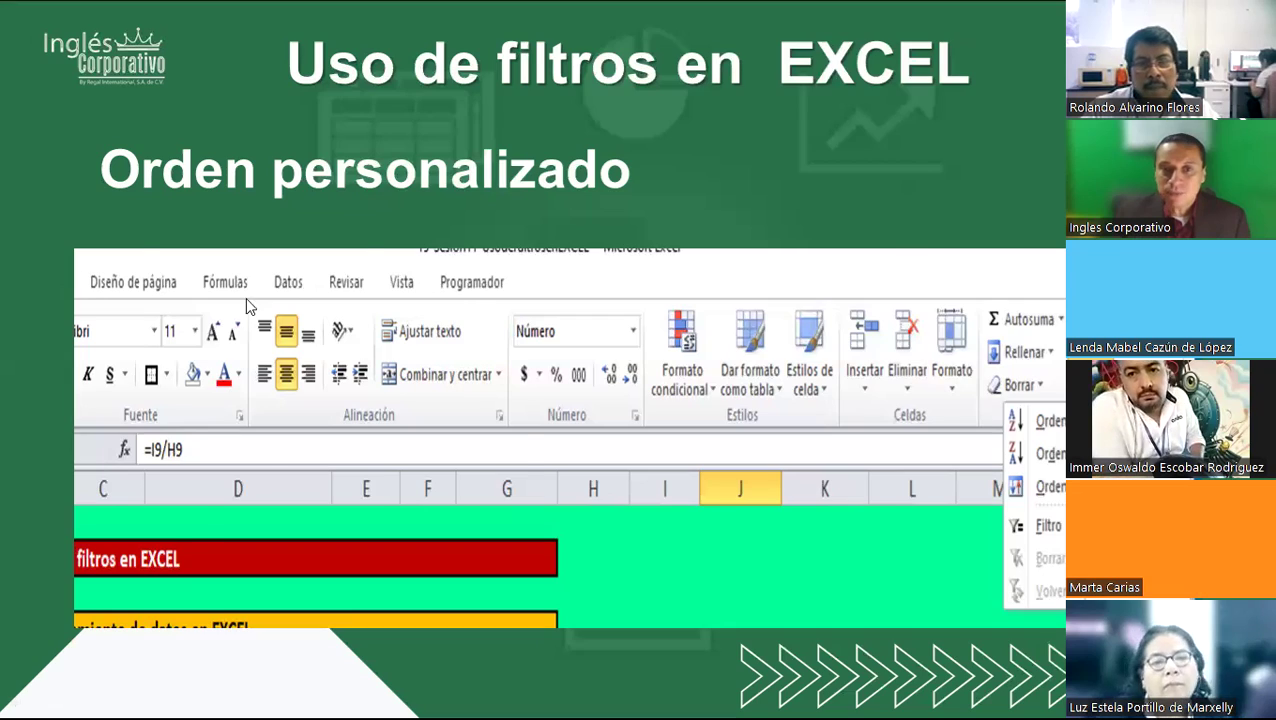
Leave the PowerPoint slideshow and bring the Excel workbook's Estadísticas sheet to the front.
{"action": "key", "text": "alt+Tab"}
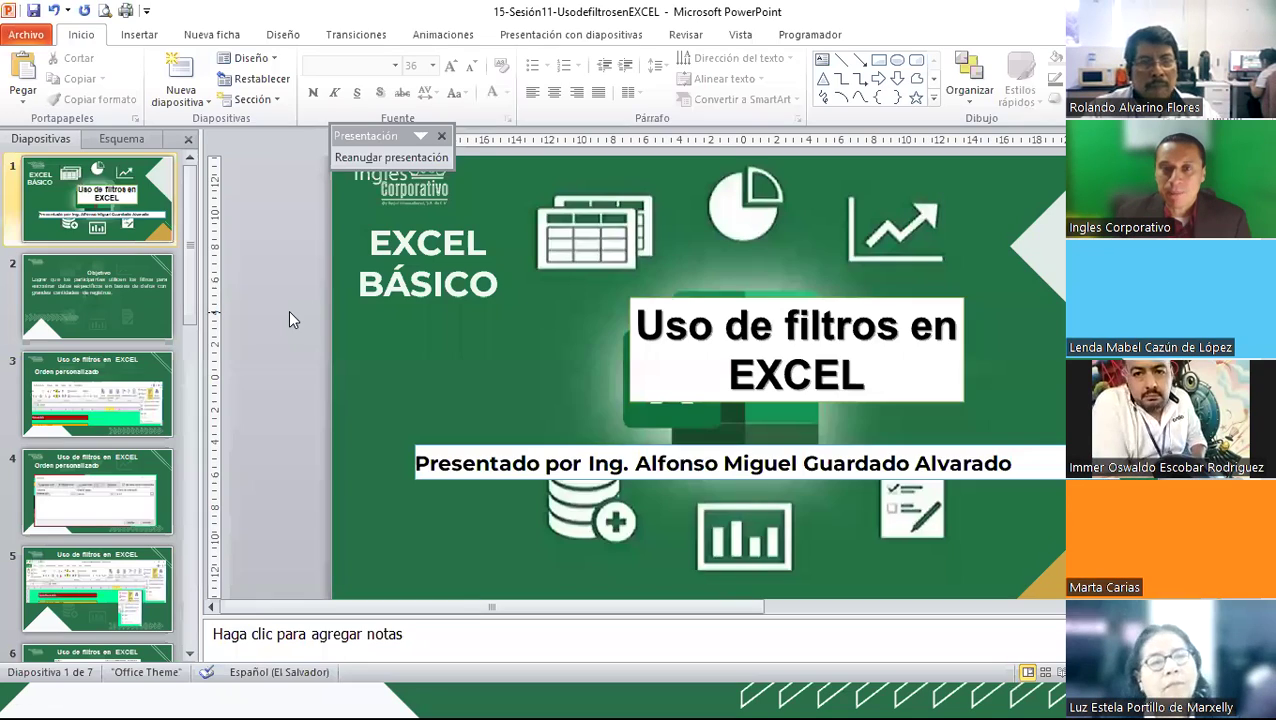
{"action": "key", "text": "alt+Tab"}
{"action": "key", "text": "Tab"}
{"action": "key", "text": "Tab"}
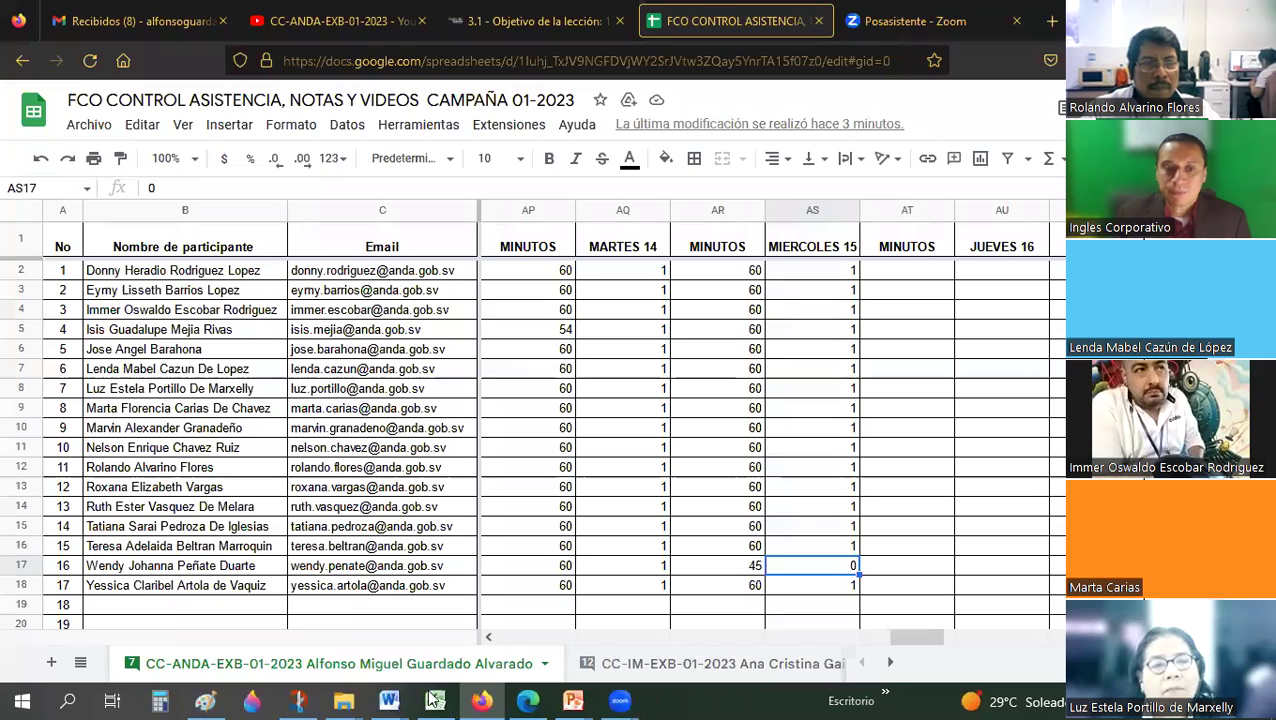
{"action": "left_click", "coordinate": [433, 699]}
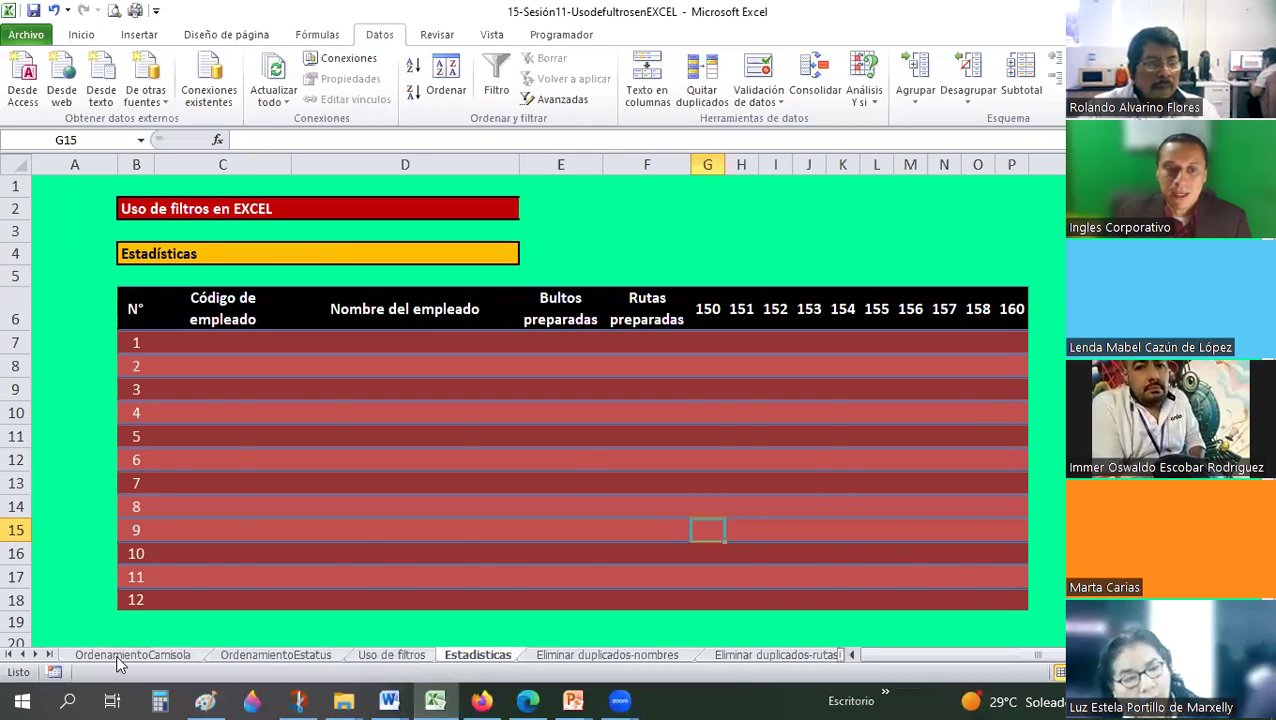
Go to the OrdenamientoCamisola sheet and the Inicio ribbon for its sort commands.
{"action": "left_click", "coordinate": [118, 656]}
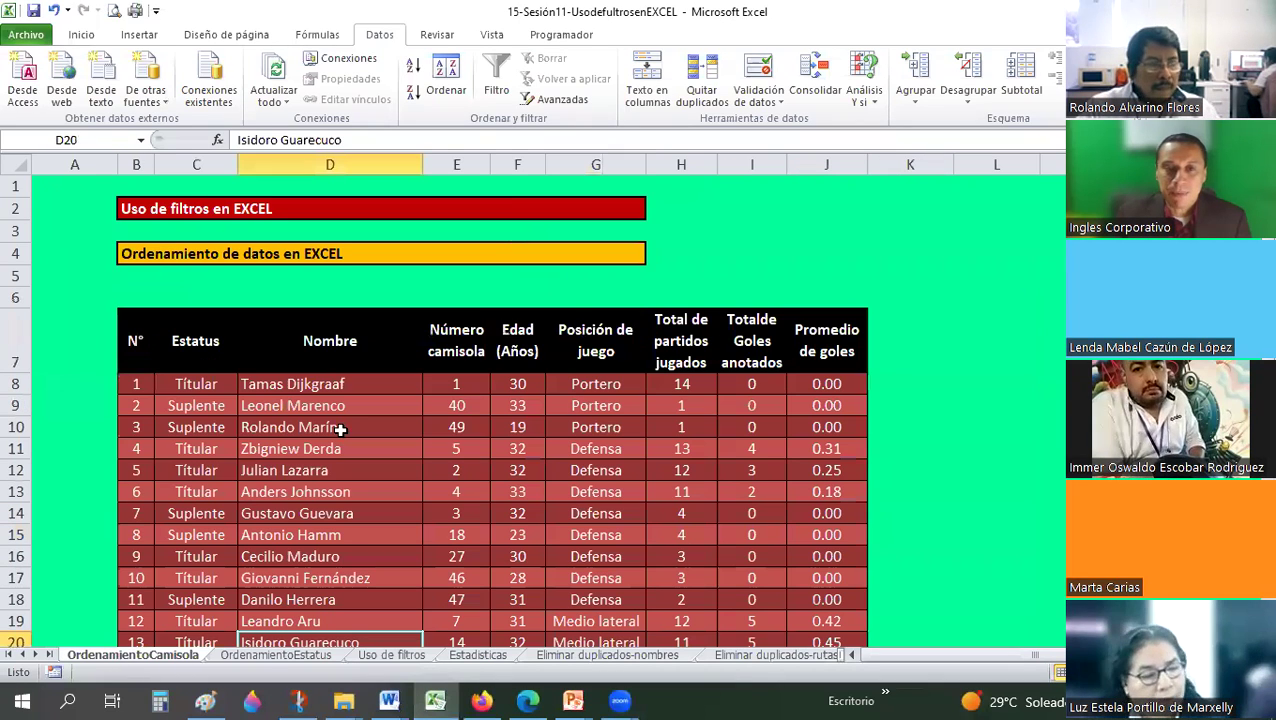
{"action": "left_click", "coordinate": [88, 35]}
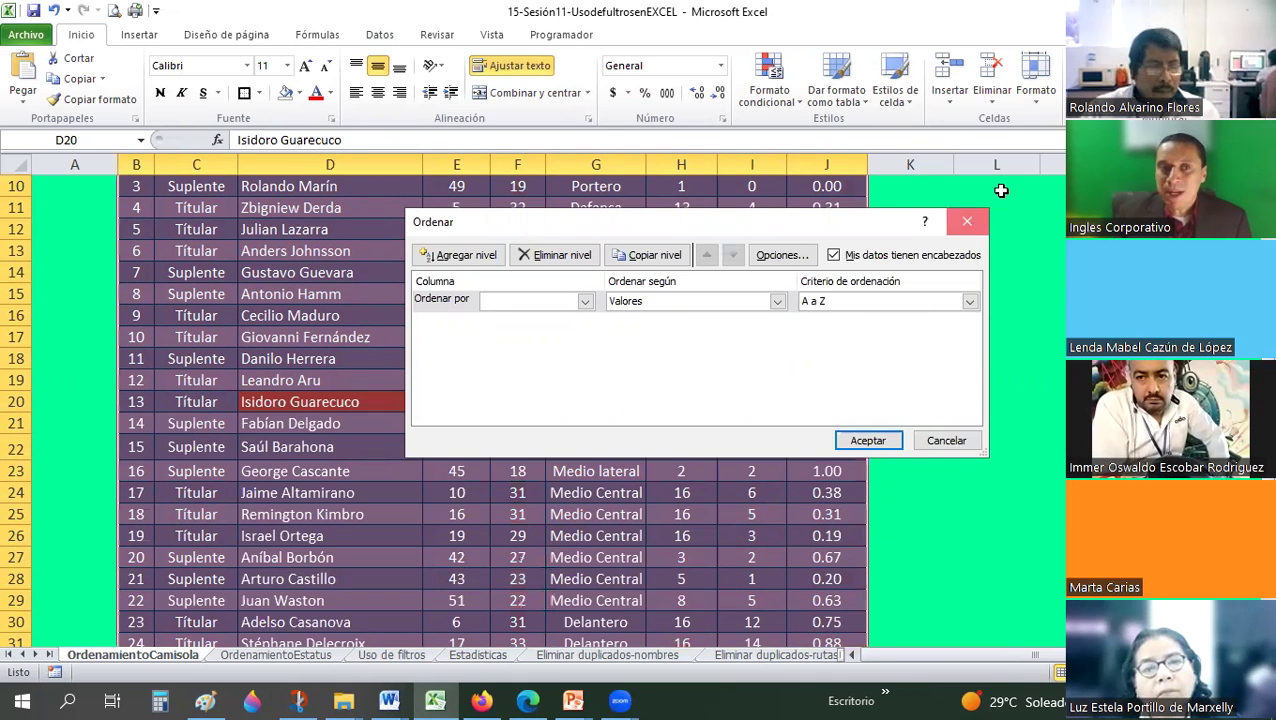
Cancel the Sort dialog, leaving the player table in its original numbered order.
{"action": "key", "text": "Escape"}
{"action": "scroll", "coordinate": [1003, 190], "scroll_direction": "up", "scroll_amount": 3}
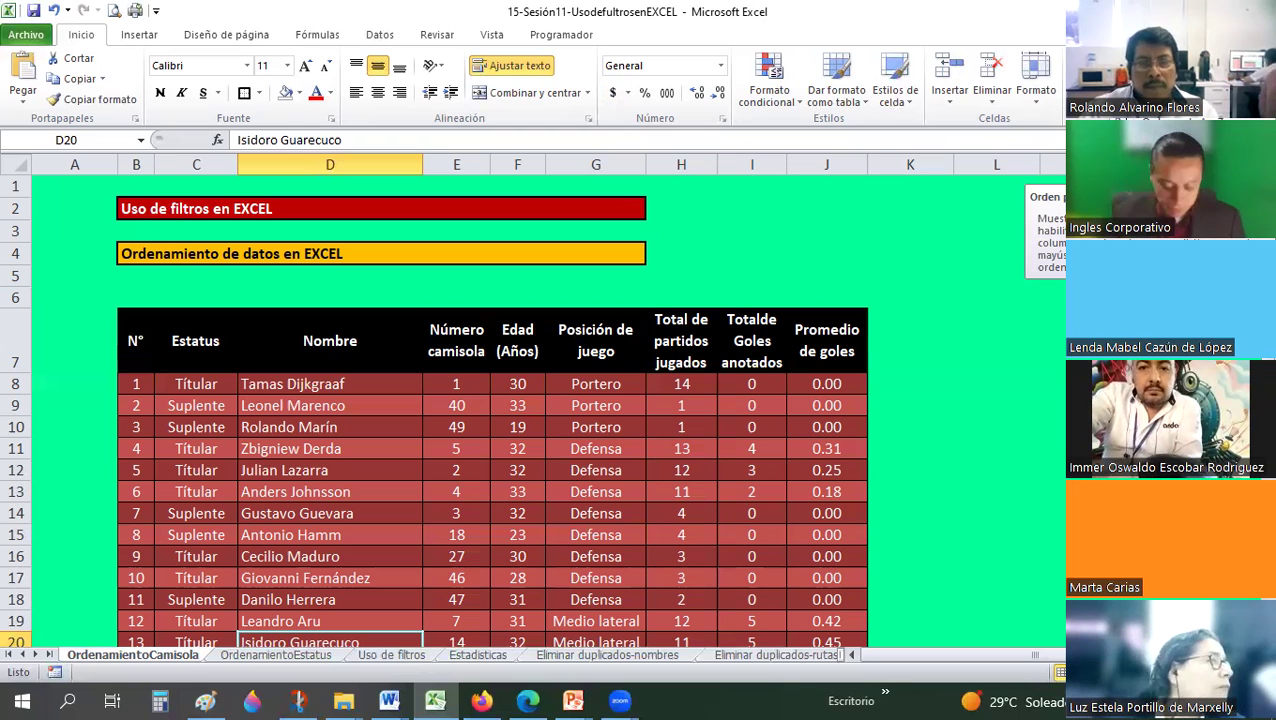
Advance the slideshow to the 'Orden personalizado' slide, then return to Excel.
{"action": "key", "text": "alt+Tab"}
{"action": "key", "text": "Tab"}
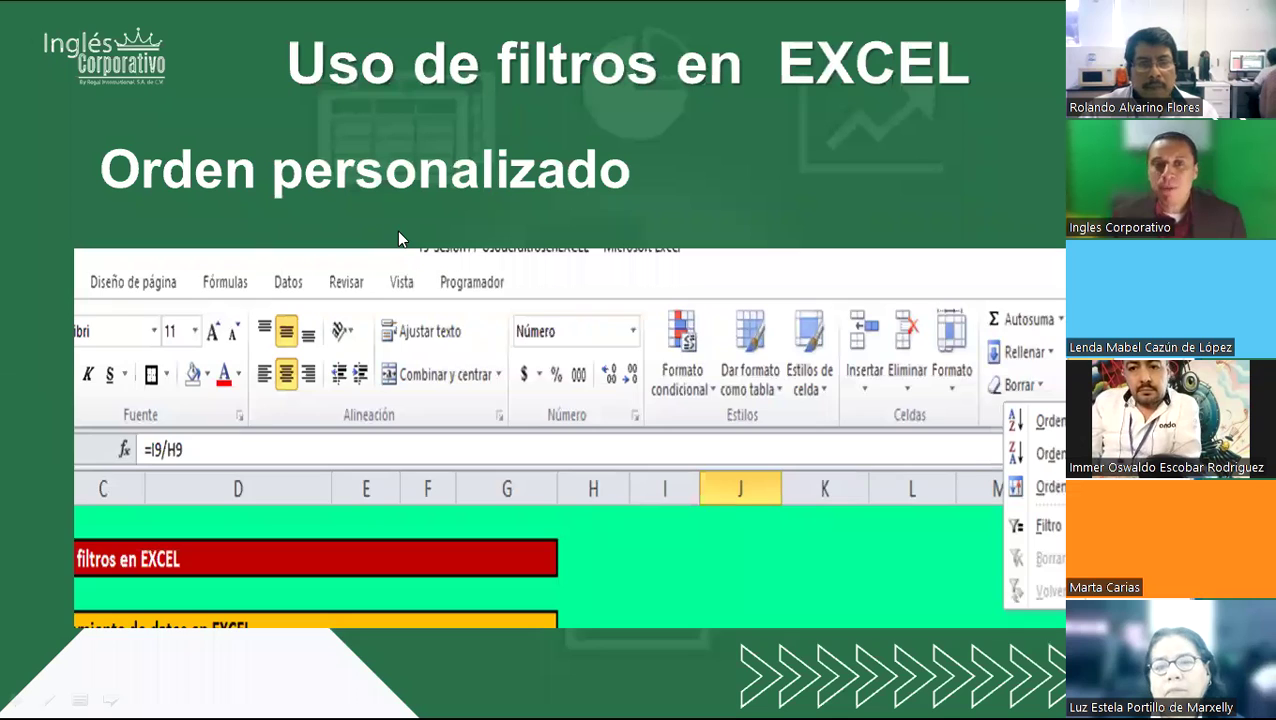
{"action": "key", "text": "Right"}
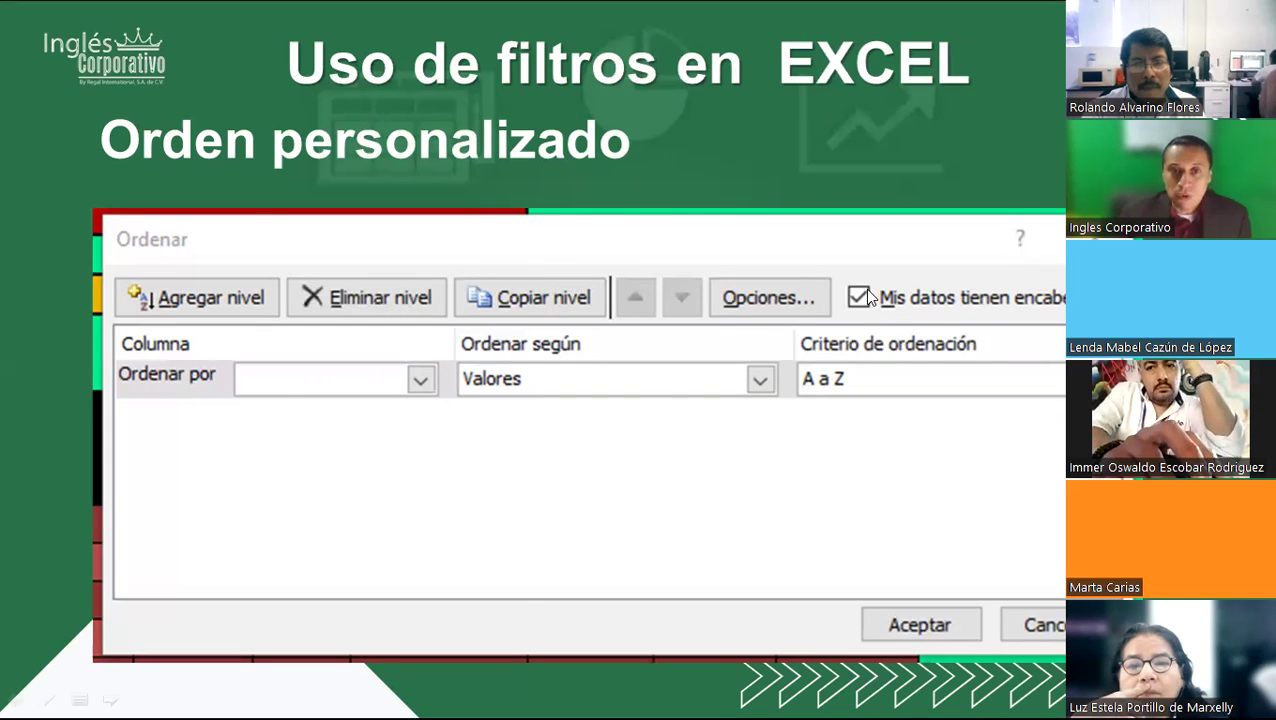
{"action": "key", "text": "alt+Tab"}
Select the player table from the N° header, checking the slideshow in between.
{"action": "left_click", "coordinate": [289, 434]}
{"action": "scroll", "coordinate": [157, 307], "scroll_direction": "down", "scroll_amount": 1}
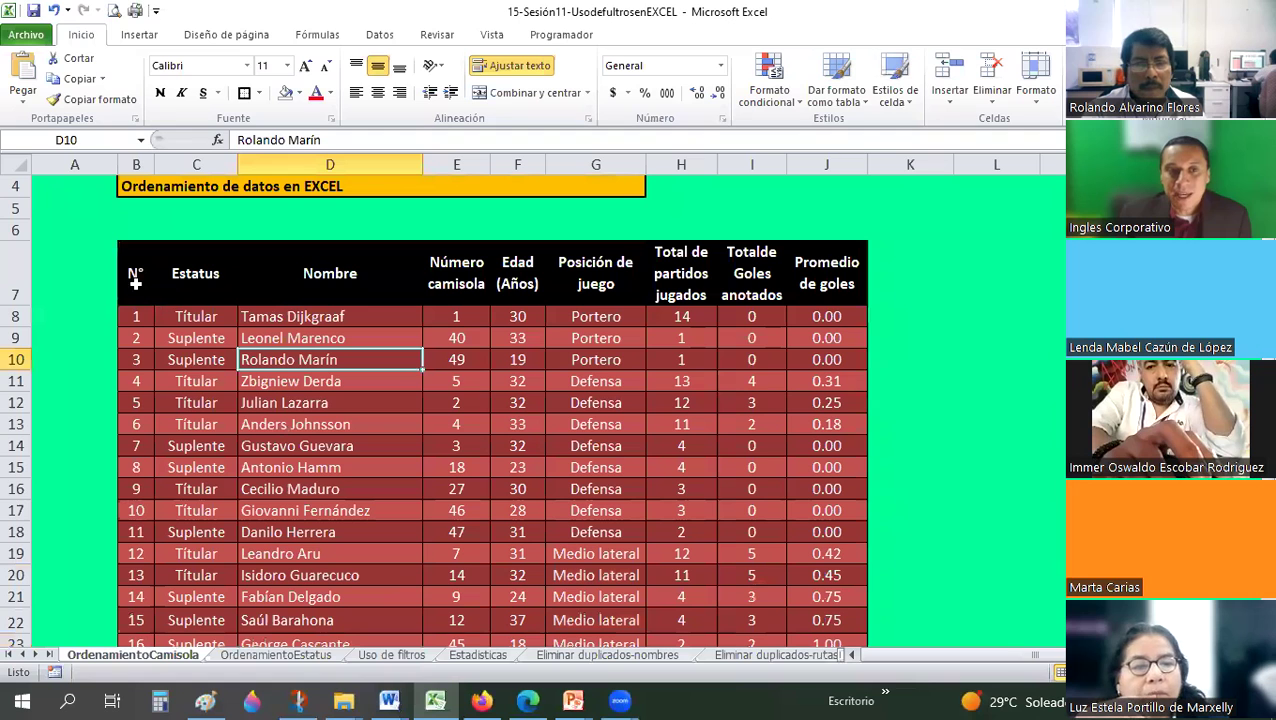
{"action": "left_click_drag", "start_coordinate": [136, 273], "coordinate": [716, 535]}
{"action": "left_click_drag", "start_coordinate": [834, 697], "coordinate": [753, 509]}
{"action": "scroll", "coordinate": [753, 509], "scroll_direction": "up", "scroll_amount": 4}
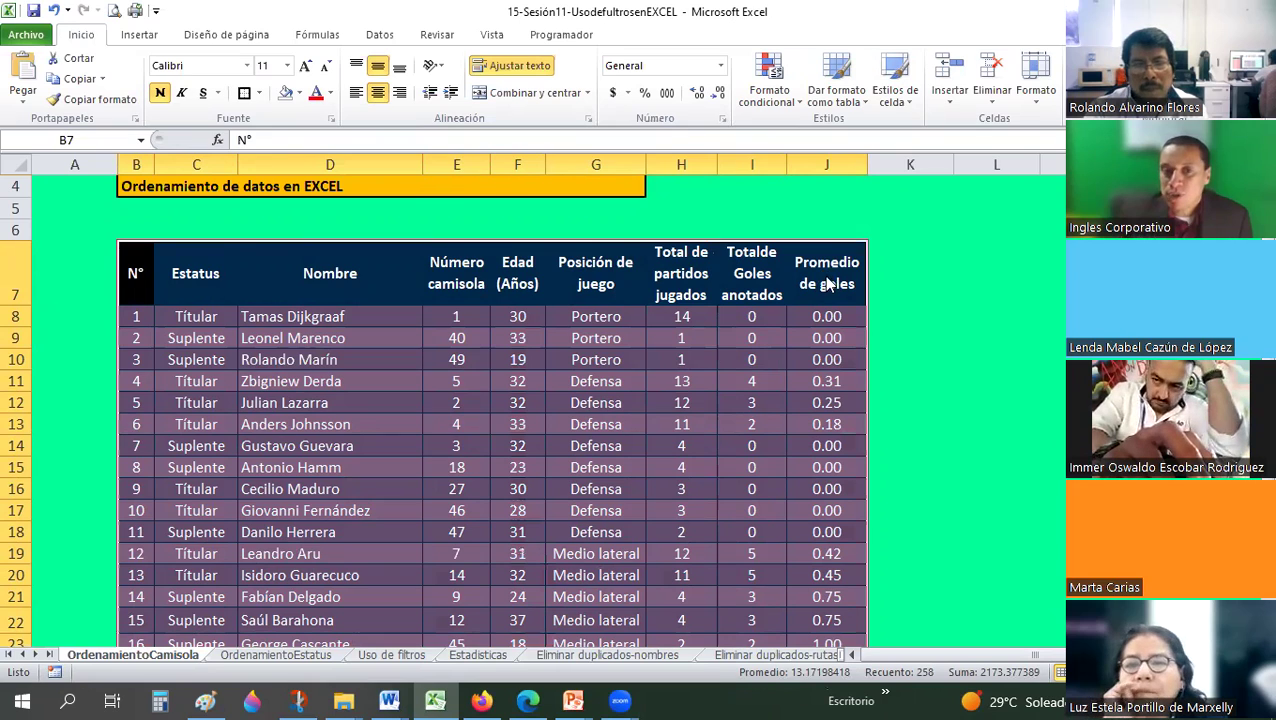
{"action": "key", "text": "alt+Tab"}
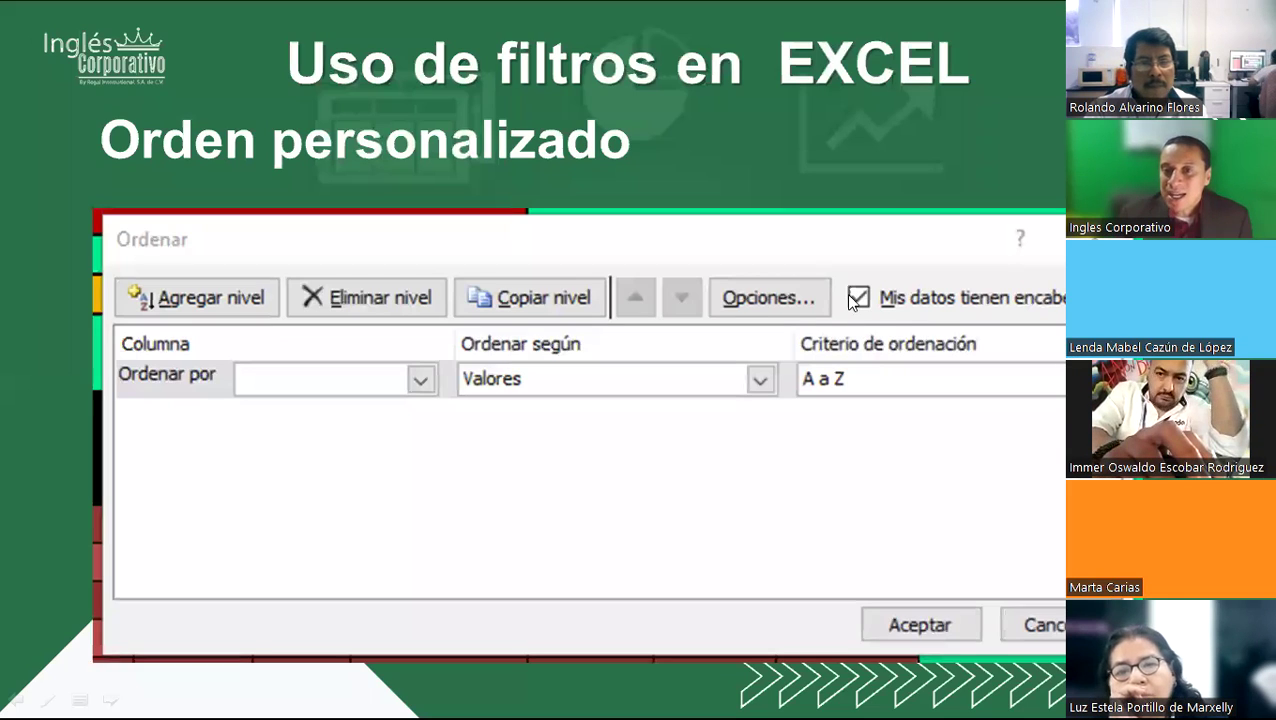
{"action": "key", "text": "alt+Tab"}
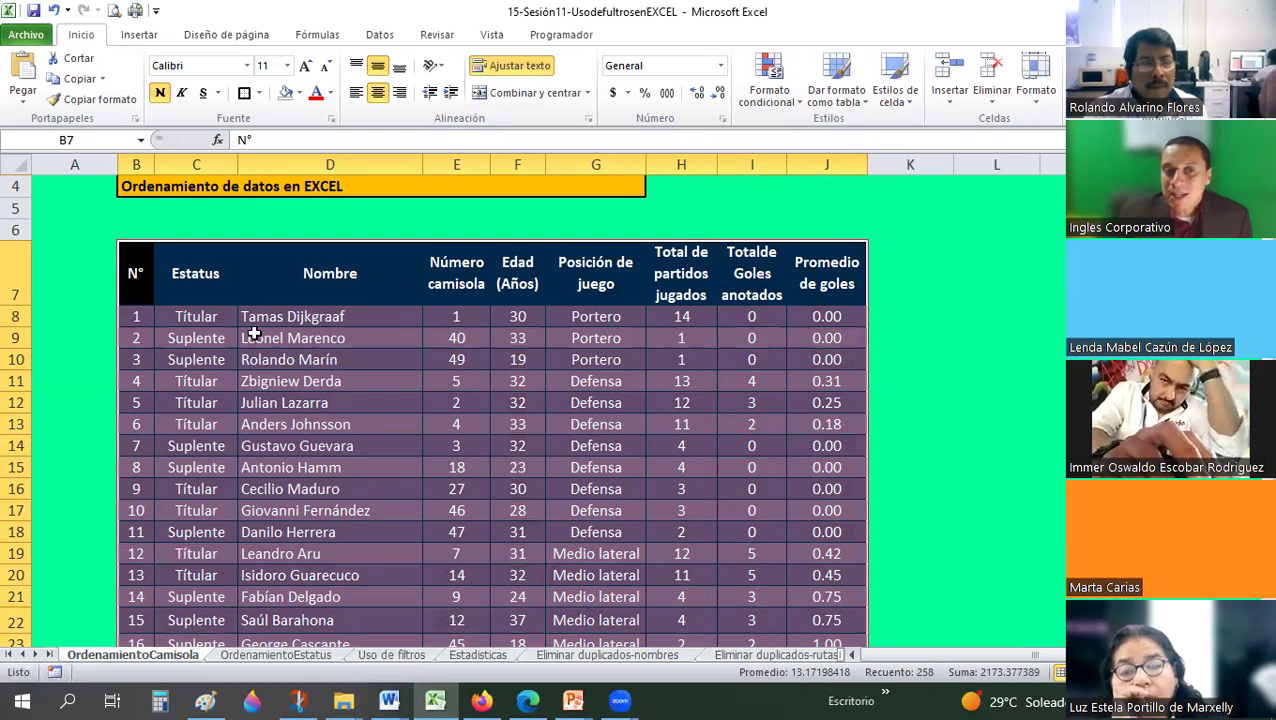
Retry selecting the player rows down to row 22, then reset to the N° cell.
{"action": "left_click_drag", "start_coordinate": [136, 316], "coordinate": [753, 542]}
{"action": "left_click_drag", "start_coordinate": [836, 681], "coordinate": [828, 600]}
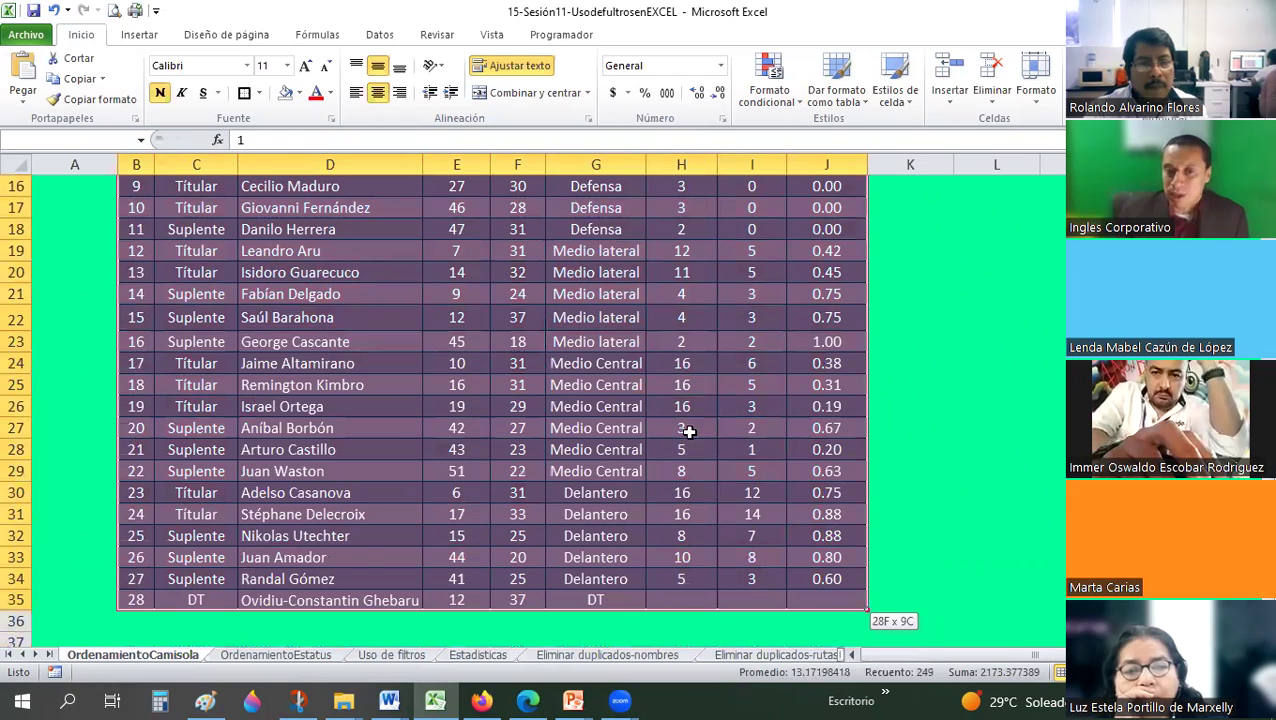
{"action": "scroll", "coordinate": [689, 431], "scroll_direction": "up", "scroll_amount": 5}
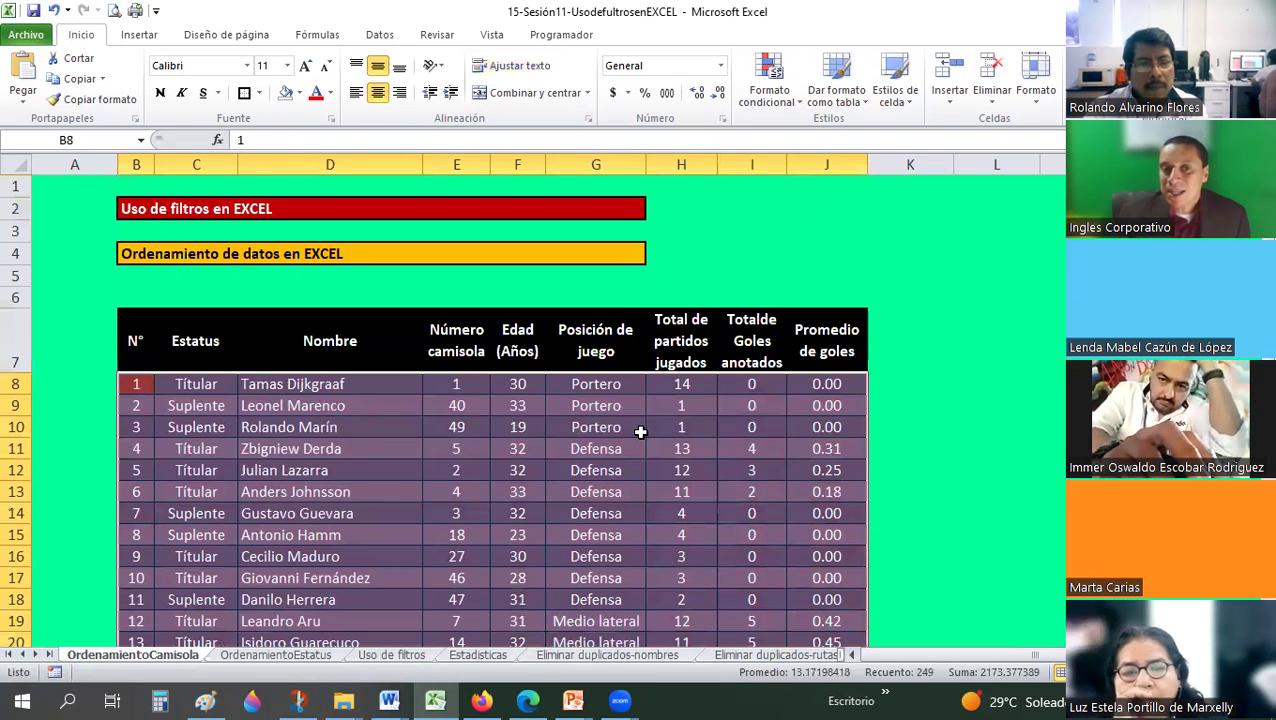
{"action": "scroll", "coordinate": [205, 314], "scroll_direction": "down", "scroll_amount": 1}
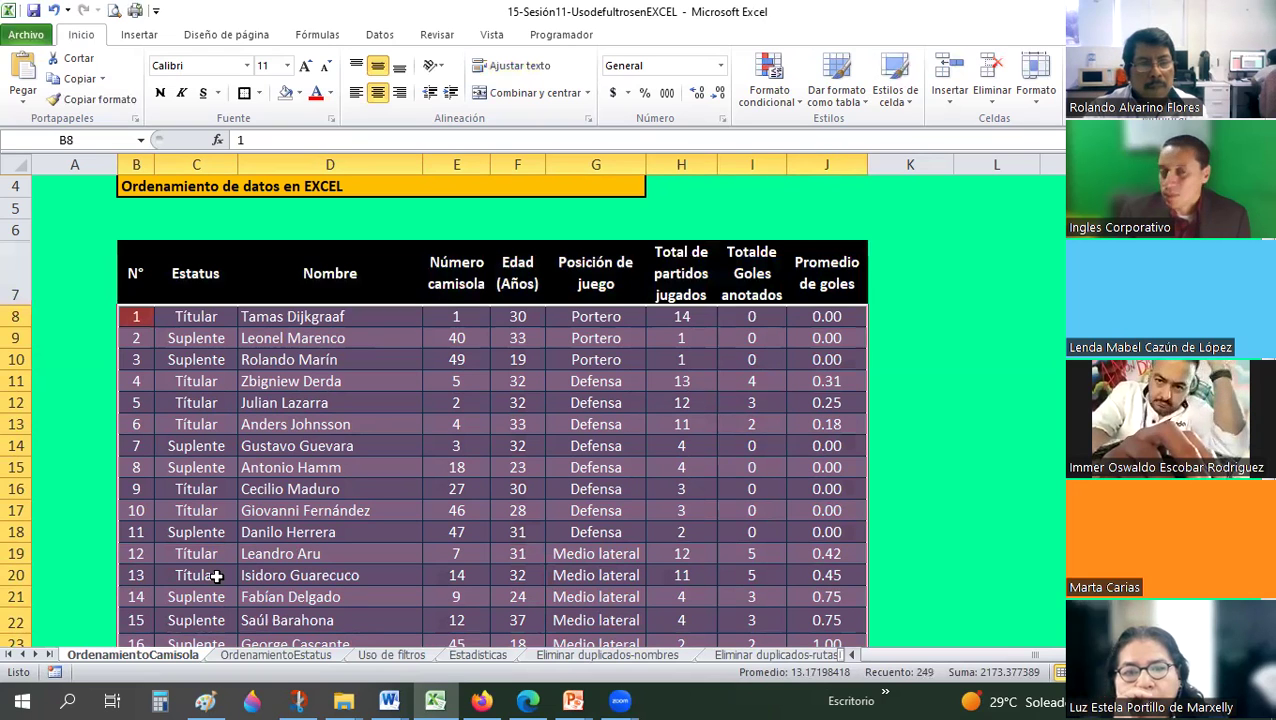
{"action": "left_click", "coordinate": [130, 296]}
{"action": "left_click_drag", "start_coordinate": [813, 591], "coordinate": [832, 600]}
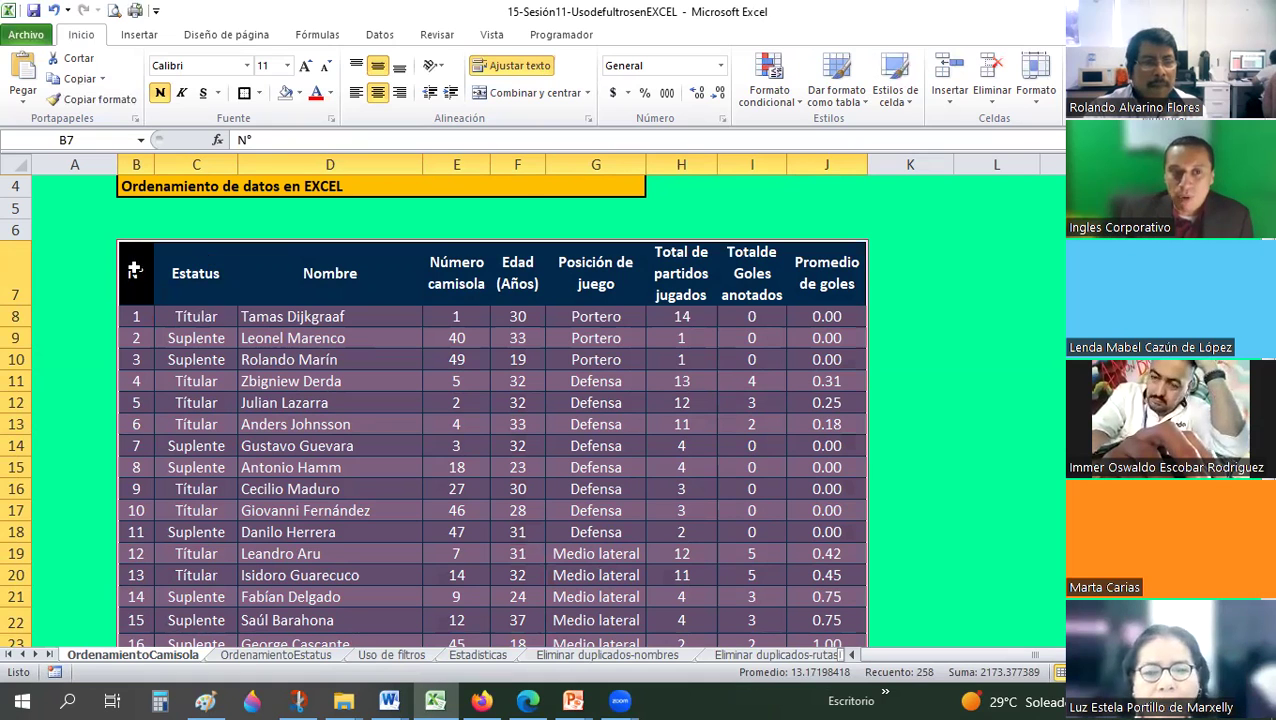
{"action": "left_click", "coordinate": [196, 316]}
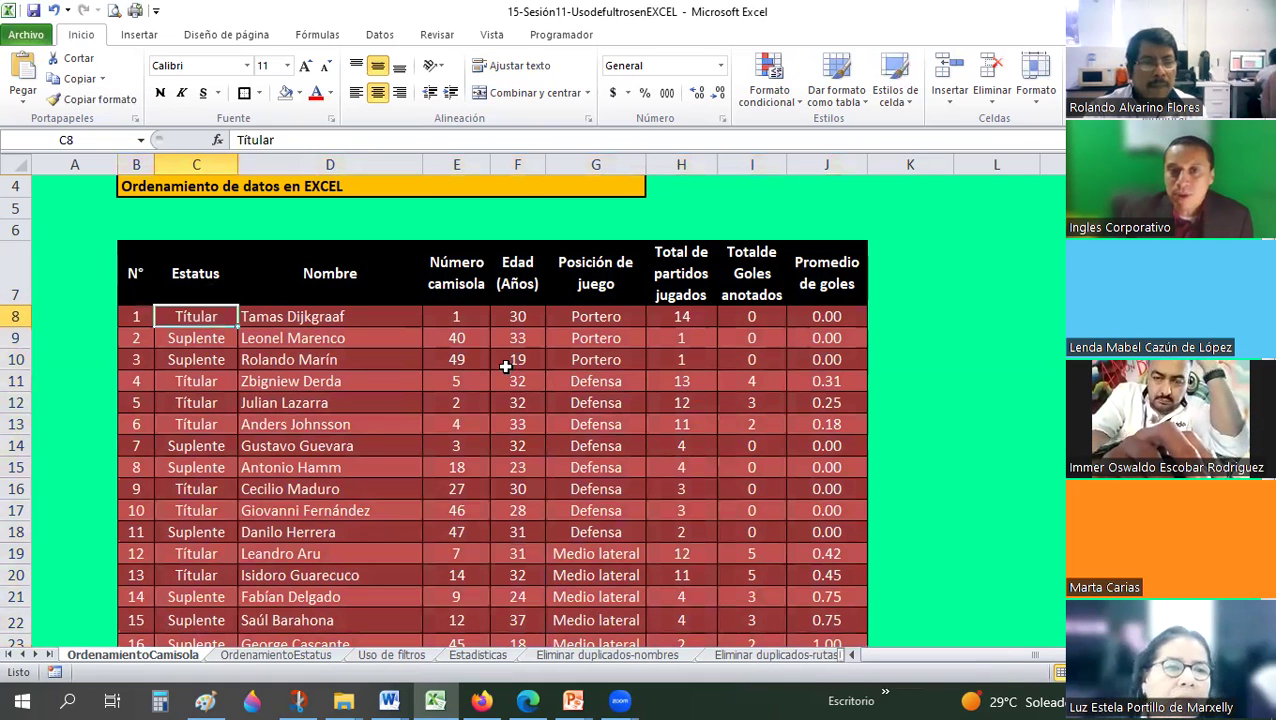
{"action": "left_click_drag", "start_coordinate": [136, 273], "coordinate": [805, 522]}
{"action": "left_click_drag", "start_coordinate": [845, 610], "coordinate": [845, 615]}
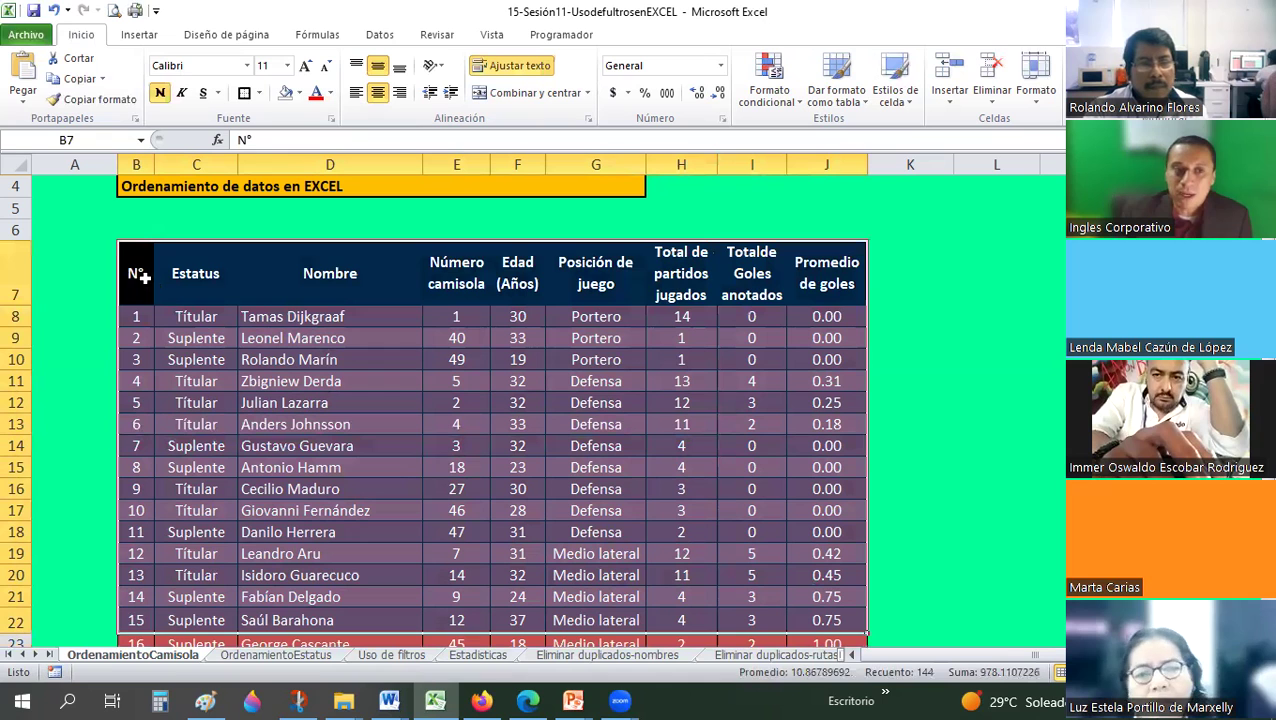
{"action": "left_click", "coordinate": [140, 276]}
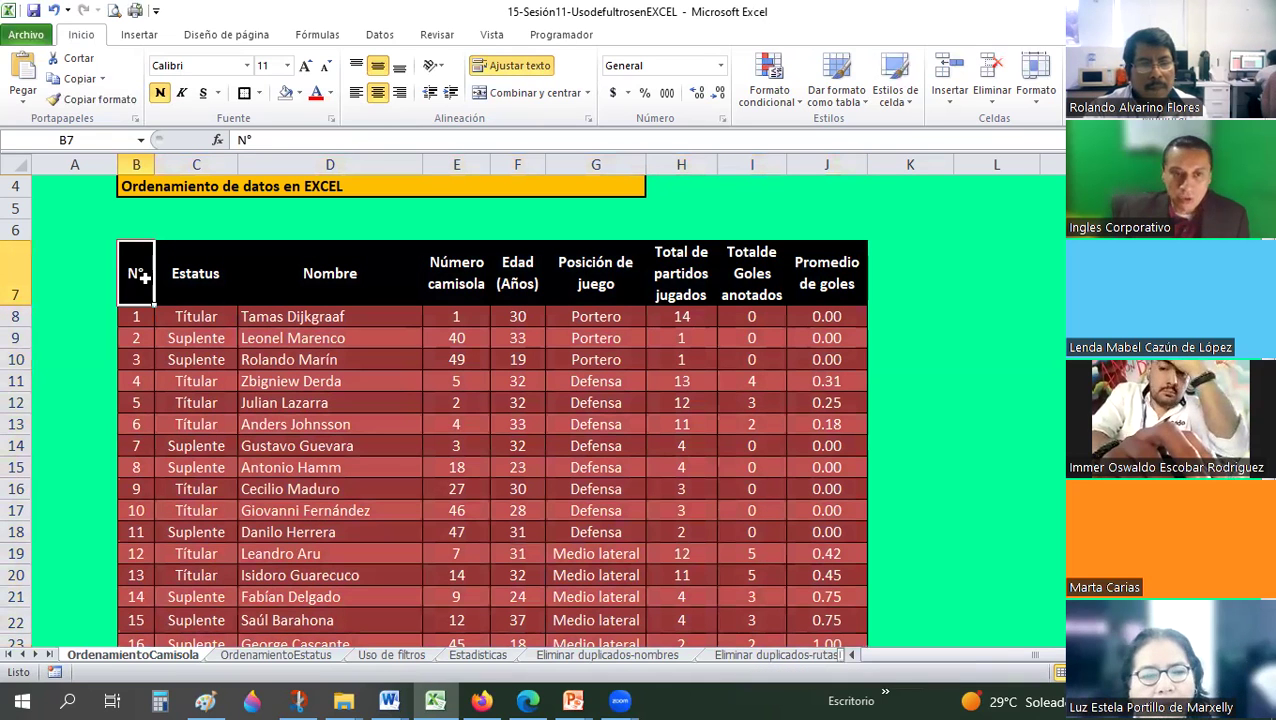
Select the whole player table with Ctrl+Shift+End and open the Sort dialog (Alt+D, S).
{"action": "key", "text": "ctrl+shift+End"}
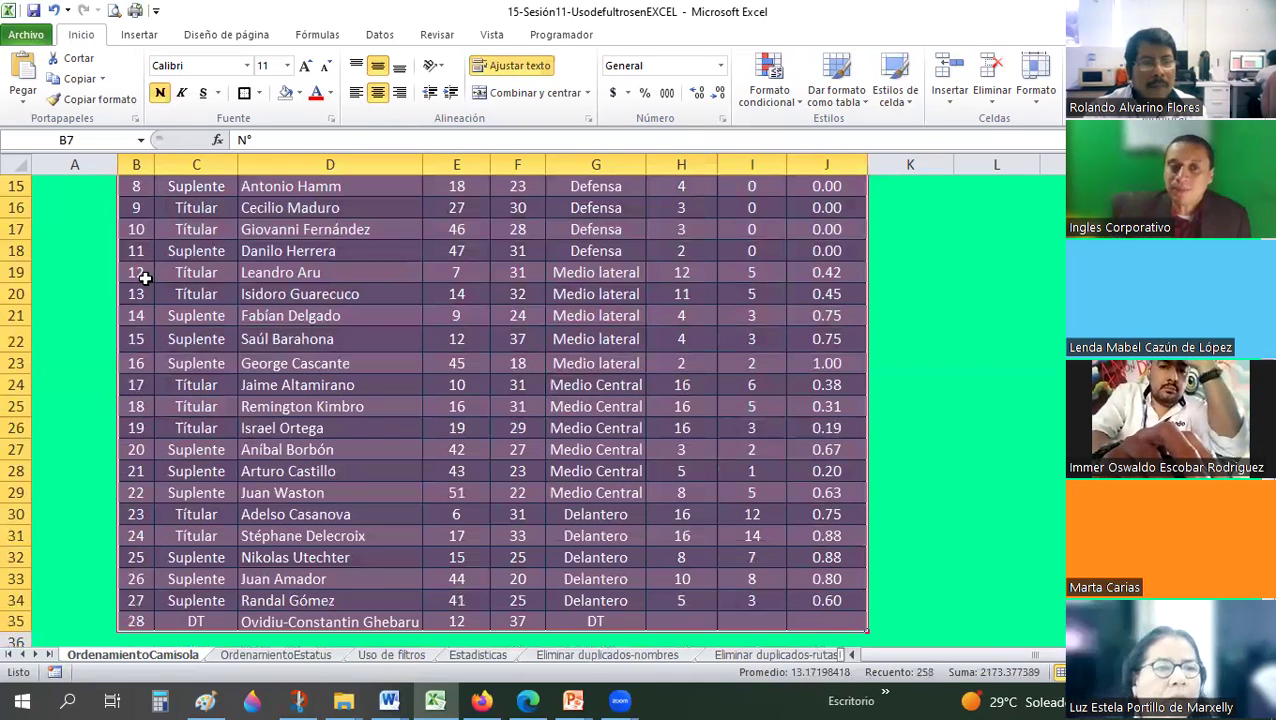
{"action": "scroll", "coordinate": [625, 283], "scroll_direction": "up", "scroll_amount": 4}
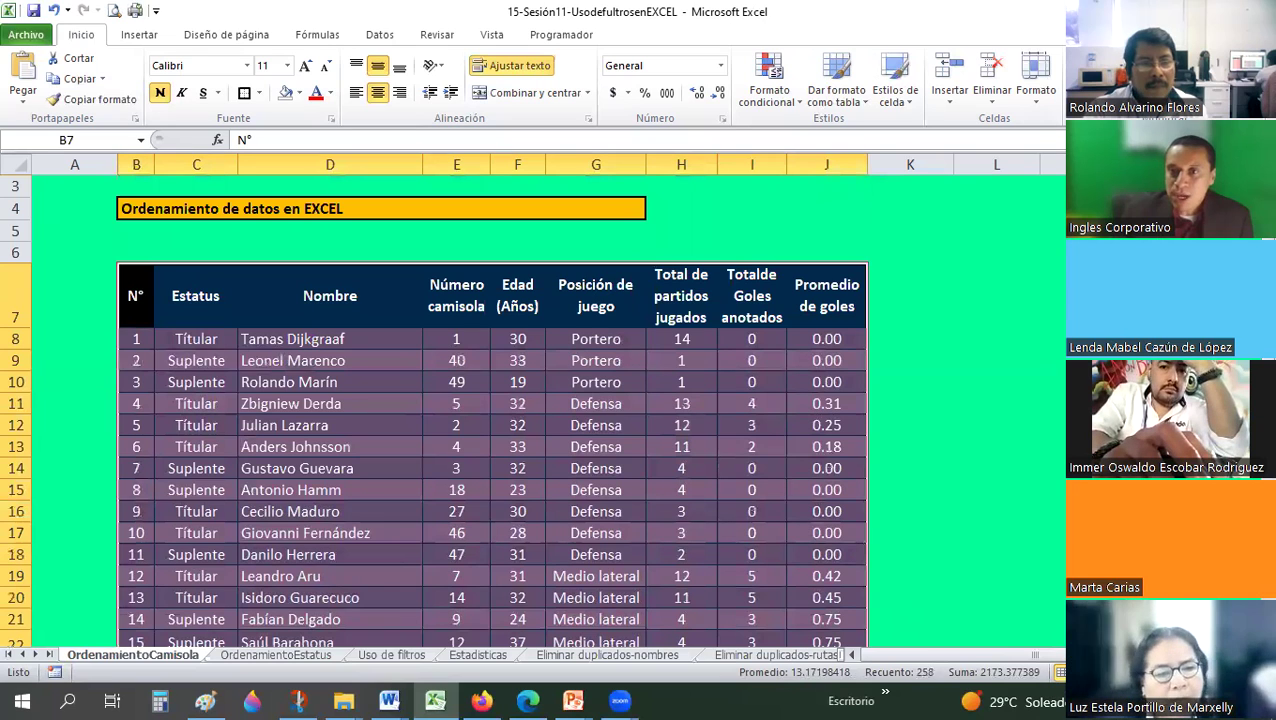
{"action": "key", "text": "alt+d"}
{"action": "key", "text": "s"}
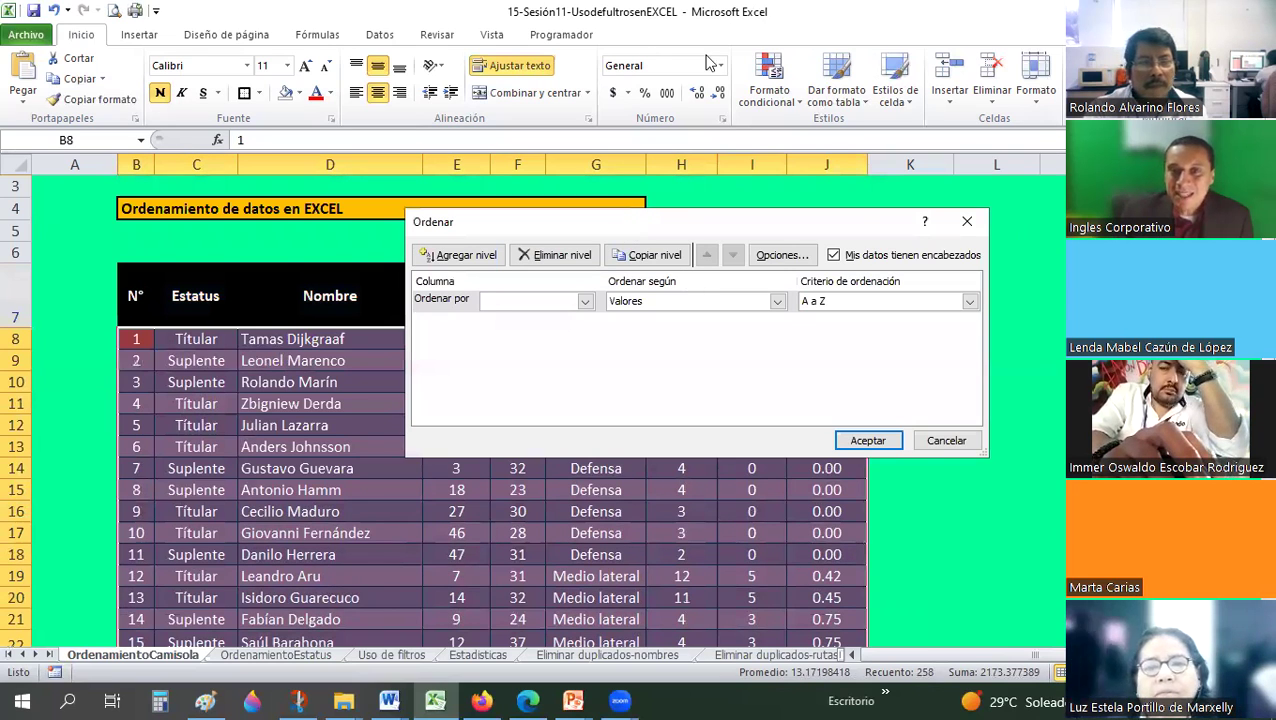
Move the Sort dialog up, toggle 'Mis datos tienen encabezados' off and back on, then cancel.
{"action": "left_click_drag", "start_coordinate": [600, 221], "coordinate": [463, 14]}
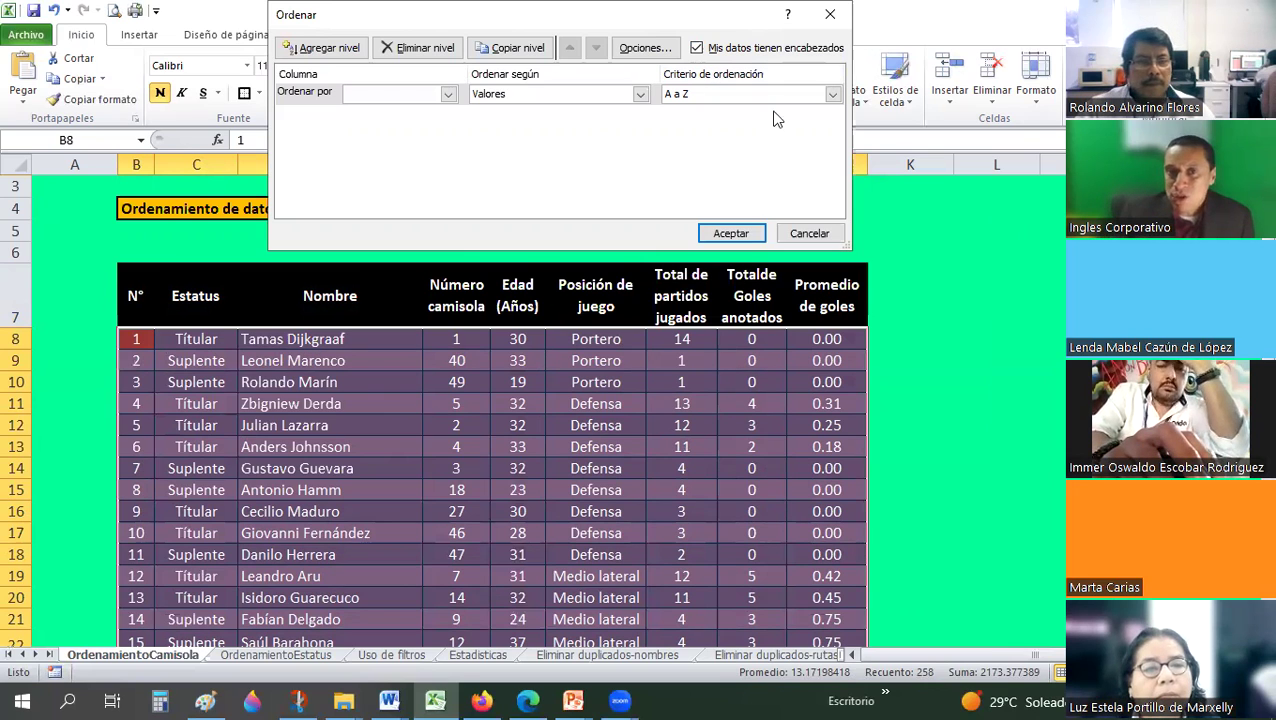
{"action": "left_click", "coordinate": [697, 48]}
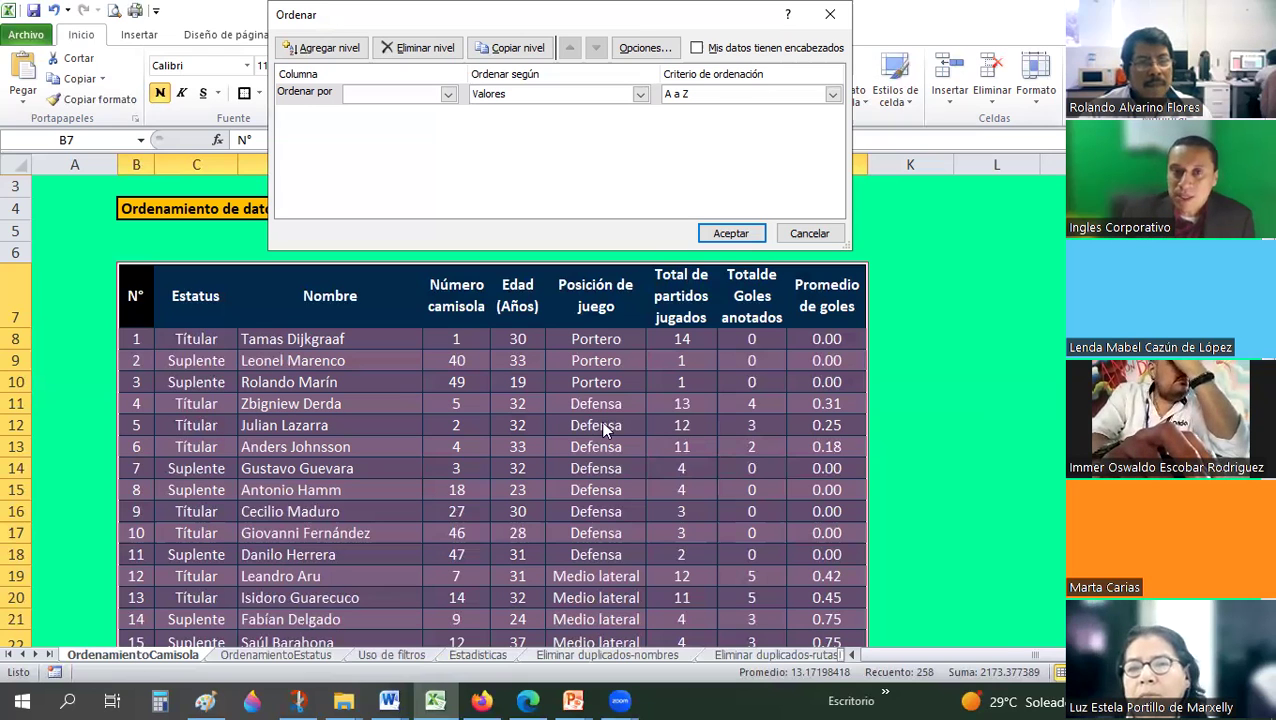
{"action": "left_click", "coordinate": [697, 47]}
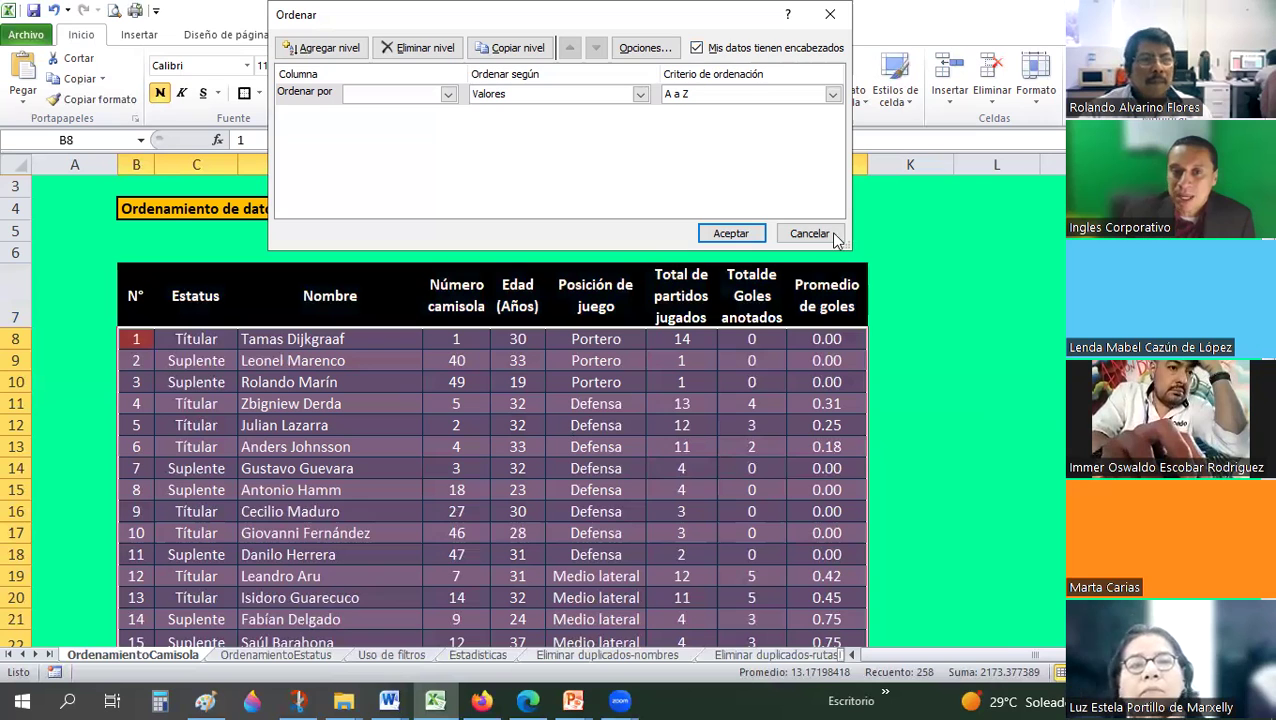
{"action": "left_click", "coordinate": [828, 238]}
{"action": "left_click", "coordinate": [999, 352]}
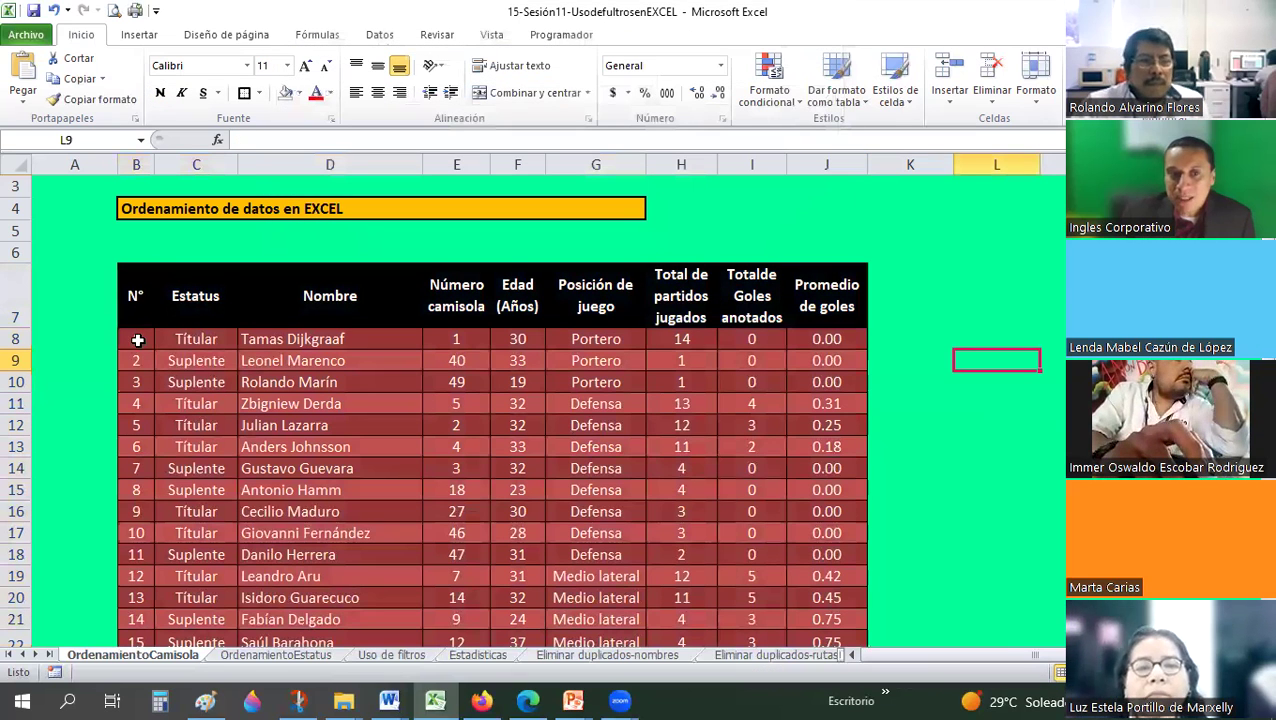
{"action": "left_click_drag", "start_coordinate": [136, 339], "coordinate": [865, 625]}
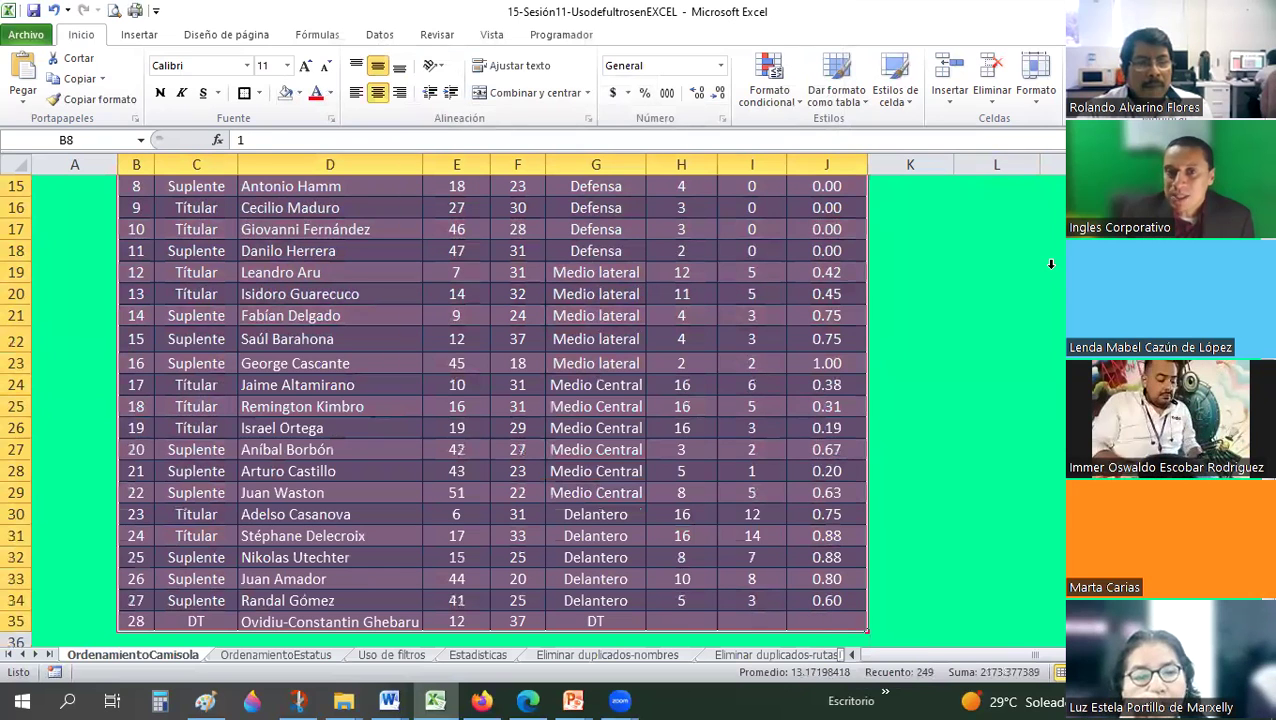
{"action": "key", "text": "alt+d"}
{"action": "key", "text": "s"}
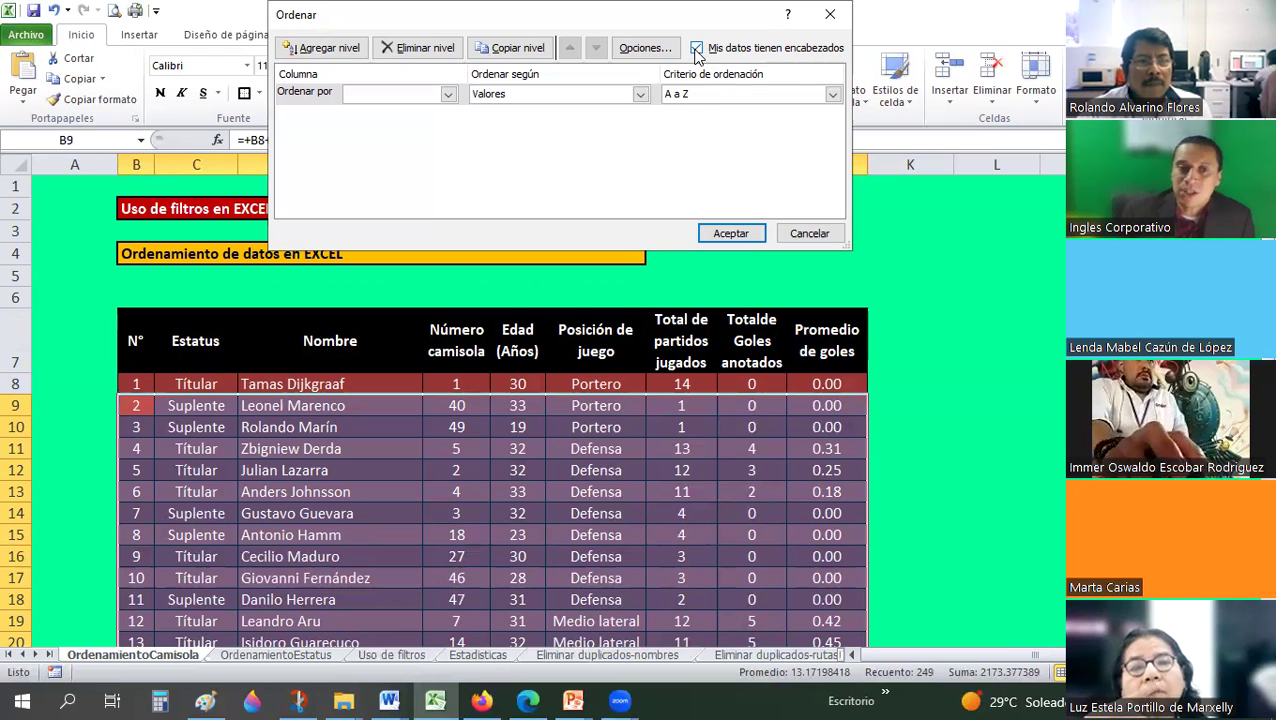
{"action": "left_click", "coordinate": [696, 49]}
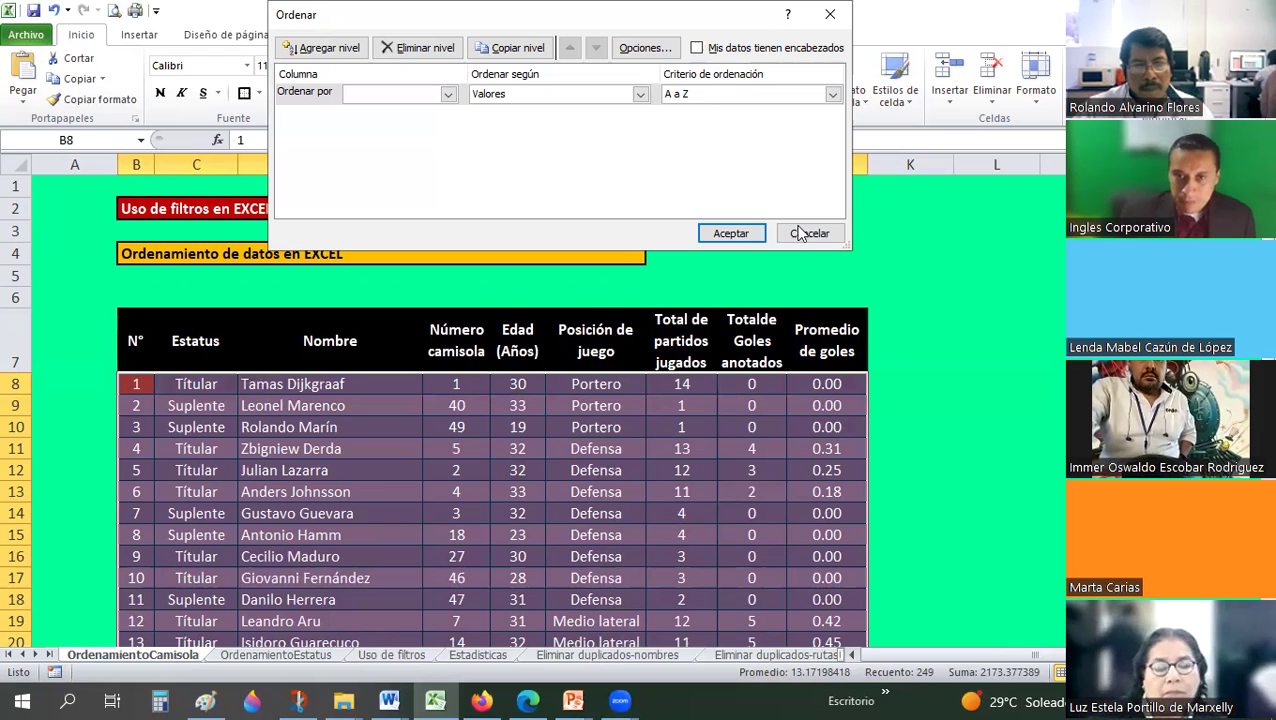
{"action": "key", "text": "Escape"}
{"action": "left_click", "coordinate": [754, 261]}
Return from the slideshow to Excel and select the player table B7:J35.
{"action": "key", "text": "alt+Tab"}
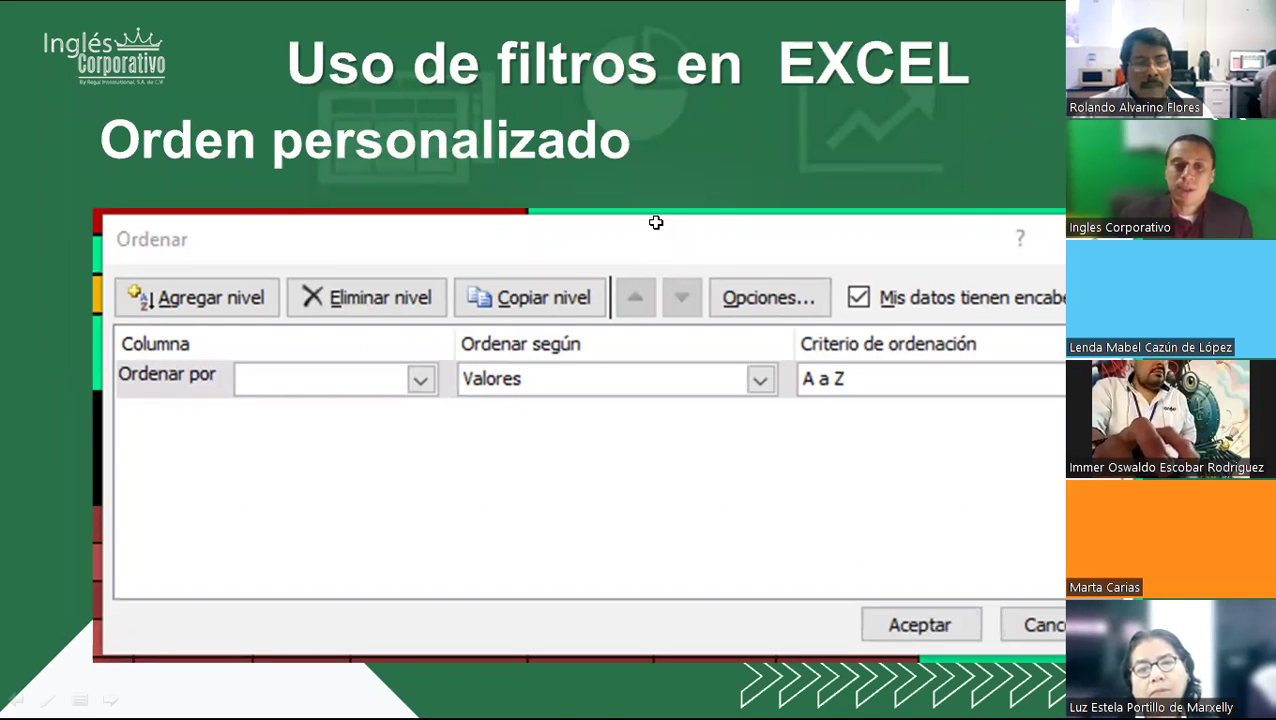
{"action": "key", "text": "alt+Tab"}
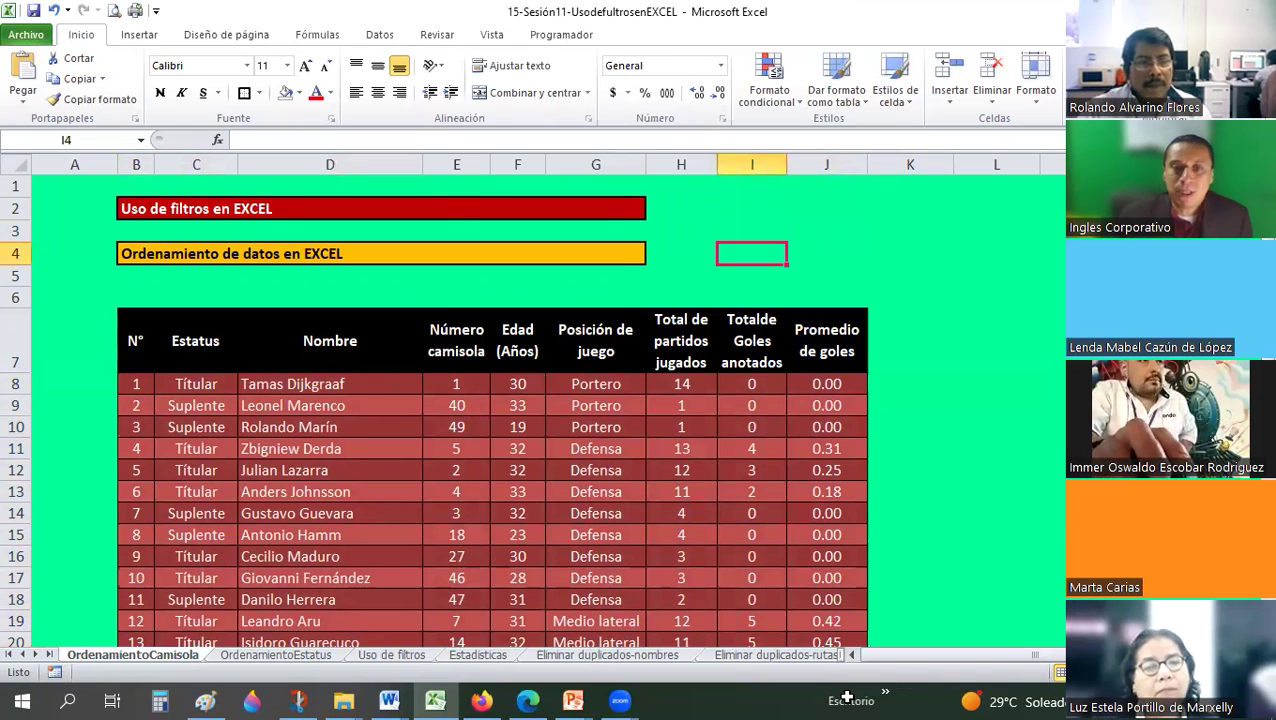
{"action": "left_click_drag", "start_coordinate": [136, 341], "coordinate": [838, 683]}
{"action": "mouse_move", "coordinate": [824, 622]}
{"action": "left_mouse_down"}
{"action": "mouse_move", "coordinate": [822, 597]}
{"action": "mouse_move", "coordinate": [866, 607]}
{"action": "left_mouse_up"}
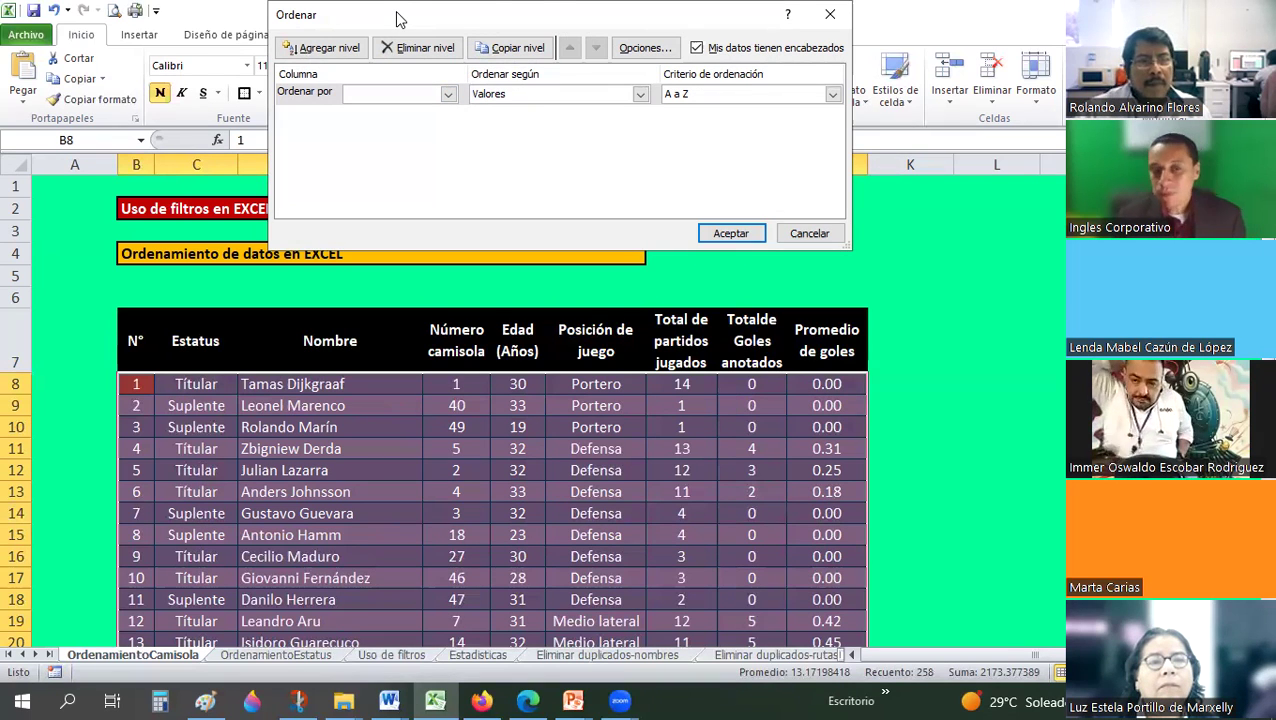
Move the Sort dialog aside and dismiss it without sorting.
{"action": "left_click_drag", "start_coordinate": [398, 18], "coordinate": [730, 85]}
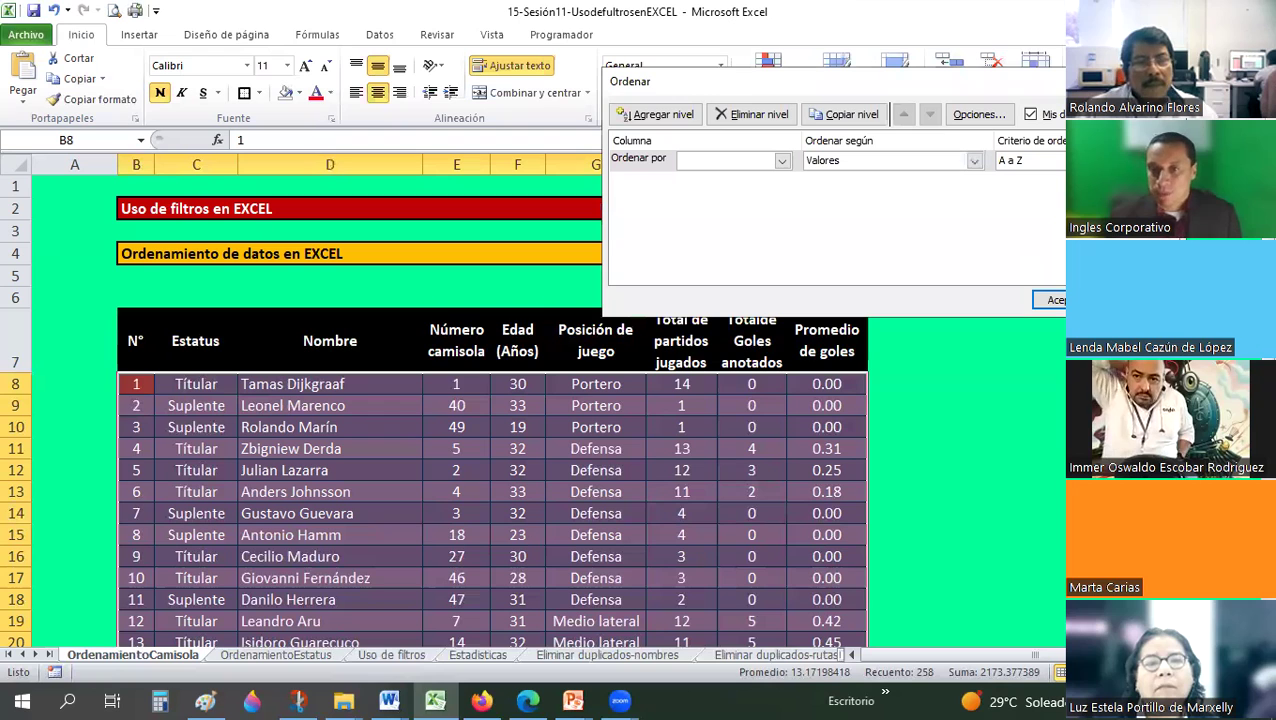
{"action": "key", "text": "Escape"}
{"action": "left_click", "coordinate": [678, 407]}
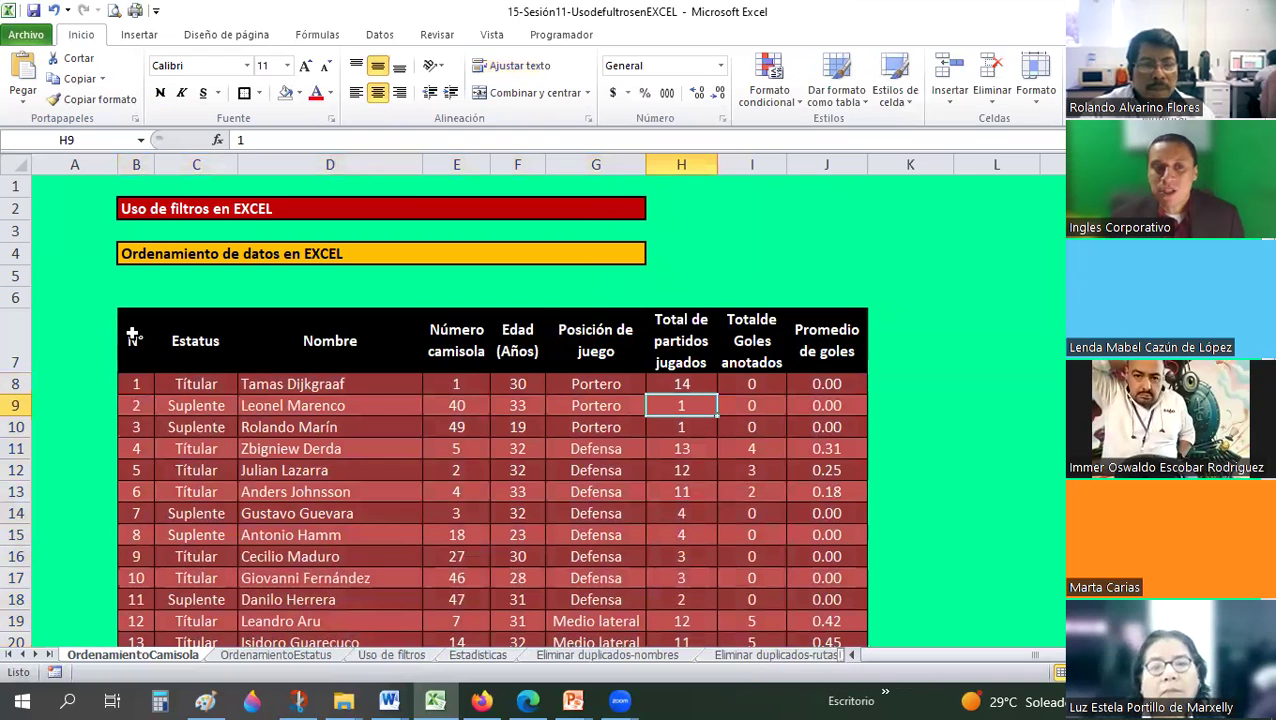
Select the table from B7 with Ctrl+Shift+End, open Ordenar, and list the sortable columns.
{"action": "left_click", "coordinate": [132, 335]}
{"action": "key", "text": "ctrl+shift+End"}
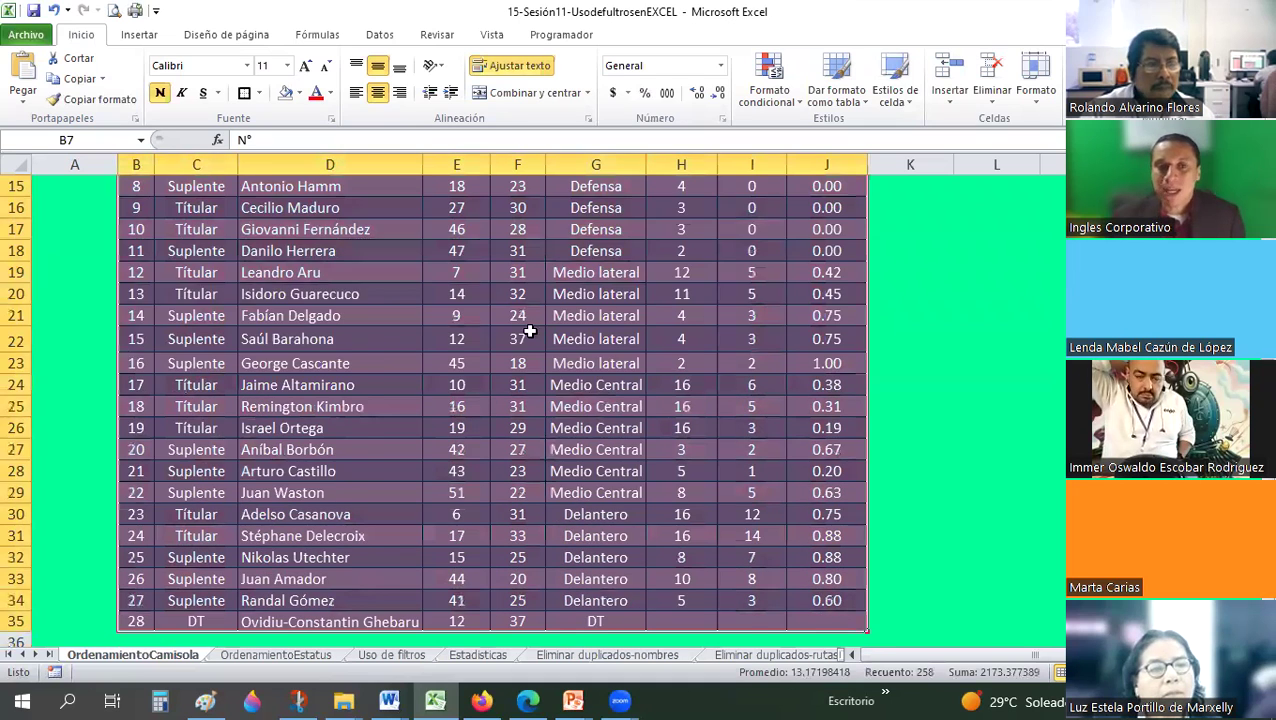
{"action": "scroll", "coordinate": [310, 350], "scroll_direction": "up", "scroll_amount": 4}
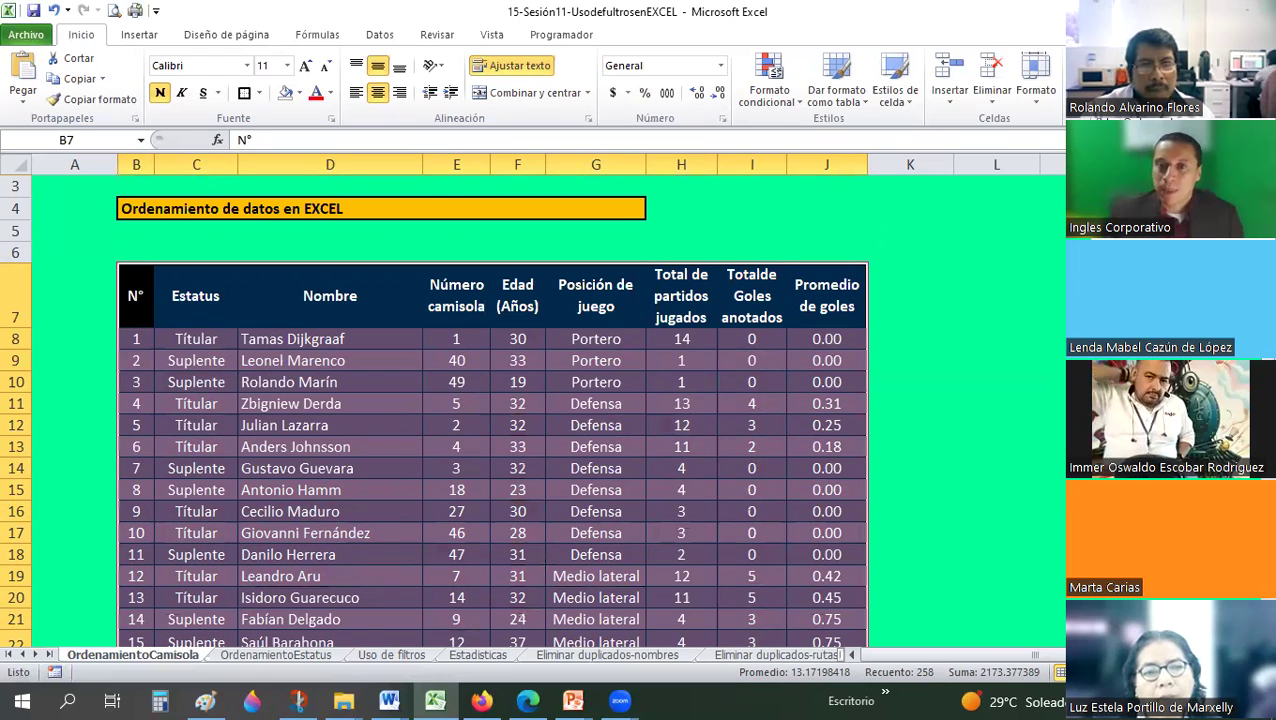
{"action": "left_click", "coordinate": [1120, 175]}
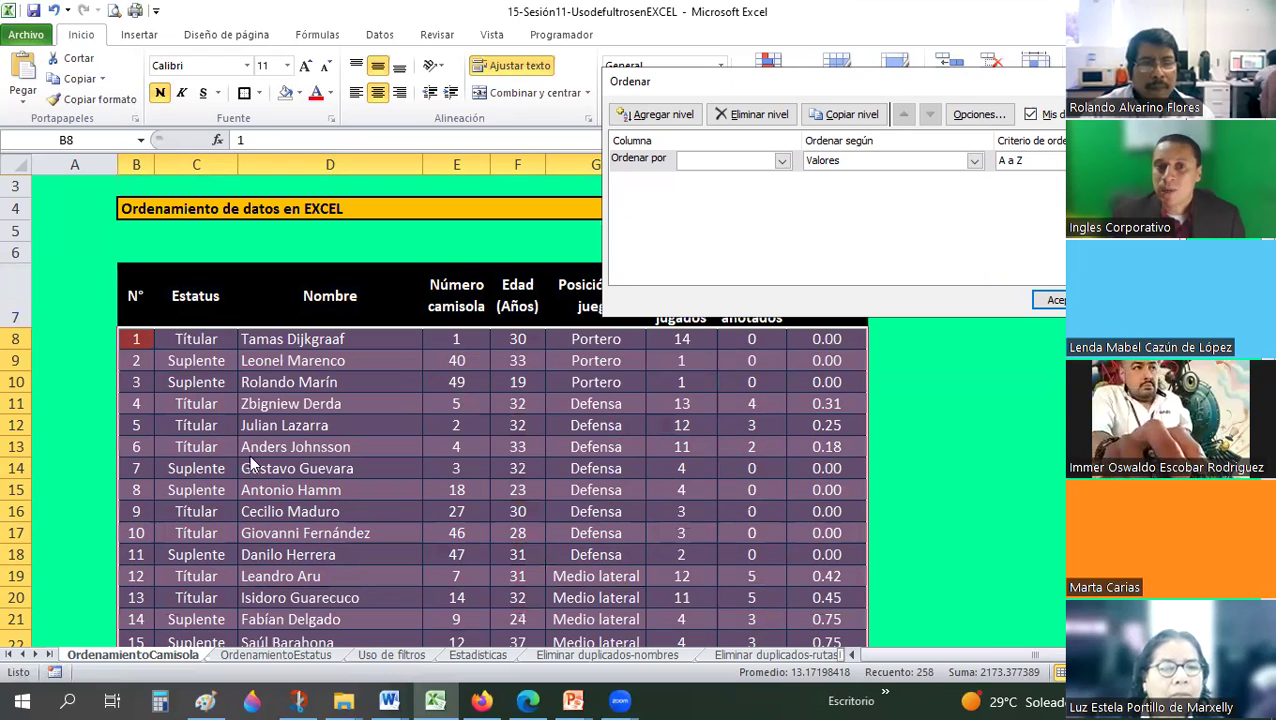
{"action": "left_click", "coordinate": [757, 163]}
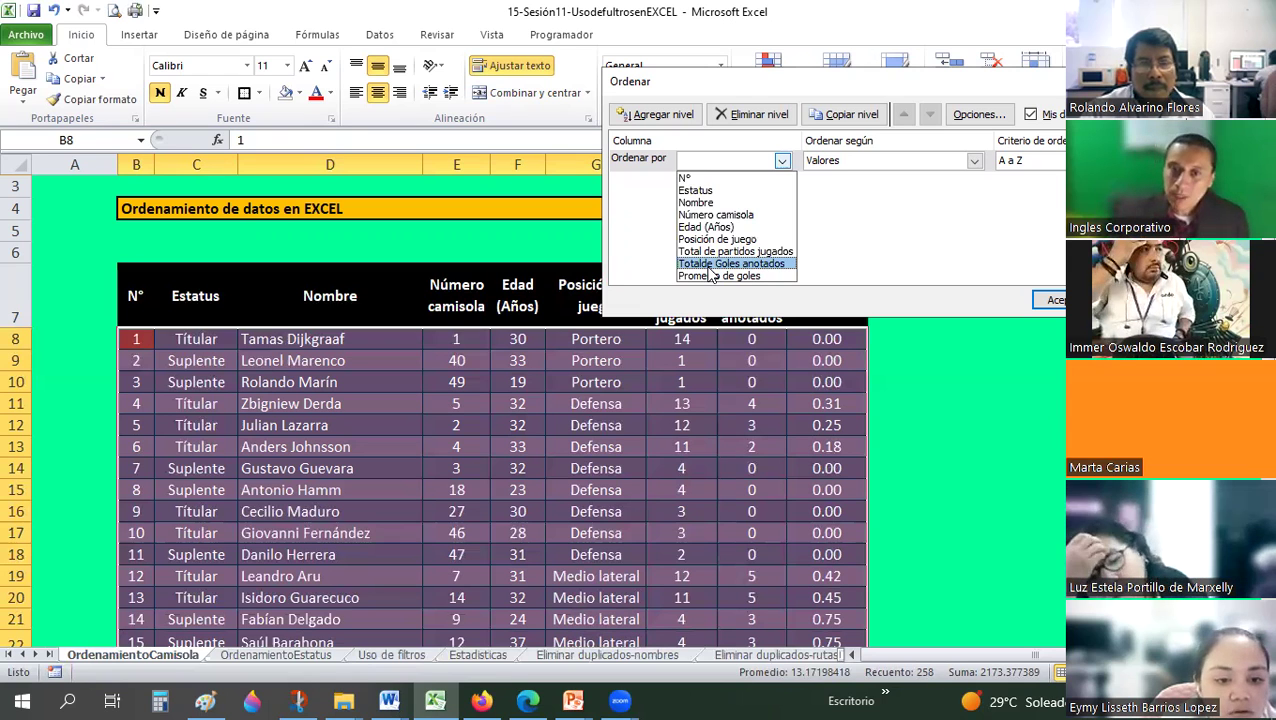
Cancel the sort and select only the player data rows B8:J35, excluding headers.
{"action": "left_click", "coordinate": [350, 395]}
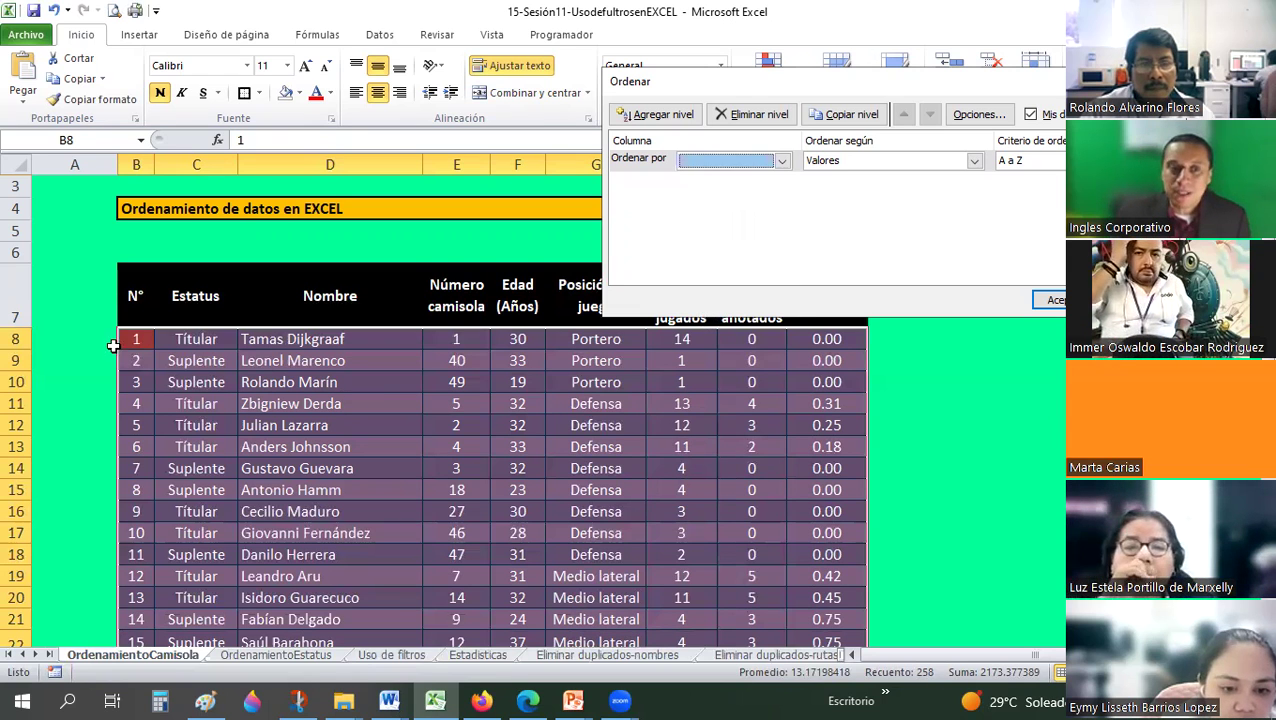
{"action": "key", "text": "Escape"}
{"action": "left_click_drag", "start_coordinate": [136, 339], "coordinate": [262, 362]}
{"action": "mouse_move", "coordinate": [768, 588]}
{"action": "left_mouse_down"}
{"action": "mouse_move", "coordinate": [818, 697]}
{"action": "mouse_move", "coordinate": [824, 675]}
{"action": "left_mouse_up"}
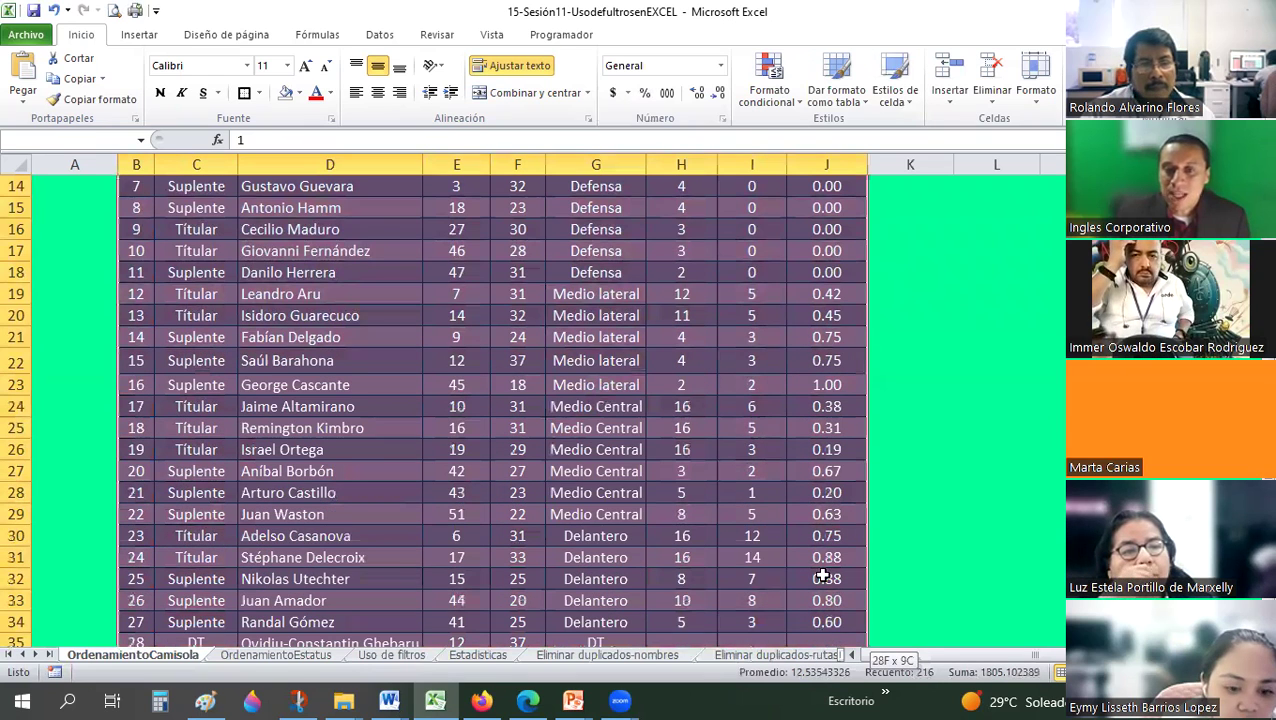
{"action": "scroll", "coordinate": [822, 575], "scroll_direction": "down", "scroll_amount": 1}
{"action": "scroll", "coordinate": [742, 296], "scroll_direction": "up", "scroll_amount": 6}
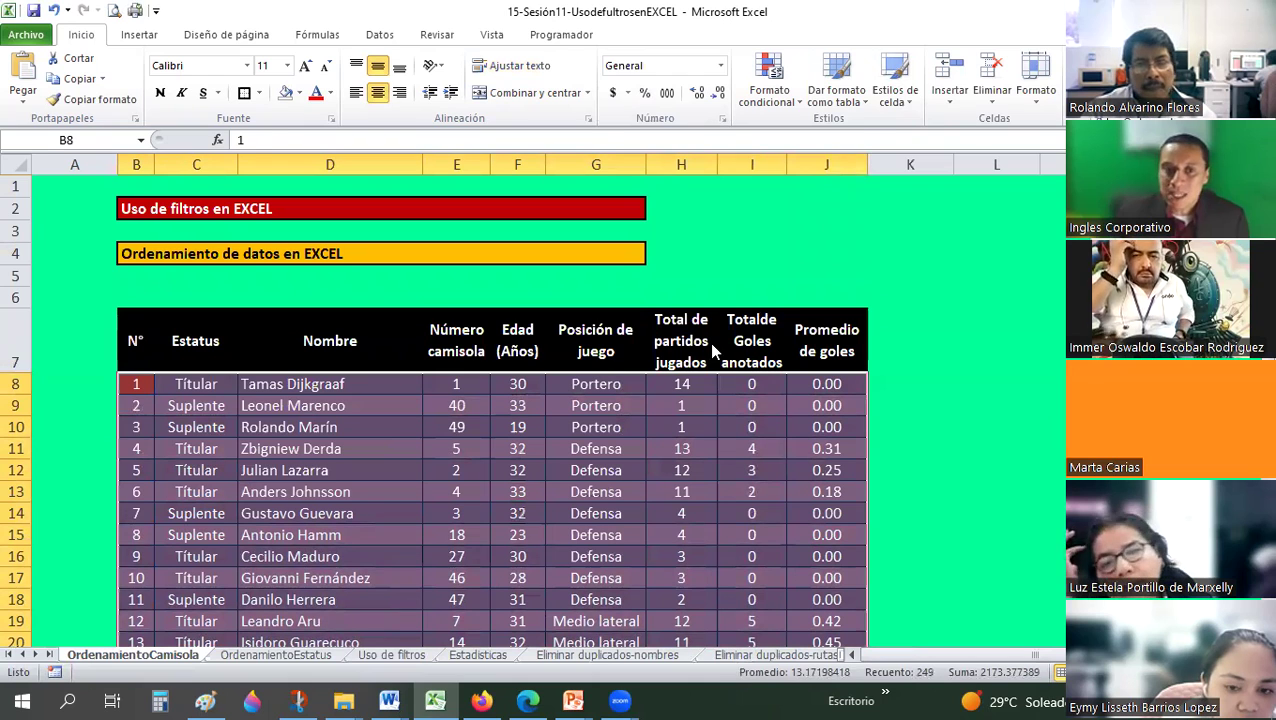
{"action": "key", "text": "alt+d"}
{"action": "key", "text": "o"}
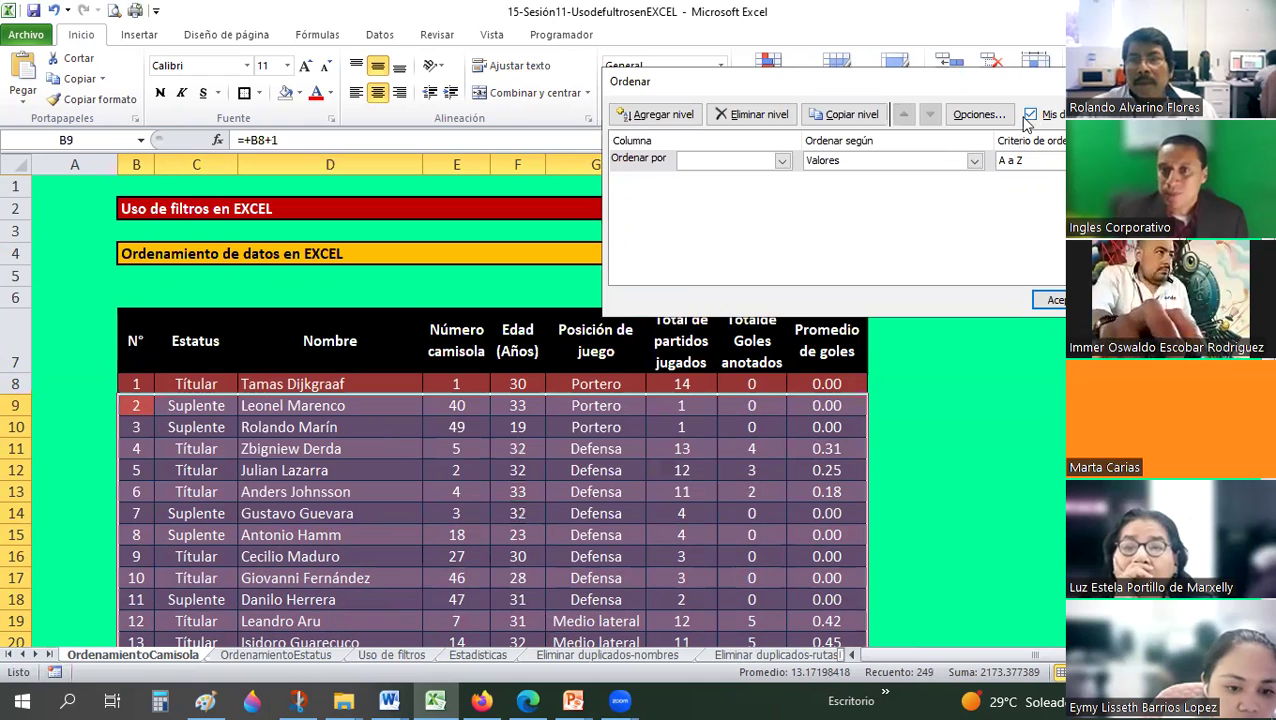
{"action": "left_click", "coordinate": [1031, 115]}
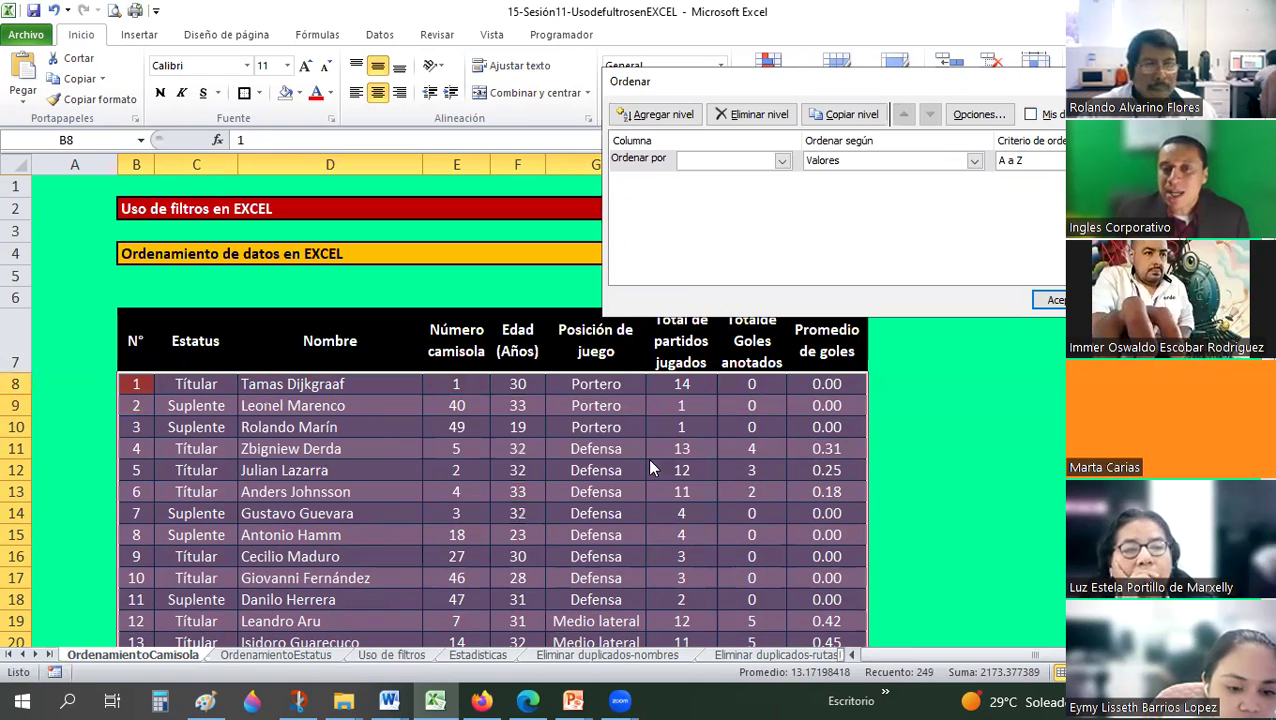
{"action": "left_click", "coordinate": [747, 161]}
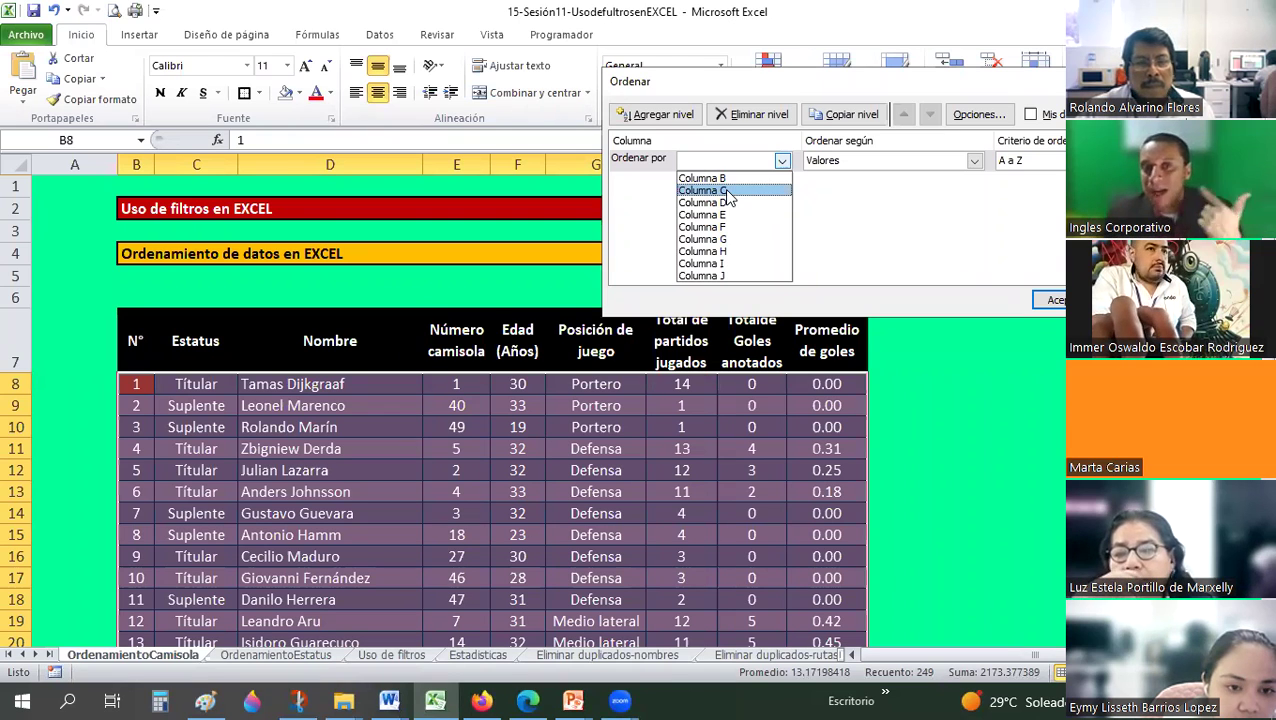
{"action": "key", "text": "Down"}
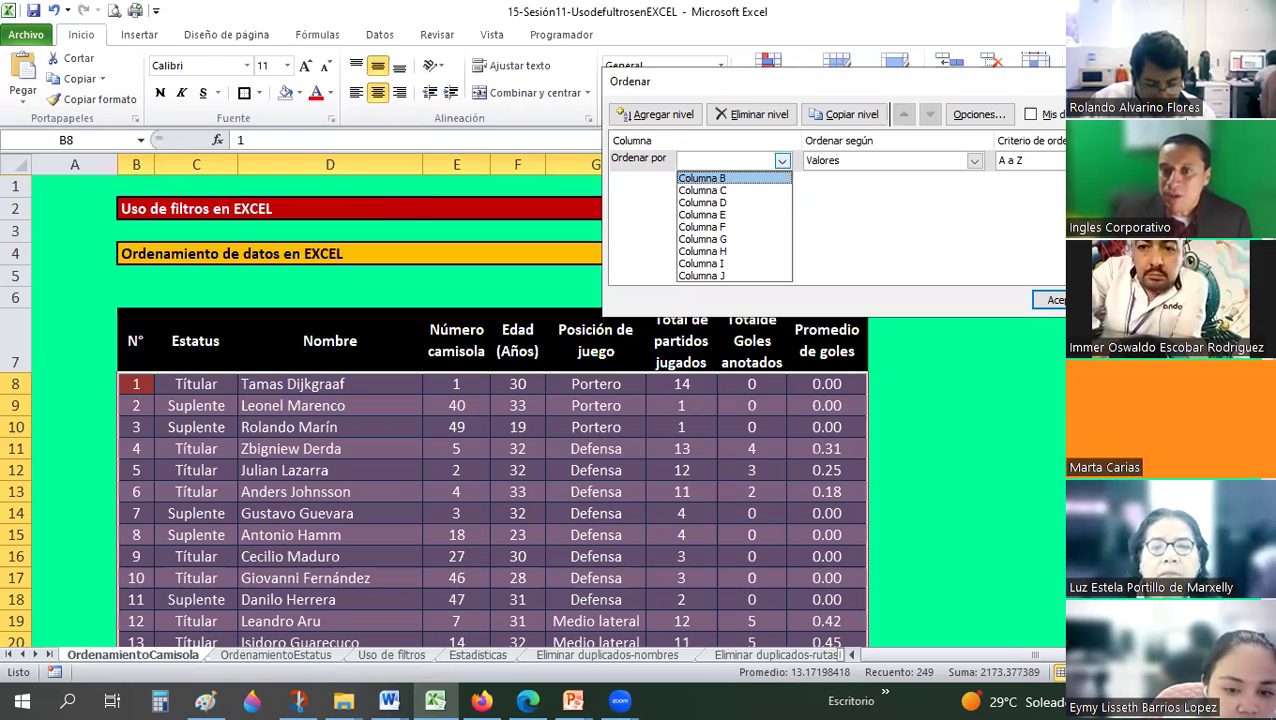
{"action": "key", "text": "Escape"}
{"action": "key", "text": "Escape"}
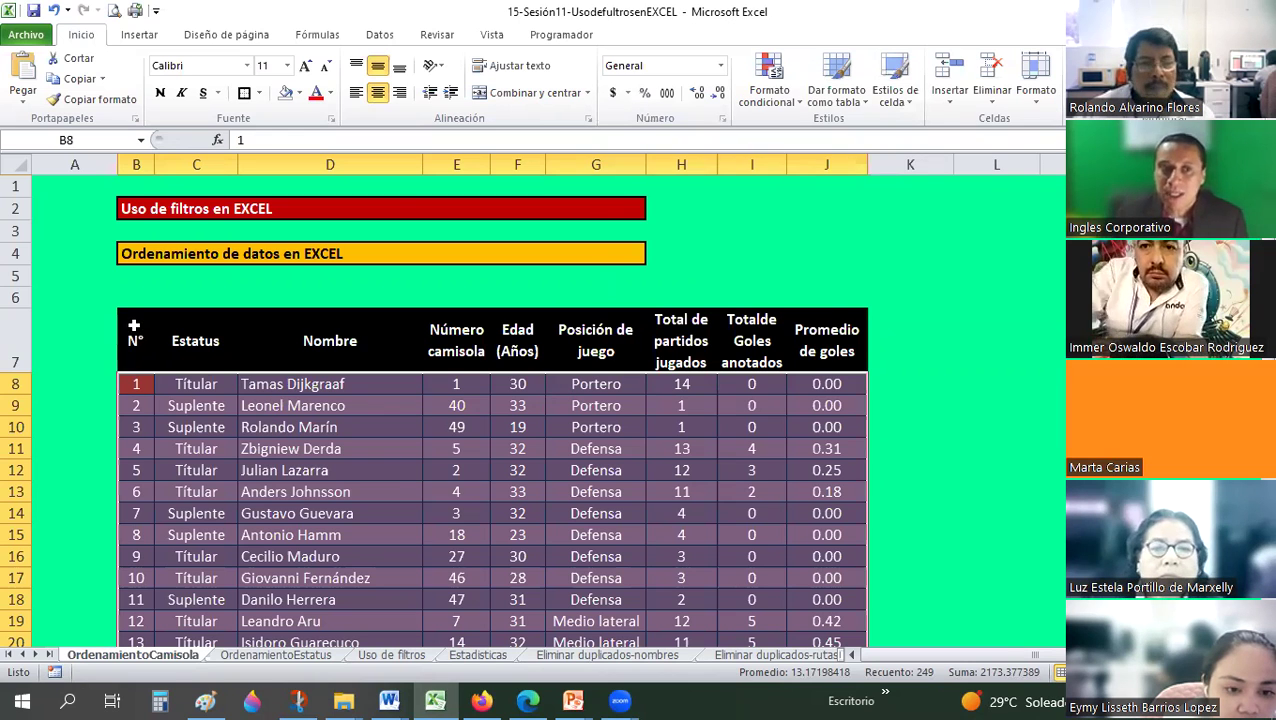
{"action": "left_click", "coordinate": [74, 340]}
Select the whole player table with Ctrl+Shift+End and open the sort settings.
{"action": "left_click", "coordinate": [133, 326]}
{"action": "key", "text": "ctrl+shift+End"}
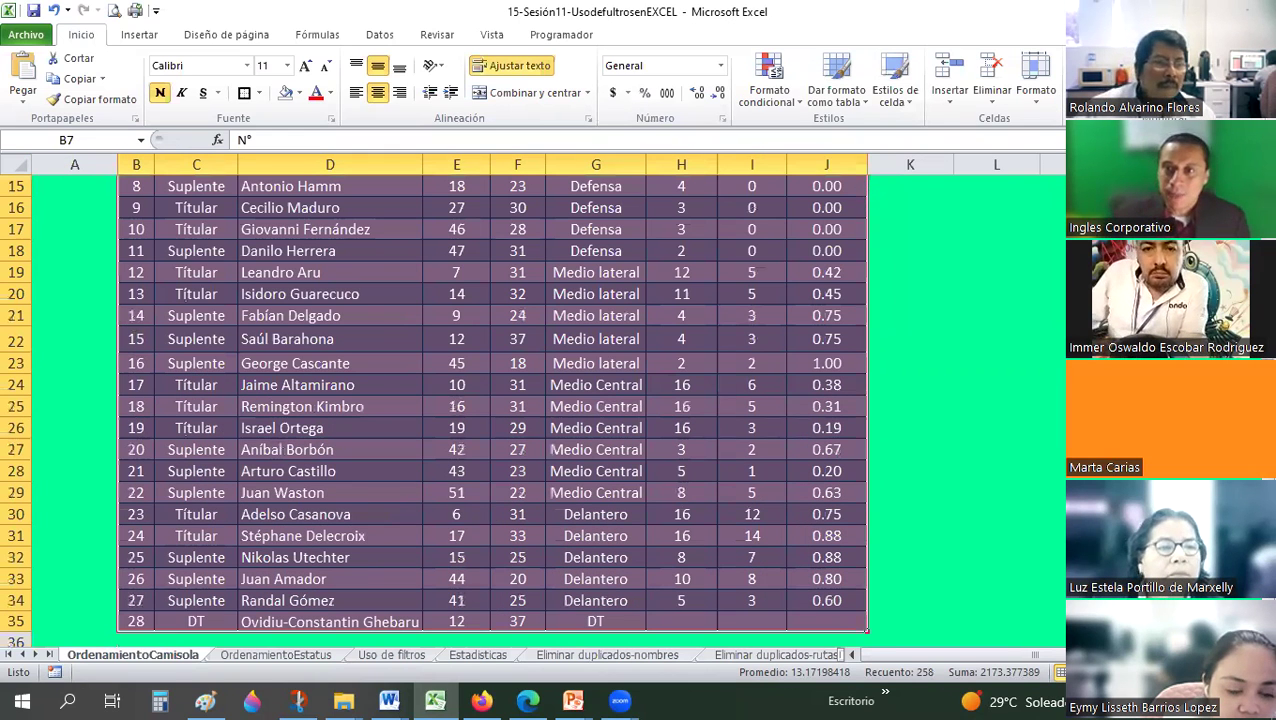
{"action": "key", "text": "Down"}
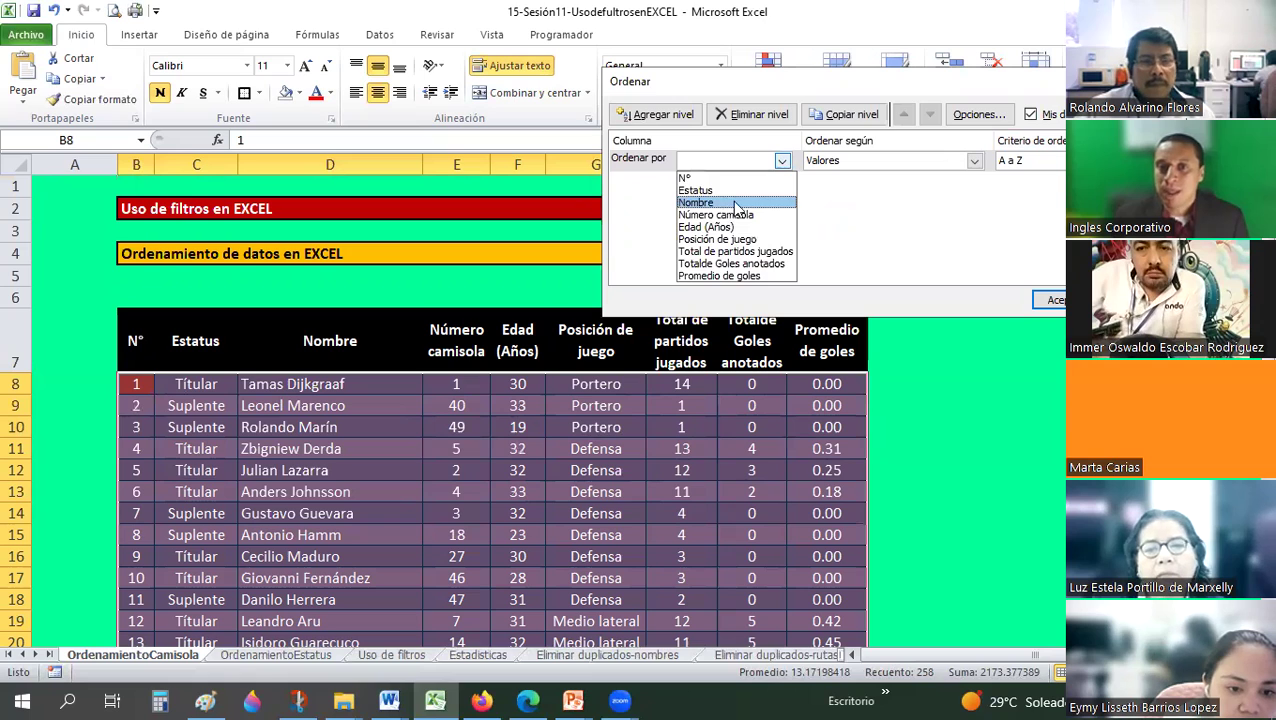
Sort by Nombre on Valores, A a Z, and add a second sort level.
{"action": "left_click", "coordinate": [735, 204]}
{"action": "left_click", "coordinate": [974, 163]}
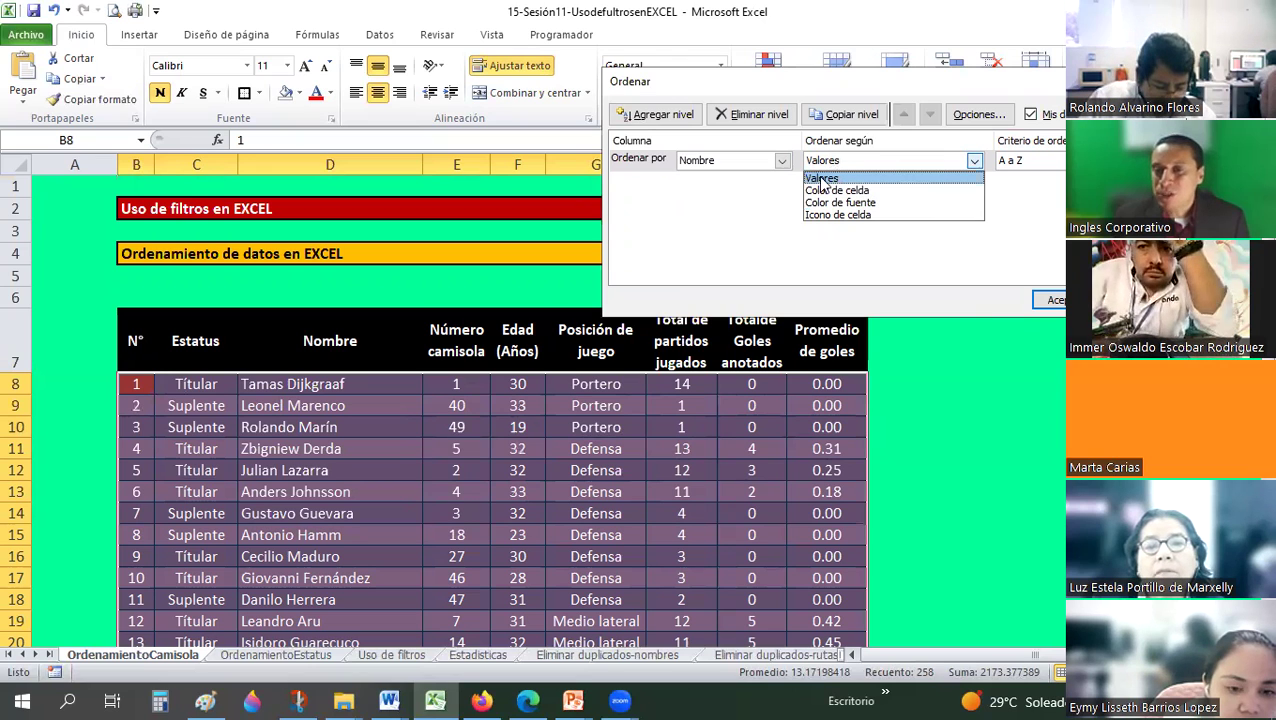
{"action": "left_click", "coordinate": [822, 179]}
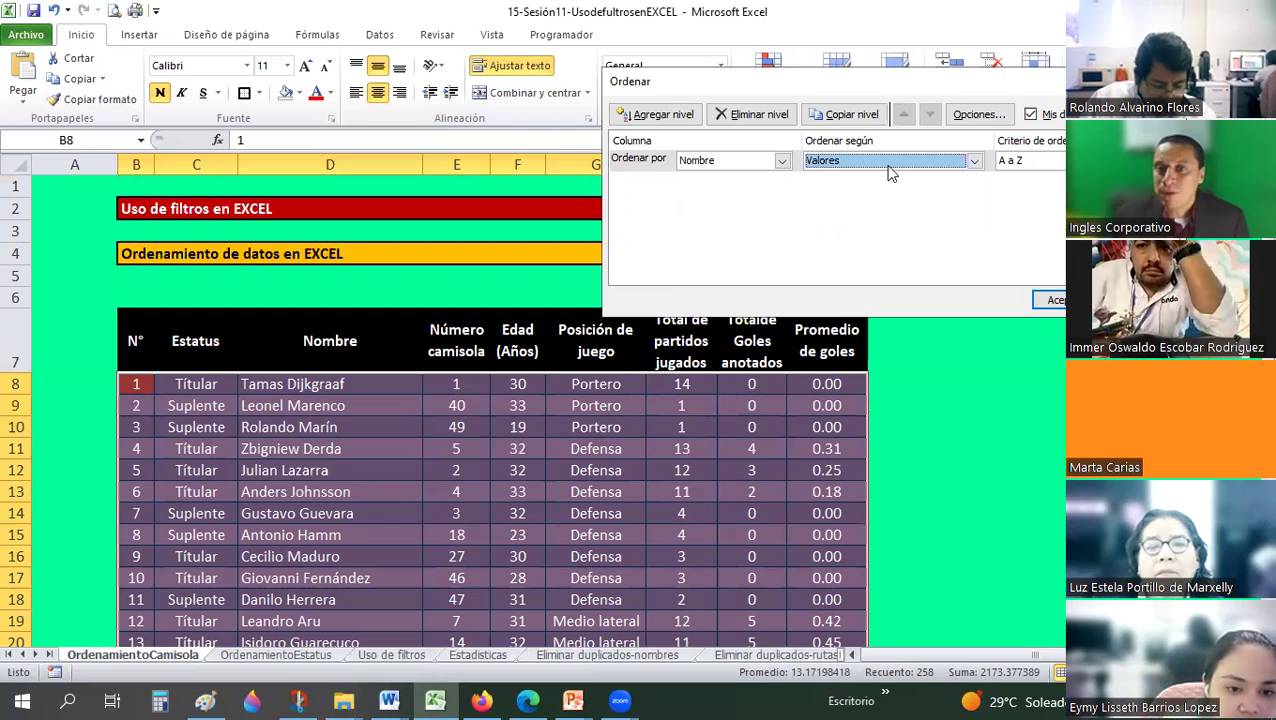
{"action": "left_click", "coordinate": [1029, 167]}
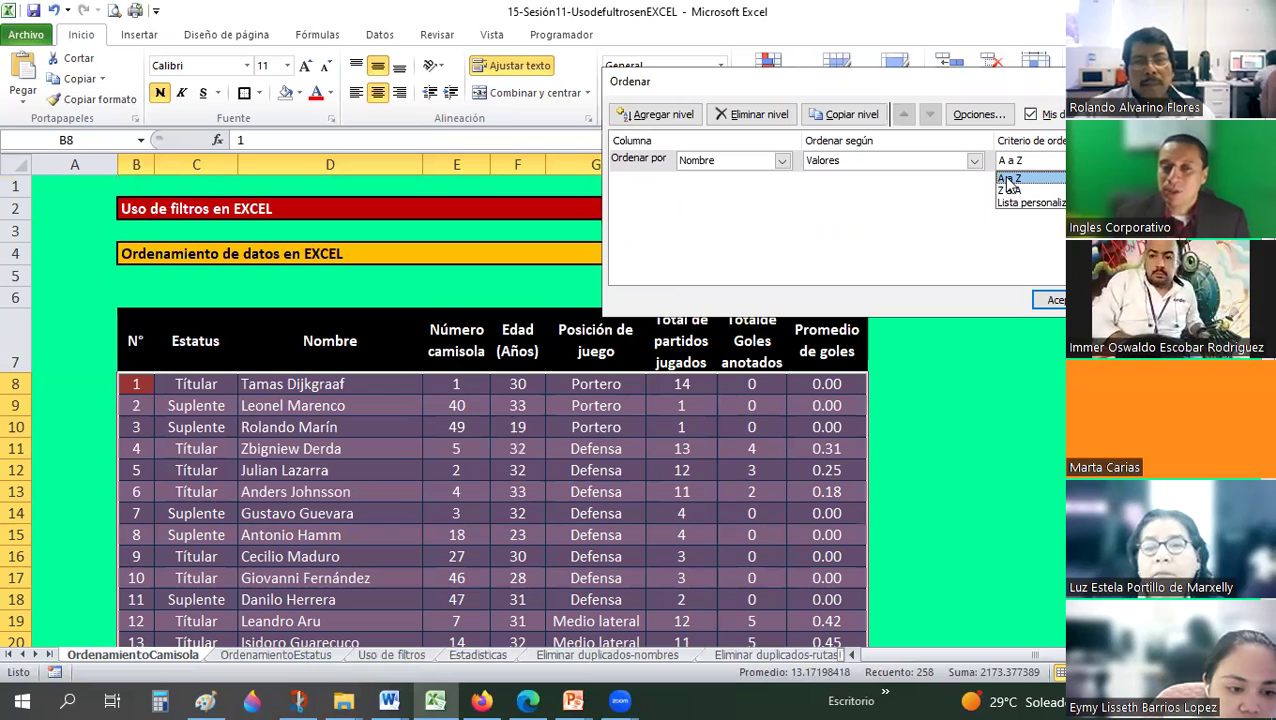
{"action": "left_click", "coordinate": [864, 243]}
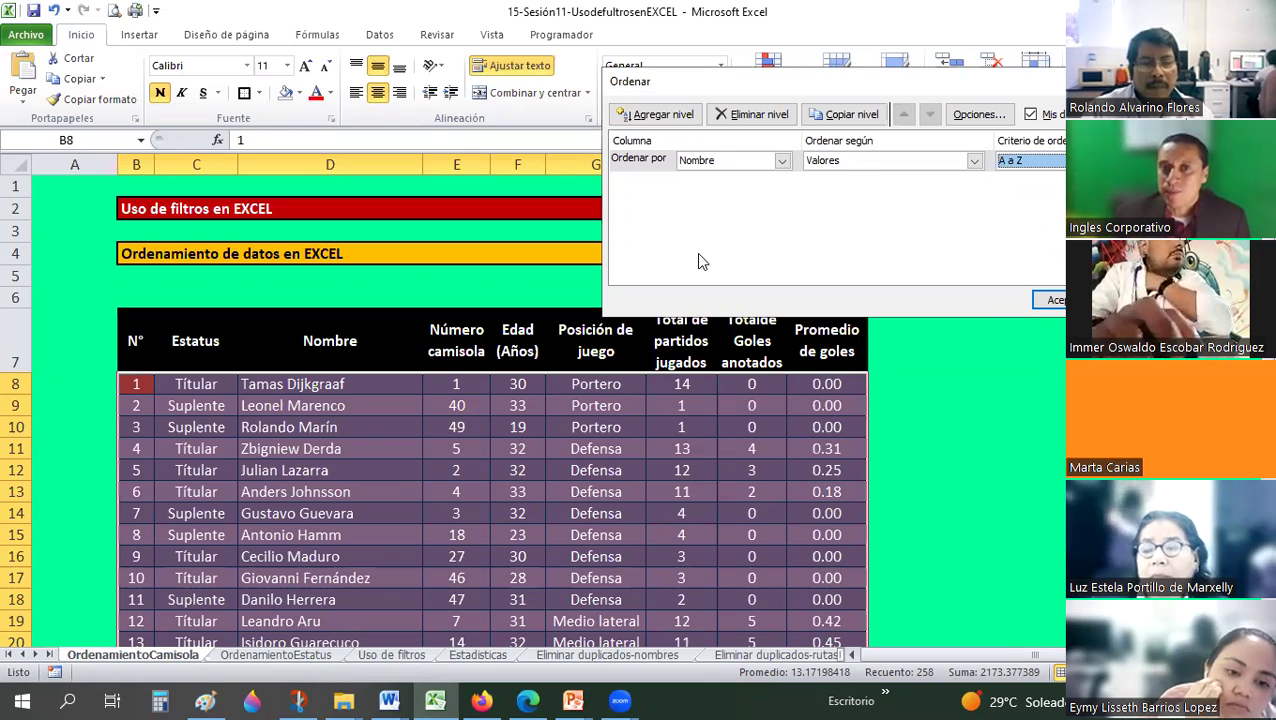
{"action": "left_click", "coordinate": [665, 116]}
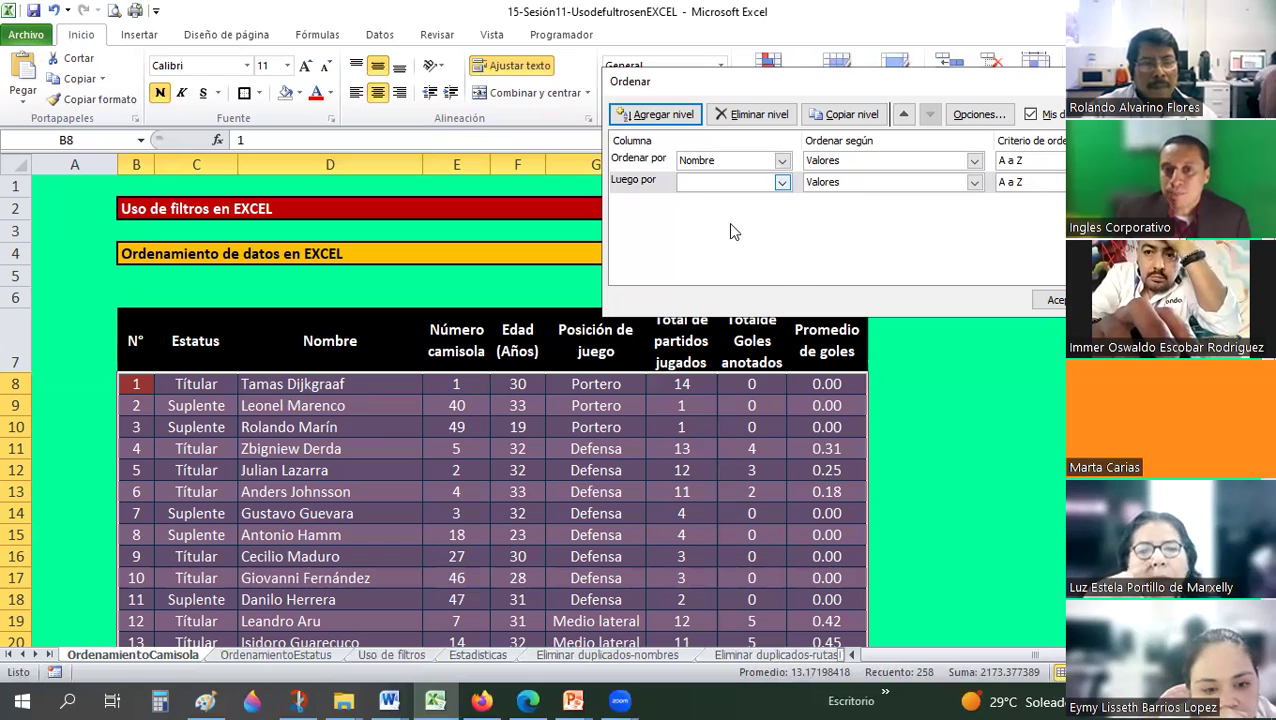
Set the second sort level to Número camisola, smallest to largest.
{"action": "left_click", "coordinate": [730, 182]}
{"action": "key", "text": "Down"}
{"action": "key", "text": "Return"}
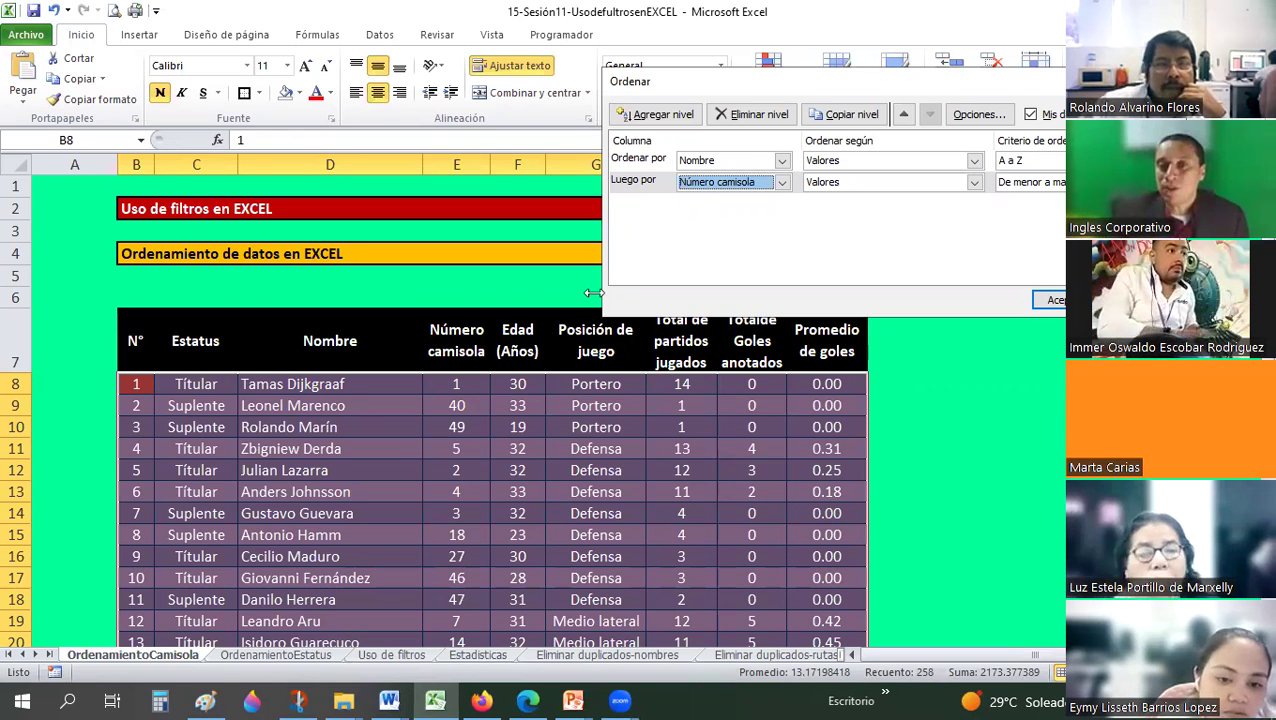
Add two more sort levels and choose Lista personalizada as a level's sort order.
{"action": "left_click", "coordinate": [657, 115]}
{"action": "left_click", "coordinate": [657, 115]}
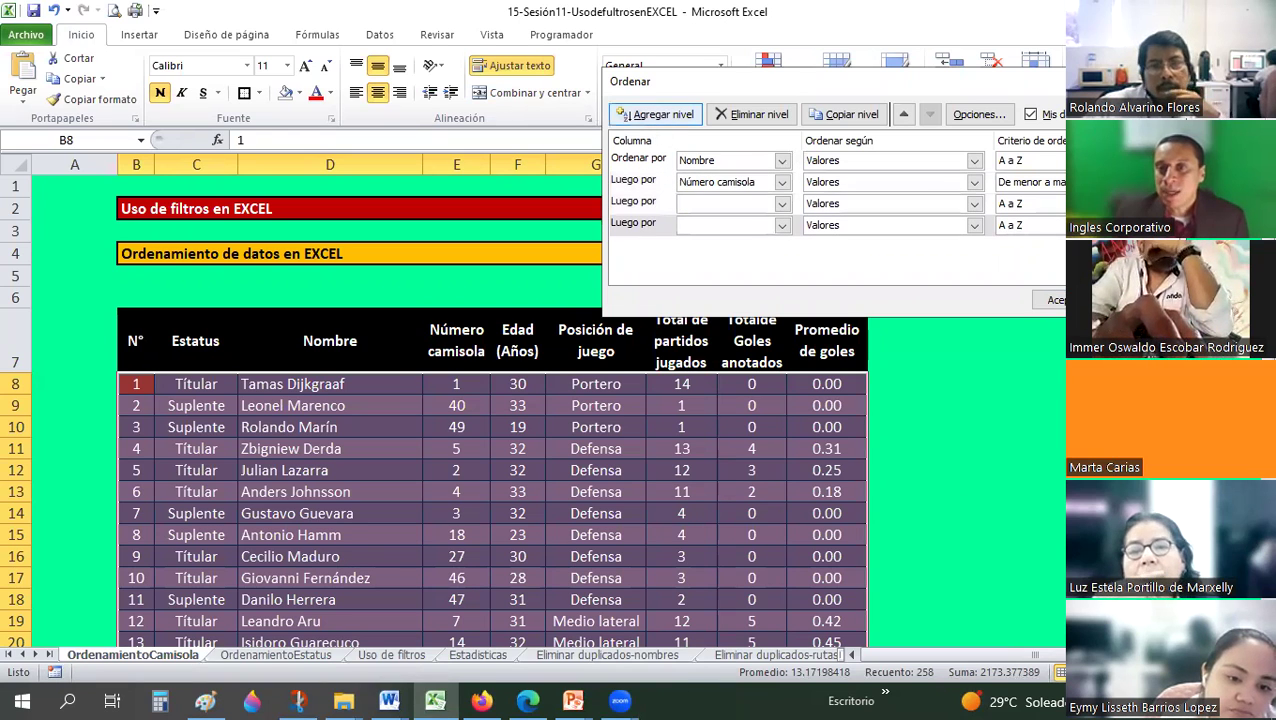
{"action": "left_click", "coordinate": [1030, 160]}
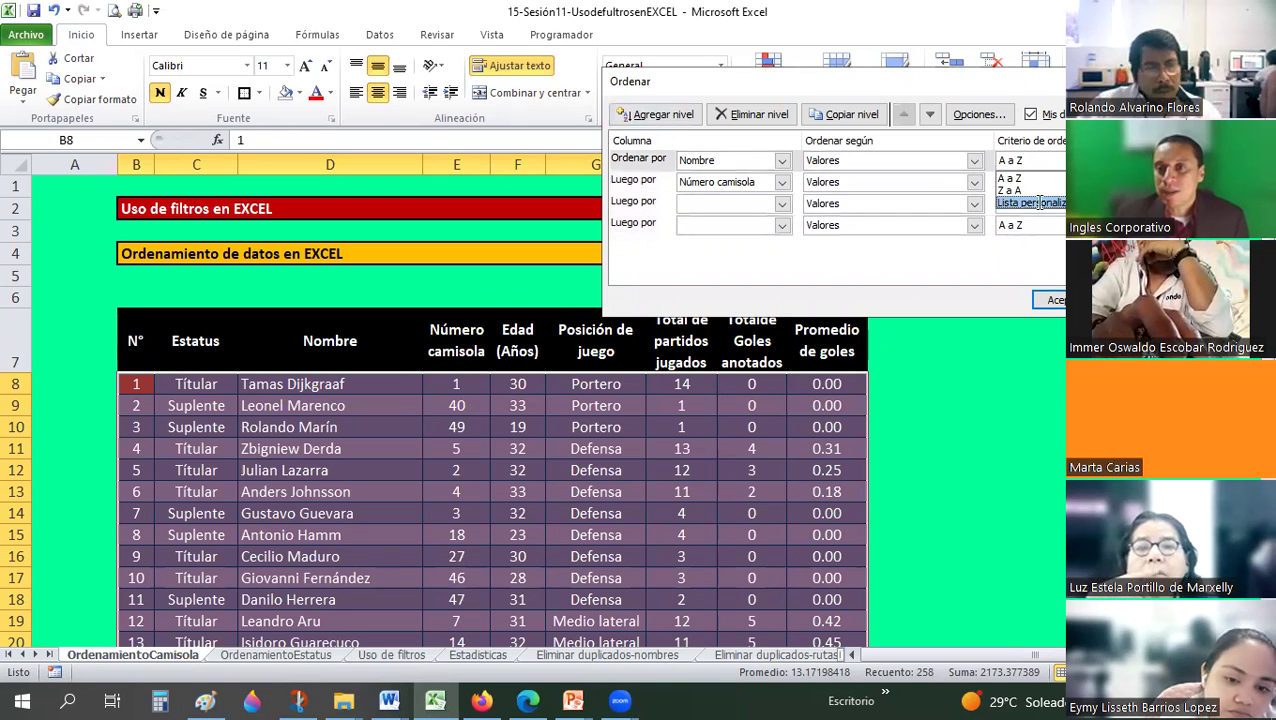
{"action": "left_click", "coordinate": [1038, 202]}
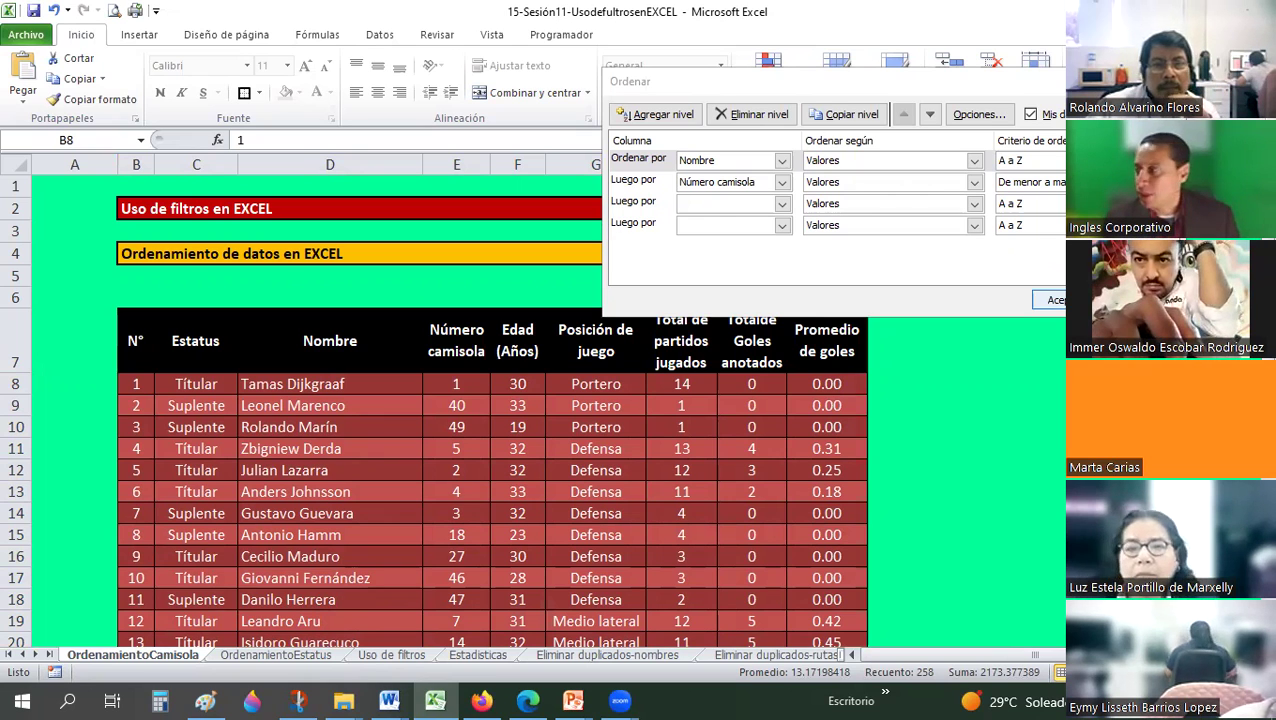
Close the Sort dialog without sorting, deselect the player table, and switch to PowerPoint.
{"action": "left_click", "coordinate": [1052, 300]}
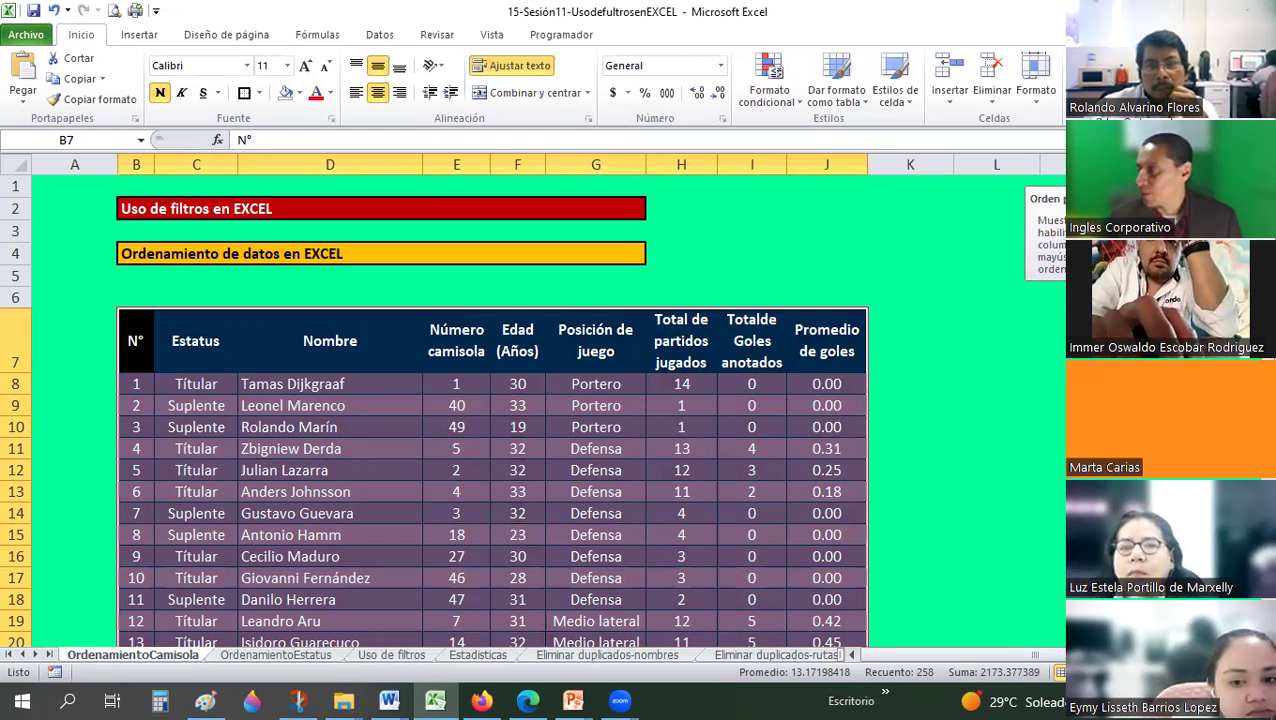
{"action": "left_click", "coordinate": [1100, 170]}
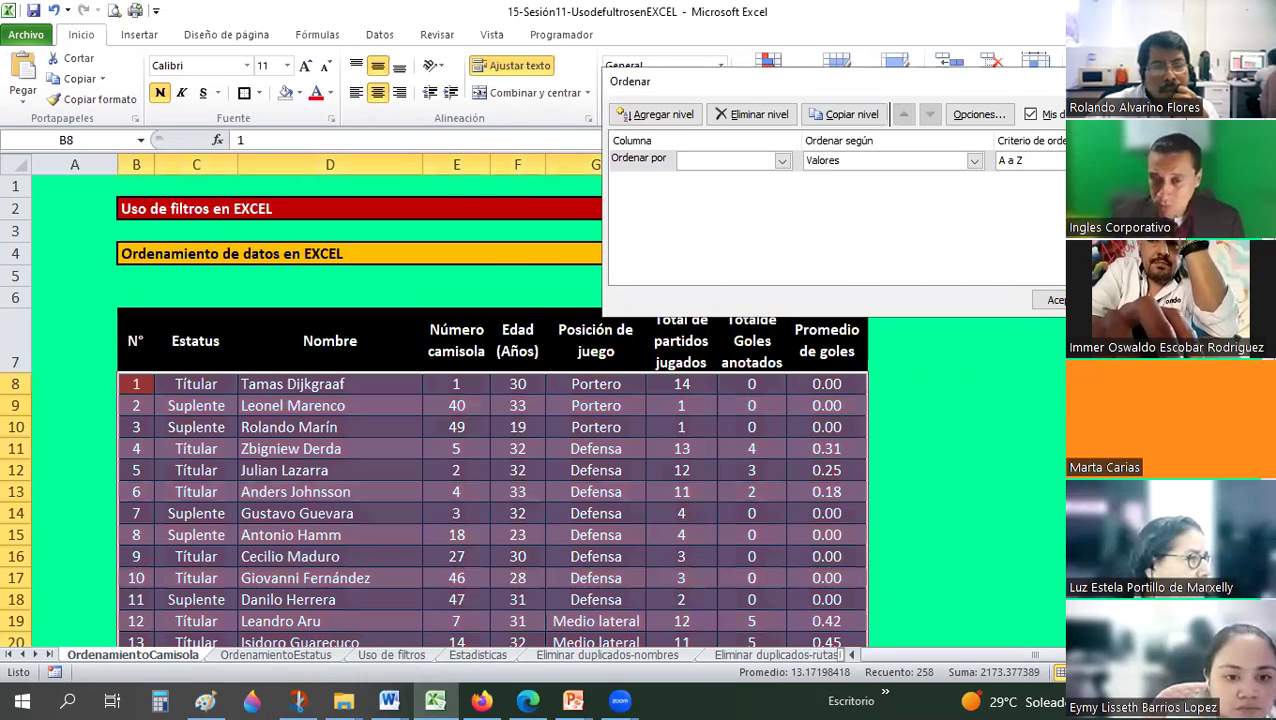
{"action": "key", "text": "Escape"}
{"action": "left_click", "coordinate": [1055, 330]}
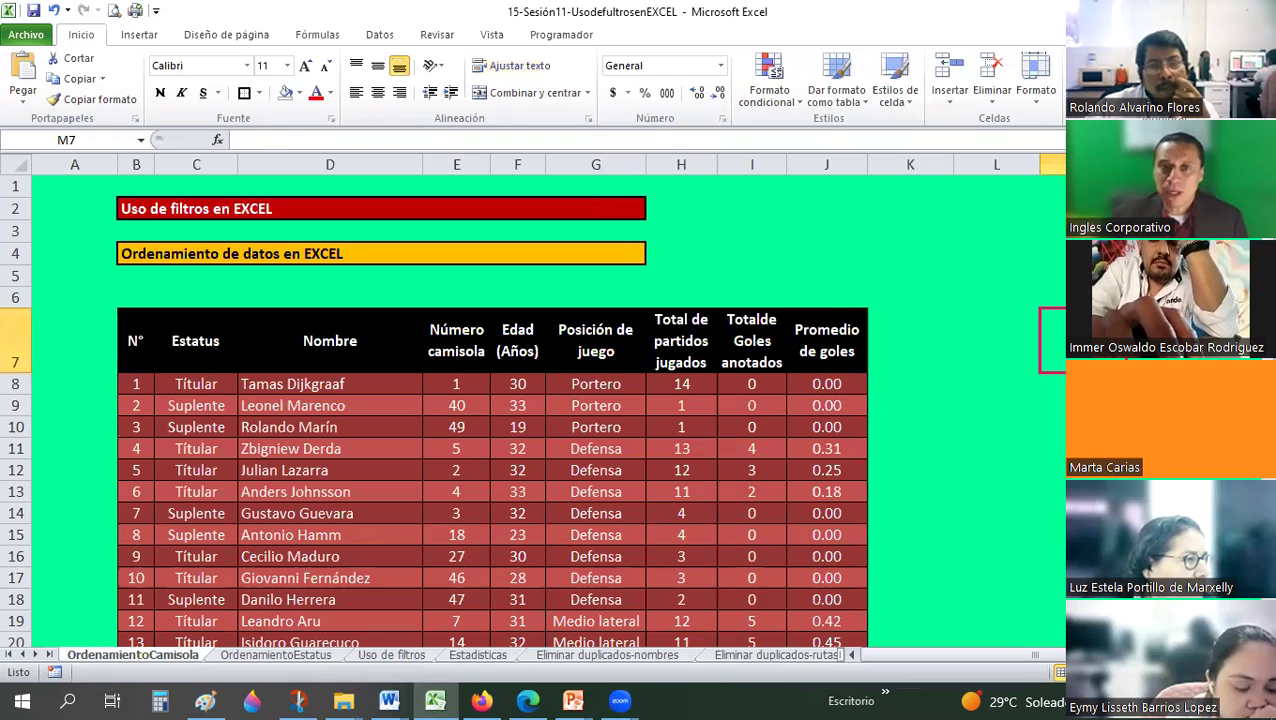
{"action": "key", "text": "alt+Tab"}
{"action": "key", "text": "alt+Tab"}
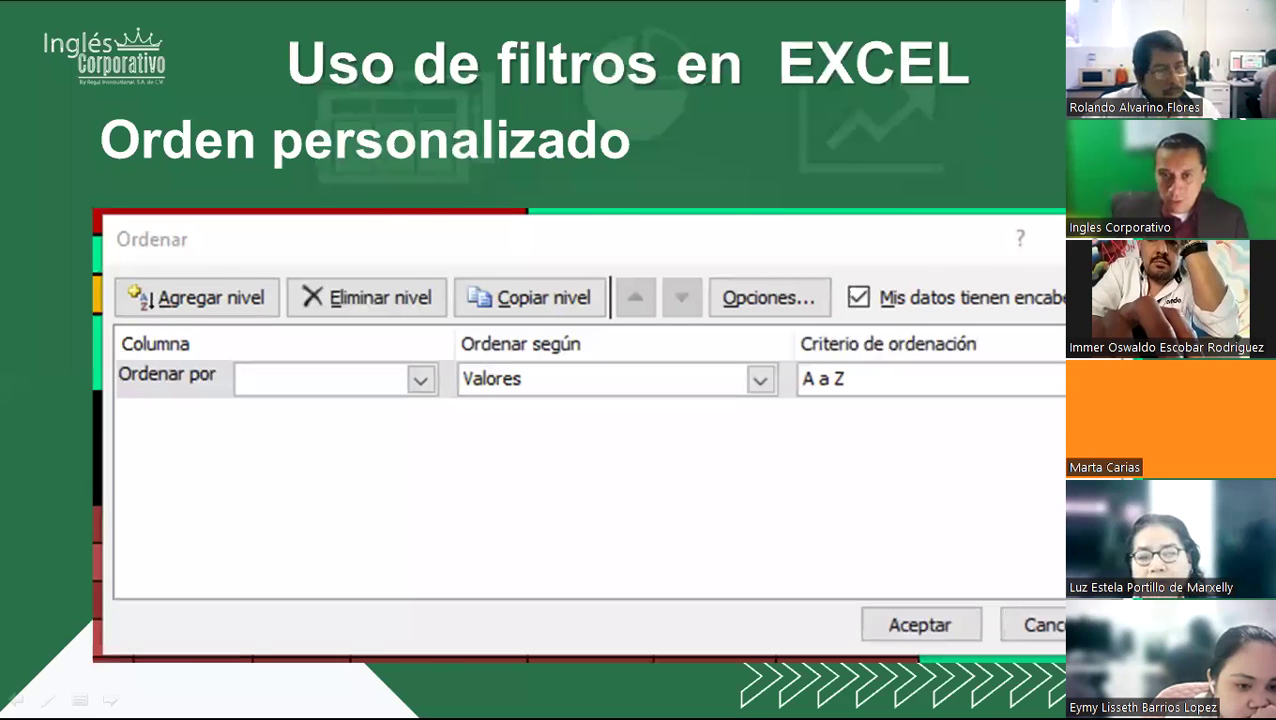
Advance the slideshow to the Ordenar y filtrar slide, then return to Excel.
{"action": "key", "text": "Right"}
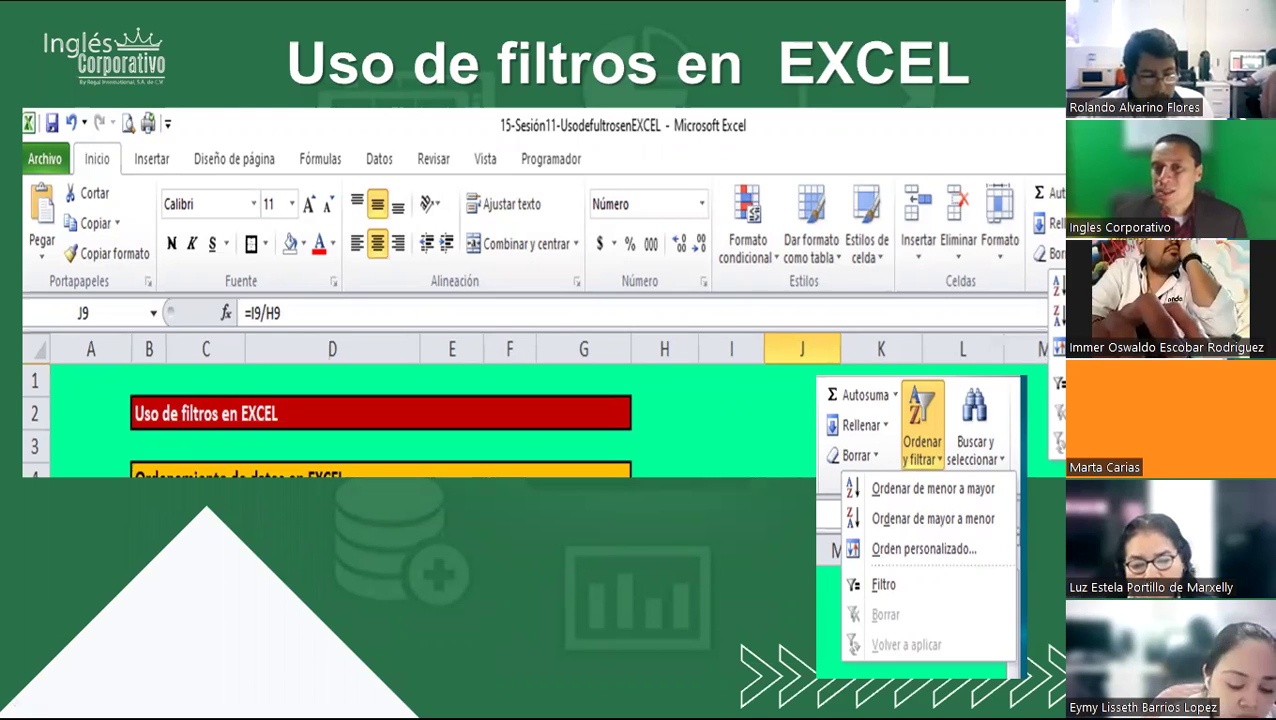
{"action": "key", "text": "alt+Tab"}
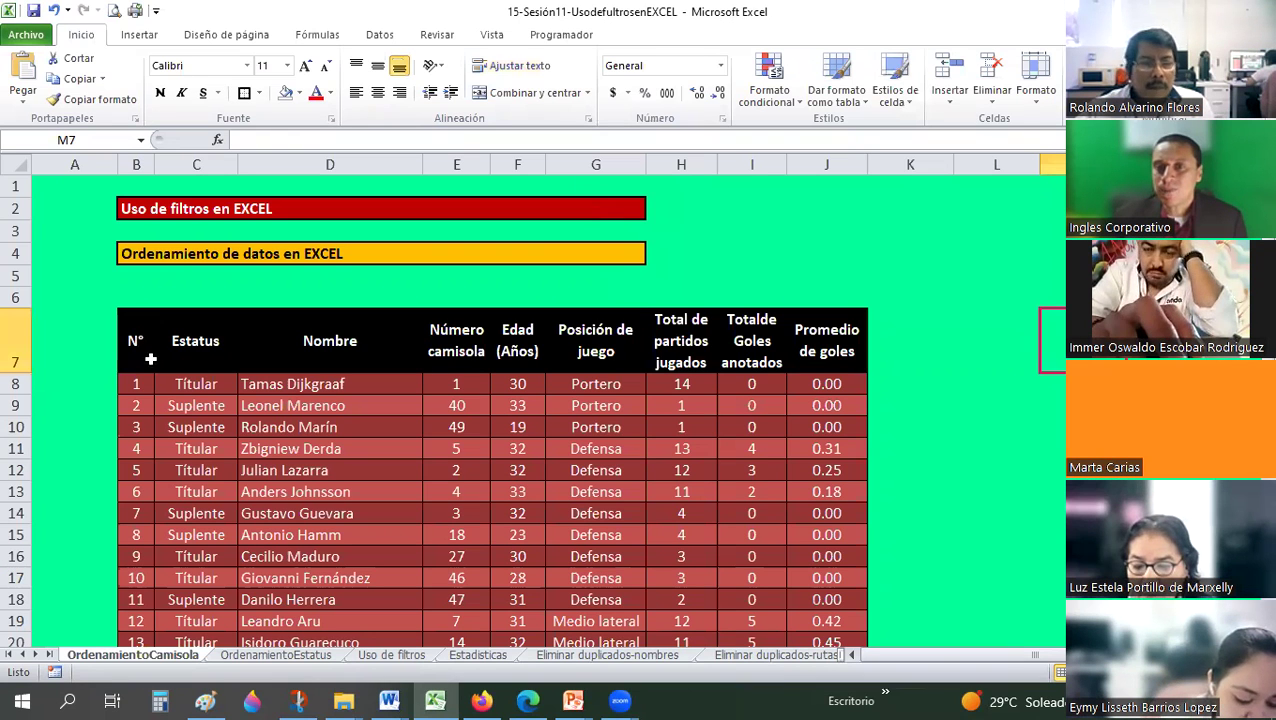
Try filtering with Ctrl+Shift+L from cell M3 outside the table and dismiss the error.
{"action": "left_click", "coordinate": [1052, 230]}
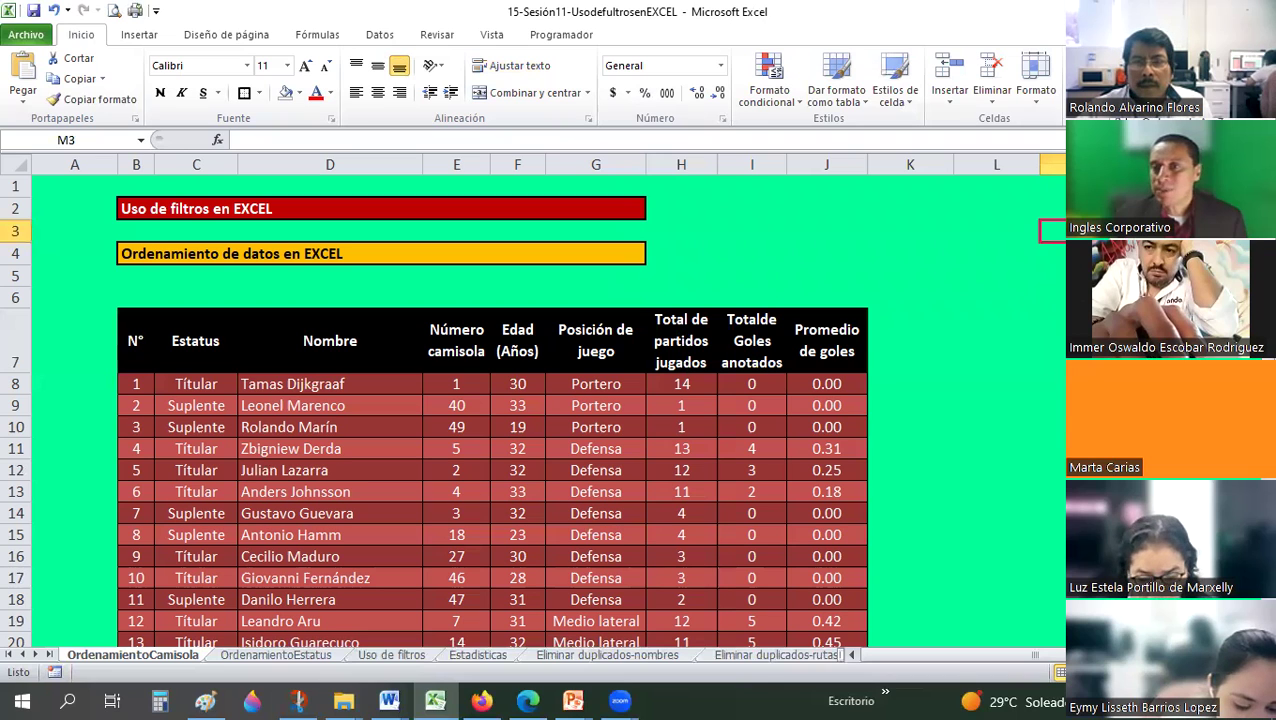
{"action": "key", "text": "ctrl+shift+l"}
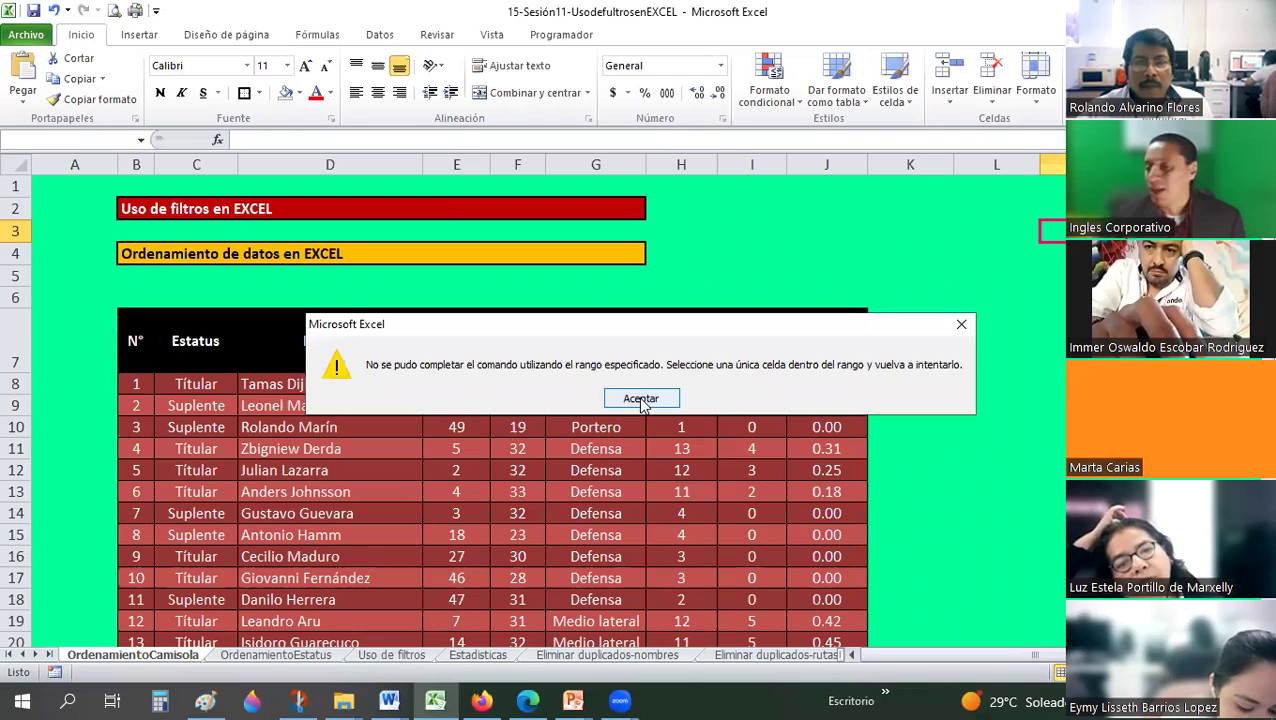
{"action": "left_click", "coordinate": [641, 399]}
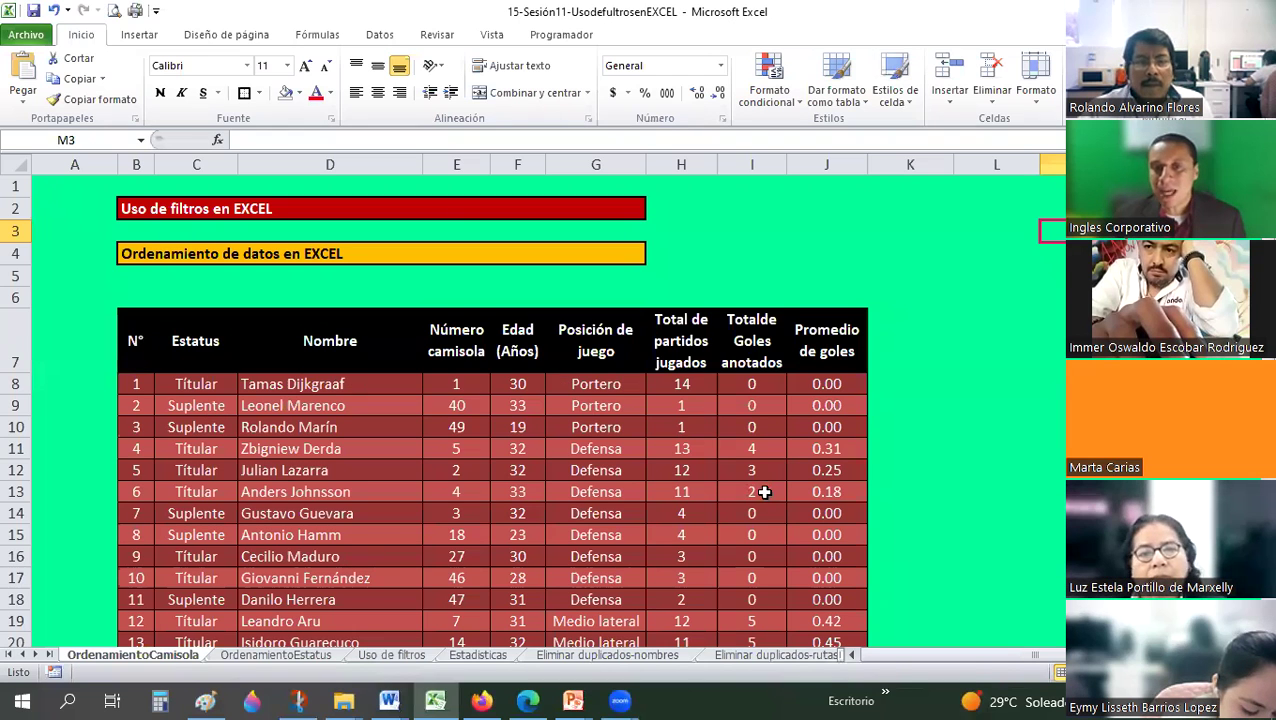
Select the header and first seven player rows and open the custom sort settings.
{"action": "left_click_drag", "start_coordinate": [764, 492], "coordinate": [866, 519]}
{"action": "left_click_drag", "start_coordinate": [785, 497], "coordinate": [862, 518]}
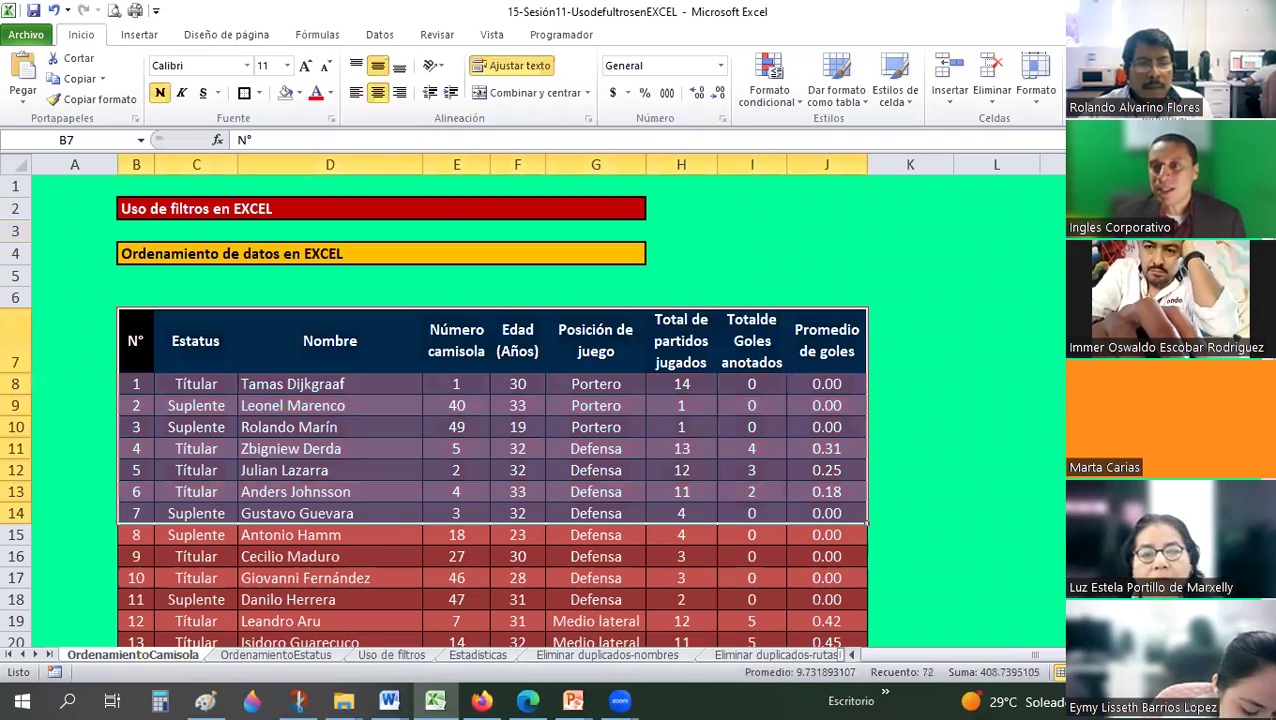
{"action": "key", "text": "alt+d"}
{"action": "key", "text": "s"}
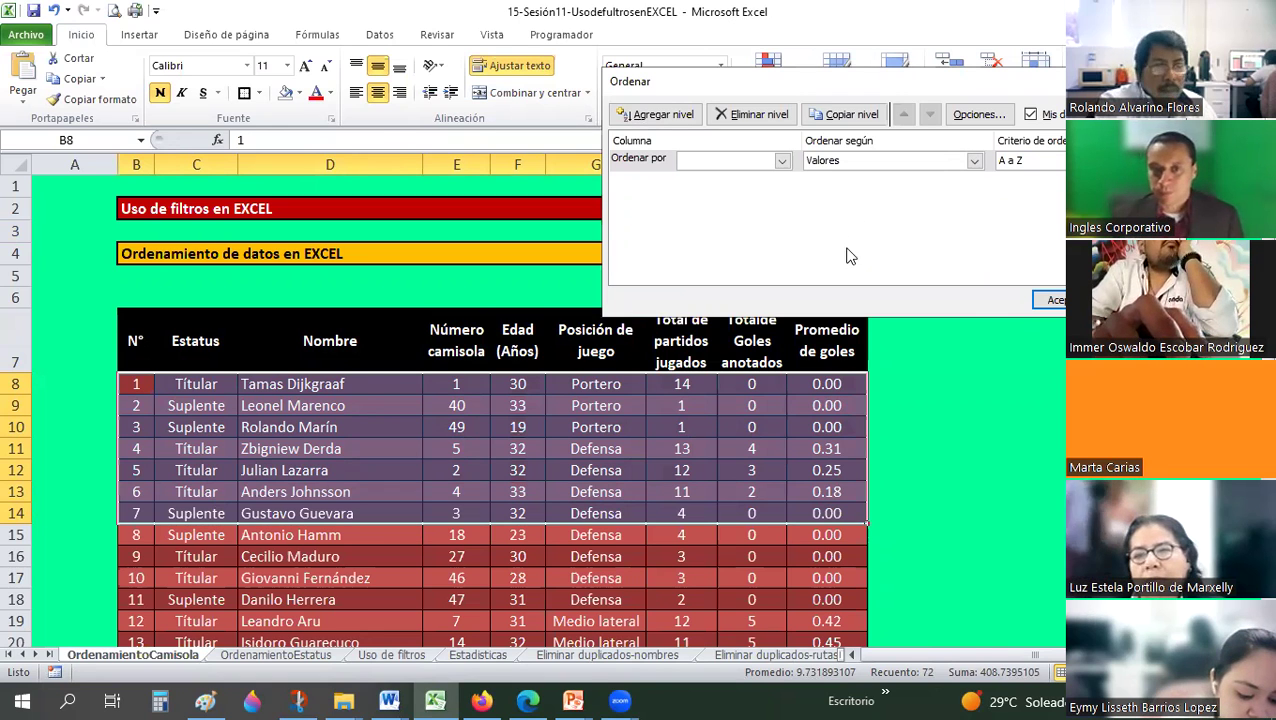
{"action": "key", "text": "alt+Tab"}
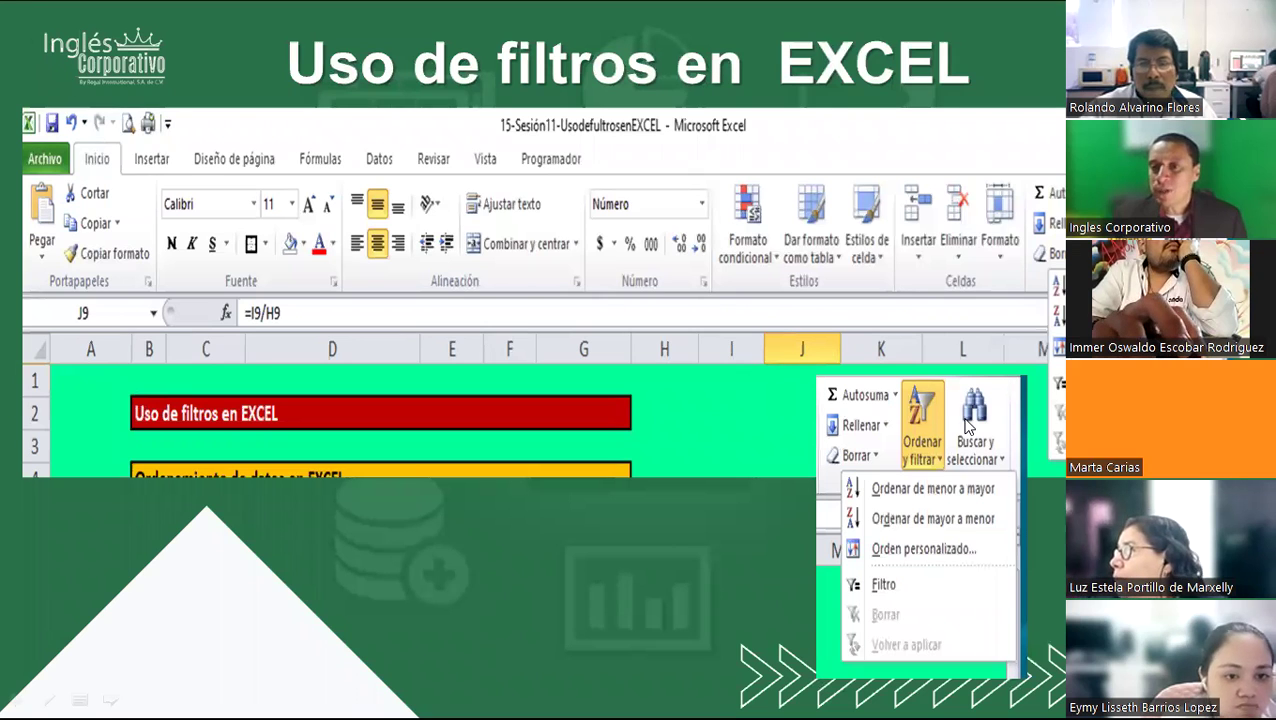
{"action": "key", "text": "alt+Tab"}
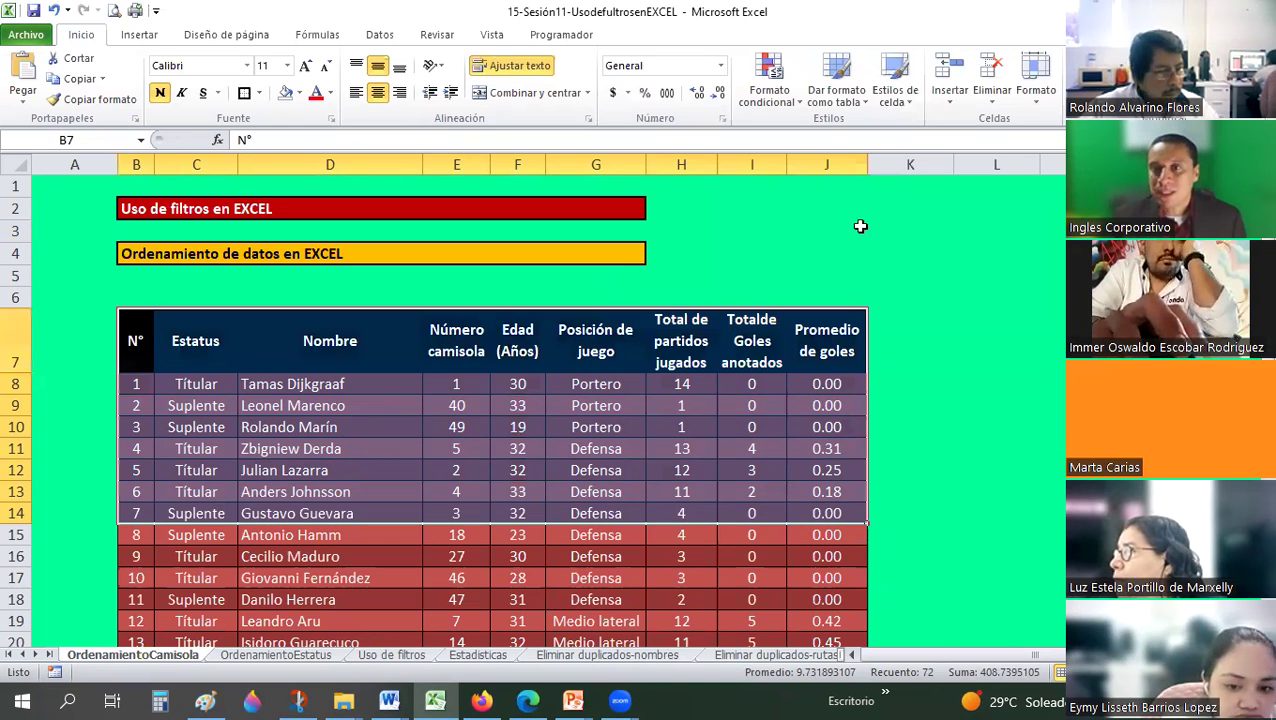
After another failed outside-table filter attempt, select the entire table B7:J35 from the N° header.
{"action": "left_click", "coordinate": [1052, 340]}
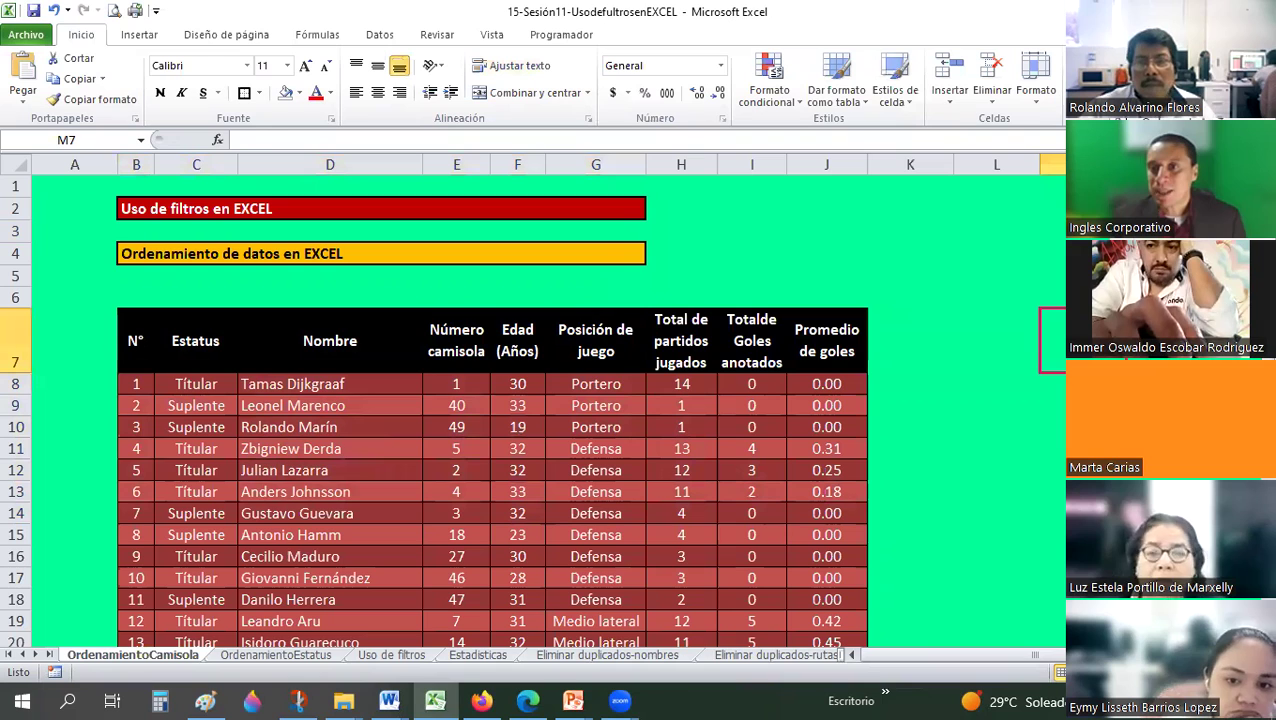
{"action": "key", "text": "ctrl+shift+l"}
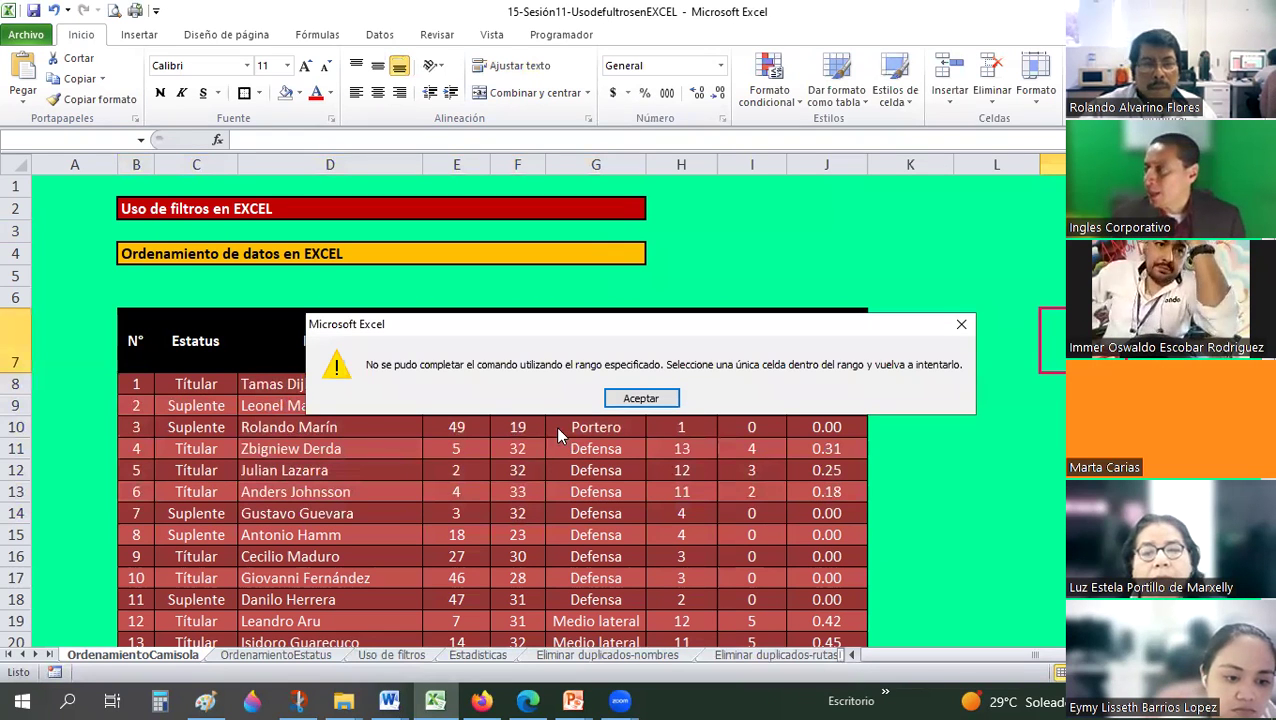
{"action": "key", "text": "Return"}
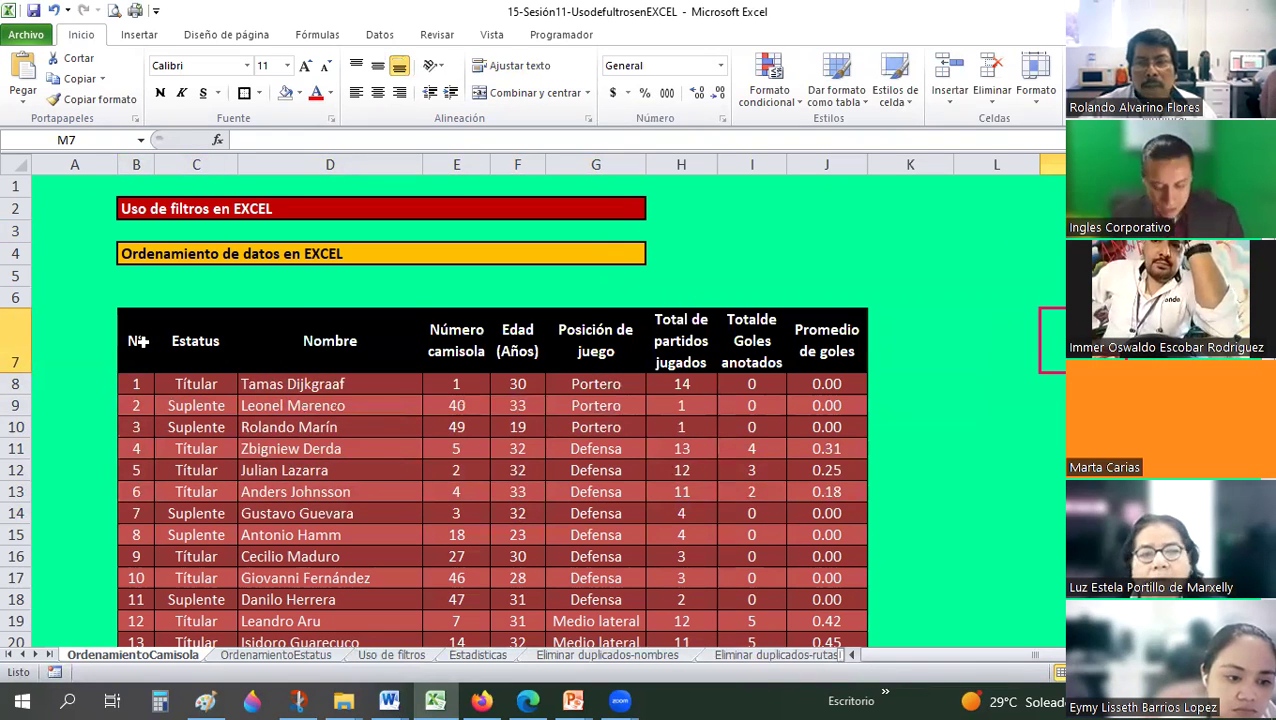
{"action": "left_click", "coordinate": [138, 341]}
{"action": "key", "text": "ctrl+shift+End"}
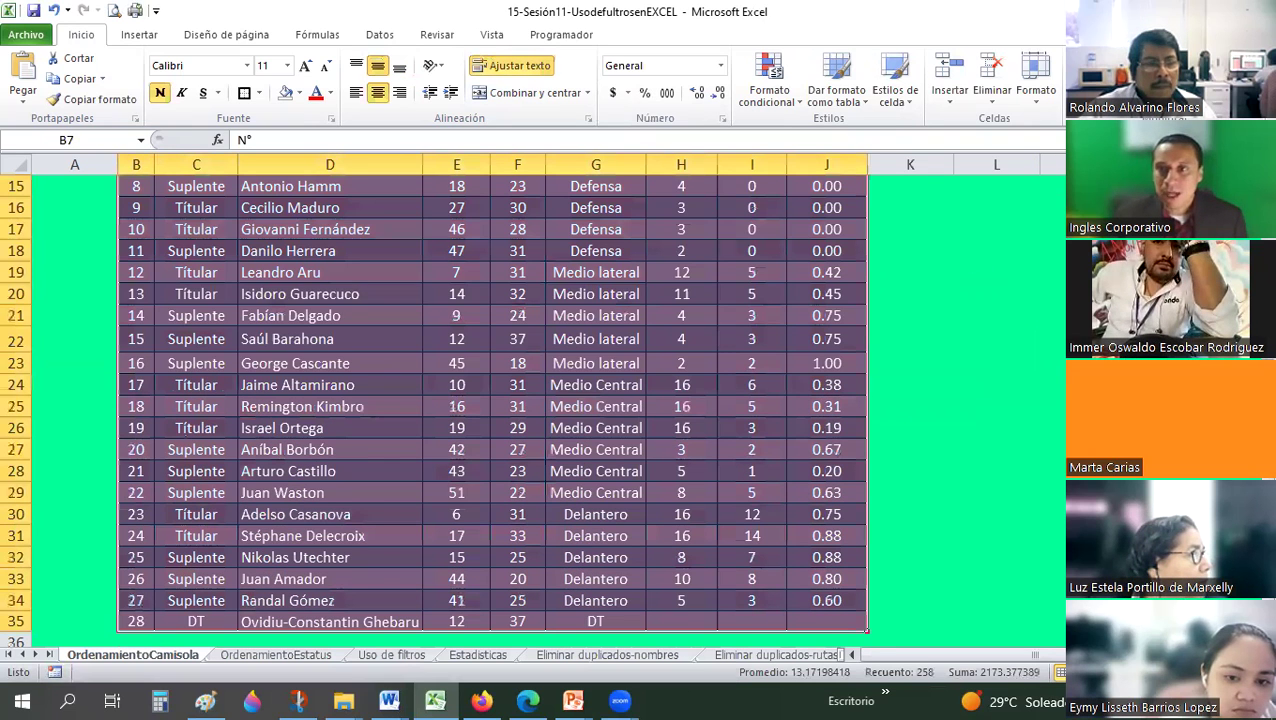
{"action": "scroll", "coordinate": [492, 400], "scroll_direction": "up", "scroll_amount": 5}
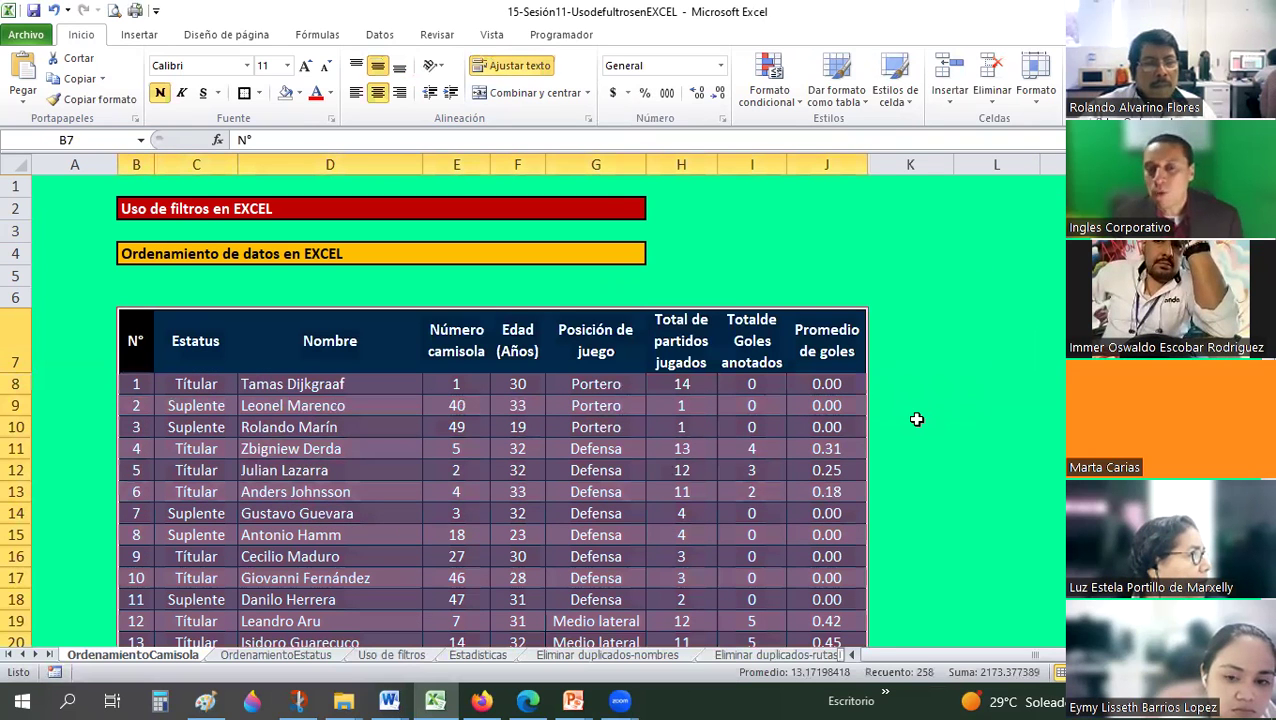
{"action": "key", "text": "ctrl+shift+l"}
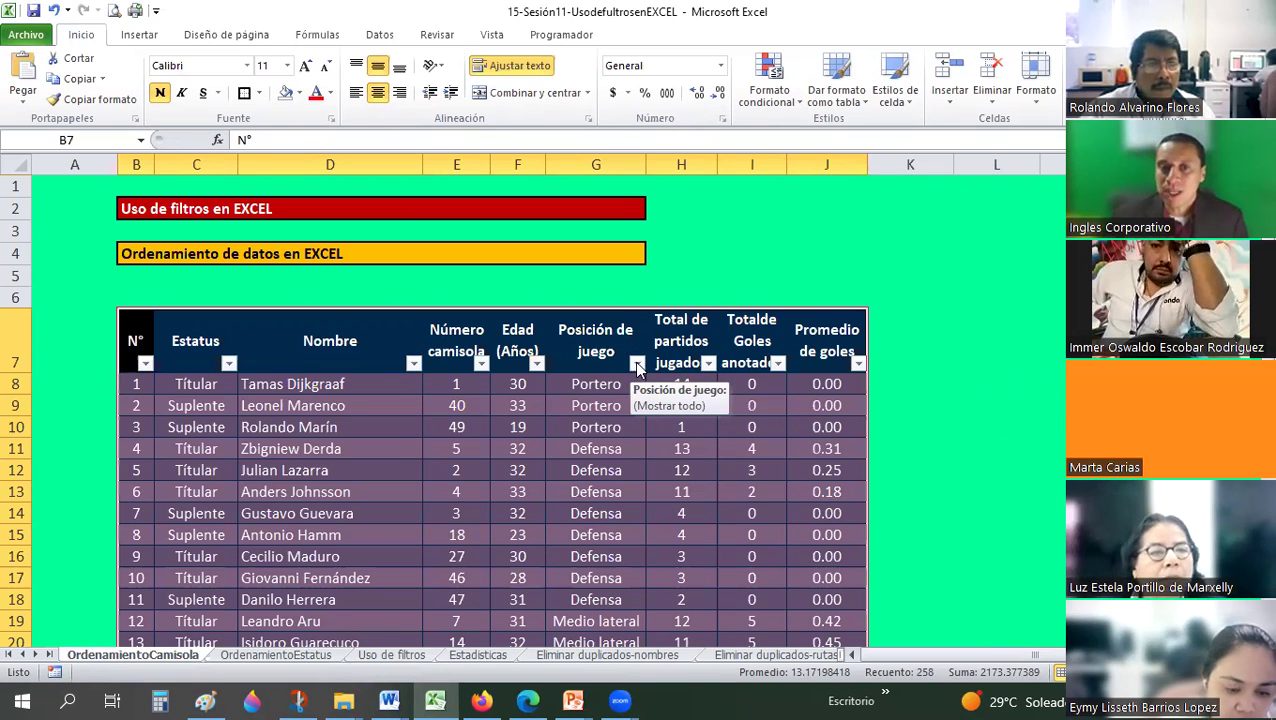
{"action": "left_click", "coordinate": [637, 364]}
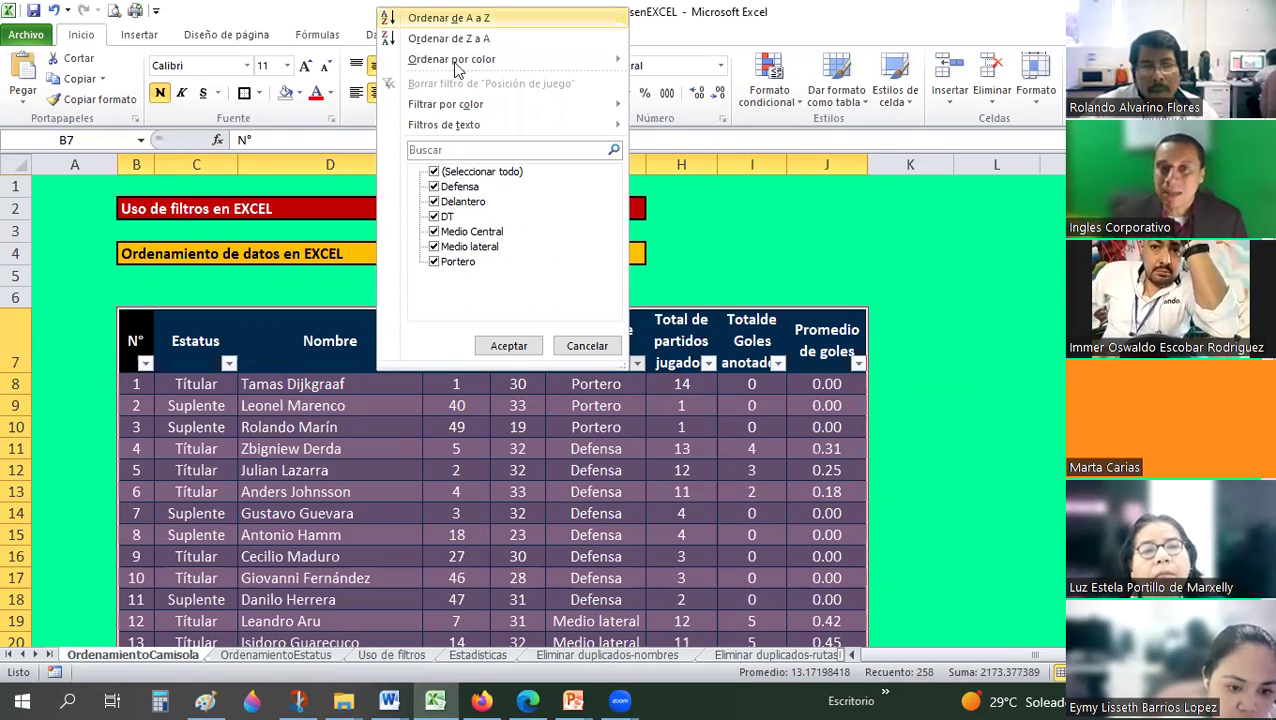
{"action": "mouse_move", "coordinate": [458, 68]}
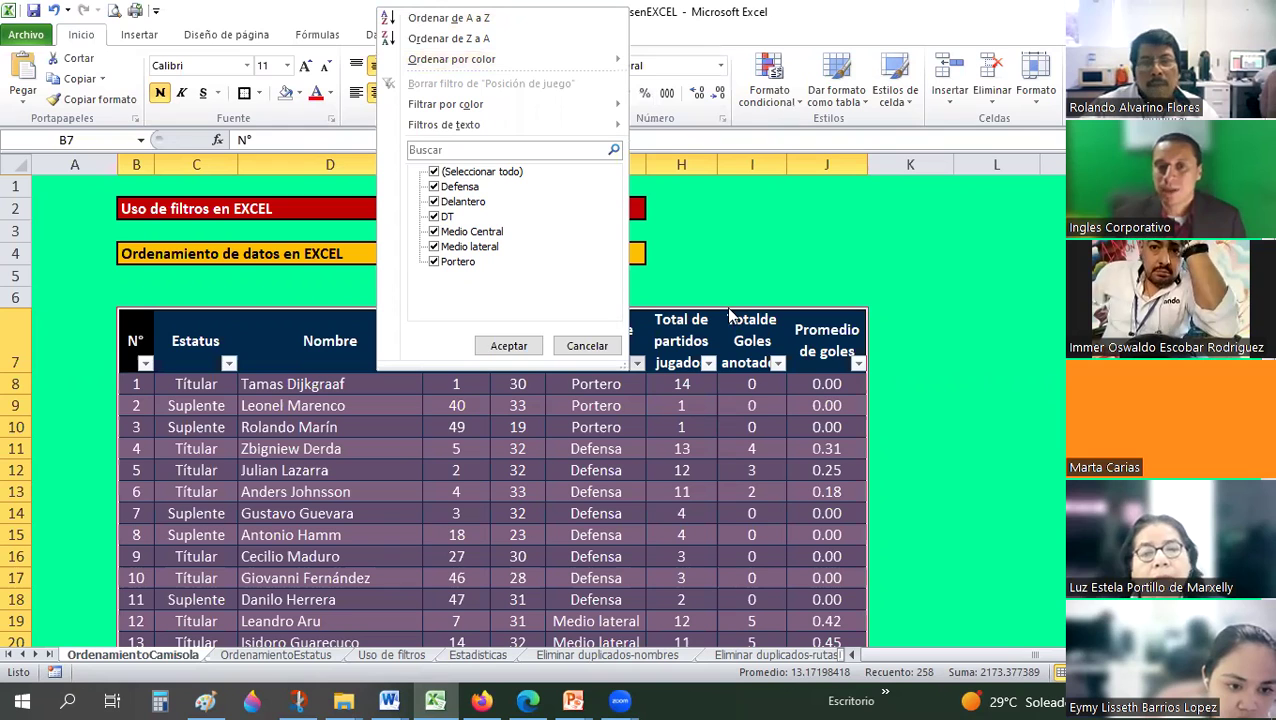
{"action": "left_click", "coordinate": [800, 265]}
{"action": "left_click", "coordinate": [800, 270]}
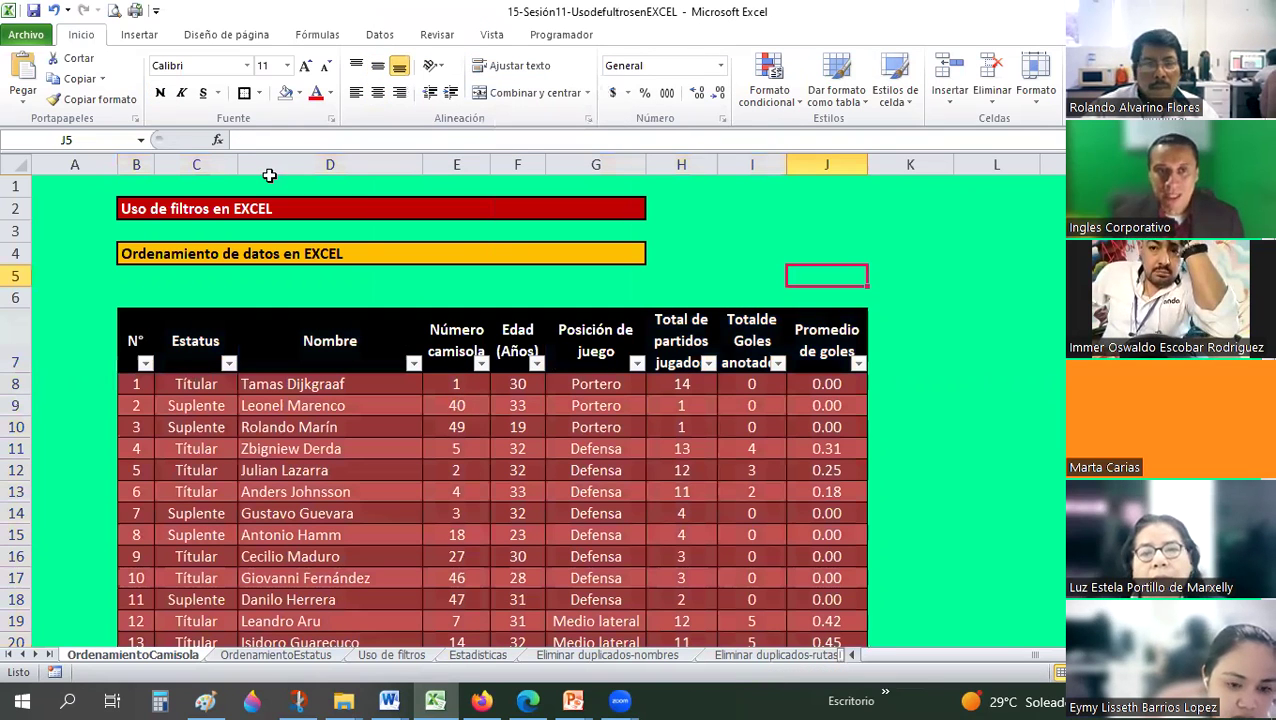
{"action": "key", "text": "ctrl+z"}
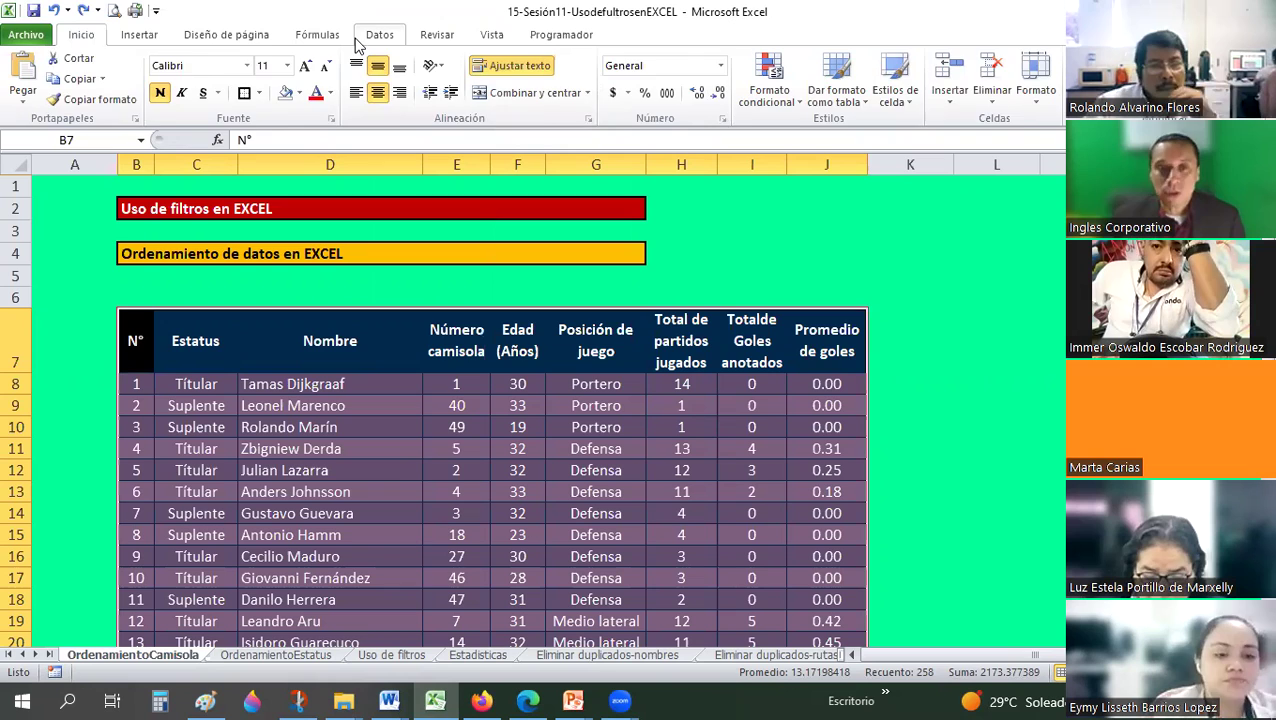
Turn on column filters via Data > Filter and inspect the Número camisola dropdown.
{"action": "left_click", "coordinate": [356, 42]}
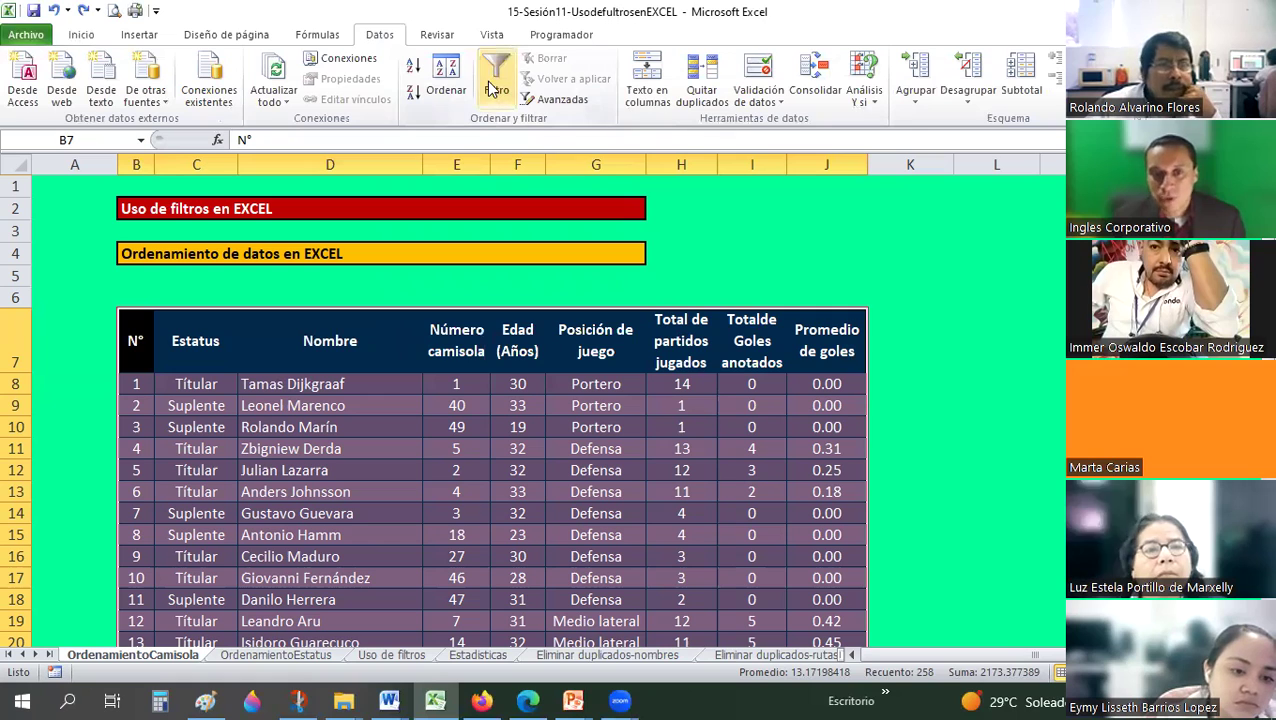
{"action": "left_click", "coordinate": [493, 88]}
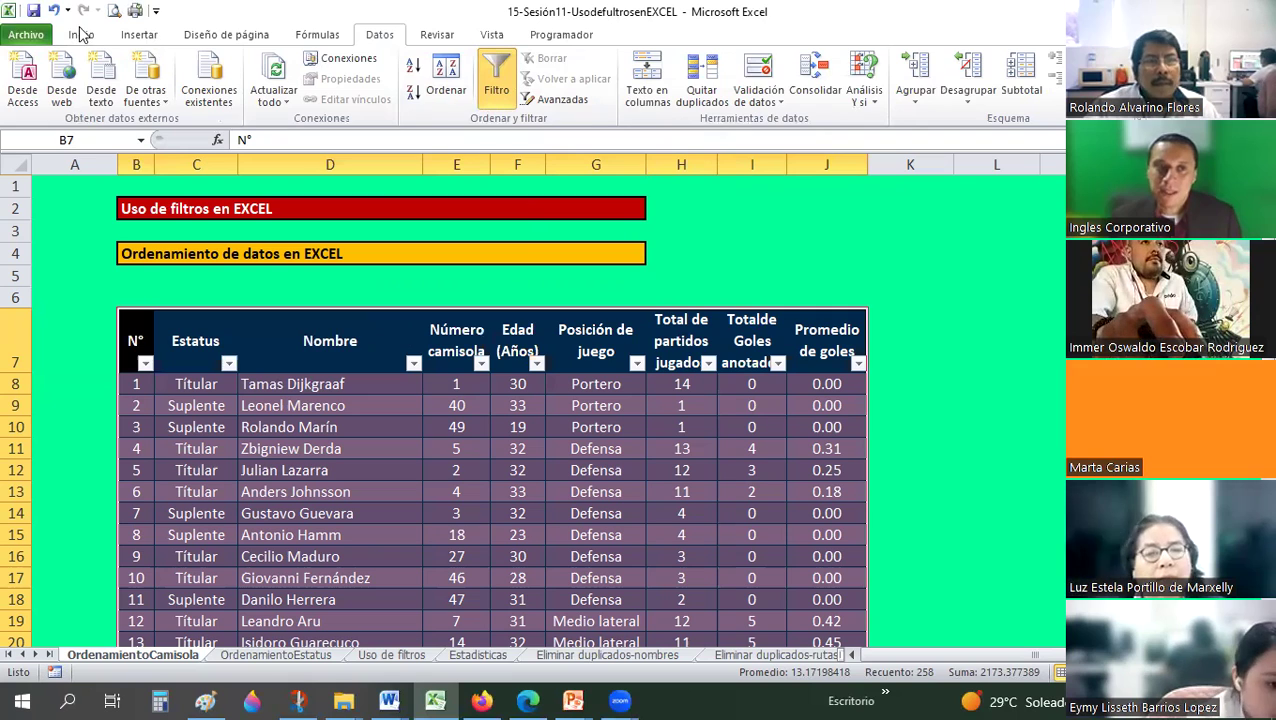
{"action": "scroll", "coordinate": [820, 63], "scroll_direction": "up", "scroll_amount": 4}
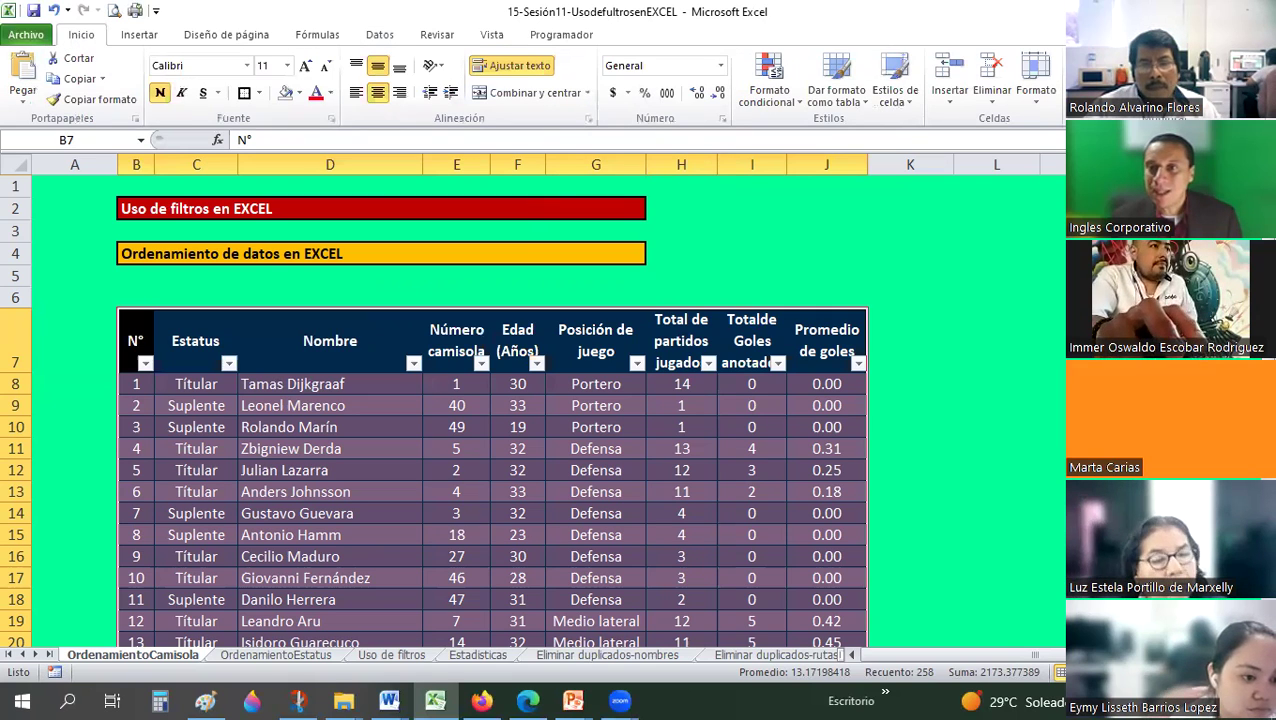
{"action": "left_click", "coordinate": [481, 363]}
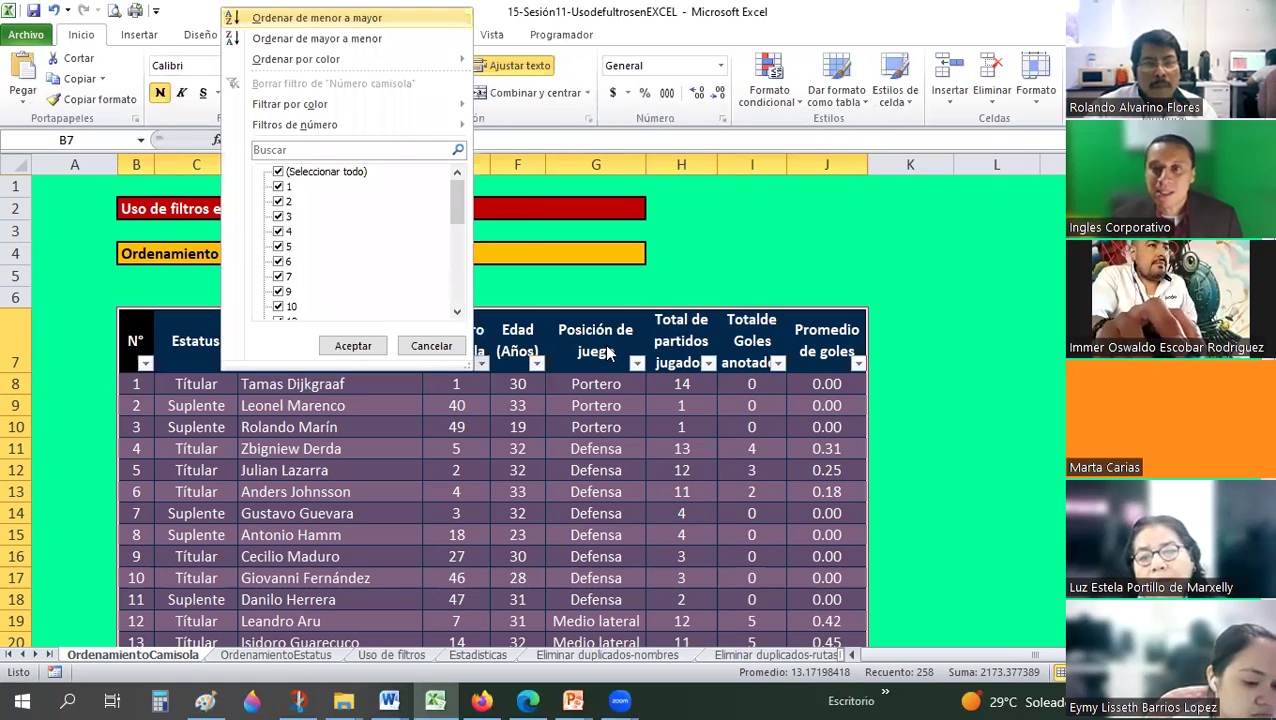
{"action": "key", "text": "Escape"}
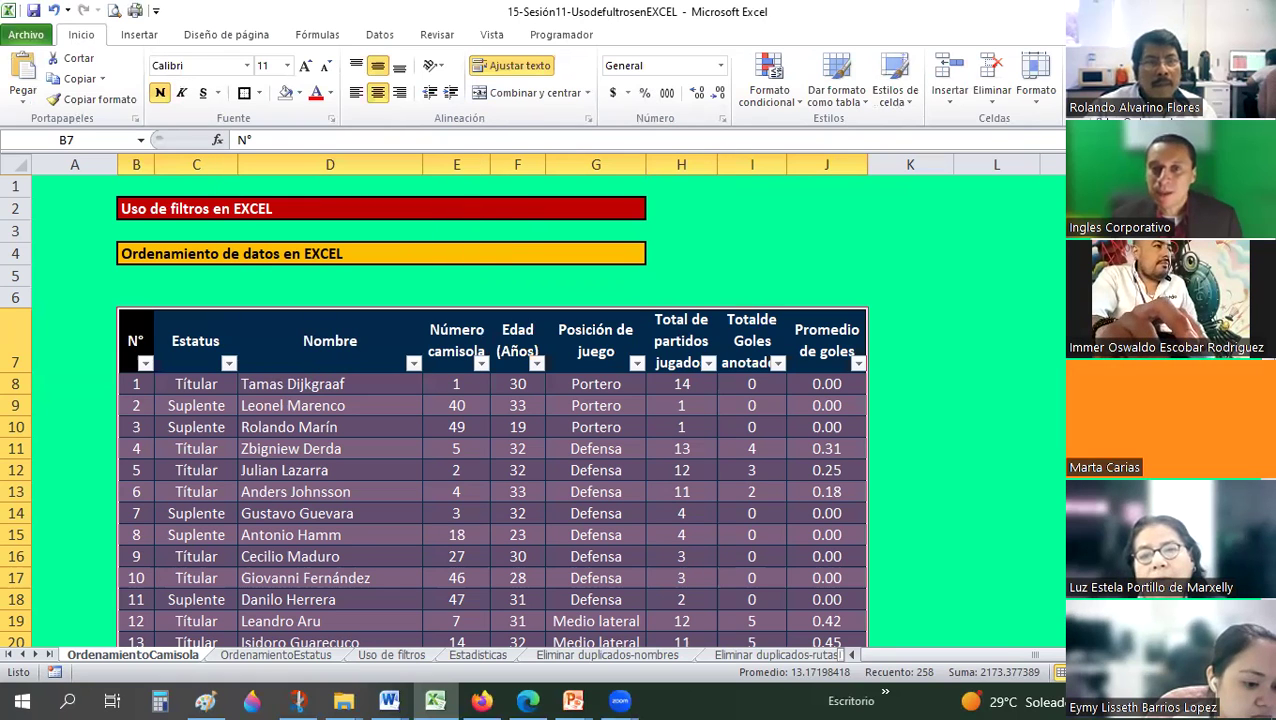
Toggle the filters off and back on, inspect the Edad (Años) dropdown, then switch to the slideshow.
{"action": "key", "text": "ctrl+shift+l"}
{"action": "left_click", "coordinate": [379, 34]}
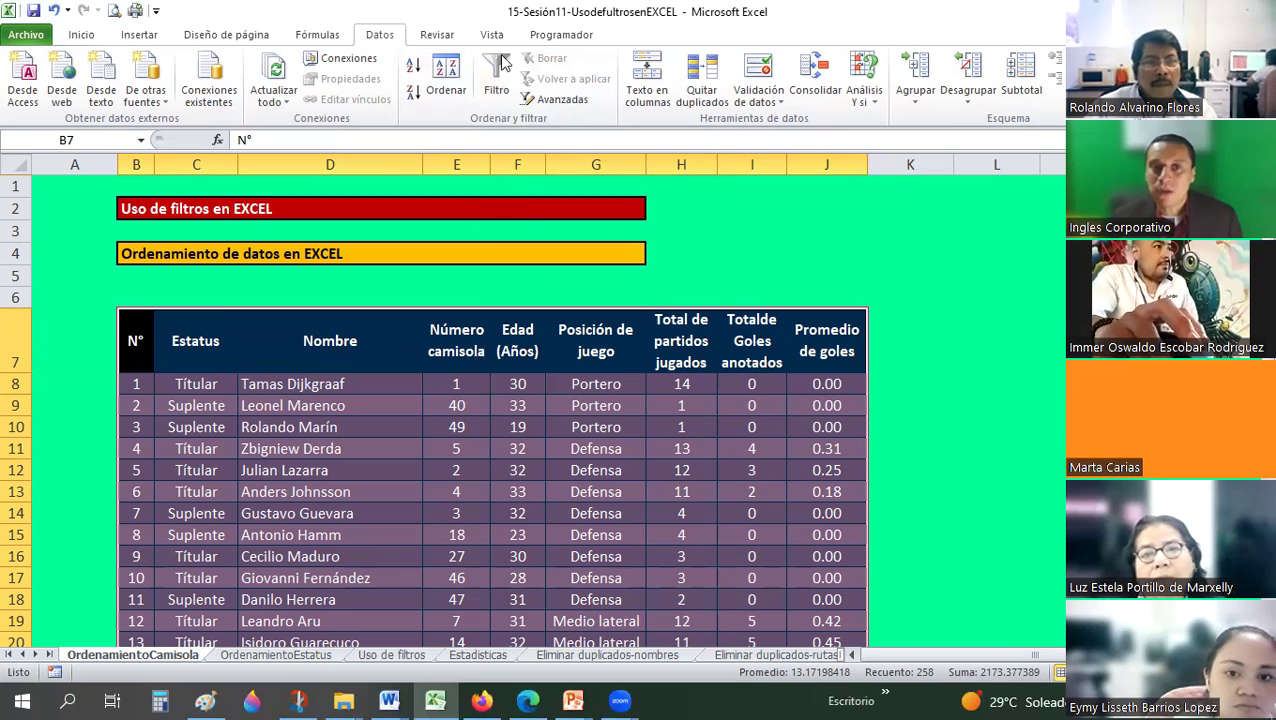
{"action": "left_click", "coordinate": [503, 64]}
{"action": "left_click", "coordinate": [538, 363]}
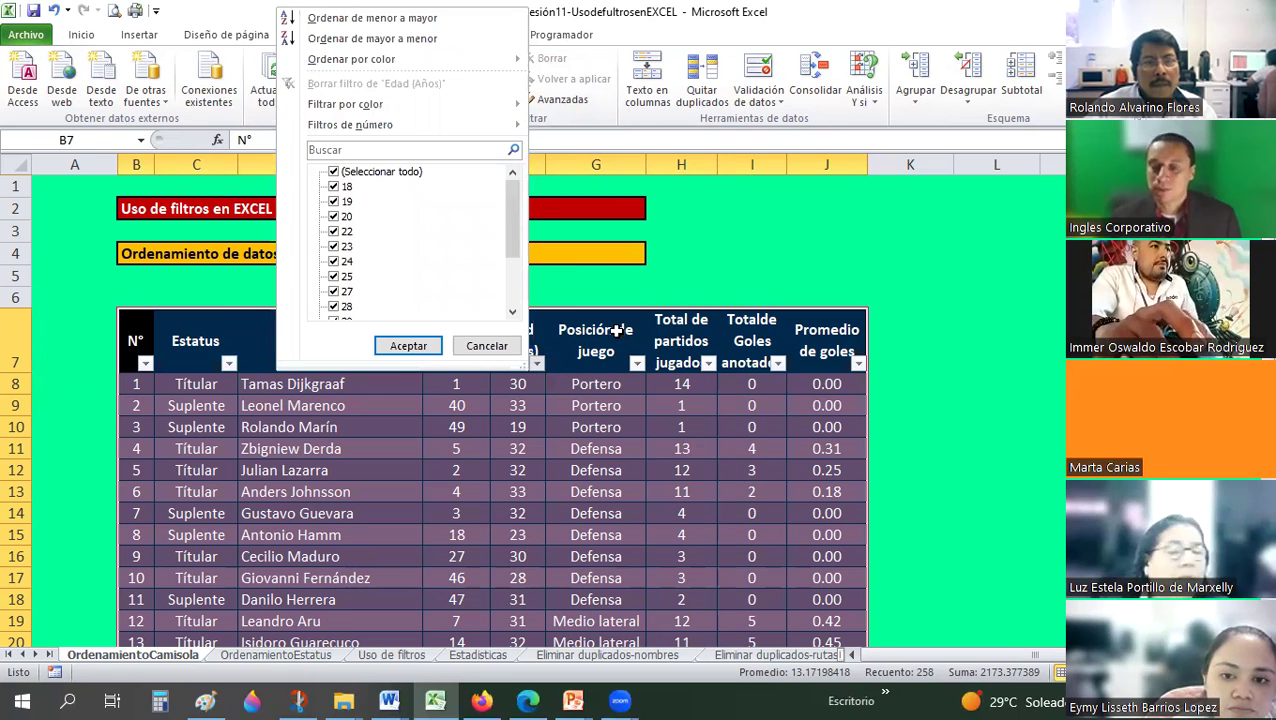
{"action": "key", "text": "Escape"}
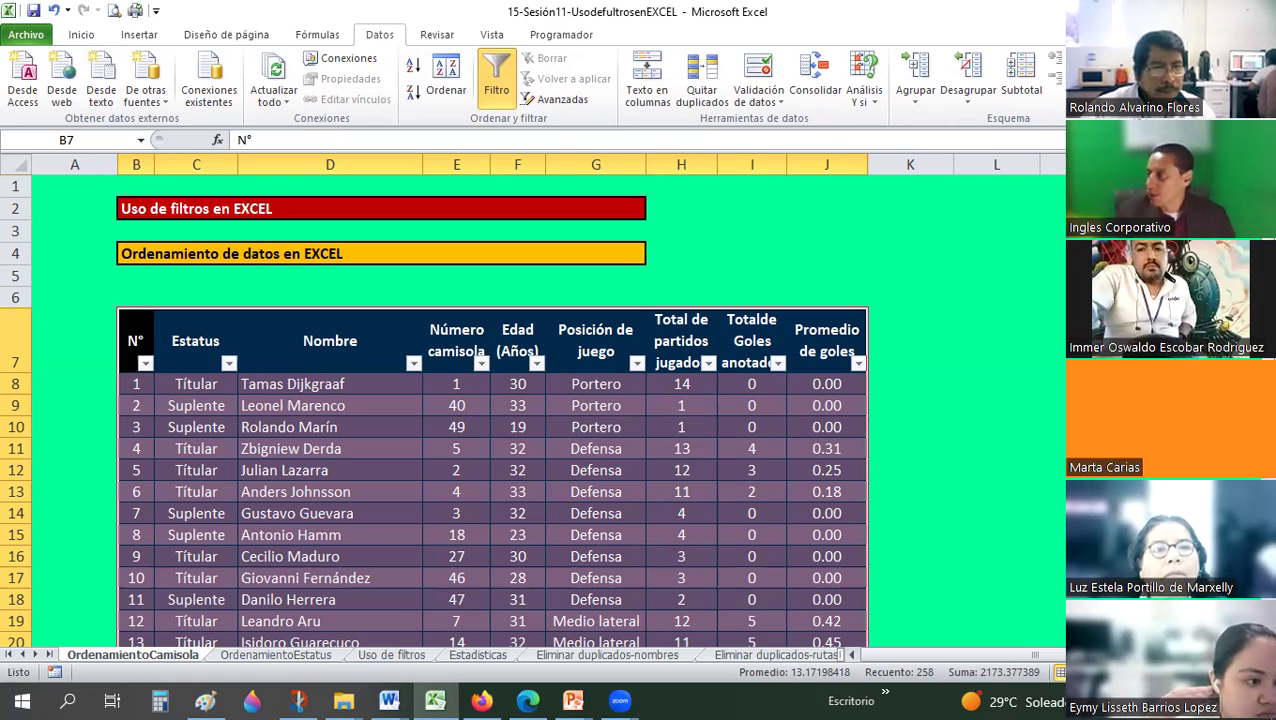
{"action": "left_click", "coordinate": [136, 340]}
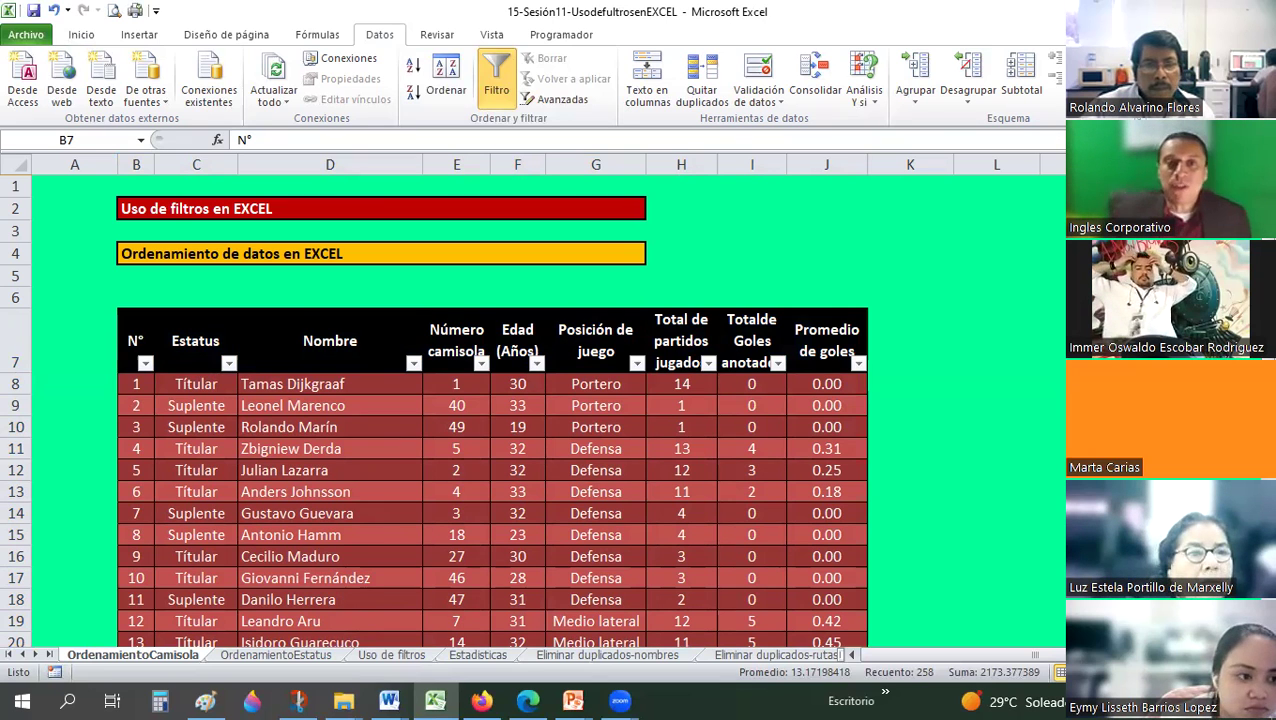
{"action": "key", "text": "alt+Tab"}
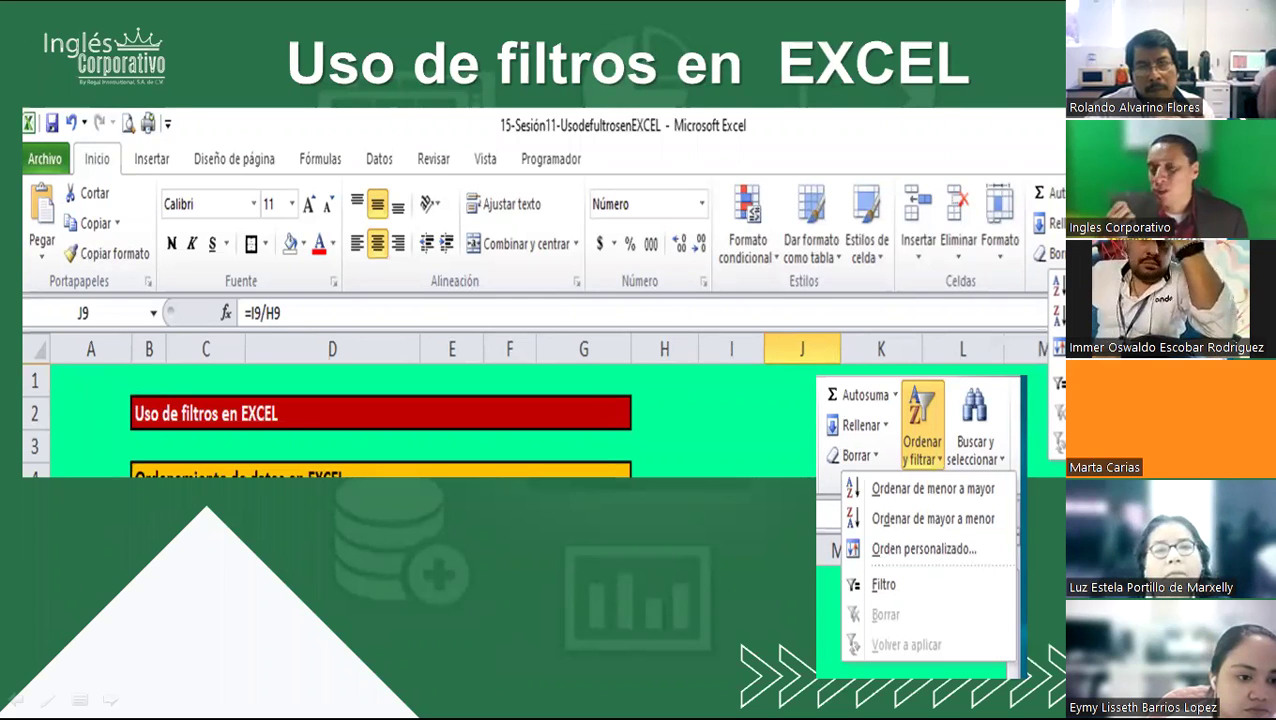
Switch from the filters slideshow back to the Excel player table.
{"action": "key", "text": "alt+Tab"}
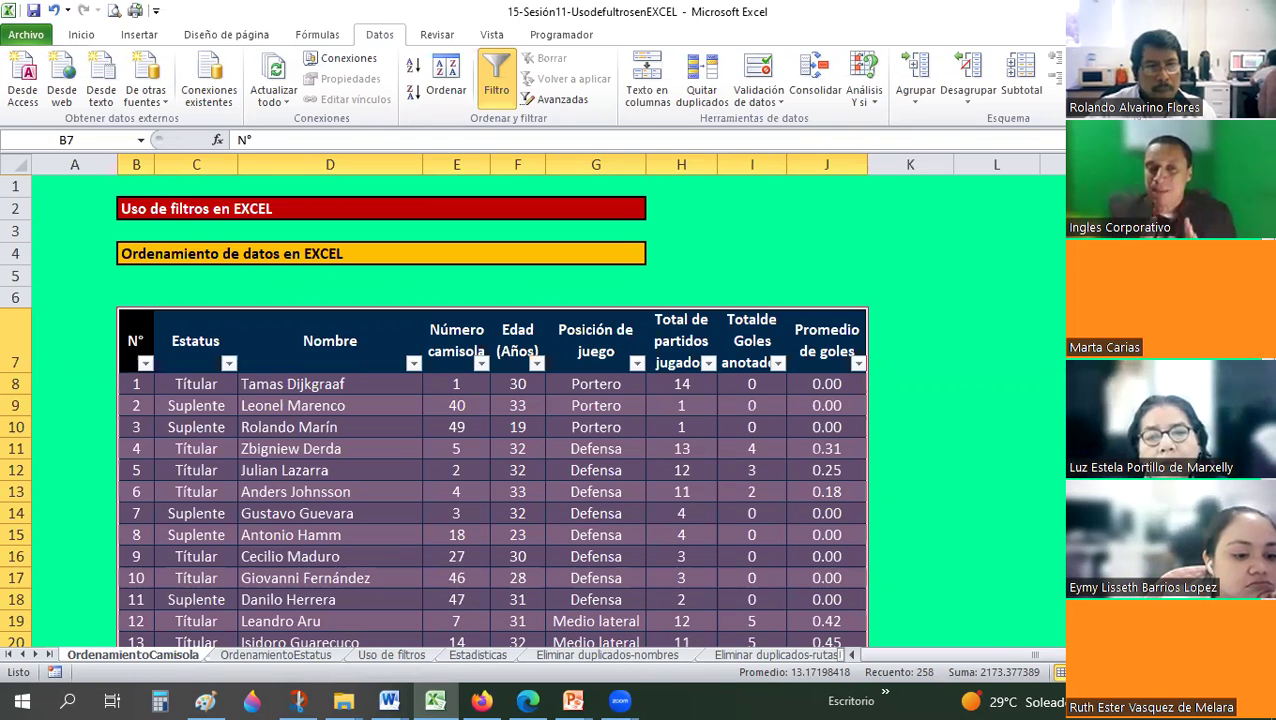
{"action": "left_click", "coordinate": [681, 491]}
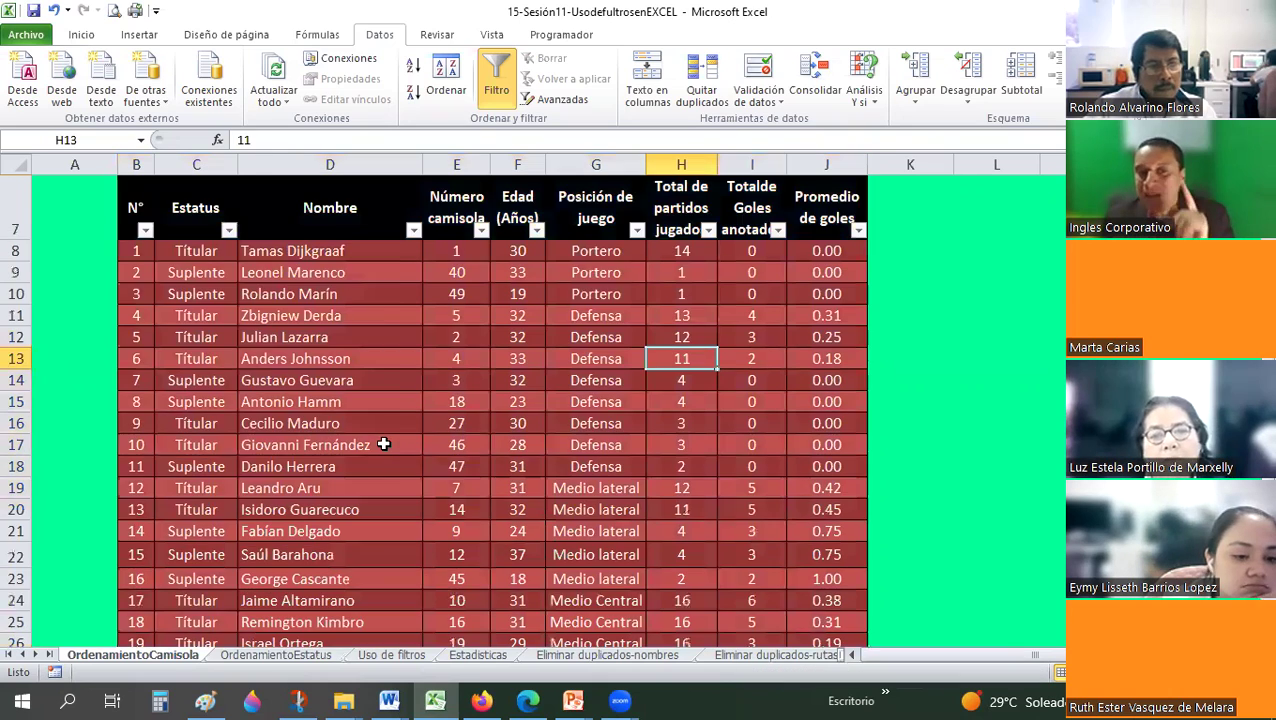
{"action": "scroll", "coordinate": [383, 443], "scroll_direction": "down", "scroll_amount": 7}
{"action": "scroll", "coordinate": [383, 443], "scroll_direction": "down", "scroll_amount": 1}
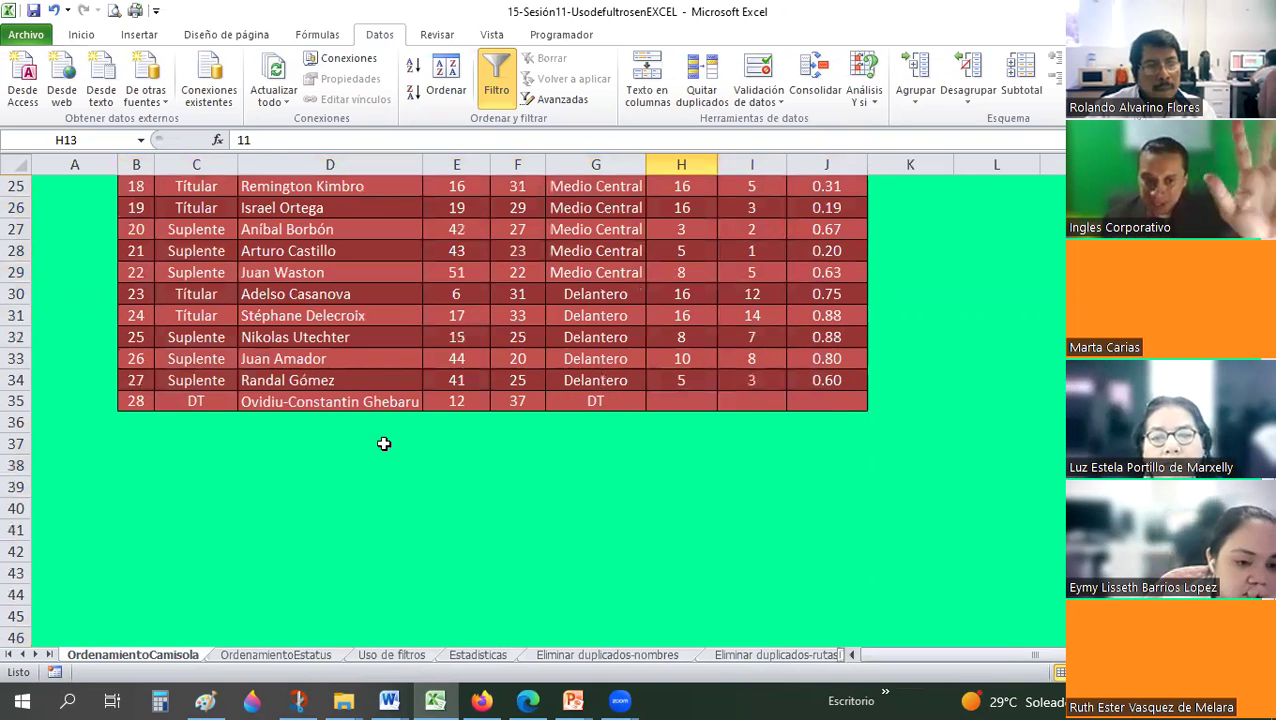
{"action": "scroll", "coordinate": [383, 443], "scroll_direction": "up", "scroll_amount": 8}
{"action": "scroll", "coordinate": [383, 443], "scroll_direction": "down", "scroll_amount": 3}
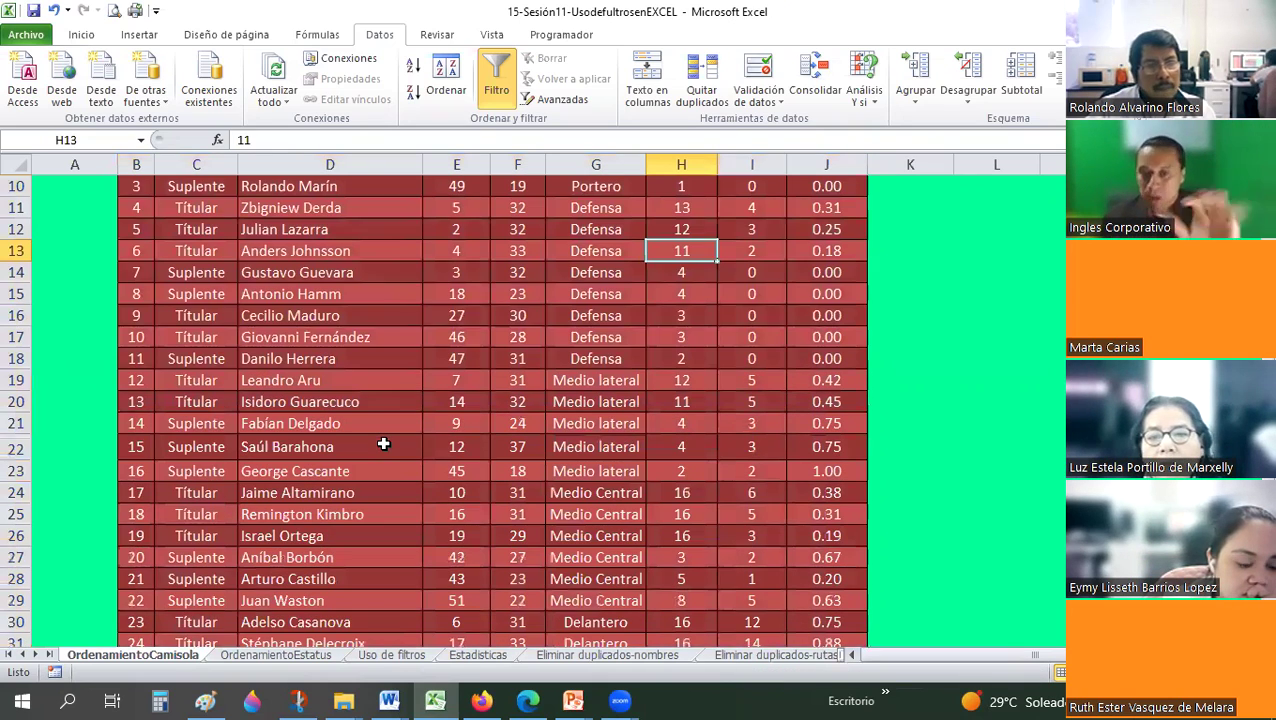
{"action": "scroll", "coordinate": [383, 443], "scroll_direction": "down", "scroll_amount": 2}
{"action": "scroll", "coordinate": [383, 443], "scroll_direction": "up", "scroll_amount": 4}
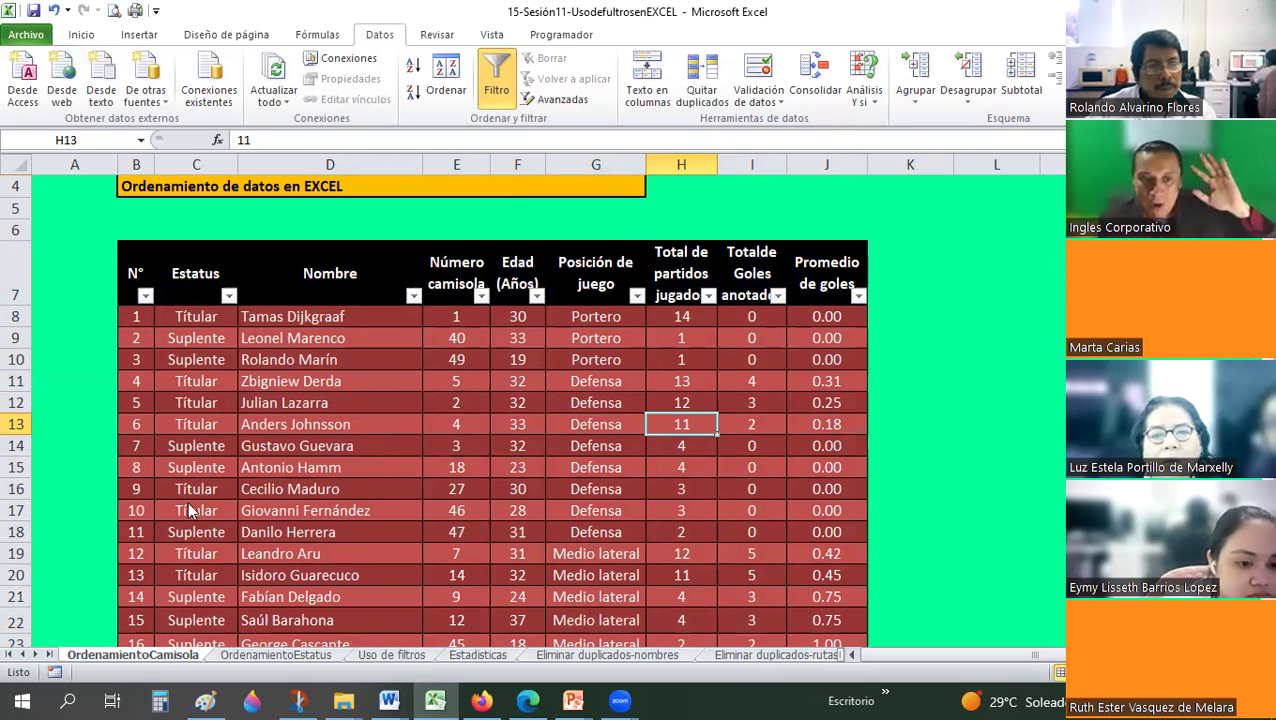
Copy the OrdenamientoCamisola sheet with Crear una copia and place the copy after the original.
{"action": "right_click", "coordinate": [138, 655]}
{"action": "left_click", "coordinate": [147, 506]}
{"action": "left_click", "coordinate": [115, 574]}
{"action": "left_click", "coordinate": [188, 600]}
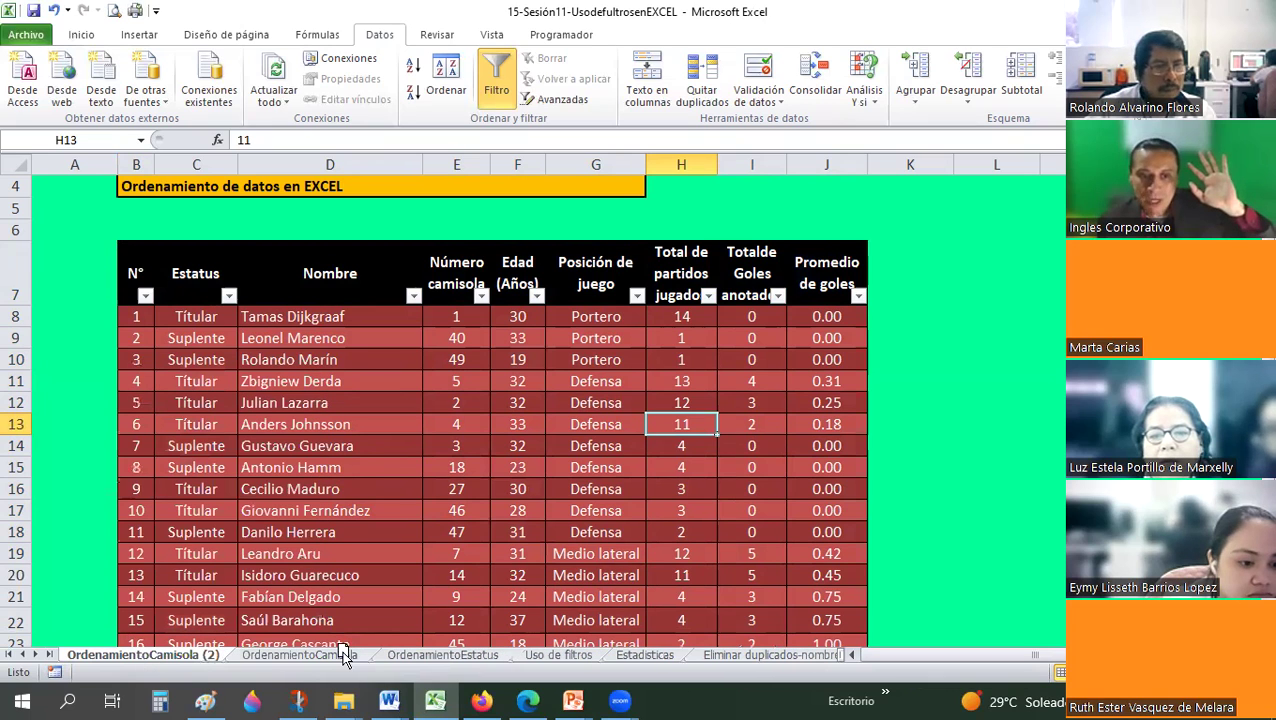
{"action": "left_click_drag", "start_coordinate": [397, 660], "coordinate": [297, 668]}
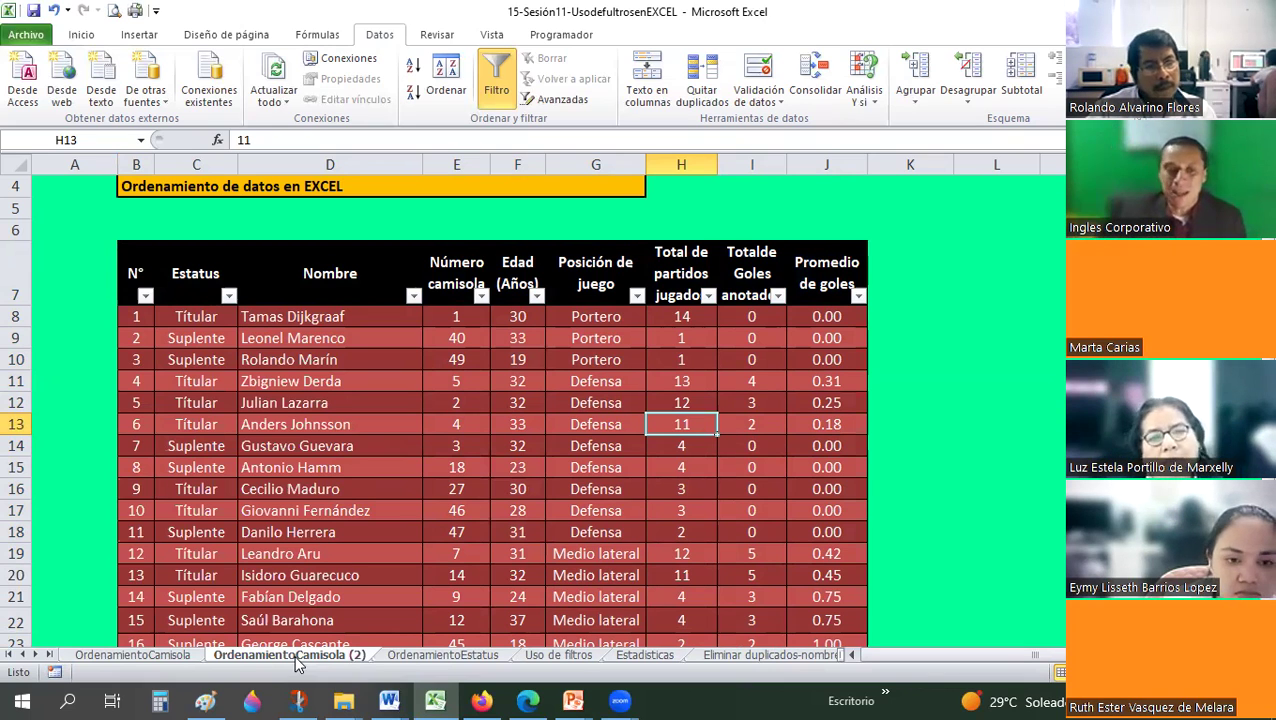
Check cell D10 on the original sheet, return to OrdenamientoCamisola (2), then switch to the presentation.
{"action": "left_click", "coordinate": [172, 657]}
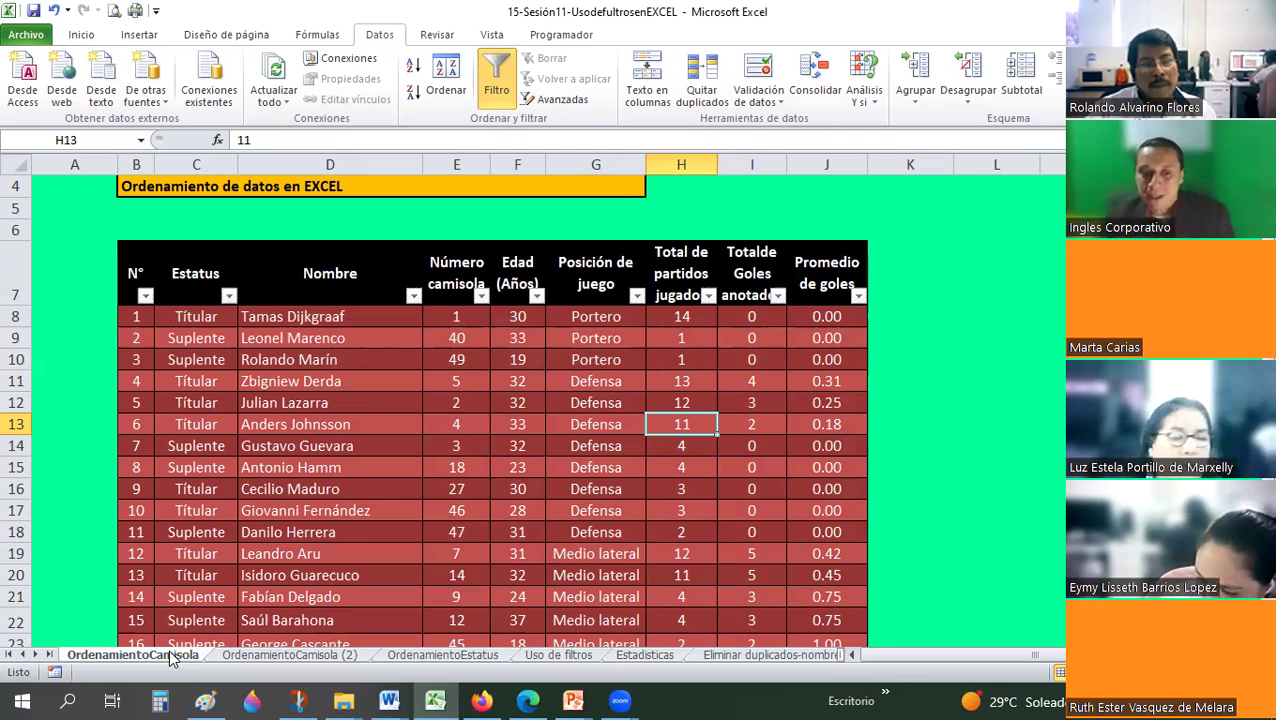
{"action": "left_click", "coordinate": [352, 359]}
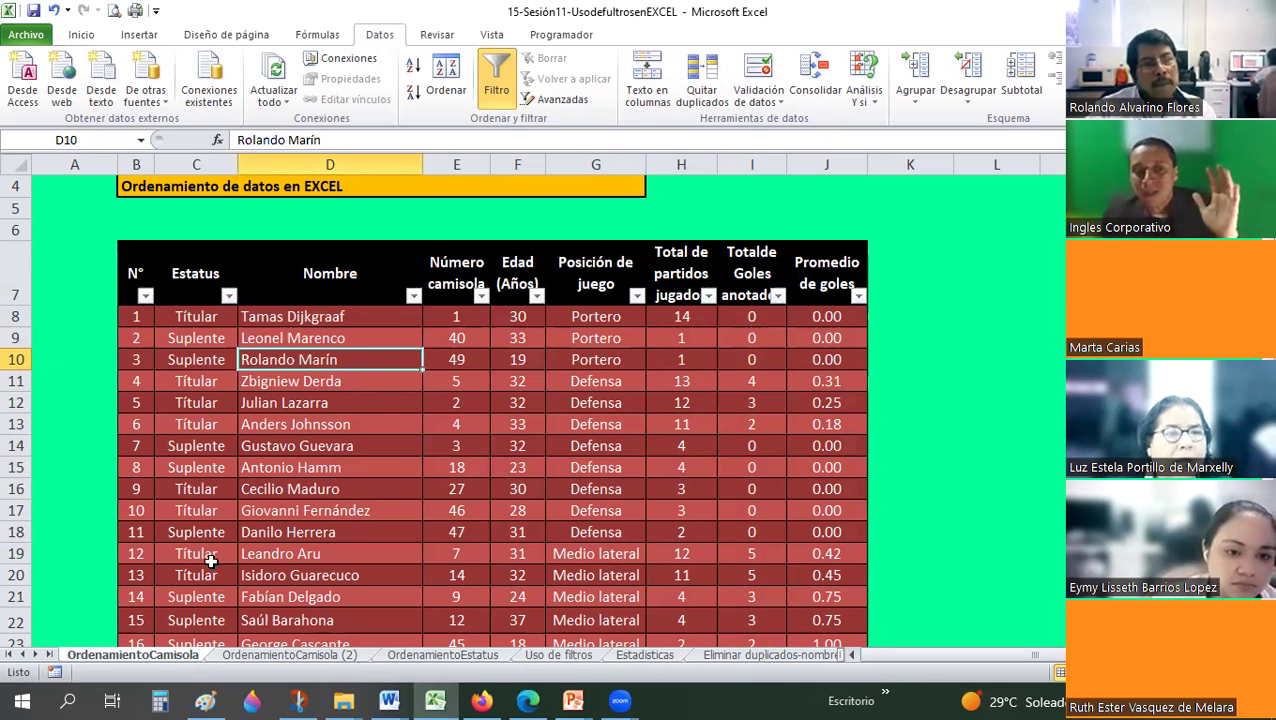
{"action": "left_click", "coordinate": [318, 655]}
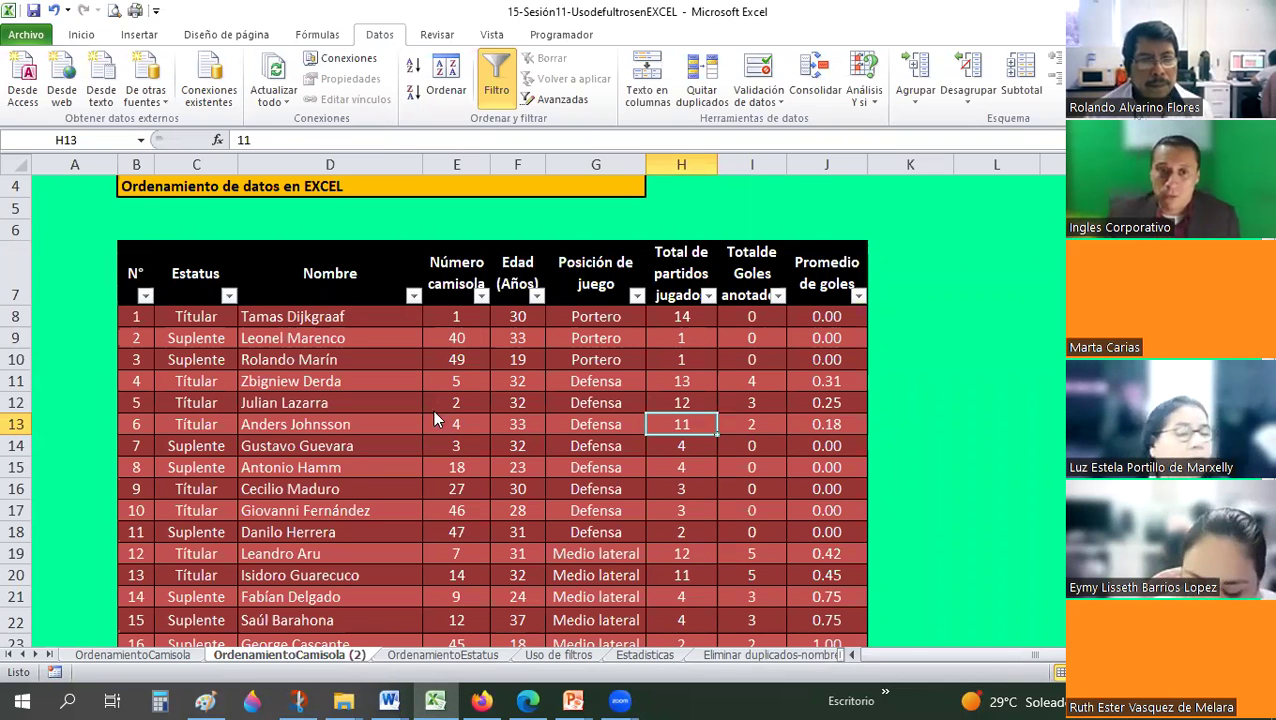
{"action": "key", "text": "alt+Tab"}
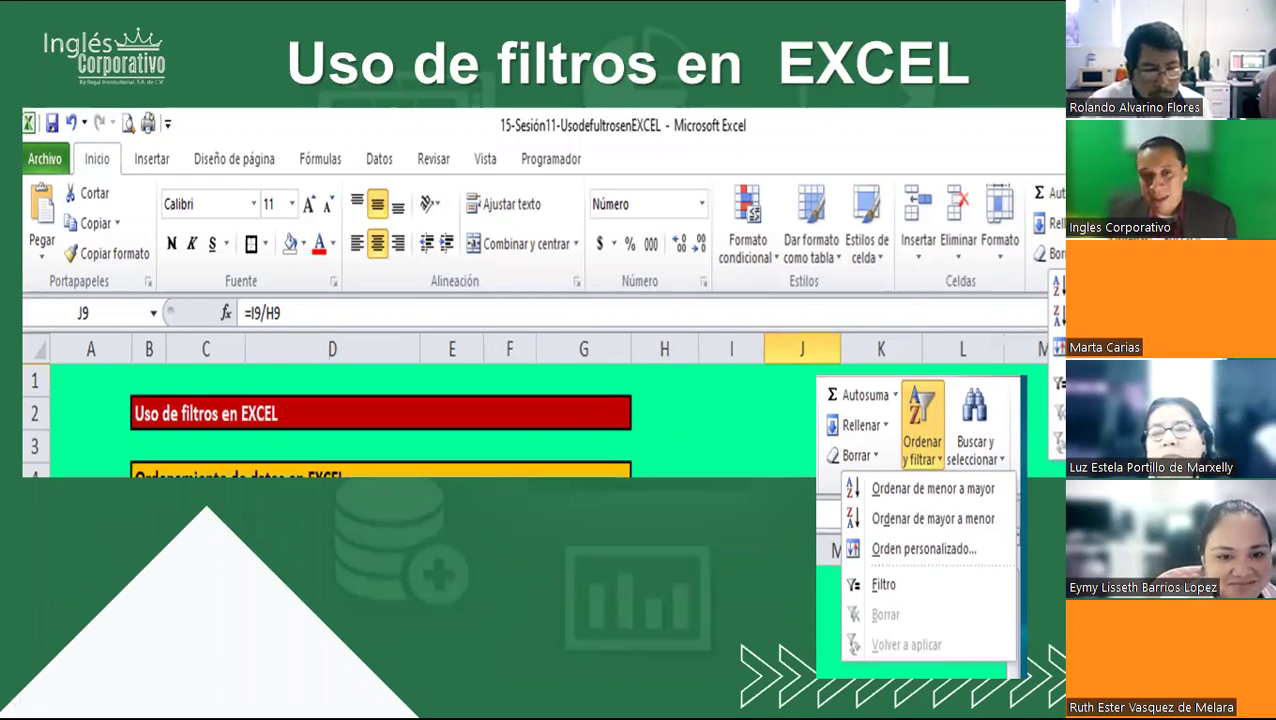
Advance two slides to the Filtros de texto slide, then return to Excel.
{"action": "key", "text": "Right"}
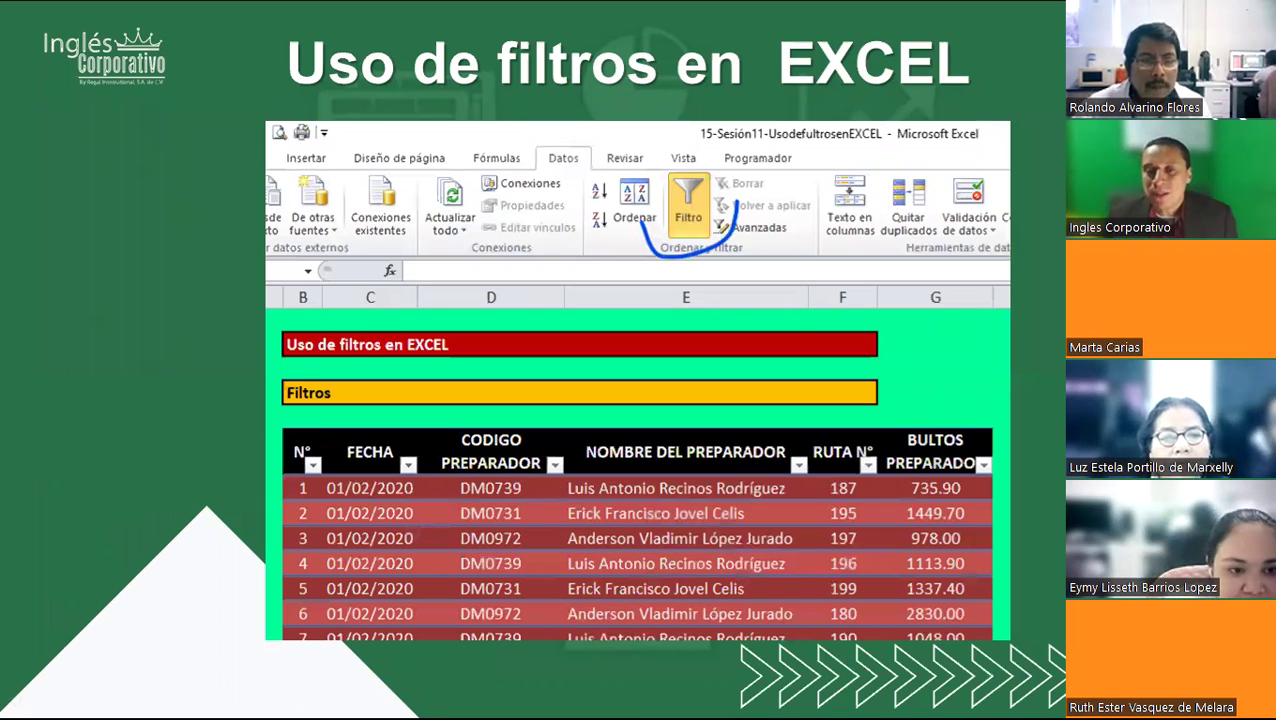
{"action": "key", "text": "Right"}
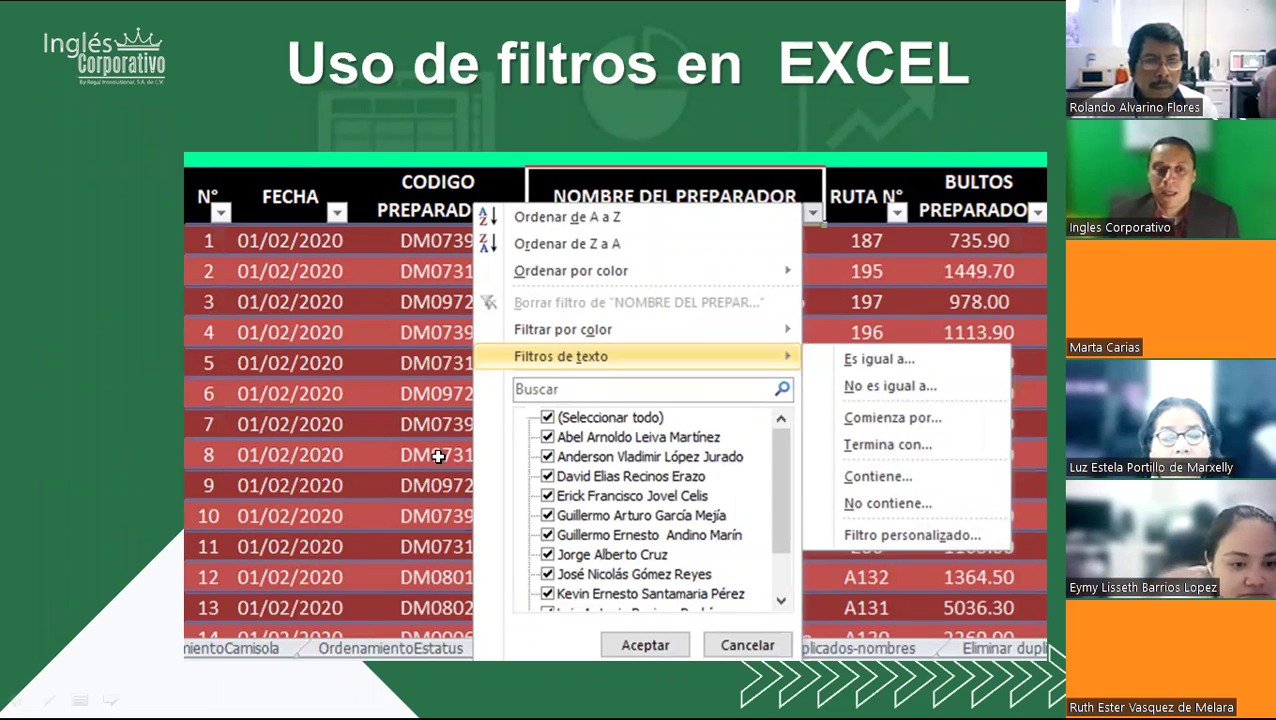
{"action": "key", "text": "alt+Tab"}
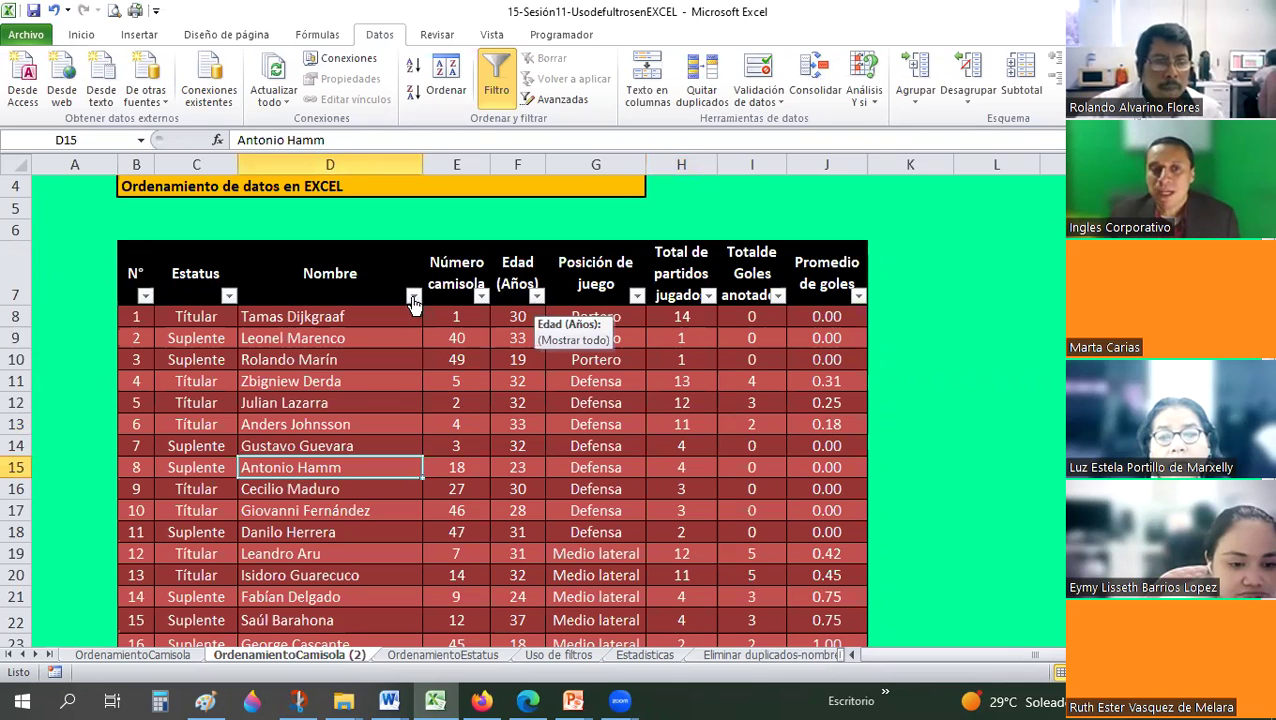
{"action": "left_click", "coordinate": [517, 273]}
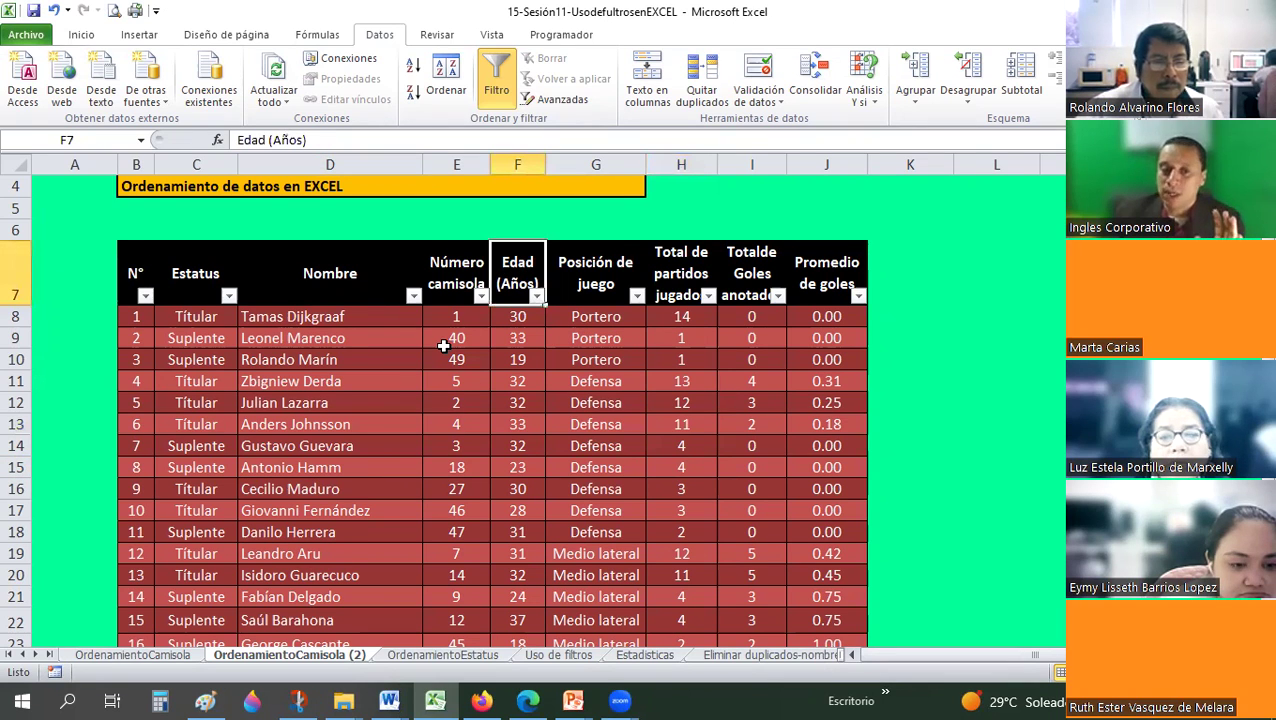
{"action": "scroll", "coordinate": [443, 346], "scroll_direction": "down", "scroll_amount": 3}
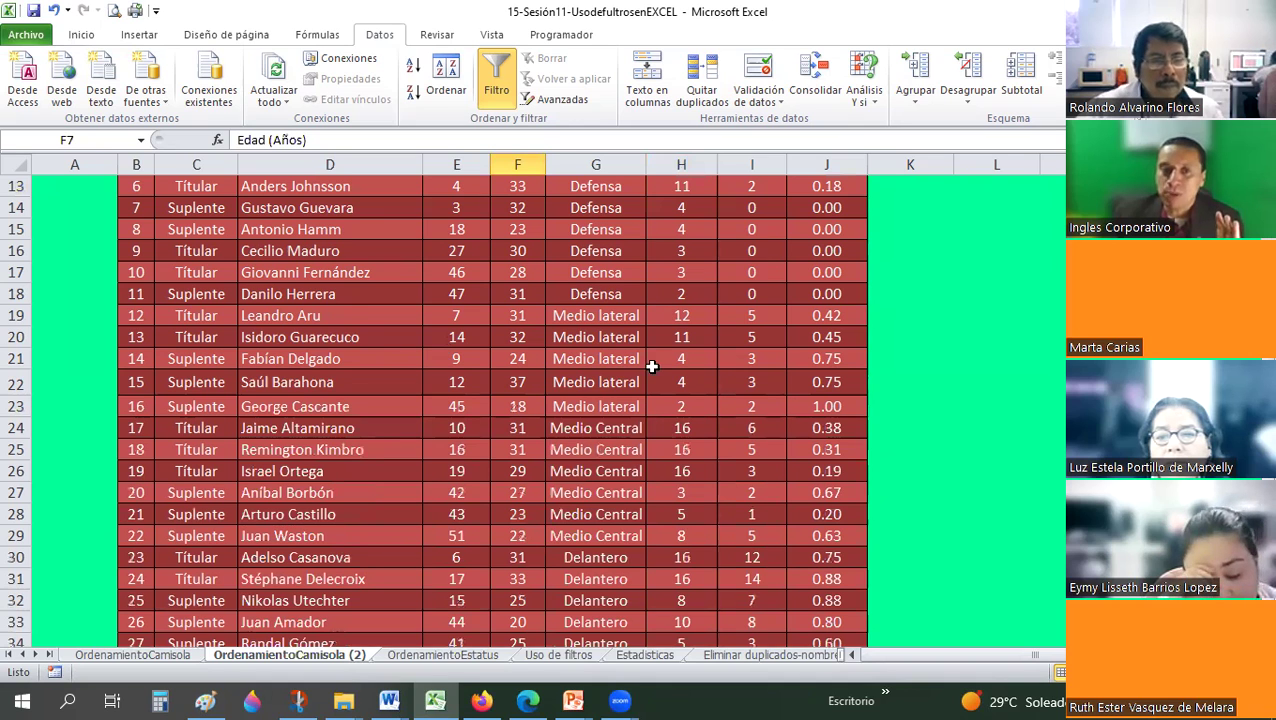
{"action": "scroll", "coordinate": [645, 362], "scroll_direction": "up", "scroll_amount": 3}
{"action": "left_click", "coordinate": [620, 342]}
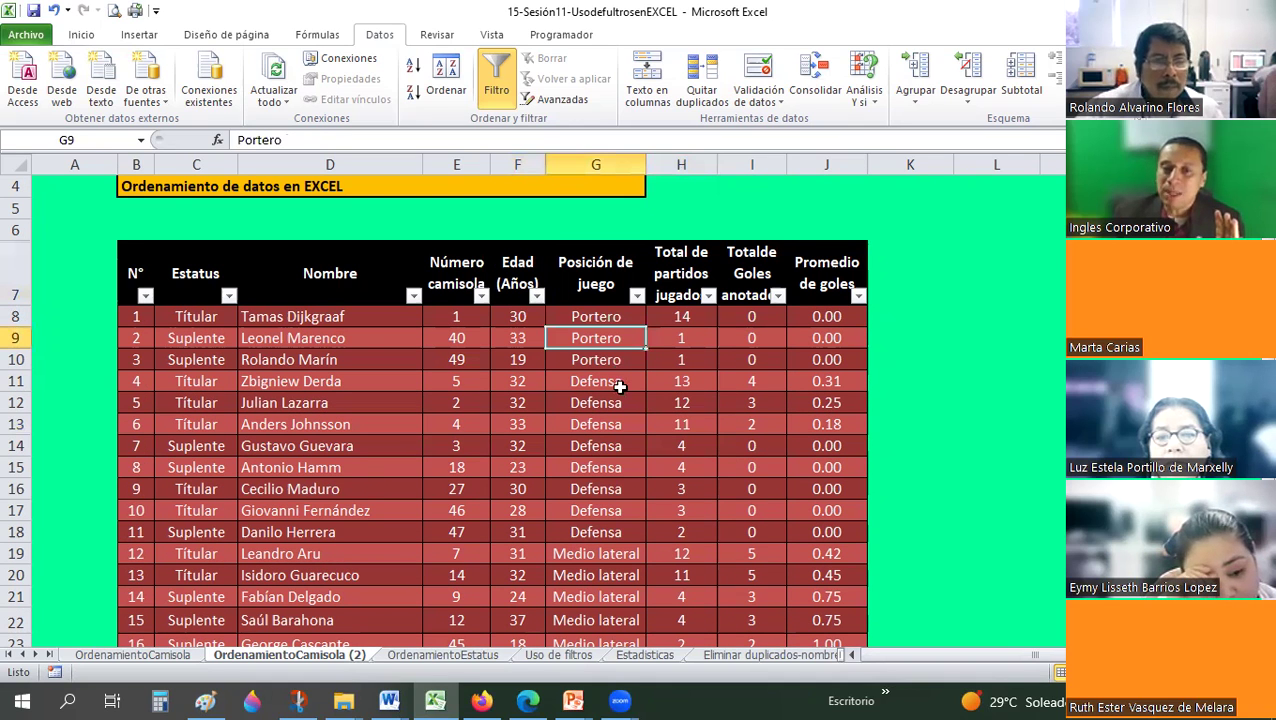
{"action": "left_click", "coordinate": [620, 384]}
{"action": "scroll", "coordinate": [620, 387], "scroll_direction": "down", "scroll_amount": 2}
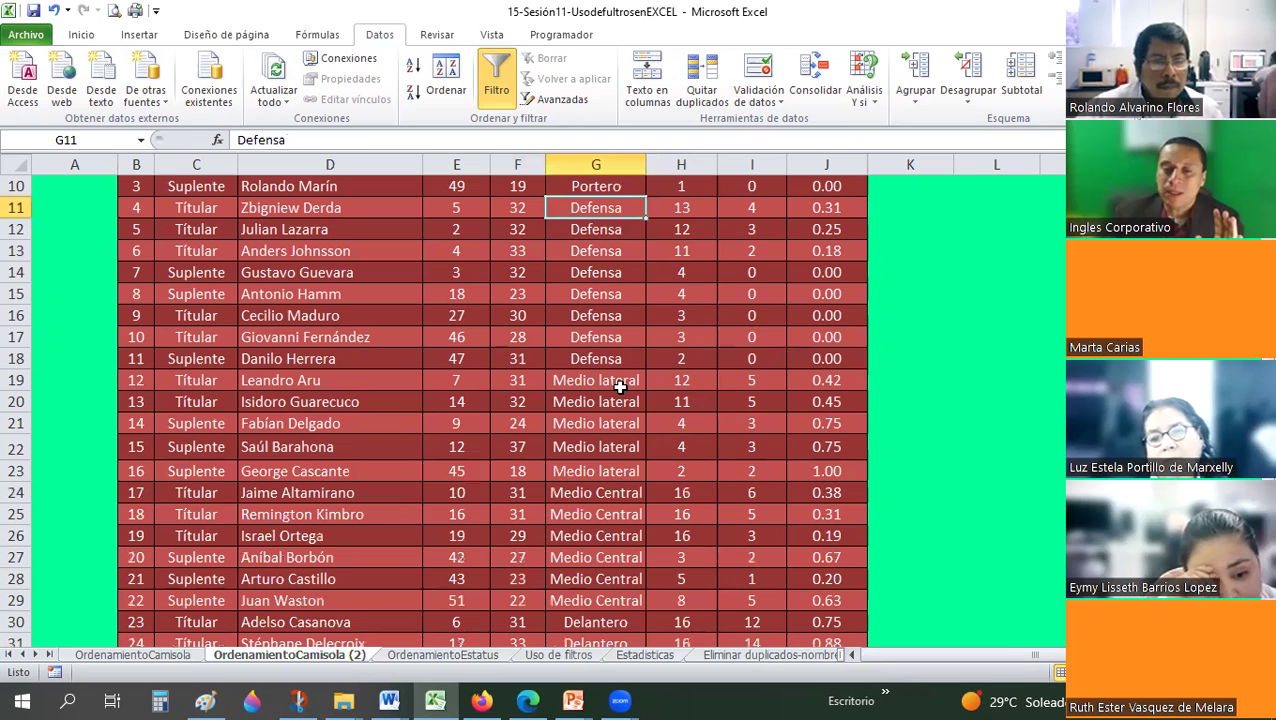
{"action": "scroll", "coordinate": [620, 390], "scroll_direction": "up", "scroll_amount": 2}
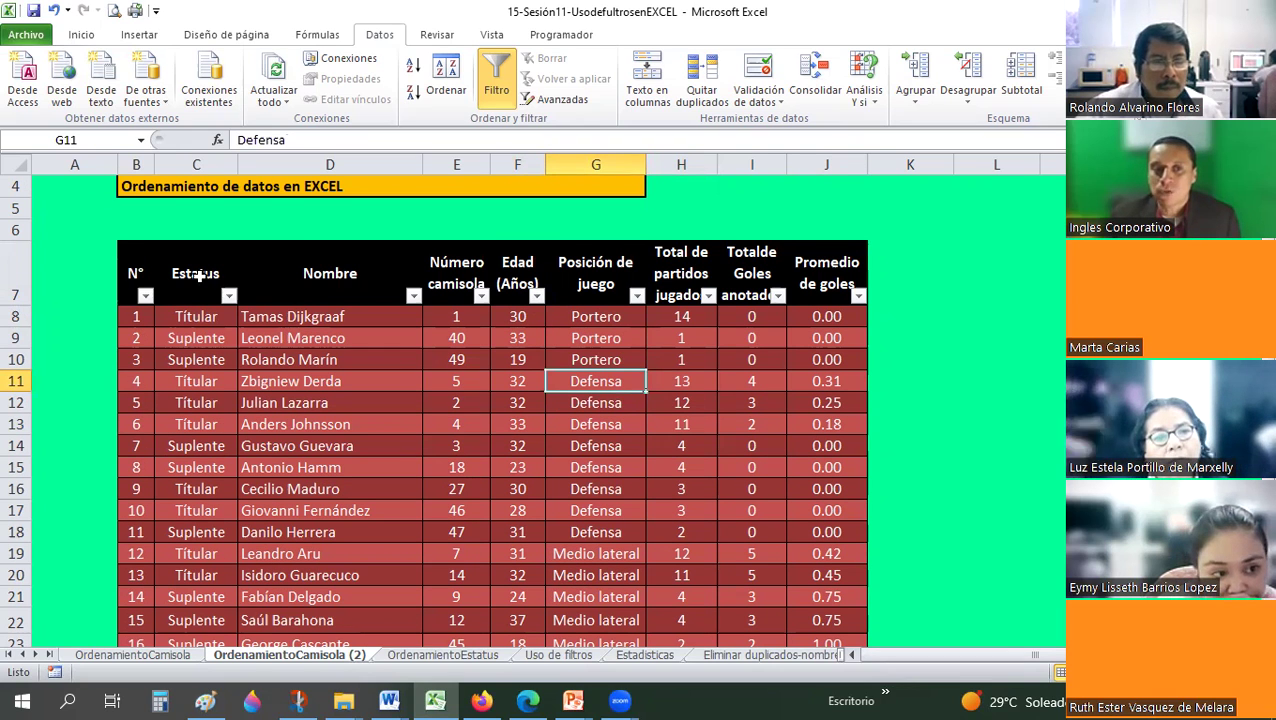
{"action": "left_click", "coordinate": [200, 316]}
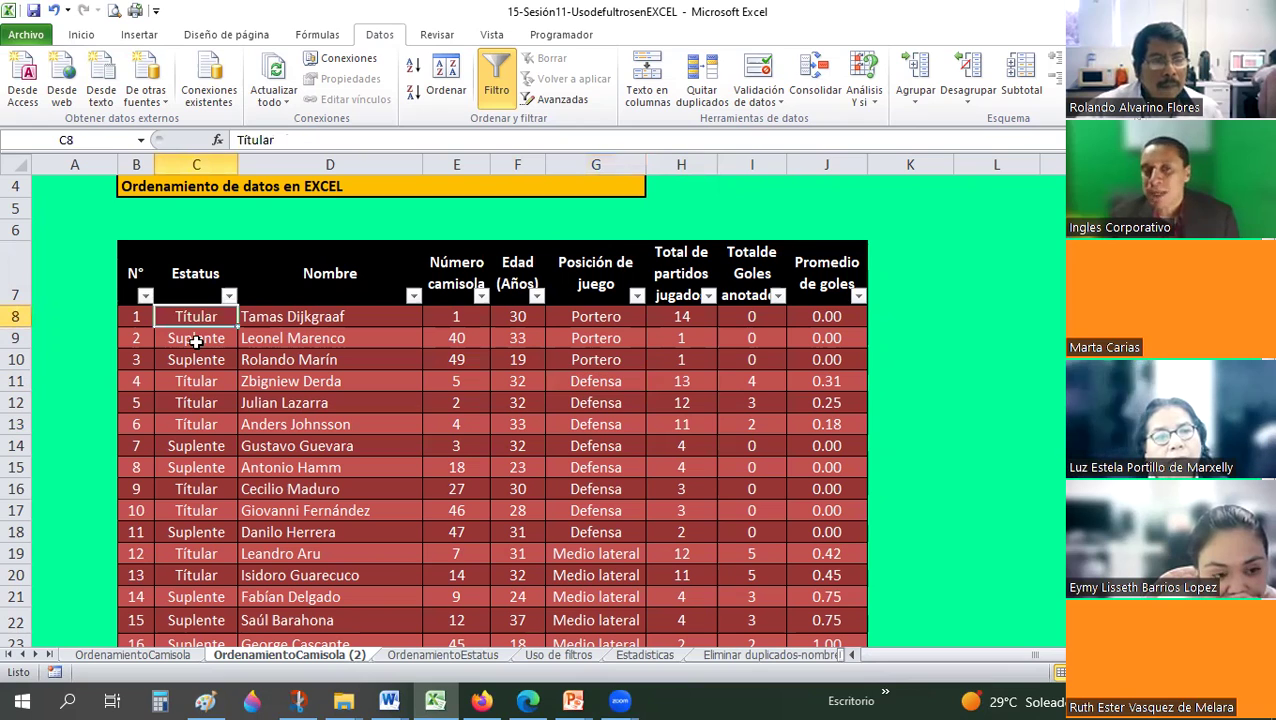
{"action": "left_click", "coordinate": [196, 340]}
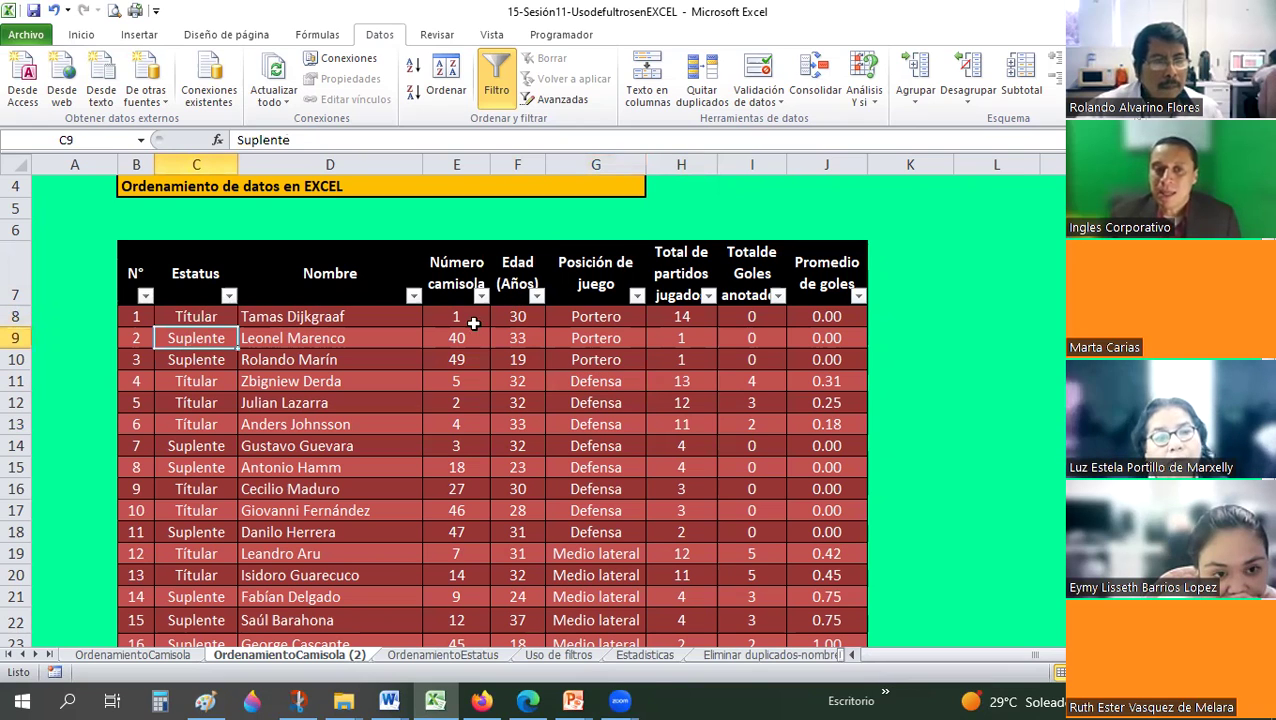
{"action": "left_click", "coordinate": [462, 360]}
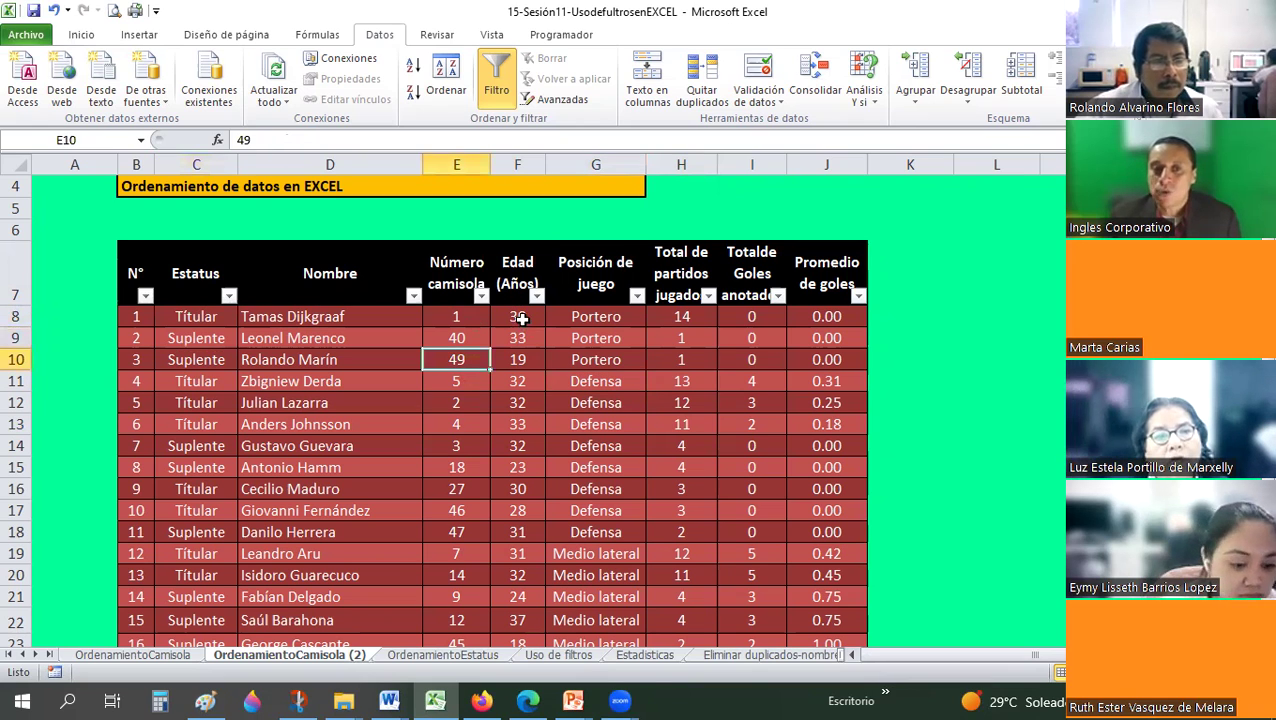
{"action": "left_click", "coordinate": [517, 318]}
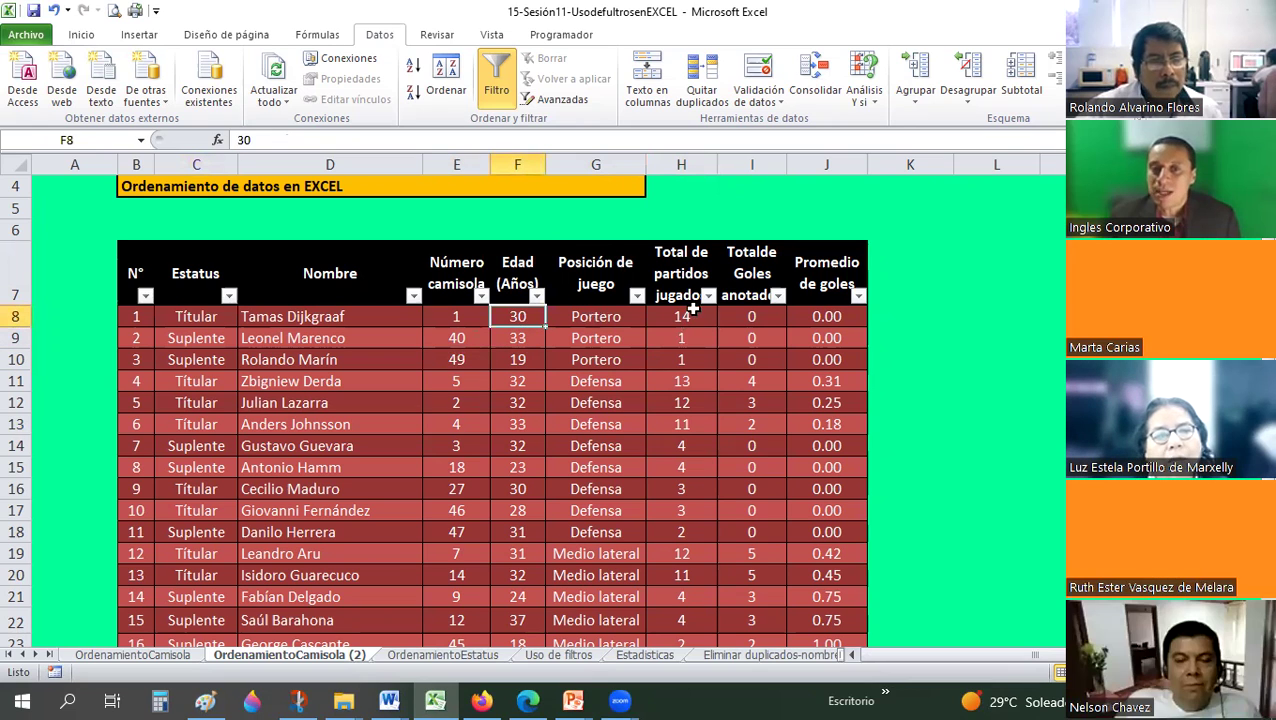
{"action": "key", "text": "Right"}
{"action": "left_click", "coordinate": [688, 337]}
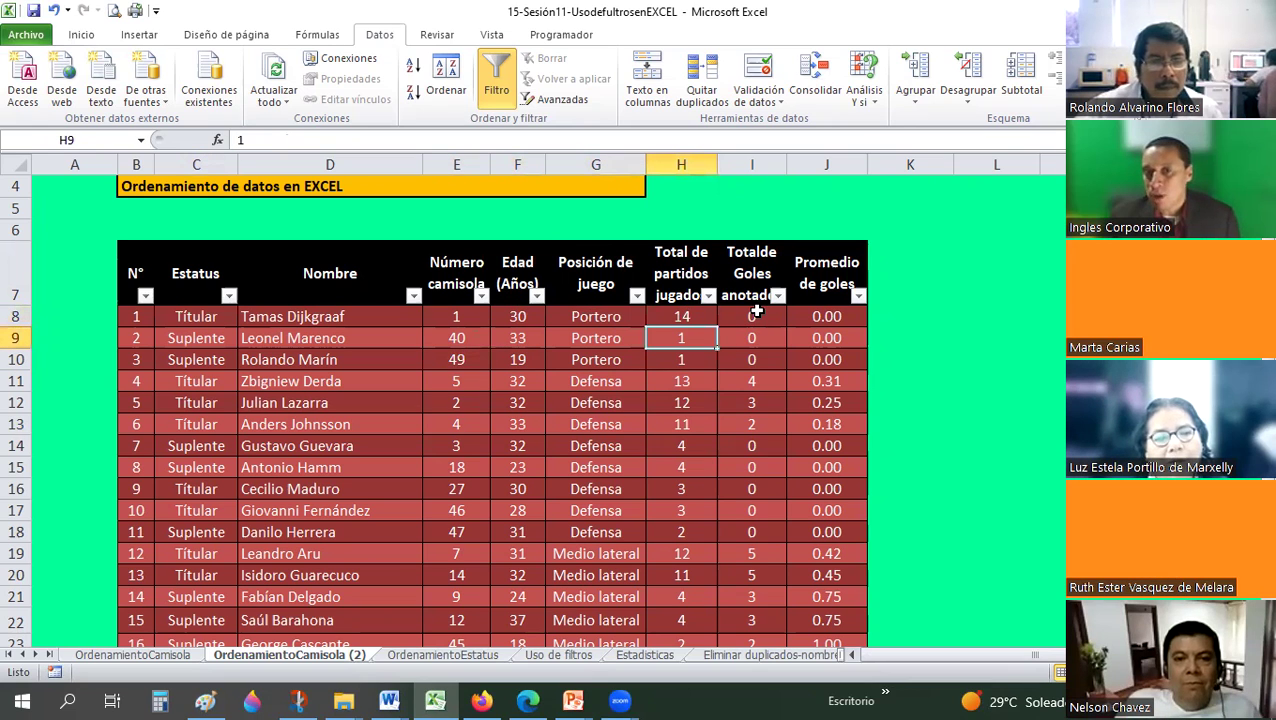
{"action": "left_click", "coordinate": [757, 314]}
{"action": "left_click", "coordinate": [831, 324]}
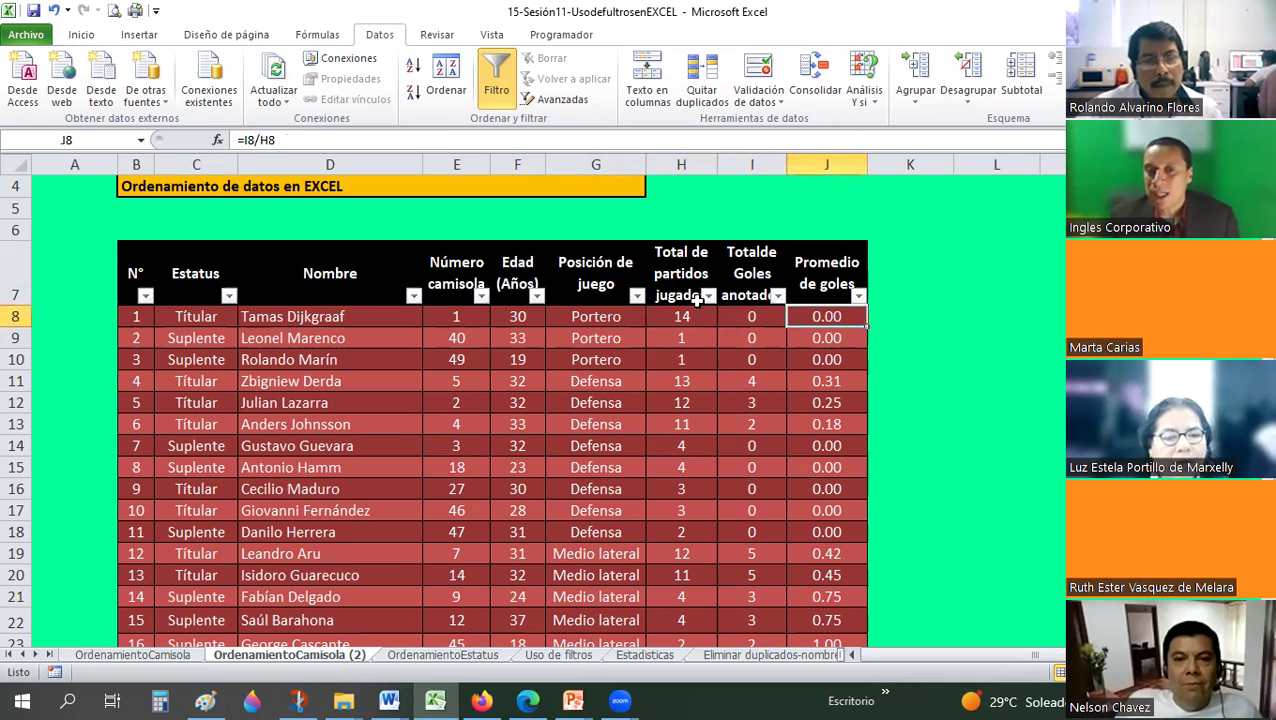
{"action": "left_click", "coordinate": [613, 388]}
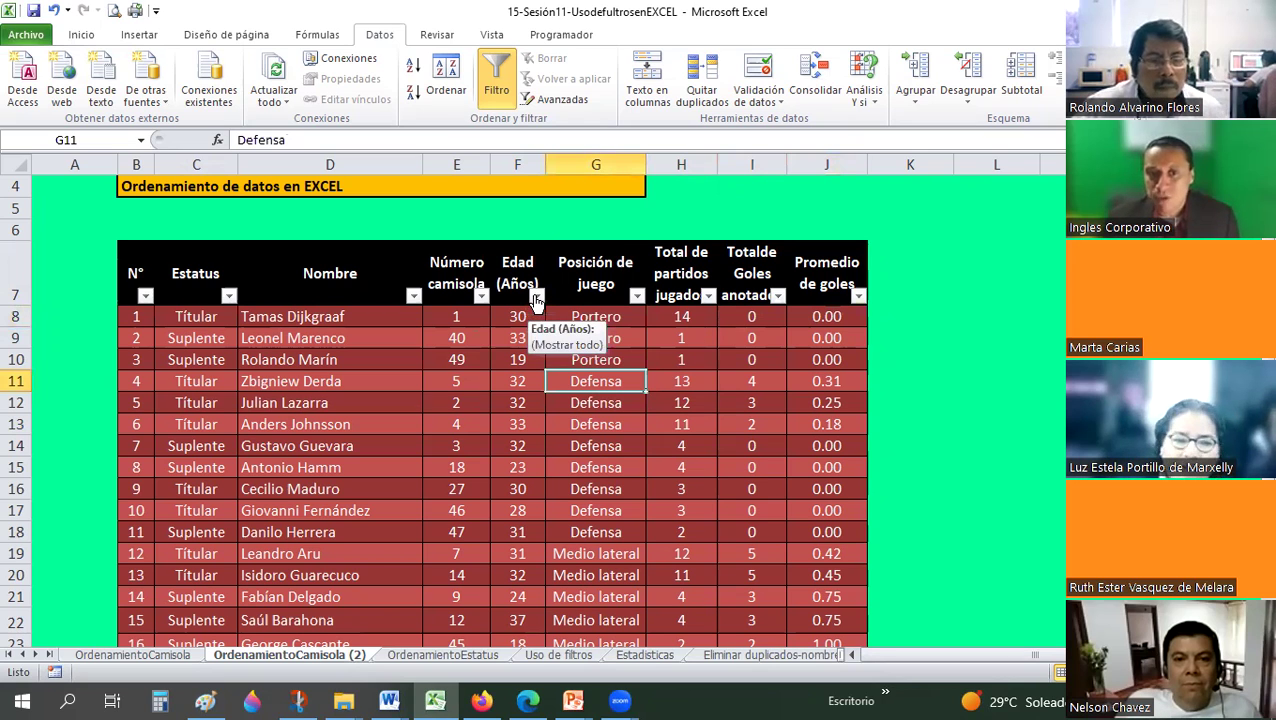
Browse the Edad and Nombre filter lists, ticking a single player then reselecting all names.
{"action": "left_click", "coordinate": [536, 296]}
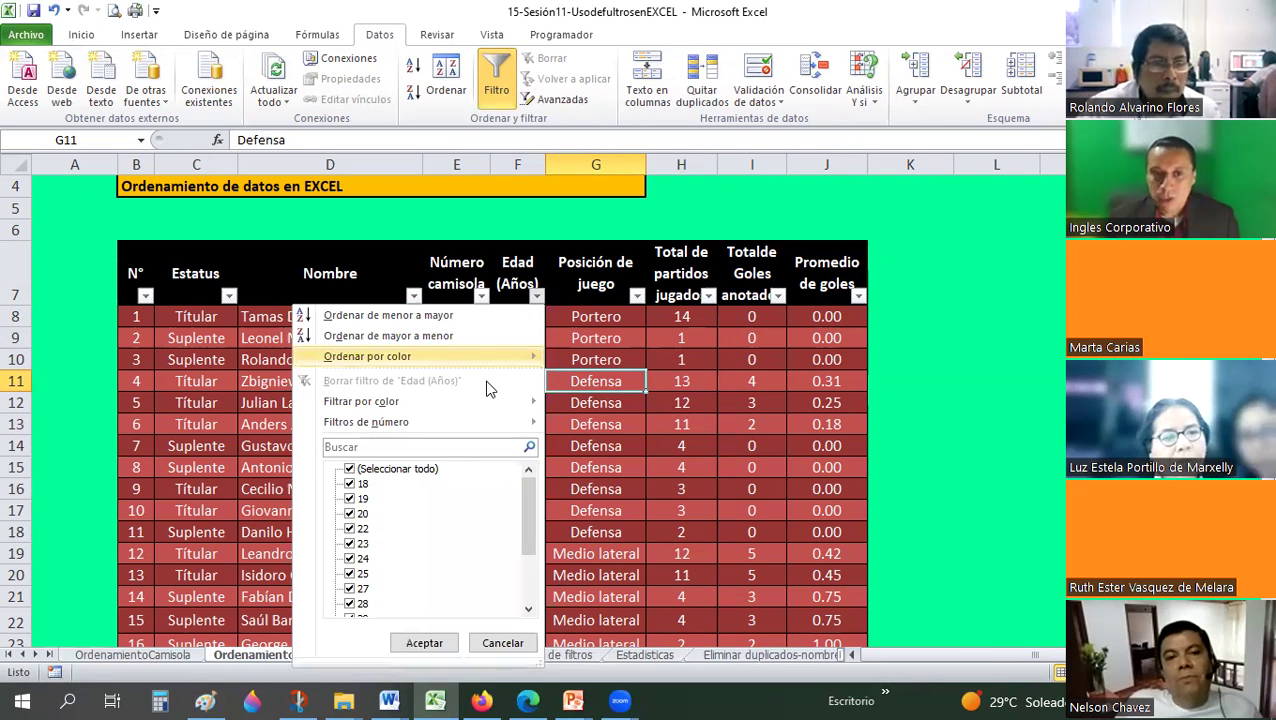
{"action": "mouse_move", "coordinate": [423, 401]}
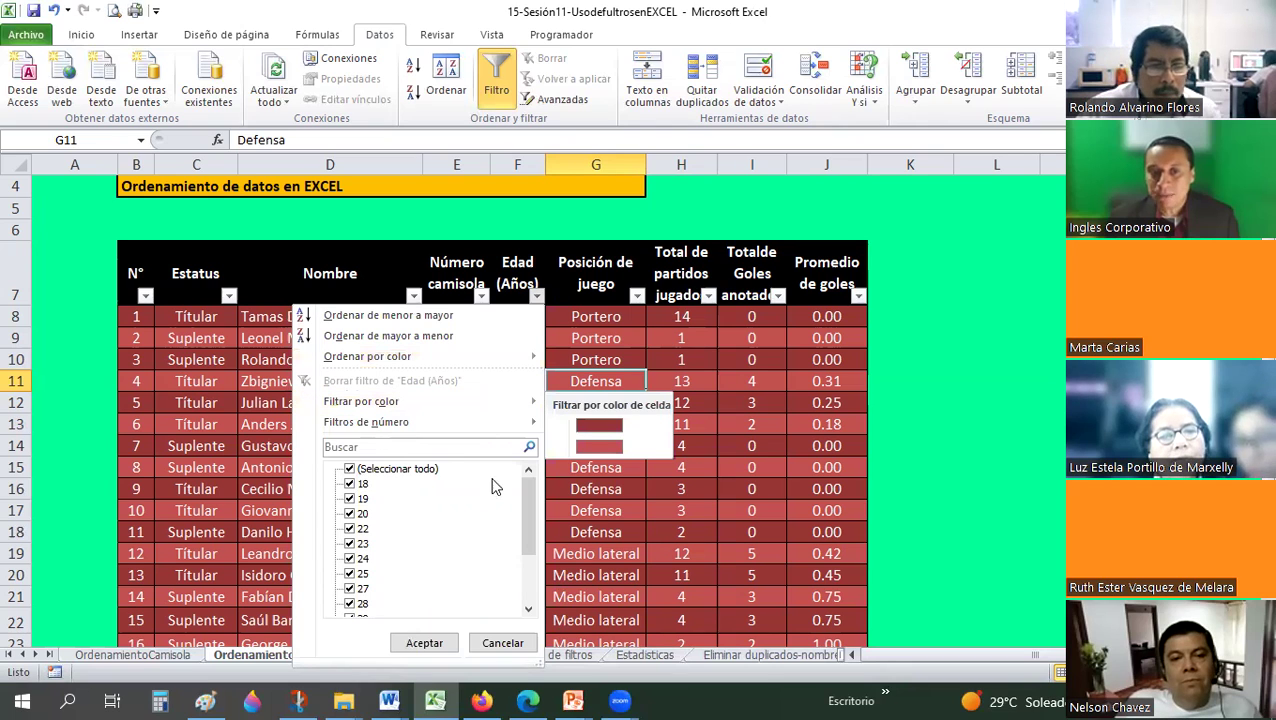
{"action": "left_click", "coordinate": [413, 297]}
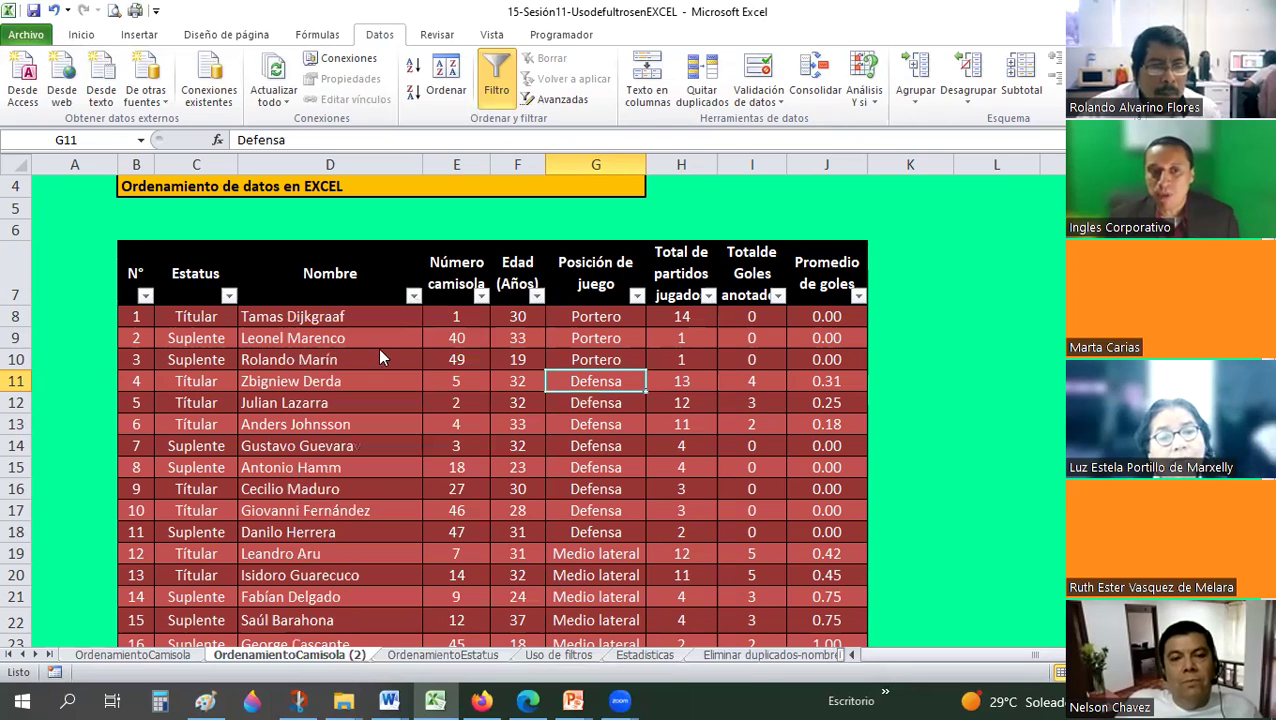
{"action": "left_click", "coordinate": [413, 296]}
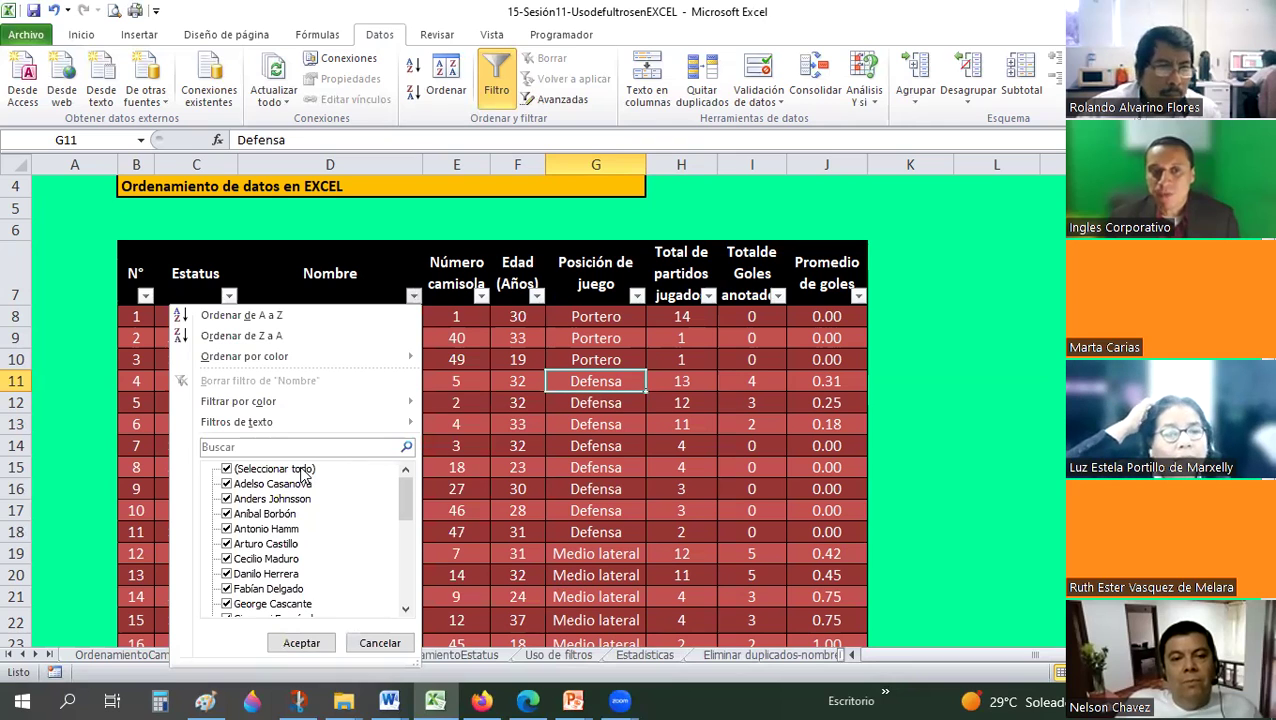
{"action": "left_click", "coordinate": [303, 470]}
{"action": "key", "text": "space"}
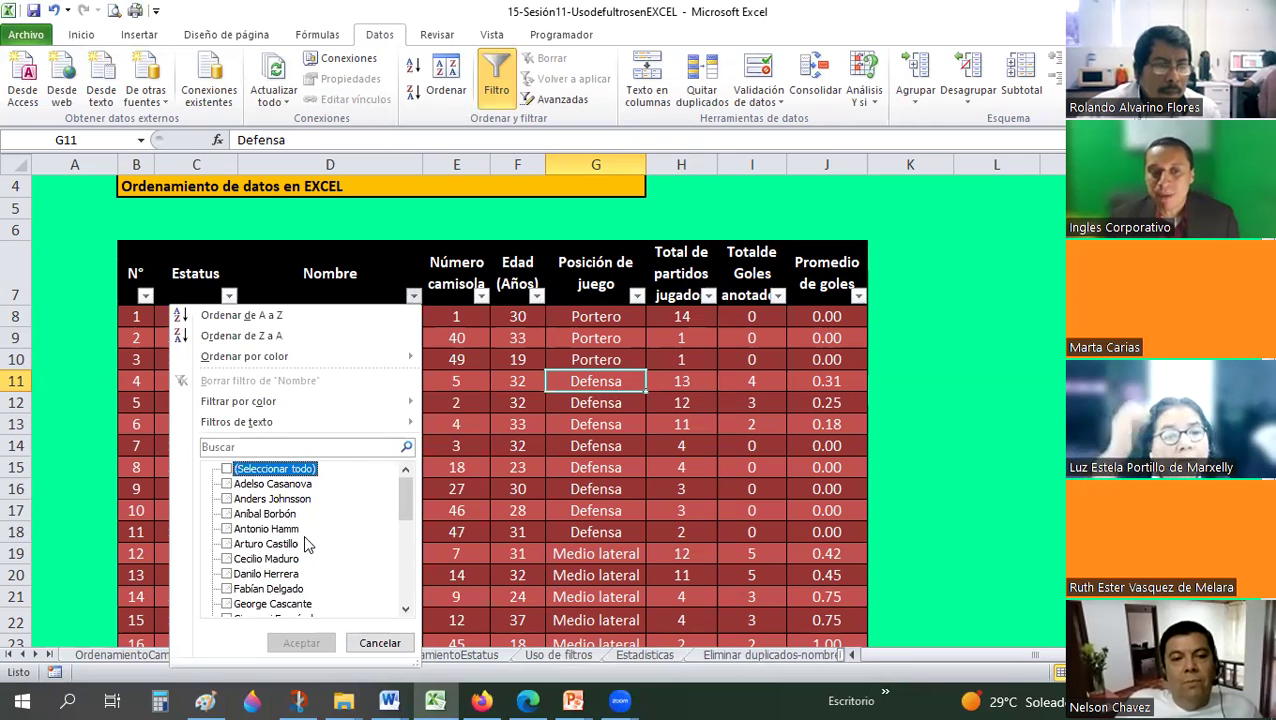
{"action": "scroll", "coordinate": [305, 538], "scroll_direction": "down", "scroll_amount": 6}
{"action": "scroll", "coordinate": [307, 544], "scroll_direction": "down", "scroll_amount": 1}
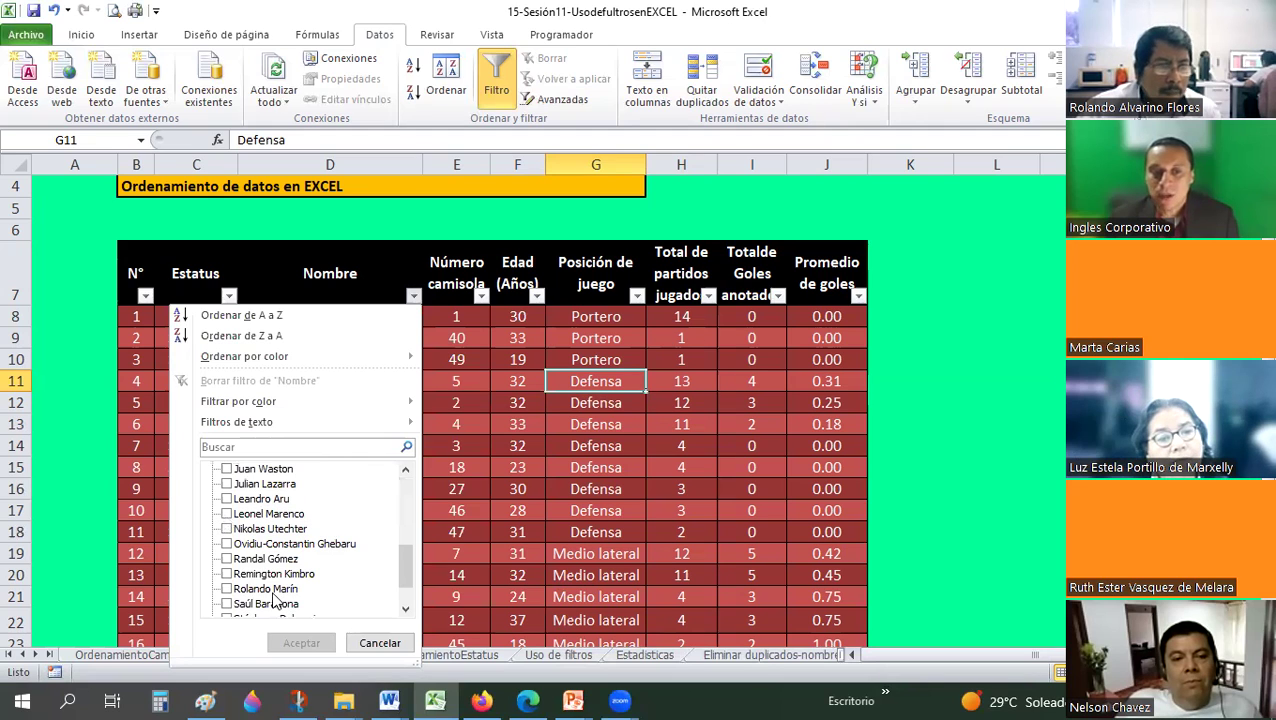
{"action": "left_click", "coordinate": [268, 513]}
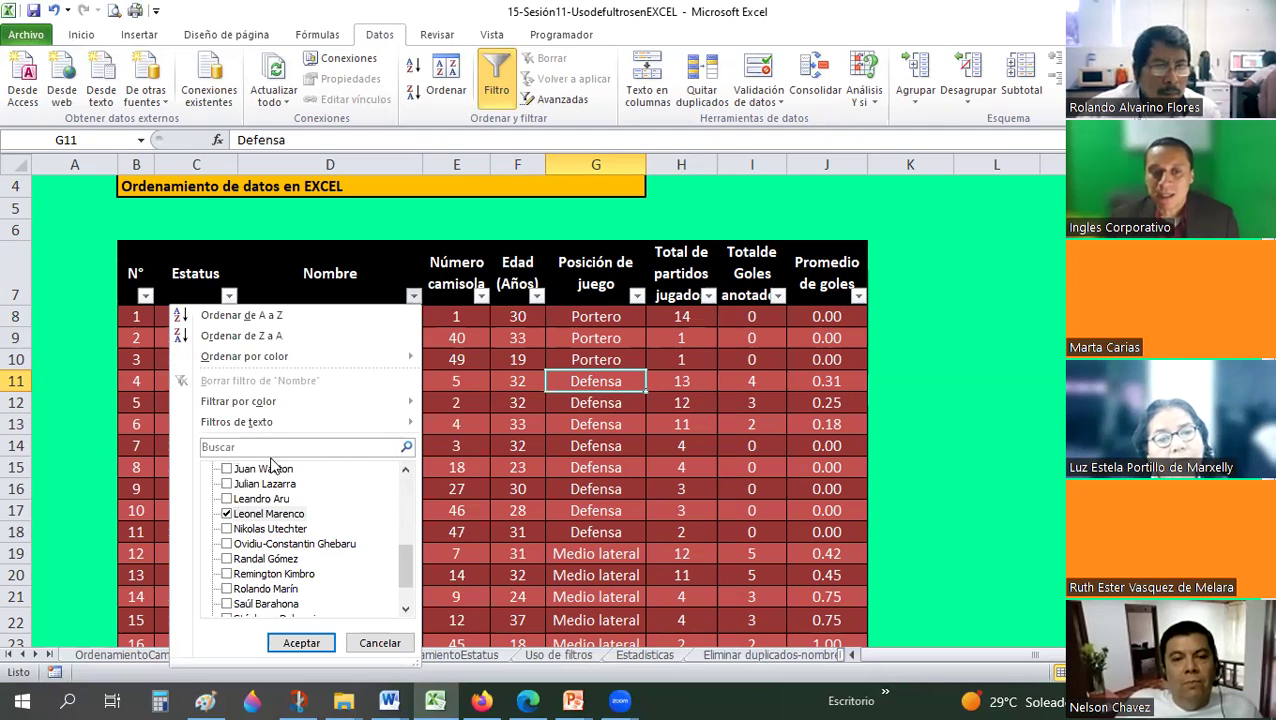
{"action": "scroll", "coordinate": [228, 478], "scroll_direction": "up", "scroll_amount": 5}
{"action": "left_click", "coordinate": [227, 469]}
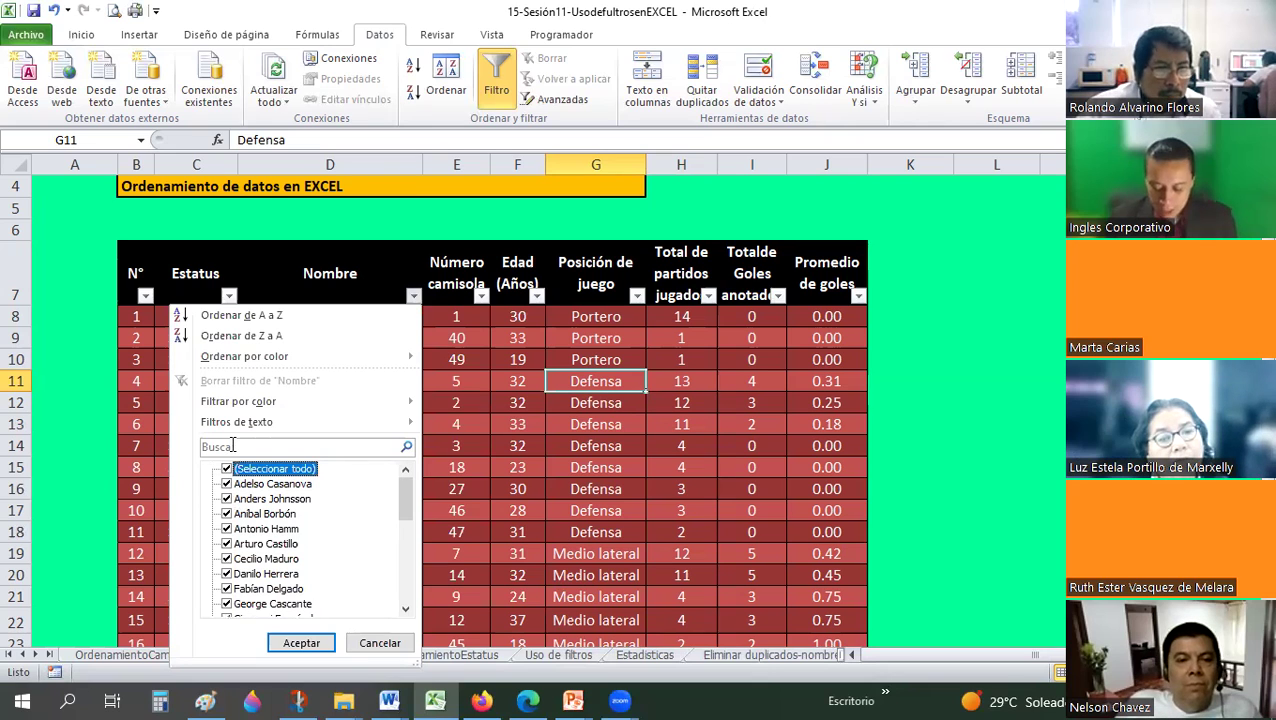
Search the Nombre filter for one player's first name to show only their row, then restore all players.
{"action": "left_click", "coordinate": [232, 446]}
{"action": "type", "text": "leon"}
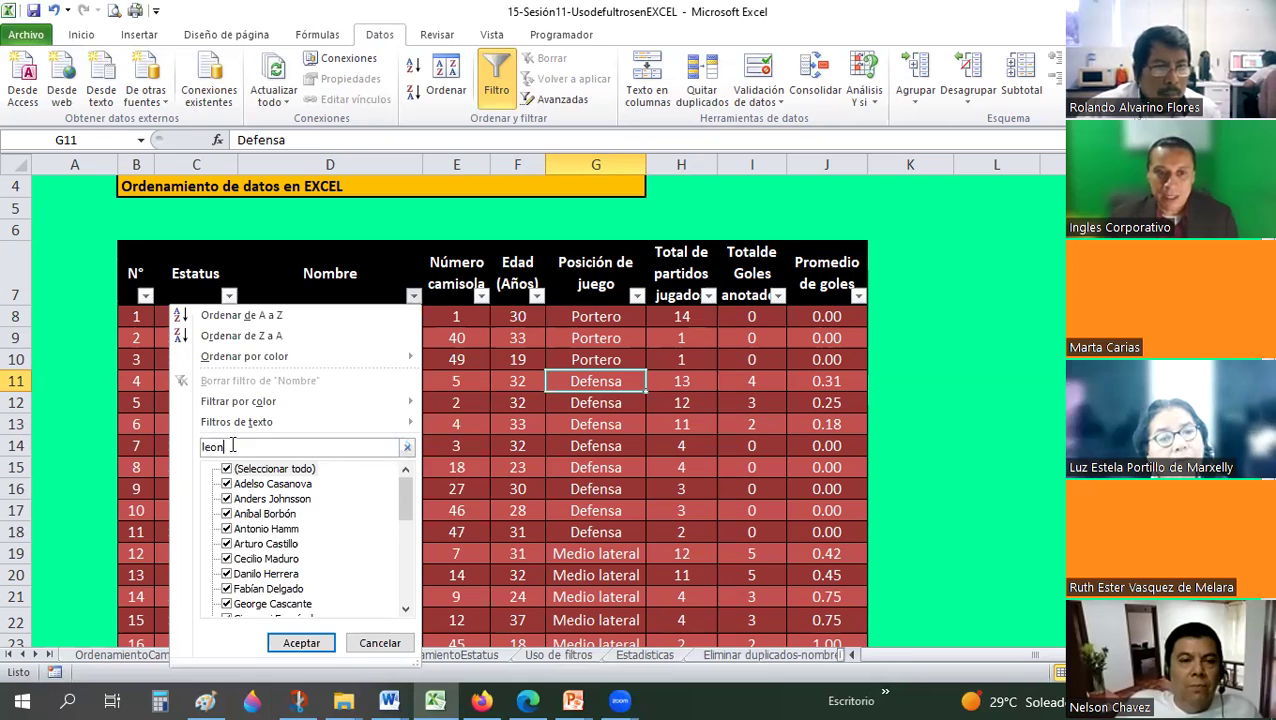
{"action": "type", "text": "el"}
{"action": "left_click", "coordinate": [287, 643]}
{"action": "left_click", "coordinate": [379, 431]}
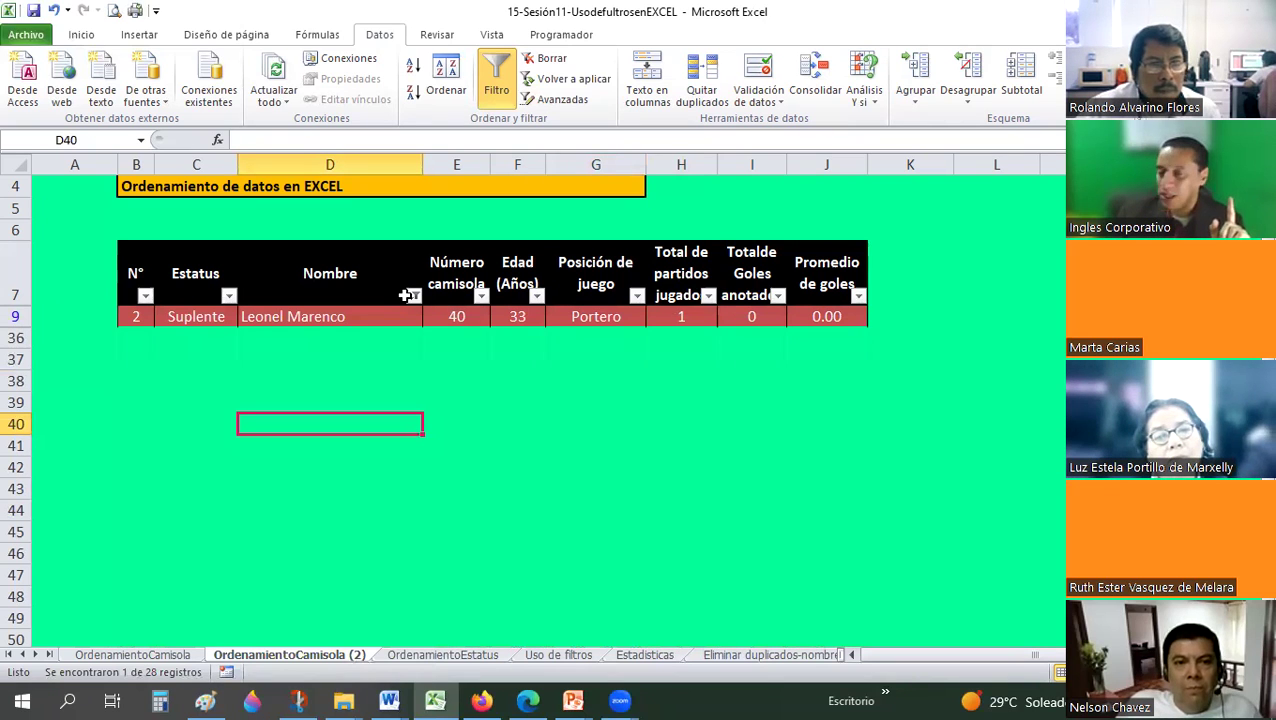
{"action": "left_click", "coordinate": [413, 295]}
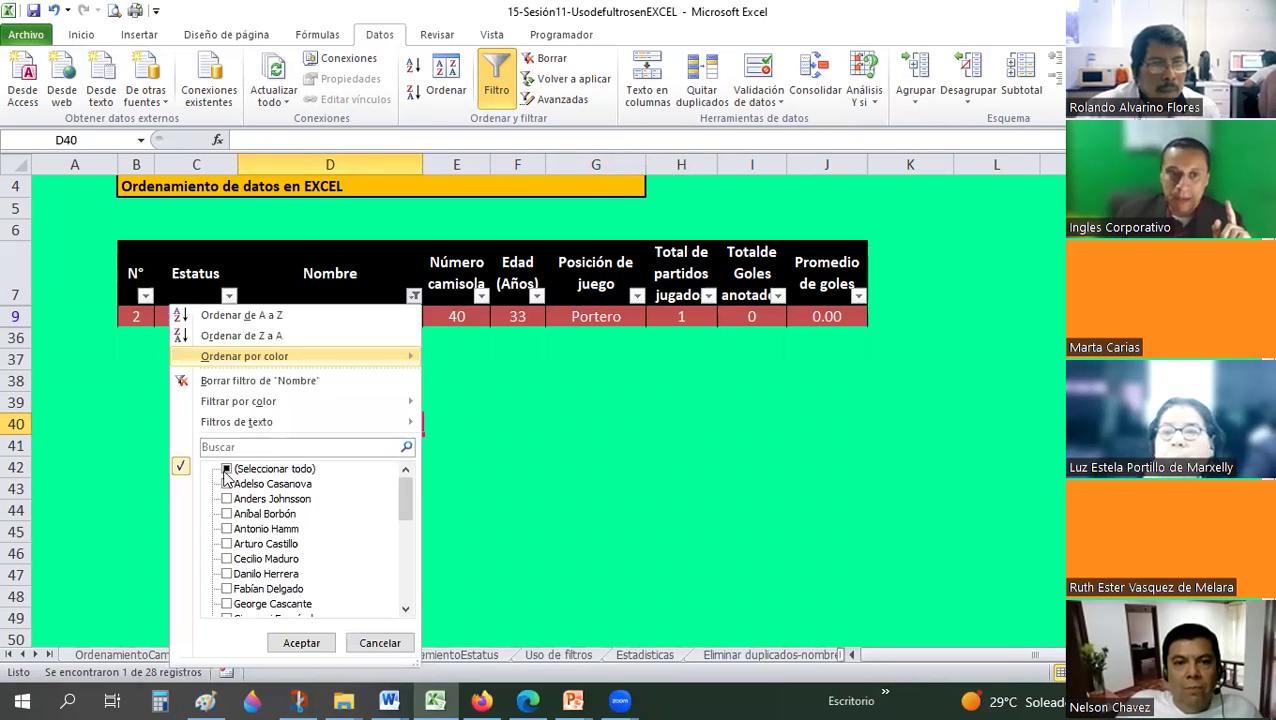
{"action": "left_click", "coordinate": [226, 469]}
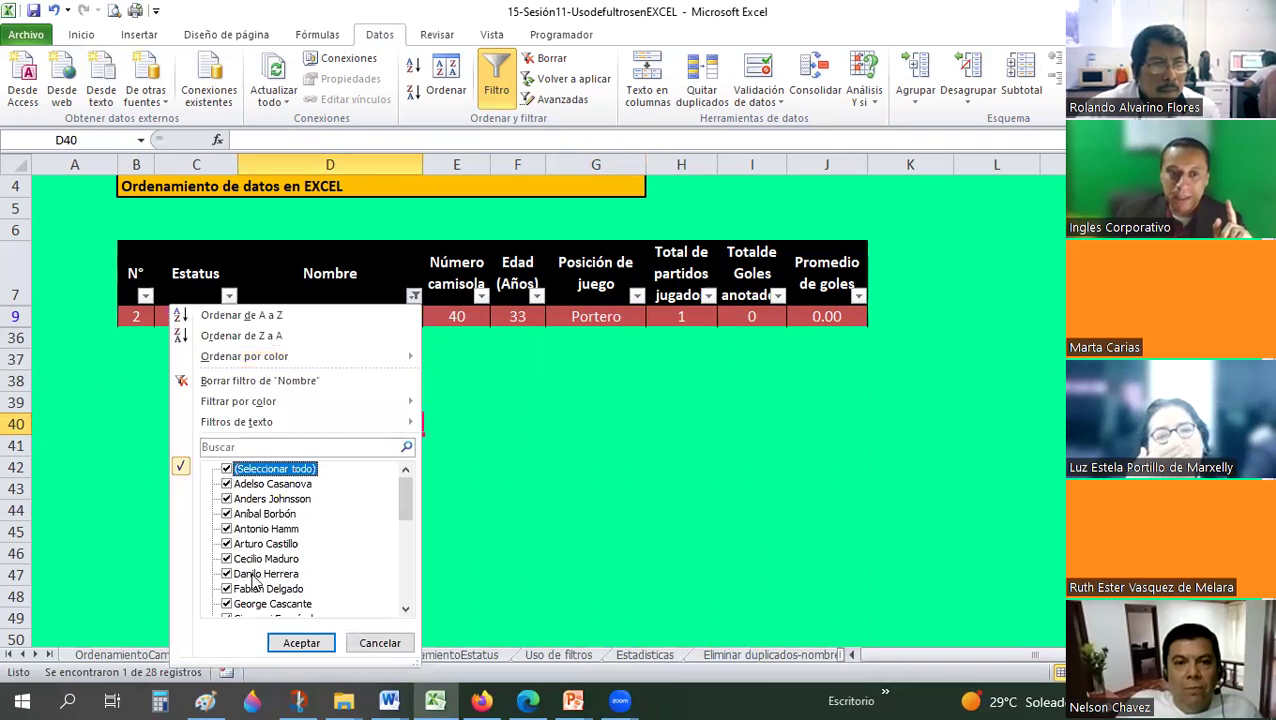
{"action": "left_click", "coordinate": [288, 642]}
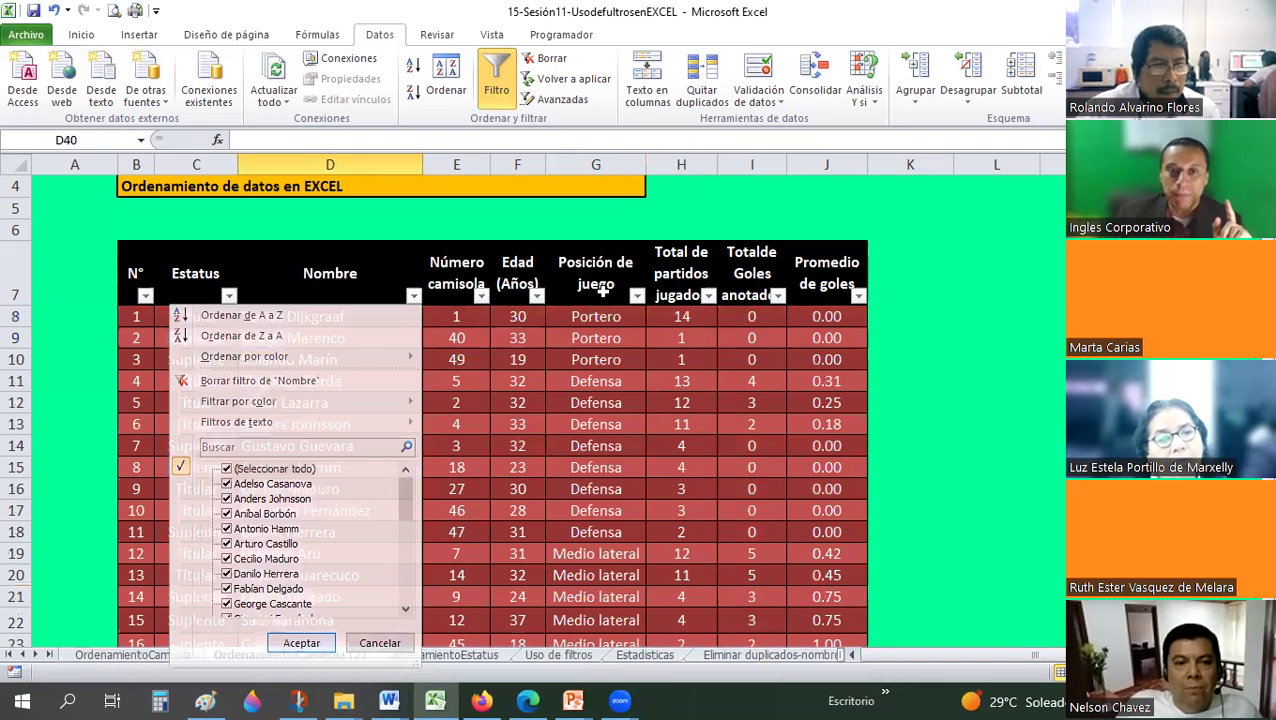
Filter Posición de juego to Portero only, showing 3 of 28 players, then select header row 7.
{"action": "left_click", "coordinate": [636, 296]}
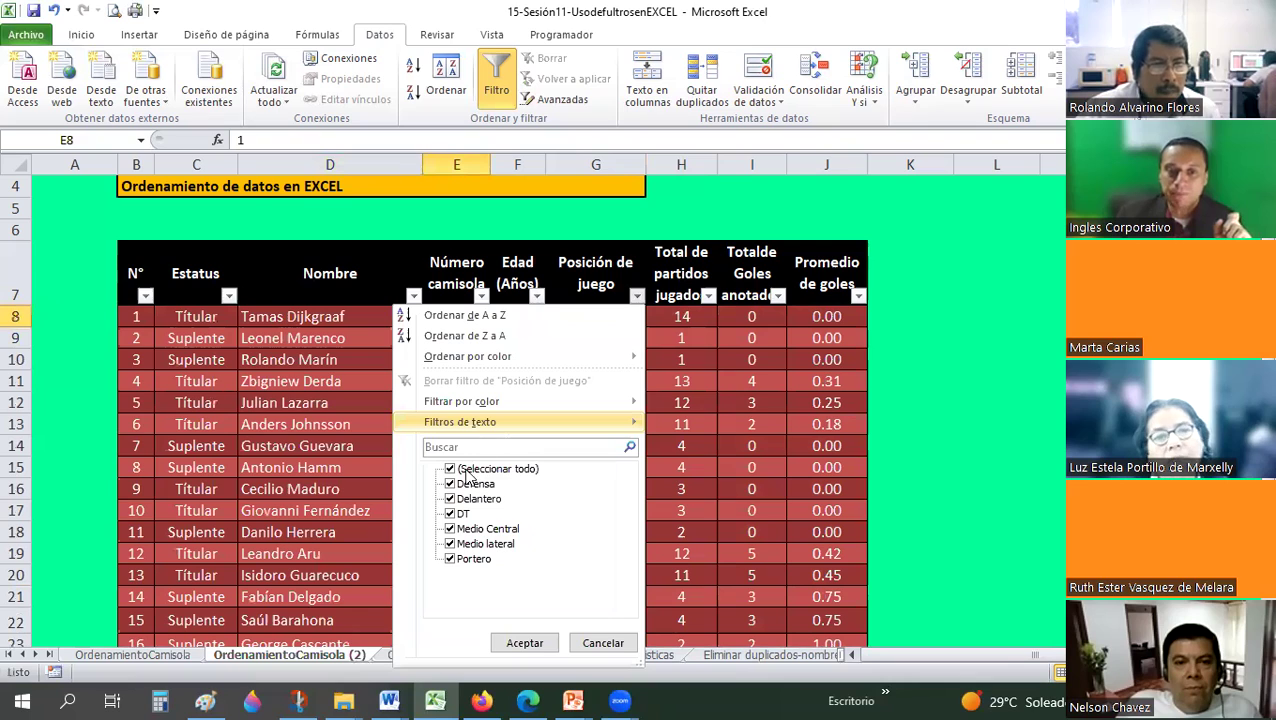
{"action": "left_click", "coordinate": [467, 470]}
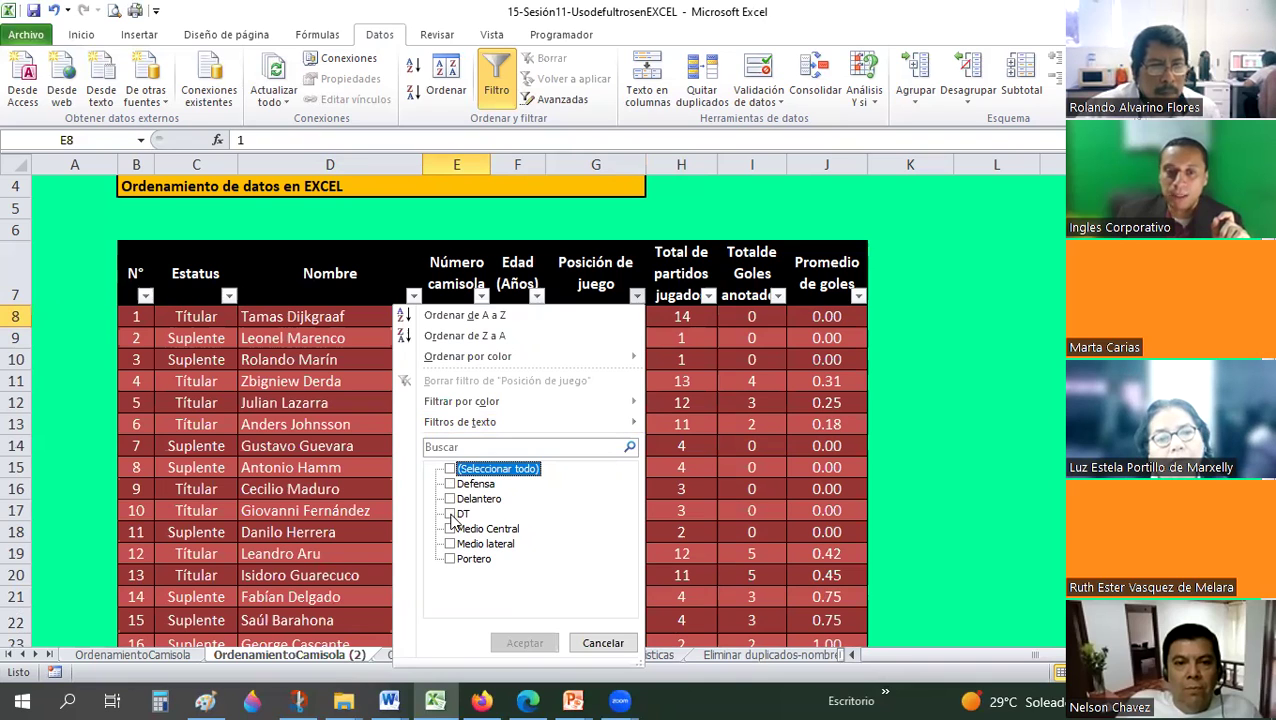
{"action": "left_click", "coordinate": [474, 558]}
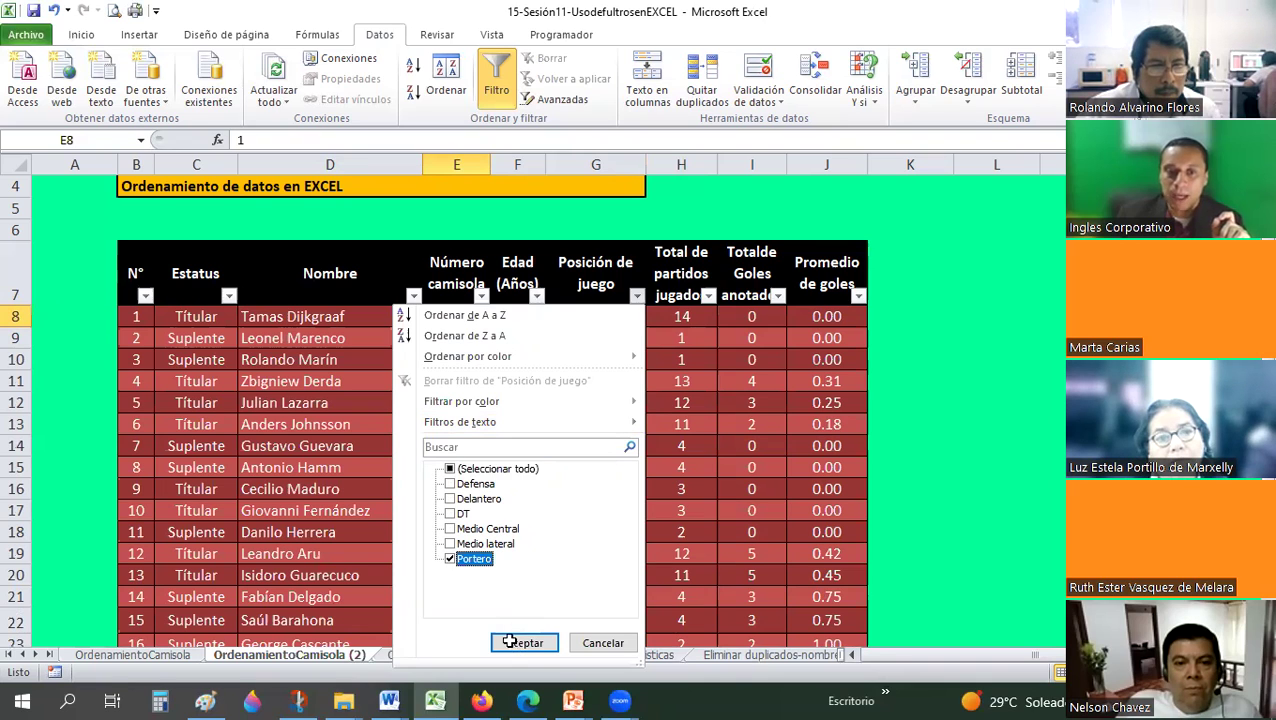
{"action": "left_click", "coordinate": [510, 641]}
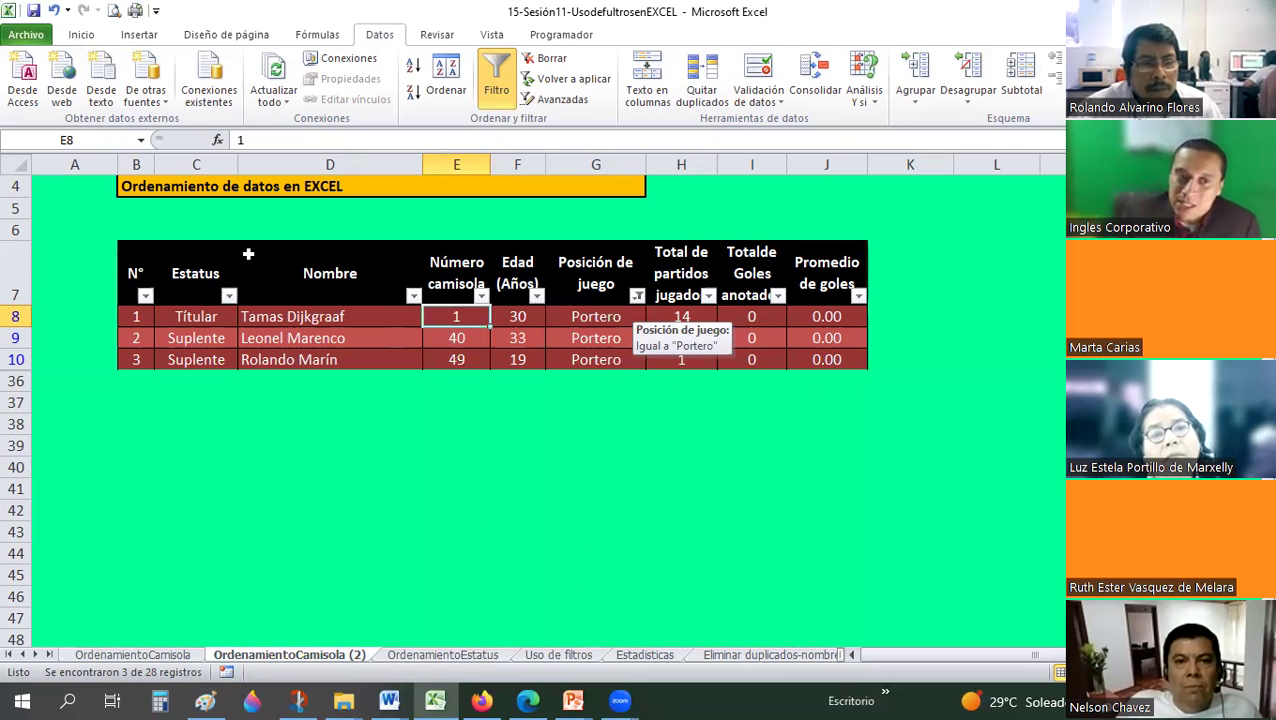
{"action": "left_click", "coordinate": [14, 289]}
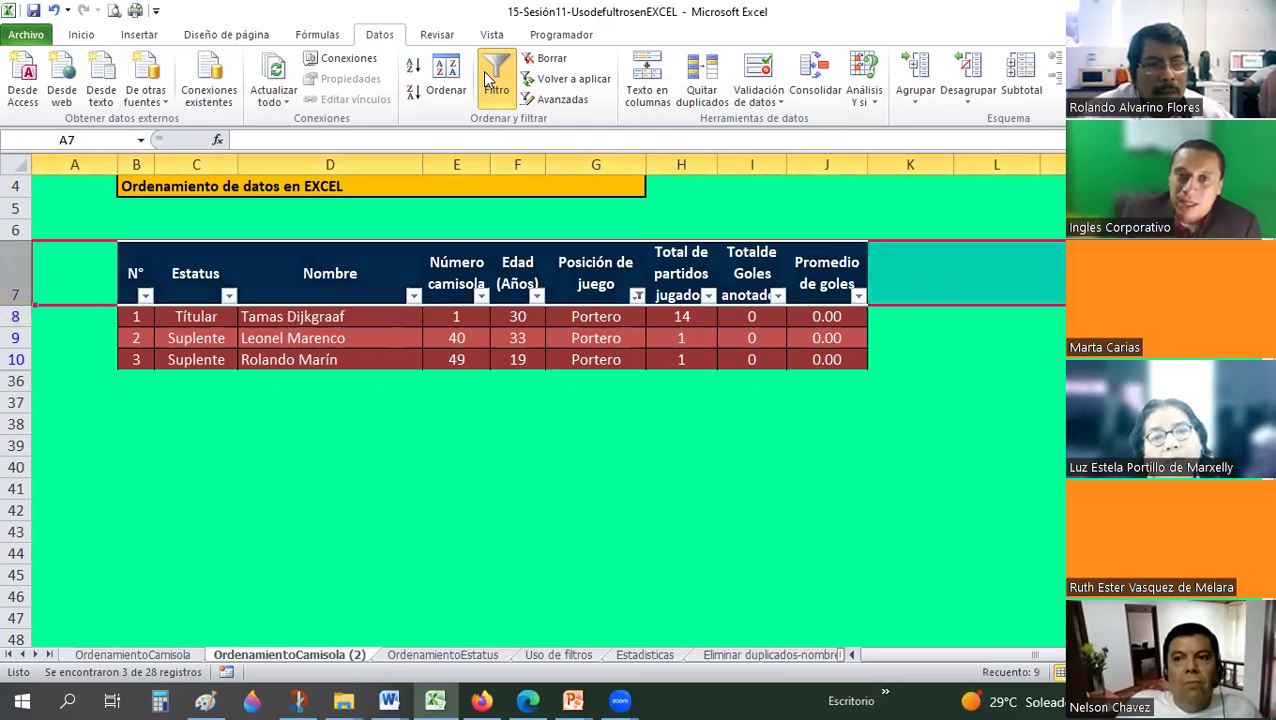
Remove the table filters, then undo so the goalkeeper filter comes back.
{"action": "left_click", "coordinate": [490, 80]}
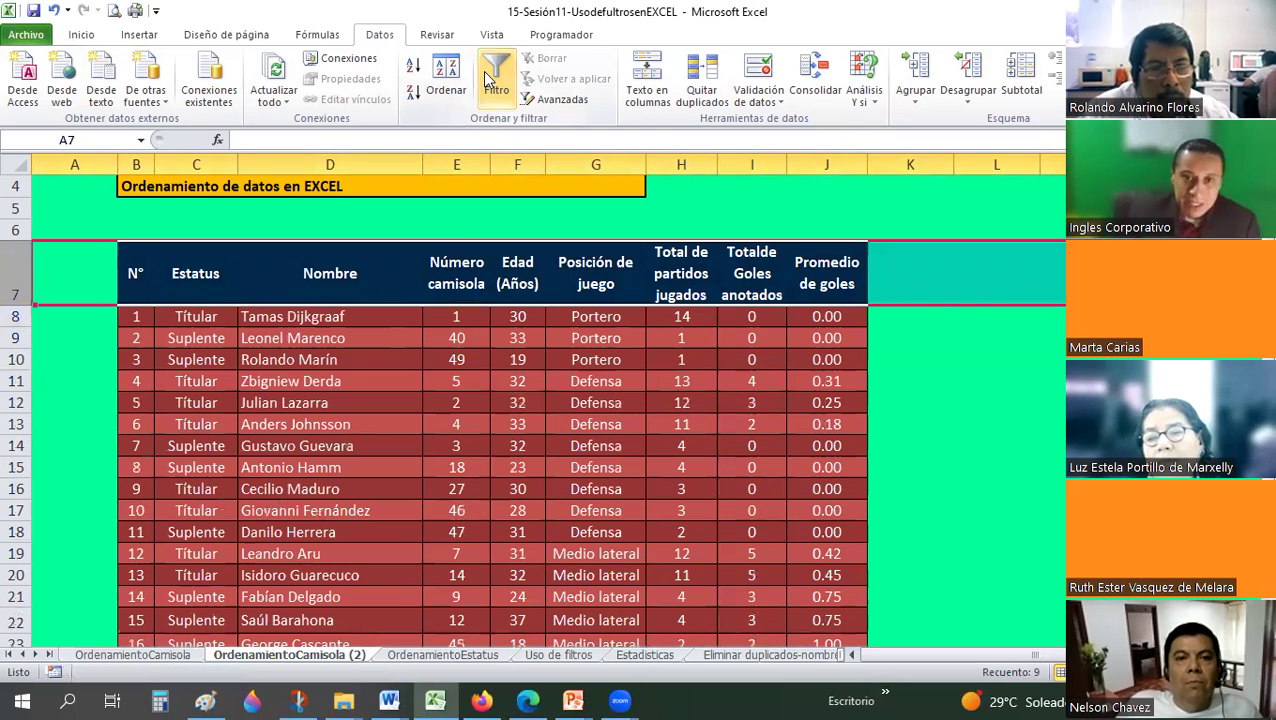
{"action": "key", "text": "ctrl+z"}
{"action": "left_click", "coordinate": [614, 430]}
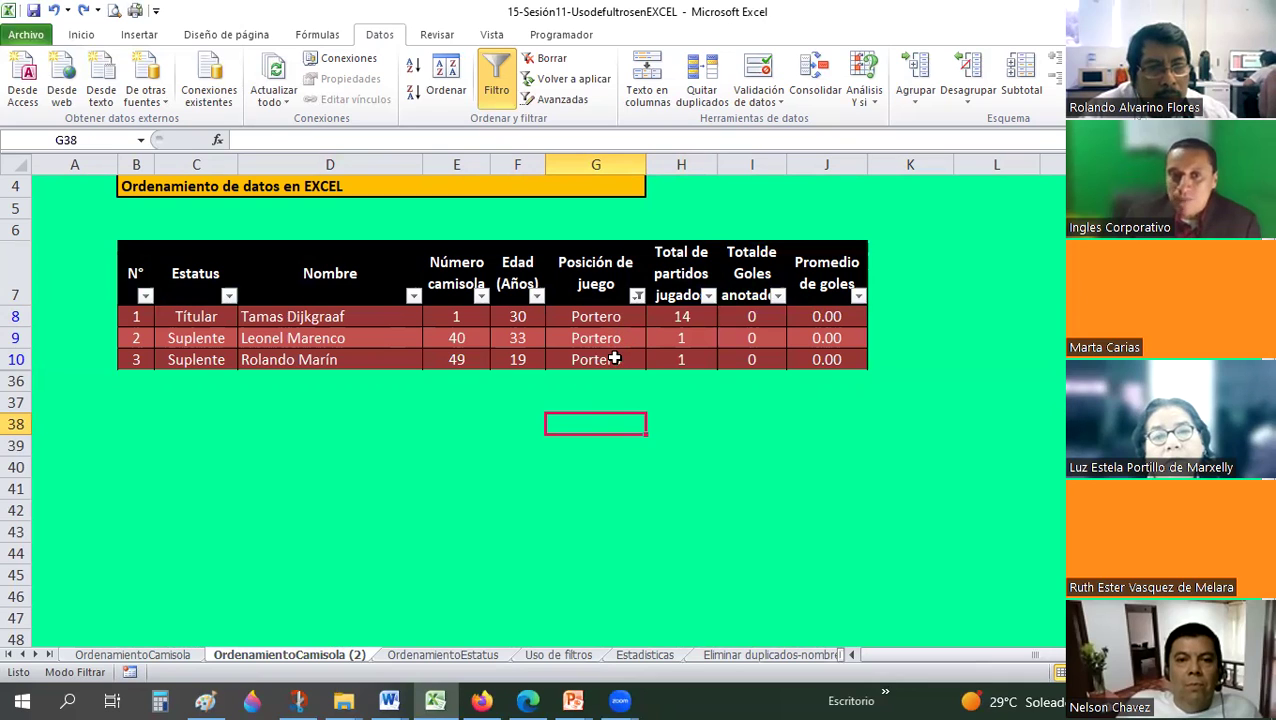
Filter Total de partidos jugados to exclude 14, keeping only the goalkeepers with 1 game.
{"action": "left_click_drag", "start_coordinate": [596, 316], "coordinate": [614, 359]}
{"action": "left_click", "coordinate": [456, 362]}
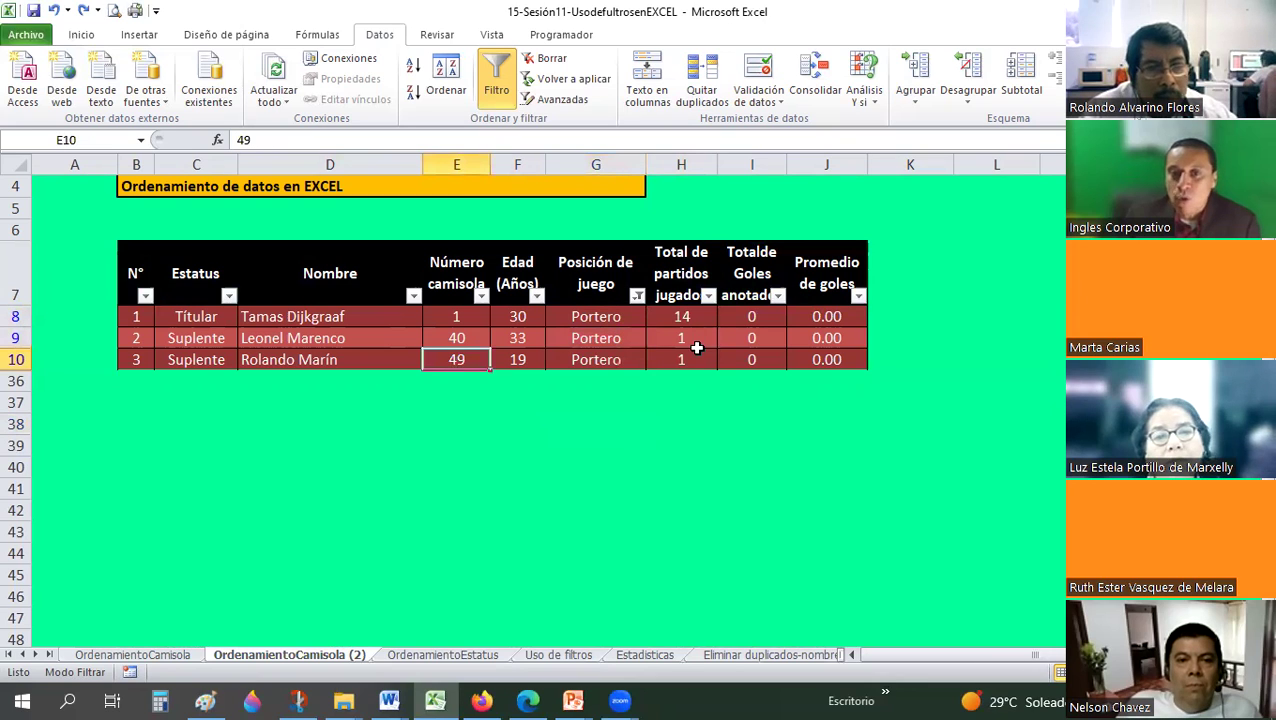
{"action": "left_click", "coordinate": [697, 359]}
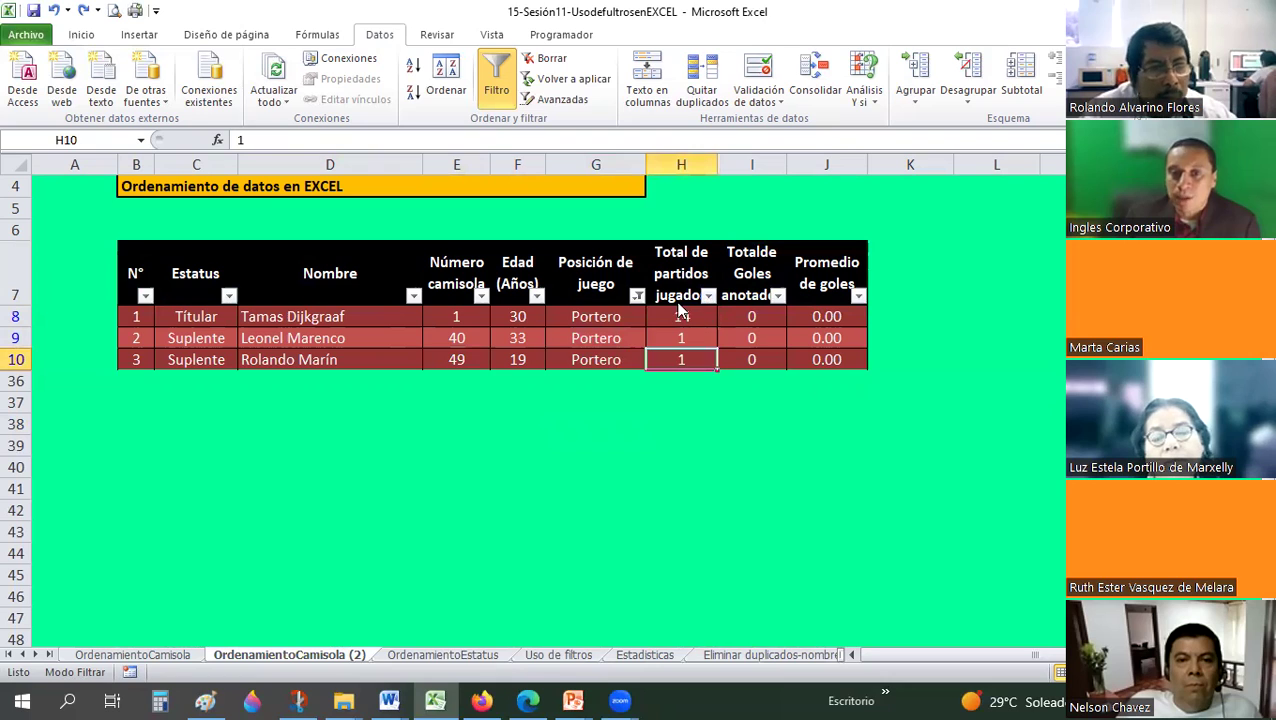
{"action": "left_click", "coordinate": [708, 295]}
{"action": "left_click", "coordinate": [522, 498]}
{"action": "key", "text": "space"}
{"action": "key", "text": "Return"}
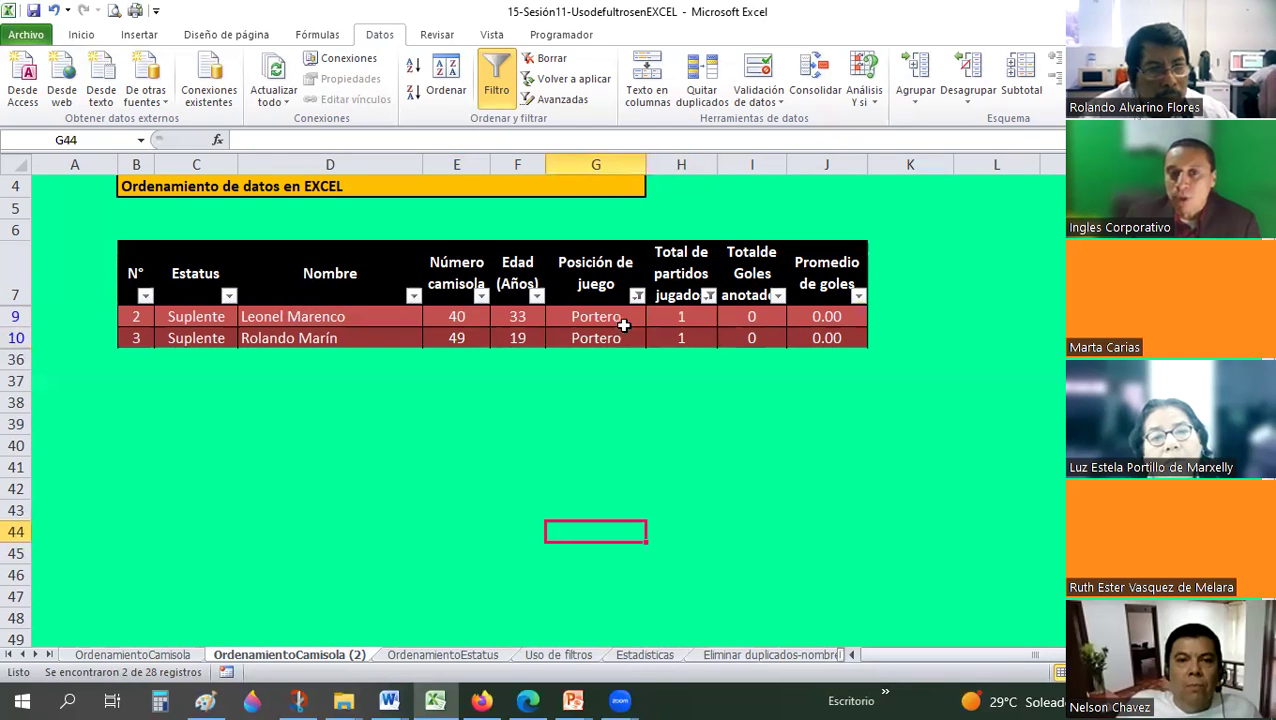
Select the two remaining goalkeepers' position and games-played cells, G9:H10.
{"action": "left_click_drag", "start_coordinate": [600, 320], "coordinate": [604, 338]}
{"action": "left_click_drag", "start_coordinate": [690, 317], "coordinate": [704, 333]}
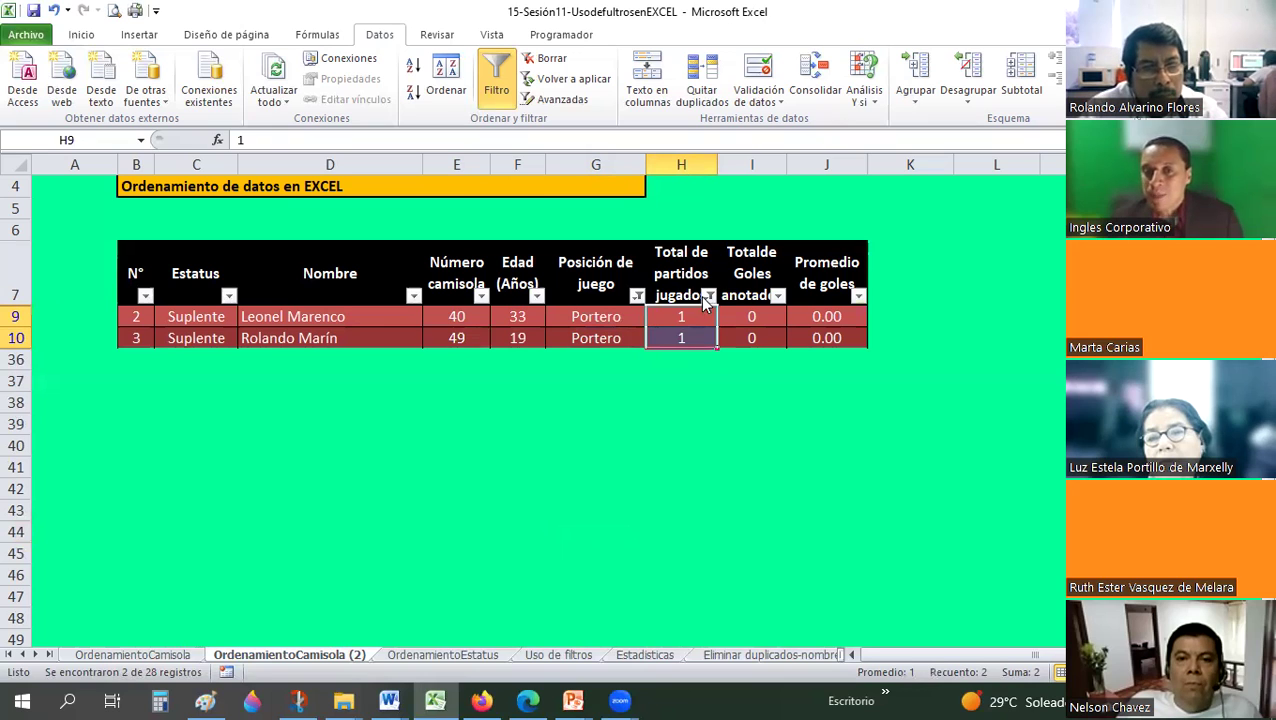
{"action": "key", "text": "alt+Down"}
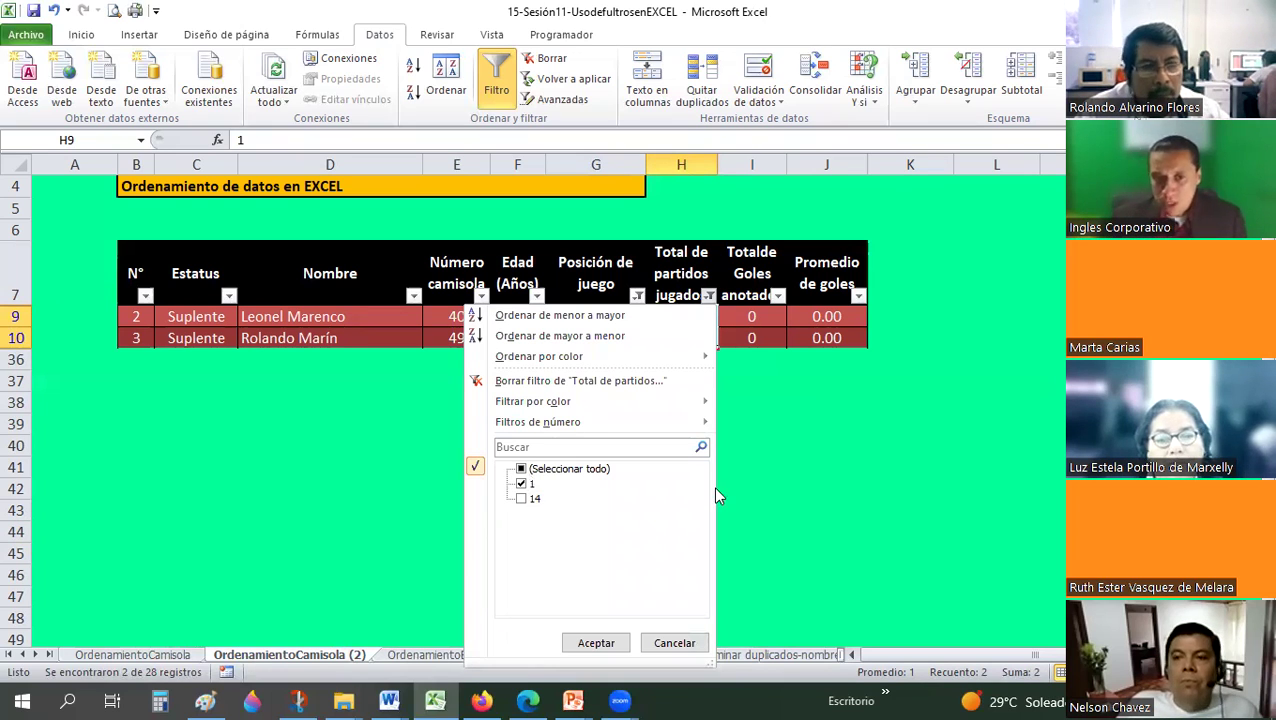
Choose Borrar filtro on Total de partidos jugados, then on Posición de juego.
{"action": "left_click", "coordinate": [709, 296]}
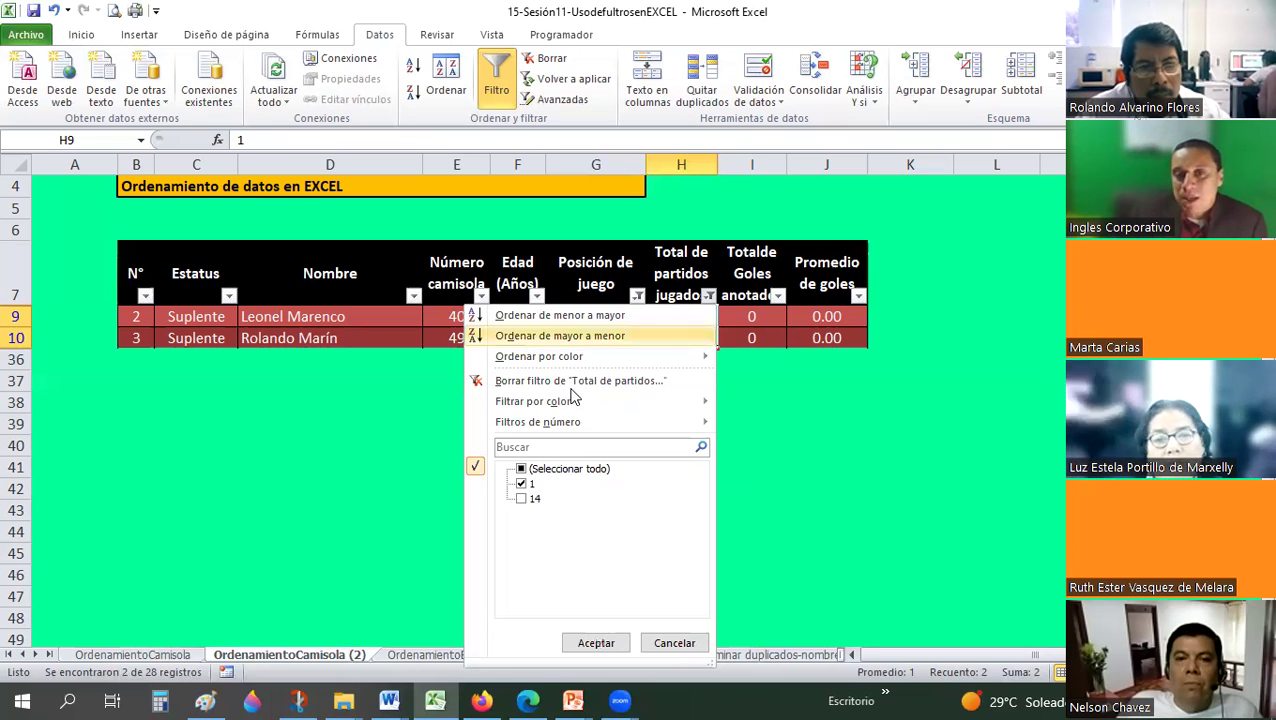
{"action": "mouse_move", "coordinate": [578, 398]}
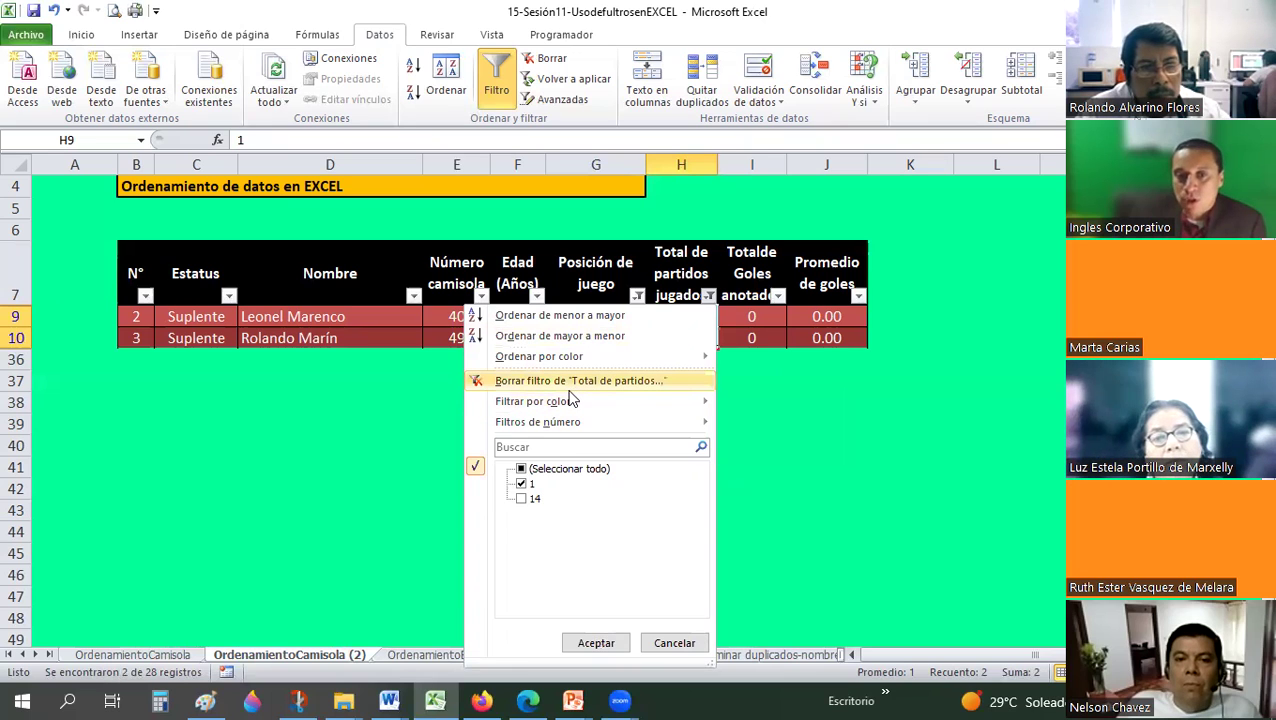
{"action": "left_click", "coordinate": [570, 382]}
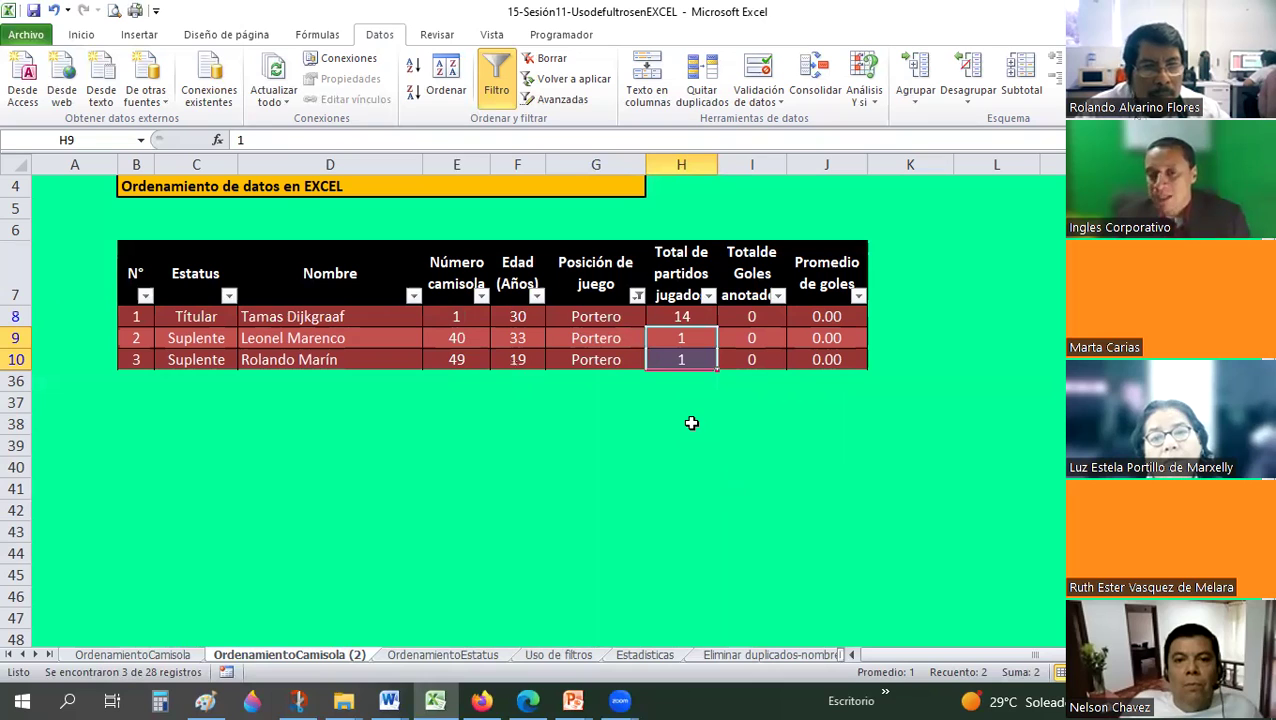
{"action": "left_click", "coordinate": [637, 295]}
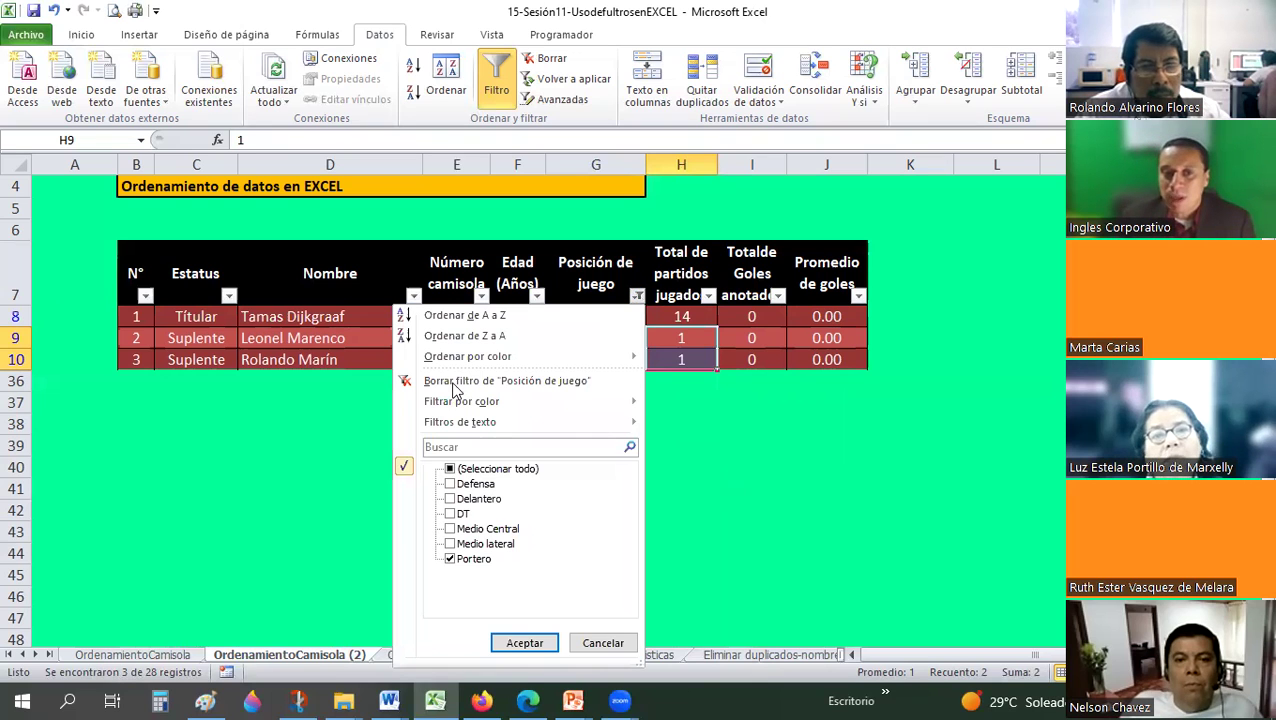
{"action": "left_click", "coordinate": [552, 430]}
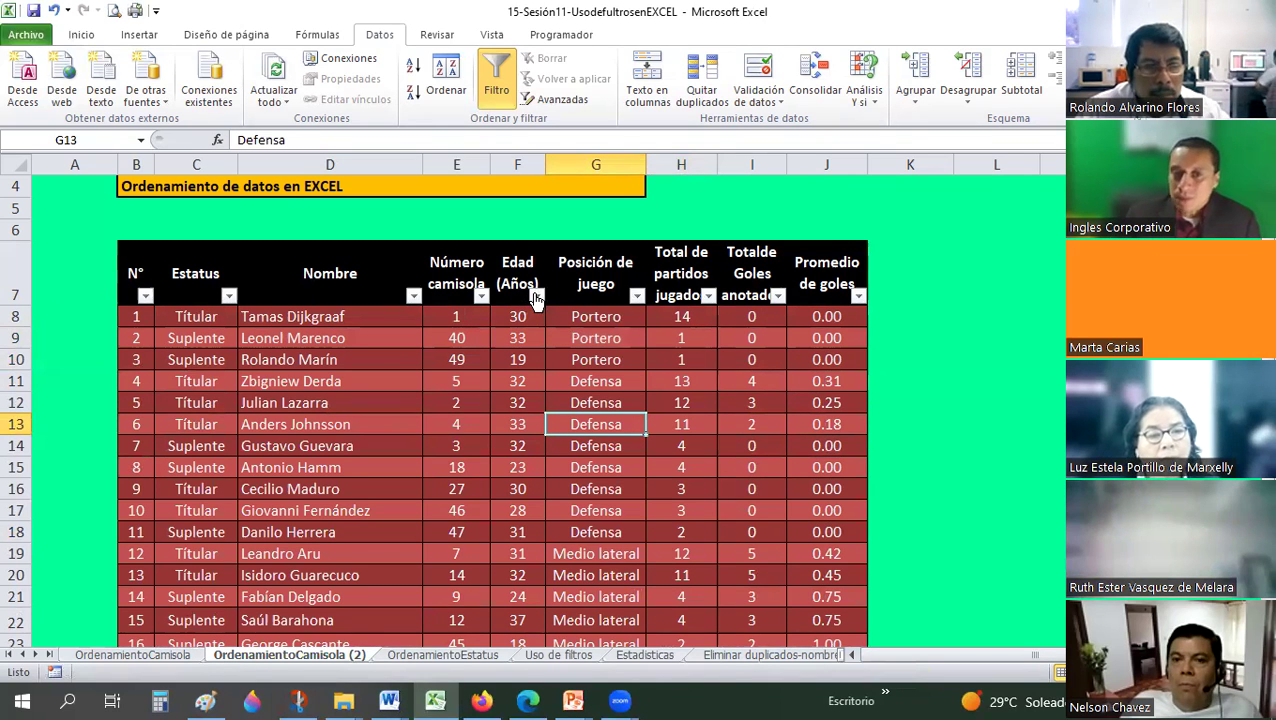
Start a Filtros de número > Mayor que… filter on the Edad (Años) column.
{"action": "left_click", "coordinate": [536, 296]}
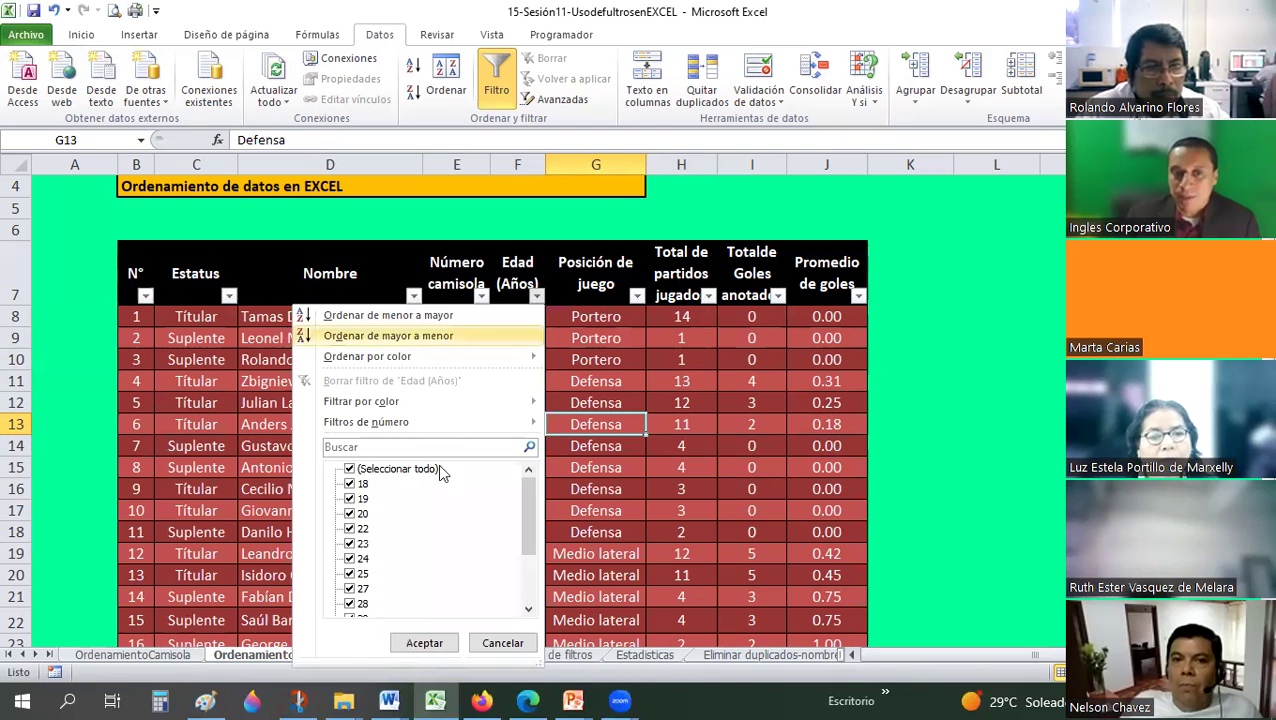
{"action": "mouse_move", "coordinate": [390, 420]}
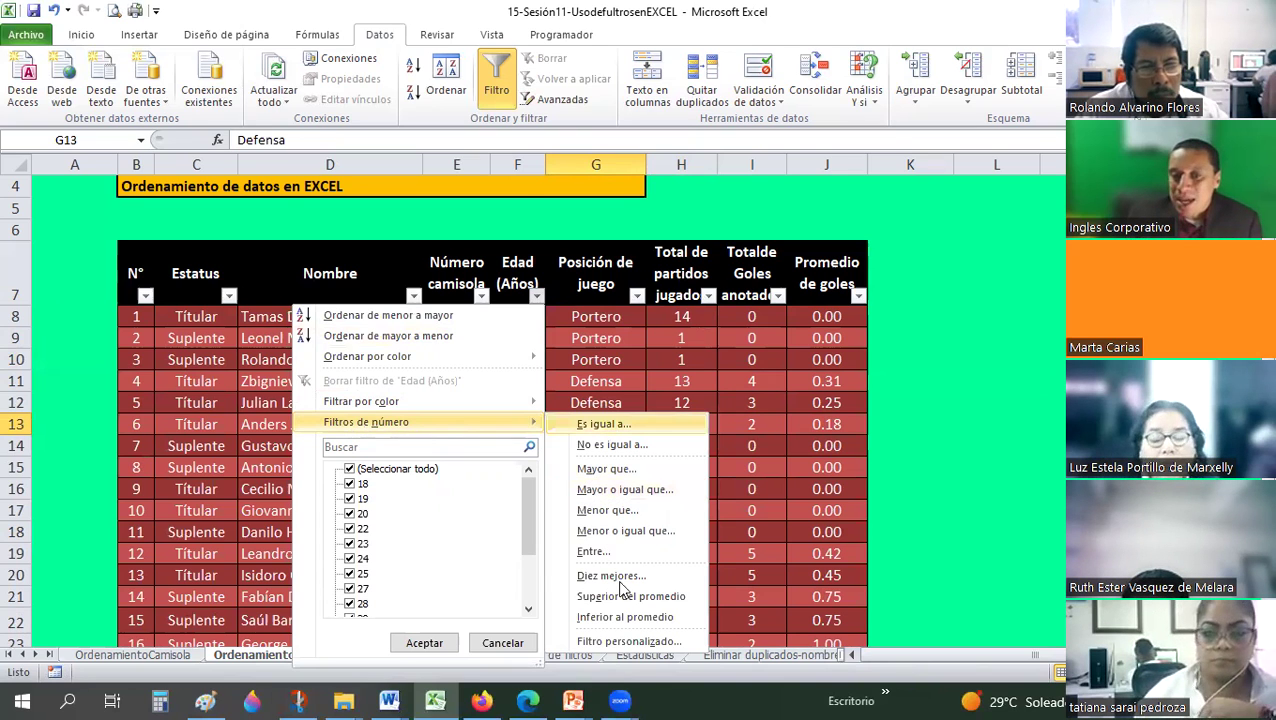
{"action": "left_click", "coordinate": [608, 470]}
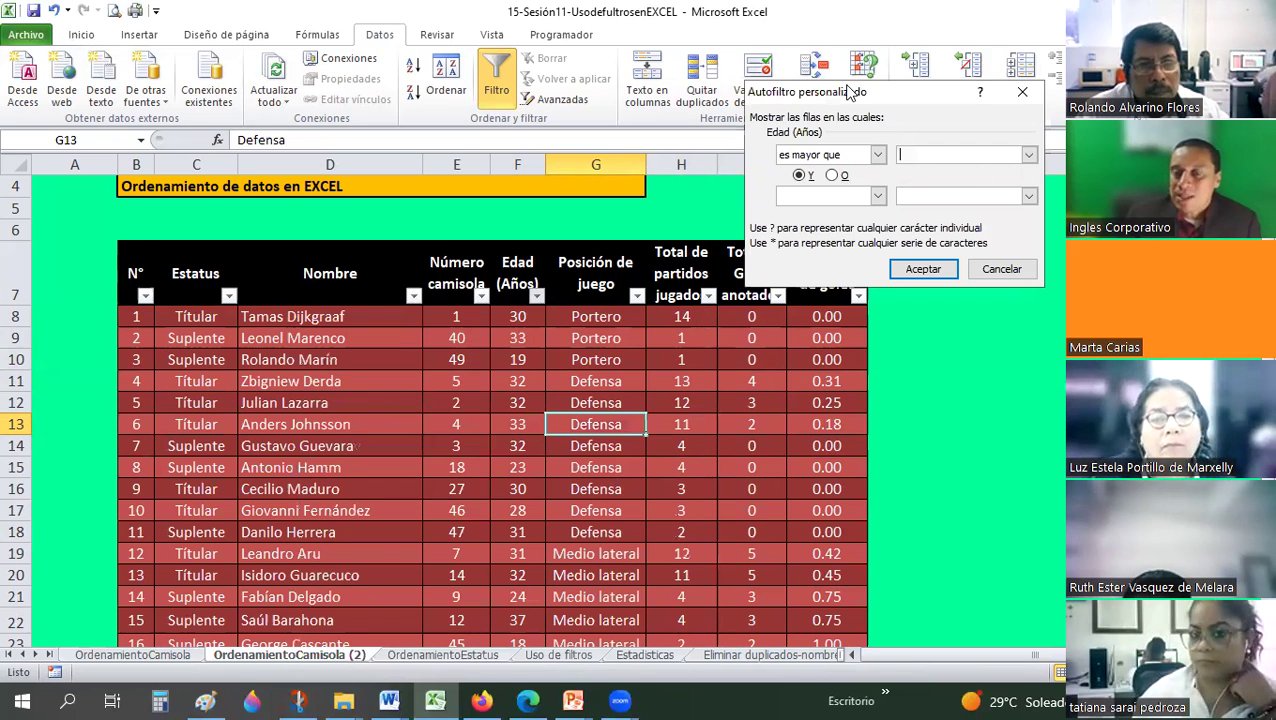
Set the first age condition to 'es mayor o igual a' 17.
{"action": "left_click_drag", "start_coordinate": [623, 216], "coordinate": [627, 216]}
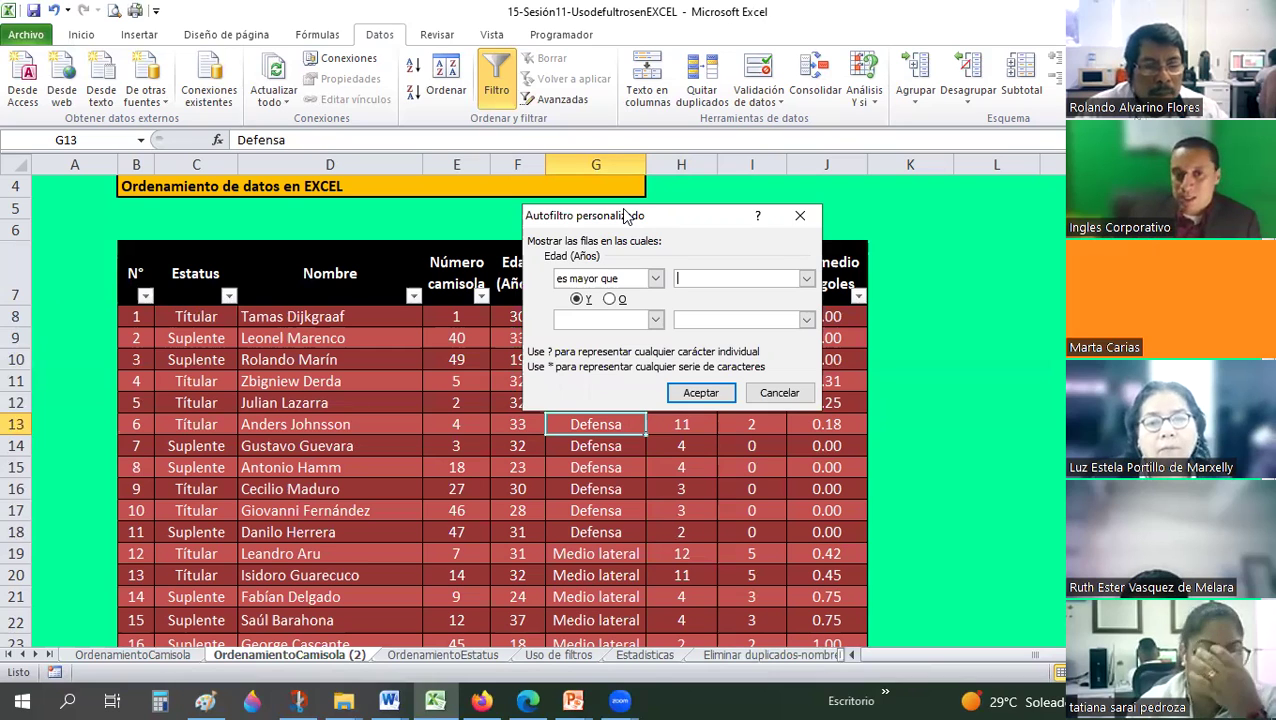
{"action": "left_click", "coordinate": [656, 280]}
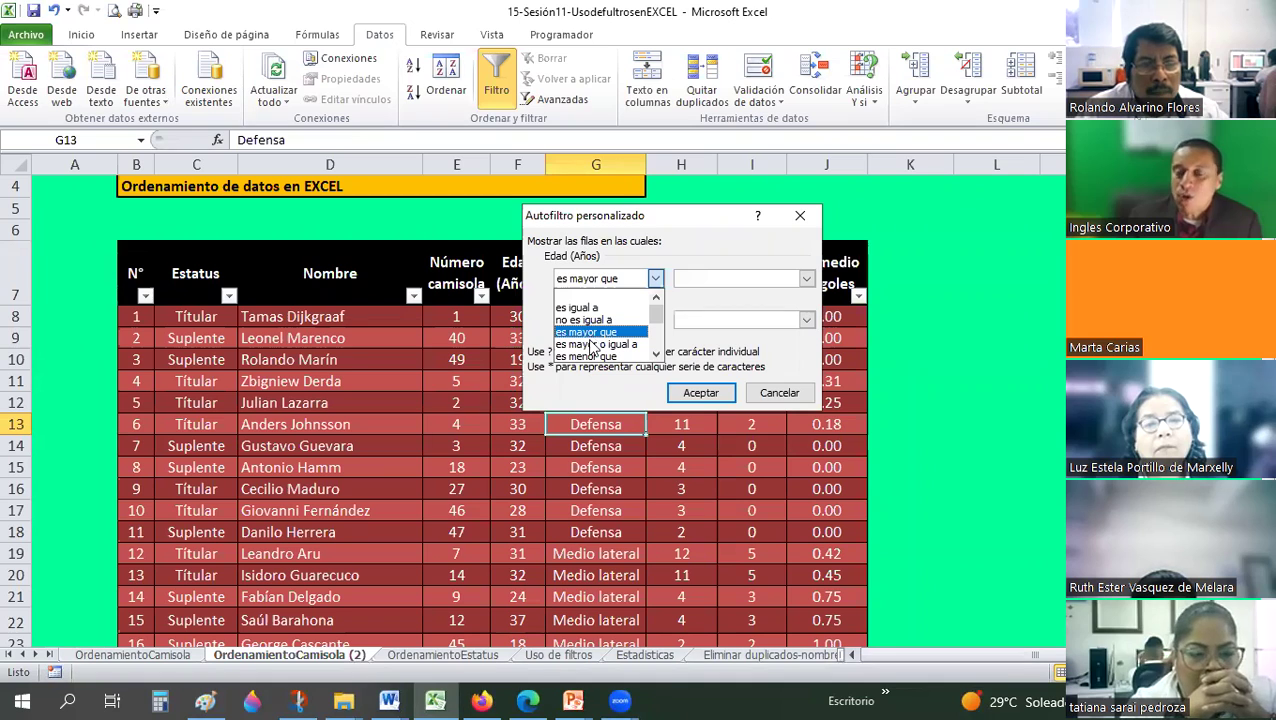
{"action": "key", "text": "Return"}
{"action": "left_click", "coordinate": [694, 278]}
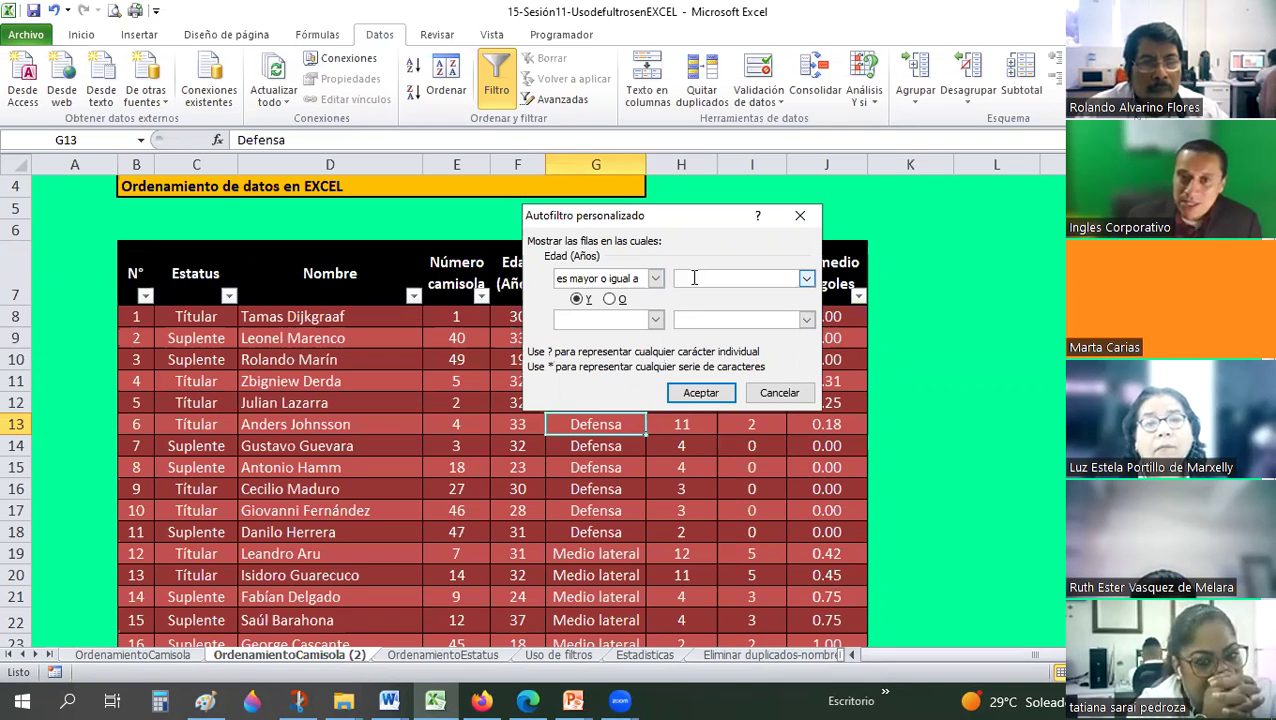
{"action": "left_click", "coordinate": [807, 281]}
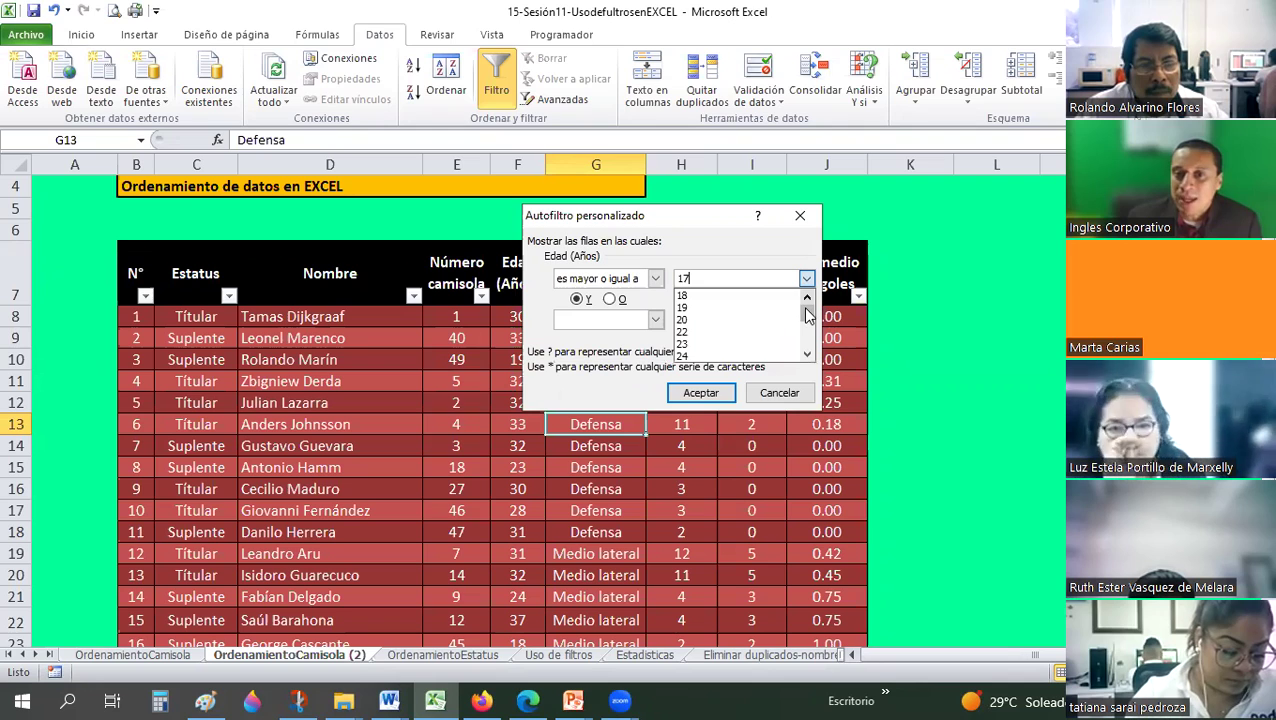
{"action": "left_click_drag", "start_coordinate": [807, 315], "coordinate": [807, 324]}
{"action": "scroll", "coordinate": [803, 362], "scroll_direction": "up", "scroll_amount": 2}
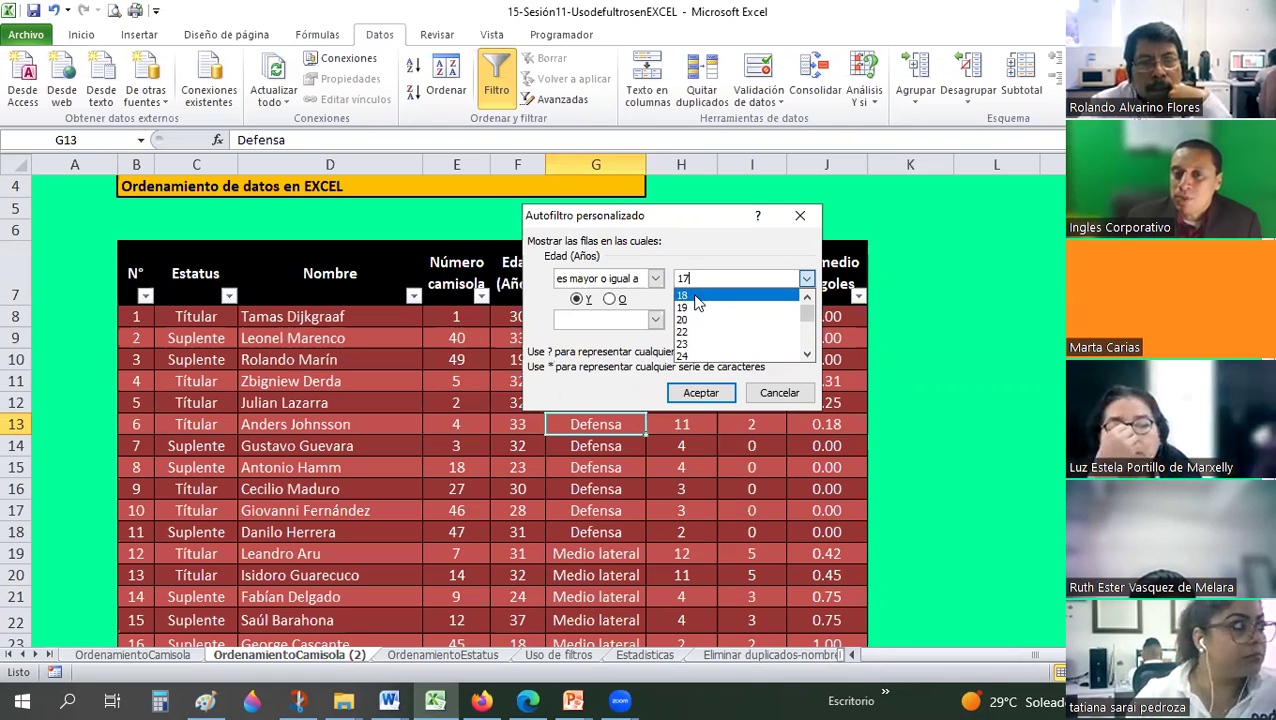
{"action": "scroll", "coordinate": [805, 344], "scroll_direction": "down", "scroll_amount": 4}
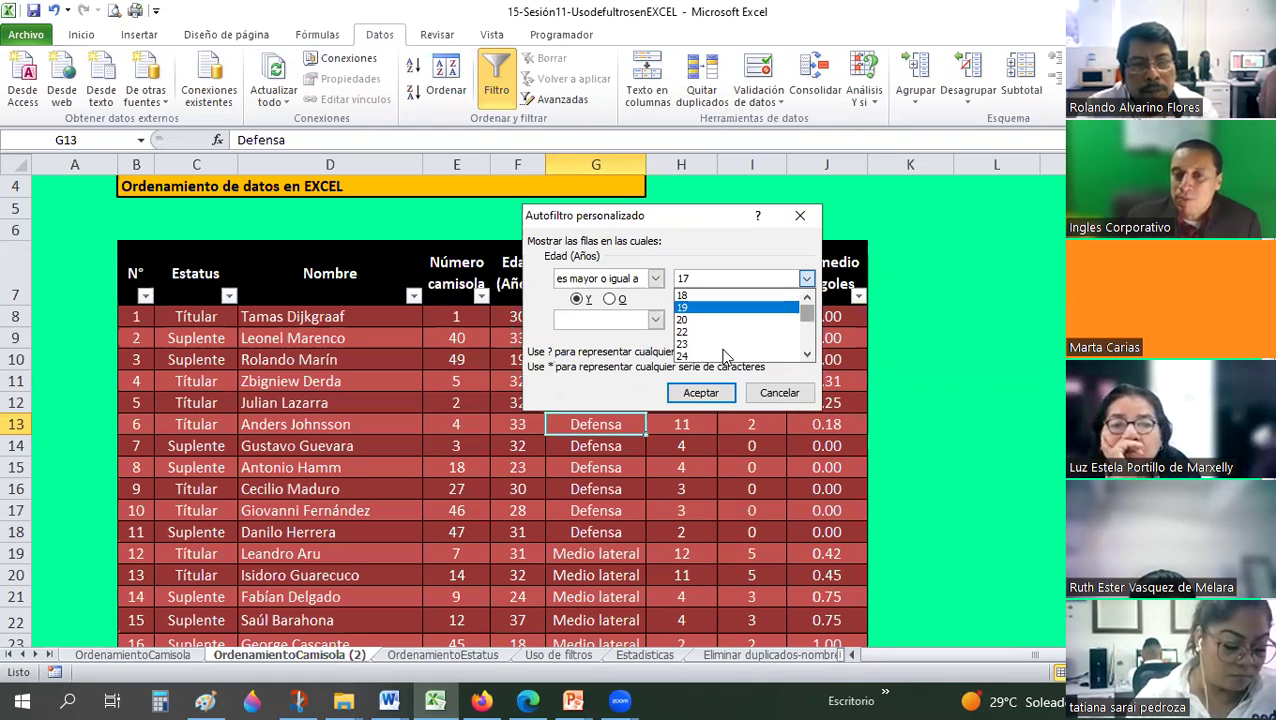
{"action": "scroll", "coordinate": [805, 344], "scroll_direction": "up", "scroll_amount": 4}
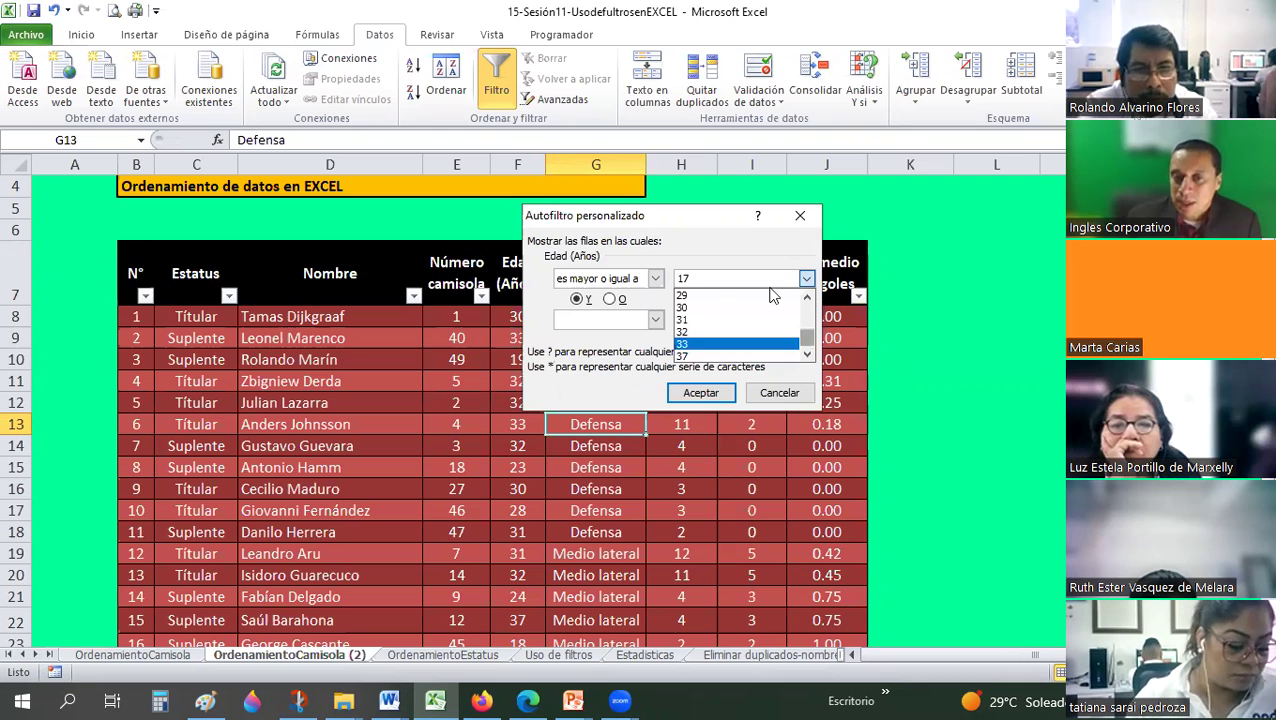
{"action": "left_click", "coordinate": [690, 296]}
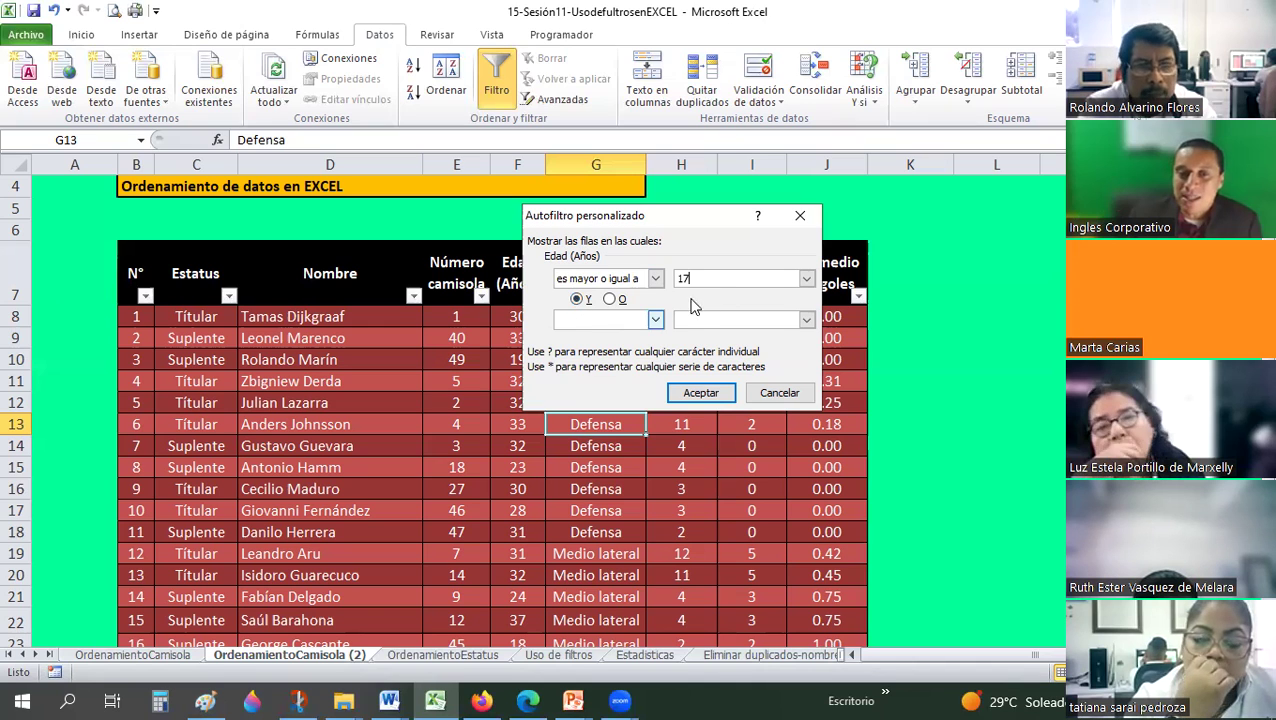
Add 'es menor o igual a' 24 as the second condition and apply, leaving 7 of 28.
{"action": "left_click", "coordinate": [655, 319]}
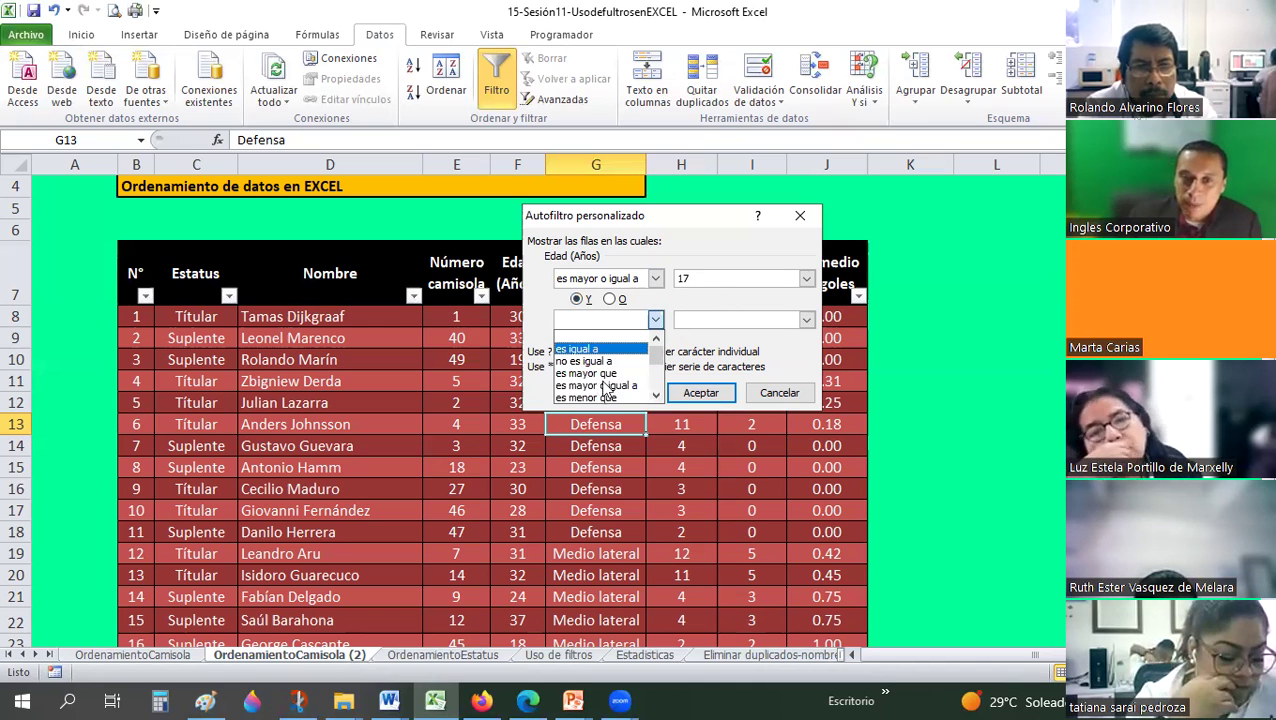
{"action": "scroll", "coordinate": [613, 398], "scroll_direction": "down", "scroll_amount": 1}
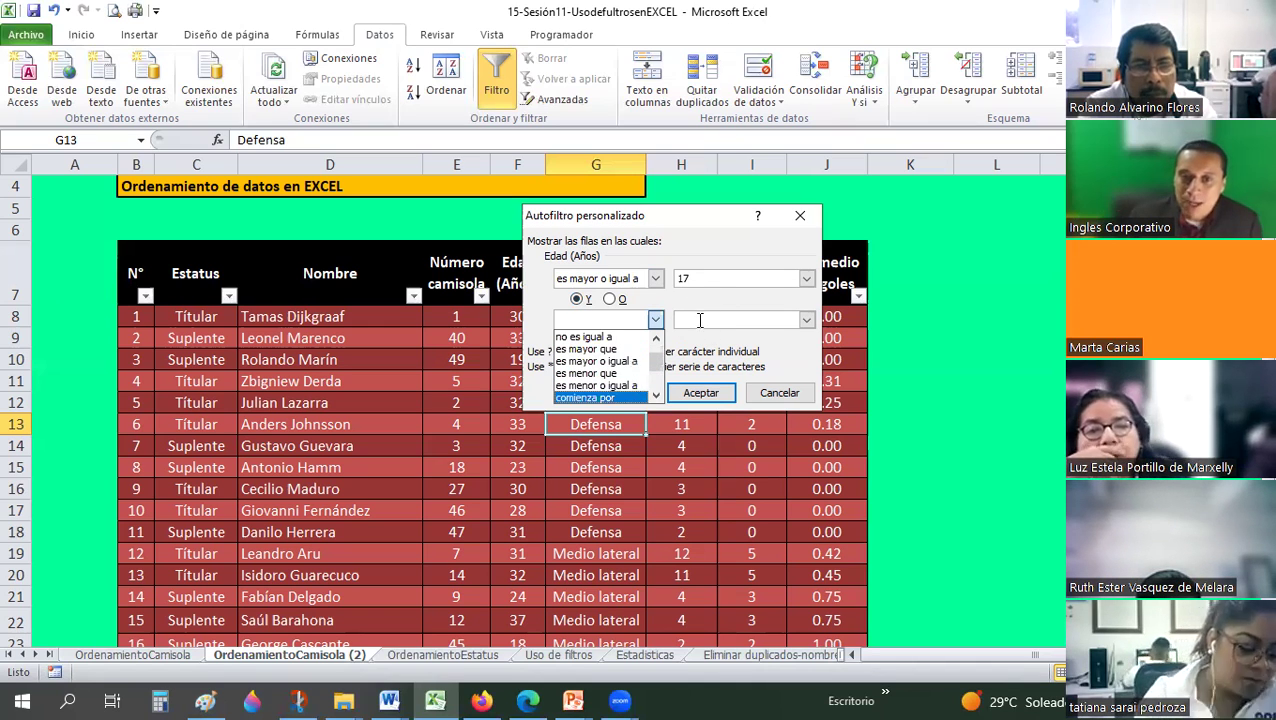
{"action": "left_click", "coordinate": [600, 397]}
{"action": "left_click", "coordinate": [700, 320]}
{"action": "type", "text": "24"}
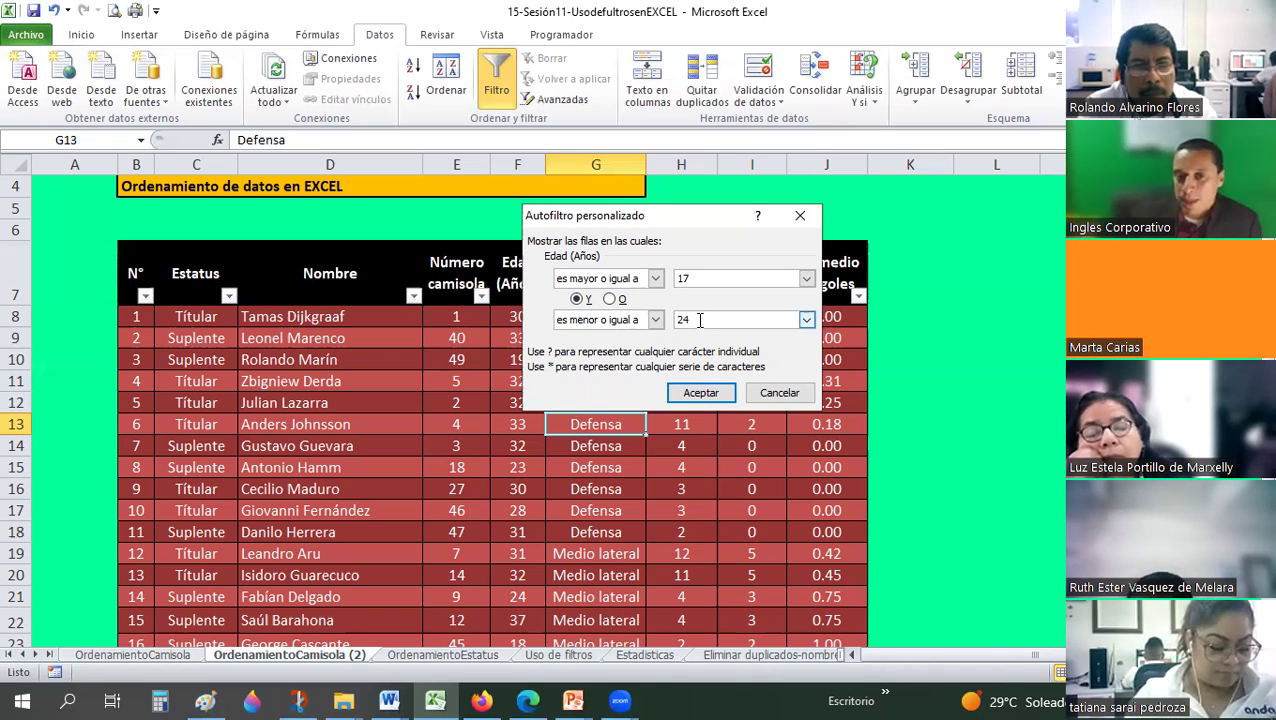
{"action": "left_click", "coordinate": [700, 393]}
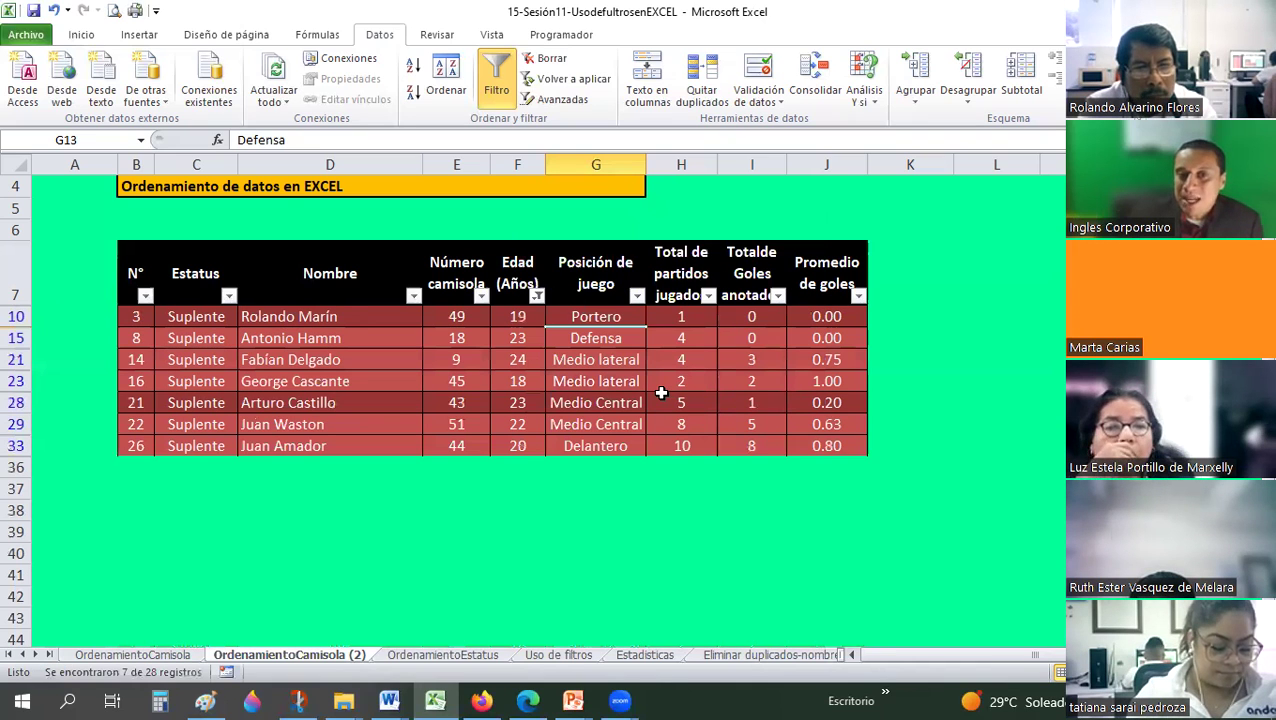
Choose Borrar filtro de 'Edad (Años)' so all 28 players are listed.
{"action": "scroll", "coordinate": [661, 393], "scroll_direction": "down", "scroll_amount": 1}
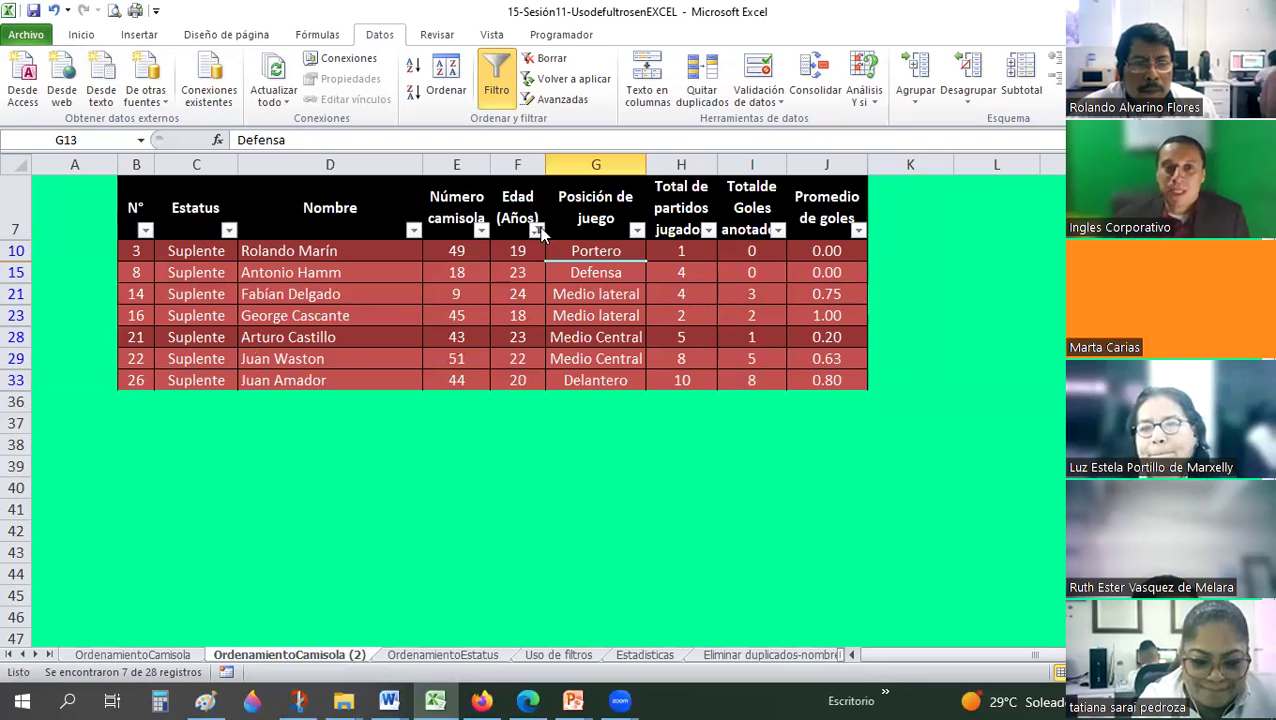
{"action": "left_click", "coordinate": [537, 230]}
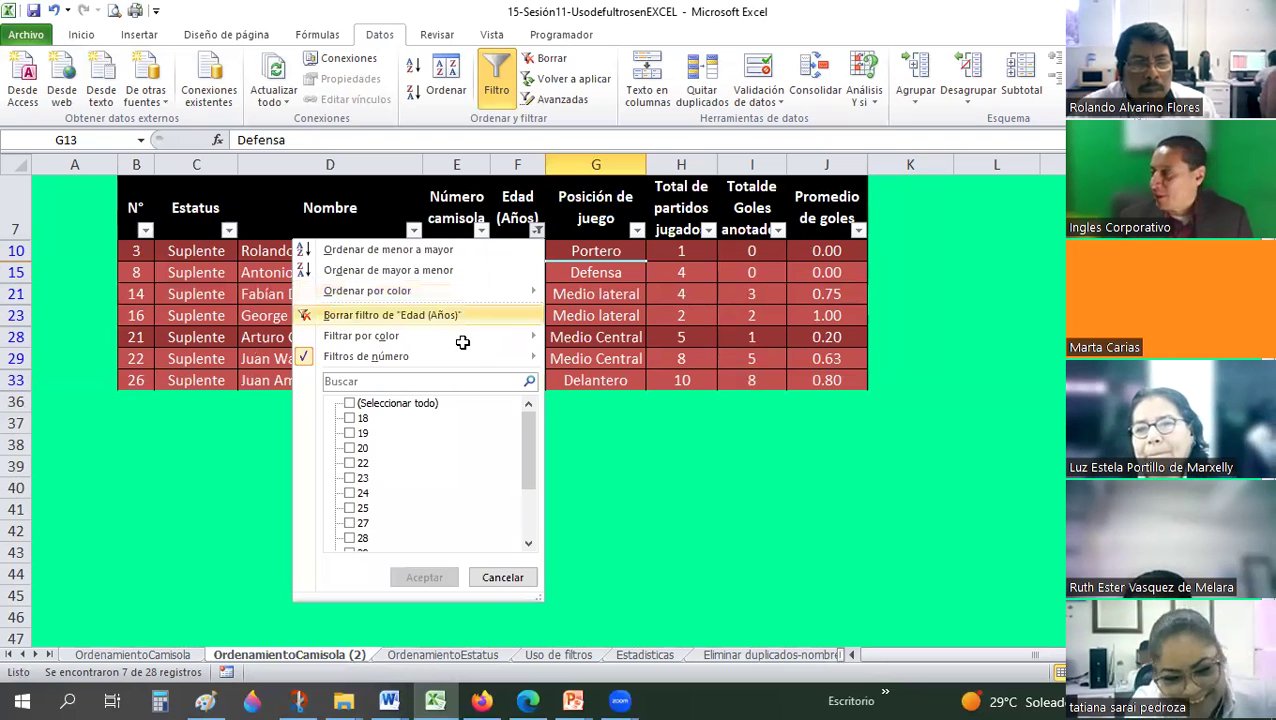
{"action": "left_click", "coordinate": [338, 315]}
{"action": "left_click", "coordinate": [462, 342]}
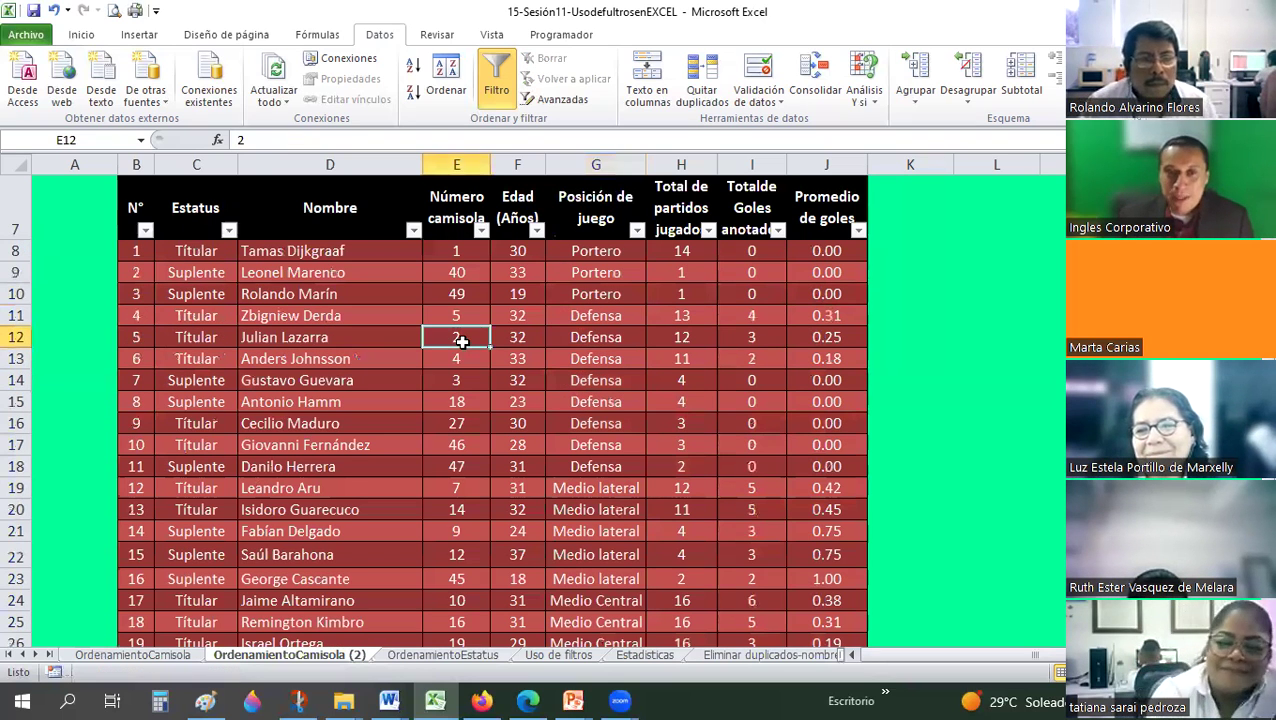
{"action": "left_click", "coordinate": [525, 312]}
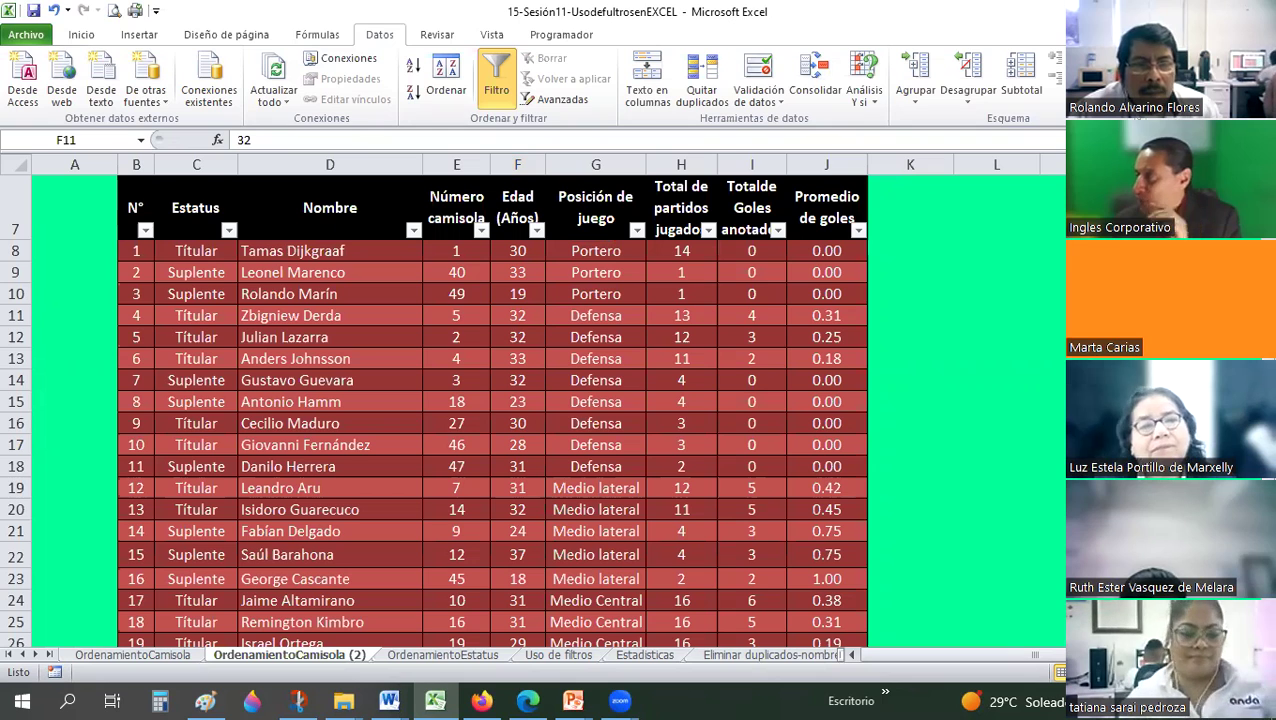
Go to the OrdenamientoCamisola sheet, cancel Mover o copiar, and open the Edad (Años) filter.
{"action": "left_click", "coordinate": [133, 655]}
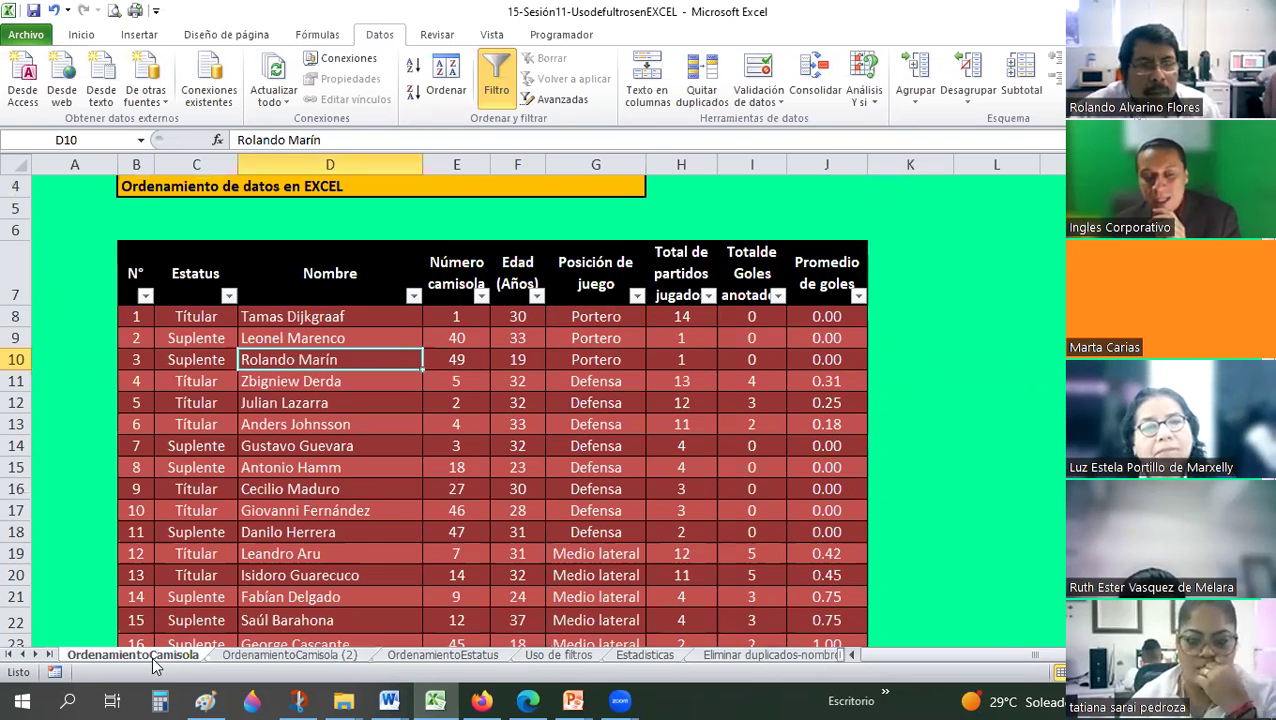
{"action": "right_click", "coordinate": [152, 656]}
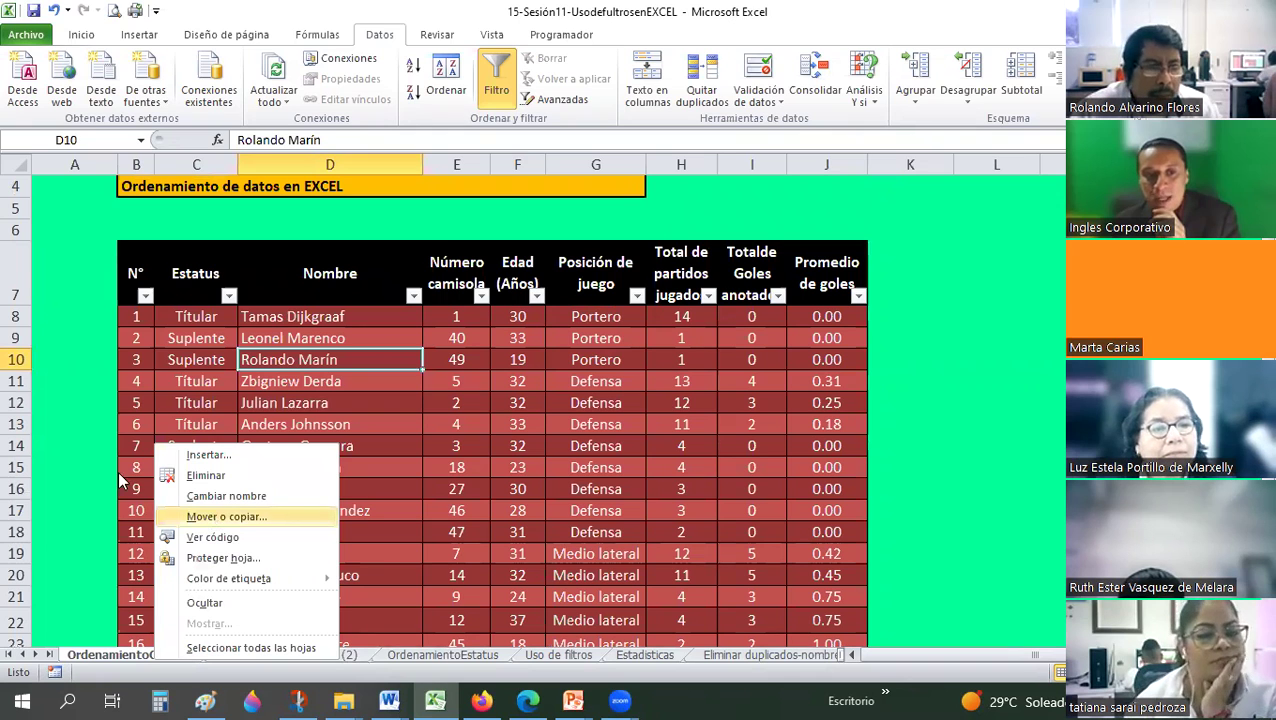
{"action": "key", "text": "Return"}
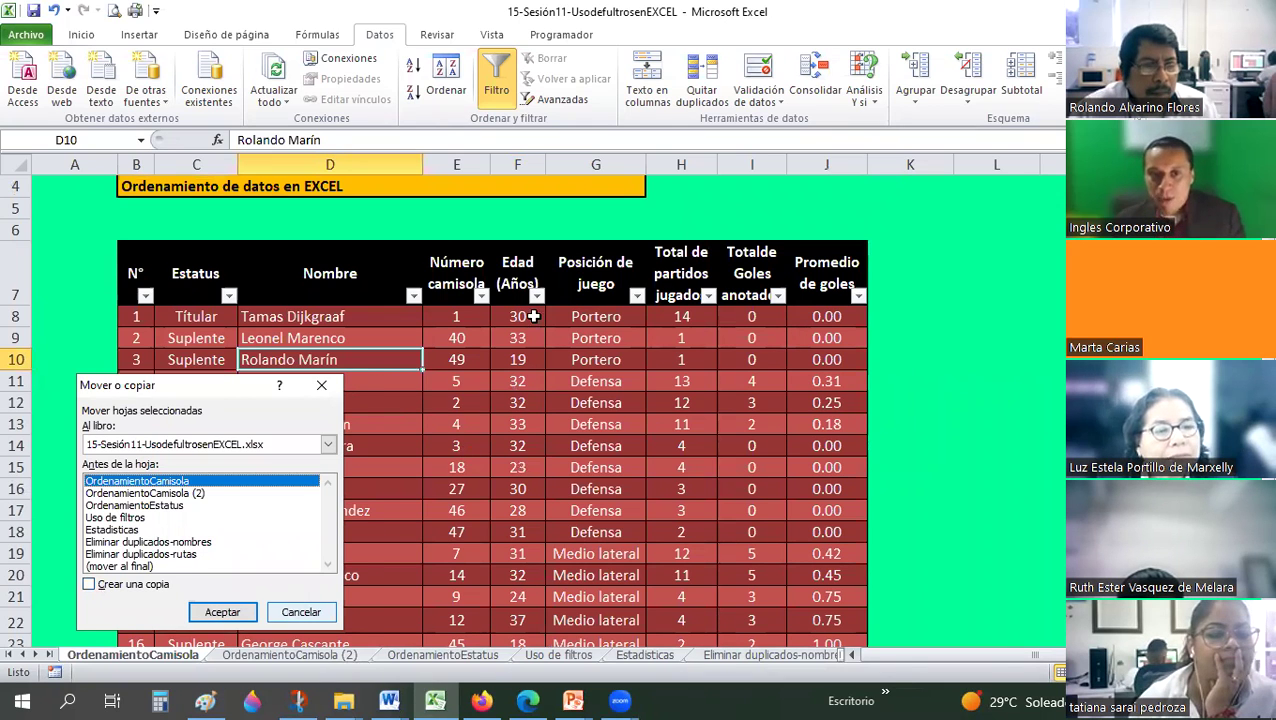
{"action": "key", "text": "Escape"}
{"action": "left_click", "coordinate": [517, 402]}
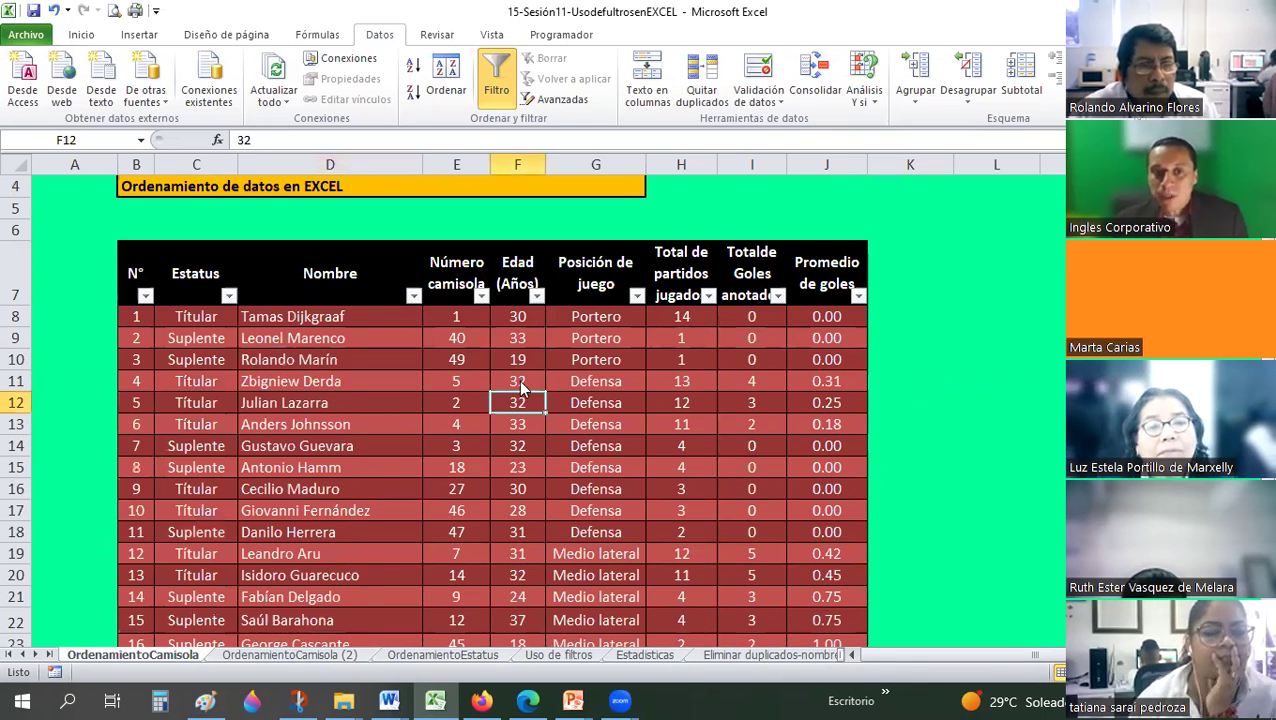
{"action": "left_click", "coordinate": [537, 296]}
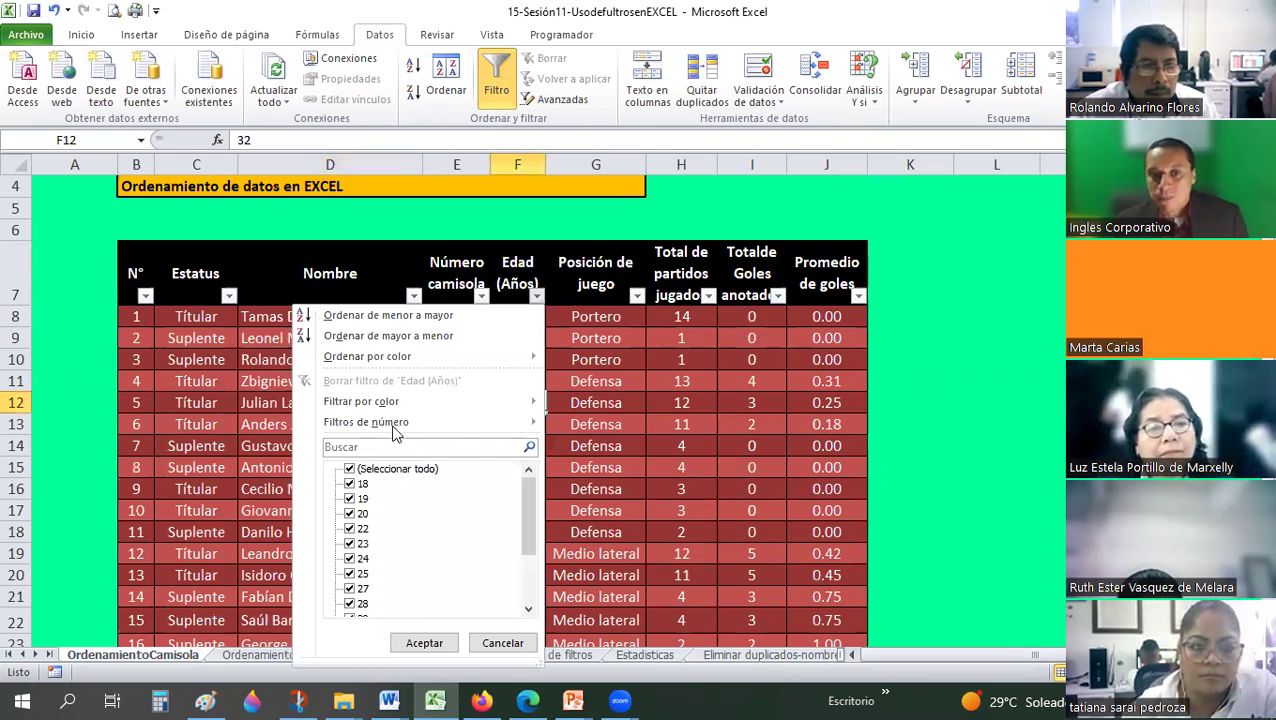
Start a Mayor o igual que age filter with 'es mayor o igual a' 17.
{"action": "mouse_move", "coordinate": [498, 425]}
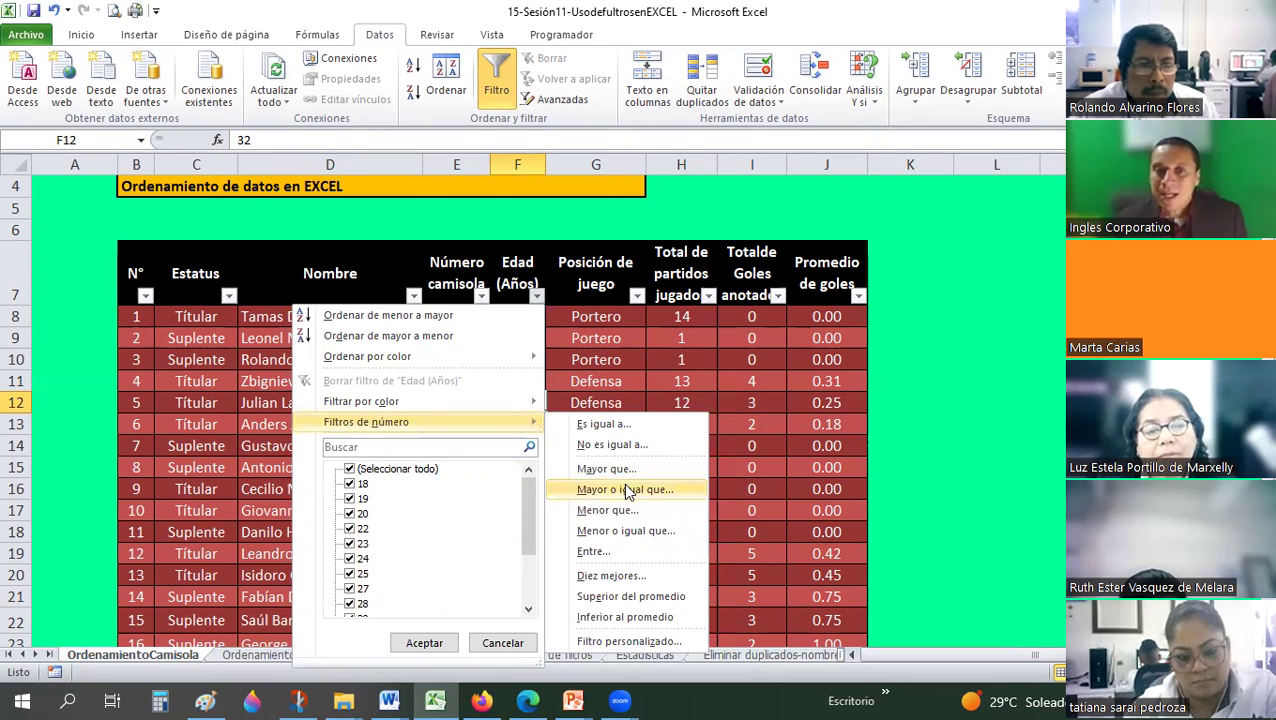
{"action": "left_click", "coordinate": [627, 491]}
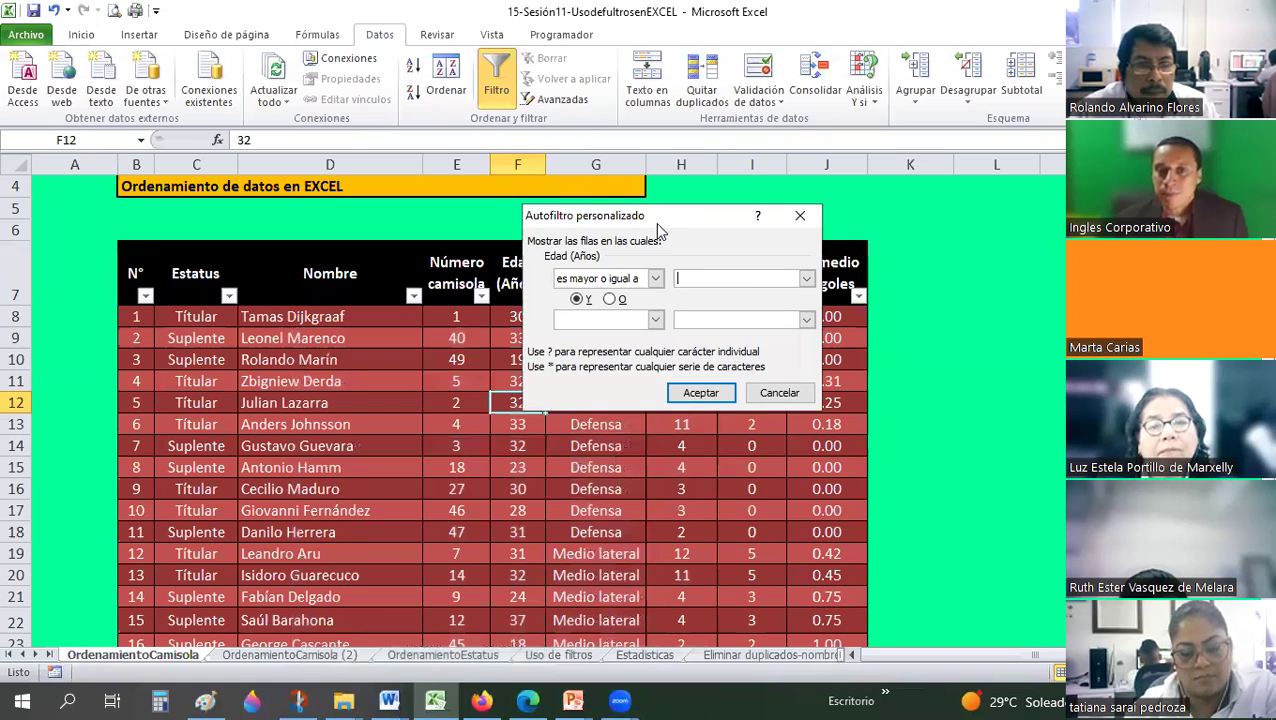
{"action": "left_click", "coordinate": [761, 173]}
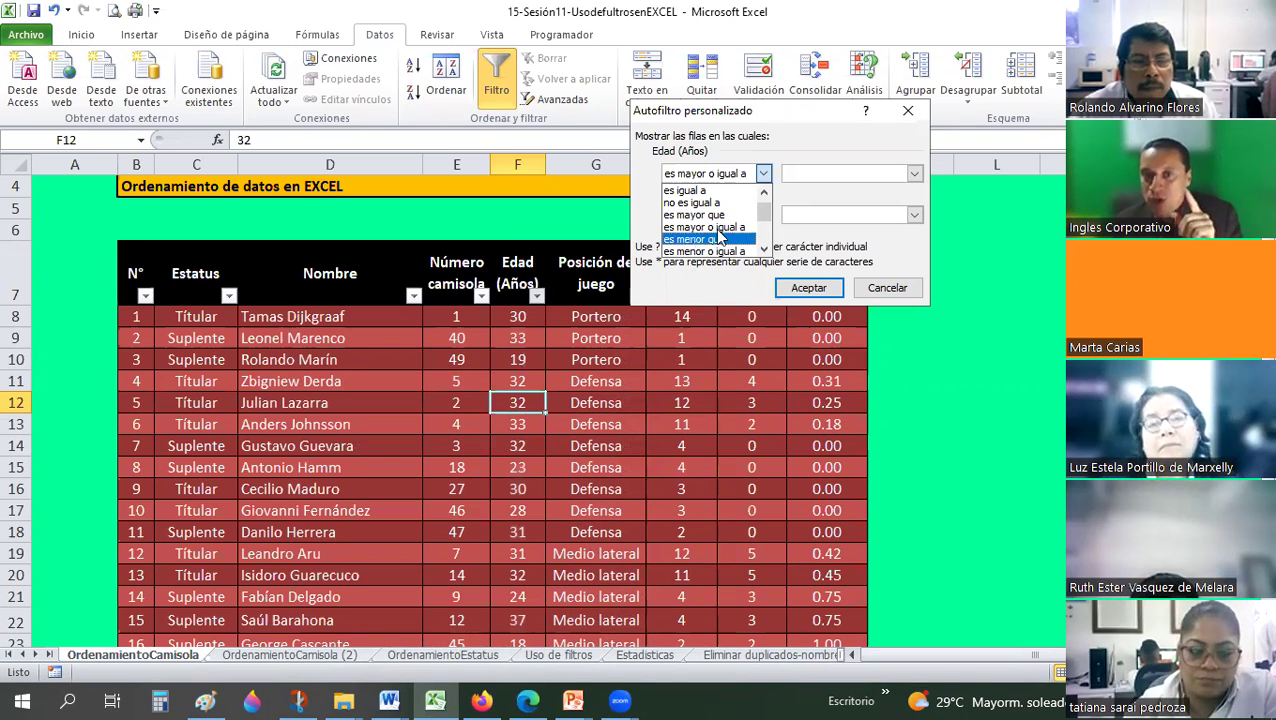
{"action": "left_click", "coordinate": [705, 227]}
{"action": "left_click", "coordinate": [791, 175]}
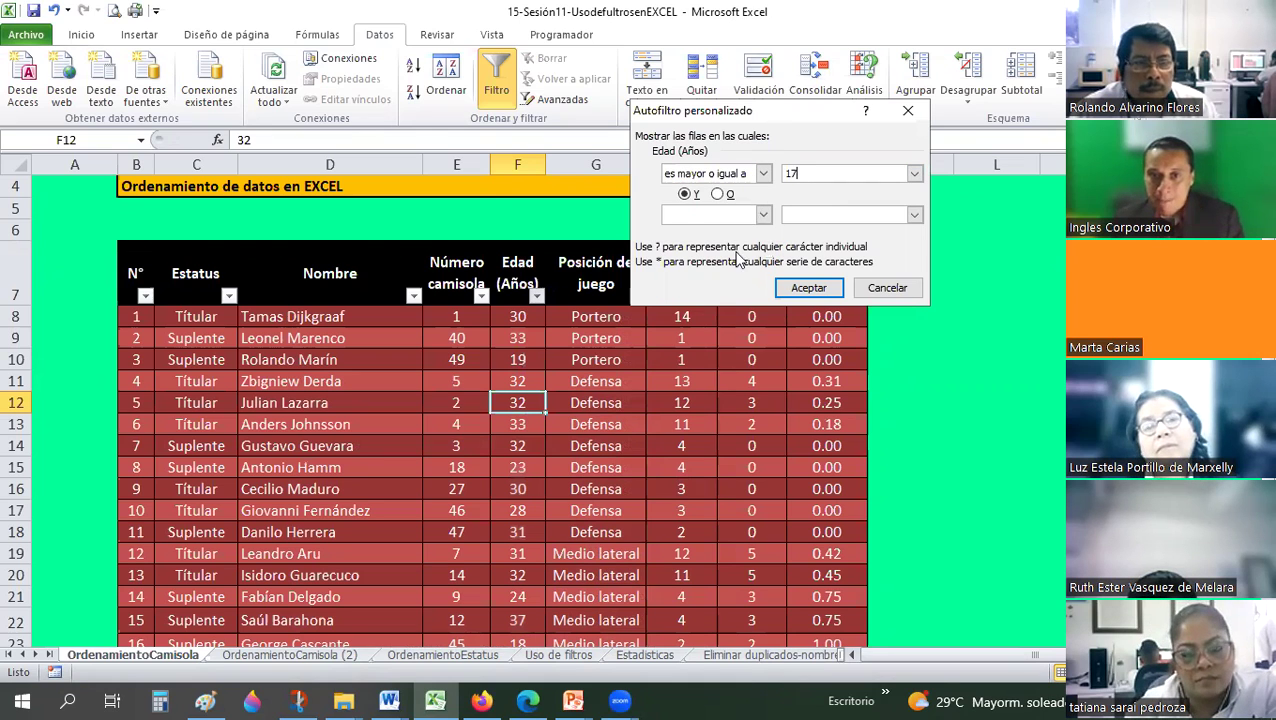
Add 'es menor o igual a' 24 as the second condition and apply, showing 7 of 28.
{"action": "key", "text": "Tab"}
{"action": "key", "text": "Tab"}
{"action": "key", "text": "alt+Down"}
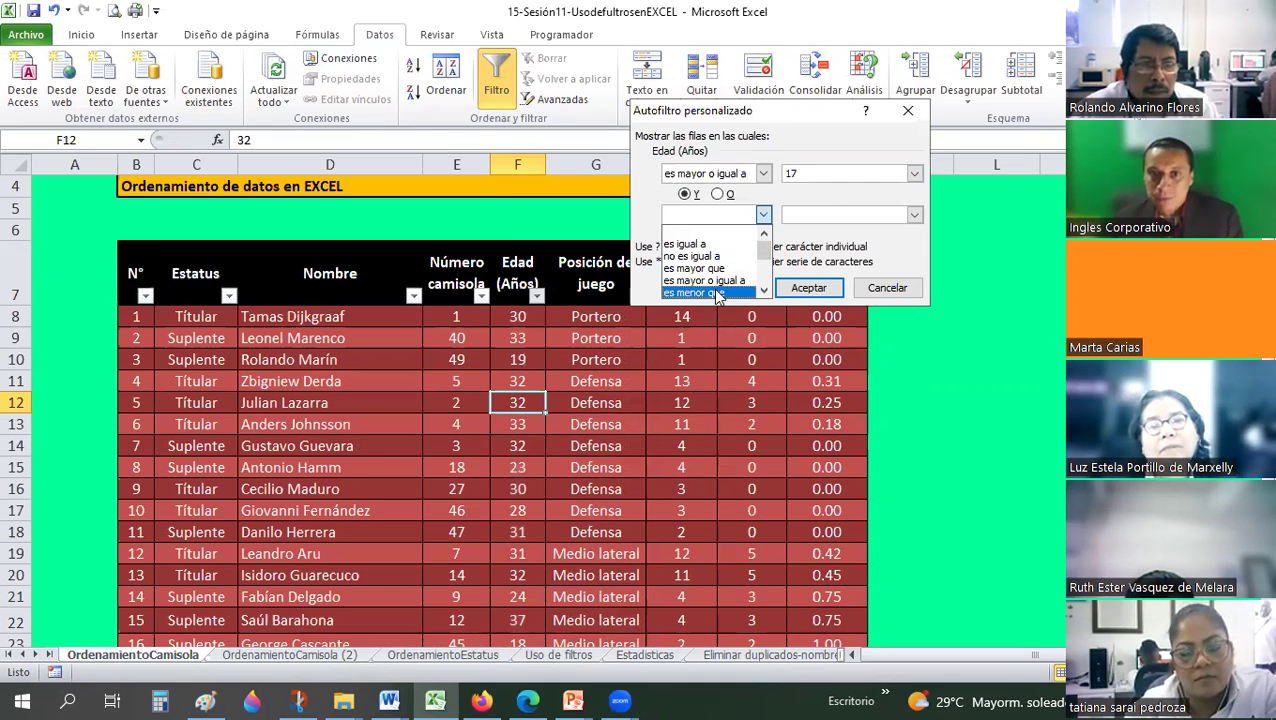
{"action": "scroll", "coordinate": [716, 290], "scroll_direction": "down", "scroll_amount": 1}
{"action": "left_click", "coordinate": [716, 283]}
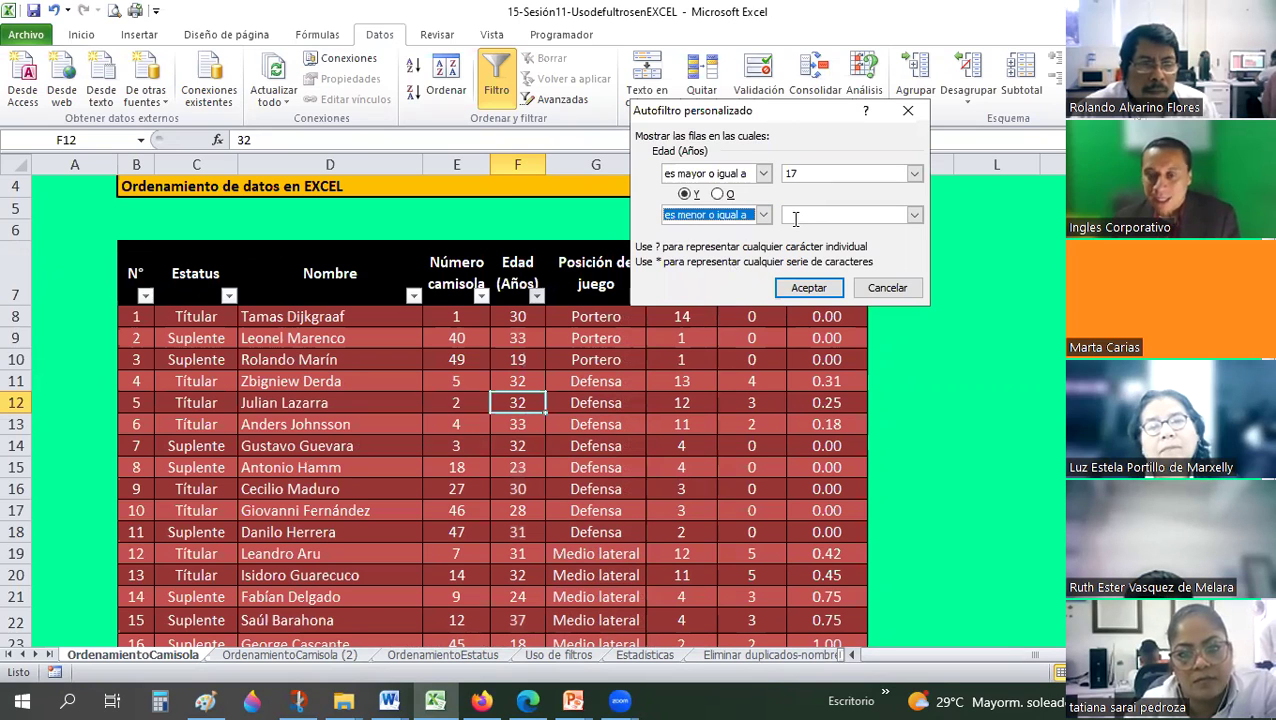
{"action": "left_click", "coordinate": [791, 216]}
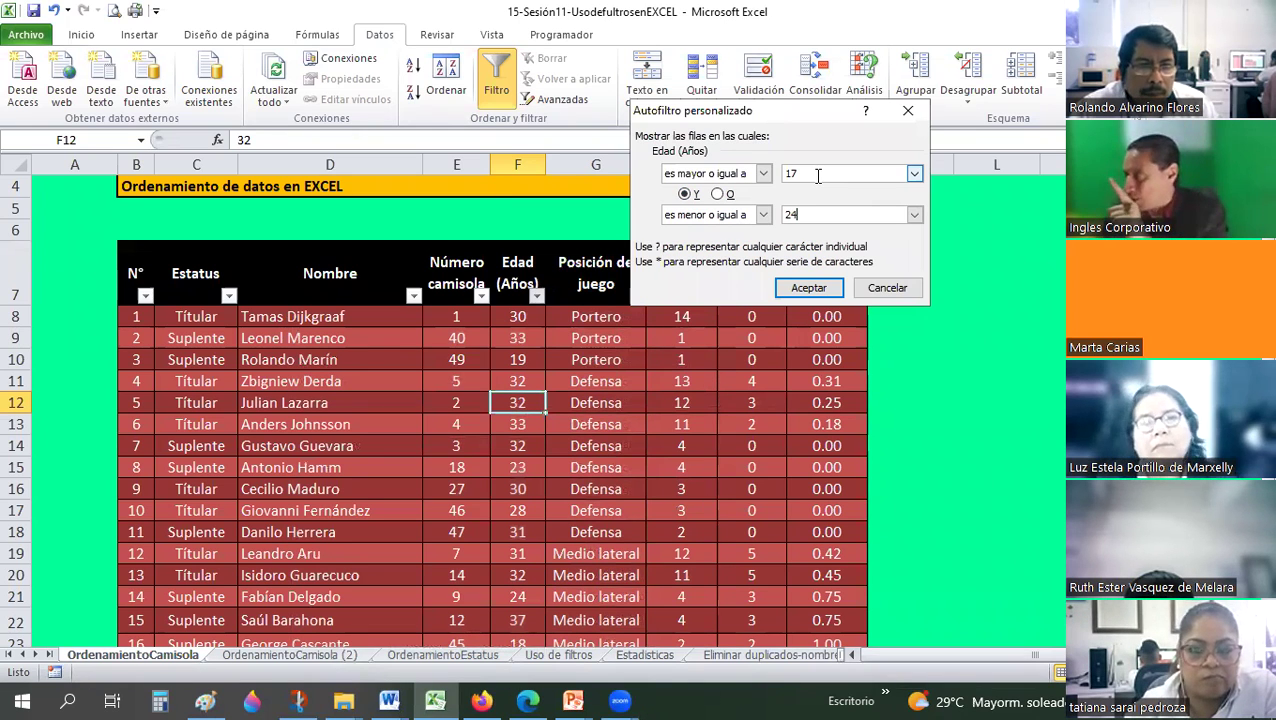
{"action": "left_click", "coordinate": [810, 288]}
{"action": "left_click_drag", "start_coordinate": [510, 317], "coordinate": [532, 441]}
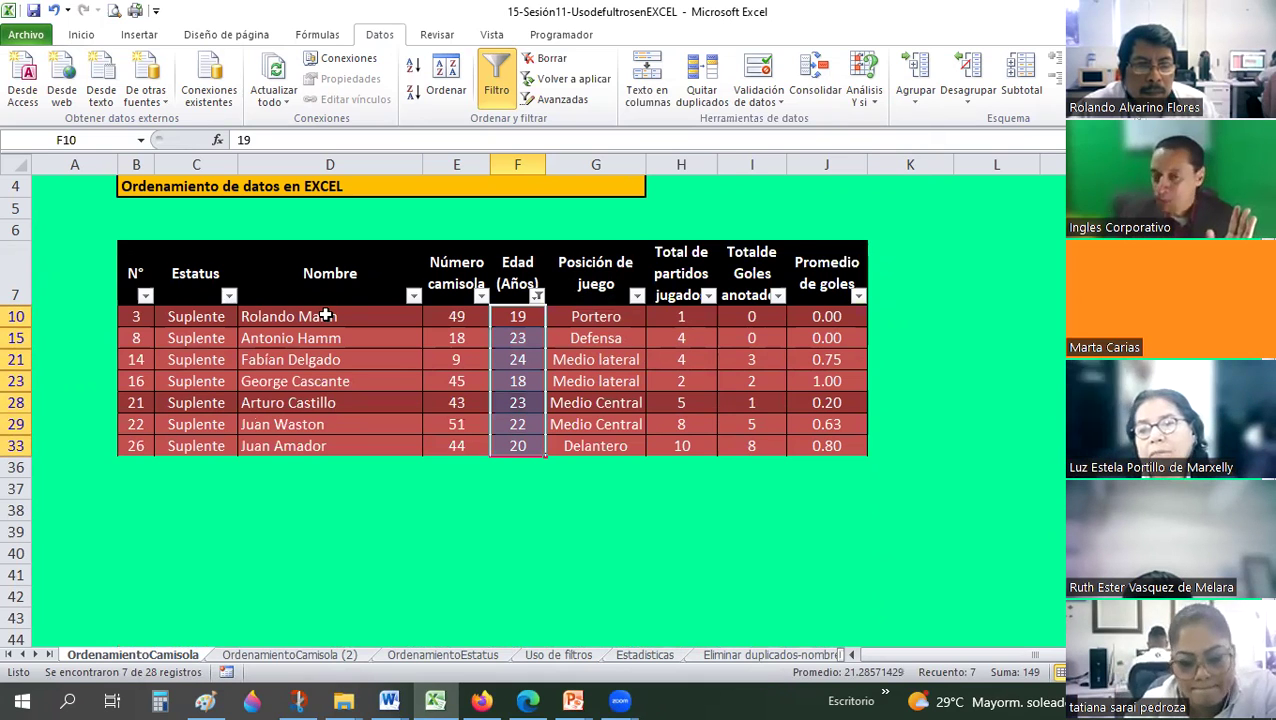
Clear the Edad (Años) filter to show every player.
{"action": "left_click", "coordinate": [520, 402]}
{"action": "left_click", "coordinate": [537, 295]}
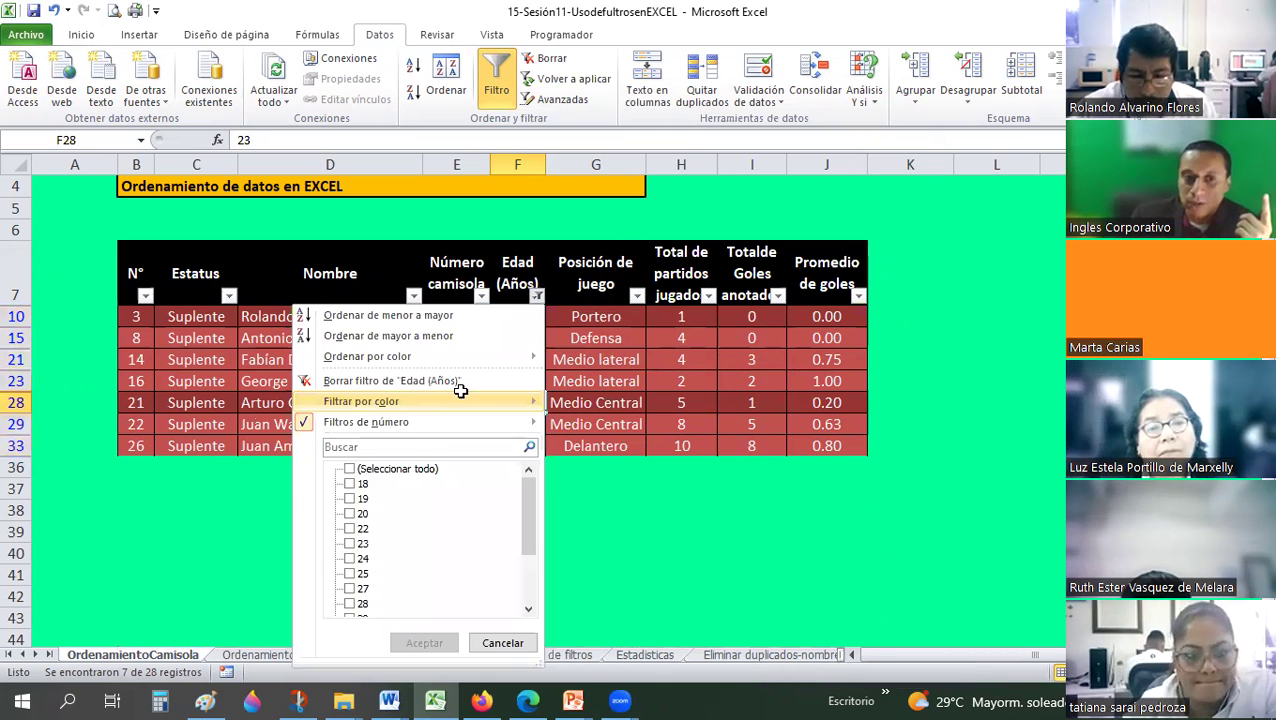
{"action": "left_click", "coordinate": [440, 378]}
Browse the Nombre and Edad (Años) filter menus without applying anything.
{"action": "left_click", "coordinate": [413, 296]}
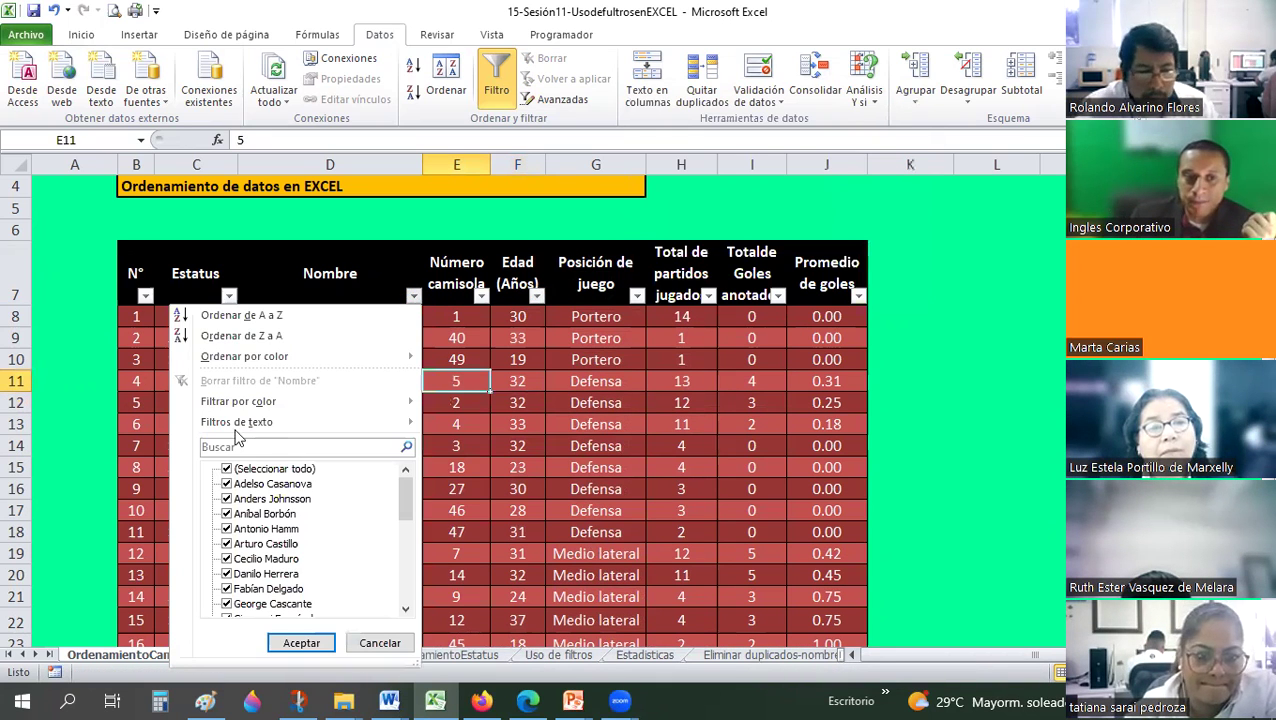
{"action": "mouse_move", "coordinate": [240, 424]}
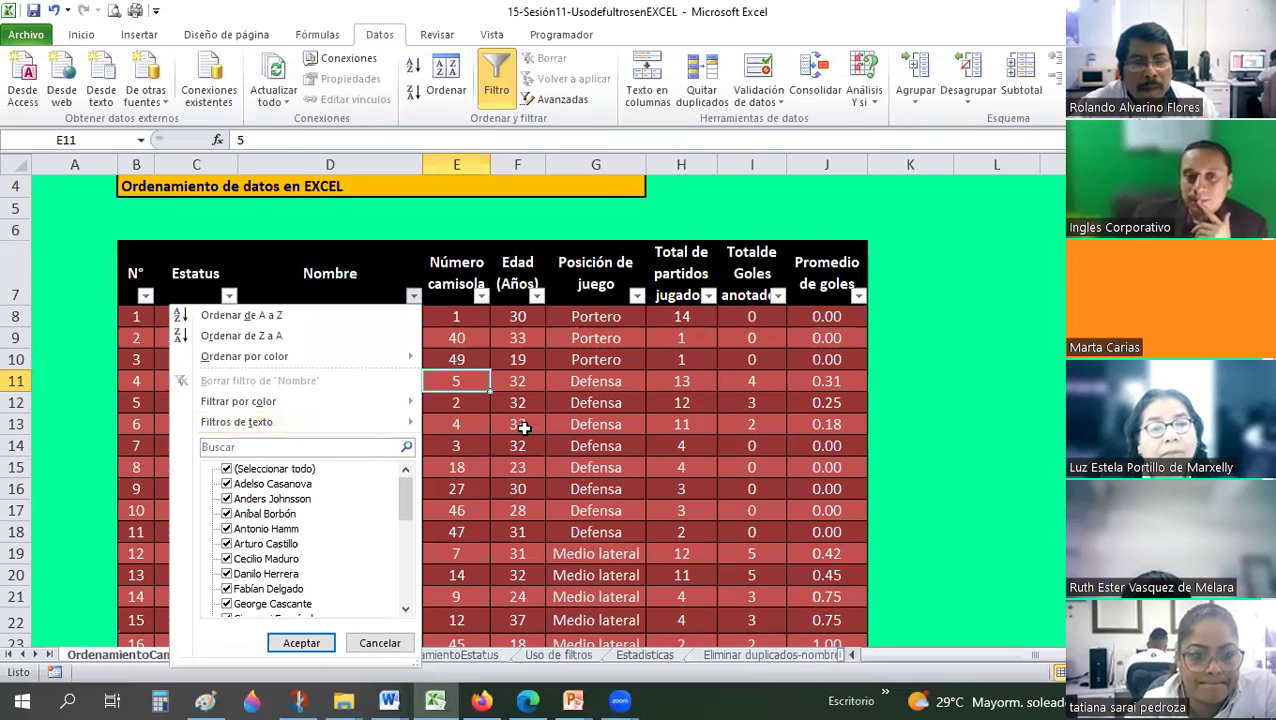
{"action": "key", "text": "Escape"}
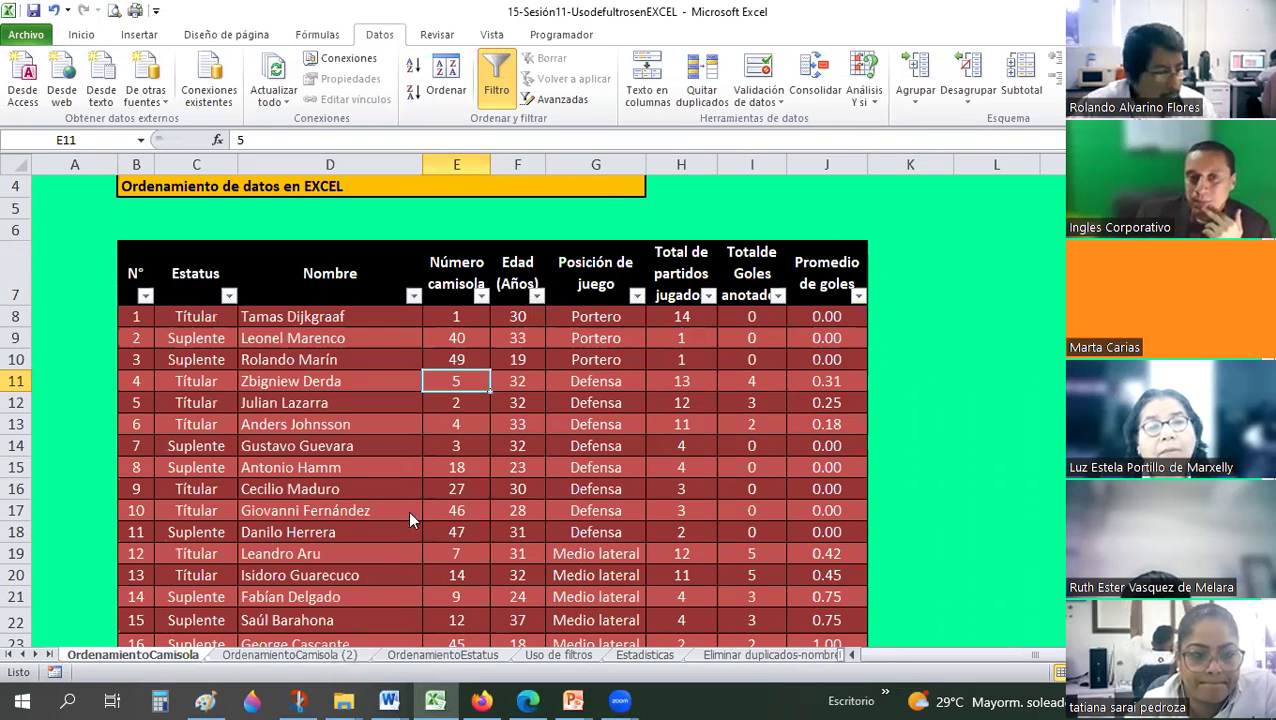
{"action": "left_click", "coordinate": [536, 295]}
{"action": "mouse_move", "coordinate": [458, 422]}
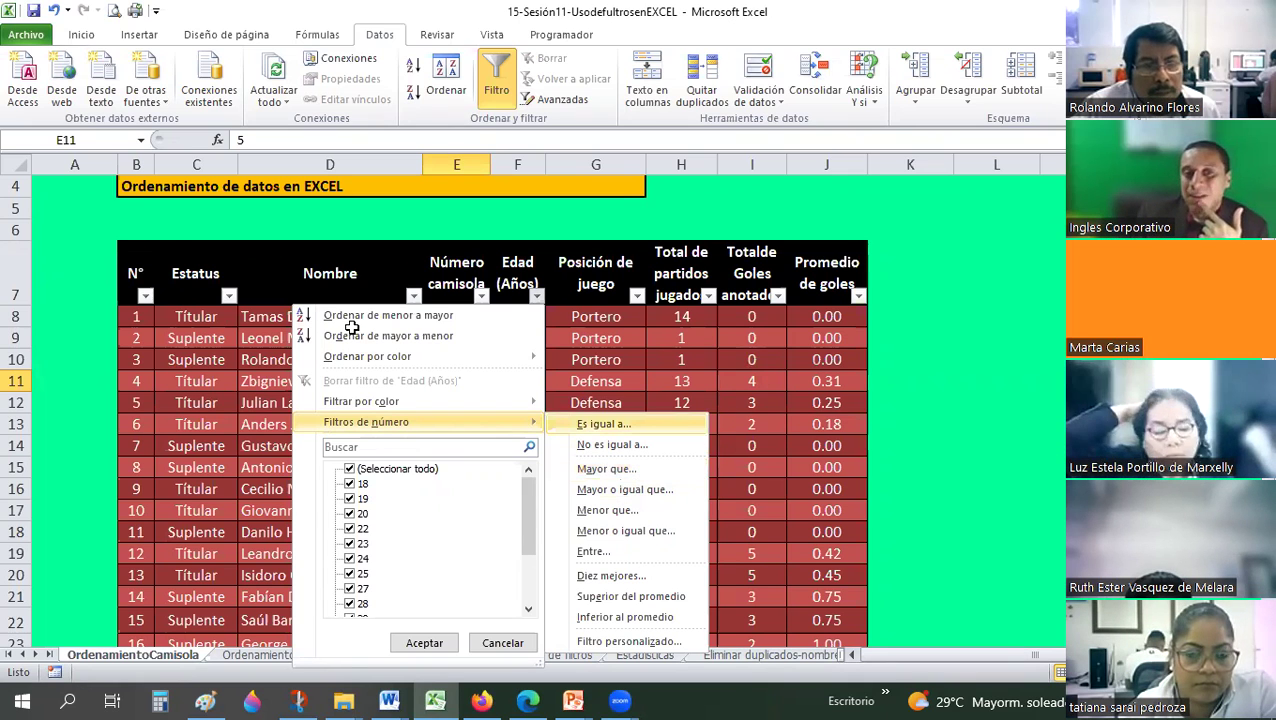
{"action": "left_click", "coordinate": [750, 362]}
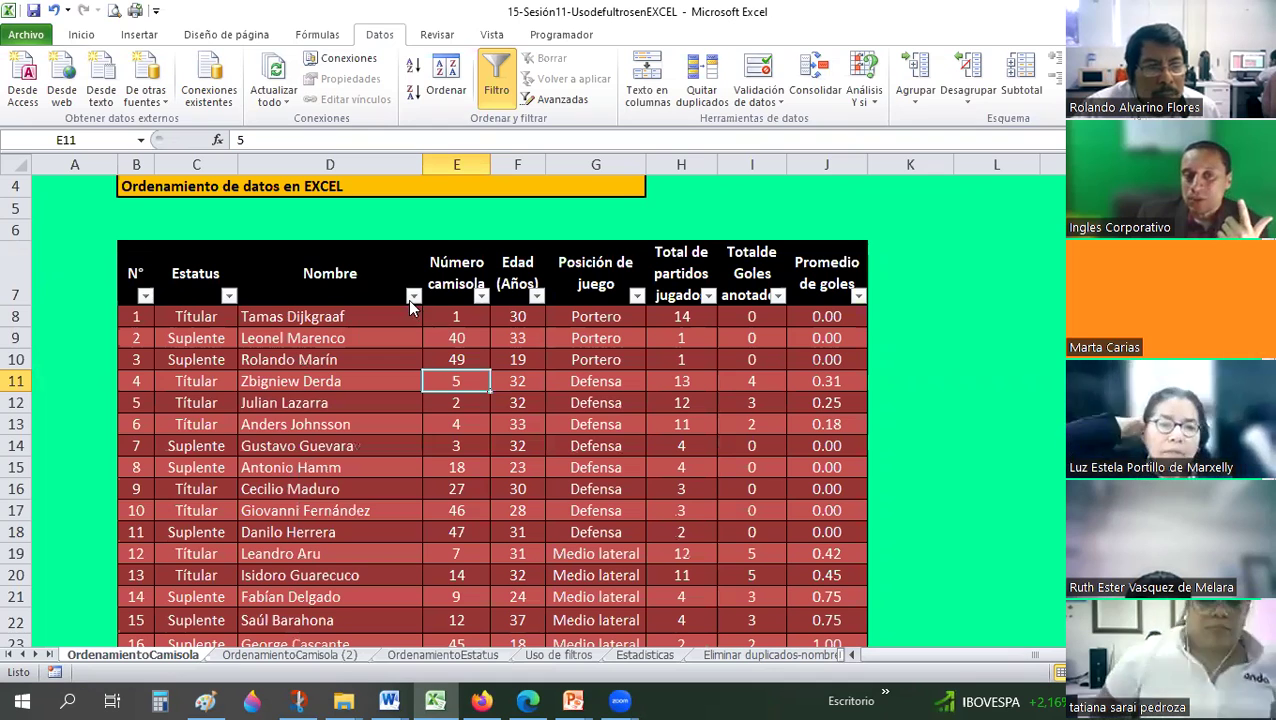
Choose Filtros de texto > Contiene on Nombre and set the conditions to join with O.
{"action": "left_click", "coordinate": [413, 296]}
{"action": "mouse_move", "coordinate": [350, 423]}
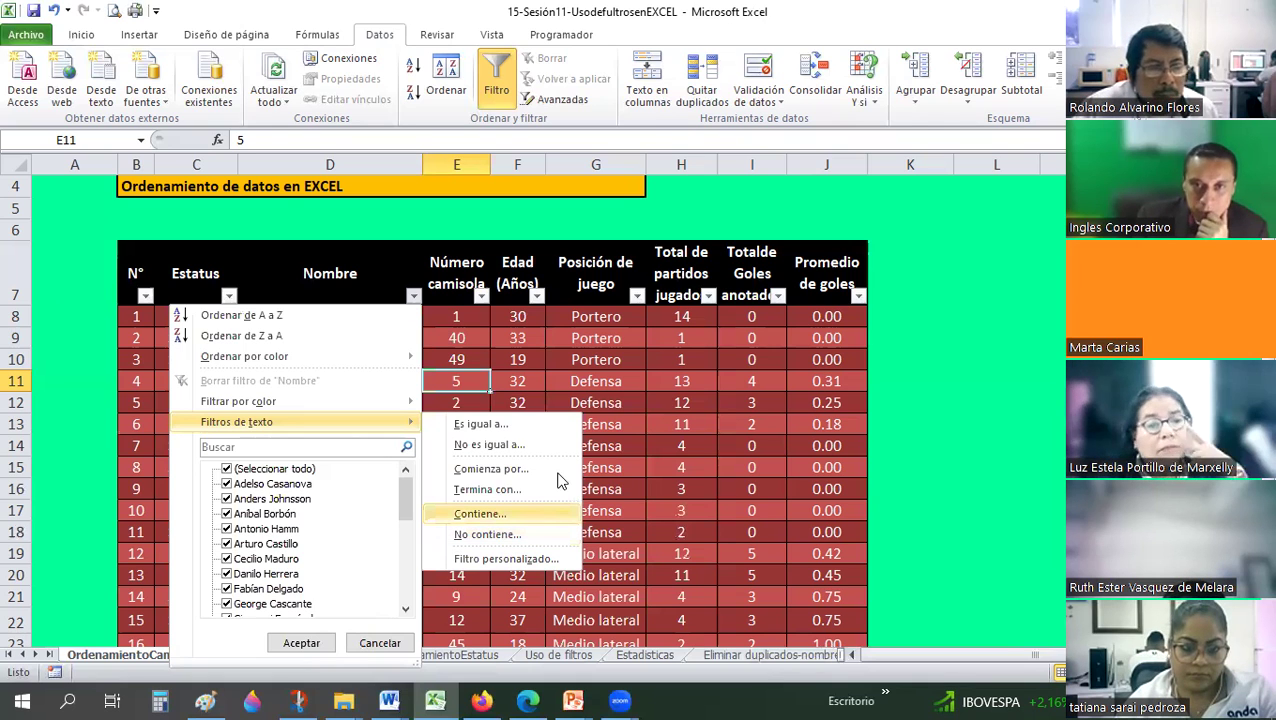
{"action": "left_click", "coordinate": [480, 513]}
{"action": "left_click", "coordinate": [712, 194]}
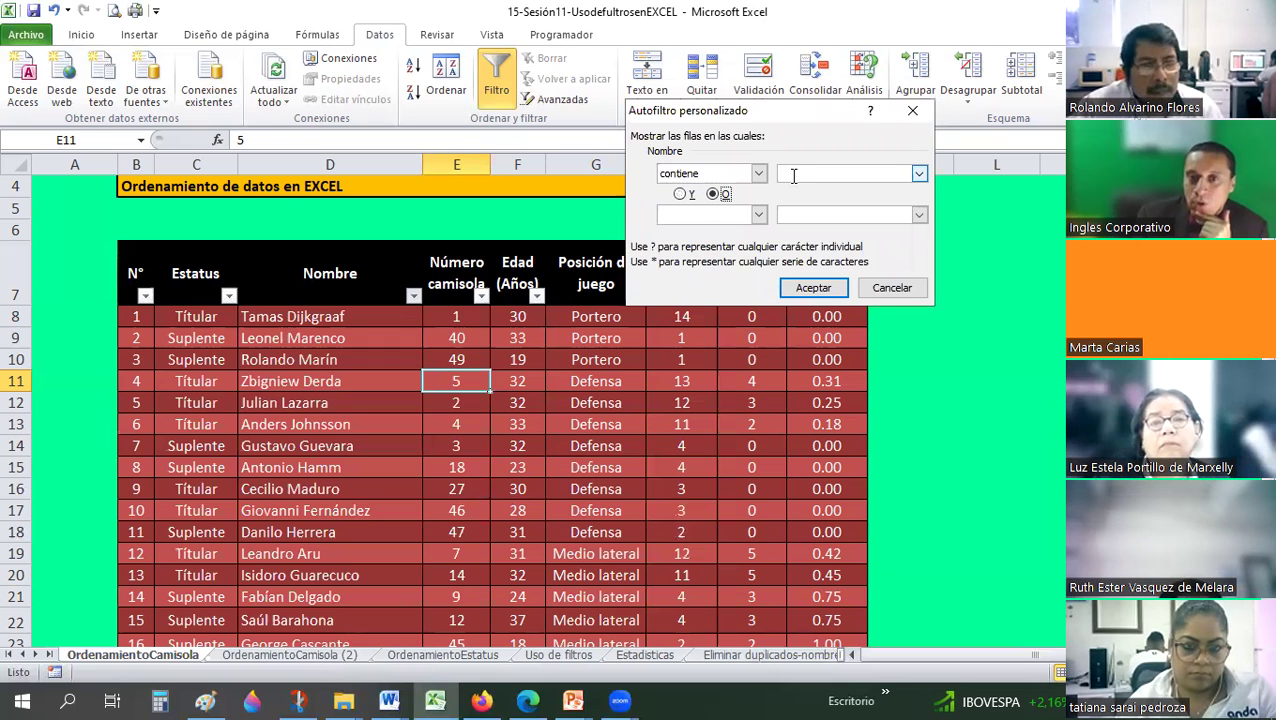
Set the first Nombre condition to 'comienza por' A.
{"action": "left_click", "coordinate": [760, 175]}
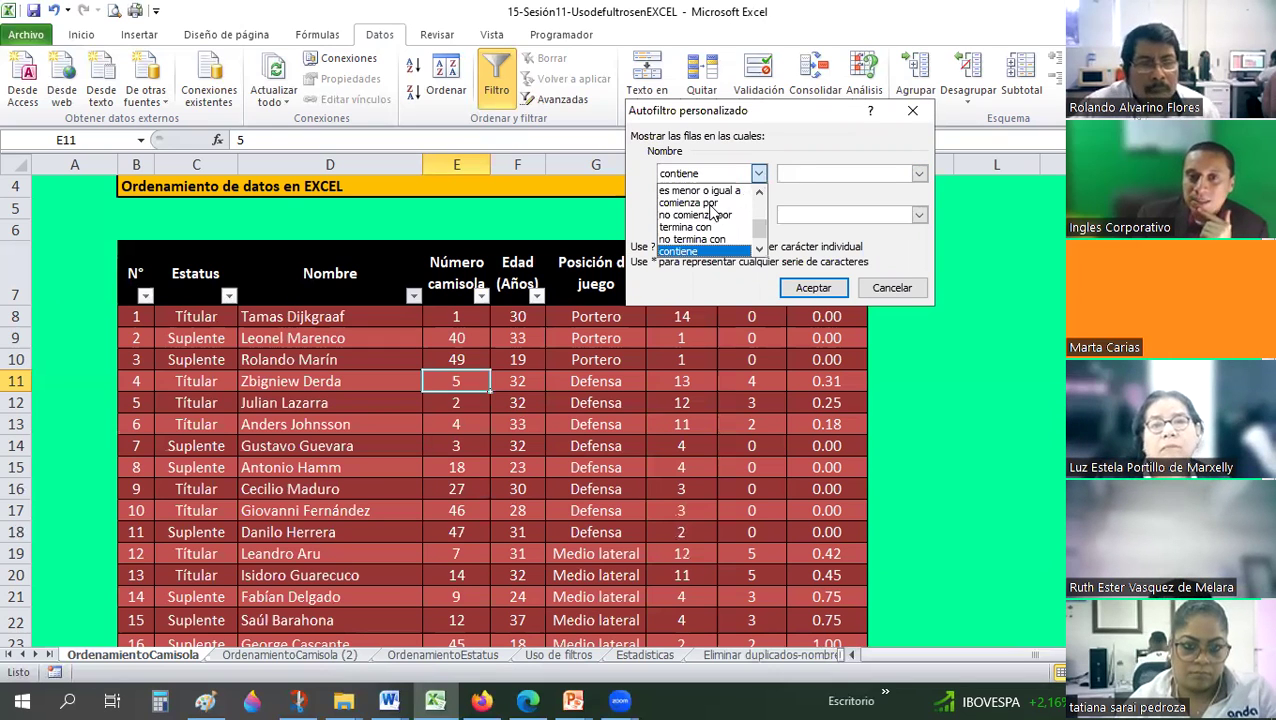
{"action": "left_click", "coordinate": [795, 176]}
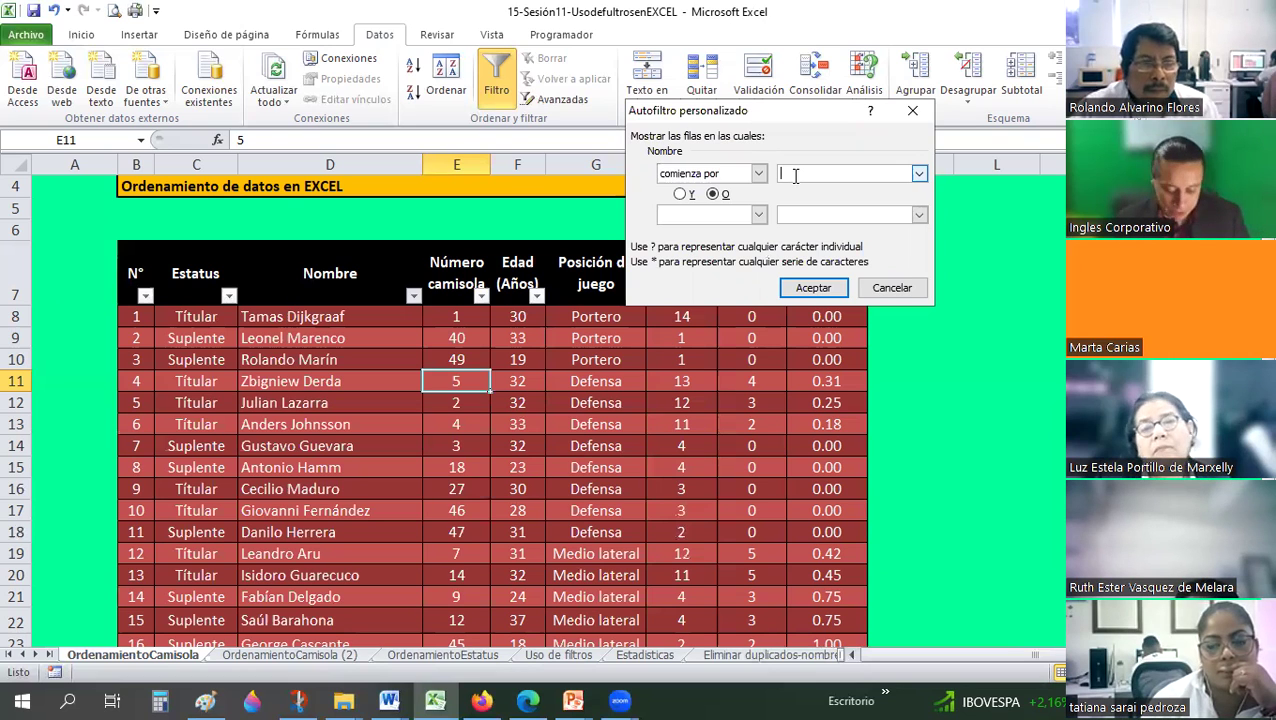
{"action": "type", "text": "A"}
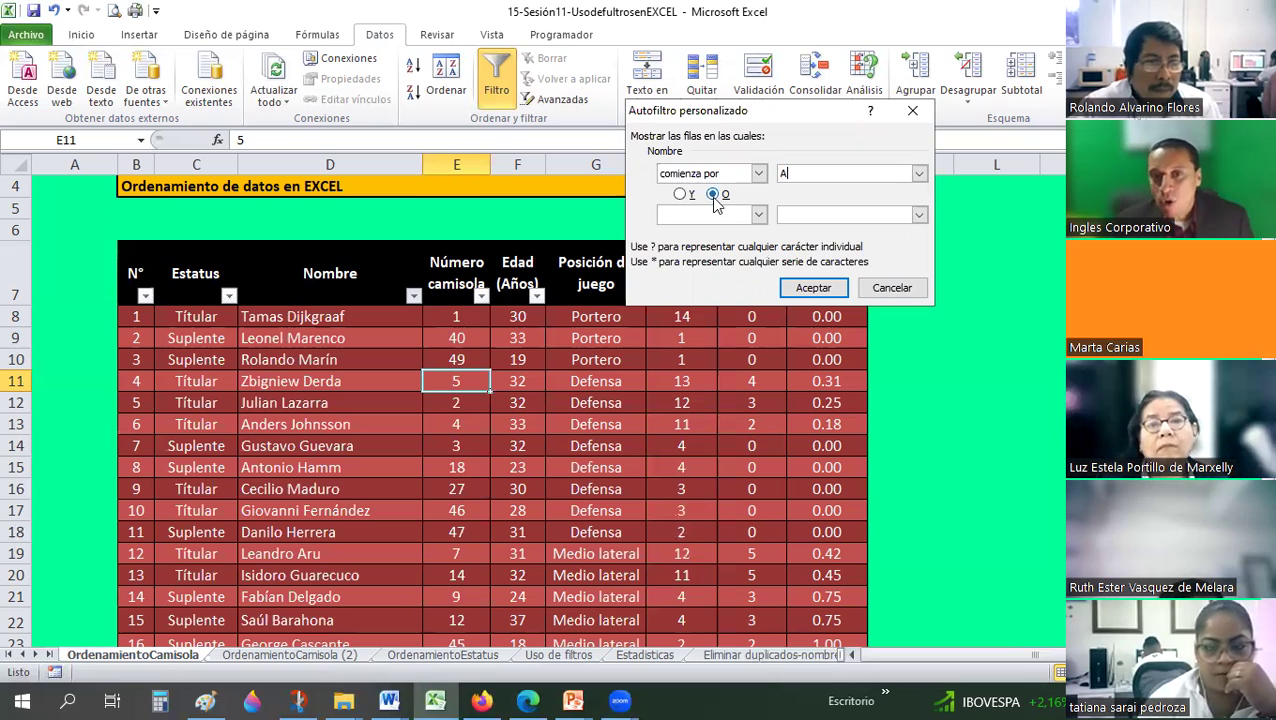
Set the second condition to 'comienza por' F and apply, leaving 6 of 28 players.
{"action": "left_click", "coordinate": [756, 215]}
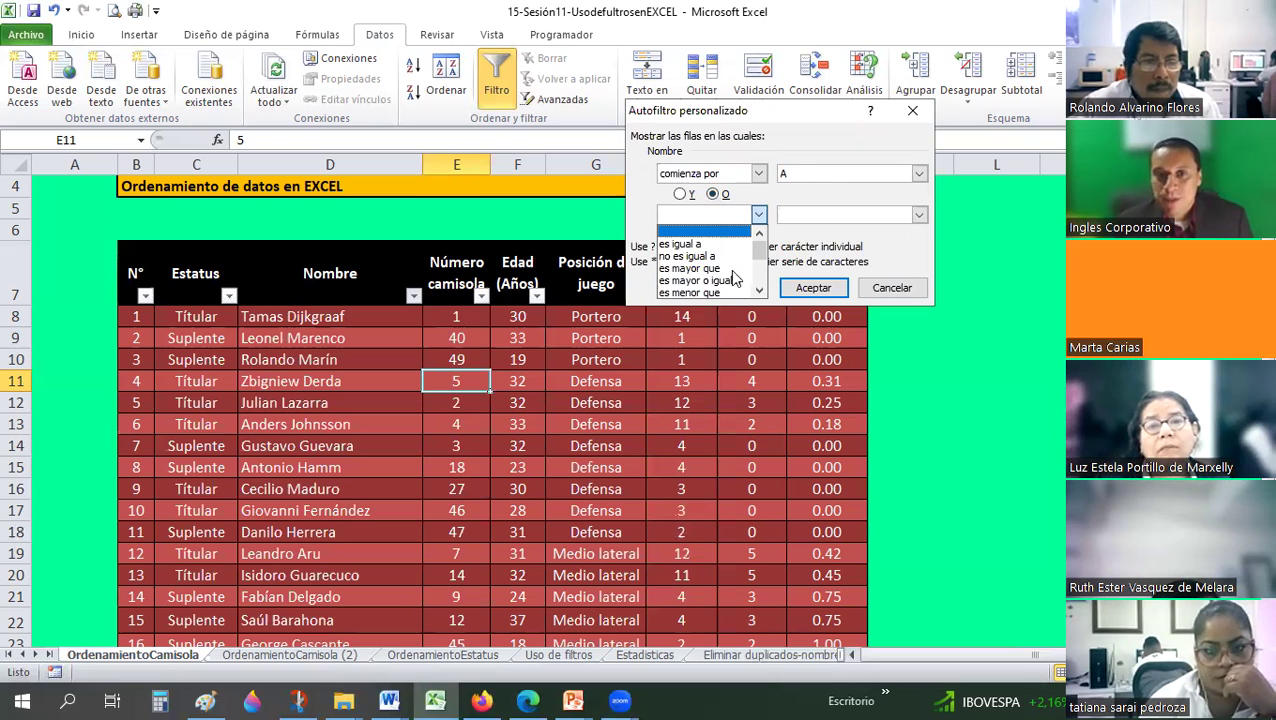
{"action": "scroll", "coordinate": [760, 276], "scroll_direction": "down", "scroll_amount": 1}
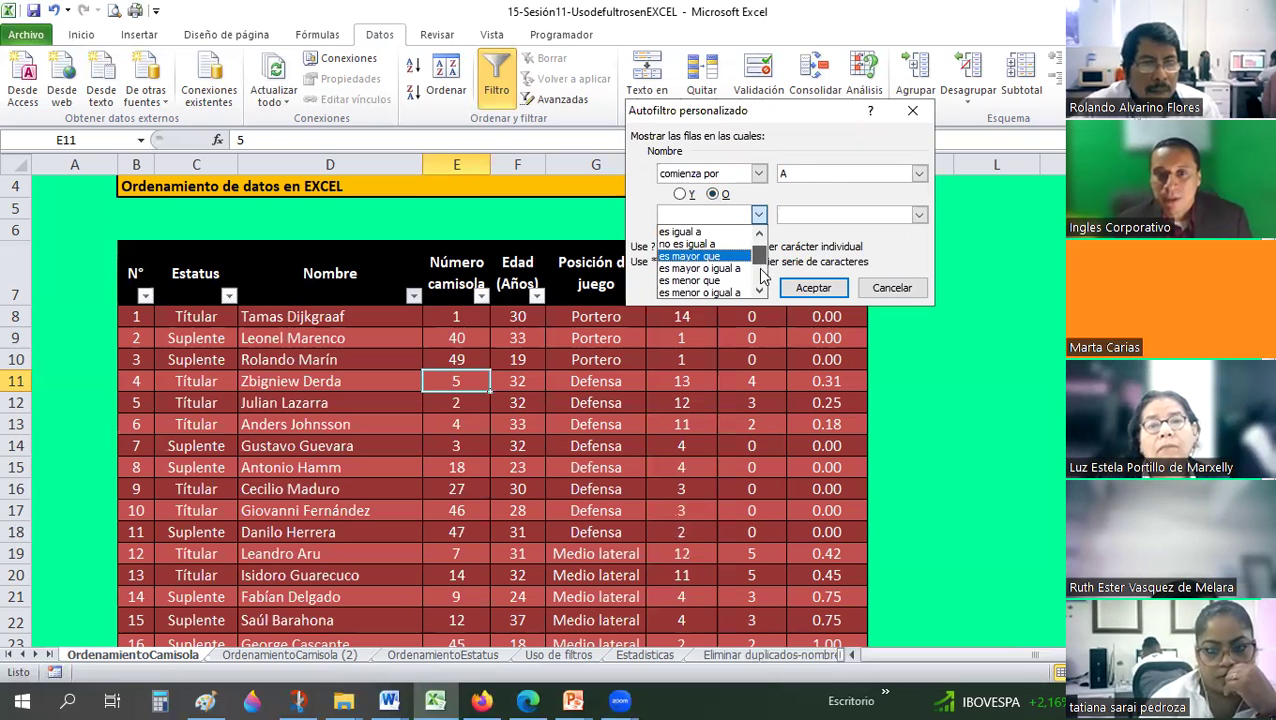
{"action": "scroll", "coordinate": [697, 268], "scroll_direction": "down", "scroll_amount": 2}
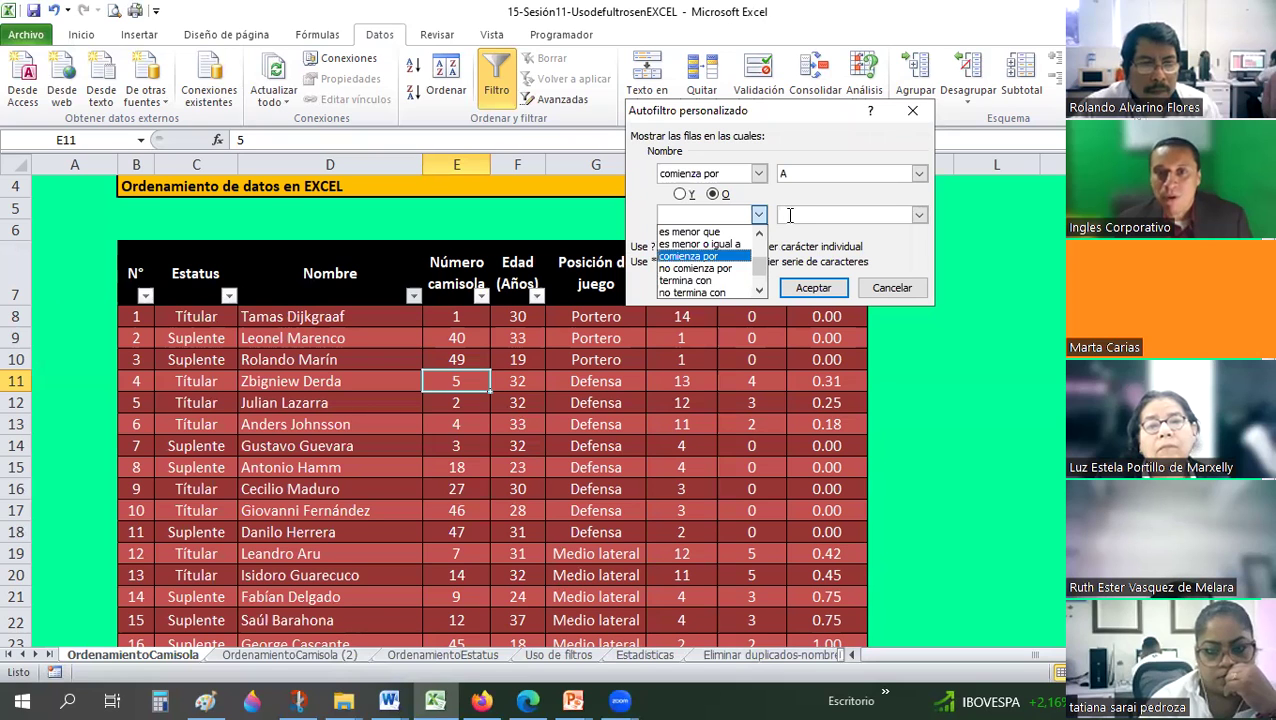
{"action": "left_click", "coordinate": [789, 215]}
{"action": "type", "text": "F"}
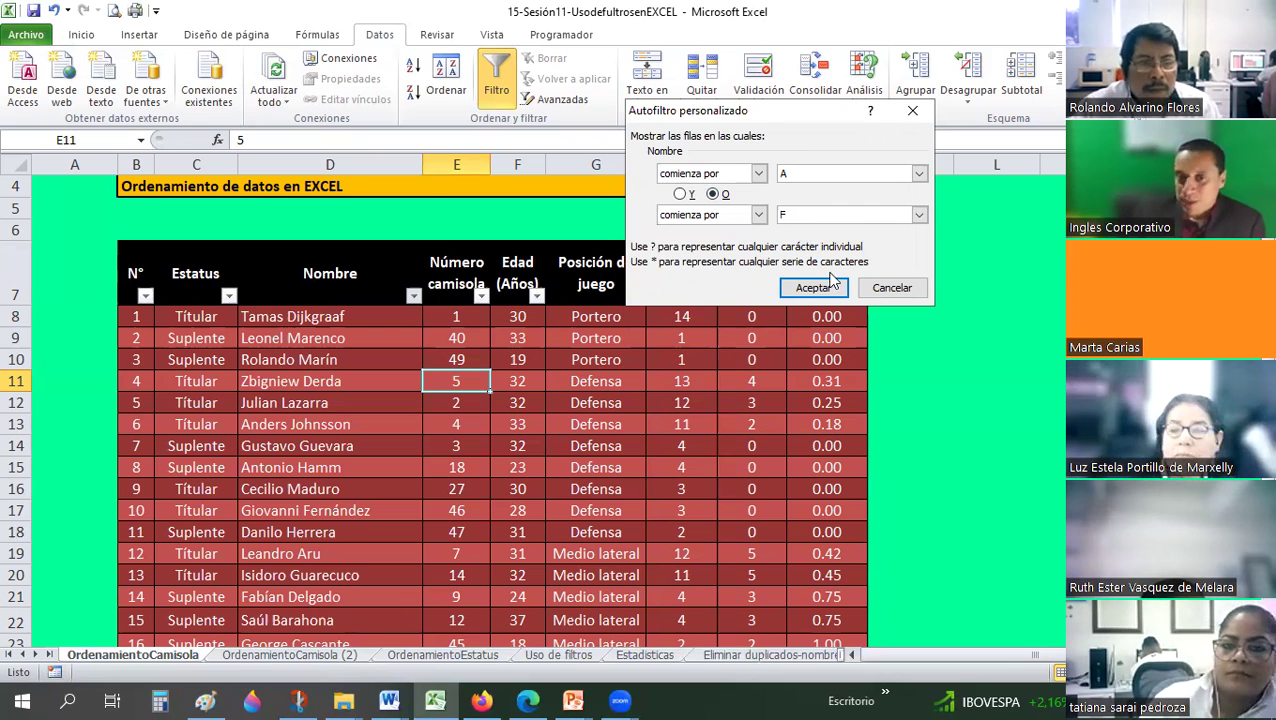
{"action": "key", "text": "Return"}
{"action": "left_click", "coordinate": [494, 478]}
{"action": "left_click", "coordinate": [296, 318]}
{"action": "key", "text": "Down"}
{"action": "key", "text": "Down"}
{"action": "key", "text": "Down"}
{"action": "key", "text": "Down"}
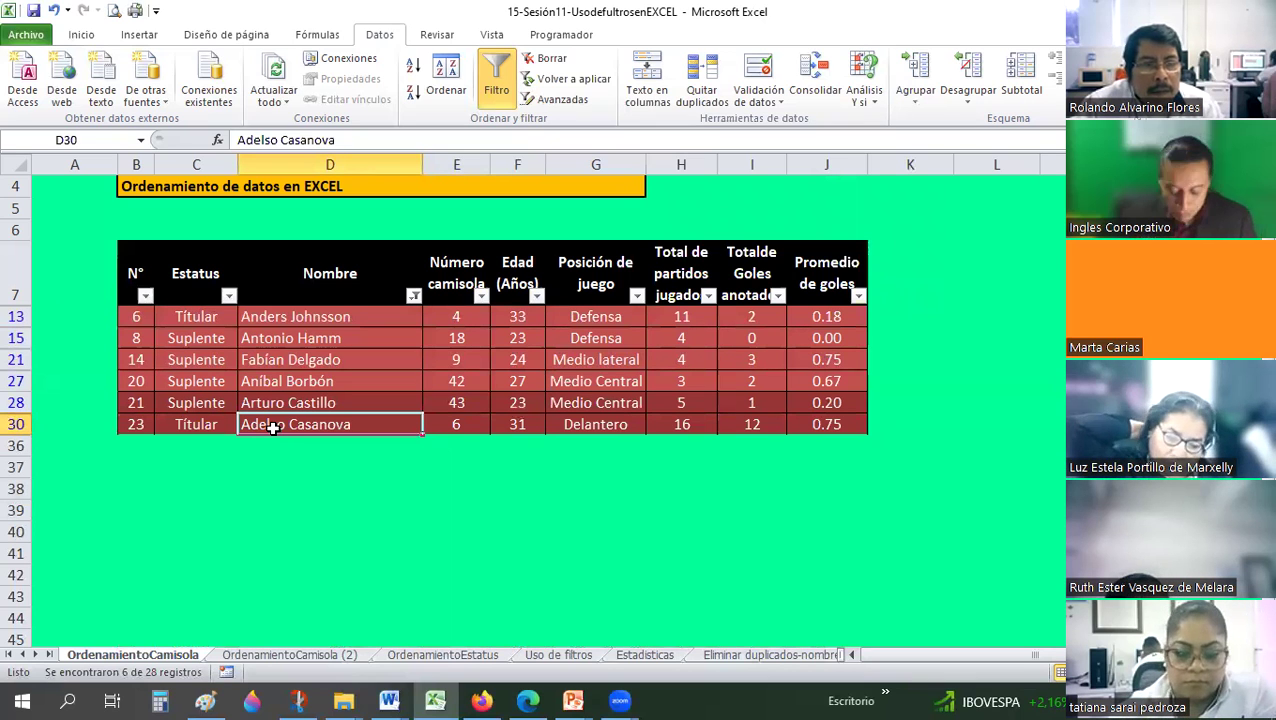
Switch to PowerPoint and advance past the filters slide.
{"action": "key", "text": "alt+Tab"}
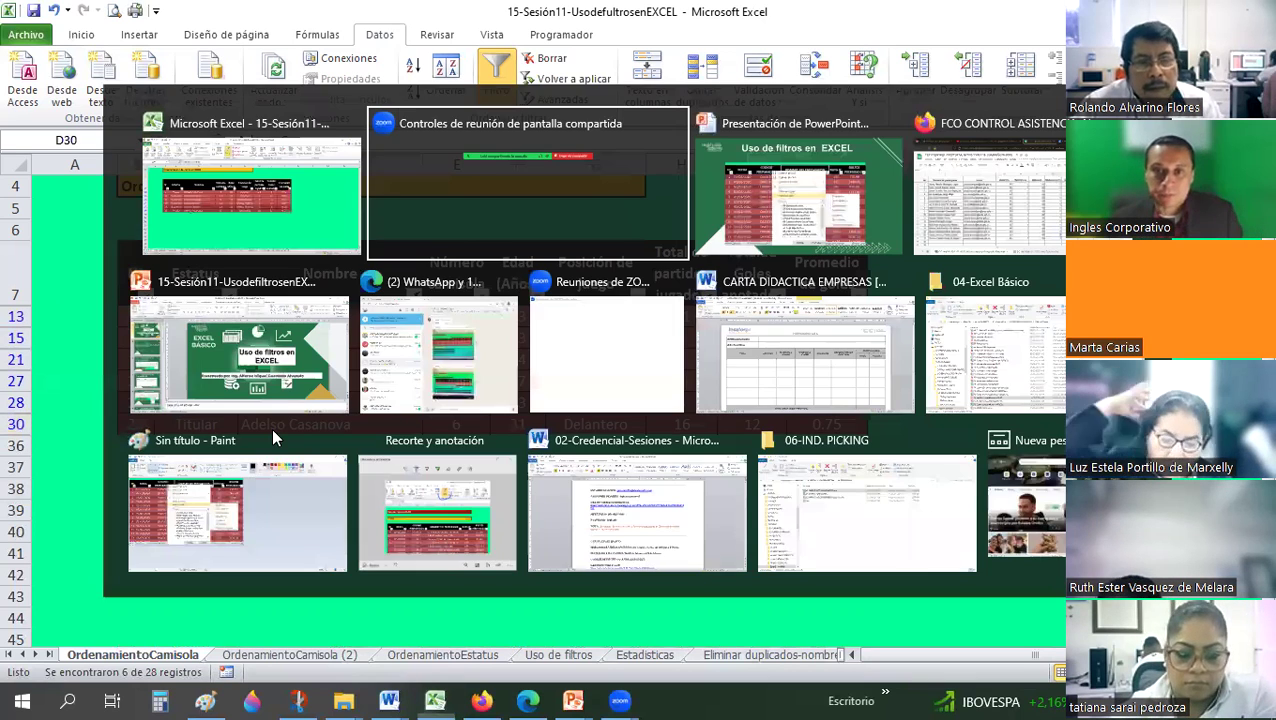
{"action": "key", "text": "alt+Tab"}
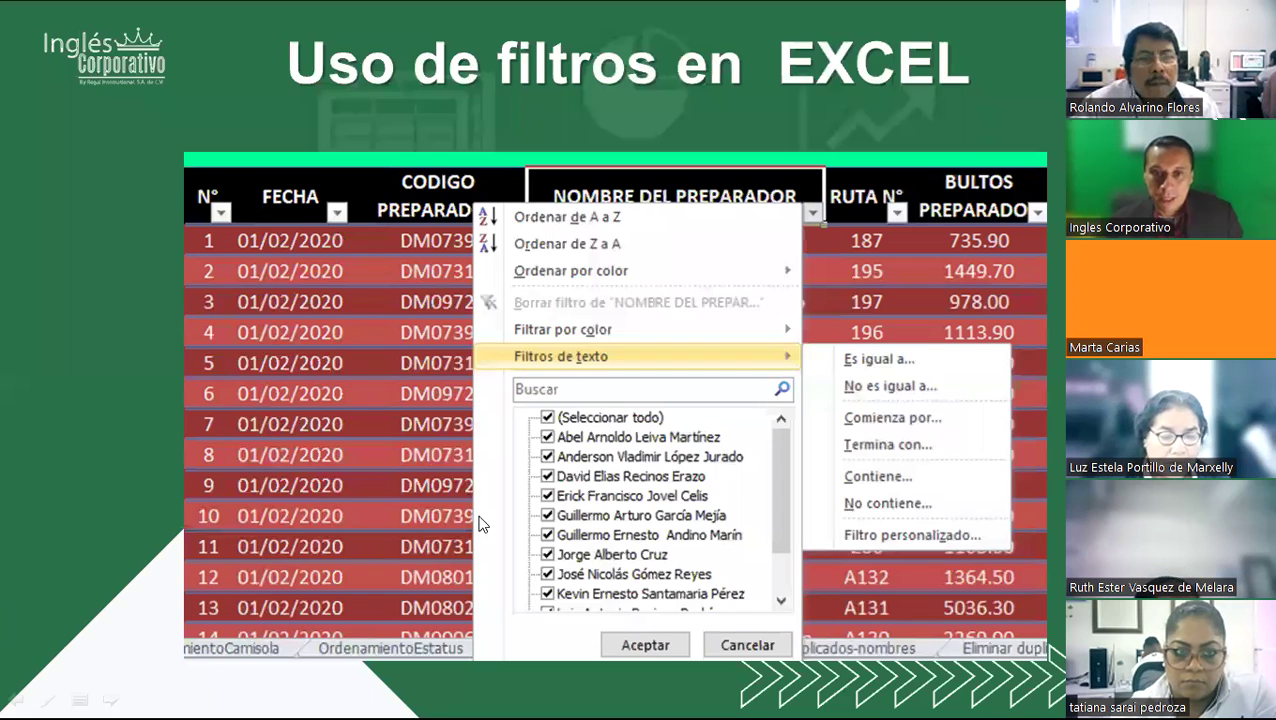
{"action": "key", "text": "Right"}
Back in Excel, turn off Filtro and move to the OrdenamientoCamisola (2) sheet.
{"action": "key", "text": "alt+Tab"}
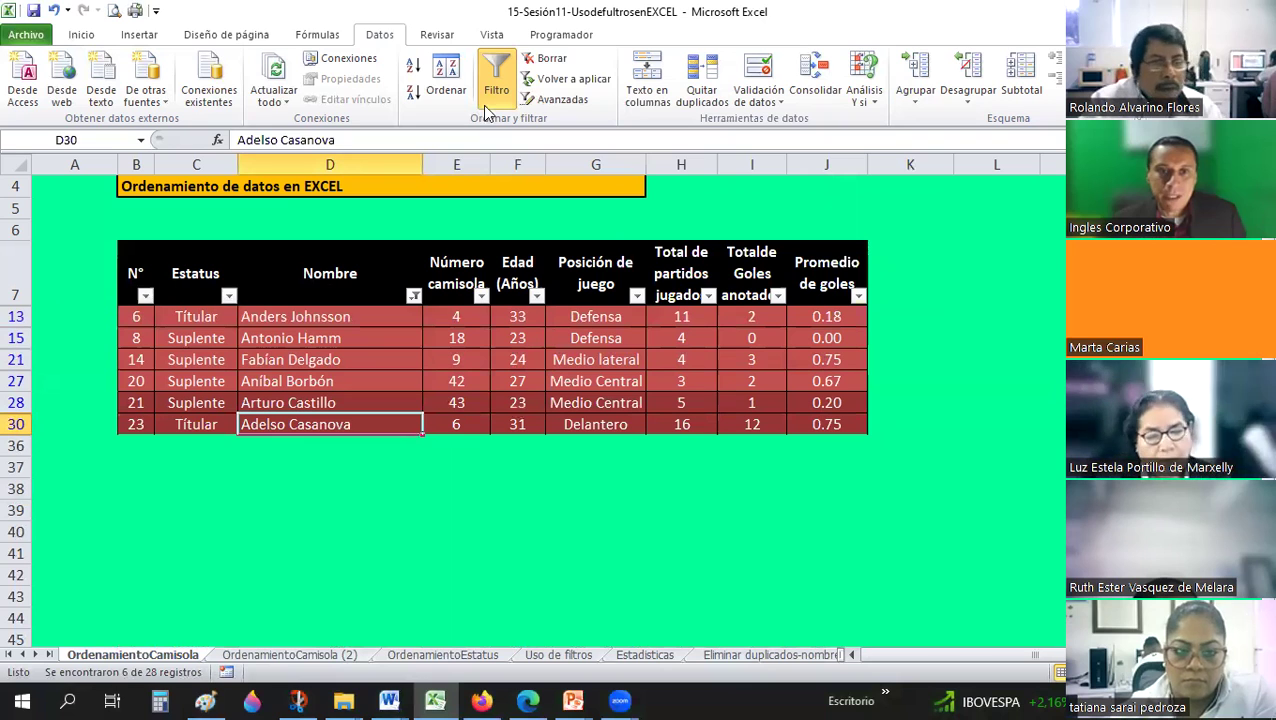
{"action": "left_click", "coordinate": [490, 75]}
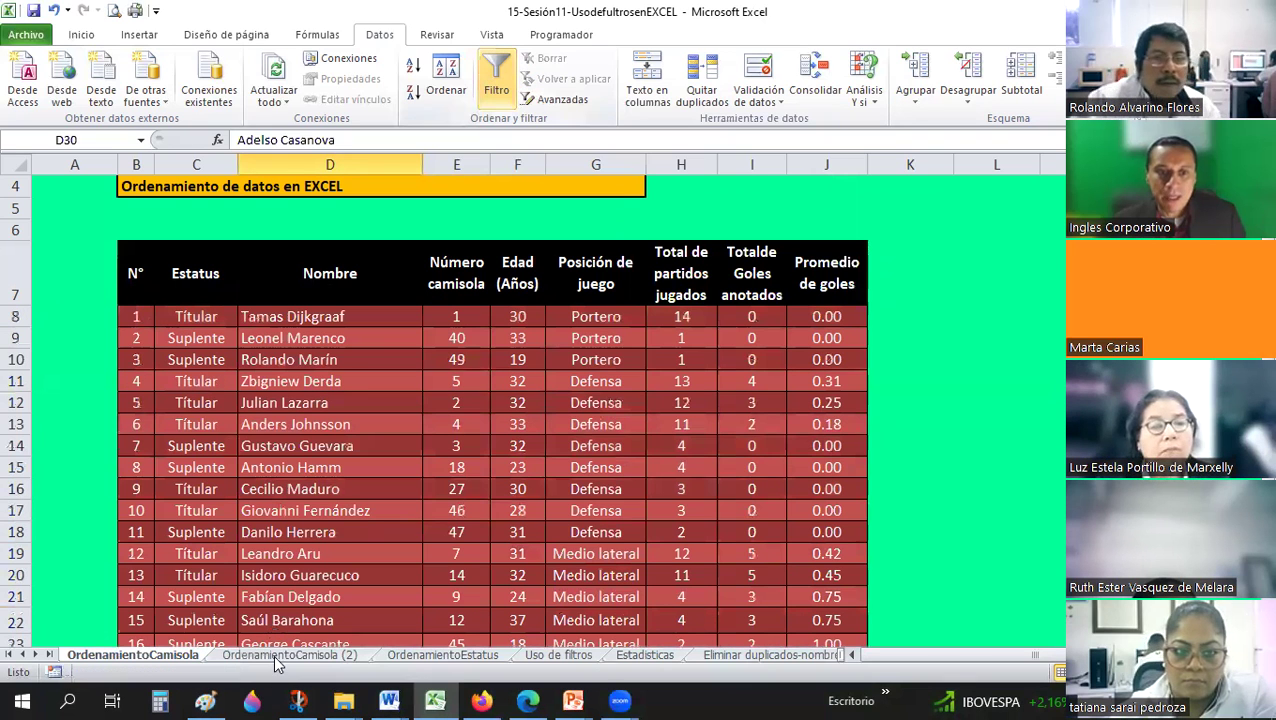
{"action": "key", "text": "ctrl+Page_Down"}
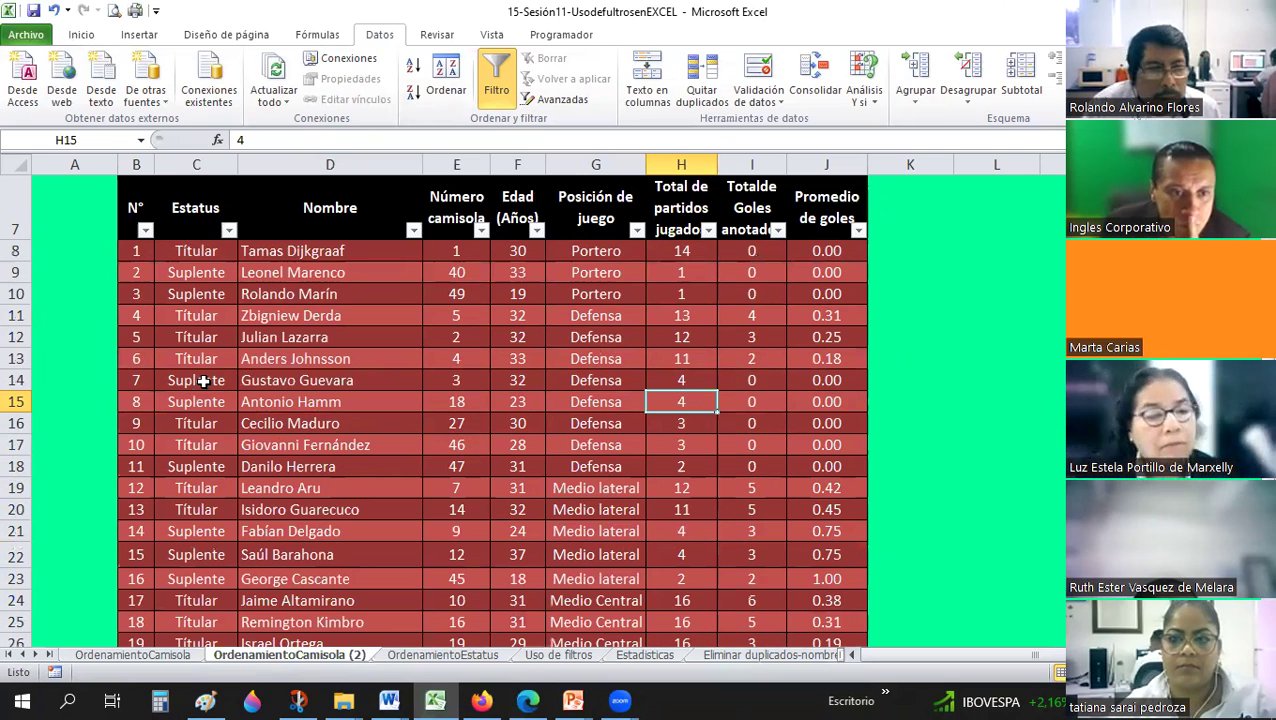
{"action": "left_click_drag", "start_coordinate": [210, 380], "coordinate": [305, 380]}
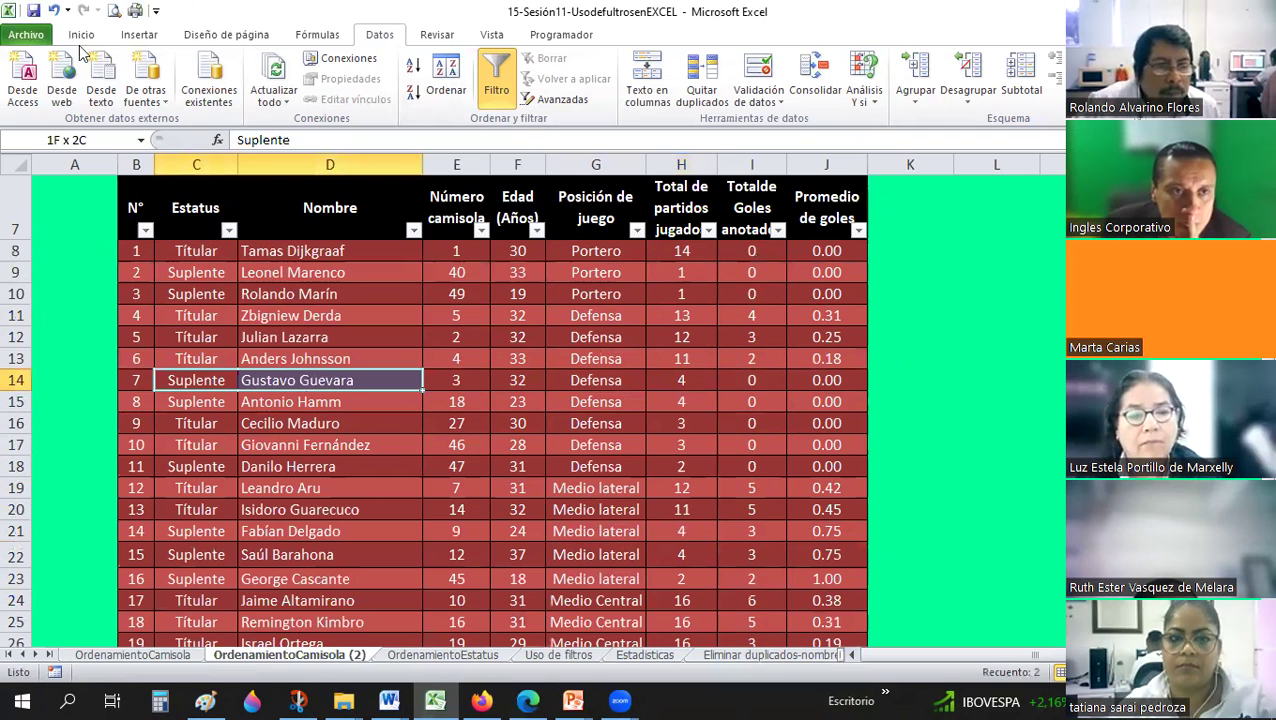
{"action": "scroll", "coordinate": [290, 100], "scroll_direction": "up", "scroll_amount": 4}
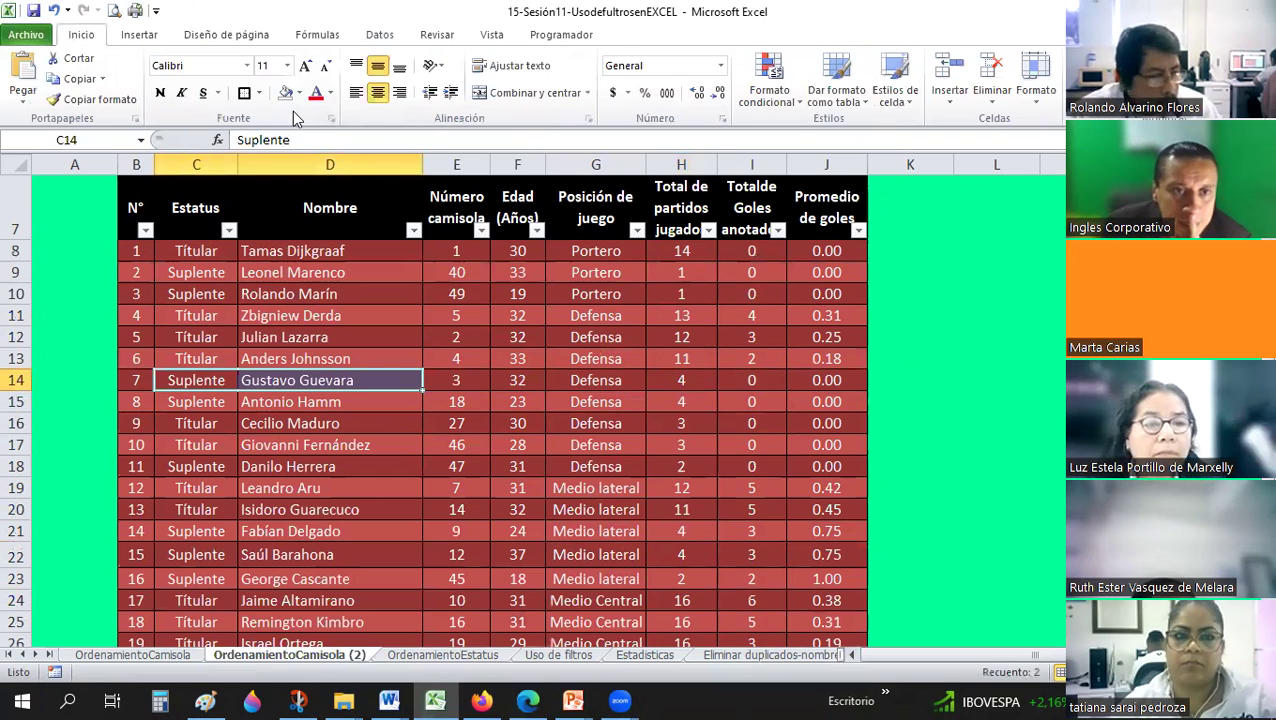
{"action": "left_click", "coordinate": [299, 93]}
{"action": "left_click_drag", "start_coordinate": [207, 380], "coordinate": [800, 380]}
{"action": "left_click", "coordinate": [299, 93]}
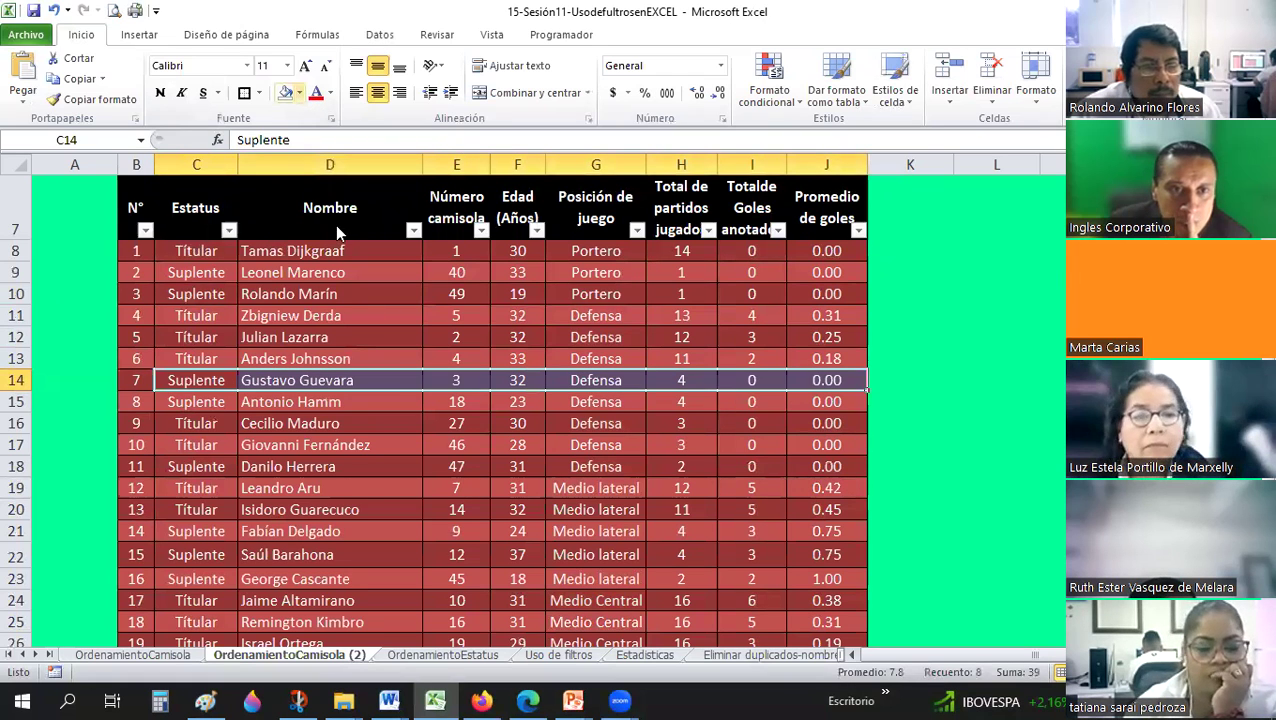
{"action": "left_click", "coordinate": [328, 98]}
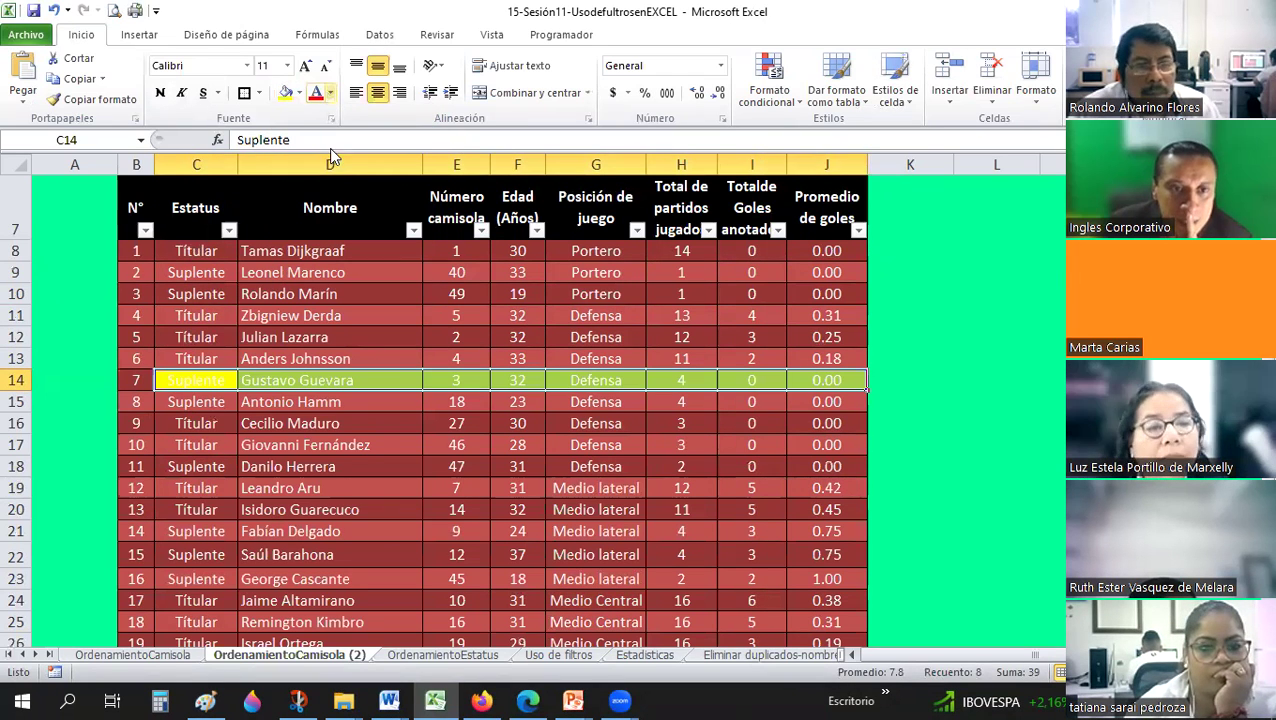
{"action": "left_click", "coordinate": [330, 93]}
{"action": "left_click", "coordinate": [397, 440]}
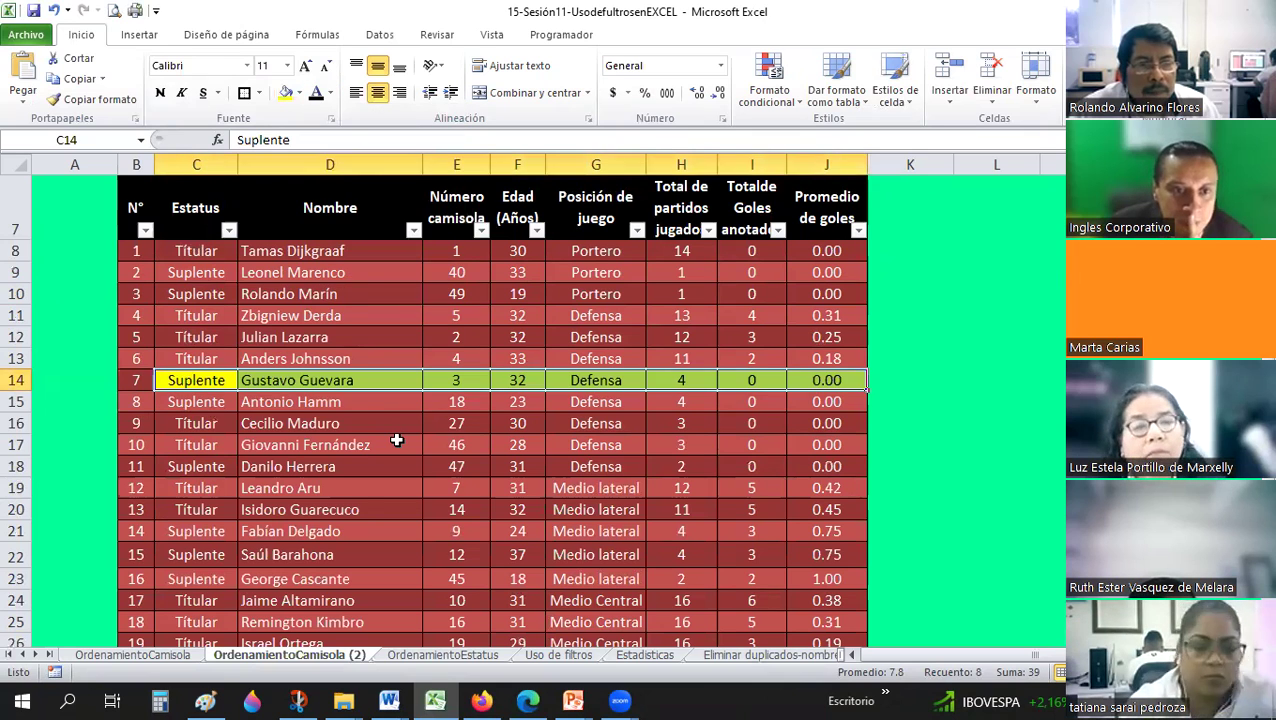
{"action": "scroll", "coordinate": [205, 322], "scroll_direction": "down", "scroll_amount": 2}
{"action": "left_click_drag", "start_coordinate": [196, 315], "coordinate": [855, 314]}
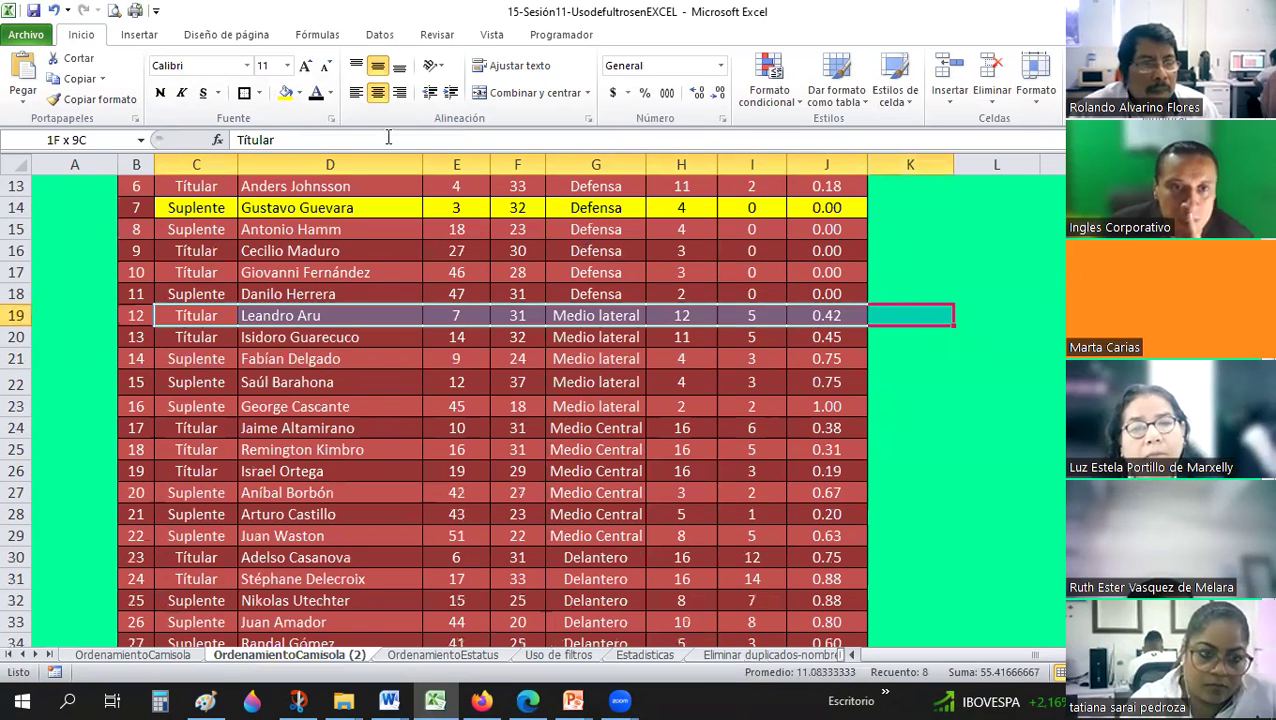
{"action": "left_click_drag", "start_coordinate": [388, 137], "coordinate": [826, 315]}
{"action": "left_click", "coordinate": [285, 92]}
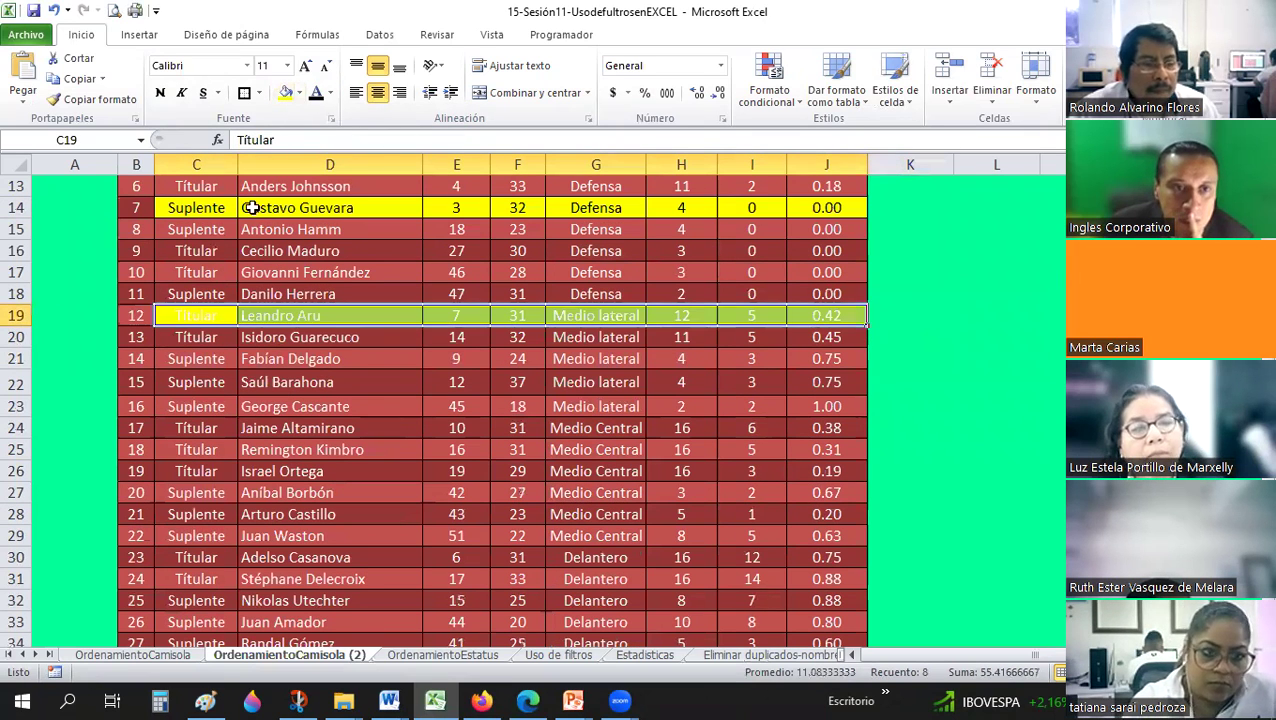
{"action": "scroll", "coordinate": [207, 494], "scroll_direction": "down", "scroll_amount": 1}
{"action": "left_click_drag", "start_coordinate": [659, 502], "coordinate": [818, 488]}
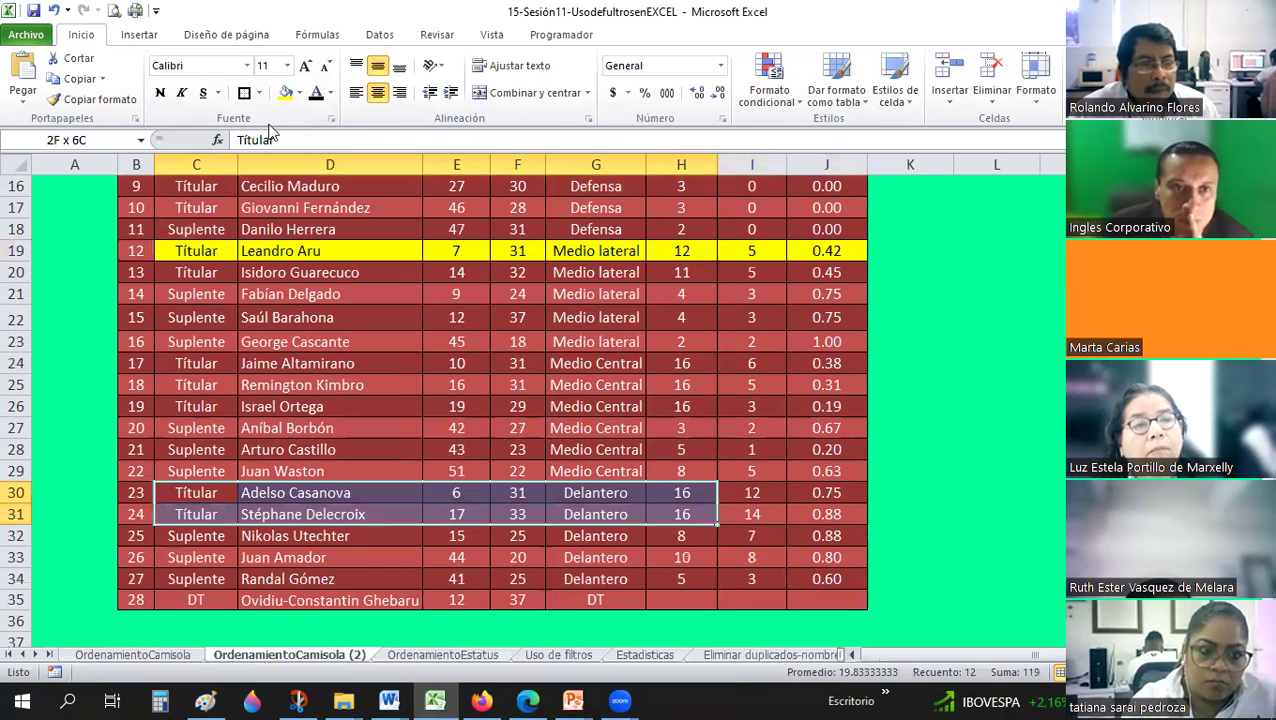
{"action": "left_click_drag", "start_coordinate": [681, 514], "coordinate": [826, 492]}
{"action": "left_click", "coordinate": [281, 94]}
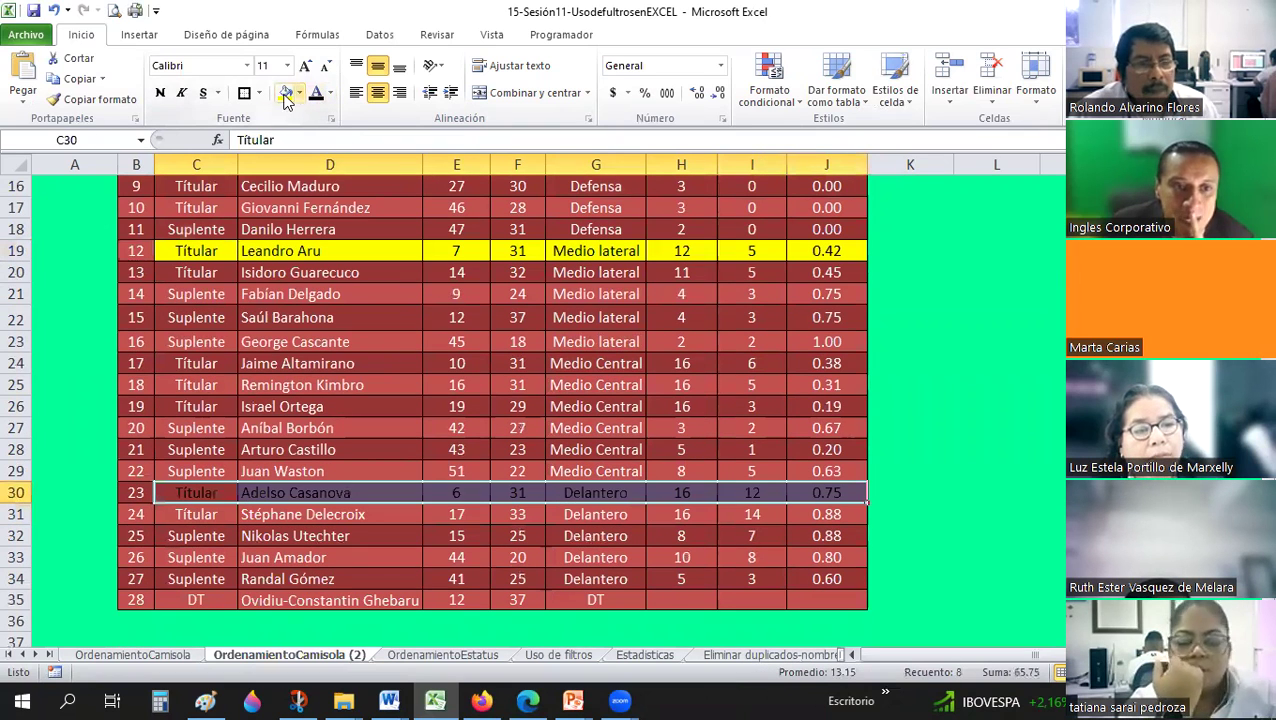
{"action": "left_click", "coordinate": [313, 347]}
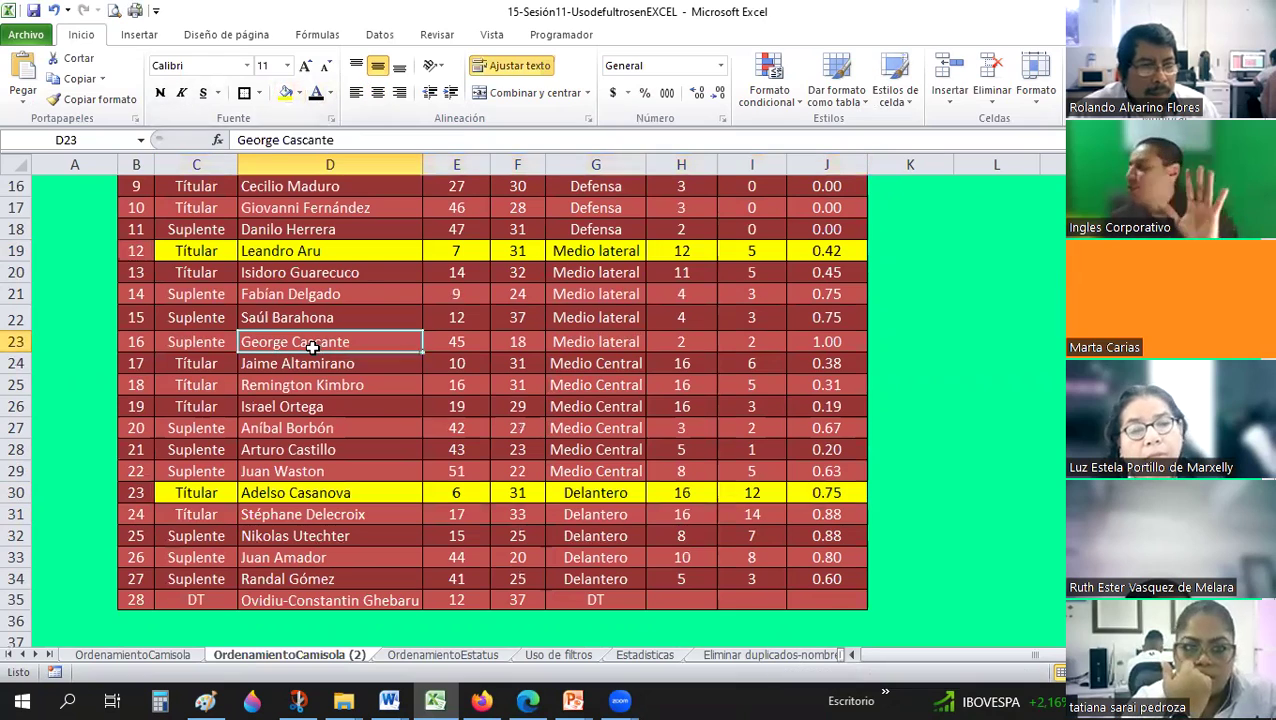
{"action": "scroll", "coordinate": [313, 347], "scroll_direction": "up", "scroll_amount": 1}
{"action": "scroll", "coordinate": [313, 347], "scroll_direction": "up", "scroll_amount": 1}
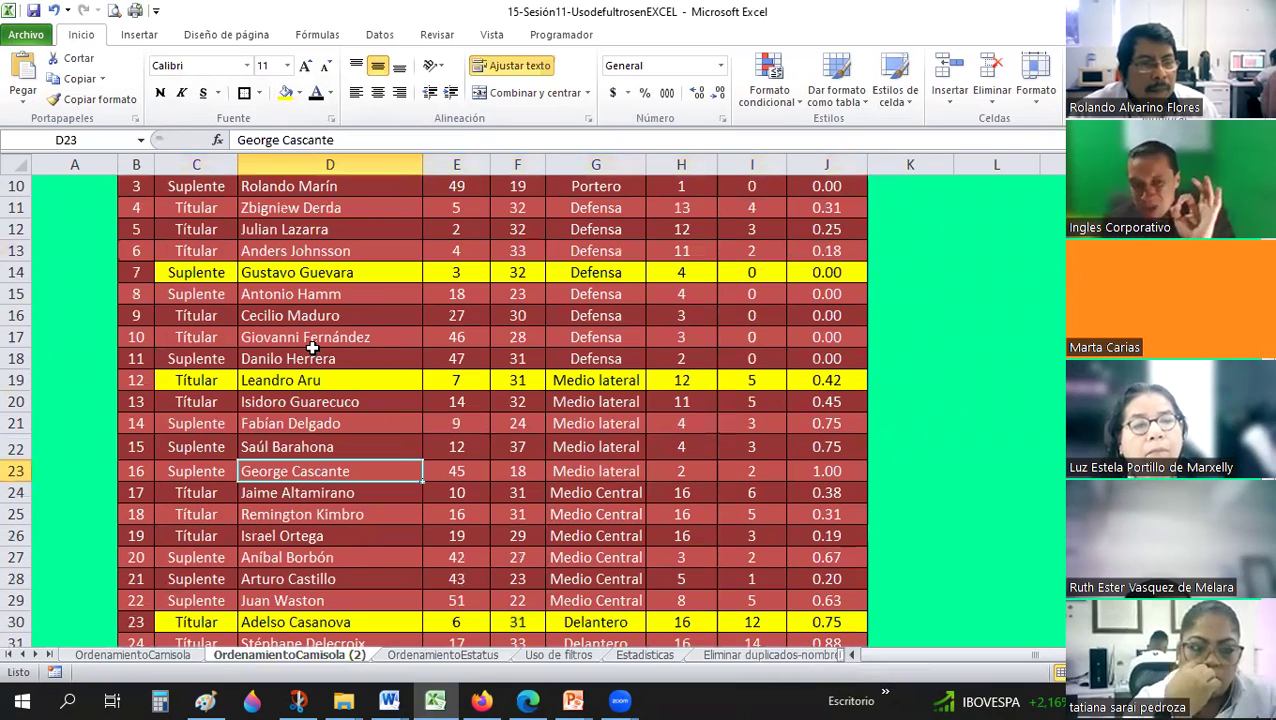
{"action": "scroll", "coordinate": [318, 346], "scroll_direction": "up", "scroll_amount": 1}
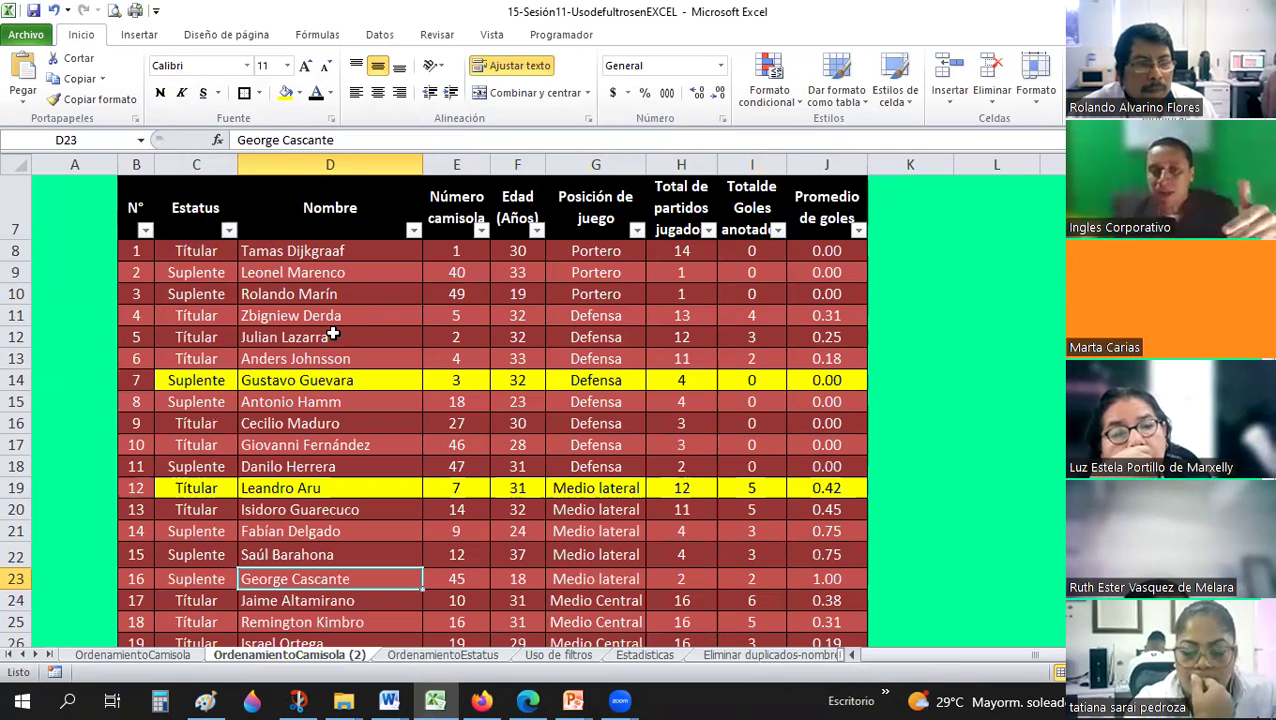
{"action": "scroll", "coordinate": [333, 333], "scroll_direction": "down", "scroll_amount": 3}
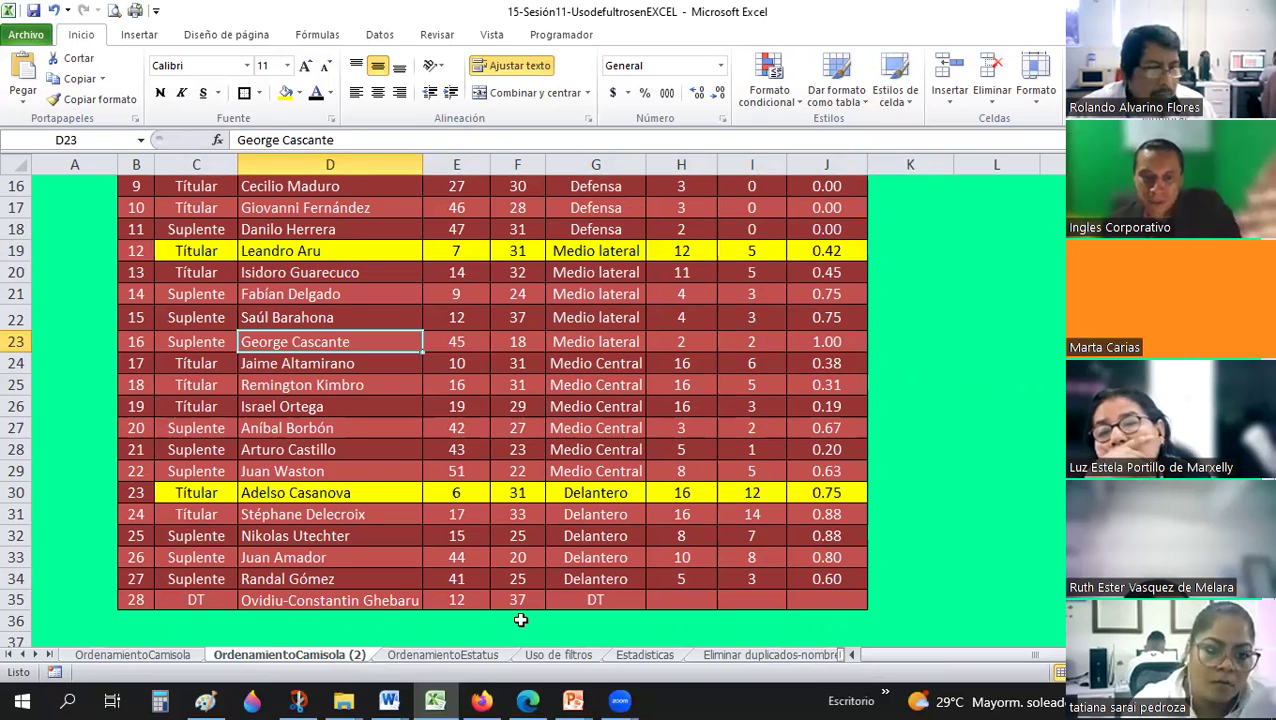
{"action": "left_click", "coordinate": [423, 652]}
{"action": "key", "text": "ctrl+Page_Down"}
{"action": "key", "text": "ctrl+Page_Down"}
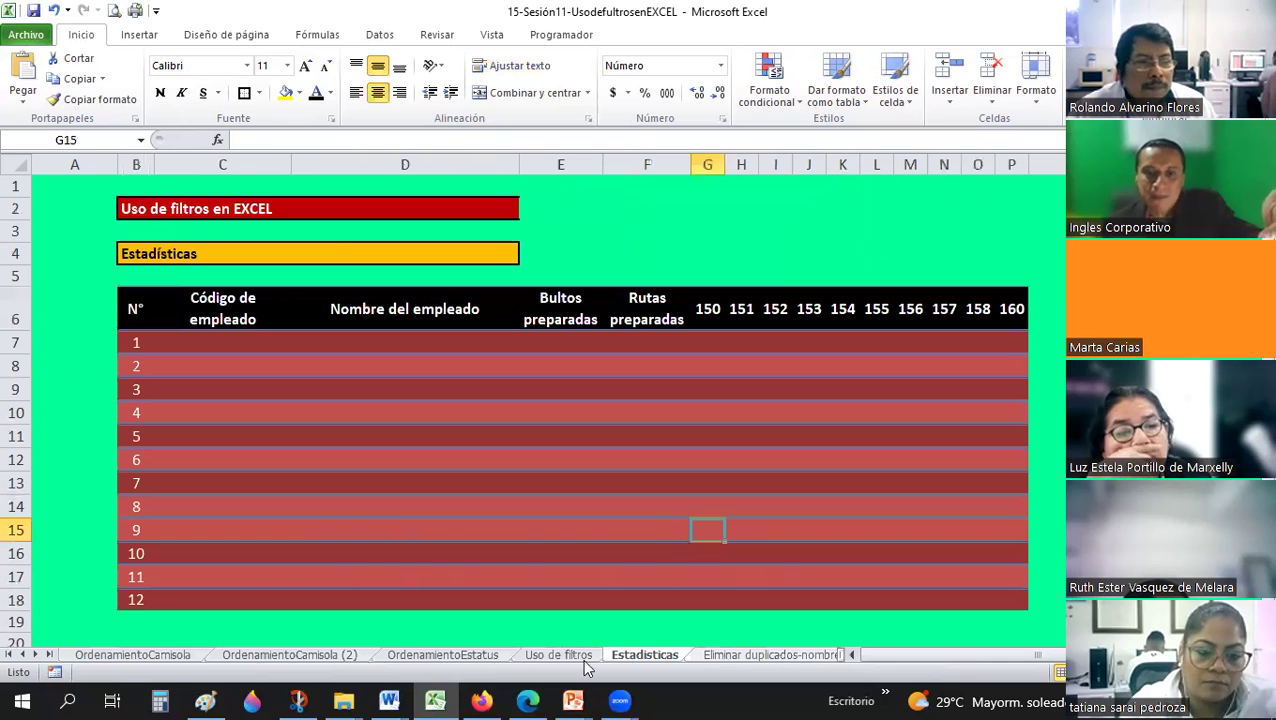
{"action": "key", "text": "ctrl+Page_Down"}
{"action": "key", "text": "ctrl+Page_Up"}
{"action": "key", "text": "ctrl+Page_Up"}
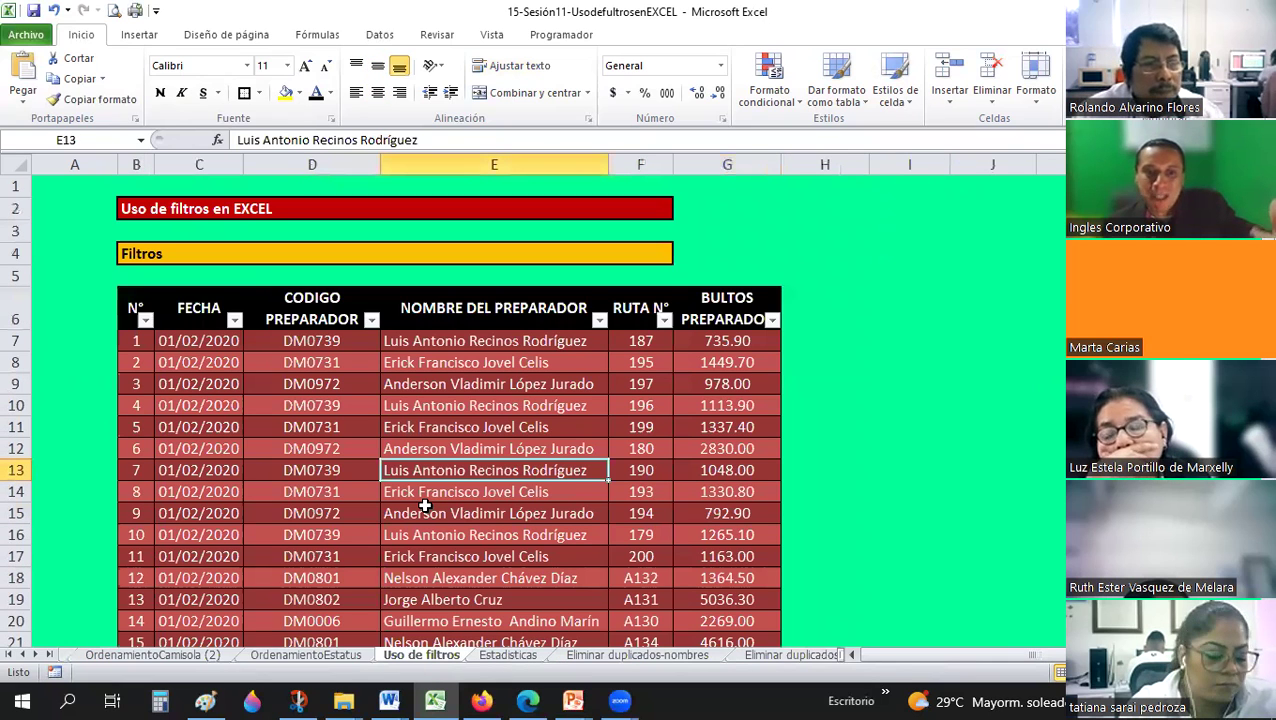
{"action": "scroll", "coordinate": [425, 507], "scroll_direction": "down", "scroll_amount": 20}
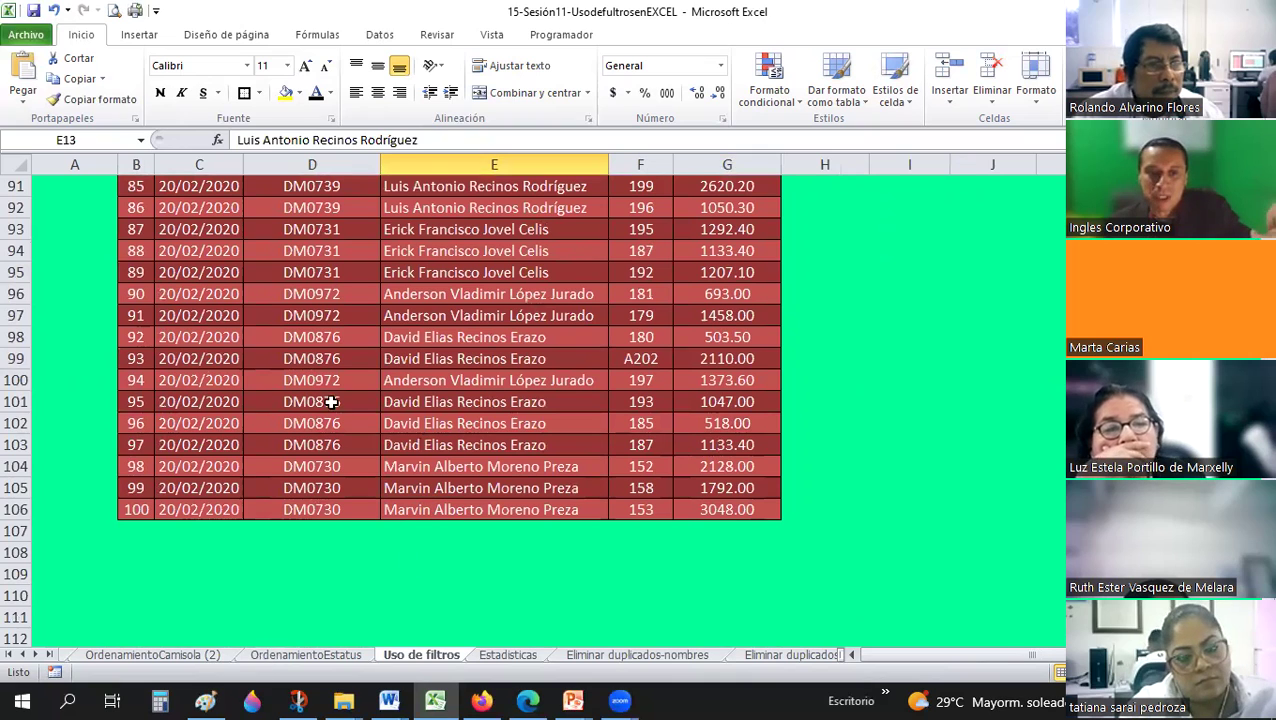
{"action": "left_click", "coordinate": [190, 654]}
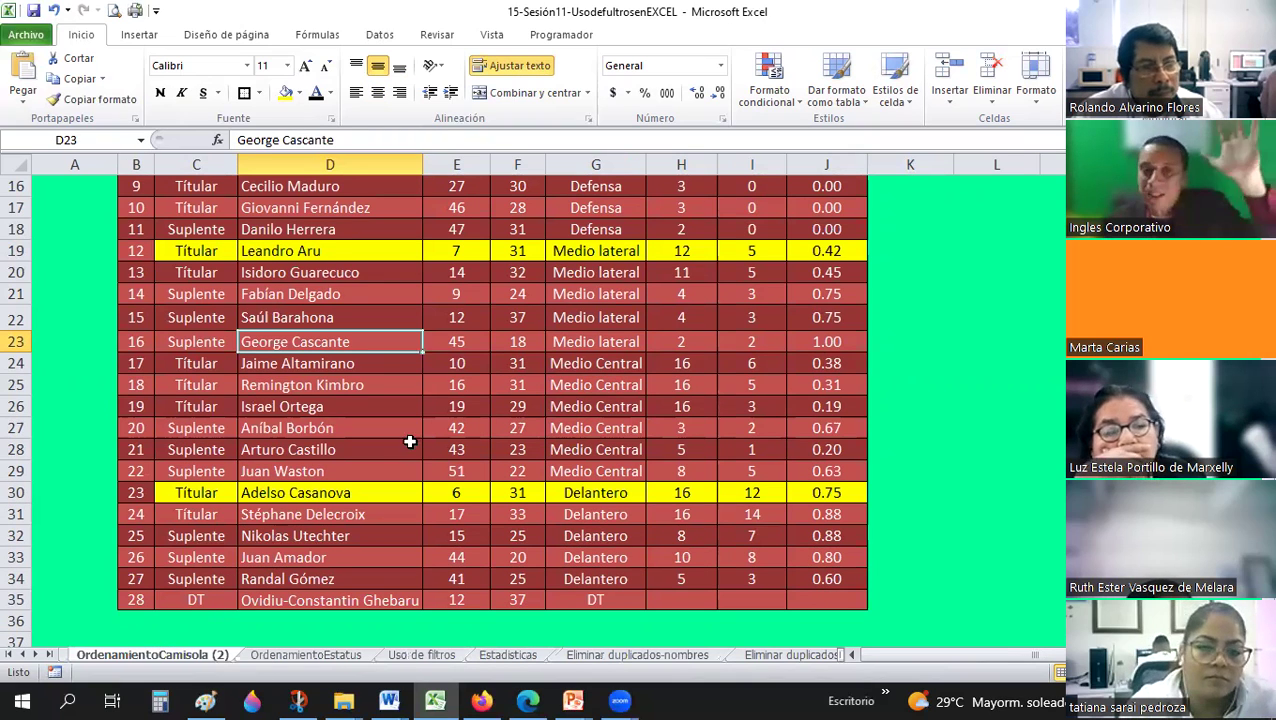
{"action": "scroll", "coordinate": [430, 444], "scroll_direction": "up", "scroll_amount": 3}
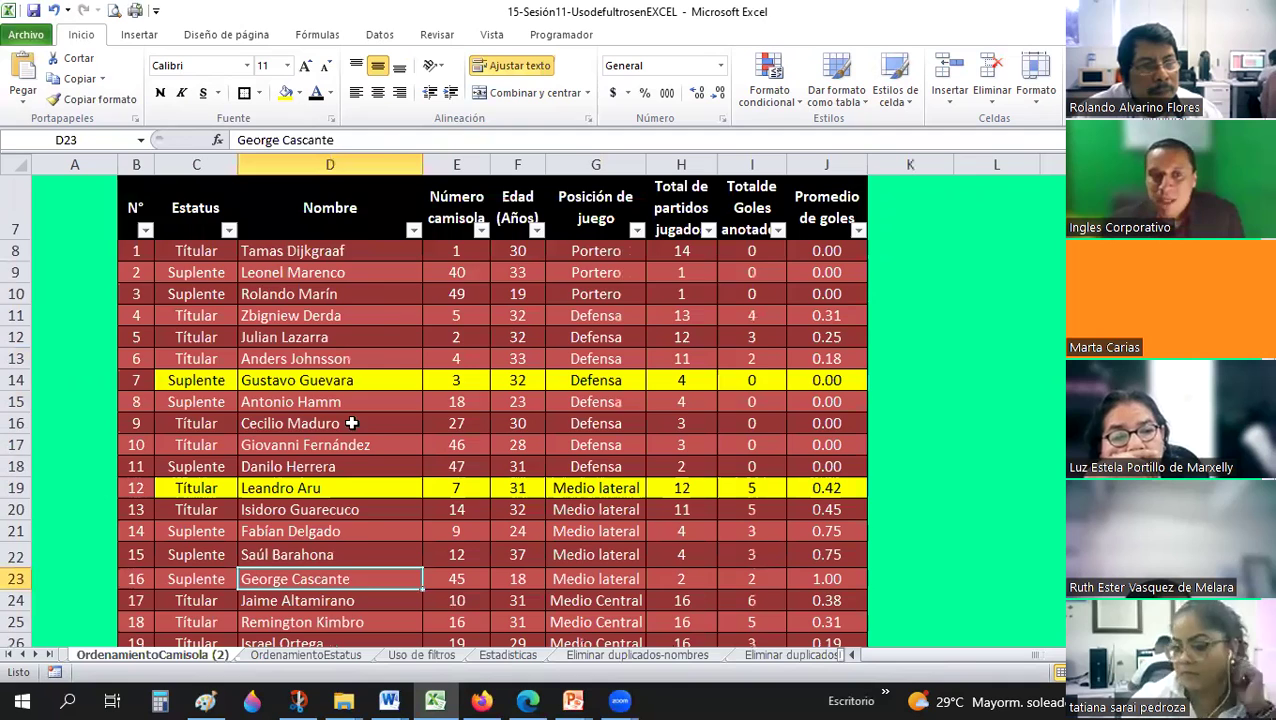
{"action": "scroll", "coordinate": [352, 423], "scroll_direction": "up", "scroll_amount": 1}
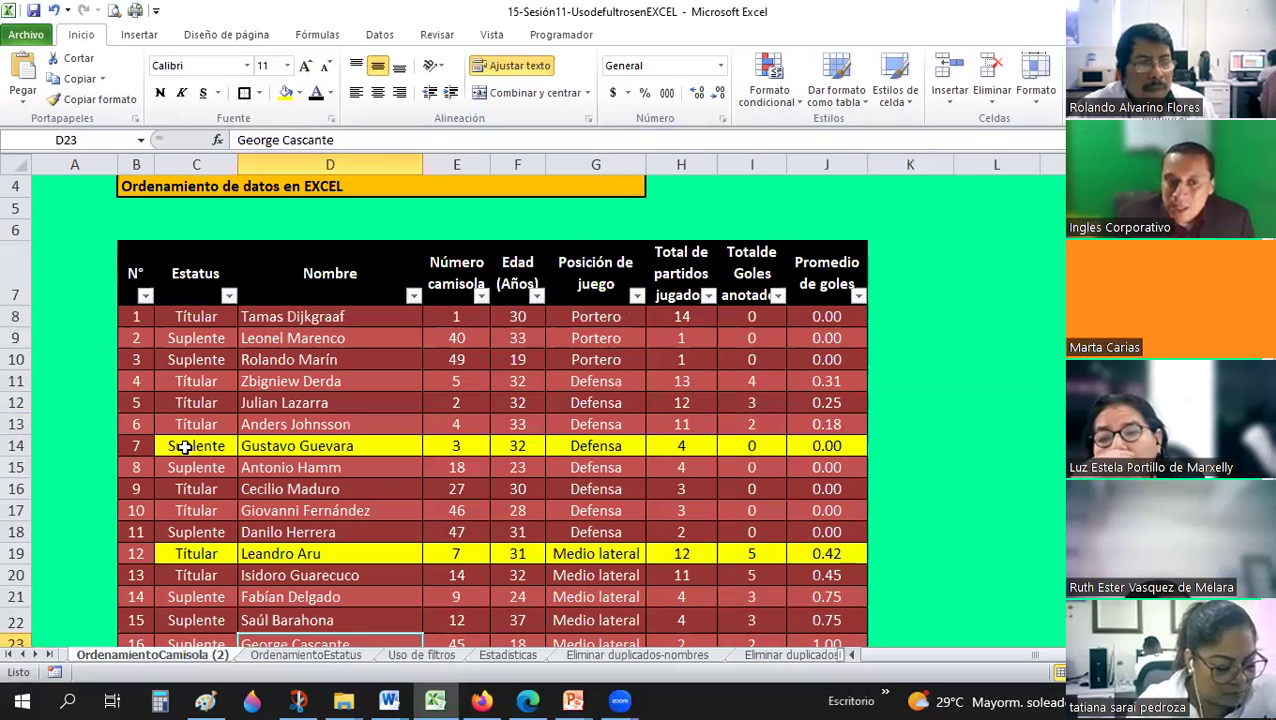
{"action": "left_click_drag", "start_coordinate": [185, 447], "coordinate": [358, 456]}
{"action": "left_click_drag", "start_coordinate": [686, 447], "coordinate": [838, 445]}
{"action": "left_click", "coordinate": [748, 338]}
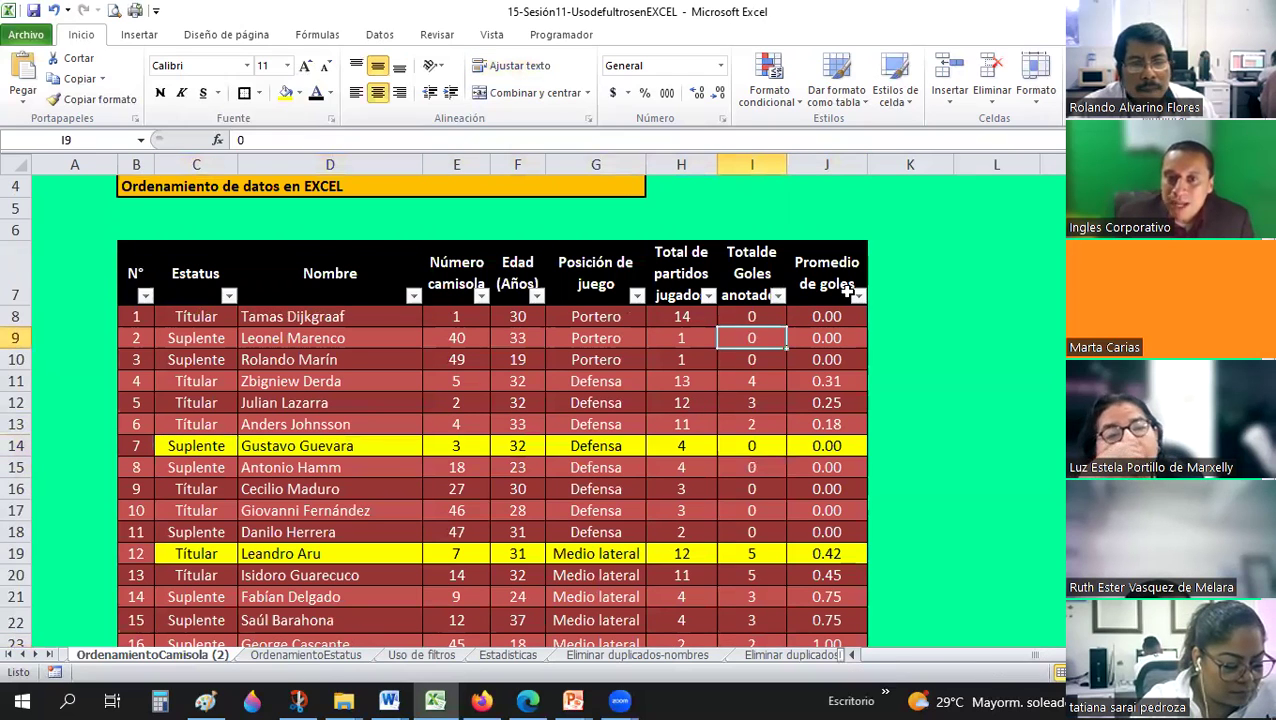
{"action": "left_click", "coordinate": [275, 429]}
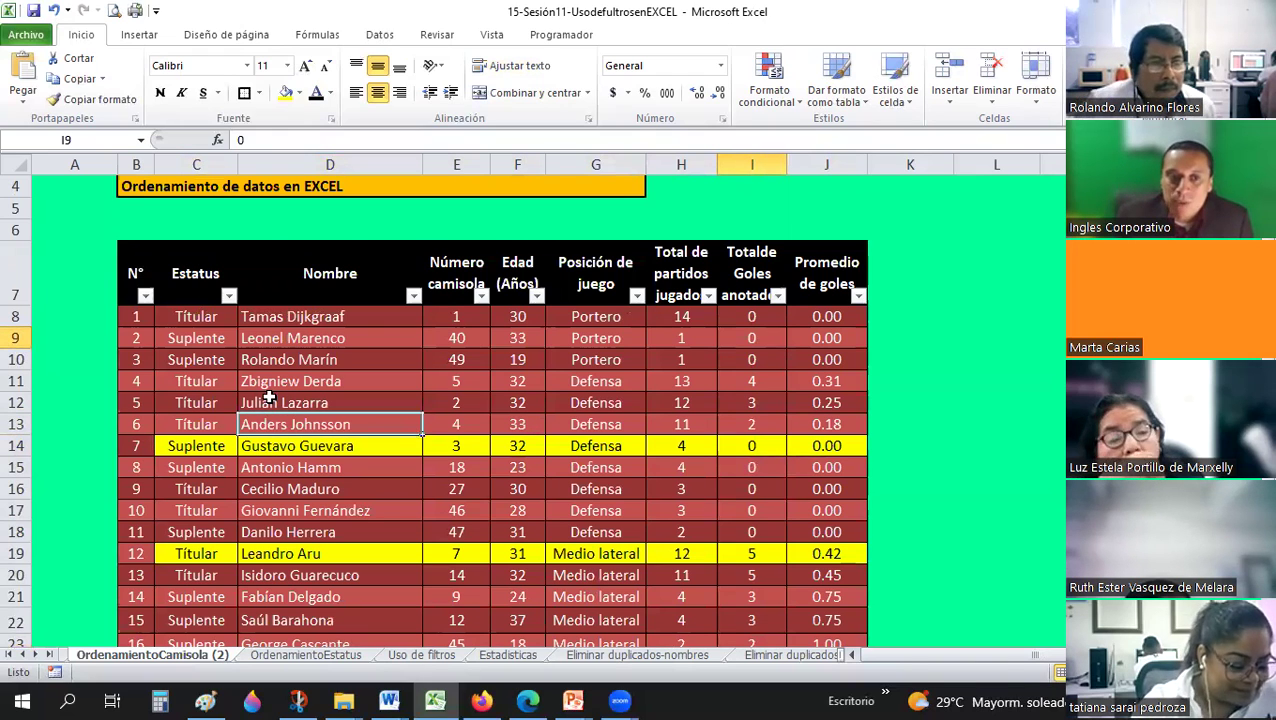
{"action": "left_click_drag", "start_coordinate": [280, 402], "coordinate": [458, 381]}
{"action": "left_click_drag", "start_coordinate": [859, 411], "coordinate": [859, 410]}
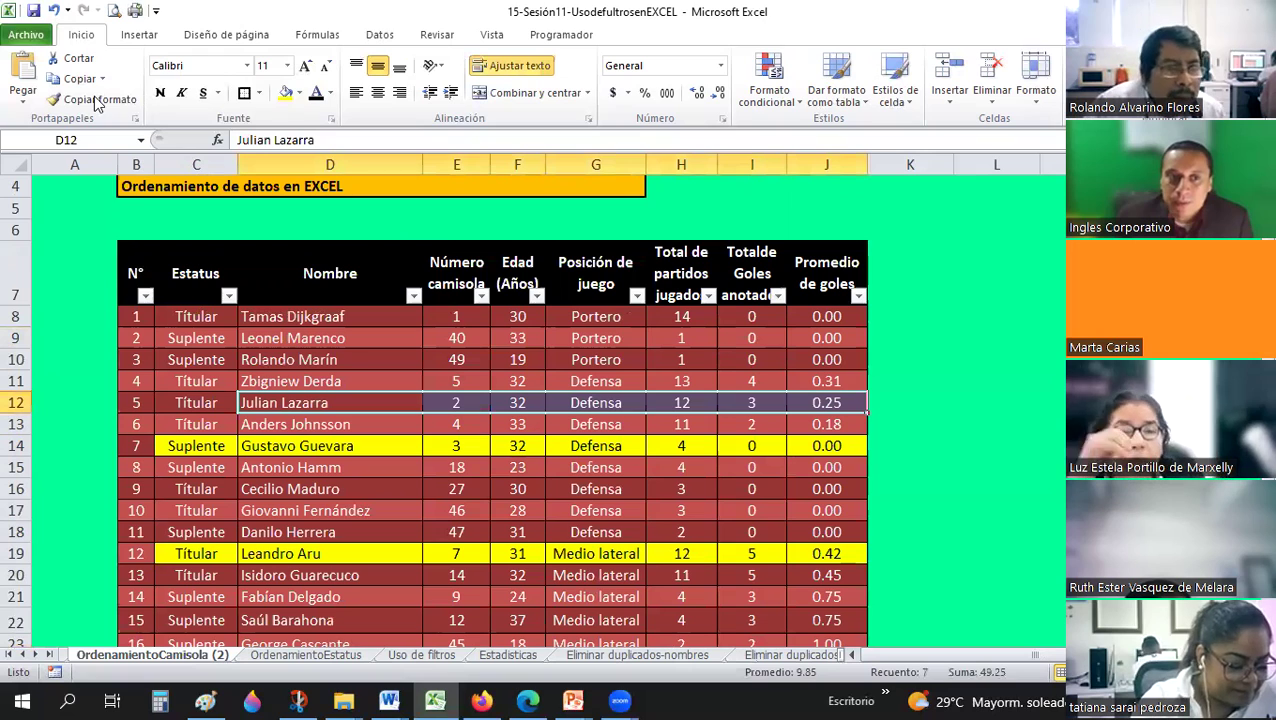
{"action": "left_click", "coordinate": [229, 295]}
{"action": "mouse_move", "coordinate": [121, 360]}
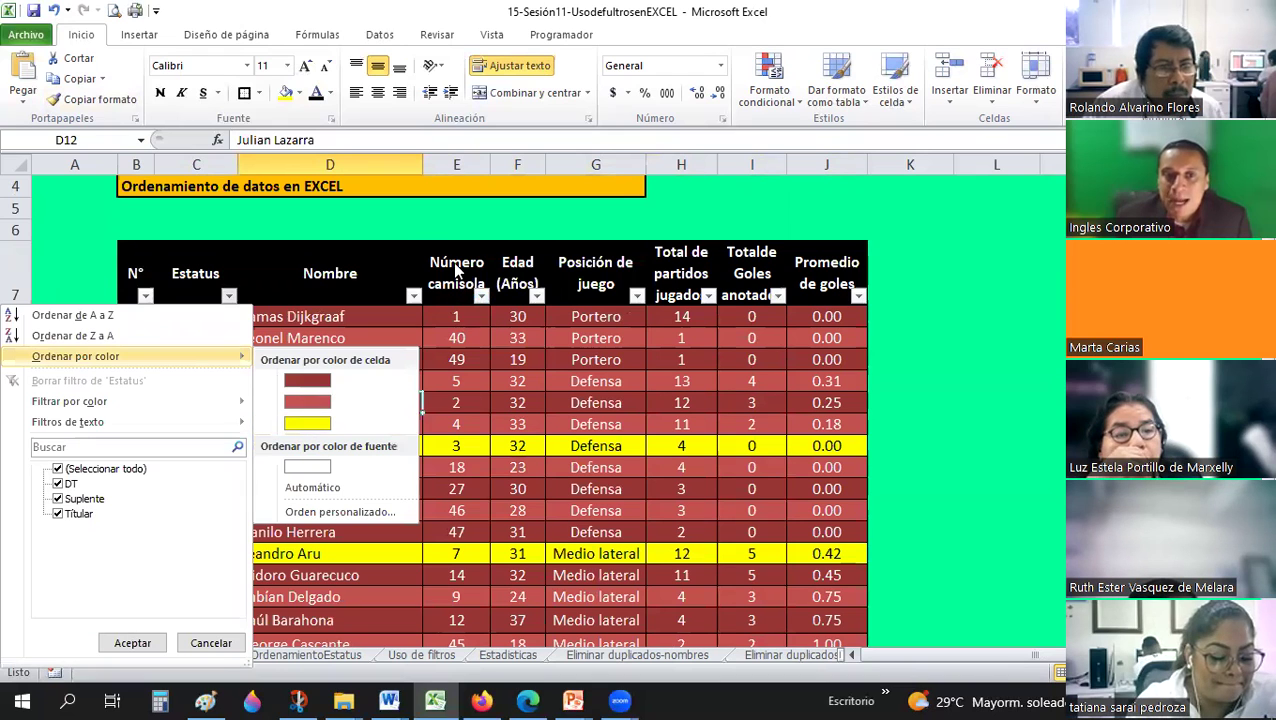
{"action": "left_click", "coordinate": [481, 296]}
{"action": "mouse_move", "coordinate": [380, 356]}
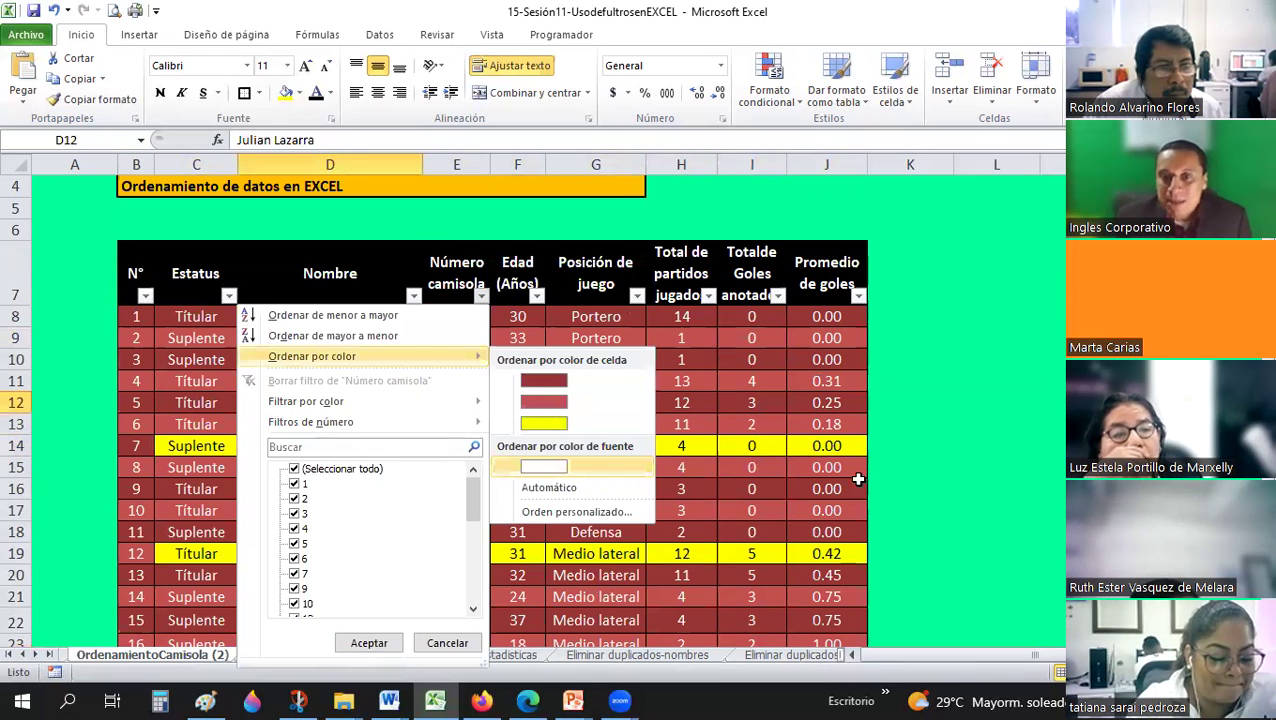
{"action": "left_click", "coordinate": [847, 446]}
{"action": "left_click_drag", "start_coordinate": [297, 443], "coordinate": [275, 446]}
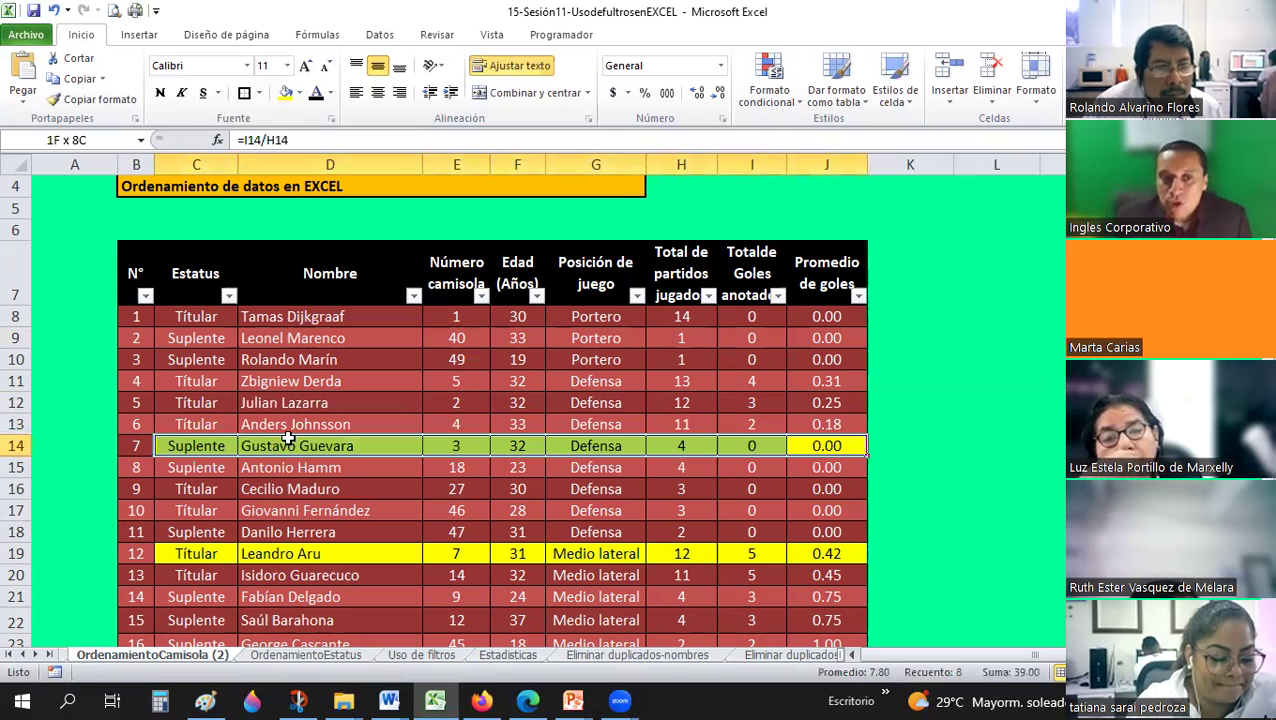
{"action": "left_click_drag", "start_coordinate": [817, 398], "coordinate": [245, 402]}
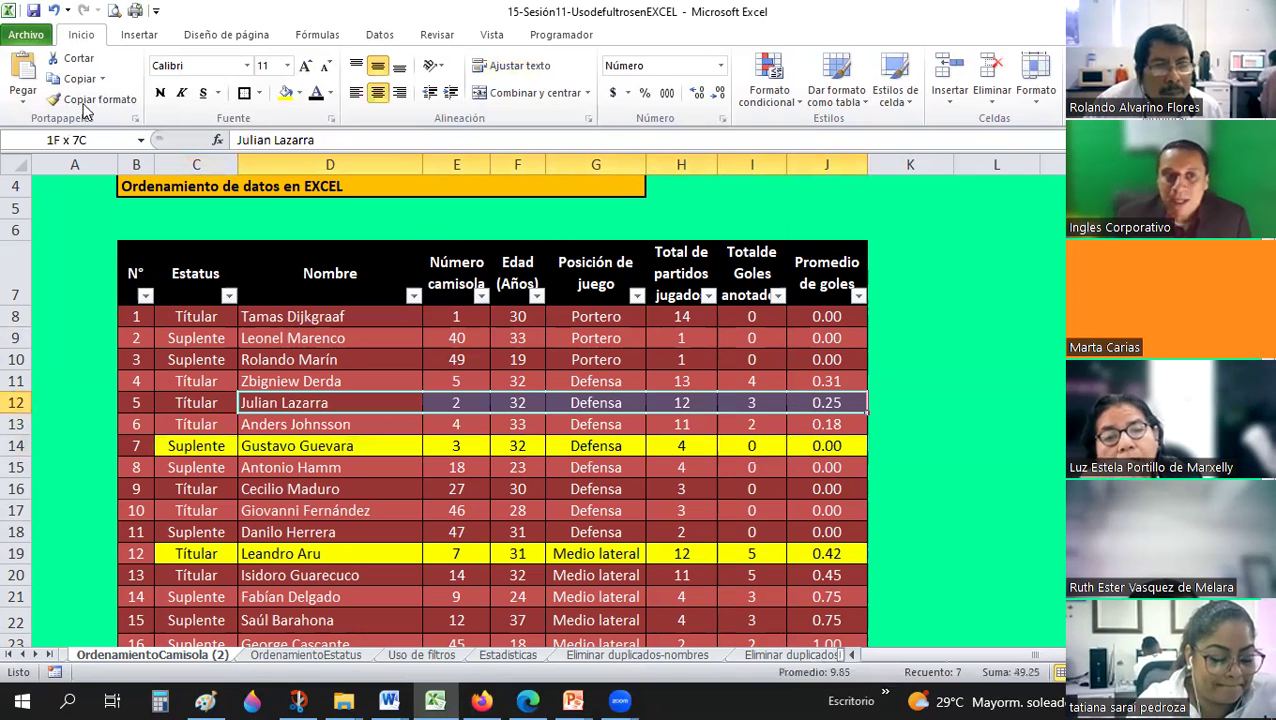
{"action": "left_click", "coordinate": [86, 104]}
{"action": "left_click", "coordinate": [353, 441]}
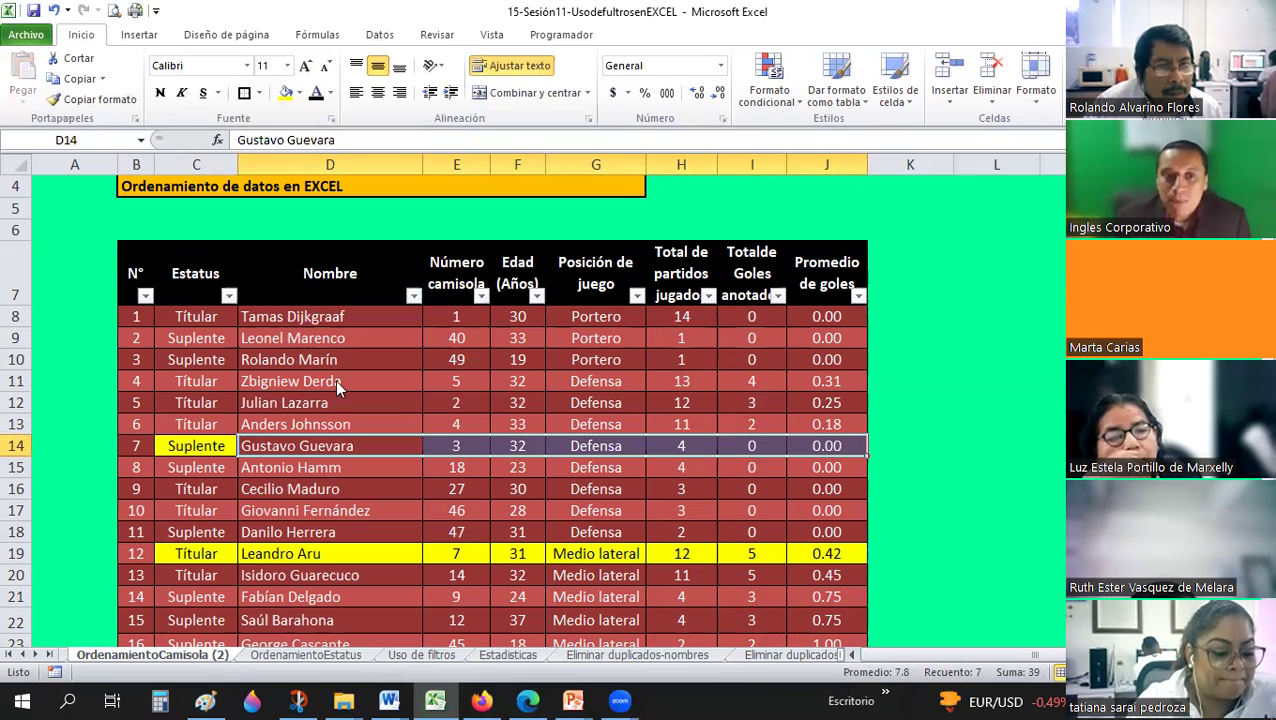
{"action": "left_click", "coordinate": [413, 295]}
{"action": "key", "text": "Escape"}
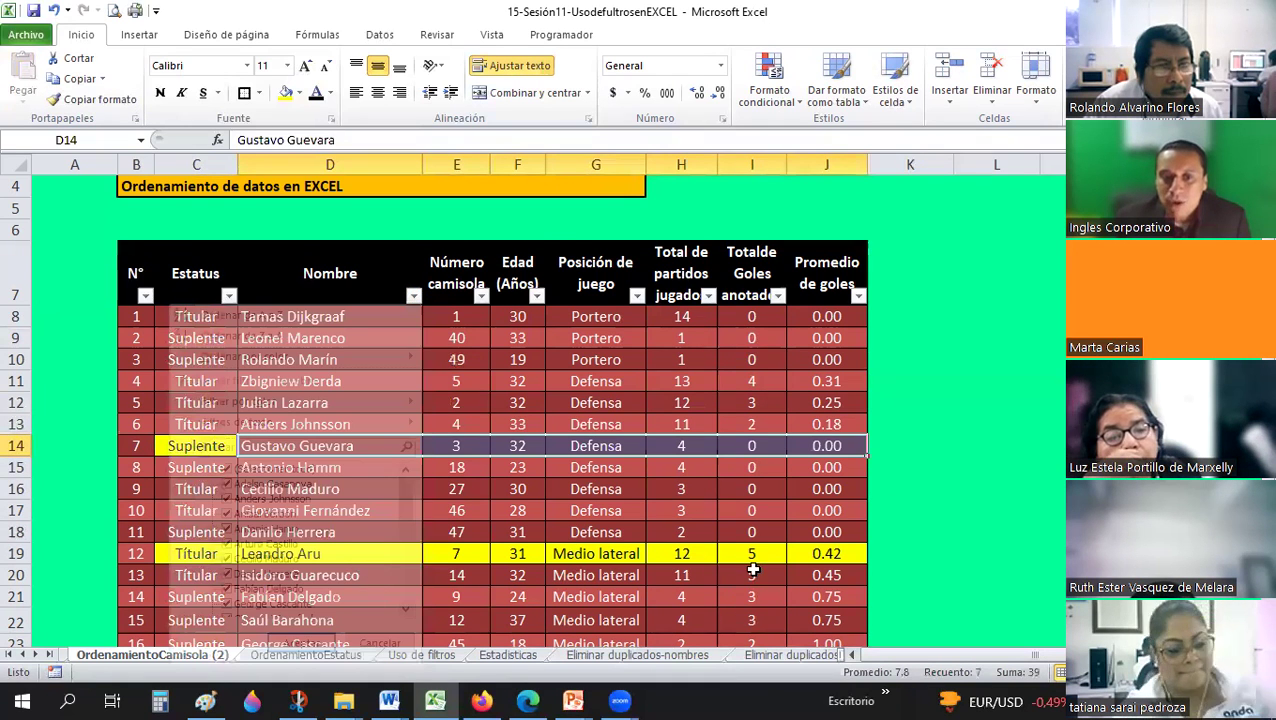
{"action": "scroll", "coordinate": [416, 396], "scroll_direction": "down", "scroll_amount": 3}
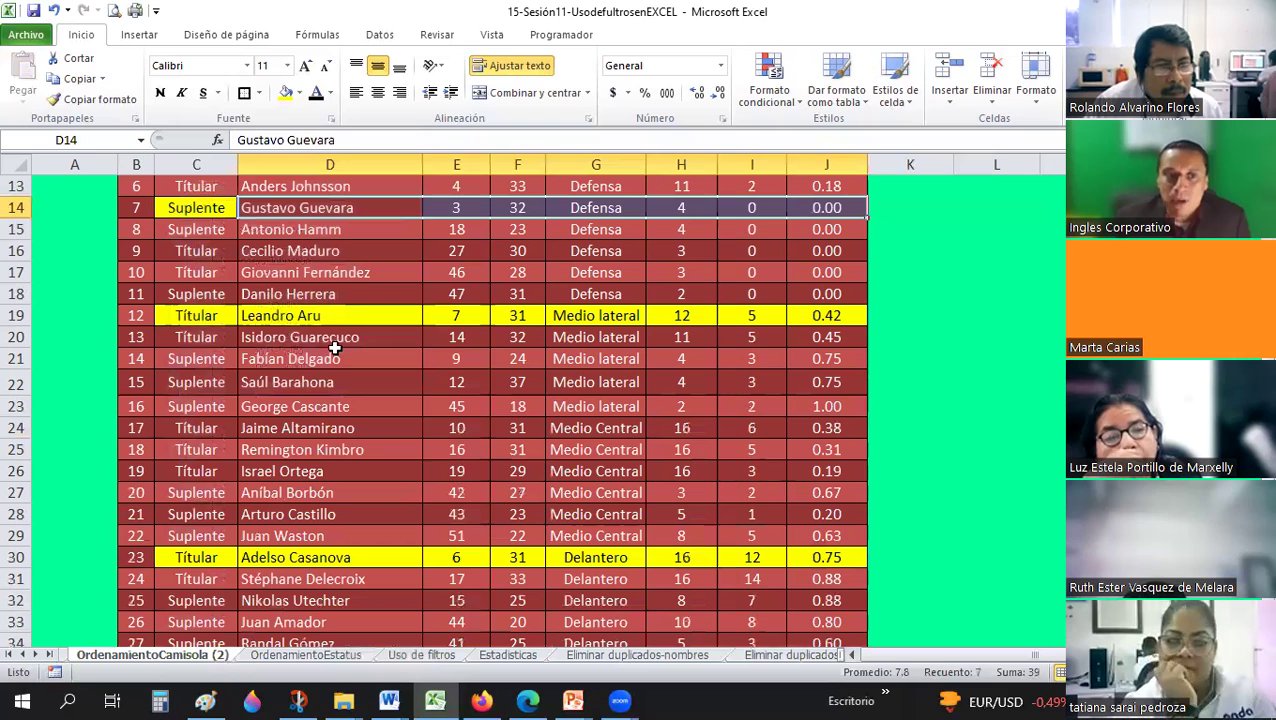
{"action": "left_click_drag", "start_coordinate": [275, 272], "coordinate": [792, 272]}
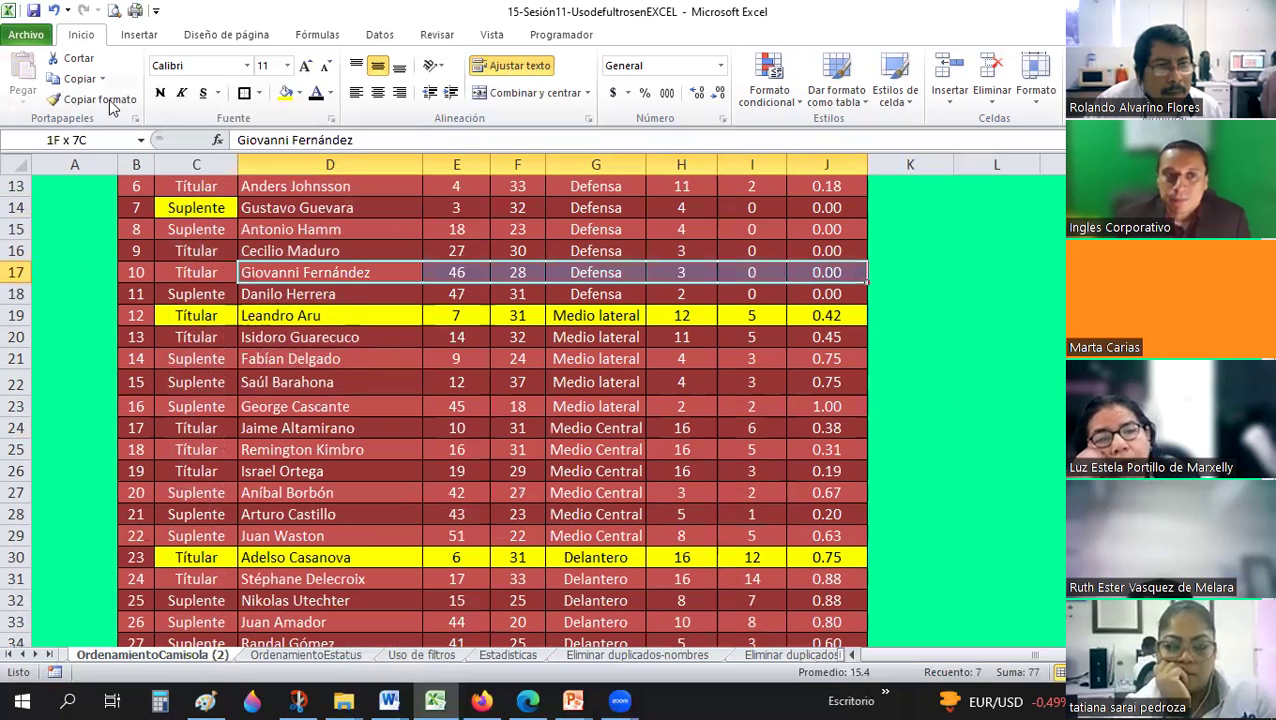
{"action": "left_click", "coordinate": [300, 316]}
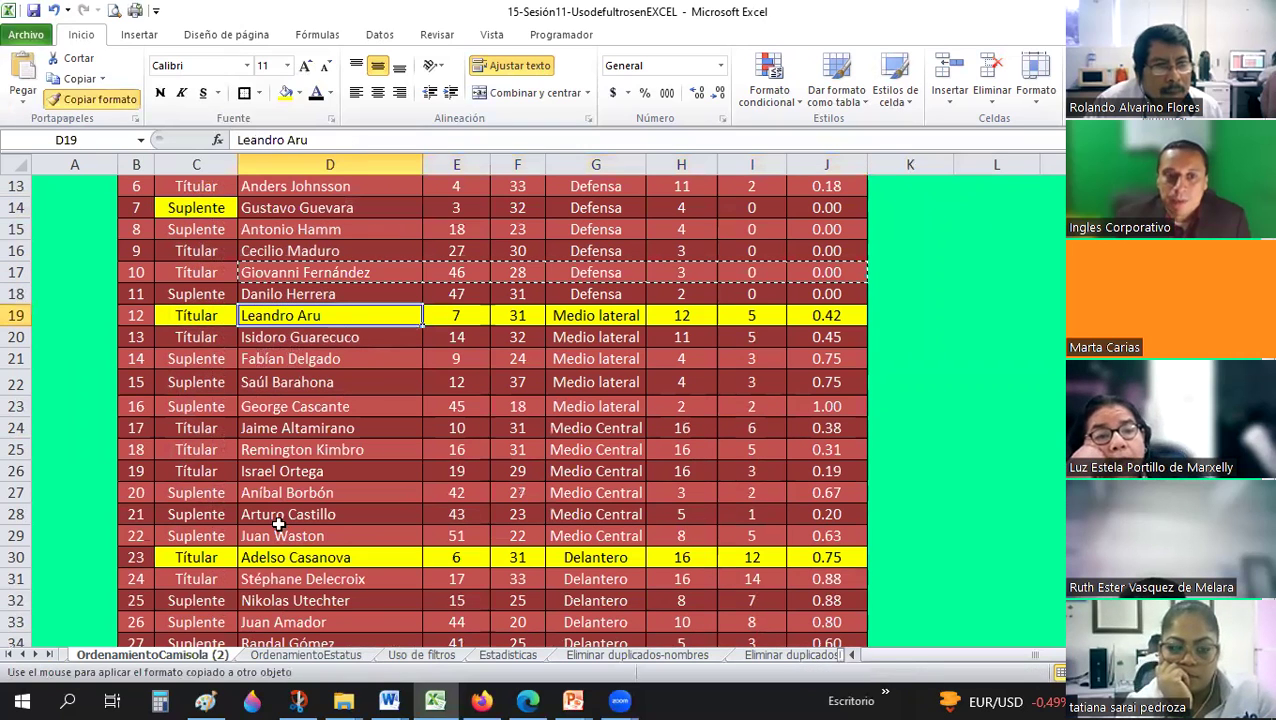
{"action": "key", "text": "ctrl+shift+Right"}
{"action": "left_click_drag", "start_coordinate": [290, 514], "coordinate": [816, 514]}
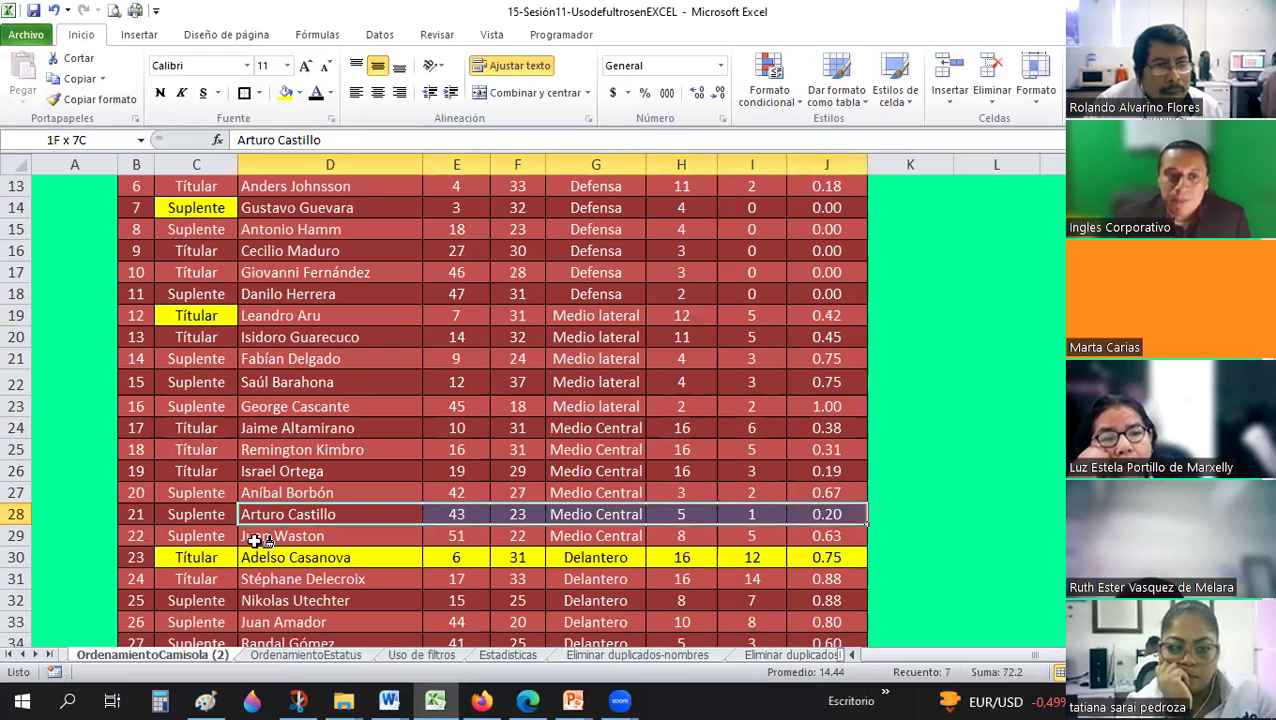
{"action": "left_click", "coordinate": [92, 99]}
{"action": "left_click", "coordinate": [295, 557]}
{"action": "scroll", "coordinate": [380, 400], "scroll_direction": "up", "scroll_amount": 4}
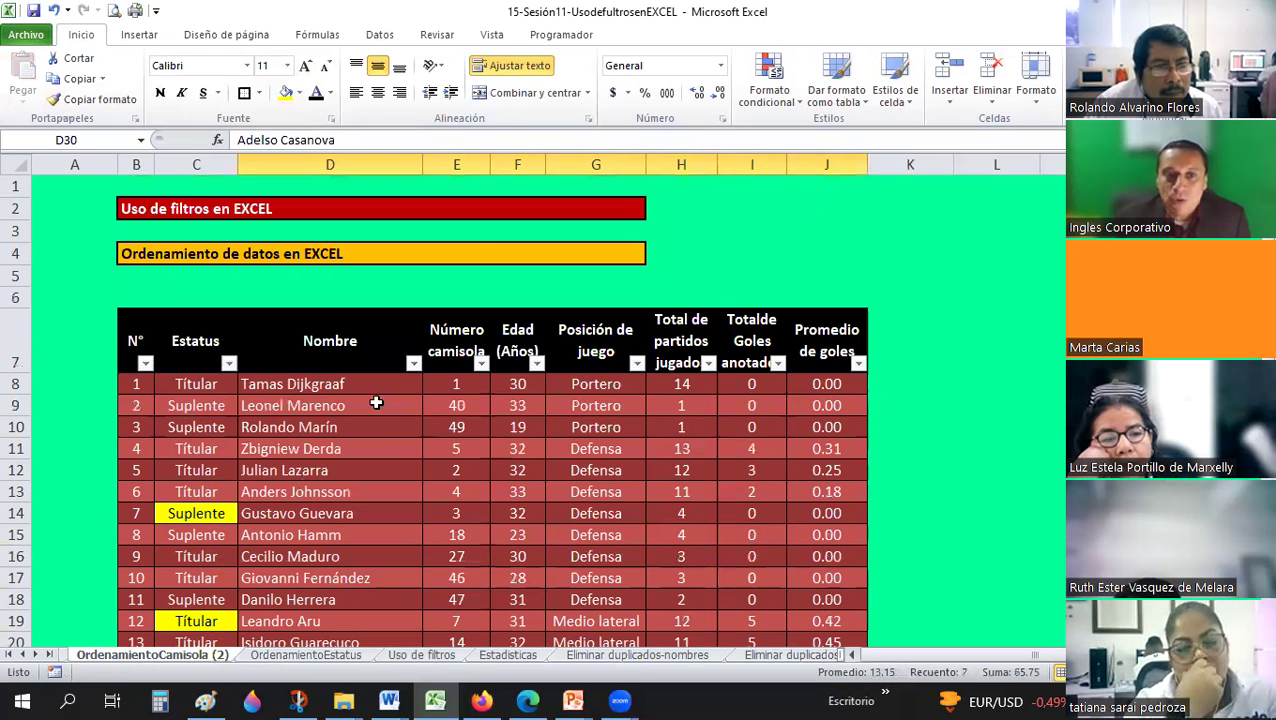
{"action": "left_click", "coordinate": [413, 363]}
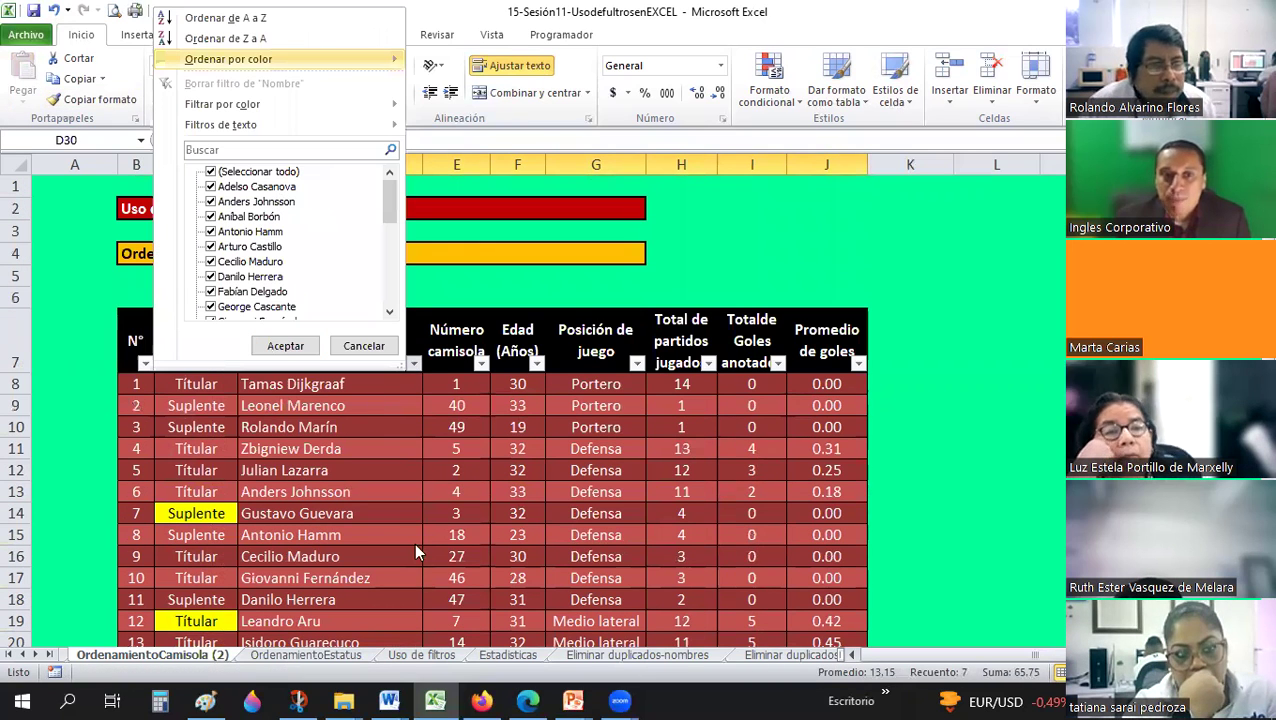
{"action": "left_click", "coordinate": [779, 508]}
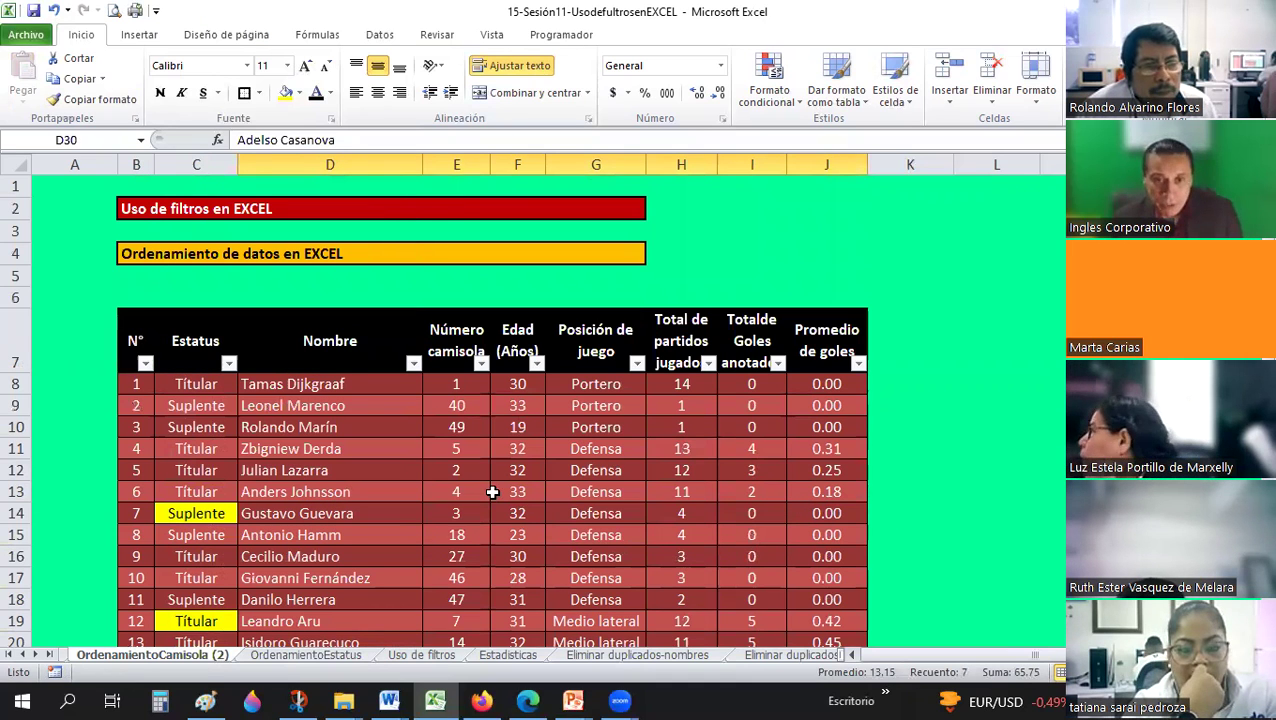
{"action": "key", "text": "ctrl+c"}
{"action": "scroll", "coordinate": [492, 492], "scroll_direction": "down", "scroll_amount": 6}
{"action": "key", "text": "Up"}
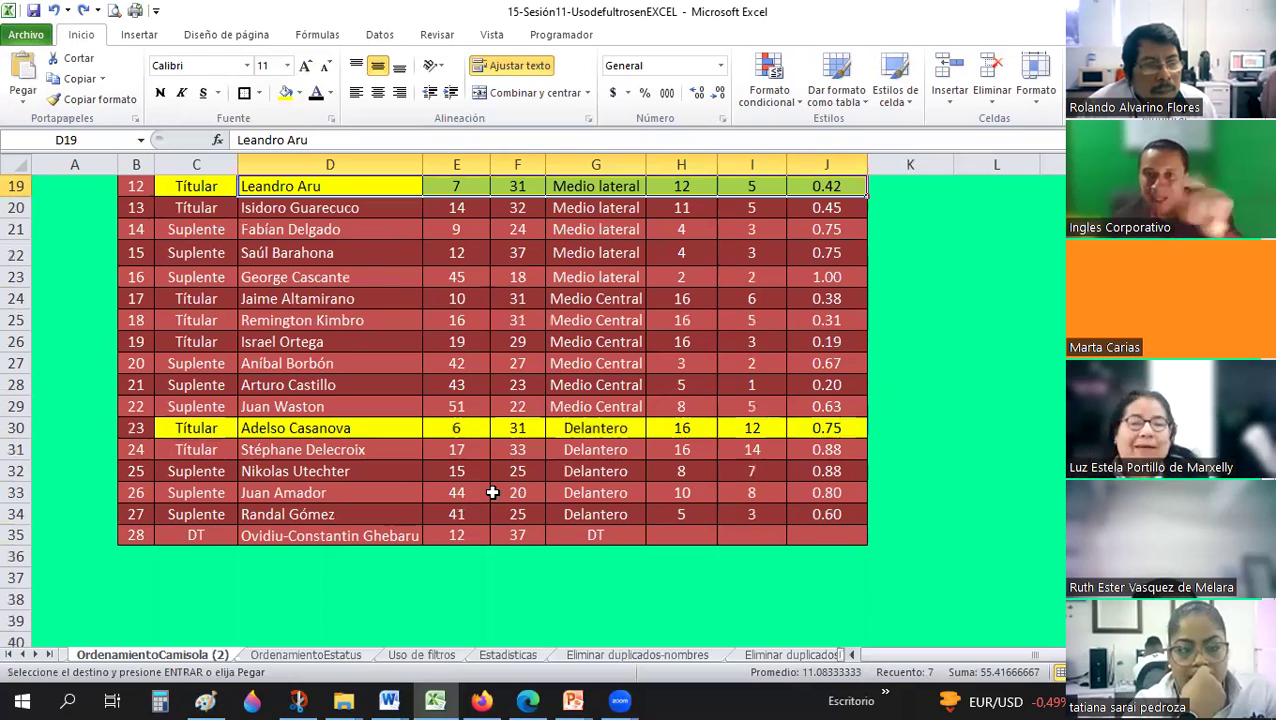
{"action": "key", "text": "Up"}
{"action": "scroll", "coordinate": [66, 325], "scroll_direction": "up", "scroll_amount": 2}
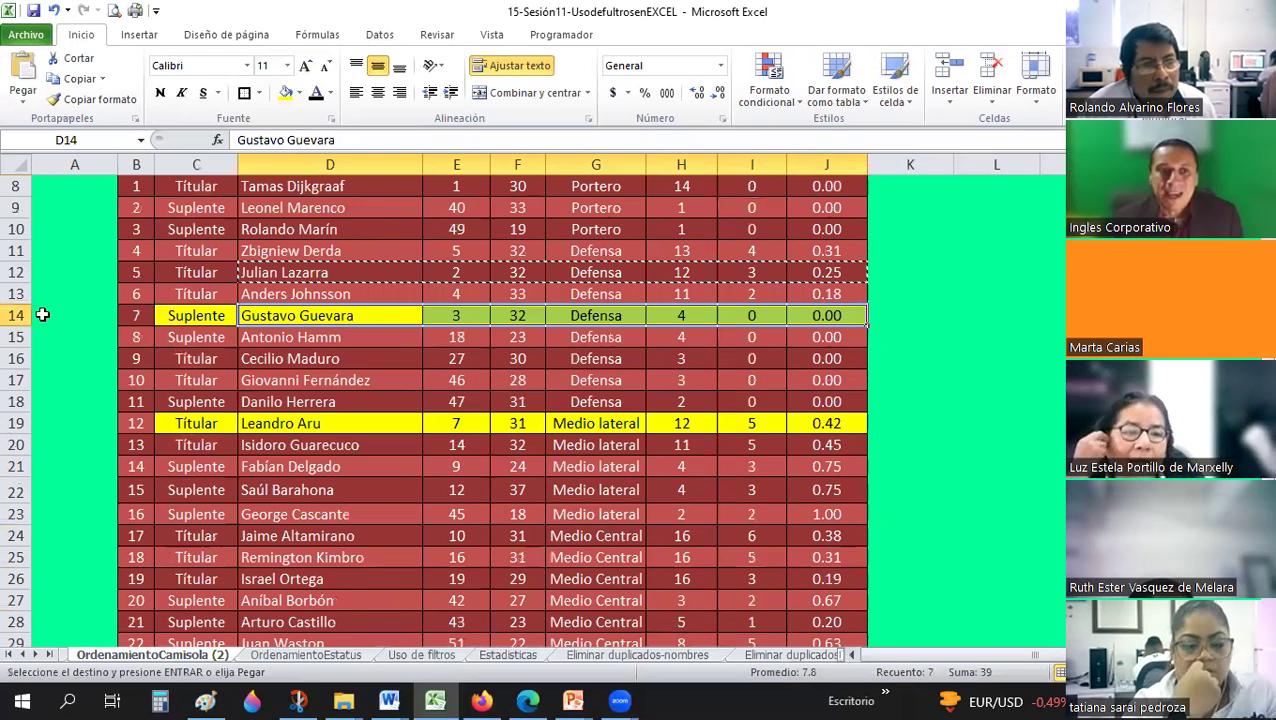
Give the entire row 14 a yellow fill, then copy row 12 and undo.
{"action": "left_click", "coordinate": [290, 401]}
{"action": "left_click", "coordinate": [16, 315]}
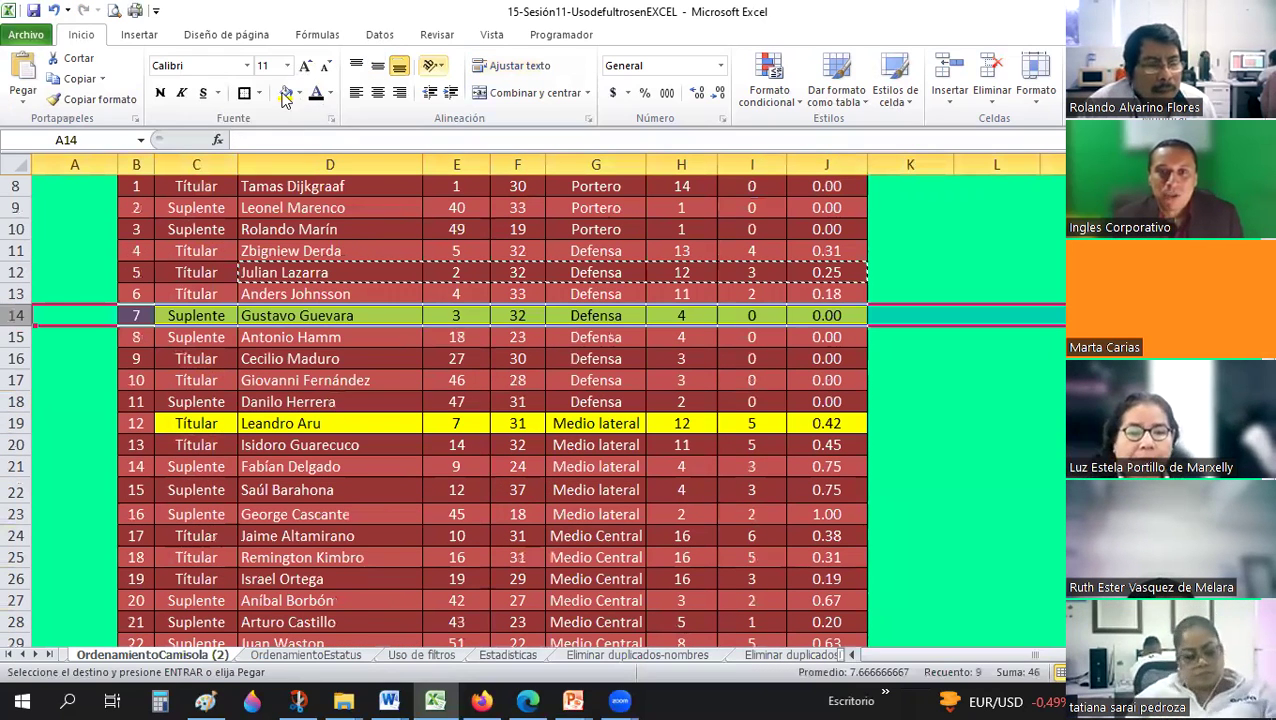
{"action": "left_click", "coordinate": [285, 93]}
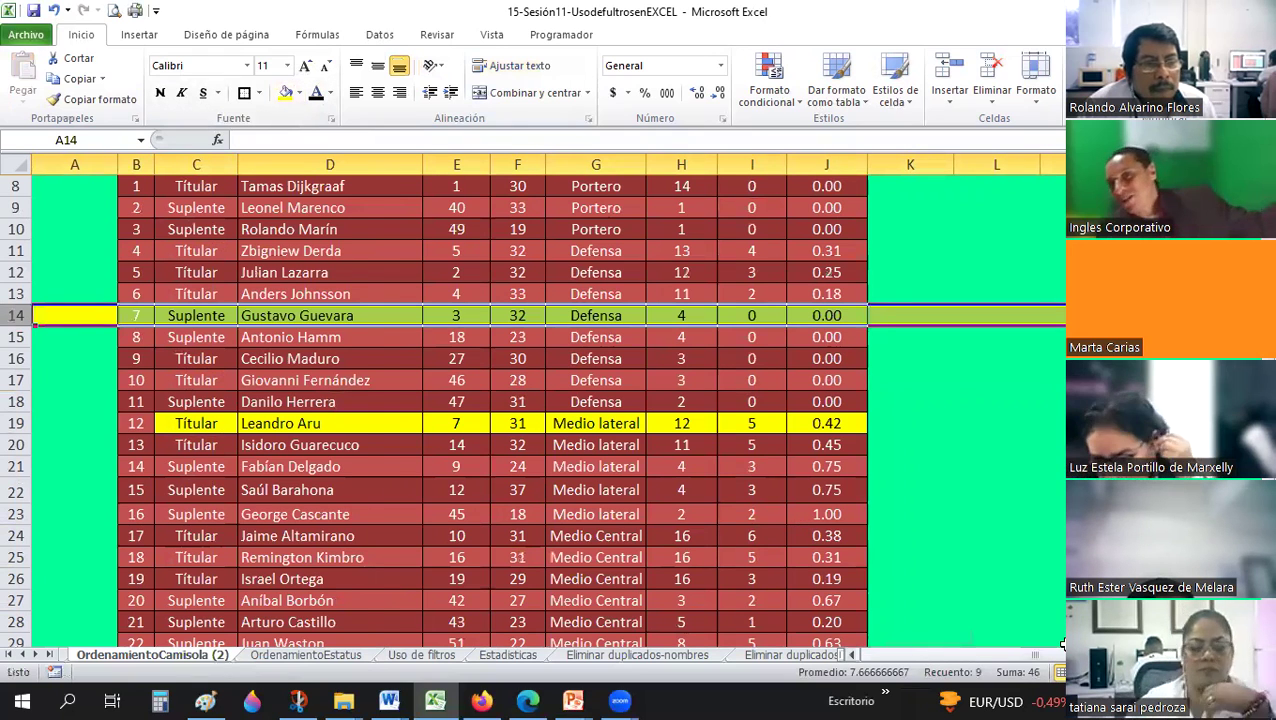
{"action": "left_click", "coordinate": [1062, 645]}
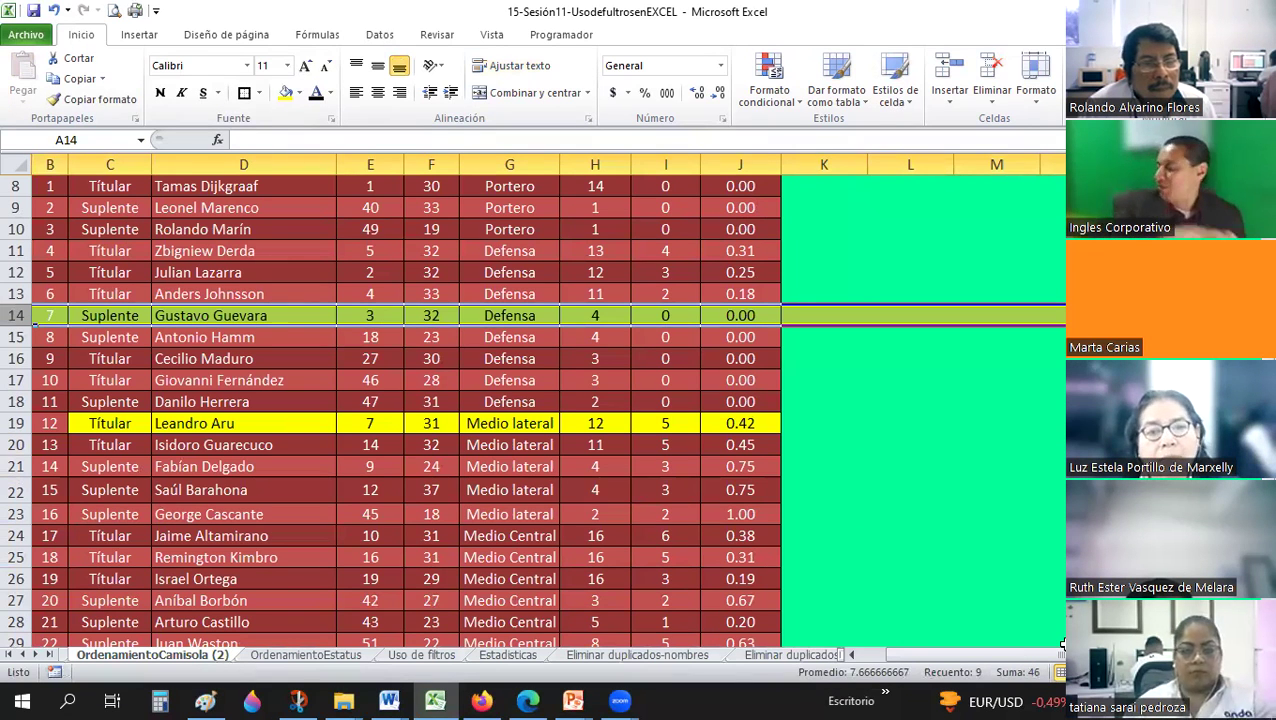
{"action": "key", "text": "ctrl+c"}
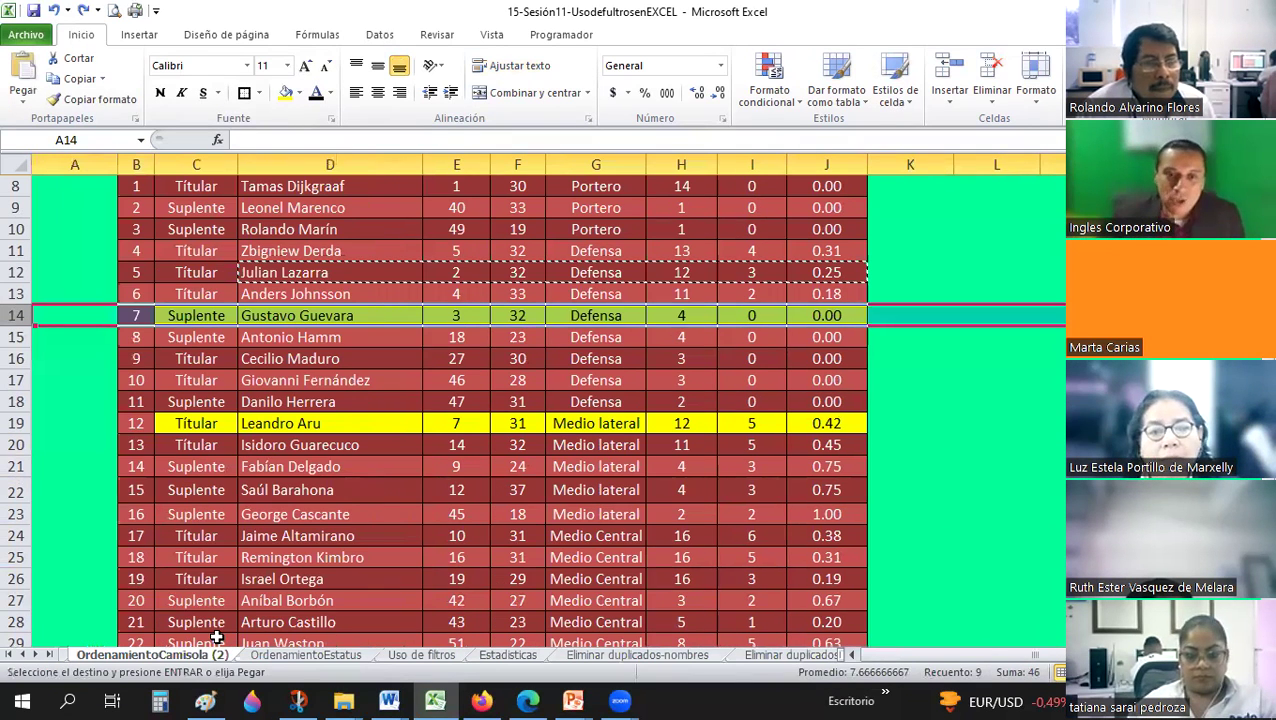
{"action": "key", "text": "ctrl+z"}
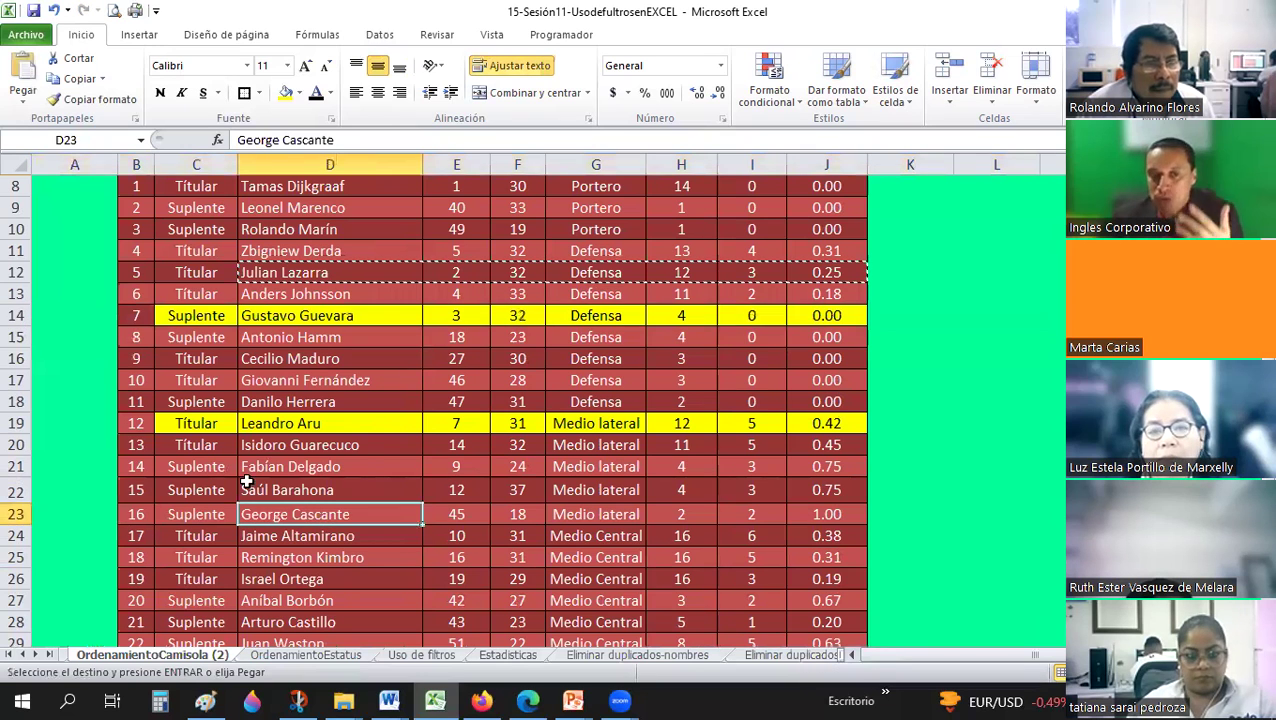
{"action": "scroll", "coordinate": [267, 448], "scroll_direction": "up", "scroll_amount": 3}
{"action": "scroll", "coordinate": [590, 378], "scroll_direction": "down", "scroll_amount": 2}
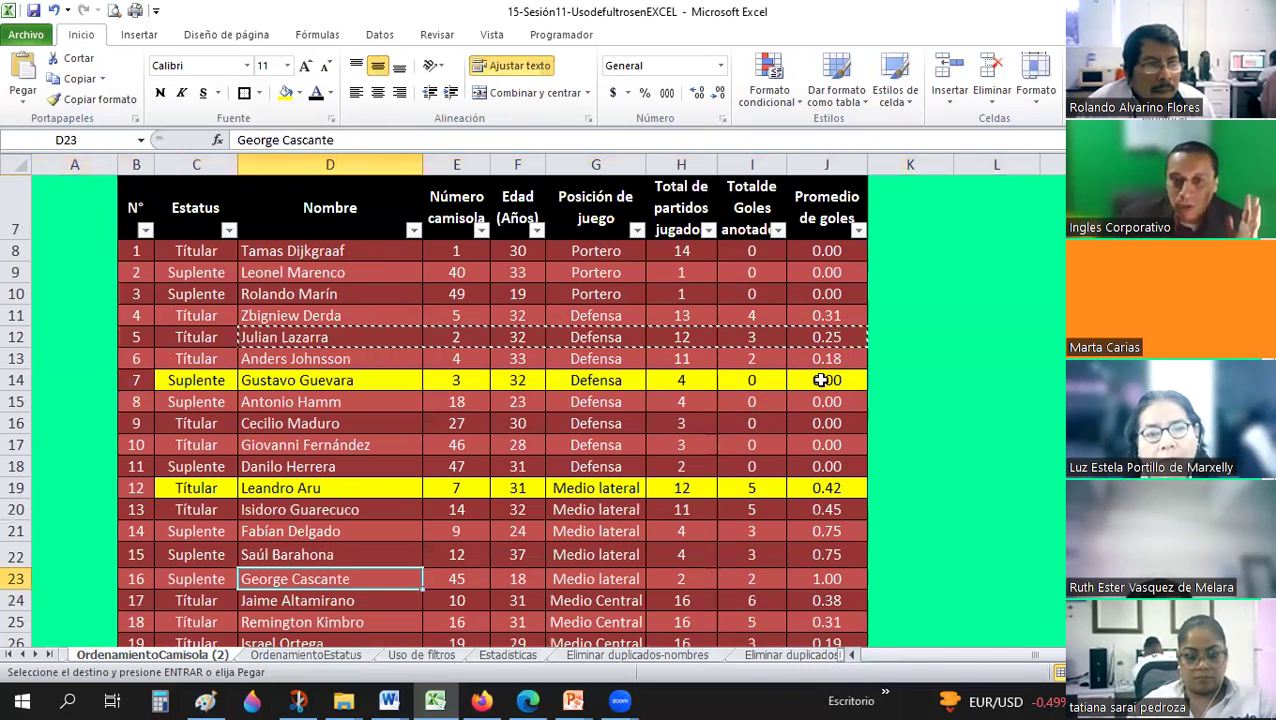
{"action": "left_click_drag", "start_coordinate": [821, 380], "coordinate": [196, 380]}
{"action": "left_click", "coordinate": [595, 423]}
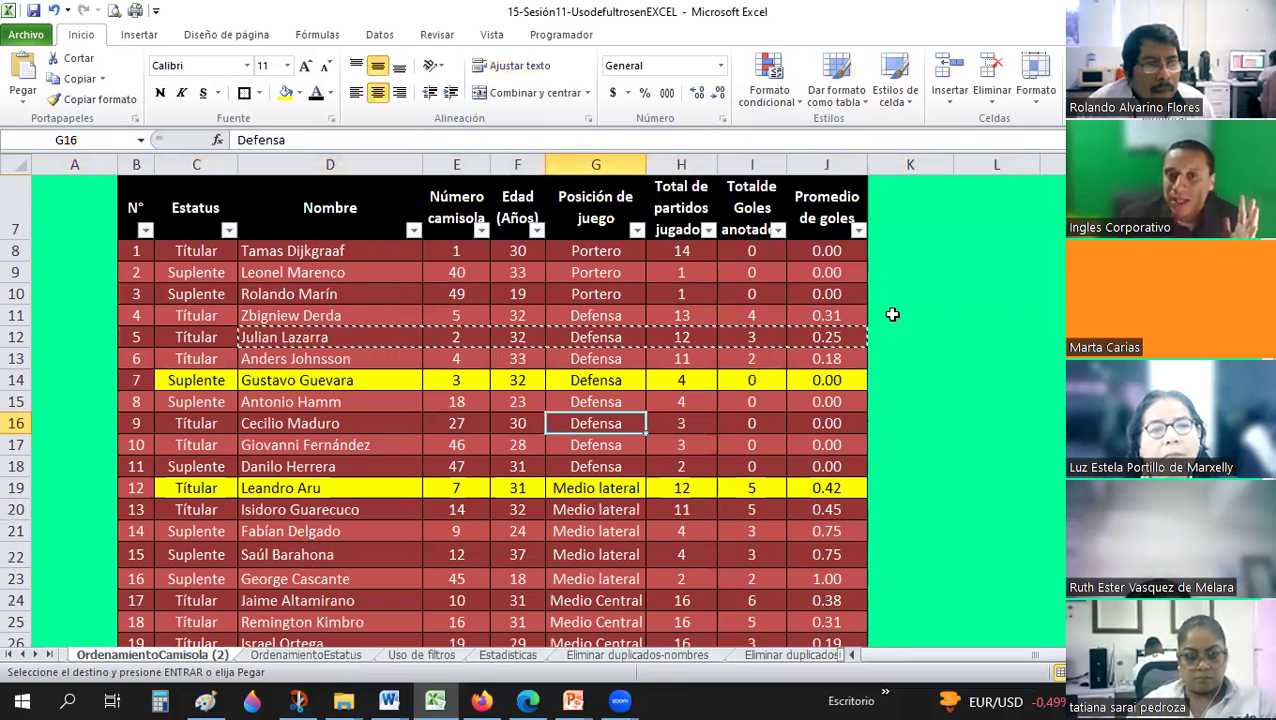
{"action": "left_click", "coordinate": [222, 385]}
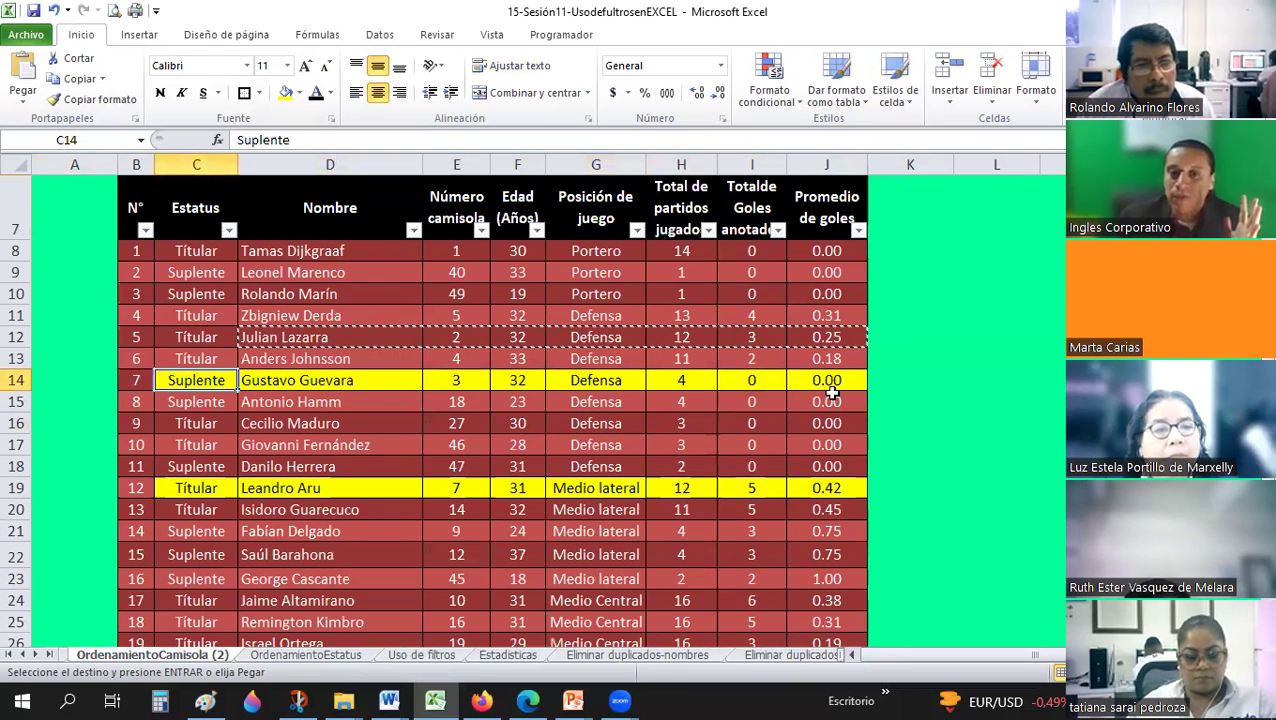
{"action": "left_click", "coordinate": [595, 380]}
{"action": "left_click", "coordinate": [294, 312]}
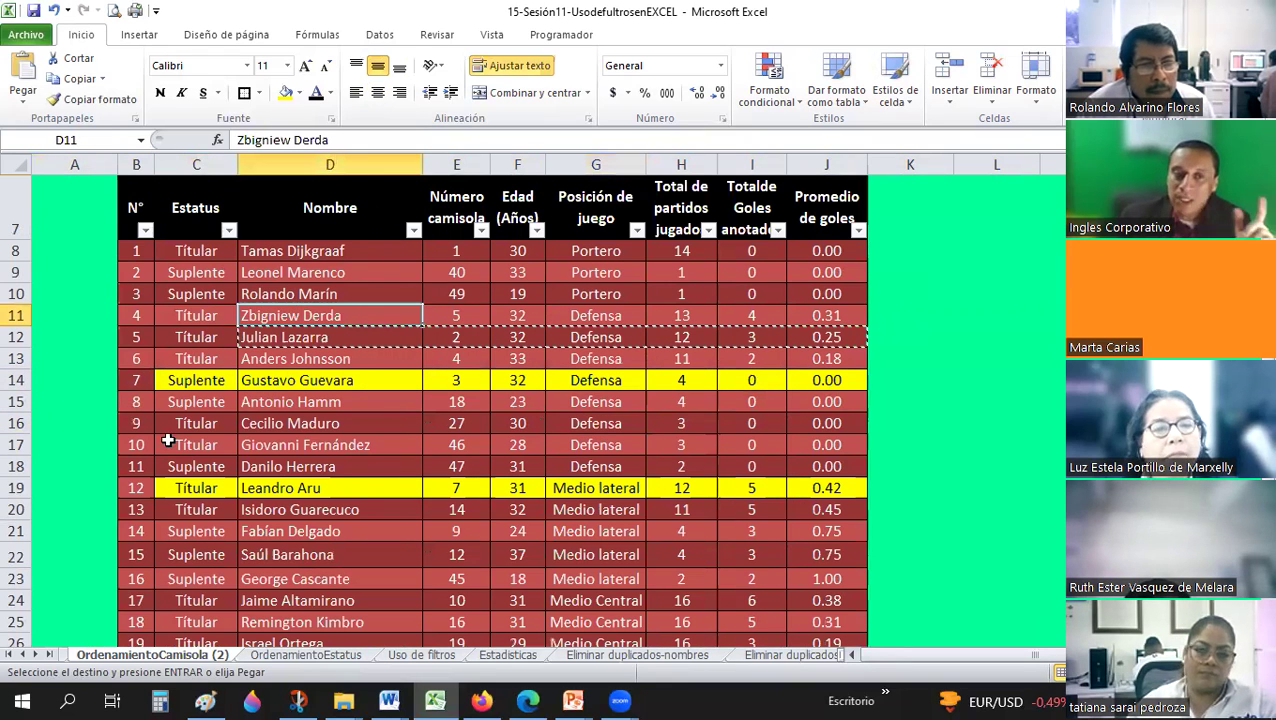
{"action": "left_click", "coordinate": [216, 380]}
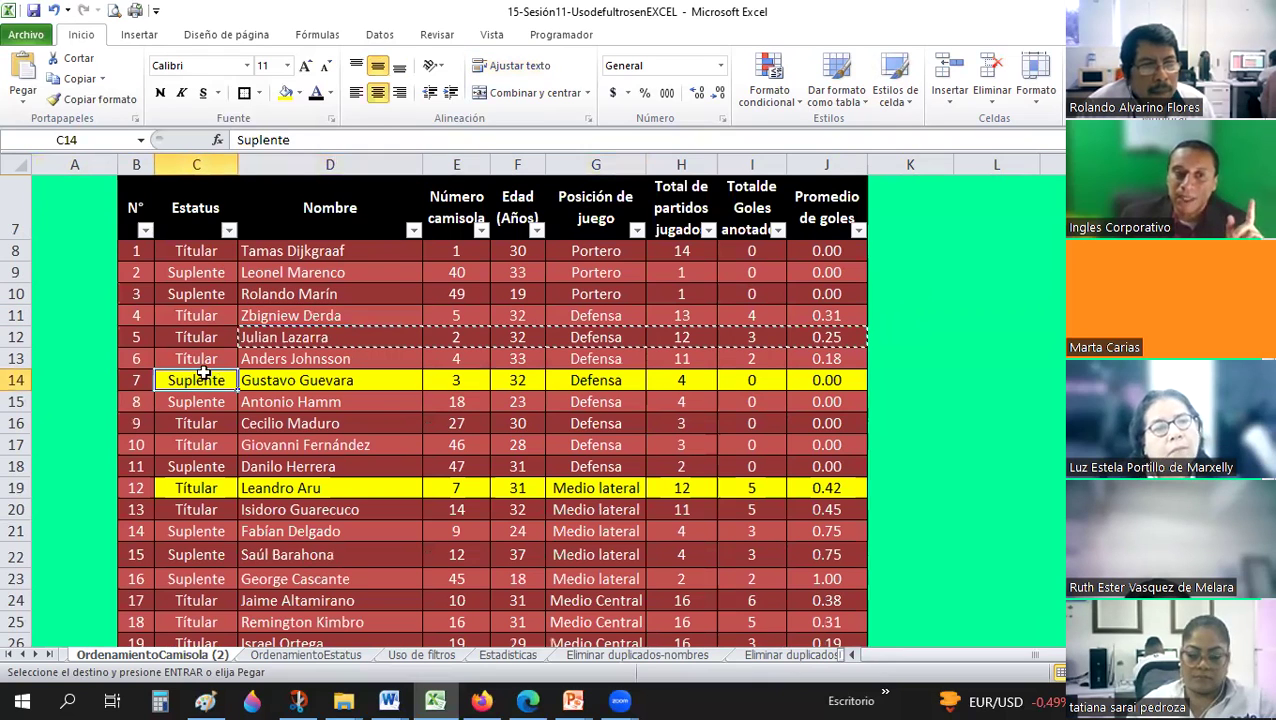
Show the Estatus filter's Ordenar por color options.
{"action": "left_click", "coordinate": [210, 315]}
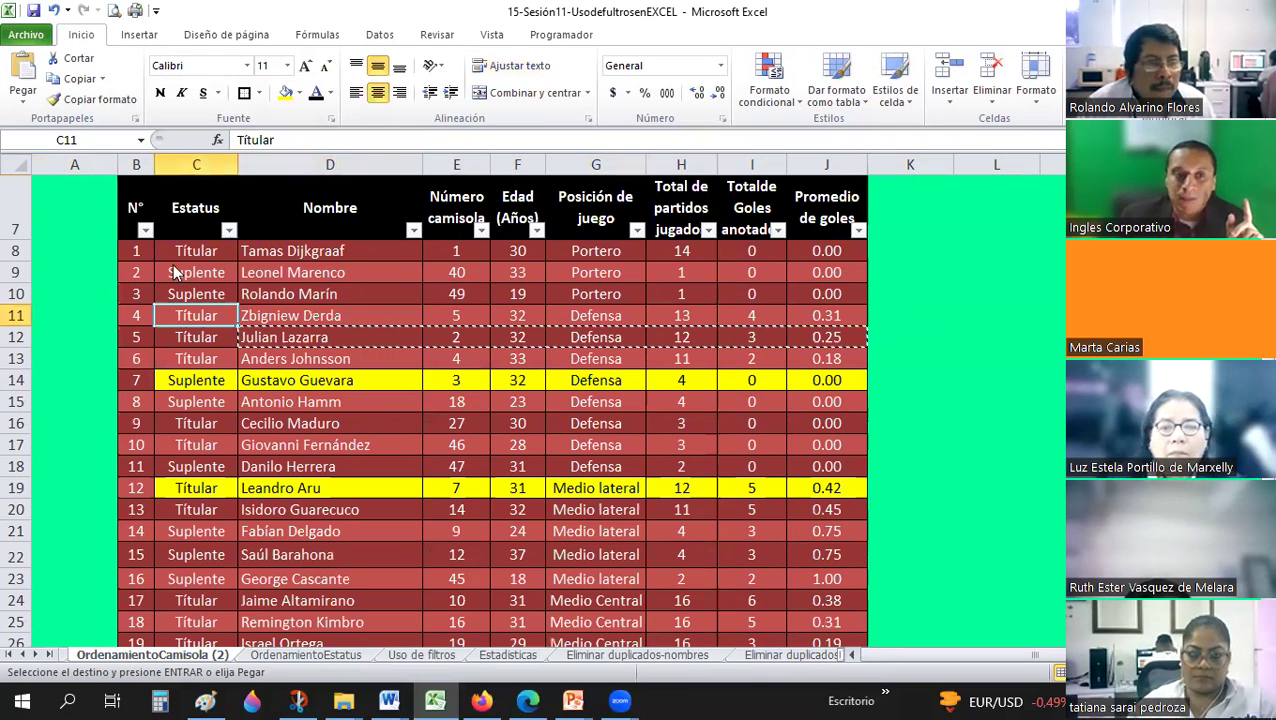
{"action": "left_click", "coordinate": [228, 230]}
{"action": "mouse_move", "coordinate": [82, 297]}
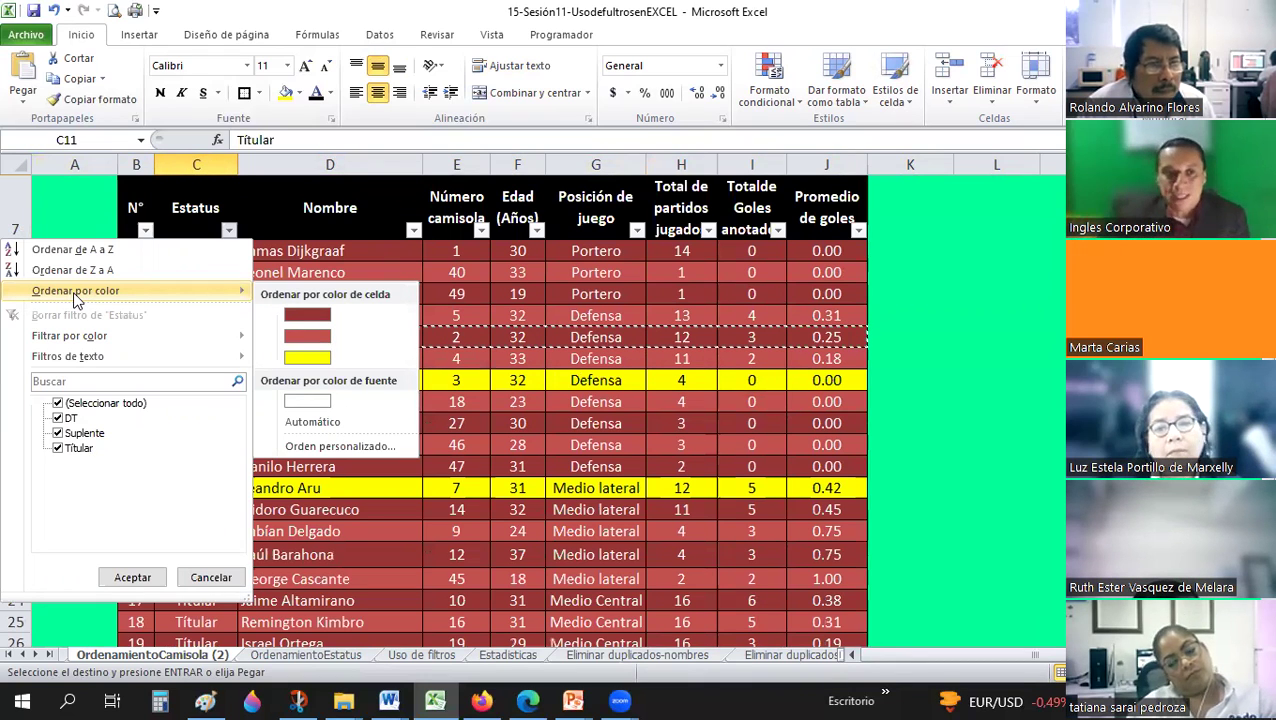
Filter Estatus by the yellow cell colour, leaving only rows 14, 19 and 30.
{"action": "mouse_move", "coordinate": [84, 355]}
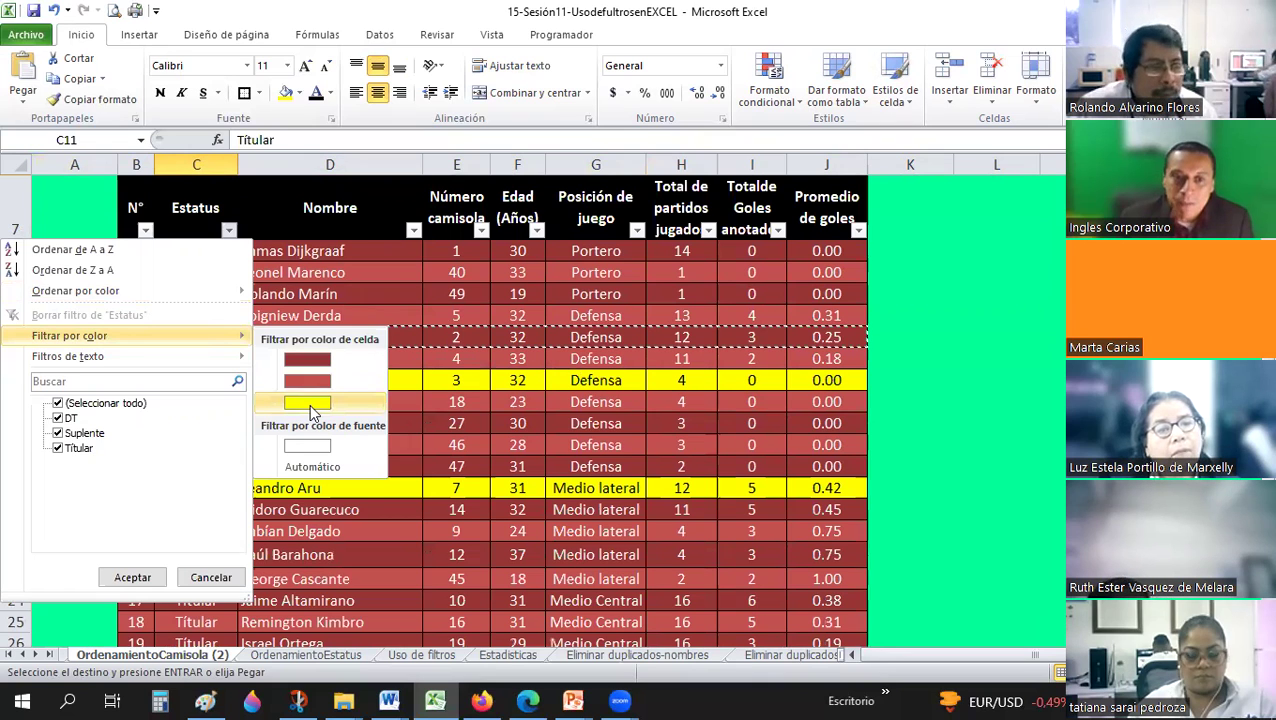
{"action": "left_click", "coordinate": [380, 403]}
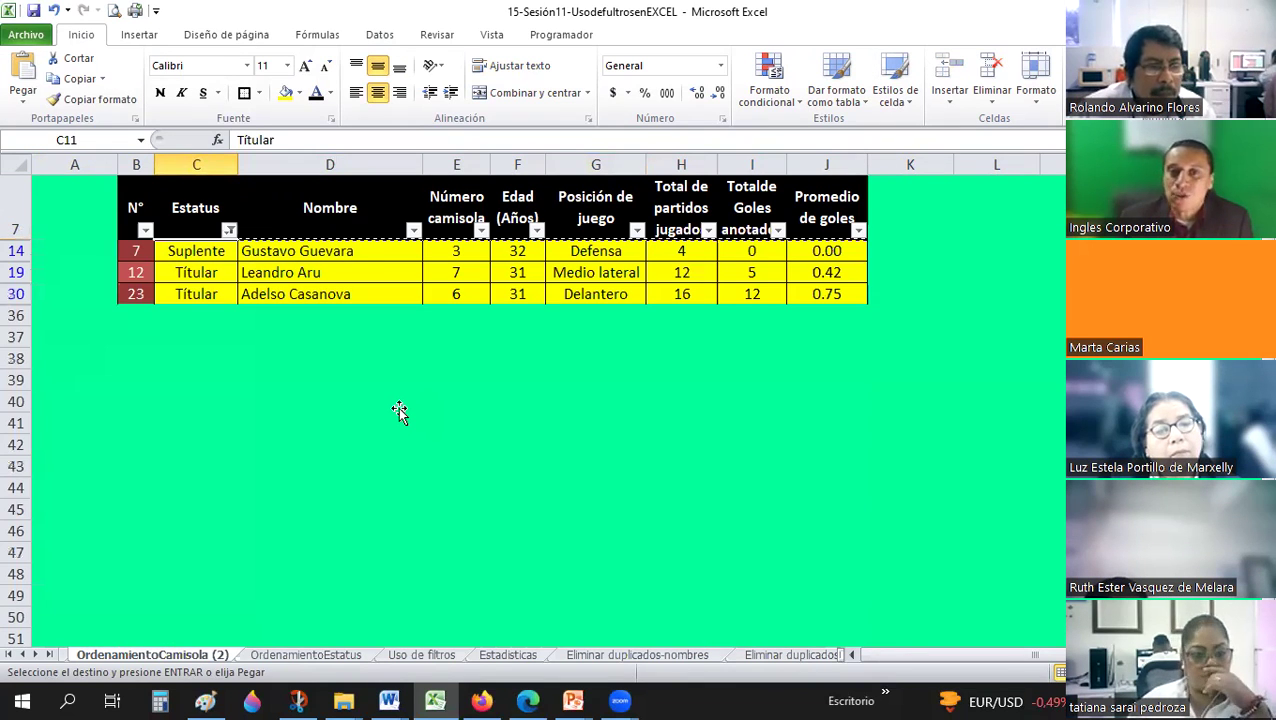
{"action": "left_click", "coordinate": [399, 413]}
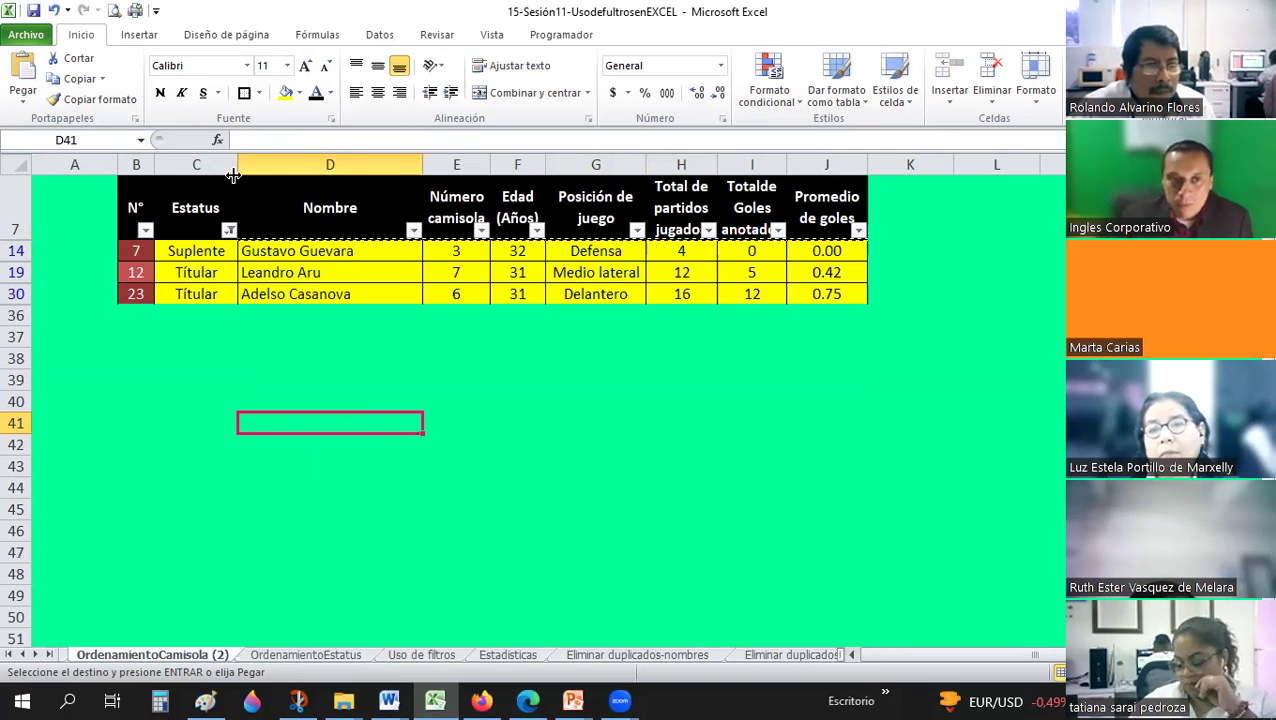
Clear the yellow colour filter on Estatus and filter by the lighter-red cell colour instead.
{"action": "left_click", "coordinate": [229, 230]}
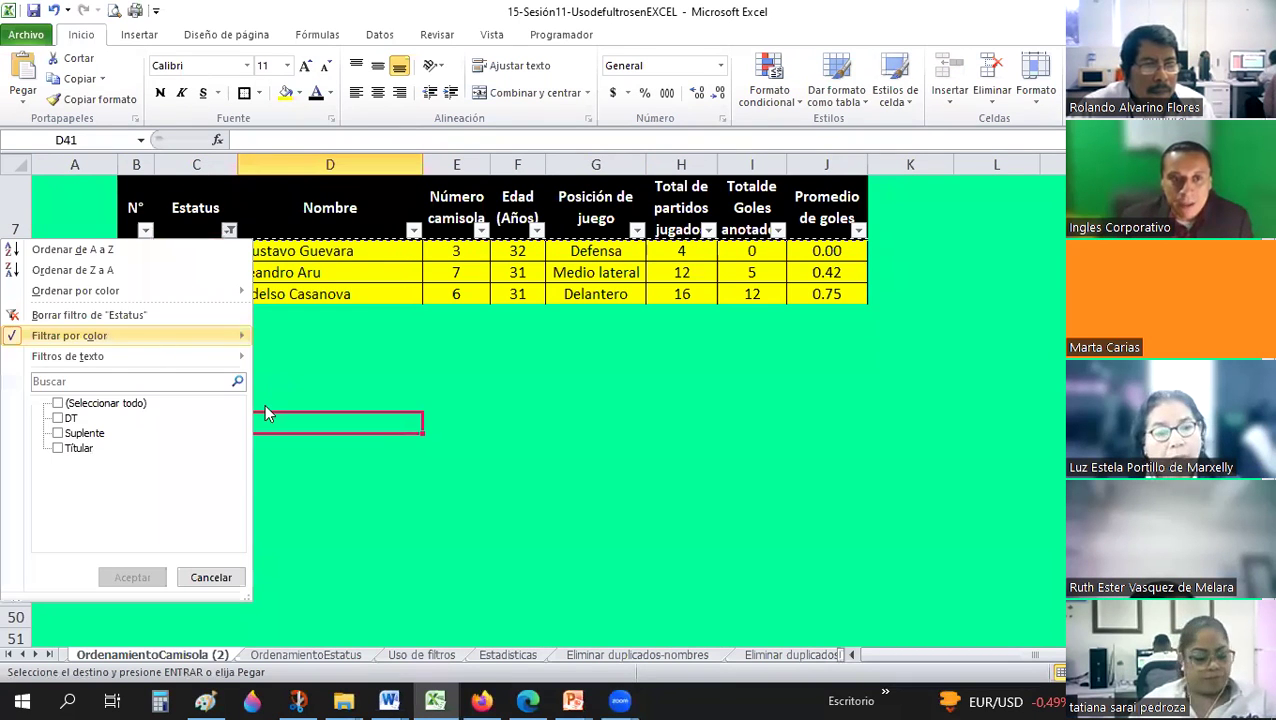
{"action": "mouse_move", "coordinate": [120, 335]}
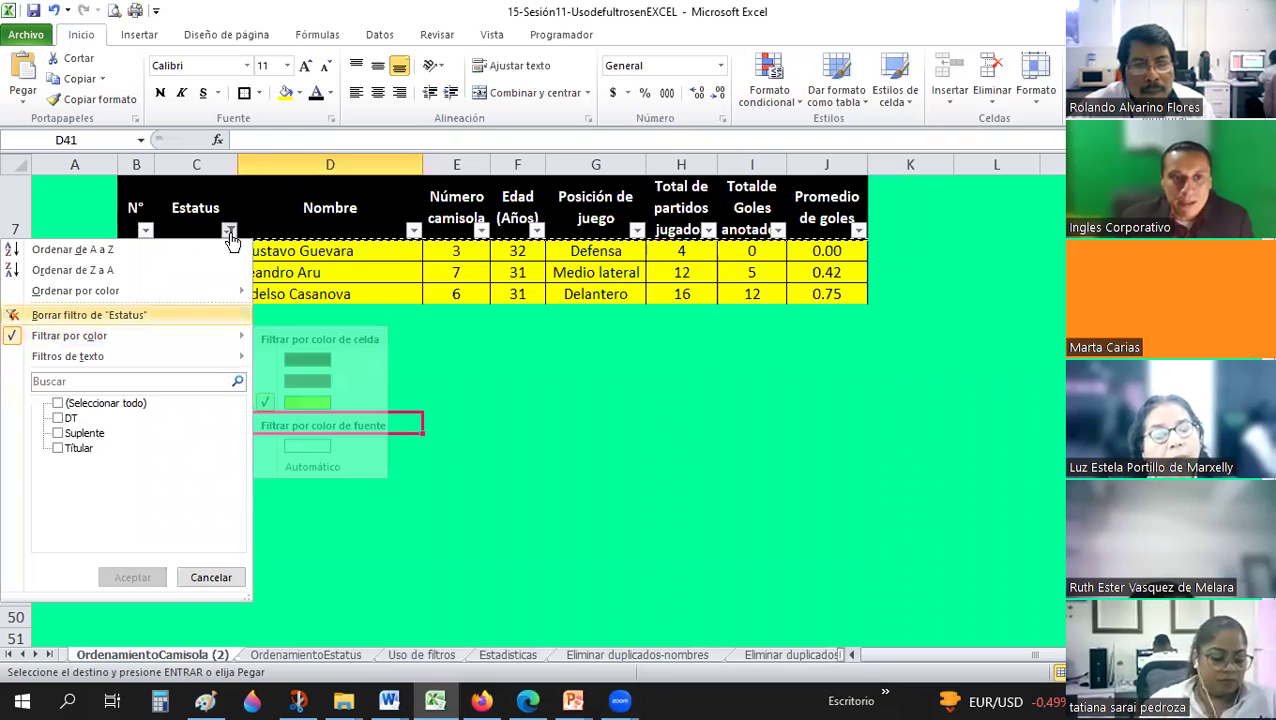
{"action": "left_click", "coordinate": [75, 315]}
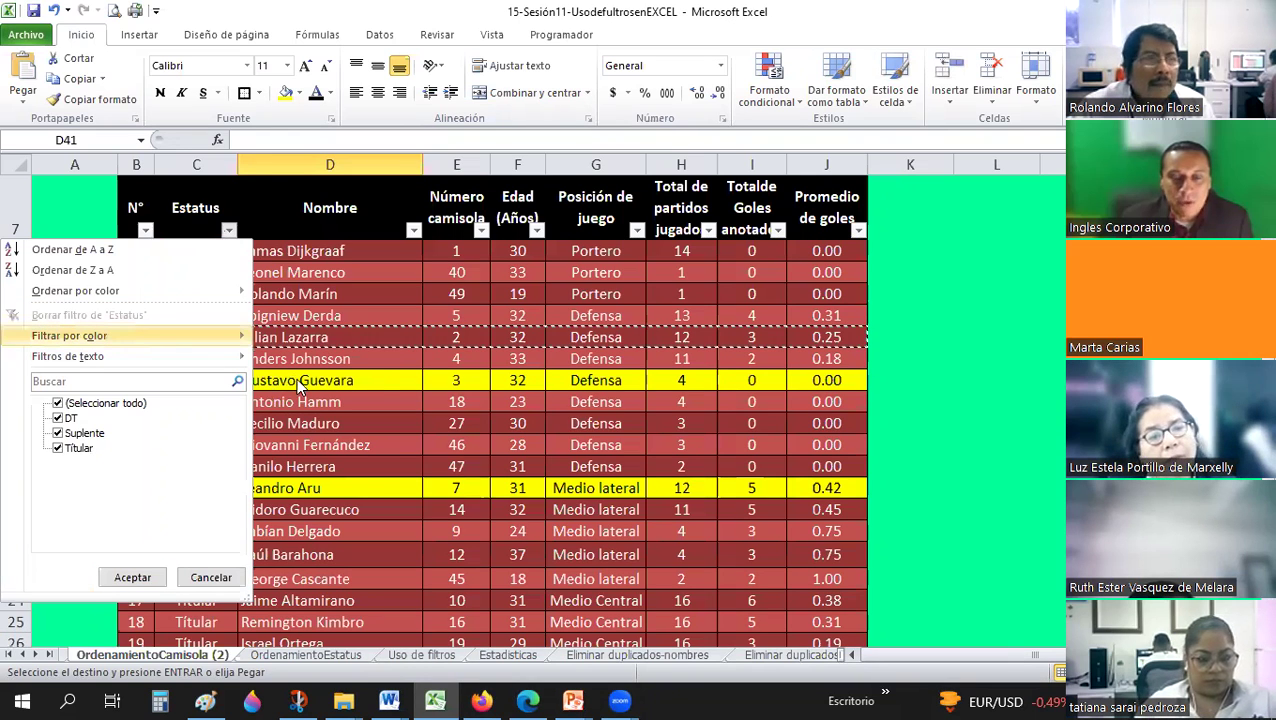
{"action": "mouse_move", "coordinate": [300, 387]}
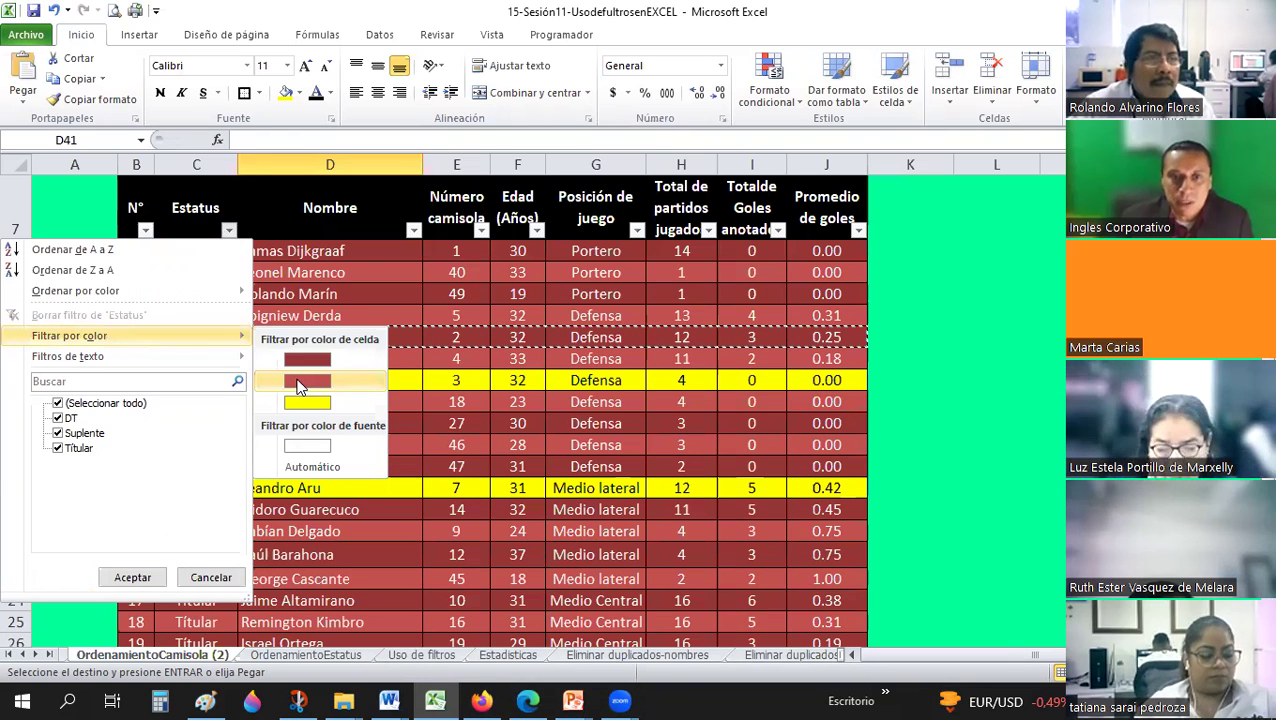
{"action": "left_click", "coordinate": [295, 380]}
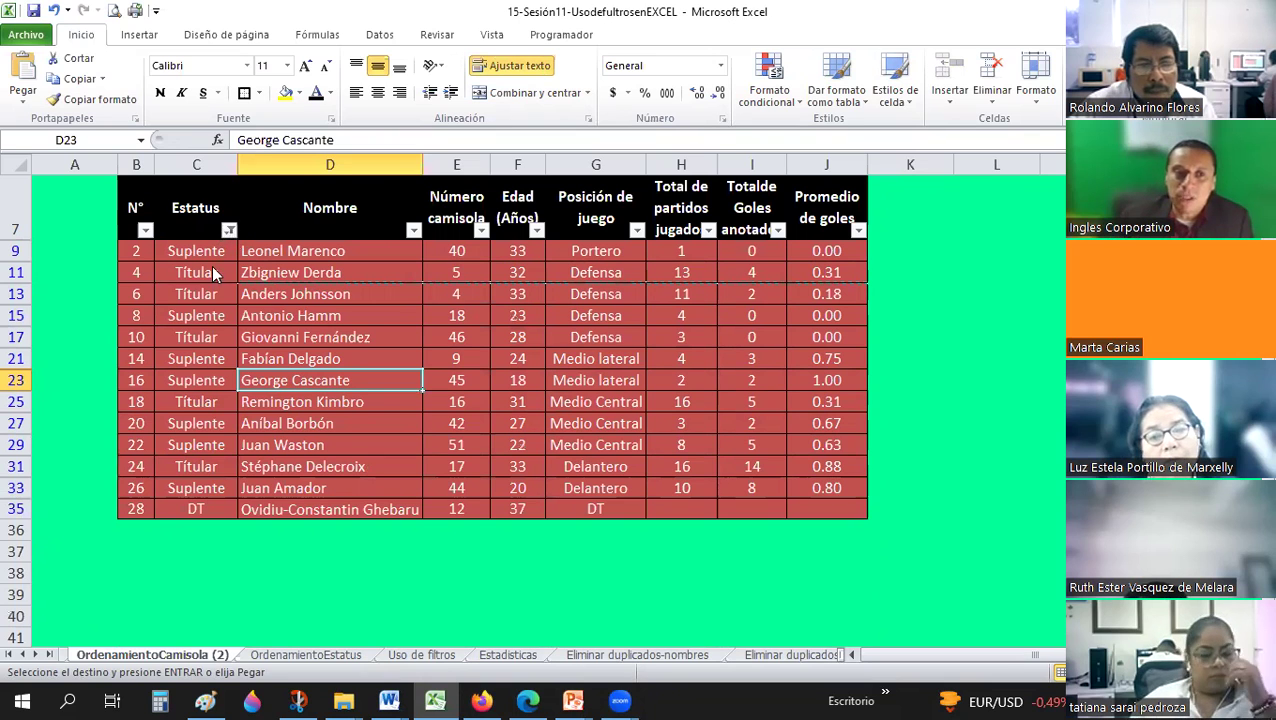
Clear the Estatus filter again so every player row reappears.
{"action": "left_click", "coordinate": [229, 230]}
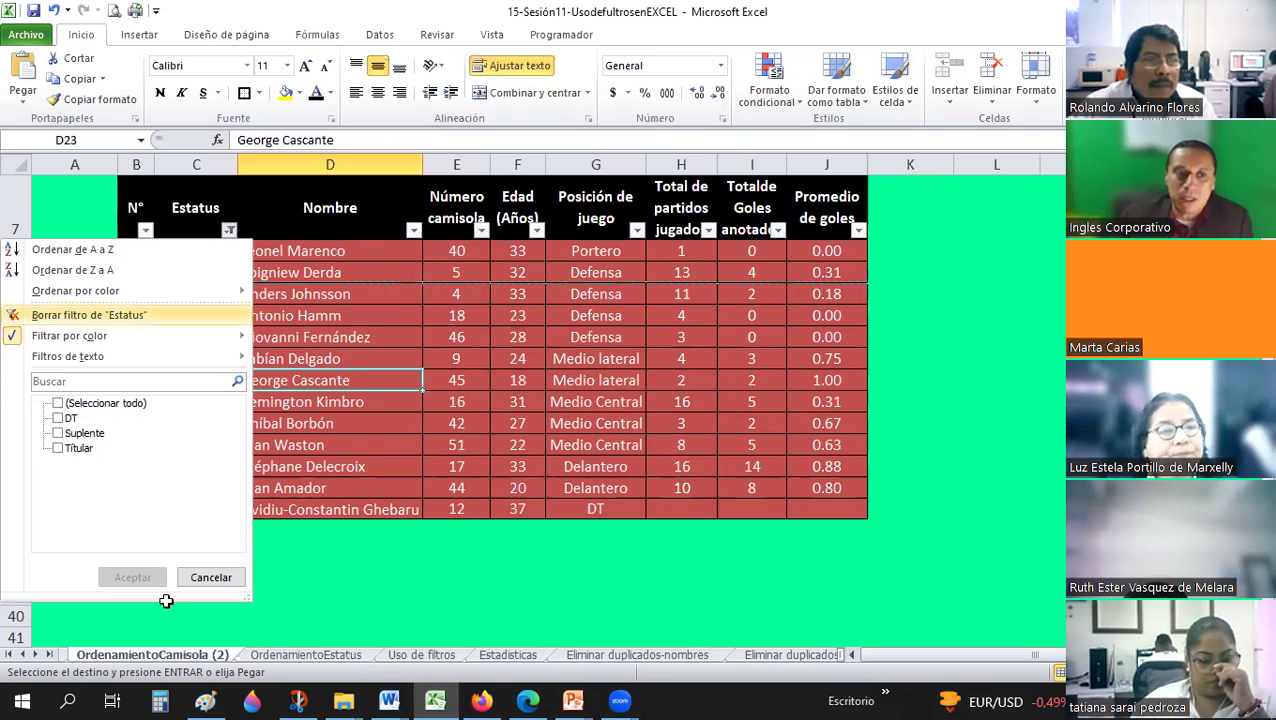
{"action": "left_click", "coordinate": [89, 314]}
{"action": "left_click", "coordinate": [300, 466]}
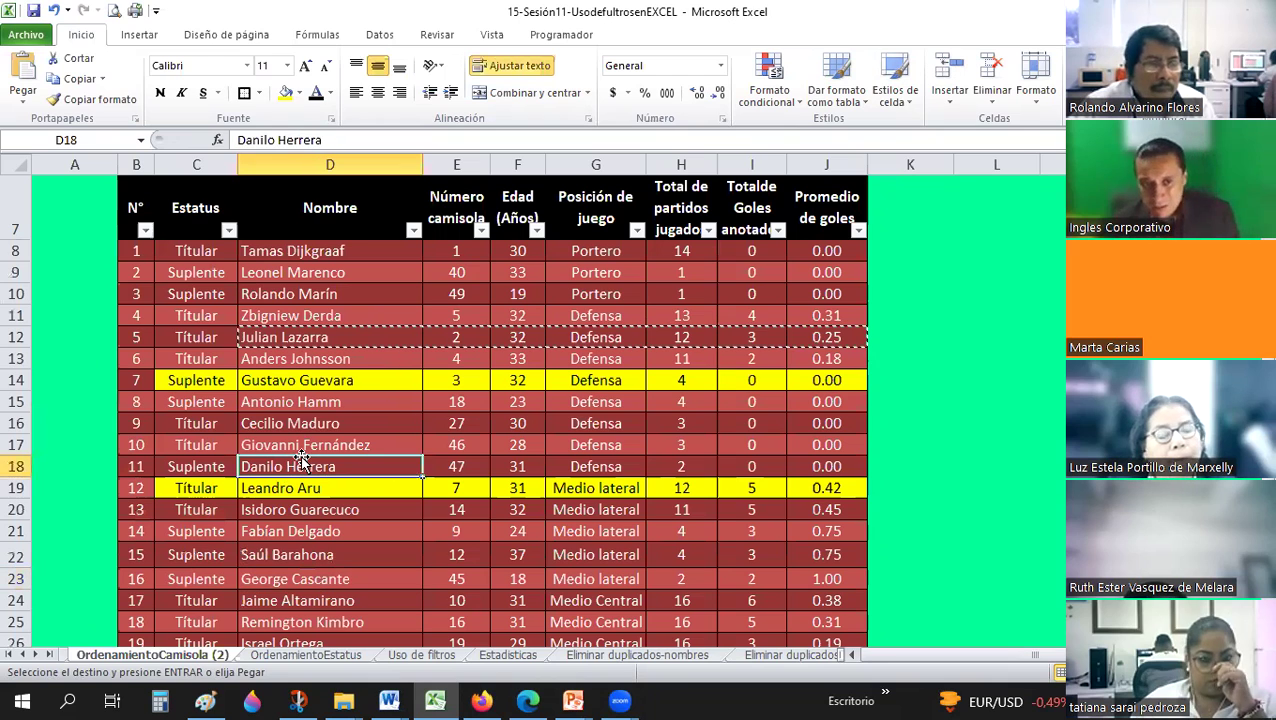
Cancel the pending row-12 copy with Esc and scroll through the full player table.
{"action": "key", "text": "Escape"}
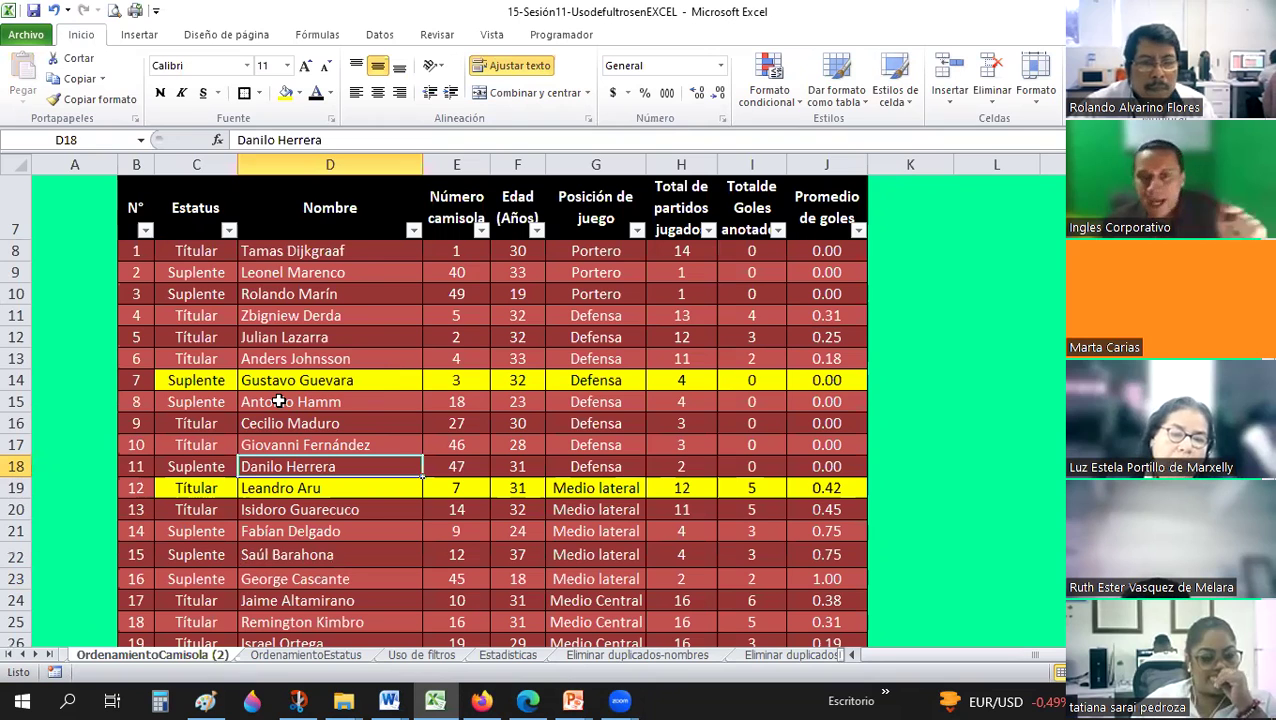
{"action": "scroll", "coordinate": [278, 401], "scroll_direction": "down", "scroll_amount": 2}
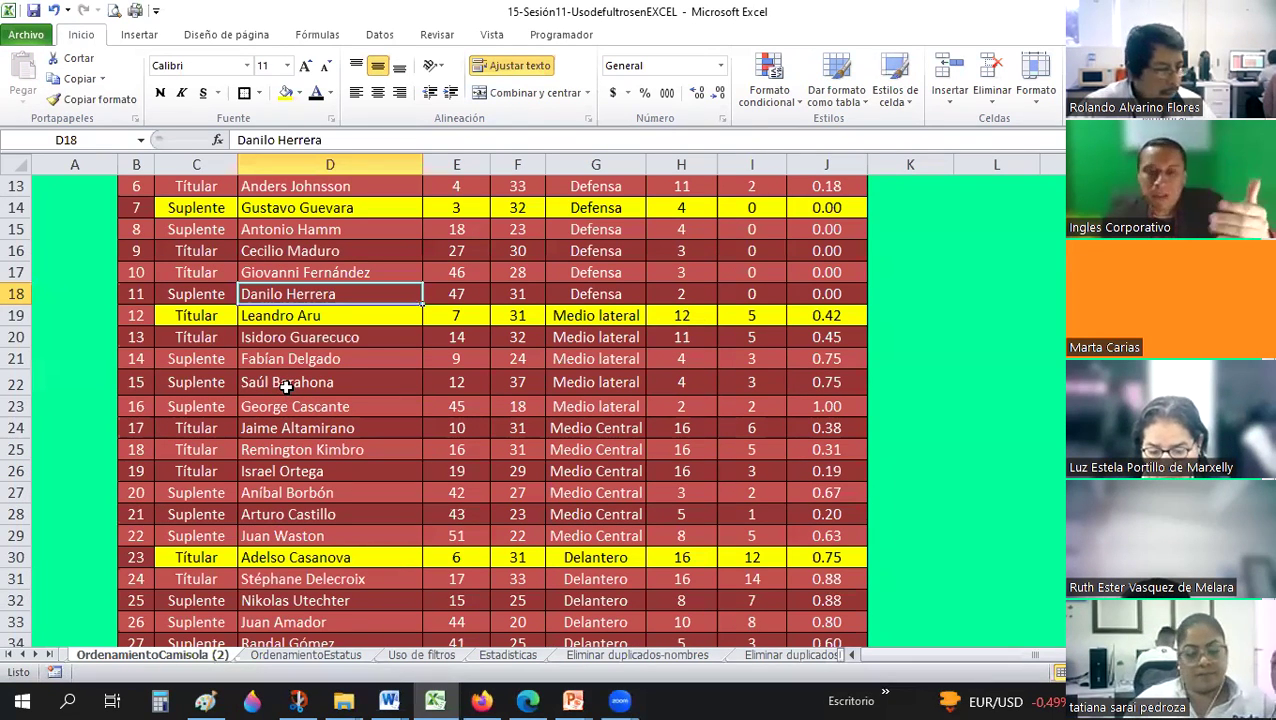
{"action": "scroll", "coordinate": [286, 387], "scroll_direction": "up", "scroll_amount": 1}
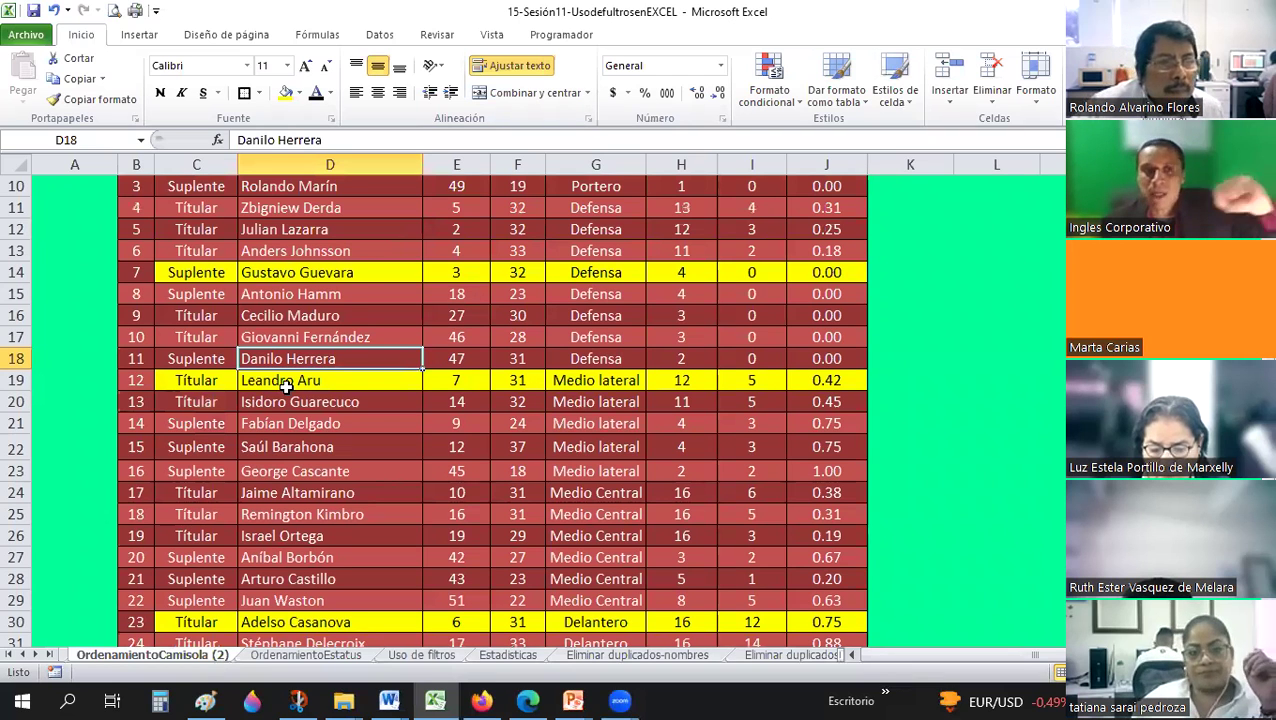
{"action": "scroll", "coordinate": [286, 387], "scroll_direction": "up", "scroll_amount": 1}
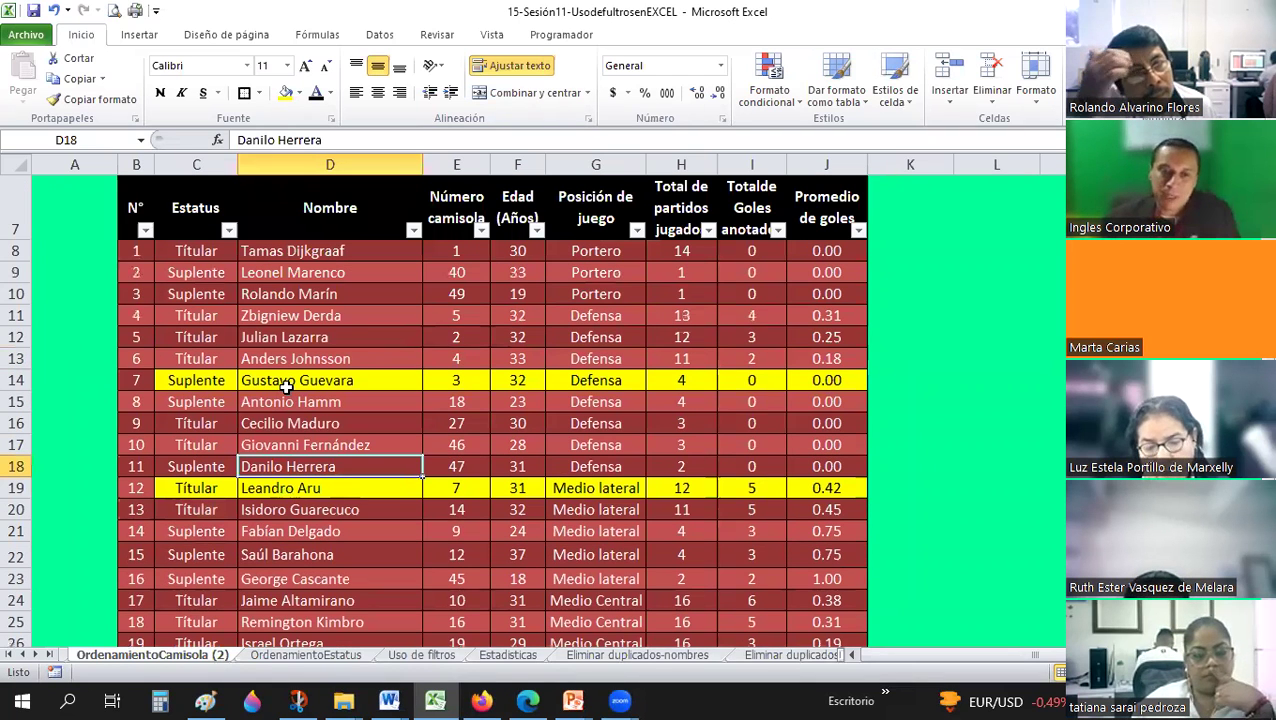
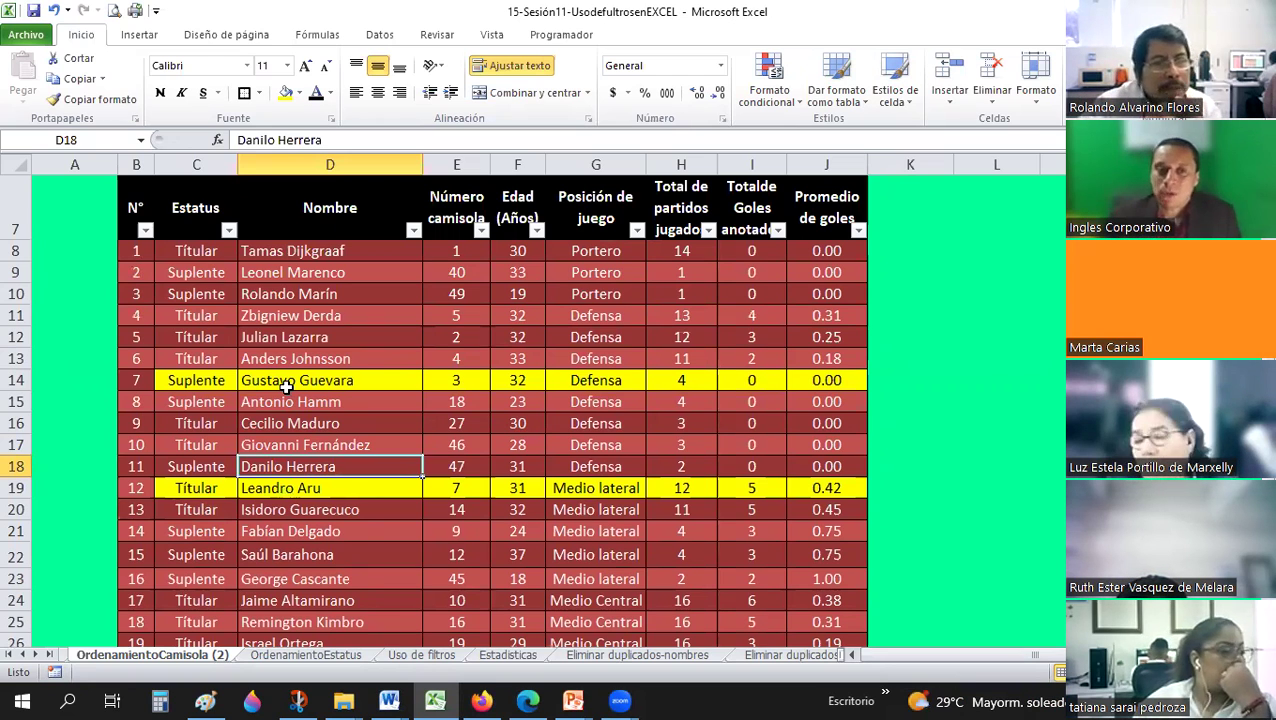
Review the Estatus filter values without filtering, then scroll the sheet tabs back to the first sheet.
{"action": "scroll", "coordinate": [286, 386], "scroll_direction": "up", "scroll_amount": 1}
{"action": "scroll", "coordinate": [240, 402], "scroll_direction": "up", "scroll_amount": 1}
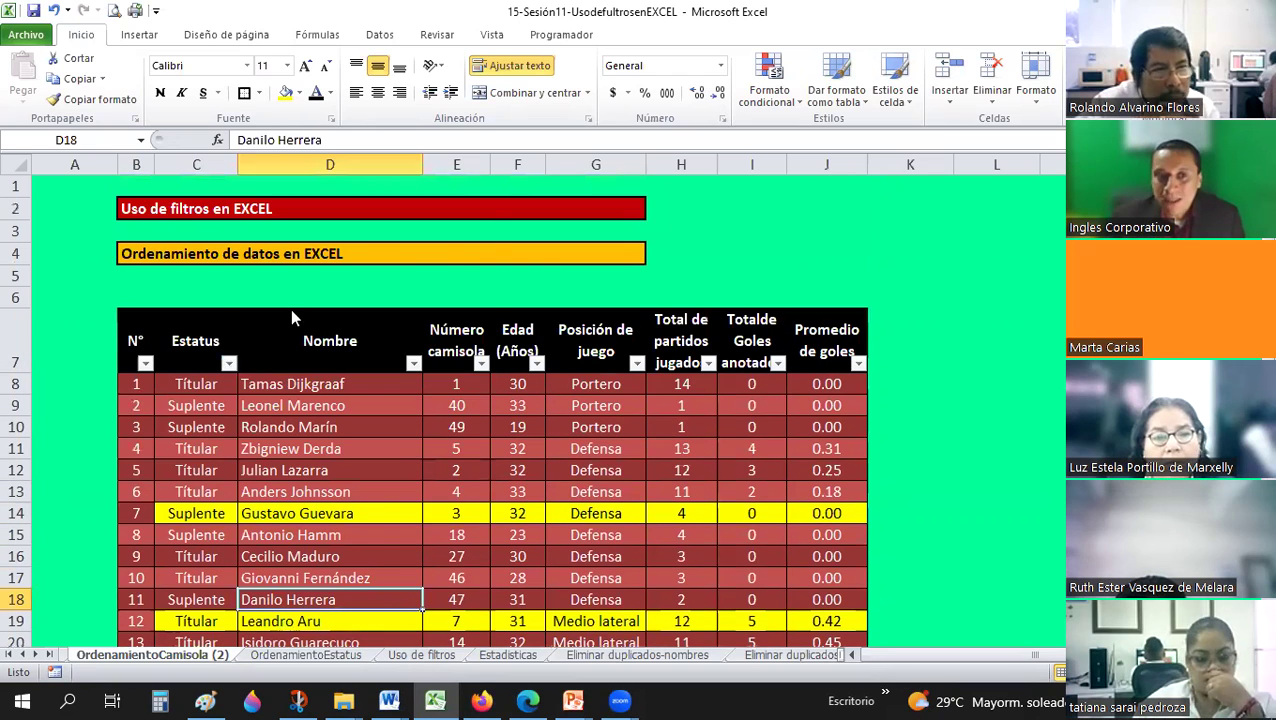
{"action": "left_click", "coordinate": [229, 363]}
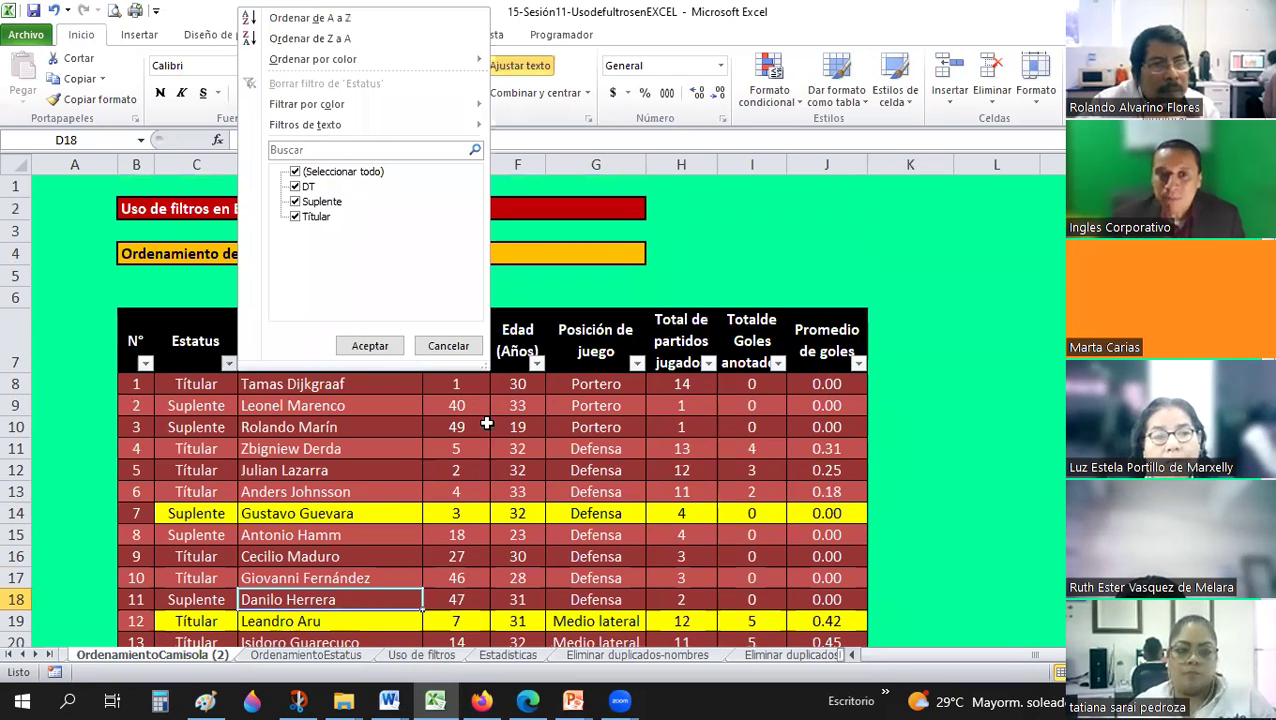
{"action": "key", "text": "Escape"}
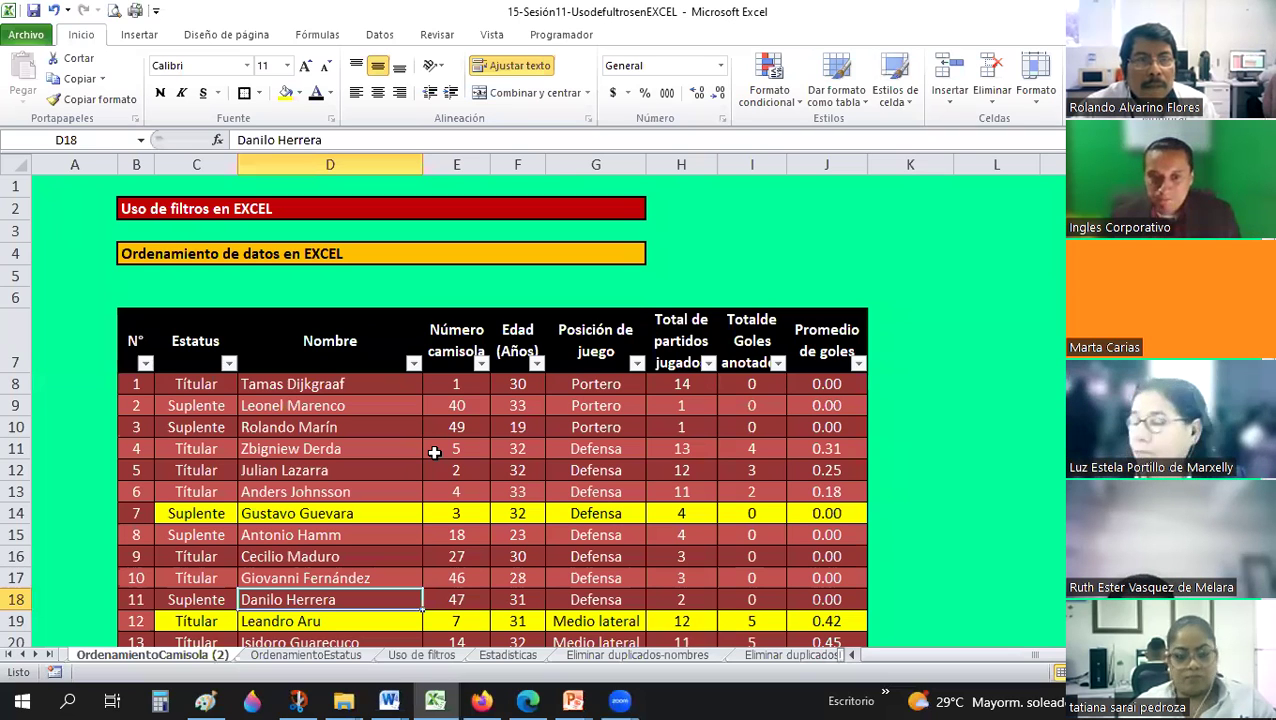
{"action": "left_click", "coordinate": [9, 654]}
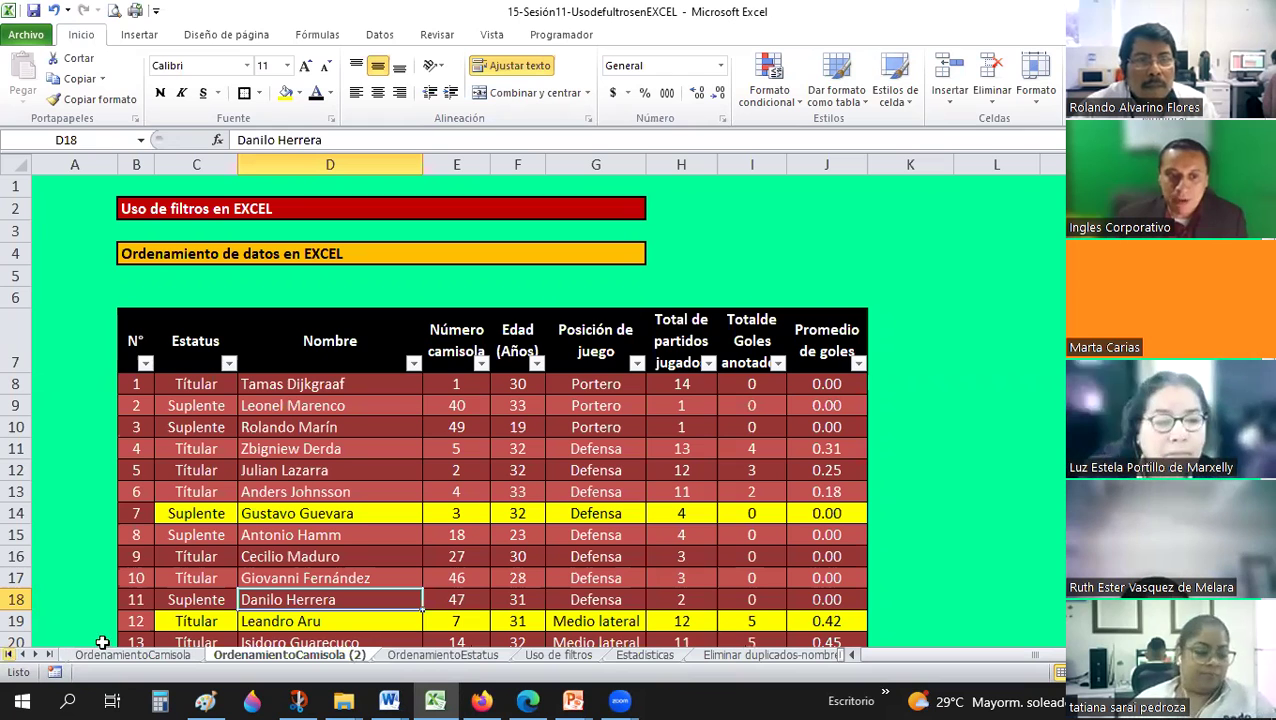
Go to the OrdenamientoCamisola sheet and select a player's name cell.
{"action": "left_click", "coordinate": [132, 654]}
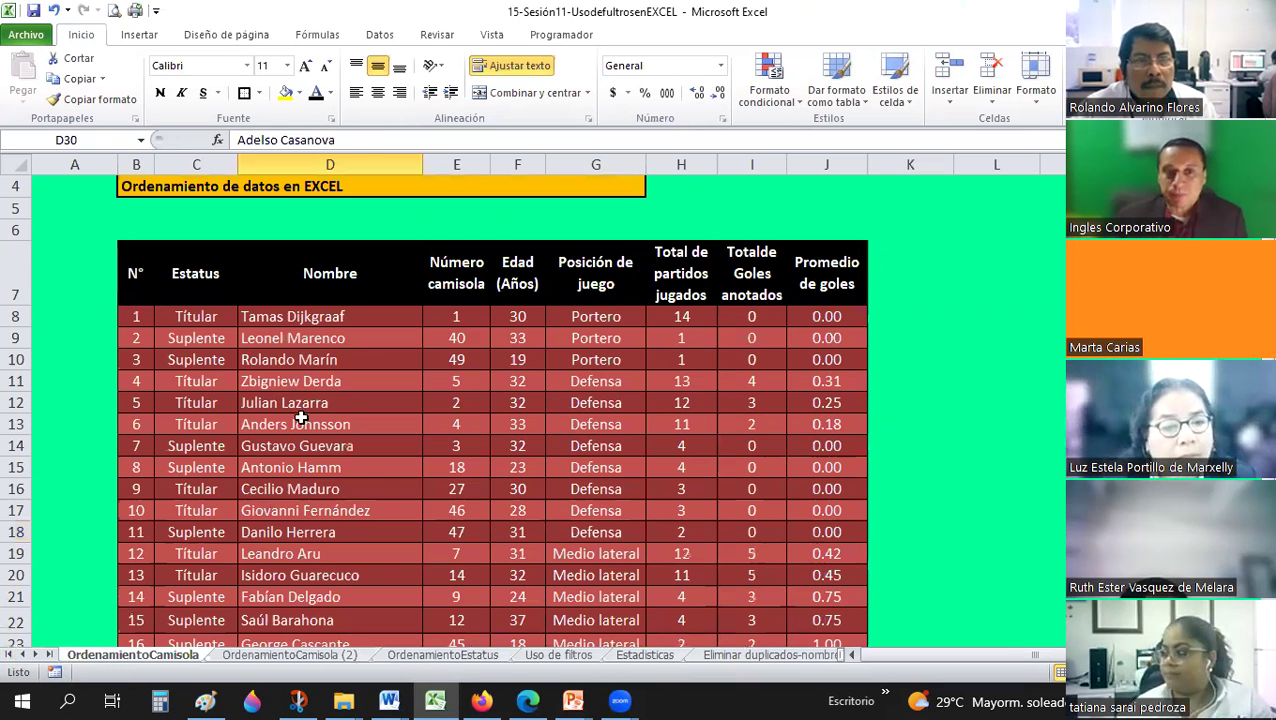
{"action": "left_click", "coordinate": [263, 507]}
{"action": "scroll", "coordinate": [263, 507], "scroll_direction": "up", "scroll_amount": 1}
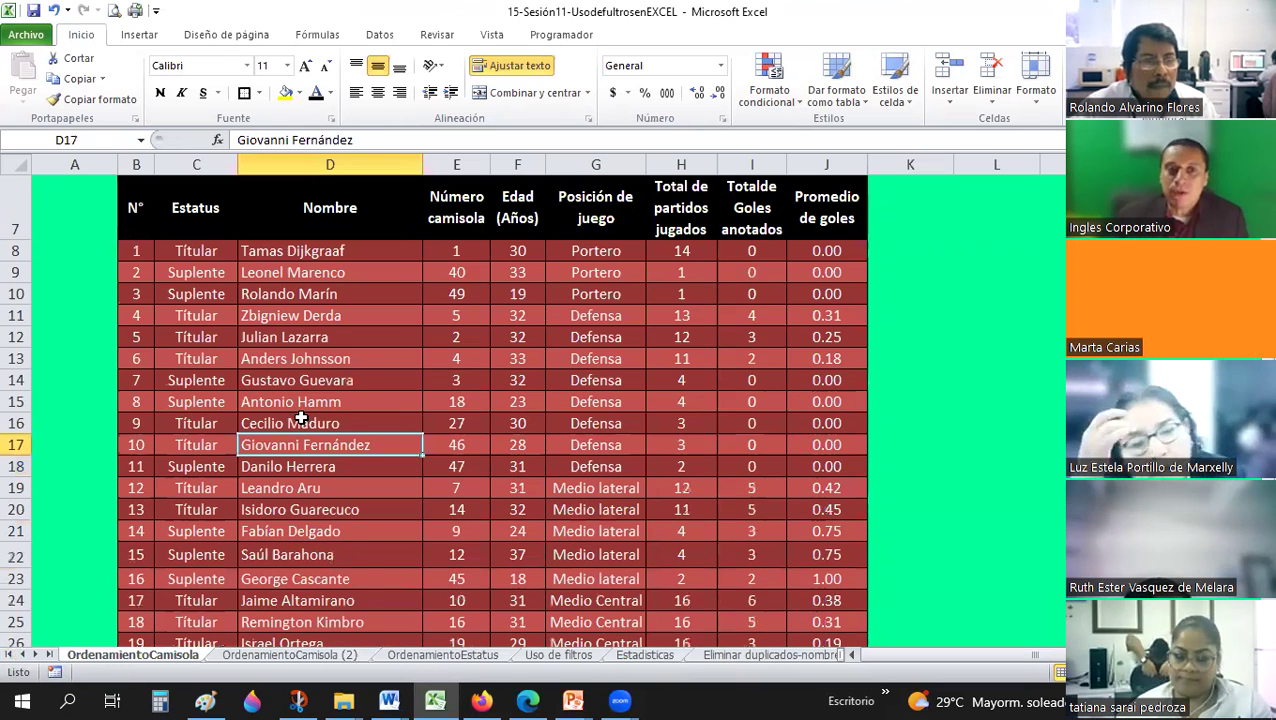
{"action": "scroll", "coordinate": [301, 418], "scroll_direction": "up", "scroll_amount": 1}
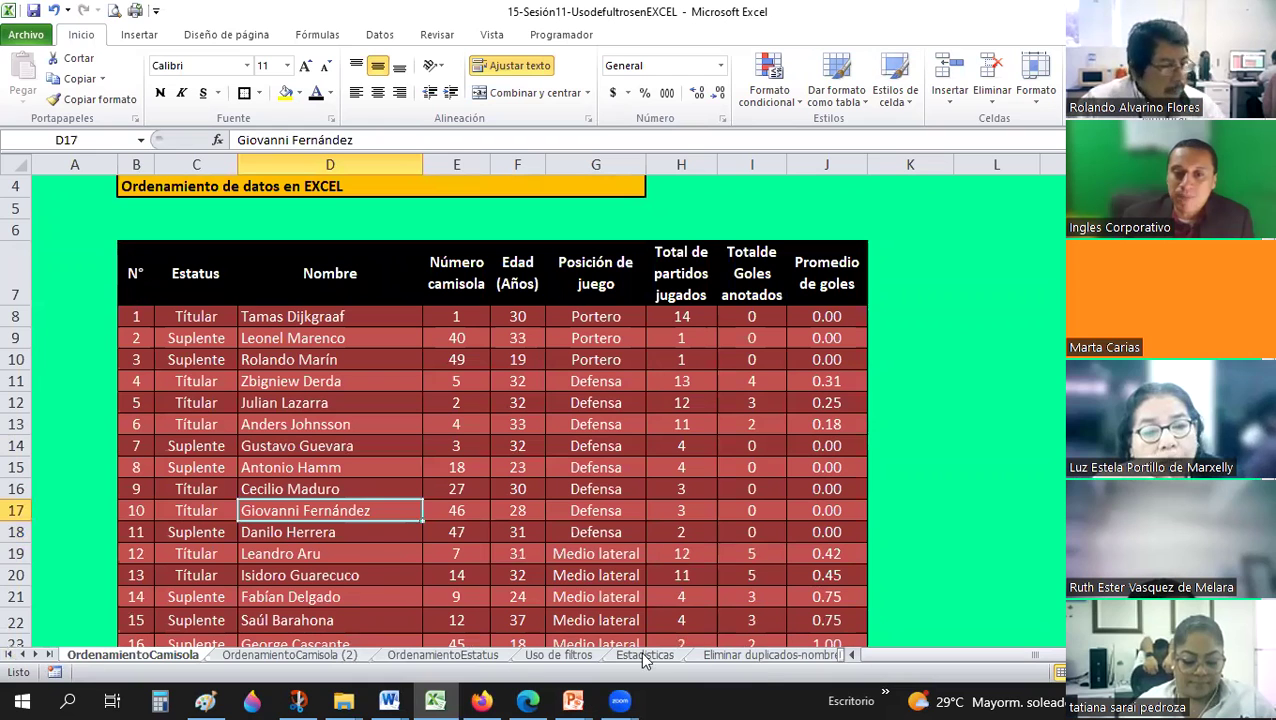
End the finished PowerPoint slideshow and return to the Excel workbook.
{"action": "mouse_move", "coordinate": [573, 700]}
{"action": "left_click", "coordinate": [470, 610]}
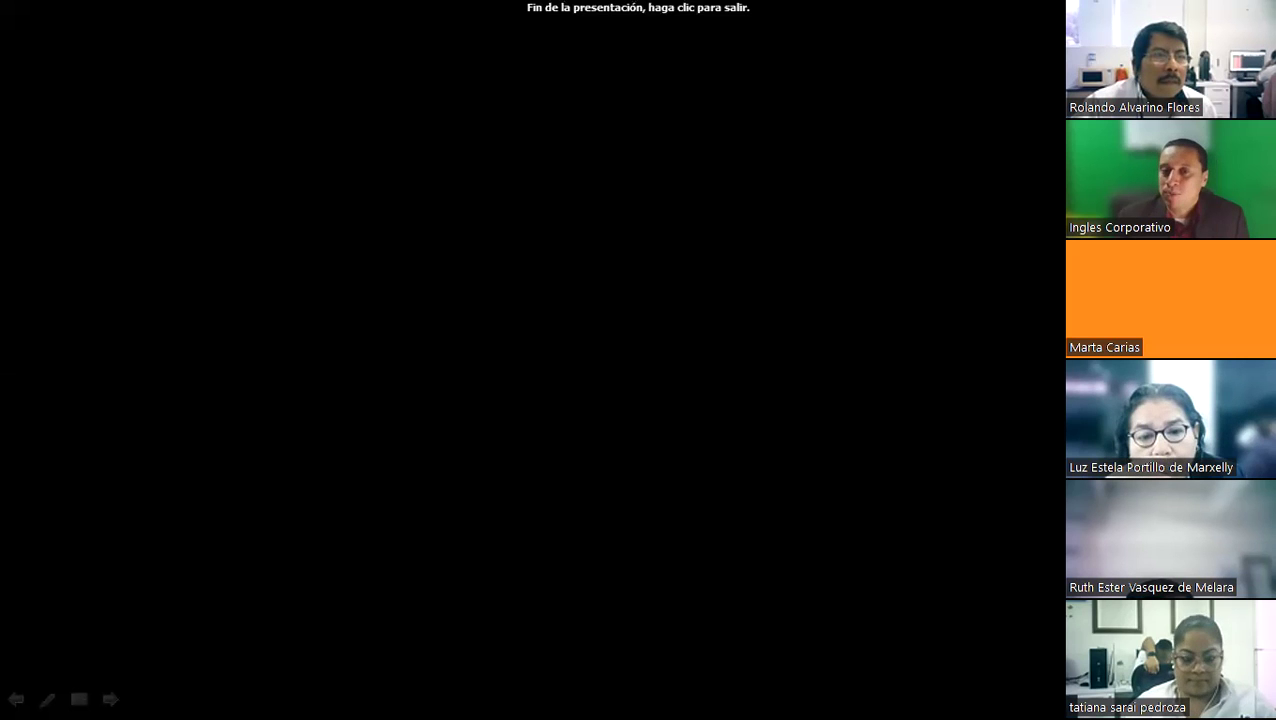
{"action": "left_click", "coordinate": [135, 699]}
{"action": "key", "text": "alt+Tab"}
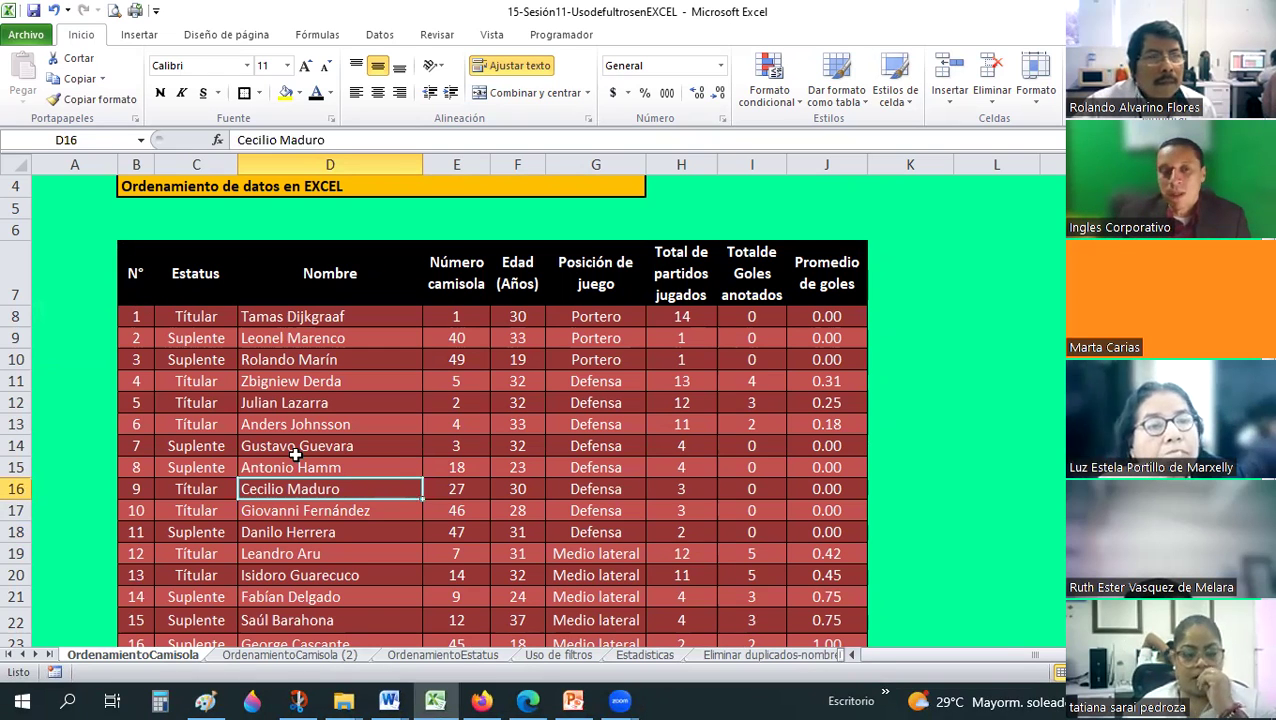
Select B7:J35 starting from the N° header with Ctrl+Shift+End.
{"action": "left_click", "coordinate": [137, 271]}
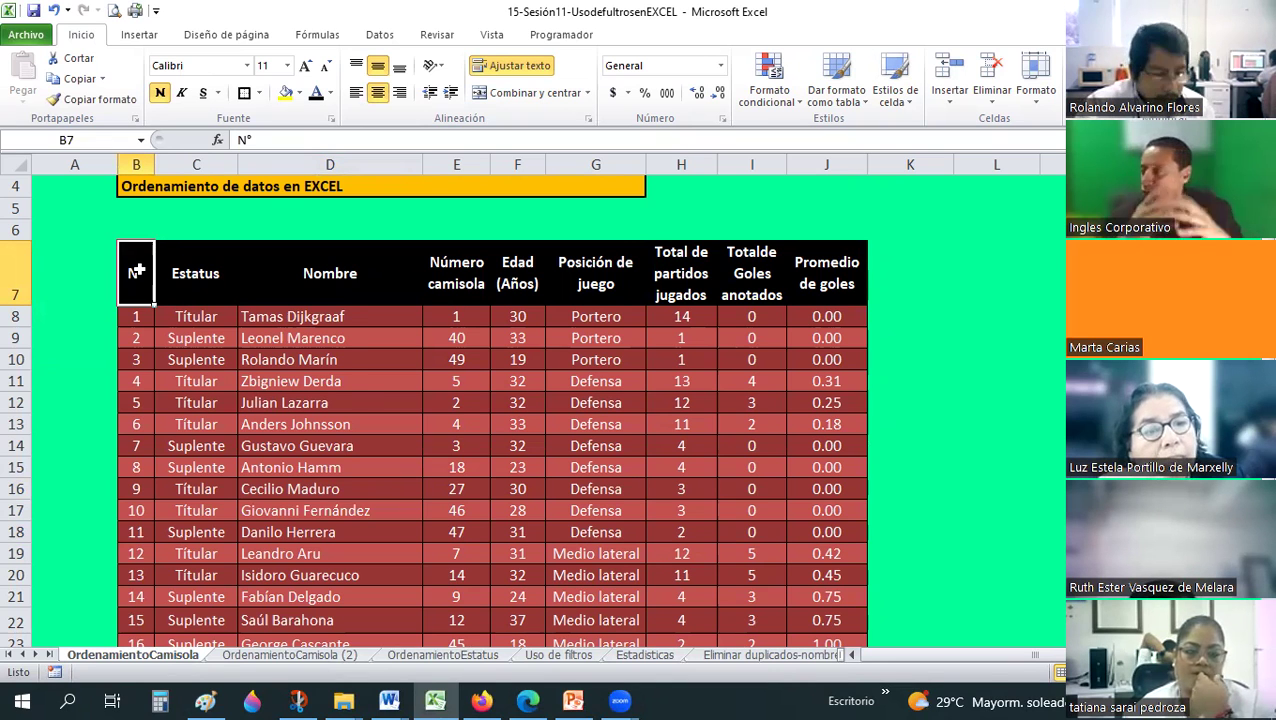
{"action": "key", "text": "ctrl+shift+End"}
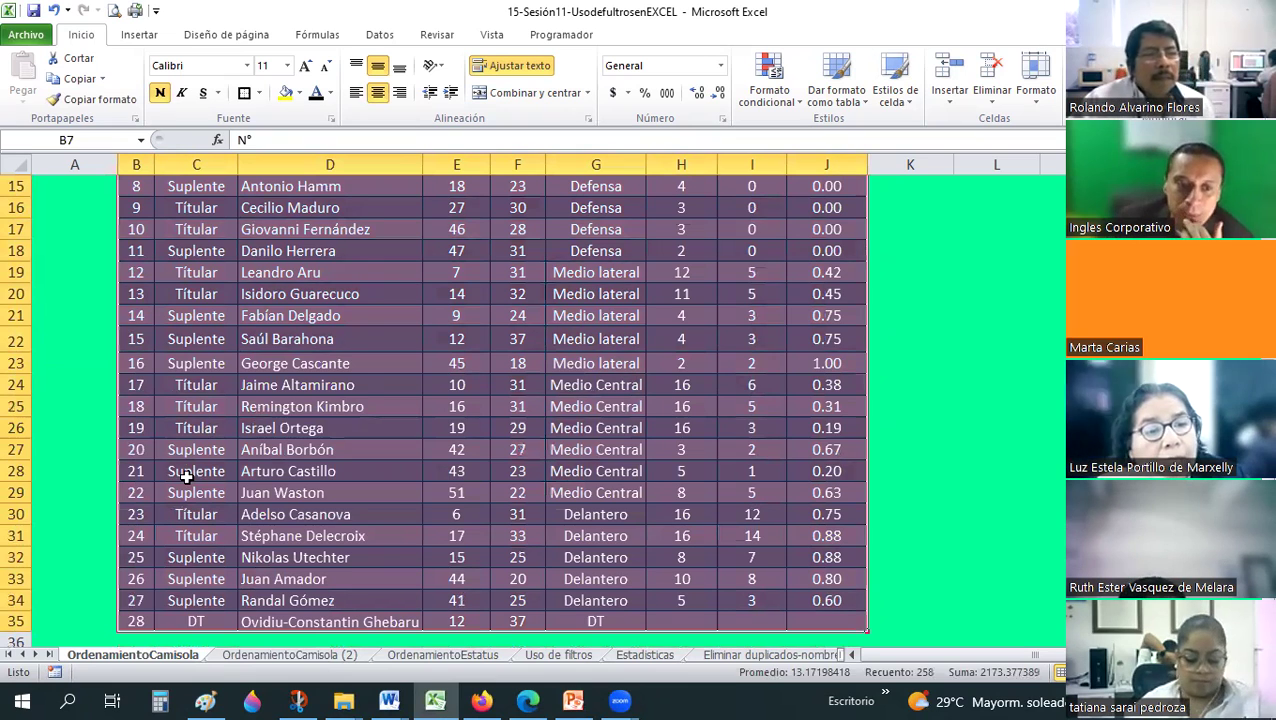
{"action": "scroll", "coordinate": [180, 475], "scroll_direction": "up", "scroll_amount": 2}
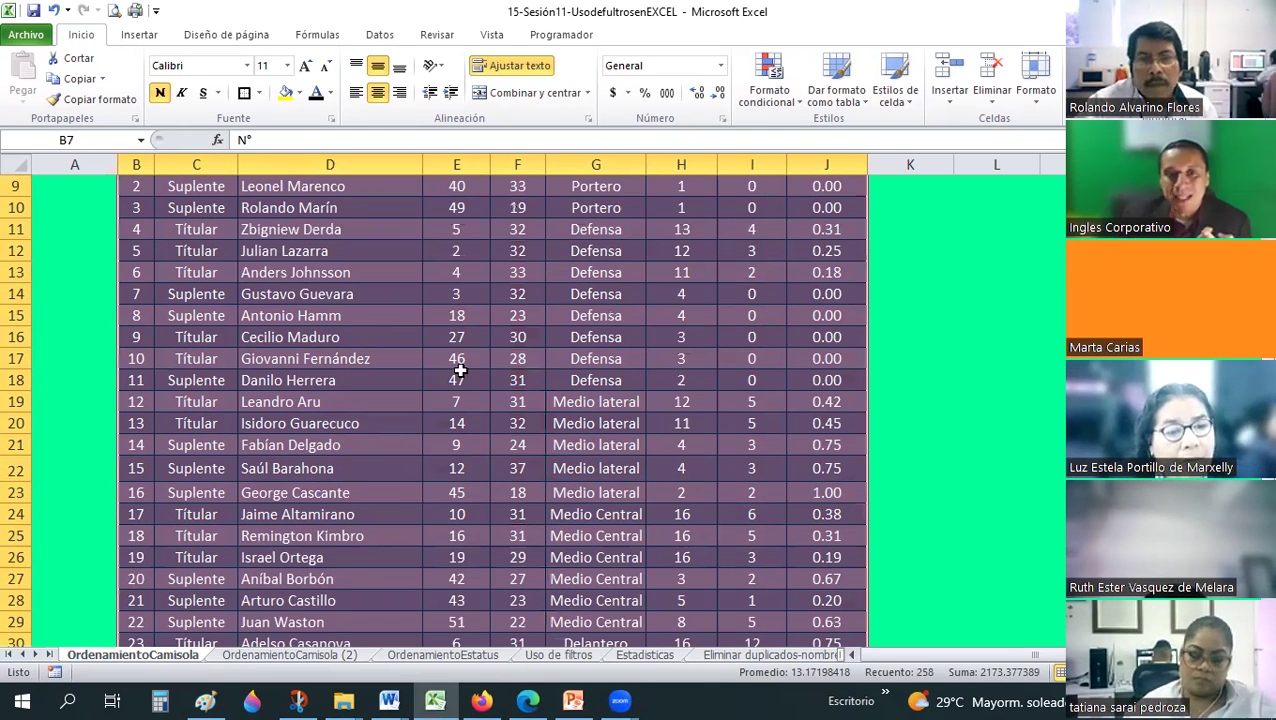
{"action": "scroll", "coordinate": [460, 371], "scroll_direction": "up", "scroll_amount": 2}
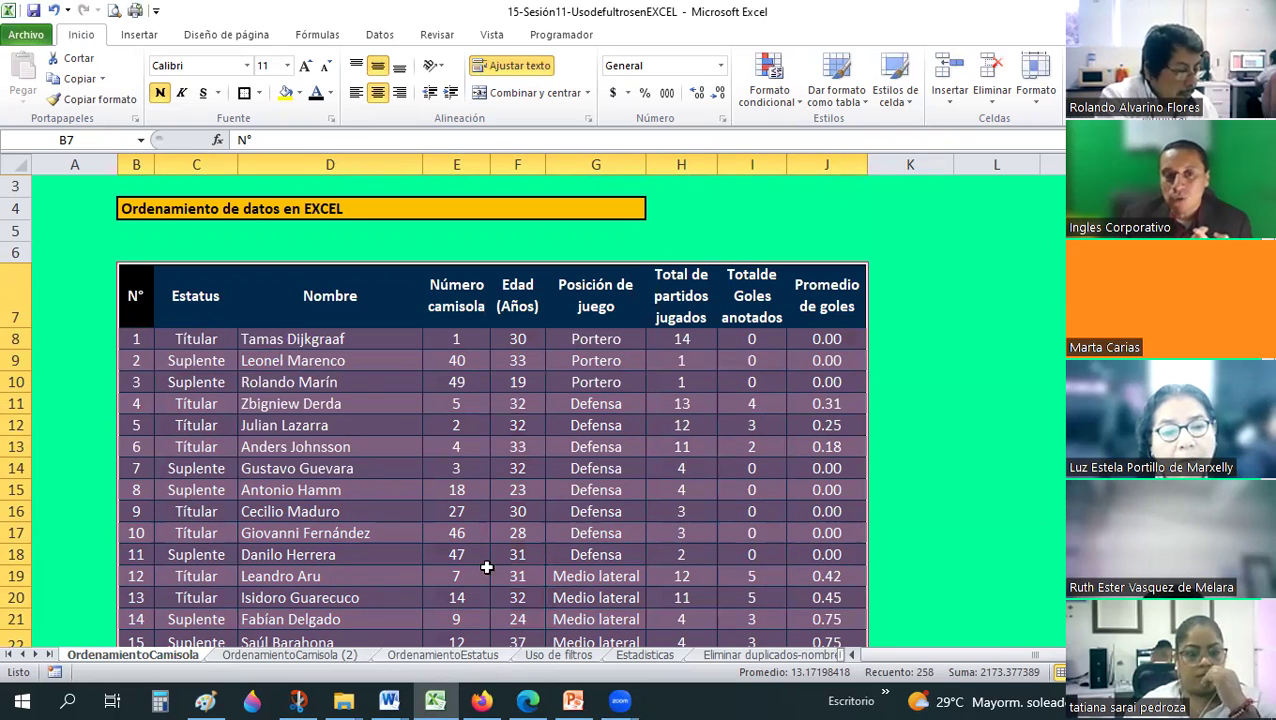
{"action": "scroll", "coordinate": [215, 305], "scroll_direction": "down", "scroll_amount": 1}
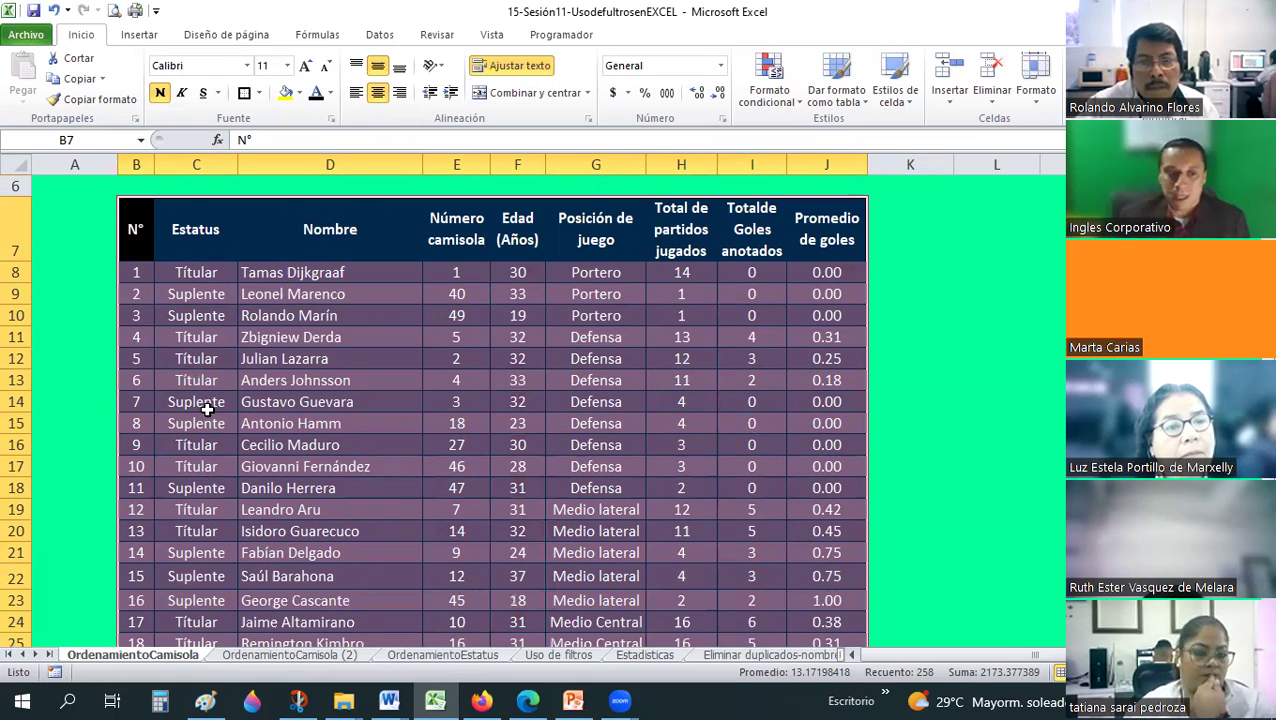
{"action": "scroll", "coordinate": [439, 345], "scroll_direction": "up", "scroll_amount": 2}
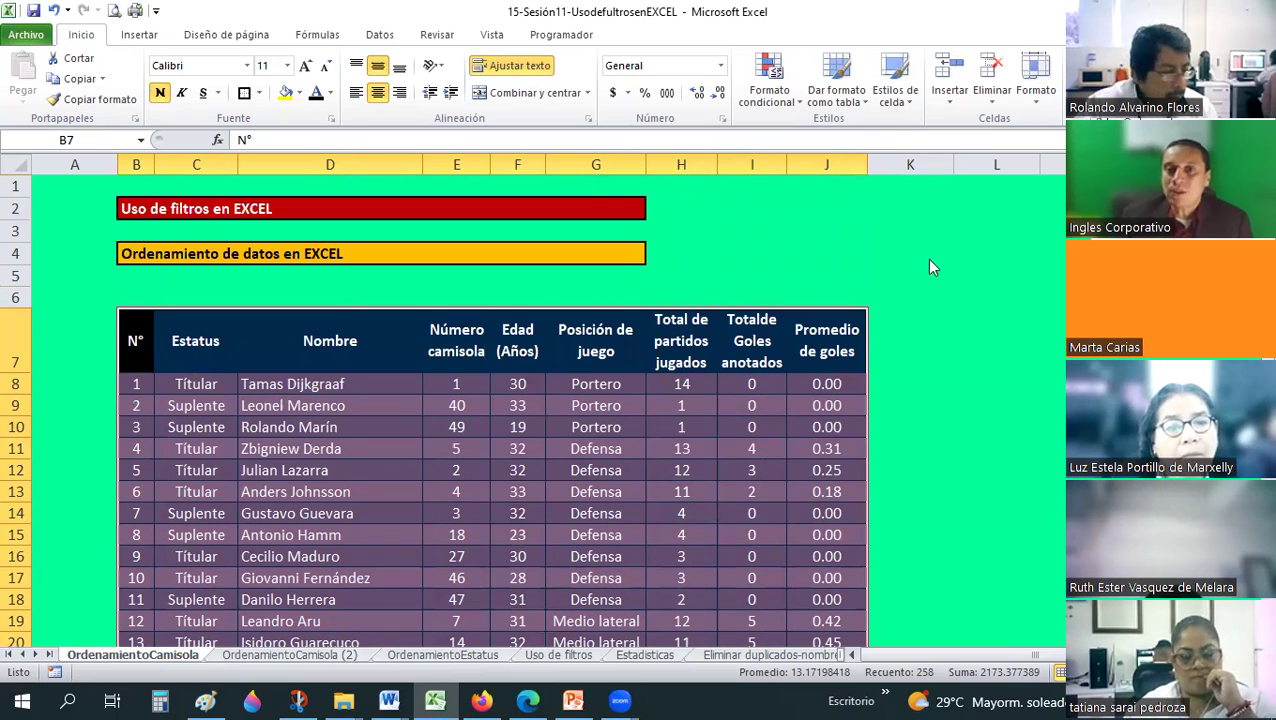
{"action": "key", "text": "alt+d"}
{"action": "key", "text": "s"}
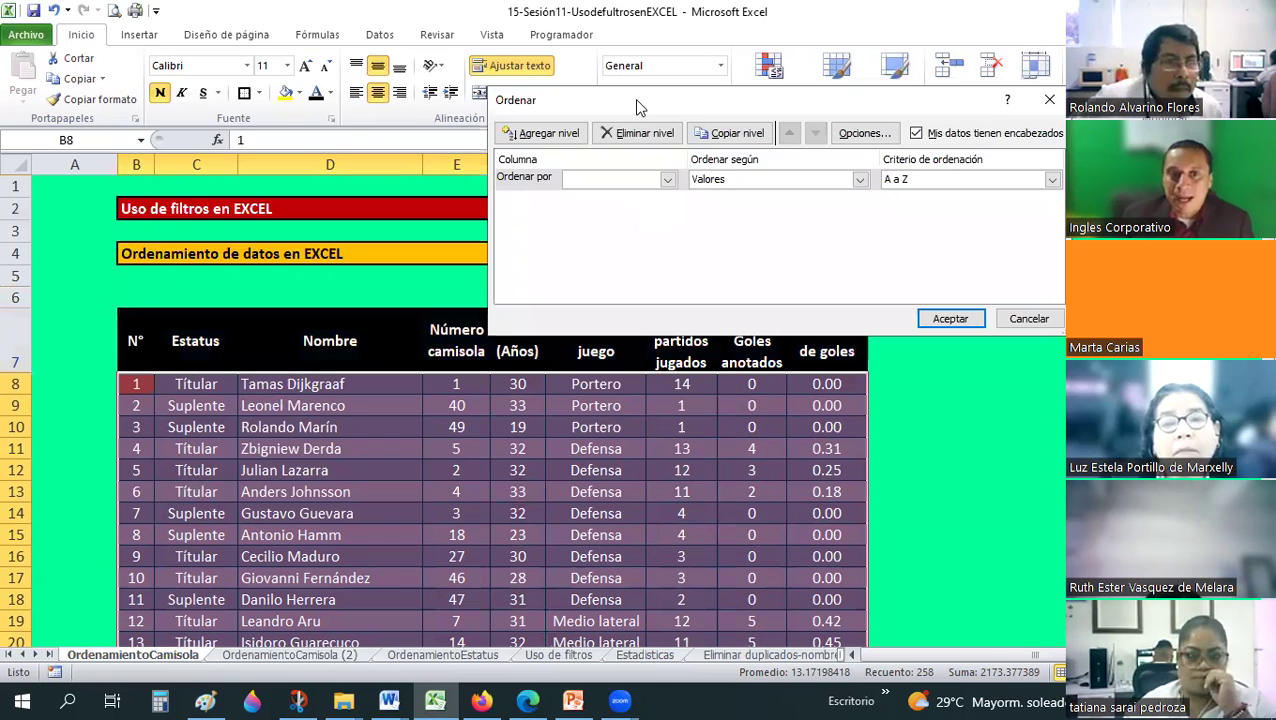
{"action": "left_click_drag", "start_coordinate": [634, 99], "coordinate": [204, 14]}
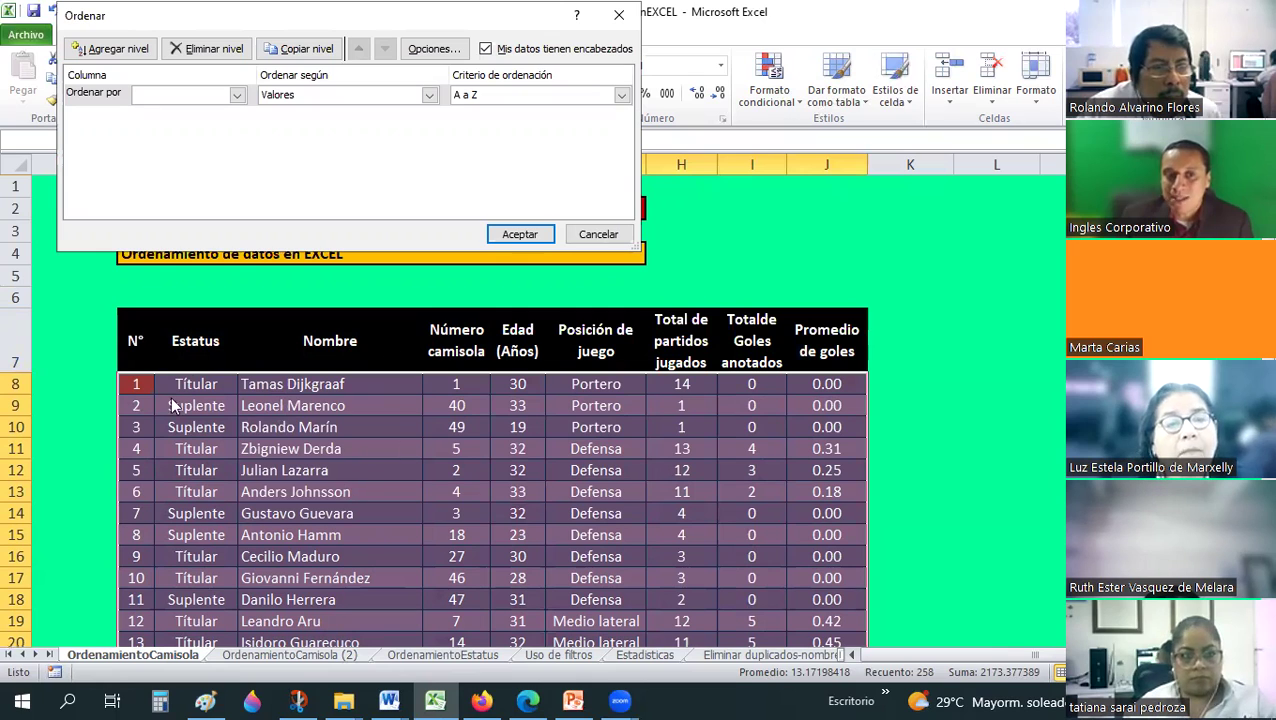
{"action": "left_click", "coordinate": [593, 236]}
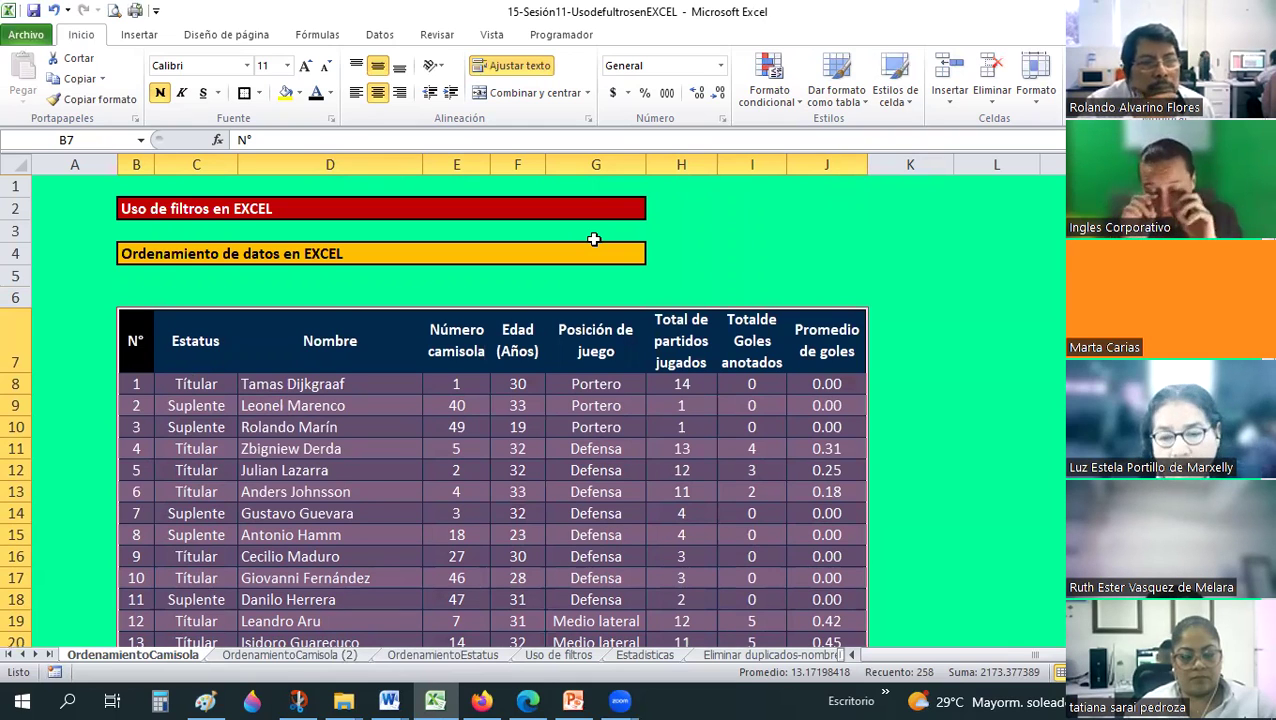
{"action": "left_click", "coordinate": [593, 235]}
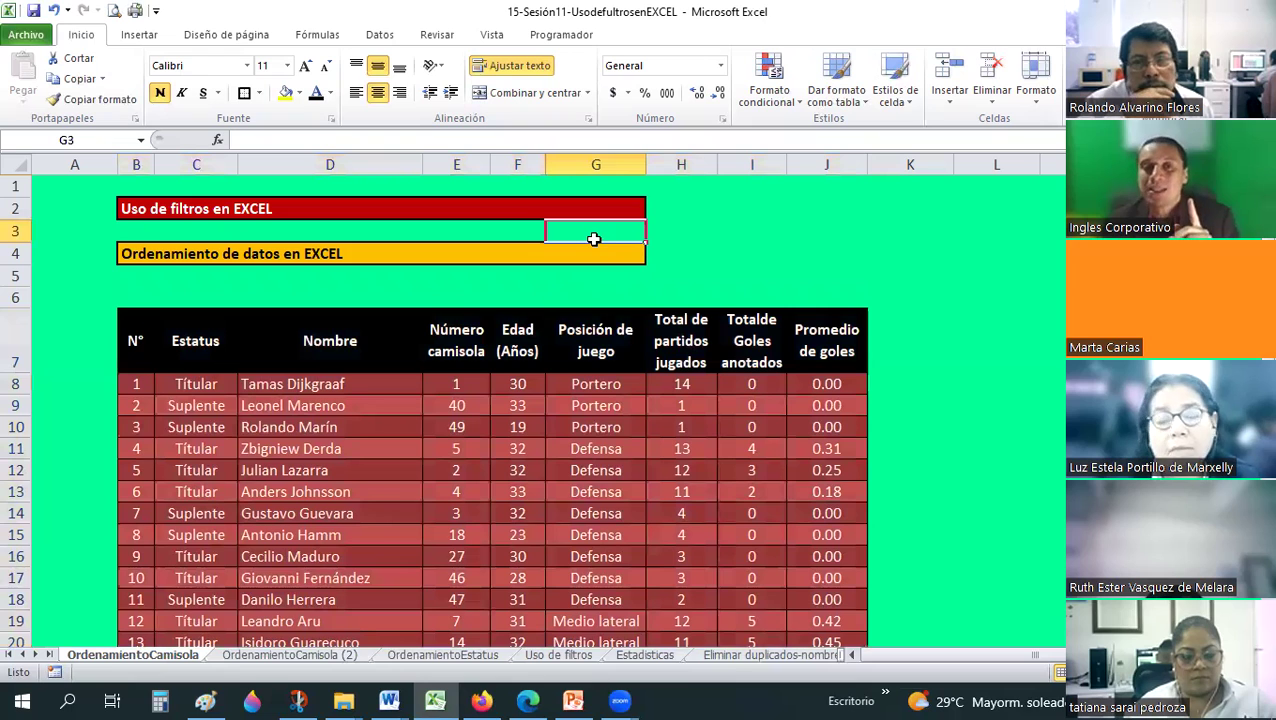
{"action": "scroll", "coordinate": [554, 329], "scroll_direction": "down", "scroll_amount": 1}
{"action": "scroll", "coordinate": [554, 329], "scroll_direction": "down", "scroll_amount": 1}
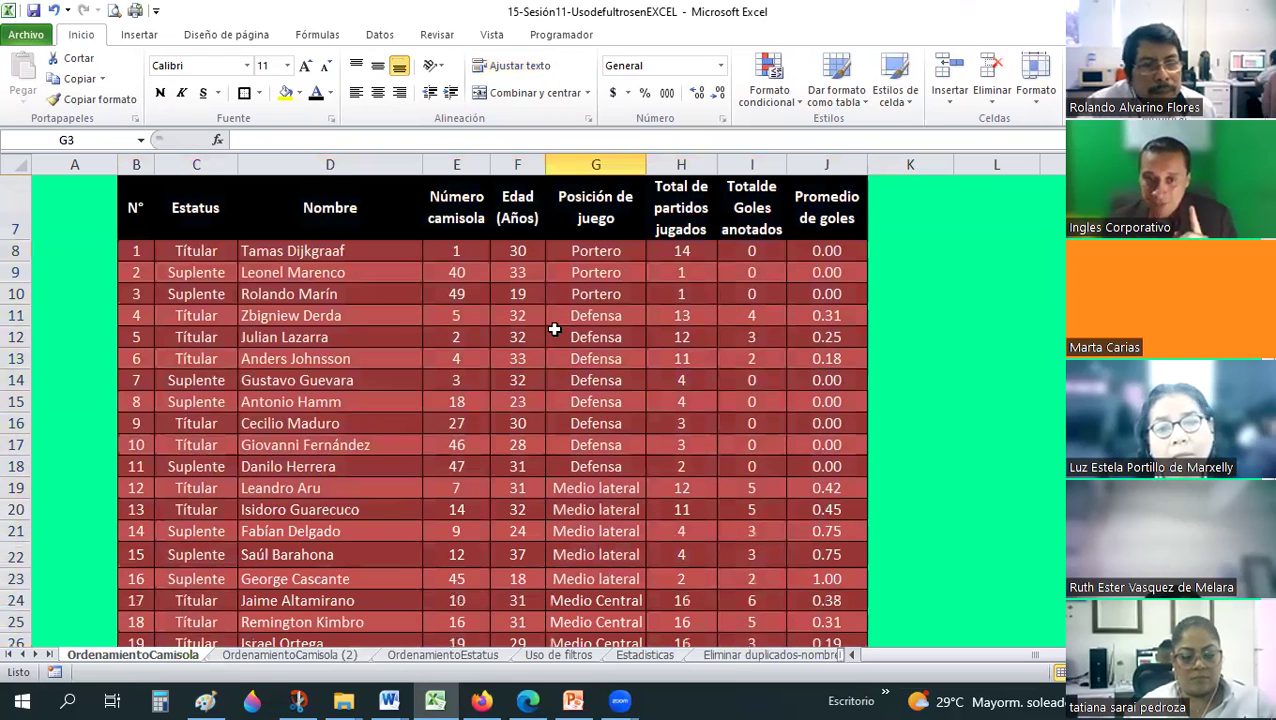
{"action": "left_click", "coordinate": [125, 273]}
{"action": "left_click_drag", "start_coordinate": [138, 236], "coordinate": [127, 657]}
{"action": "left_click_drag", "start_coordinate": [121, 580], "coordinate": [133, 630]}
{"action": "scroll", "coordinate": [196, 284], "scroll_direction": "up", "scroll_amount": 4}
{"action": "mouse_move", "coordinate": [753, 697]}
{"action": "left_mouse_down"}
{"action": "mouse_move", "coordinate": [625, 553]}
{"action": "mouse_move", "coordinate": [600, 622]}
{"action": "left_mouse_up"}
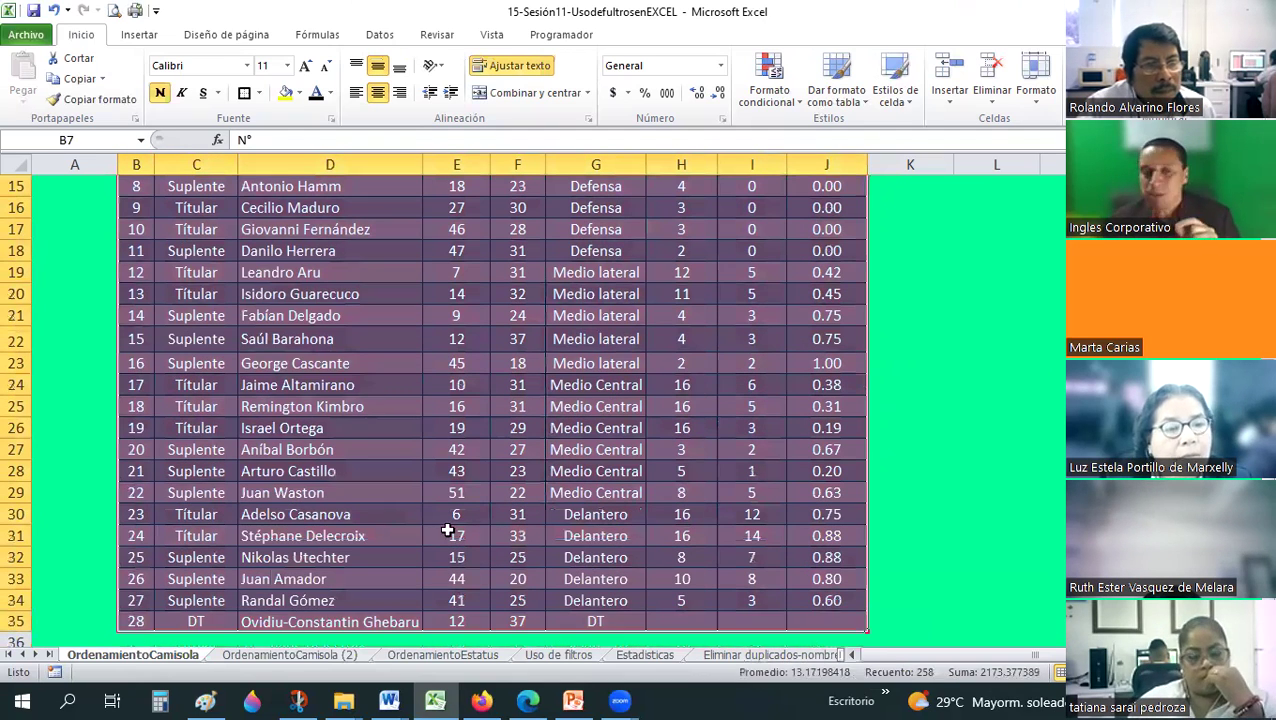
{"action": "left_click", "coordinate": [137, 406]}
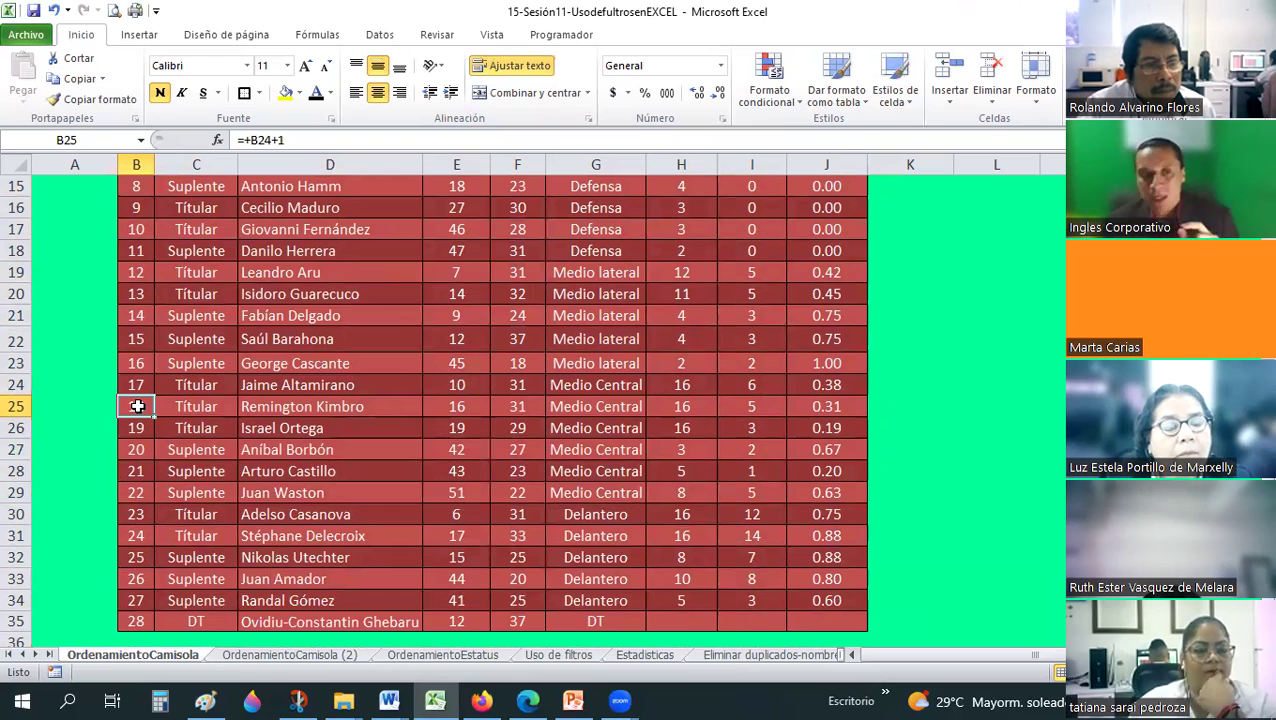
{"action": "scroll", "coordinate": [308, 336], "scroll_direction": "up", "scroll_amount": 2}
{"action": "scroll", "coordinate": [188, 450], "scroll_direction": "down", "scroll_amount": 1}
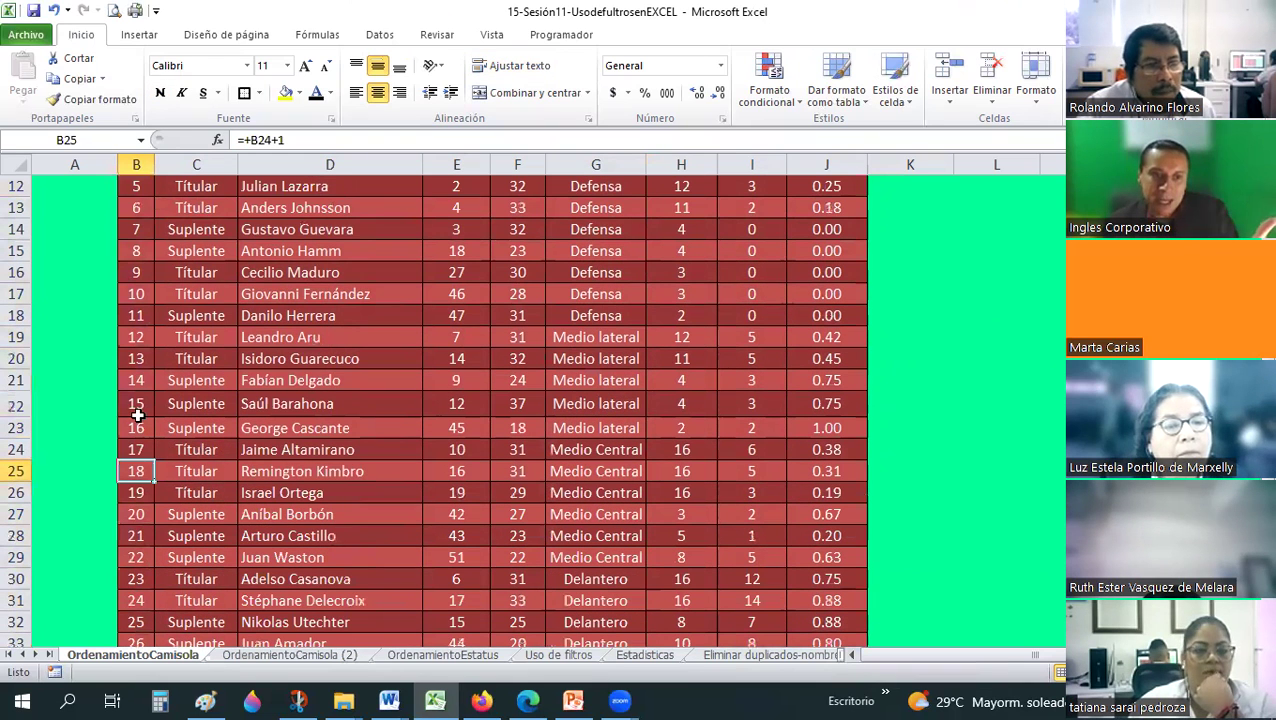
{"action": "left_click", "coordinate": [297, 474]}
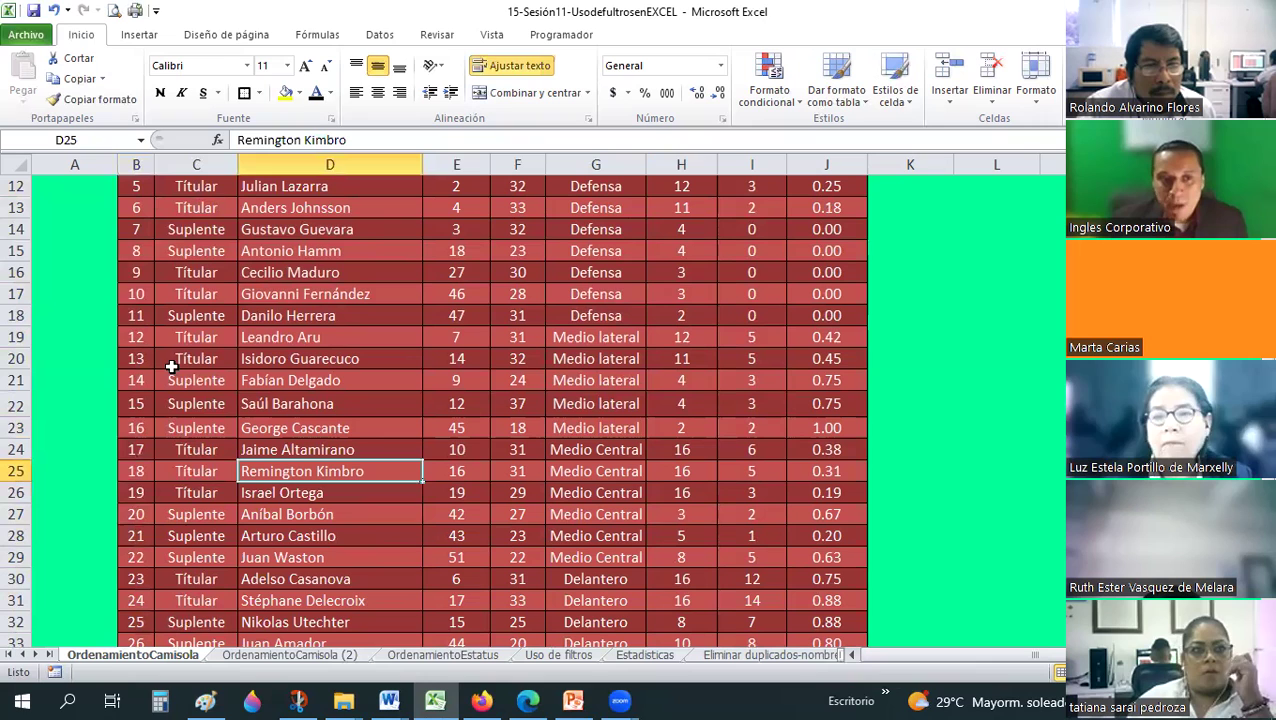
{"action": "left_click", "coordinate": [140, 362]}
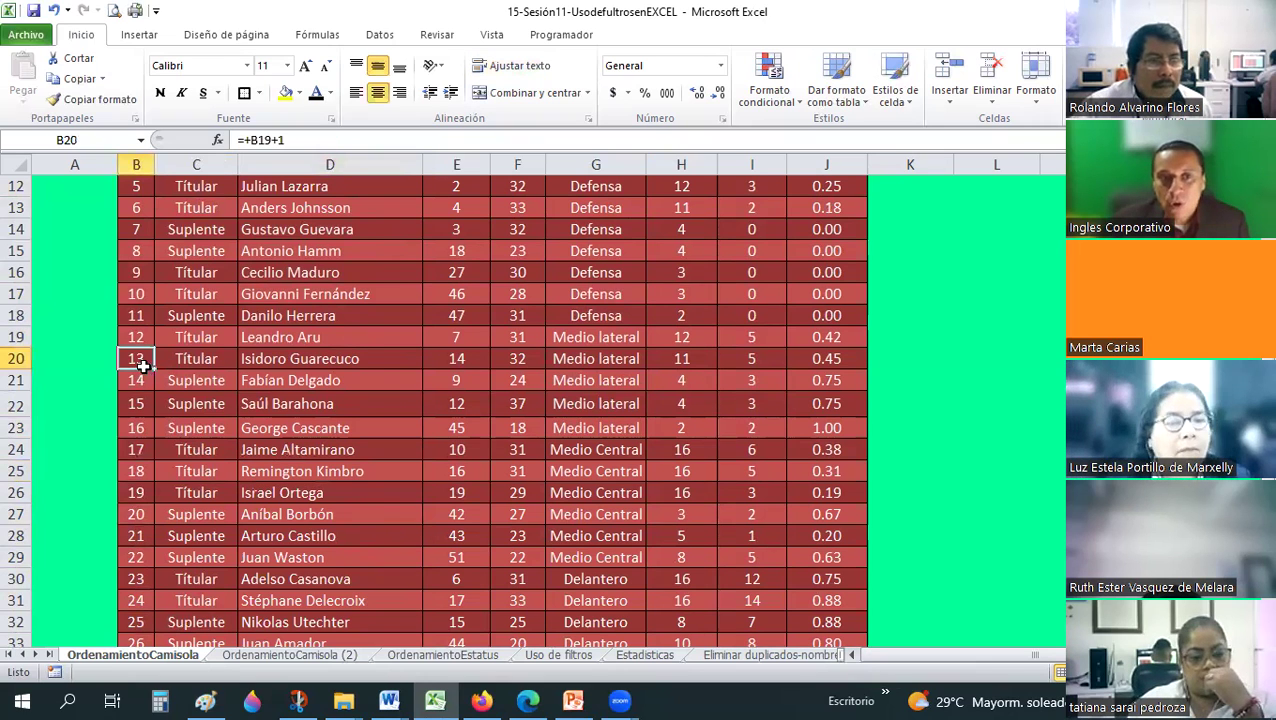
{"action": "scroll", "coordinate": [140, 362], "scroll_direction": "up", "scroll_amount": 3}
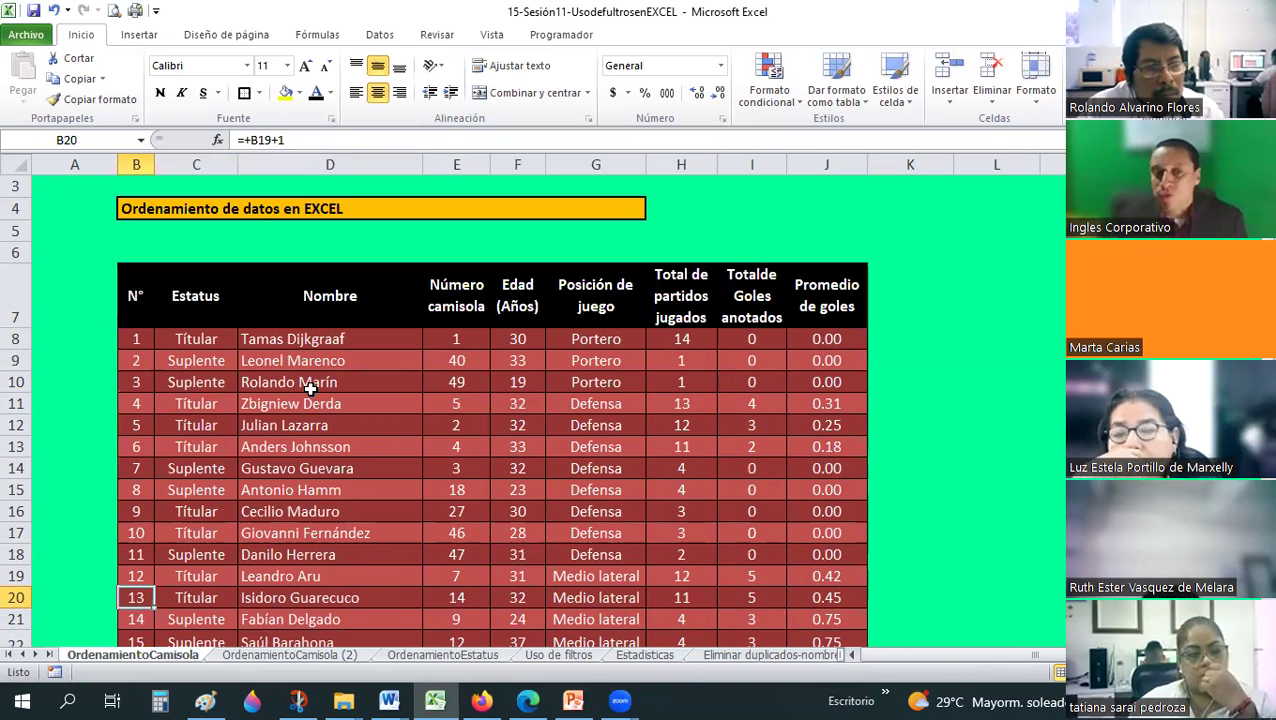
Select the player table and try a Número camisola sort, cancelling it.
{"action": "left_click", "coordinate": [147, 309]}
{"action": "key", "text": "ctrl+shift+End"}
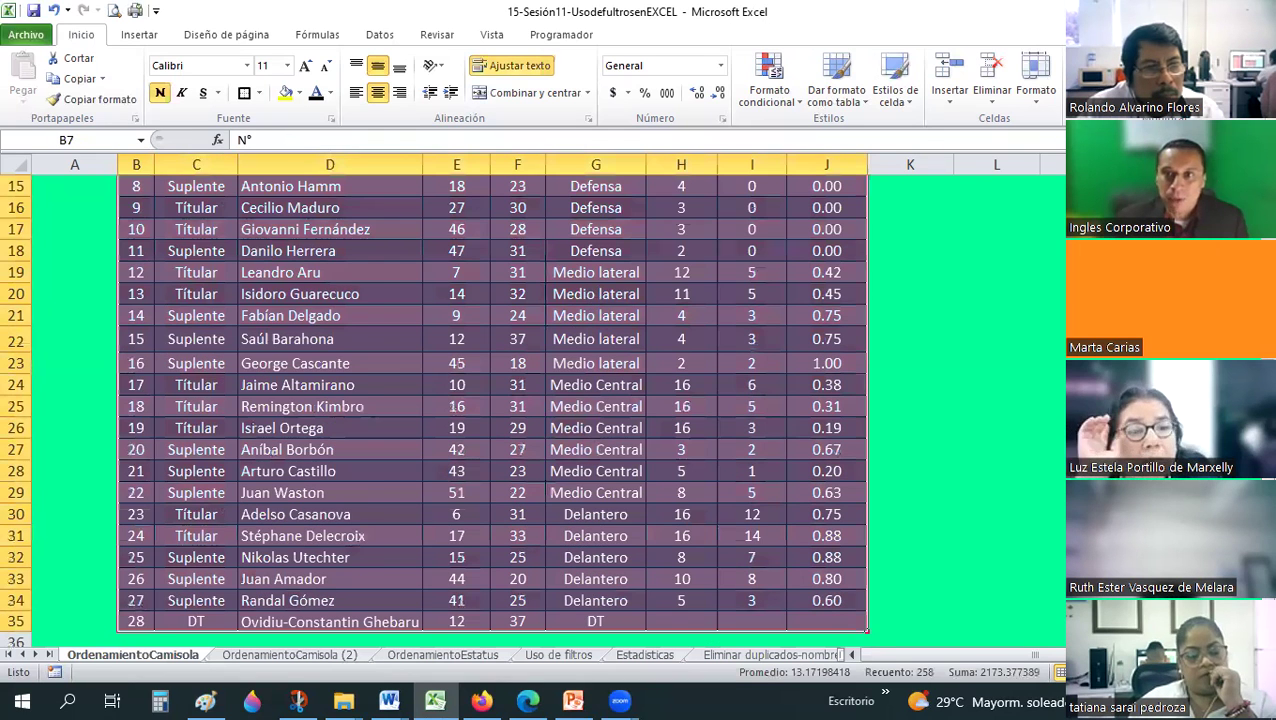
{"action": "scroll", "coordinate": [490, 400], "scroll_direction": "up", "scroll_amount": 3}
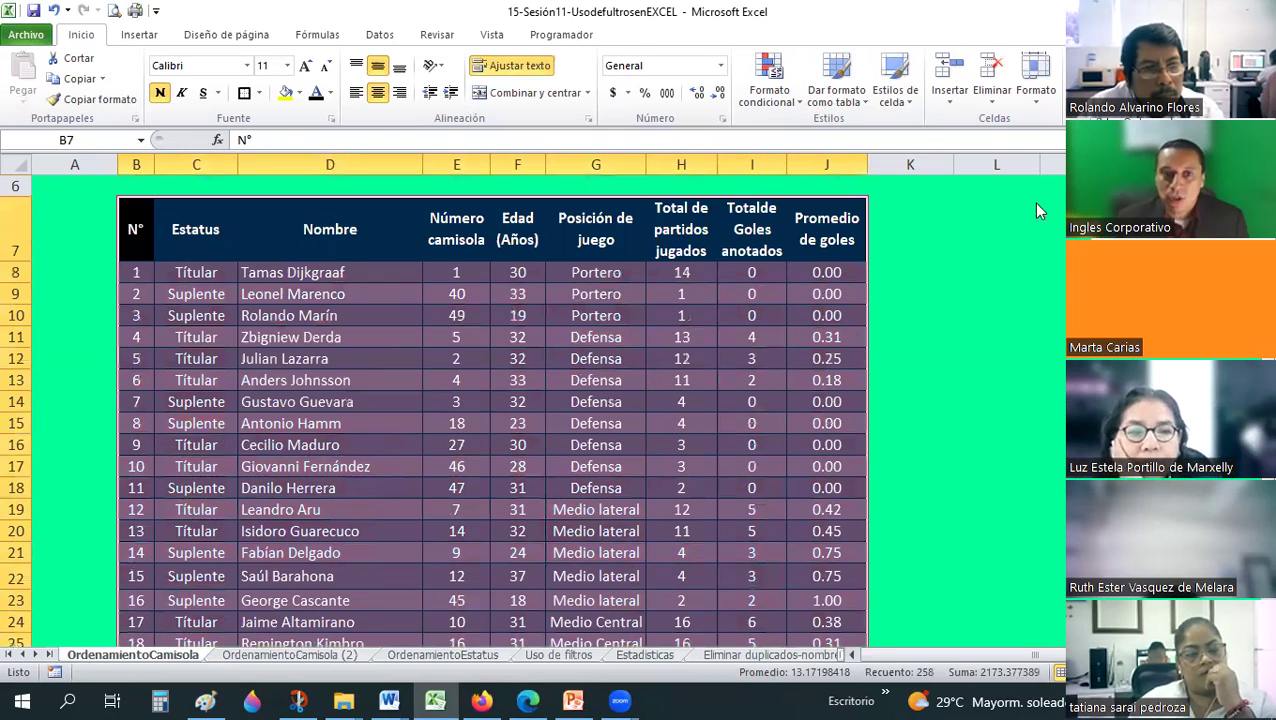
{"action": "key", "text": "alt+d"}
{"action": "key", "text": "s"}
{"action": "left_click", "coordinate": [237, 96]}
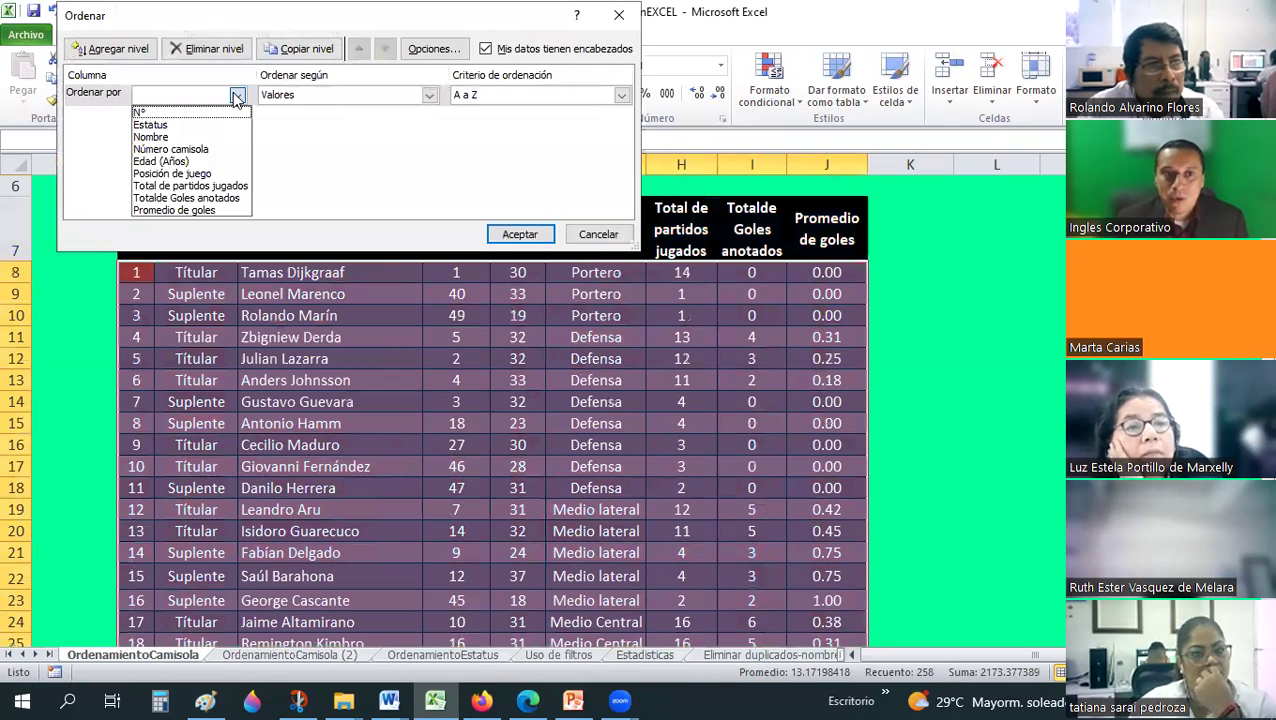
{"action": "left_click", "coordinate": [190, 149]}
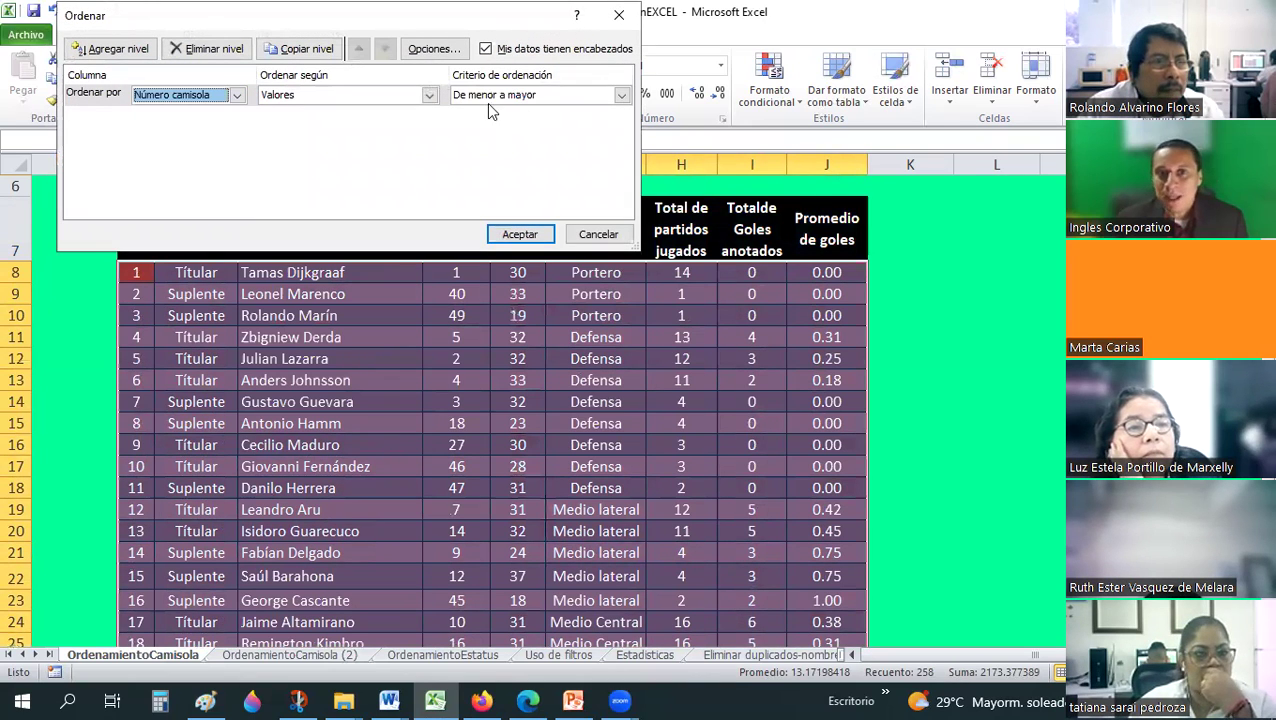
{"action": "left_click", "coordinate": [237, 96]}
{"action": "left_click", "coordinate": [188, 150]}
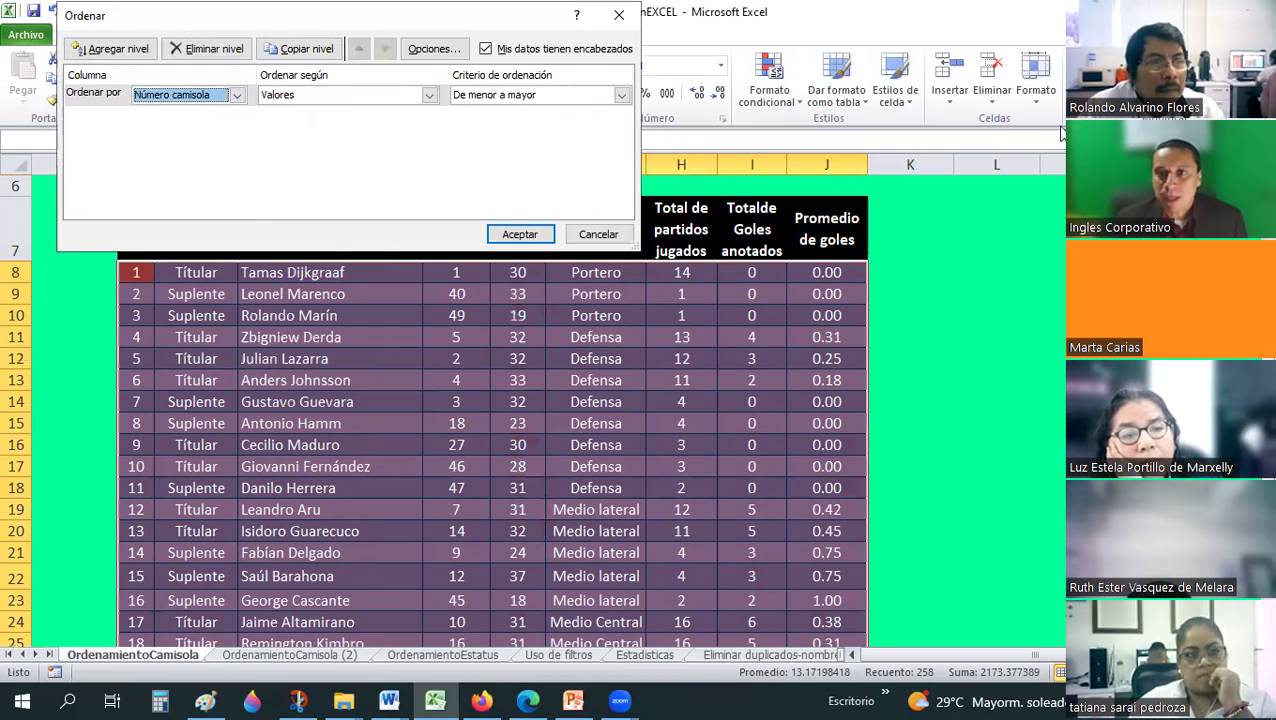
{"action": "key", "text": "Escape"}
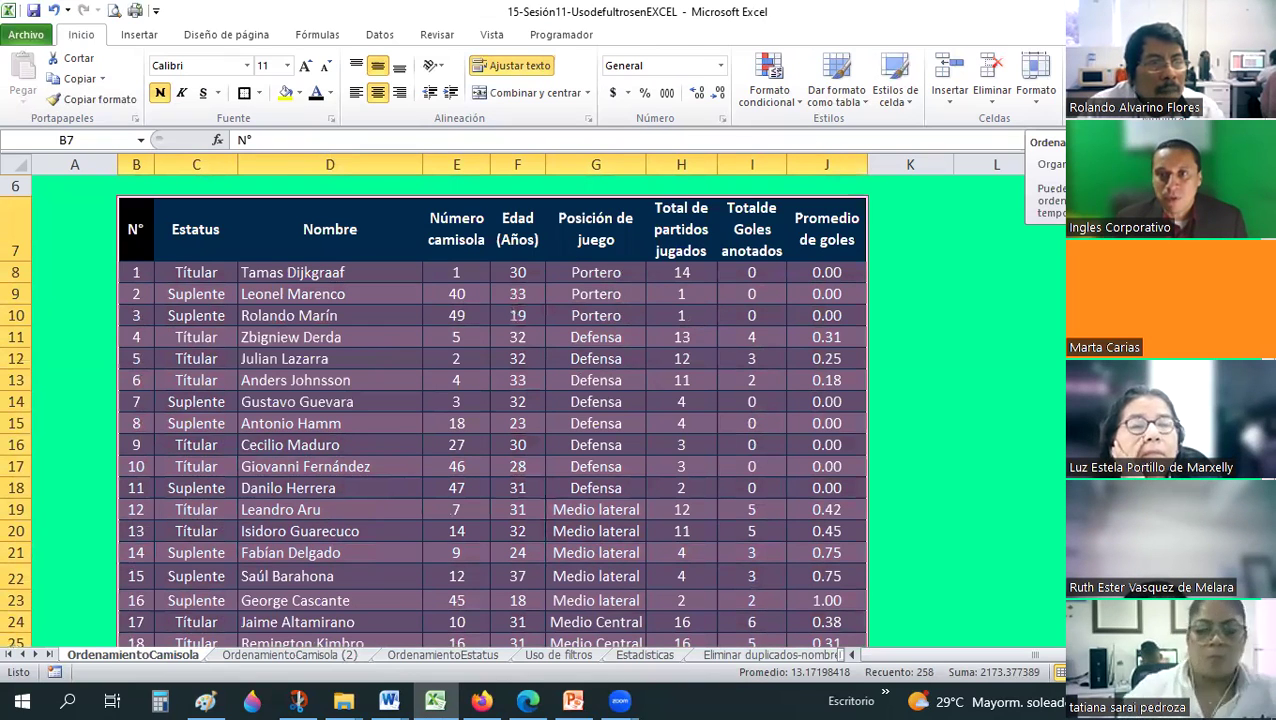
Sort the table by Número camisola, smallest to largest, and confirm with Aceptar.
{"action": "left_click", "coordinate": [1095, 90]}
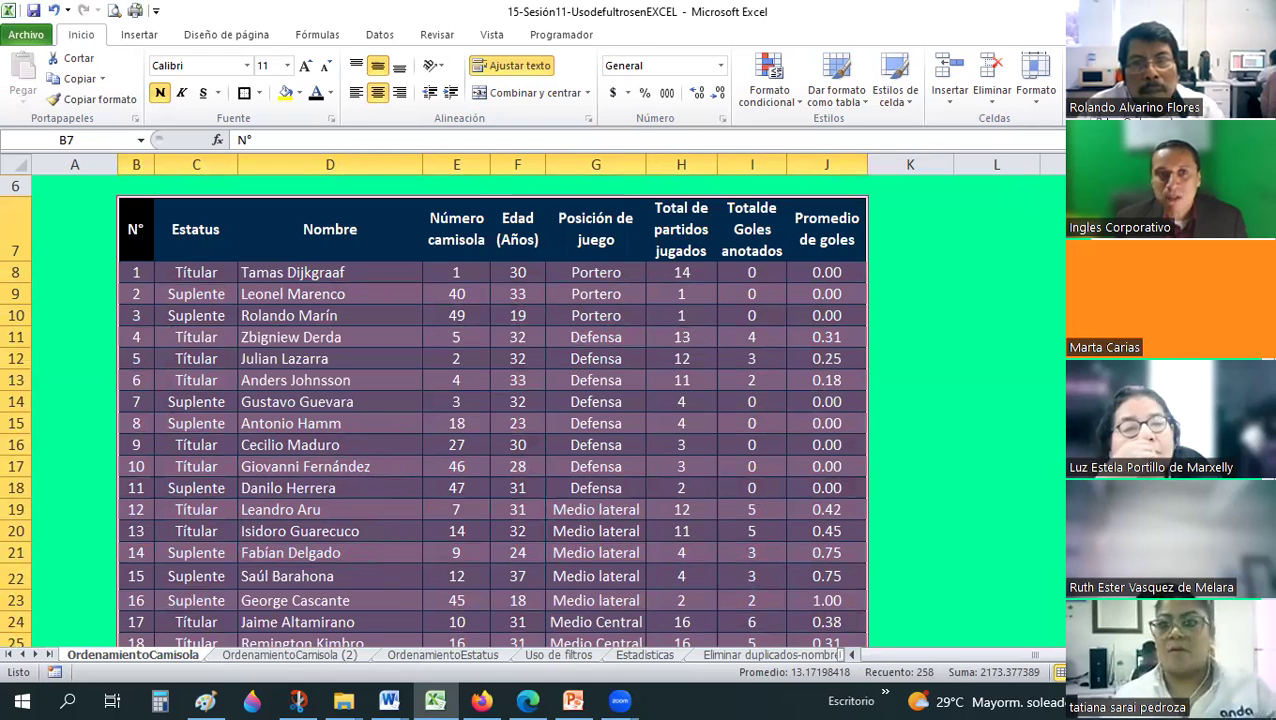
{"action": "left_click", "coordinate": [1110, 210]}
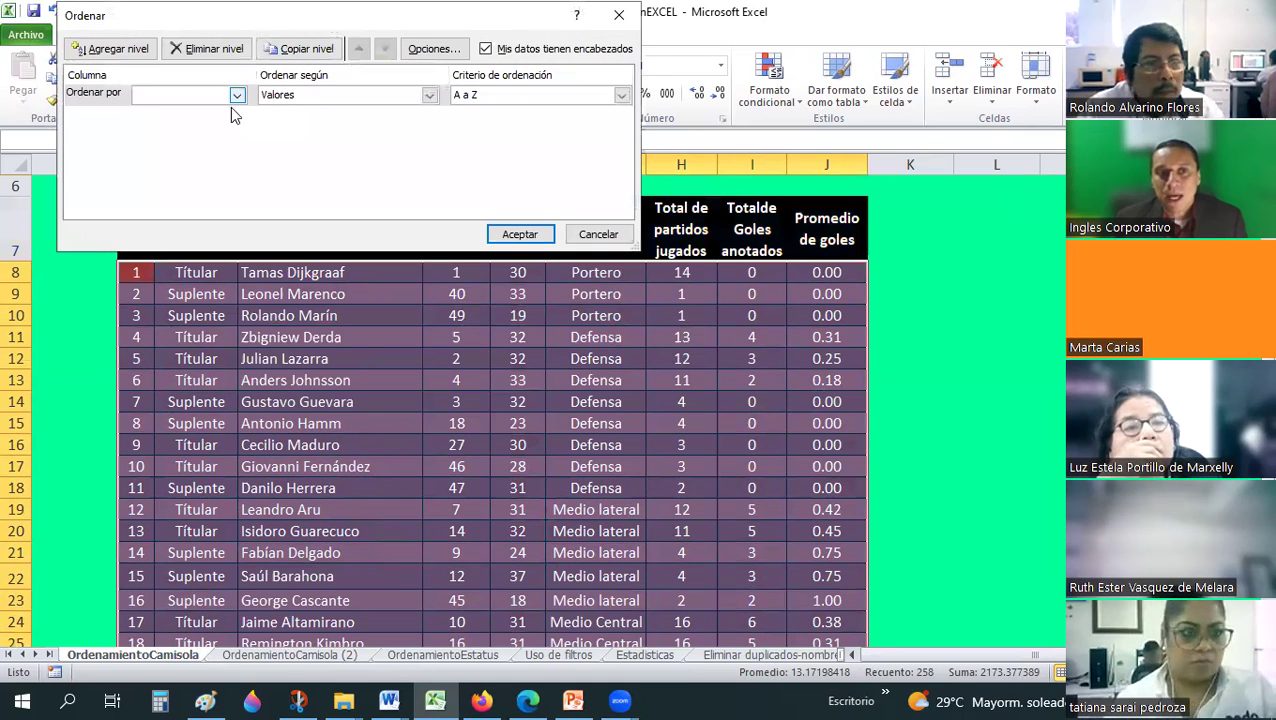
{"action": "left_click", "coordinate": [237, 94]}
{"action": "left_click", "coordinate": [204, 150]}
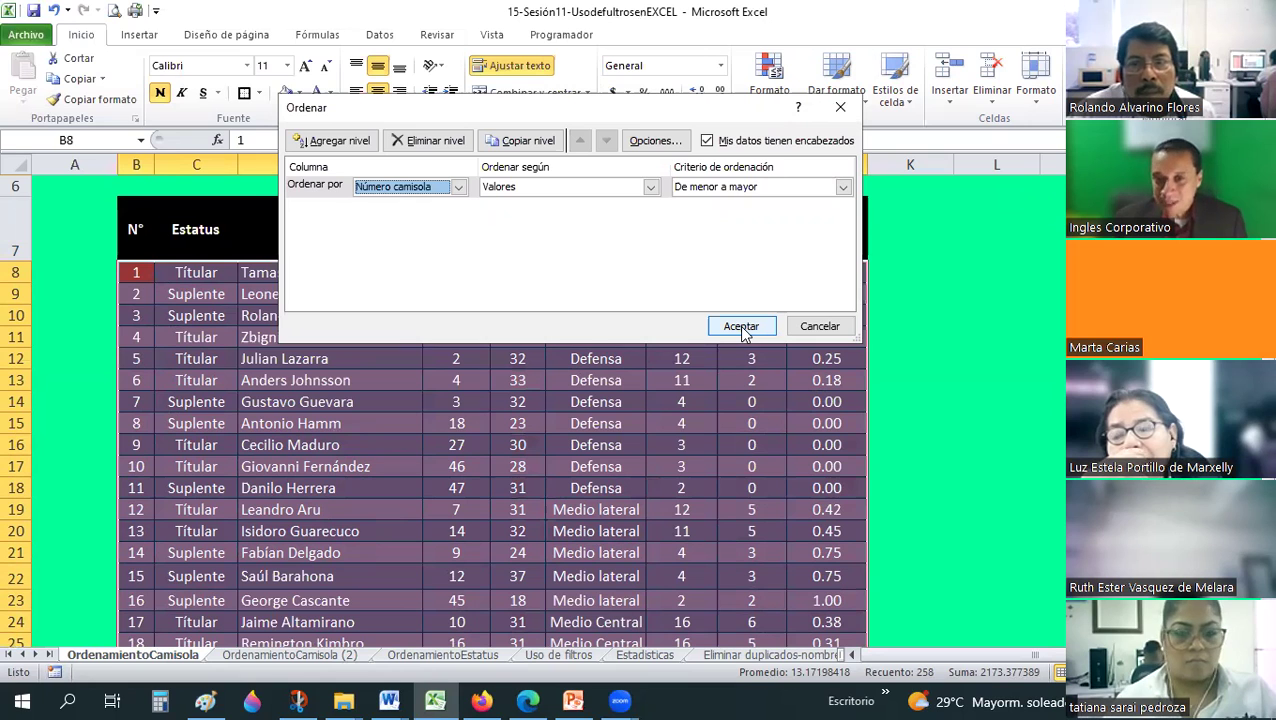
{"action": "left_click", "coordinate": [742, 328]}
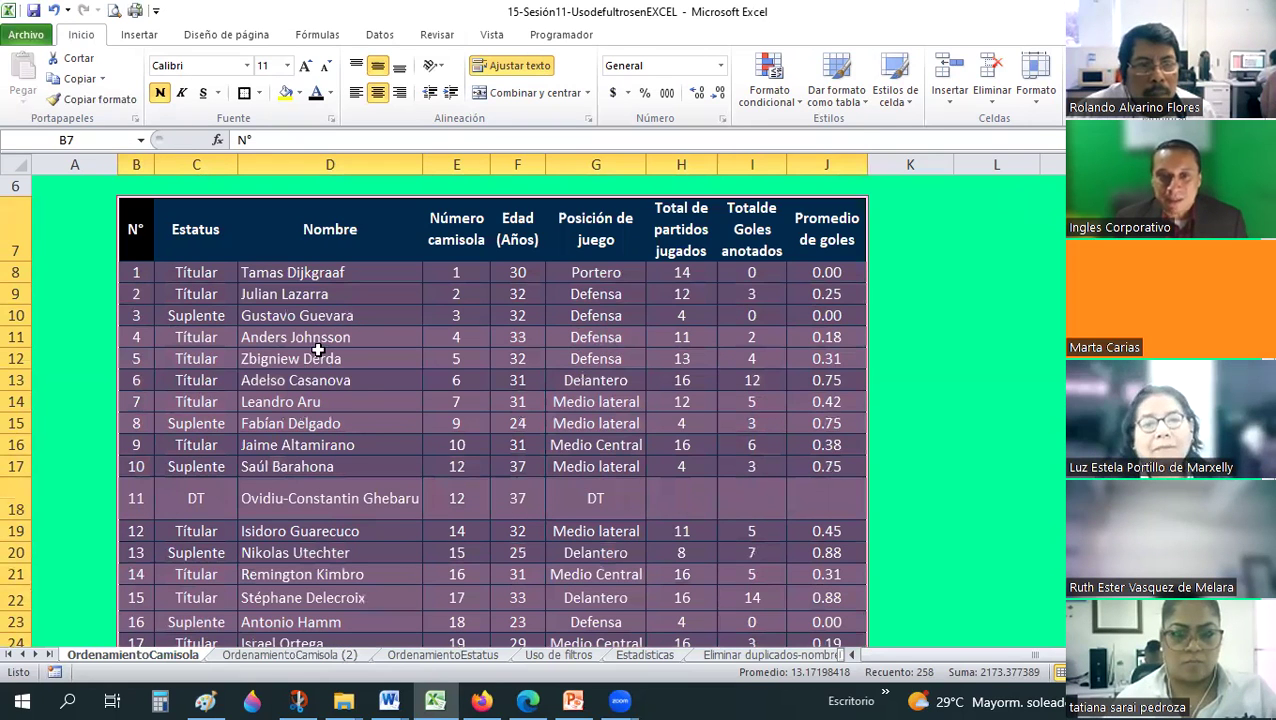
Scroll from the end of the player table back to its top to check the order.
{"action": "scroll", "coordinate": [323, 364], "scroll_direction": "down", "scroll_amount": 7}
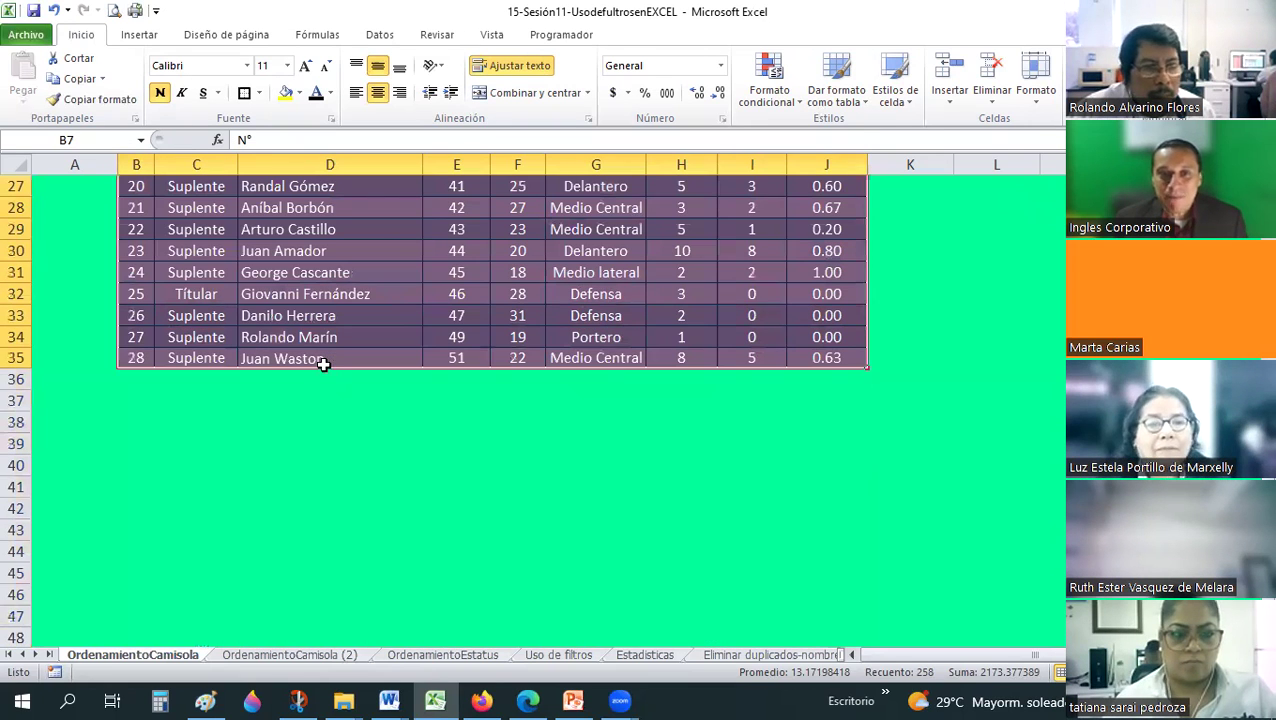
{"action": "scroll", "coordinate": [323, 364], "scroll_direction": "up", "scroll_amount": 6}
{"action": "scroll", "coordinate": [621, 362], "scroll_direction": "up", "scroll_amount": 2}
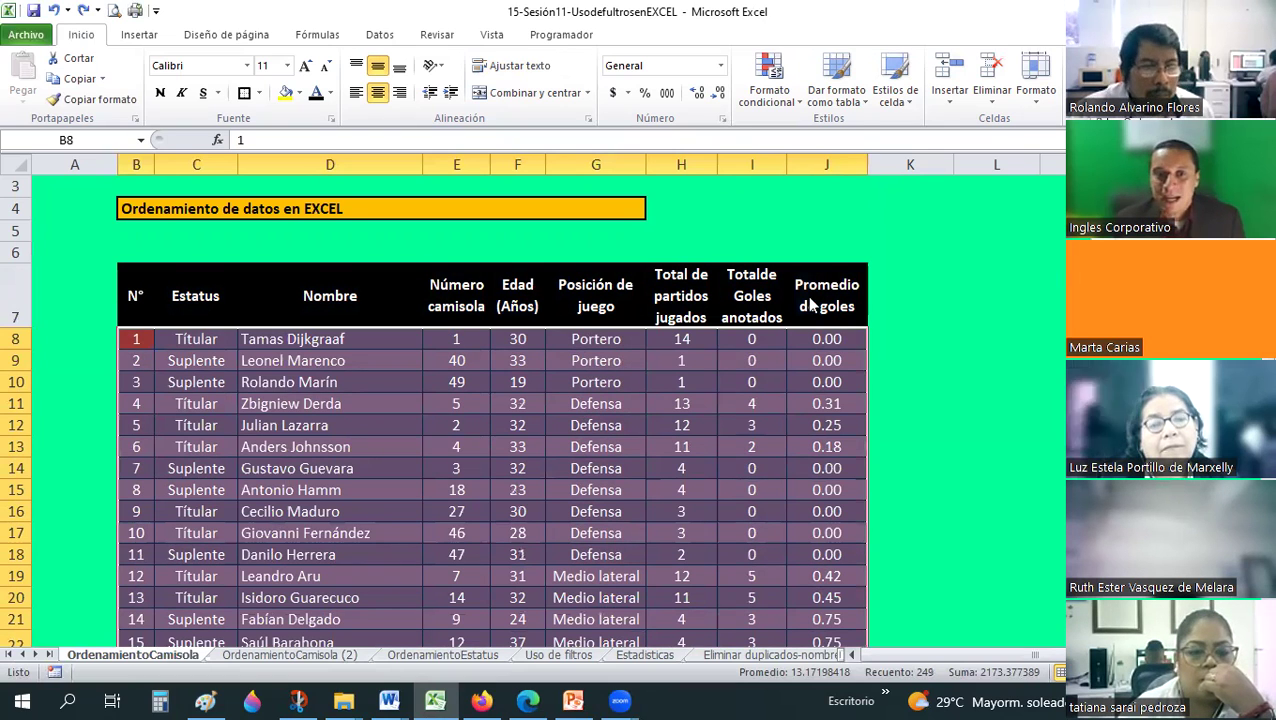
{"action": "left_click", "coordinate": [1150, 210]}
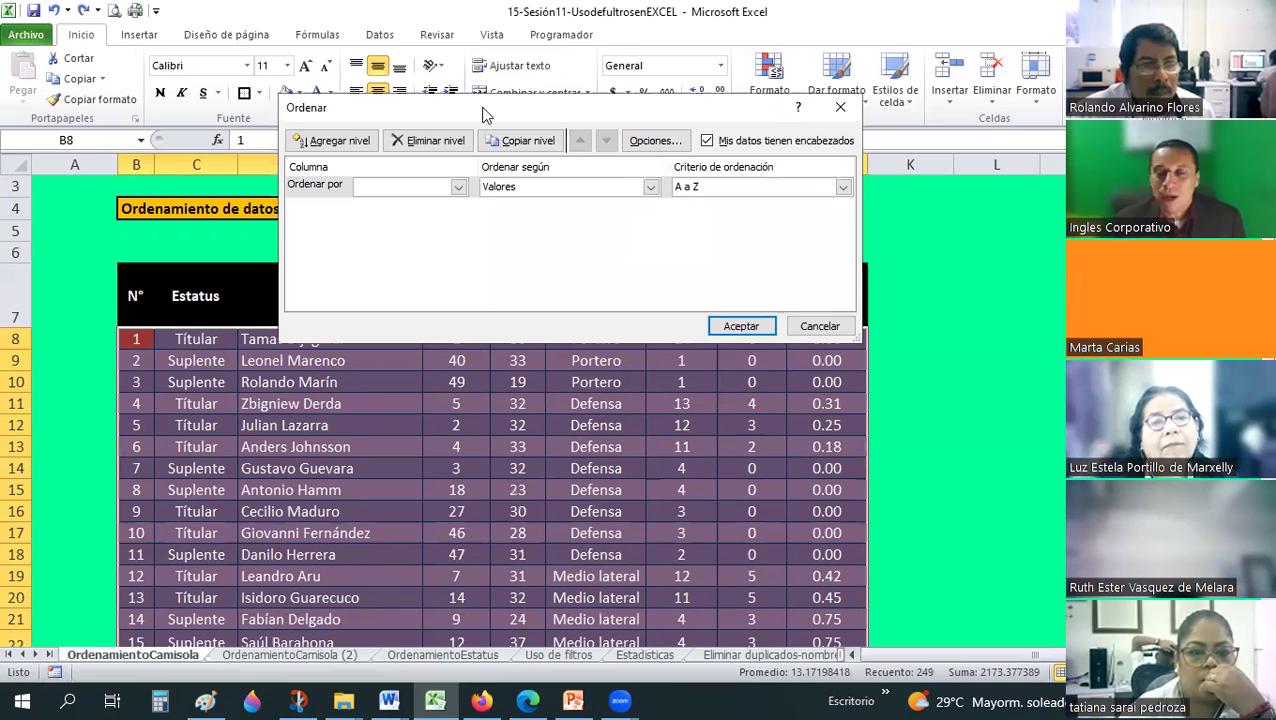
{"action": "left_click_drag", "start_coordinate": [593, 116], "coordinate": [724, 38]}
{"action": "left_click", "coordinate": [589, 108]}
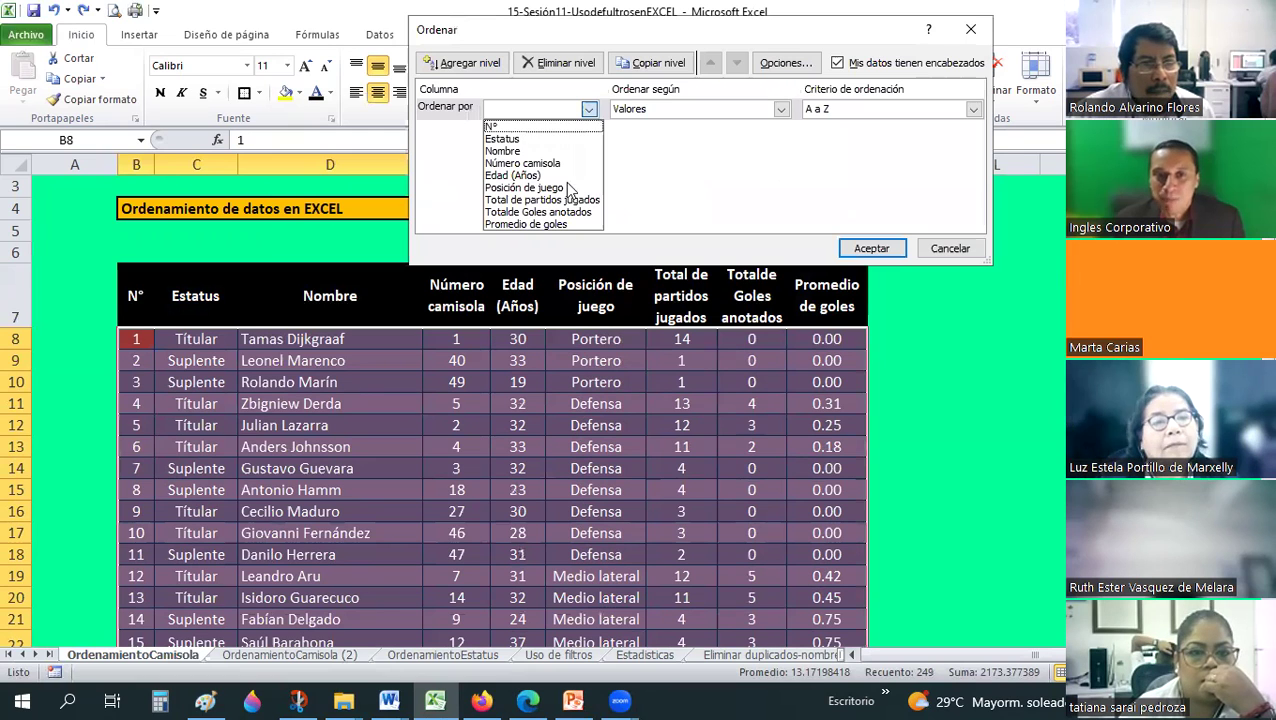
{"action": "left_click", "coordinate": [512, 175]}
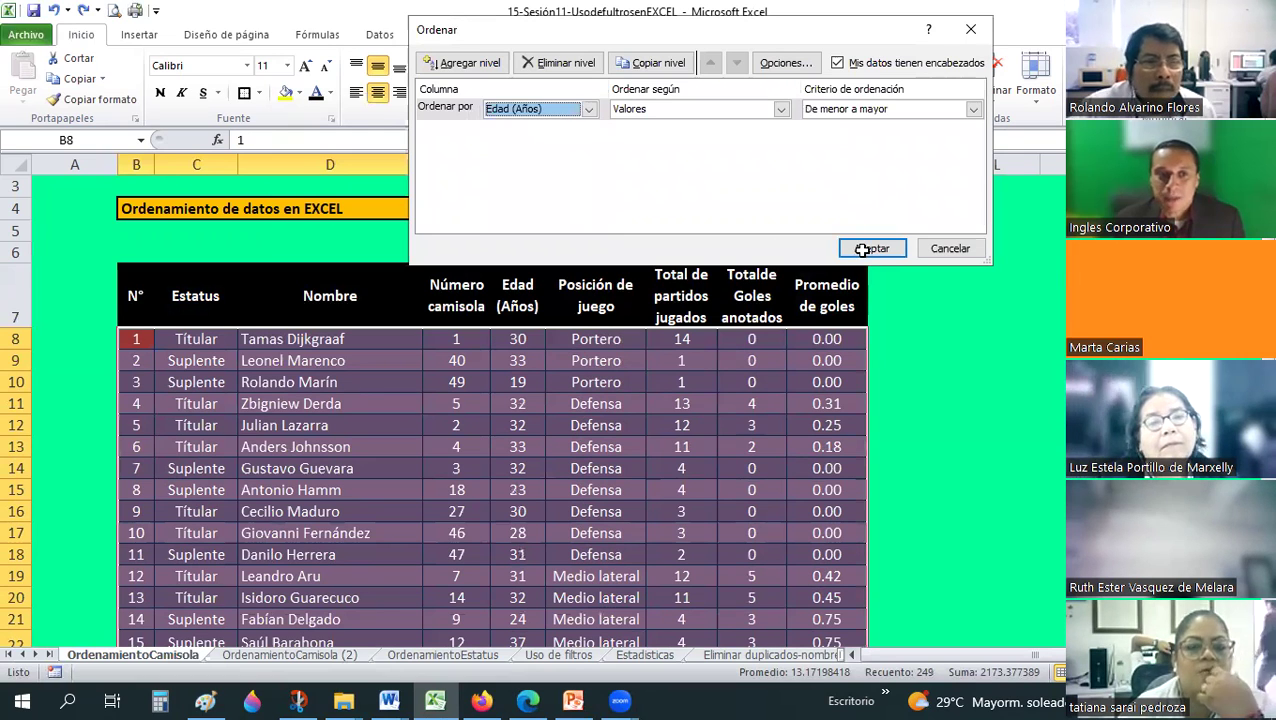
{"action": "left_click", "coordinate": [870, 248]}
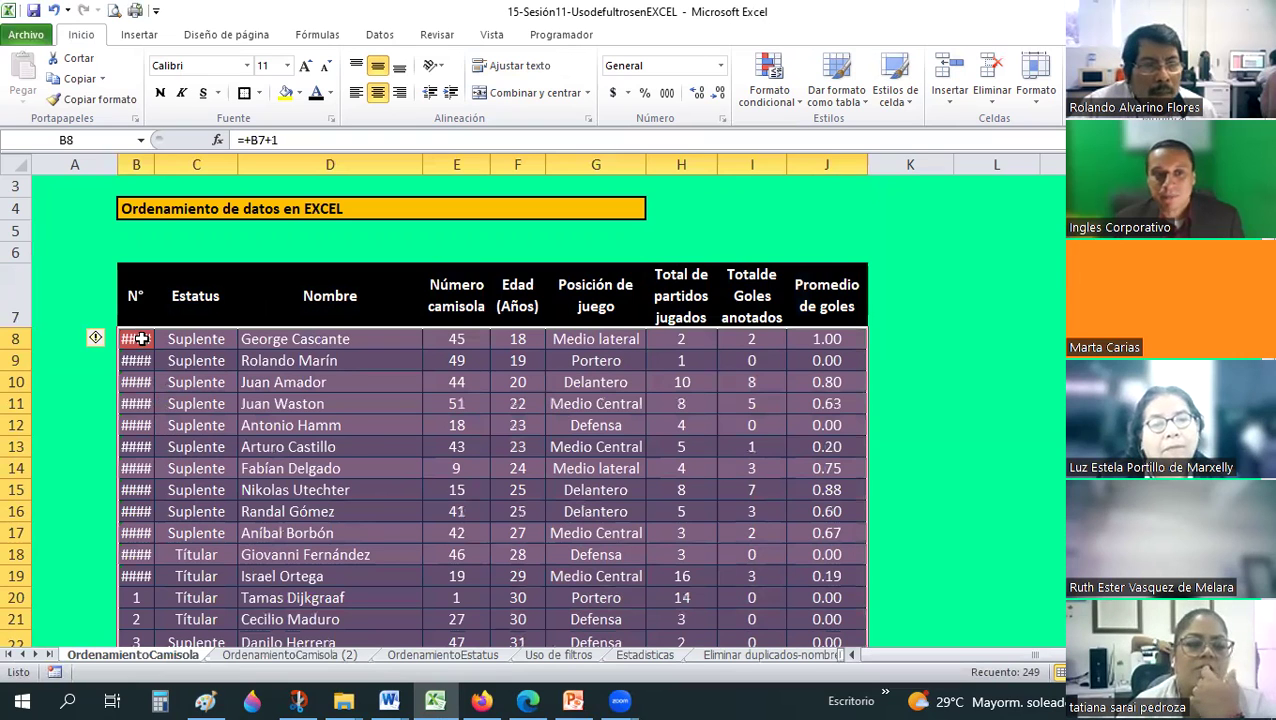
{"action": "scroll", "coordinate": [141, 339], "scroll_direction": "down", "scroll_amount": 3}
{"action": "scroll", "coordinate": [130, 240], "scroll_direction": "up", "scroll_amount": 1}
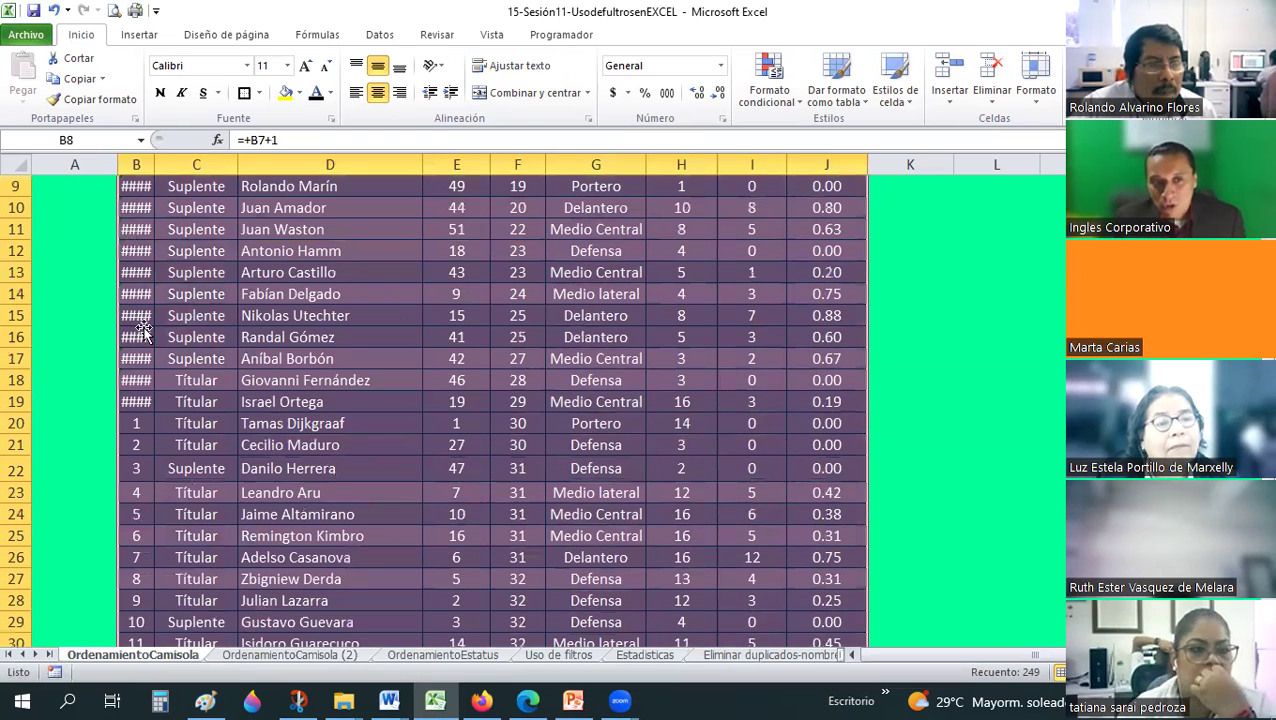
{"action": "scroll", "coordinate": [143, 330], "scroll_direction": "up", "scroll_amount": 2}
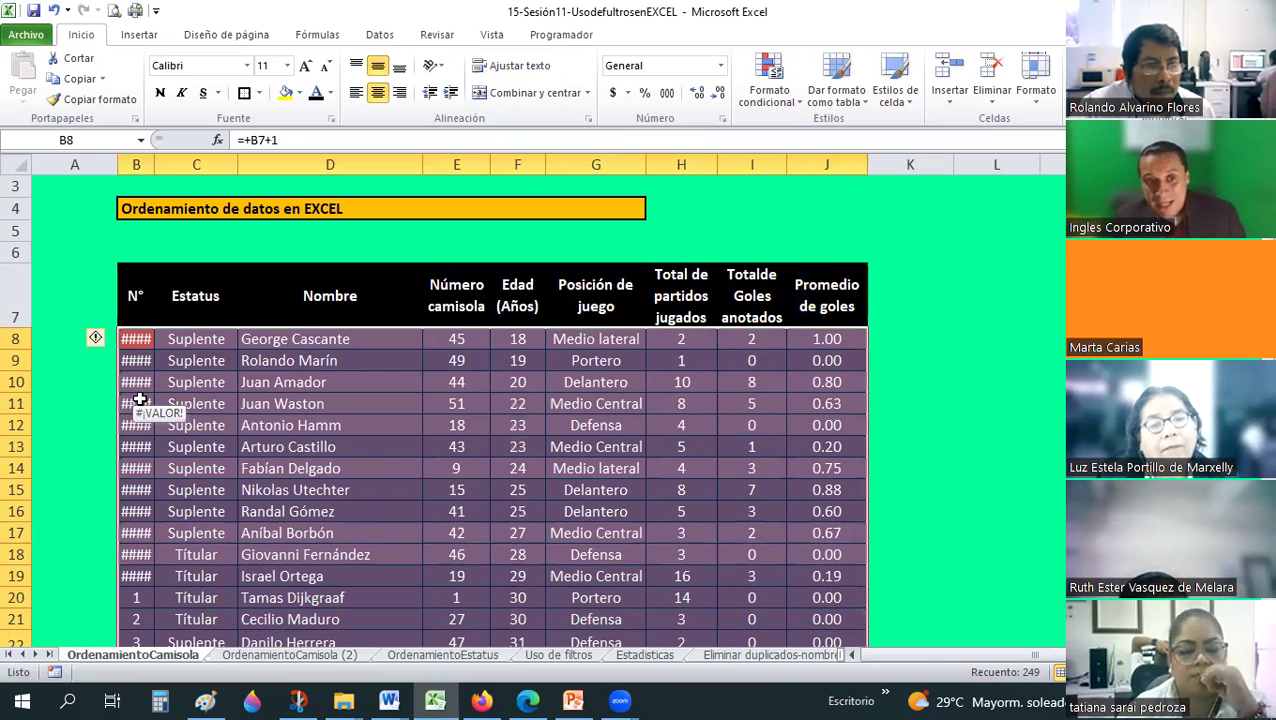
{"action": "key", "text": "ctrl+z"}
{"action": "left_click", "coordinate": [236, 403]}
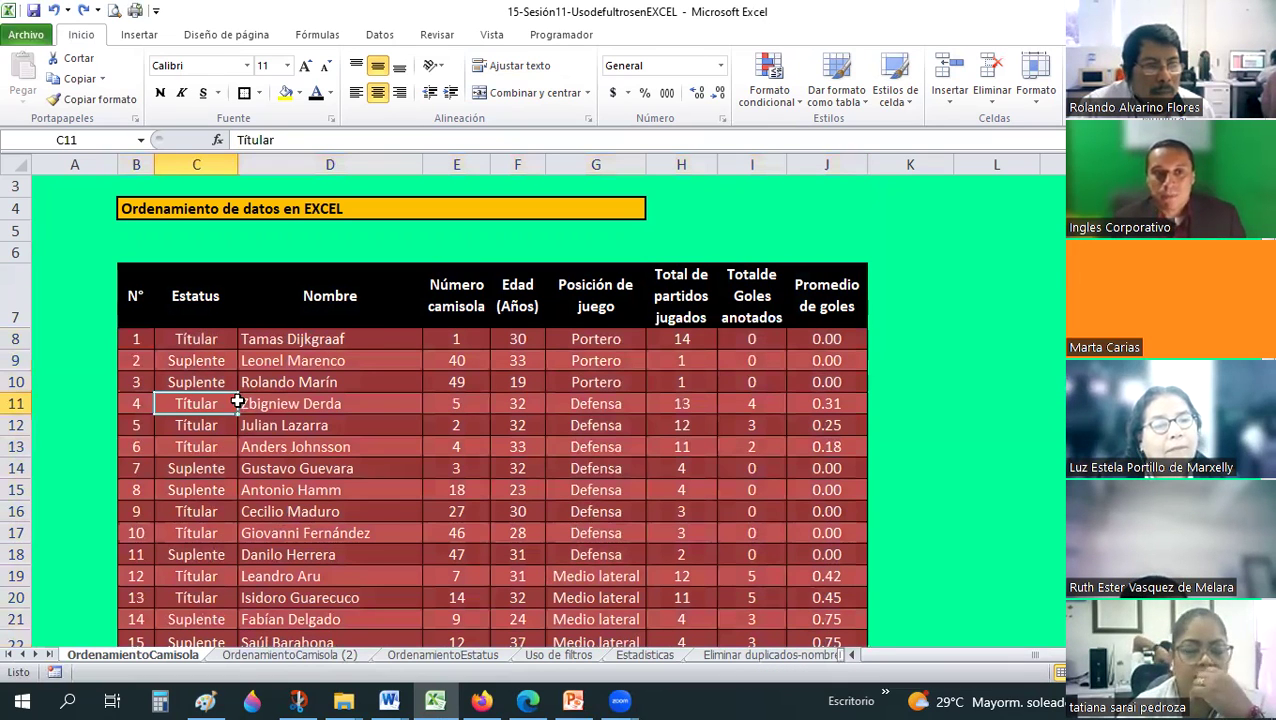
Inspect the =+B8+1 numbering formulas down column B, including B9, B16 and B19.
{"action": "scroll", "coordinate": [205, 336], "scroll_direction": "down", "scroll_amount": 1}
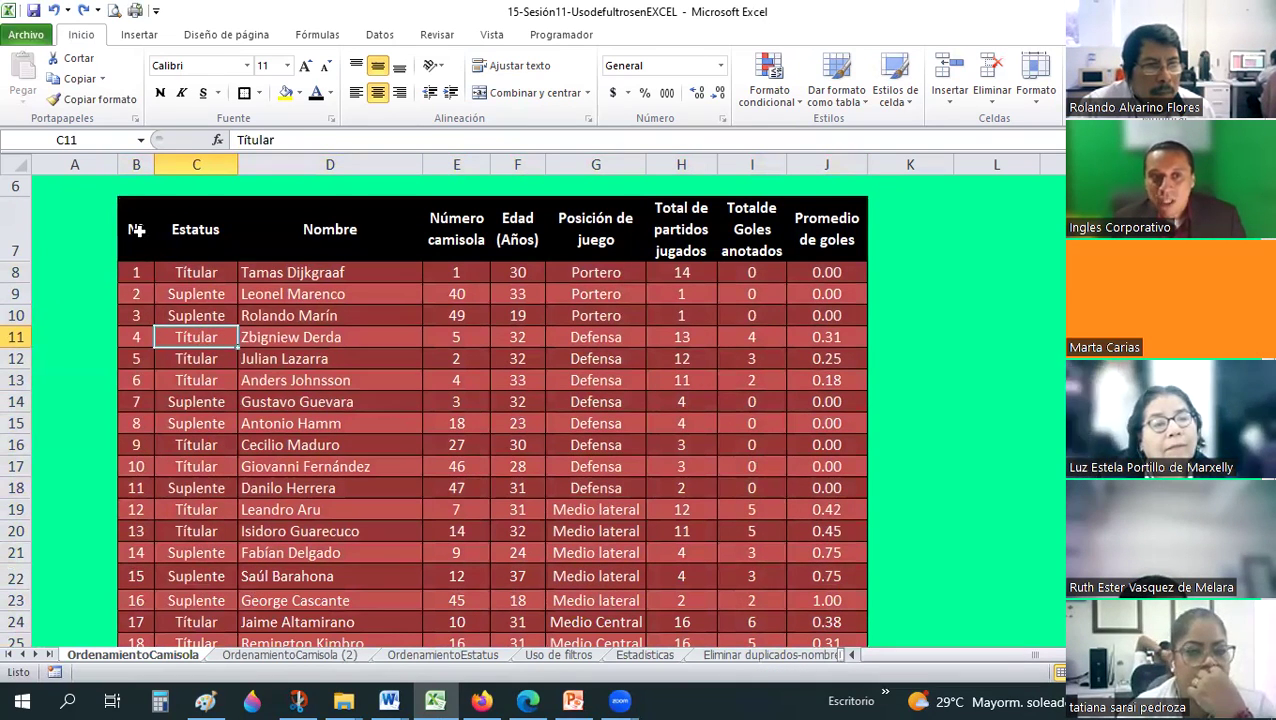
{"action": "left_click", "coordinate": [130, 292]}
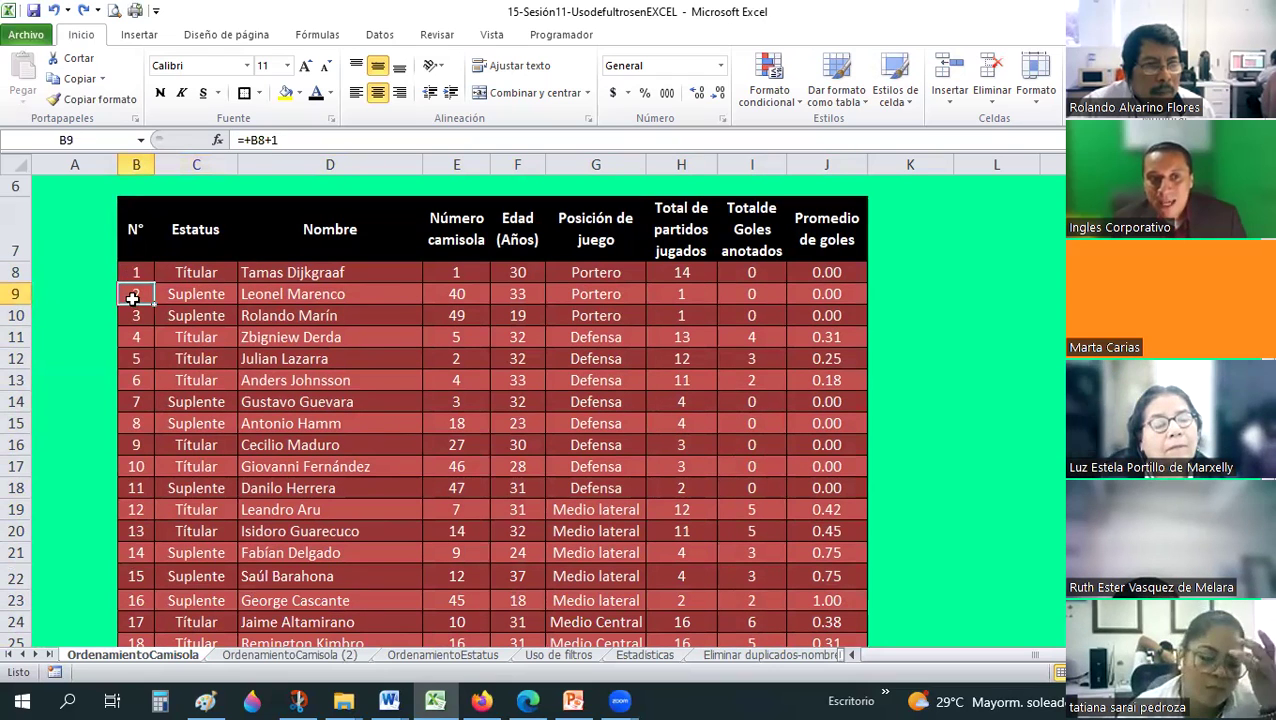
{"action": "left_click", "coordinate": [131, 272]}
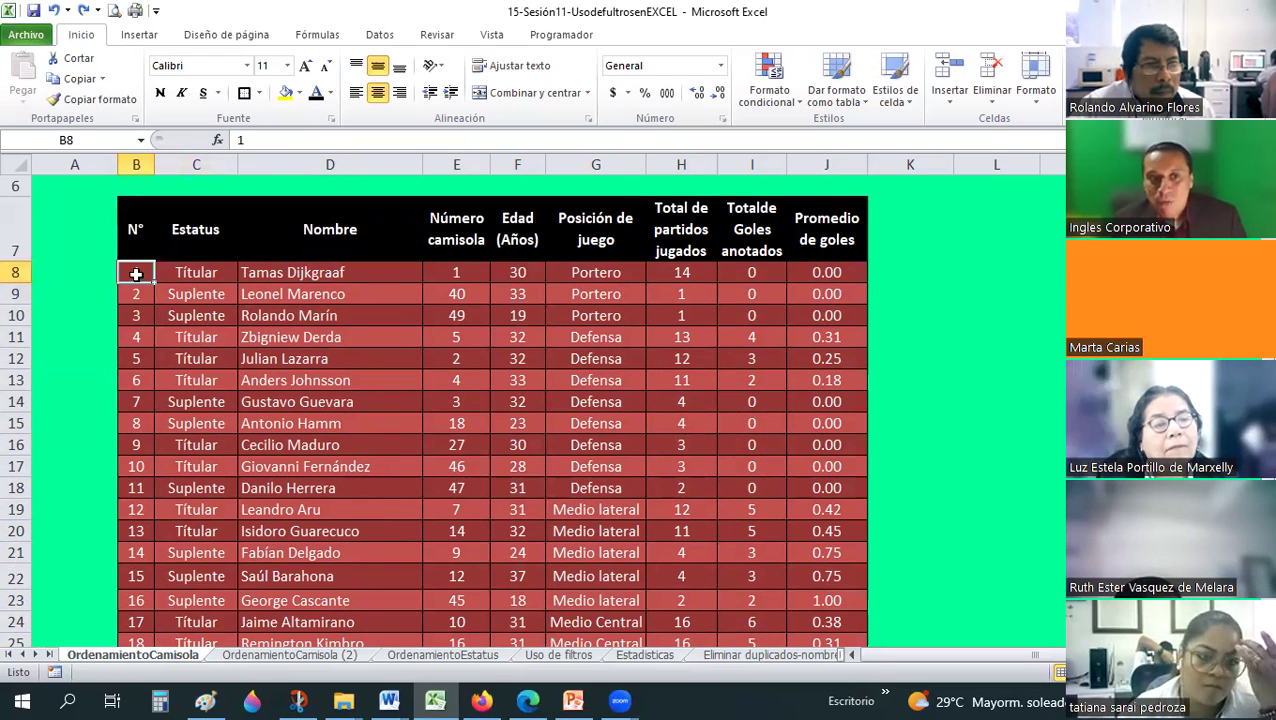
{"action": "left_click", "coordinate": [131, 358]}
{"action": "left_click", "coordinate": [136, 445]}
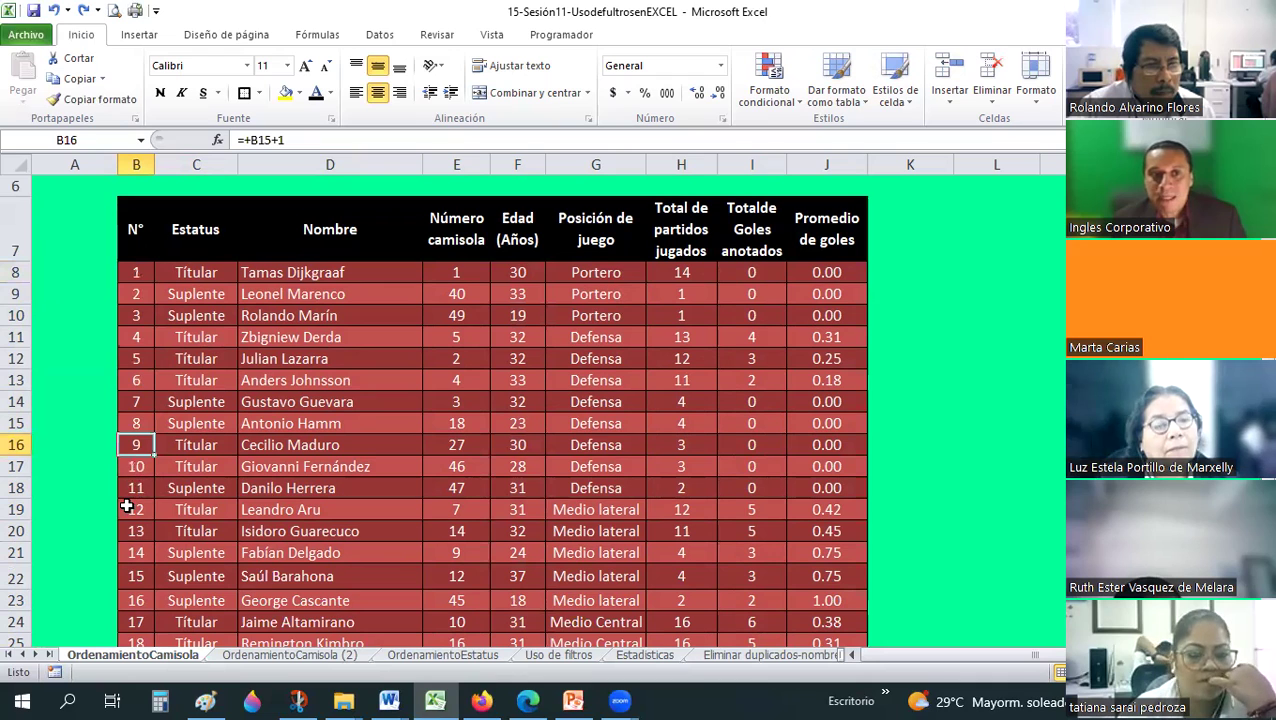
{"action": "left_click", "coordinate": [128, 507]}
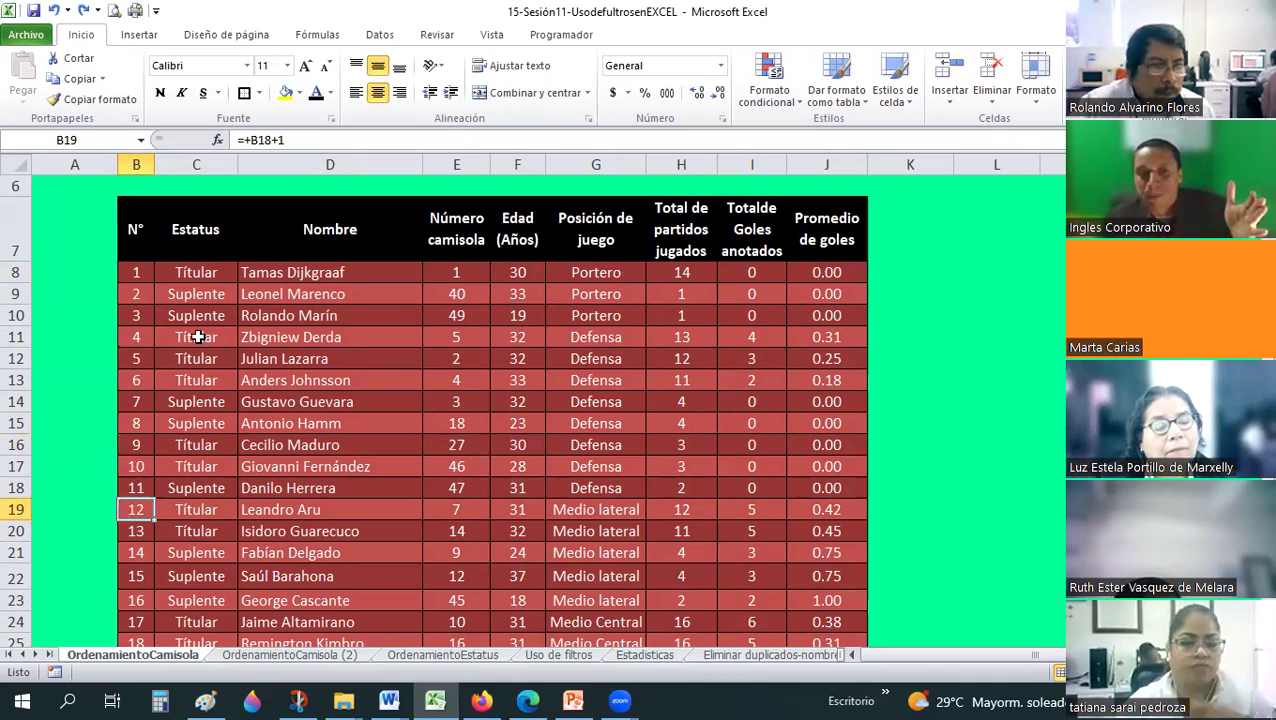
Select from C7 (Estatus header) across and down to the Promedio de goles column.
{"action": "left_click", "coordinate": [248, 276]}
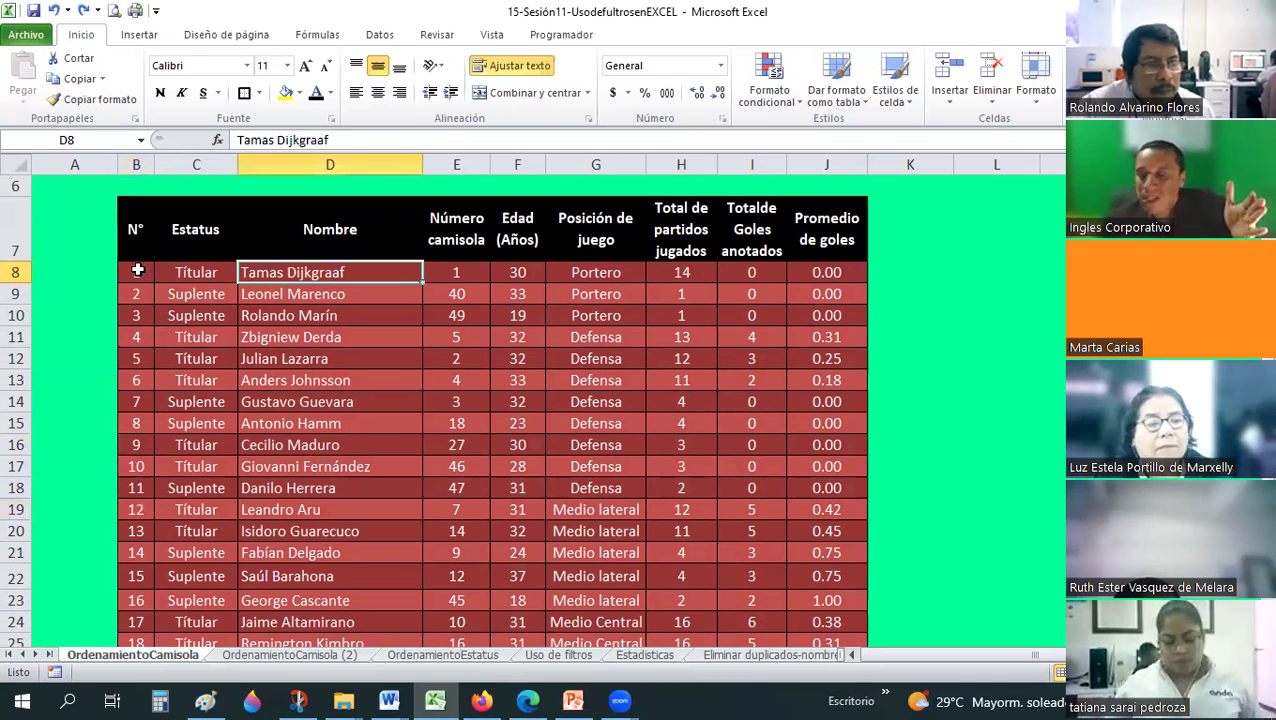
{"action": "key", "text": "Left"}
{"action": "key", "text": "Down"}
{"action": "key", "text": "Down"}
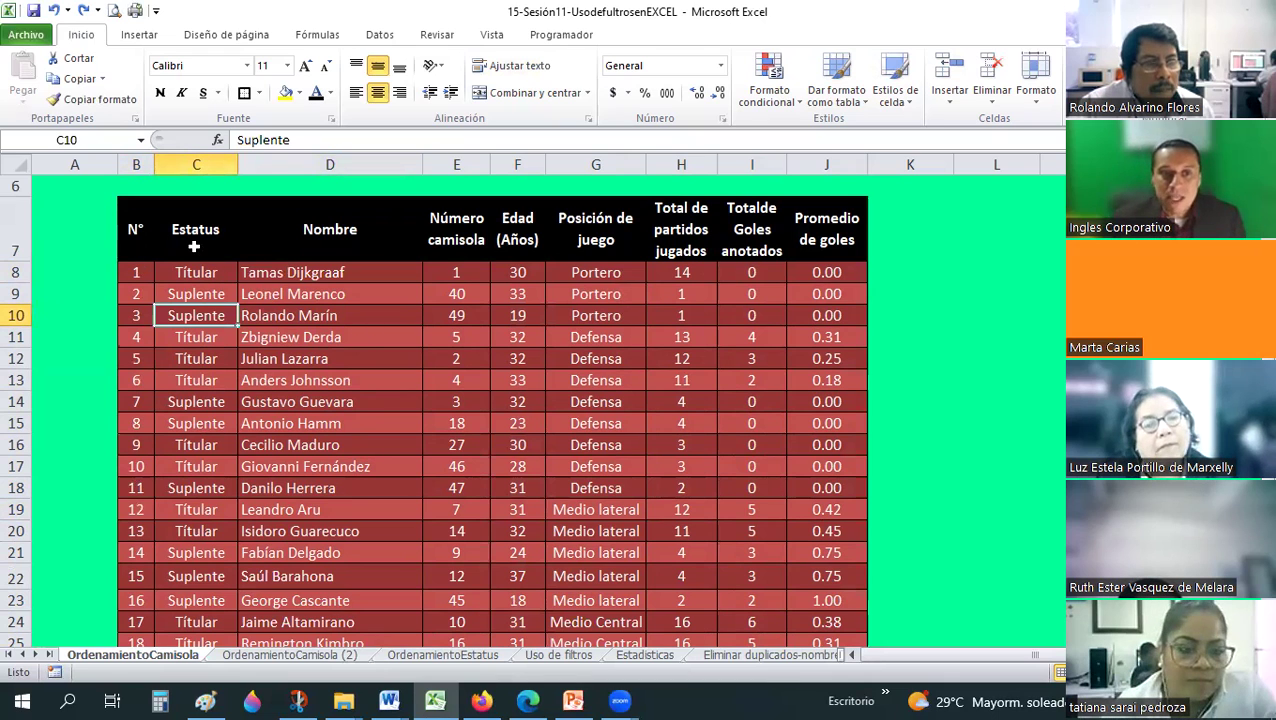
{"action": "left_click", "coordinate": [194, 242]}
{"action": "left_click_drag", "start_coordinate": [808, 469], "coordinate": [847, 685]}
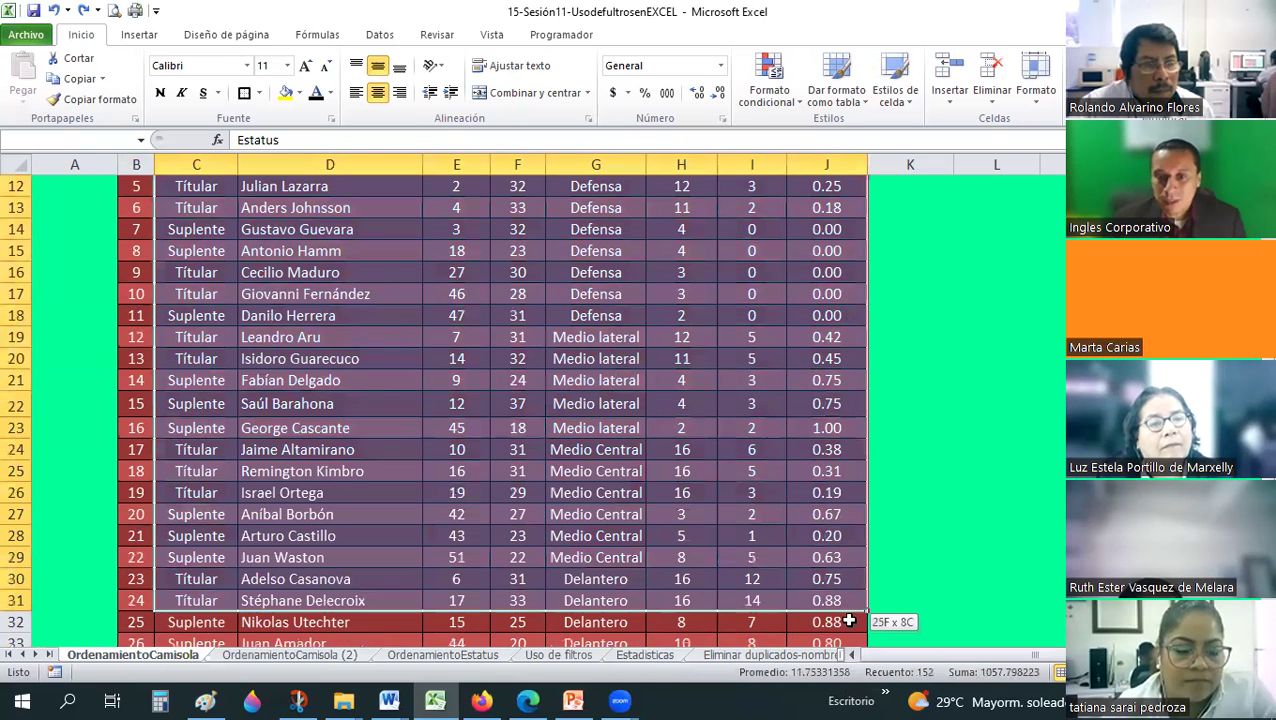
Review the selected Estatus-to-Promedio range, then open its Ordenar dialog with Alt+D, O.
{"action": "left_click_drag", "start_coordinate": [847, 621], "coordinate": [847, 597]}
{"action": "scroll", "coordinate": [304, 437], "scroll_direction": "up", "scroll_amount": 5}
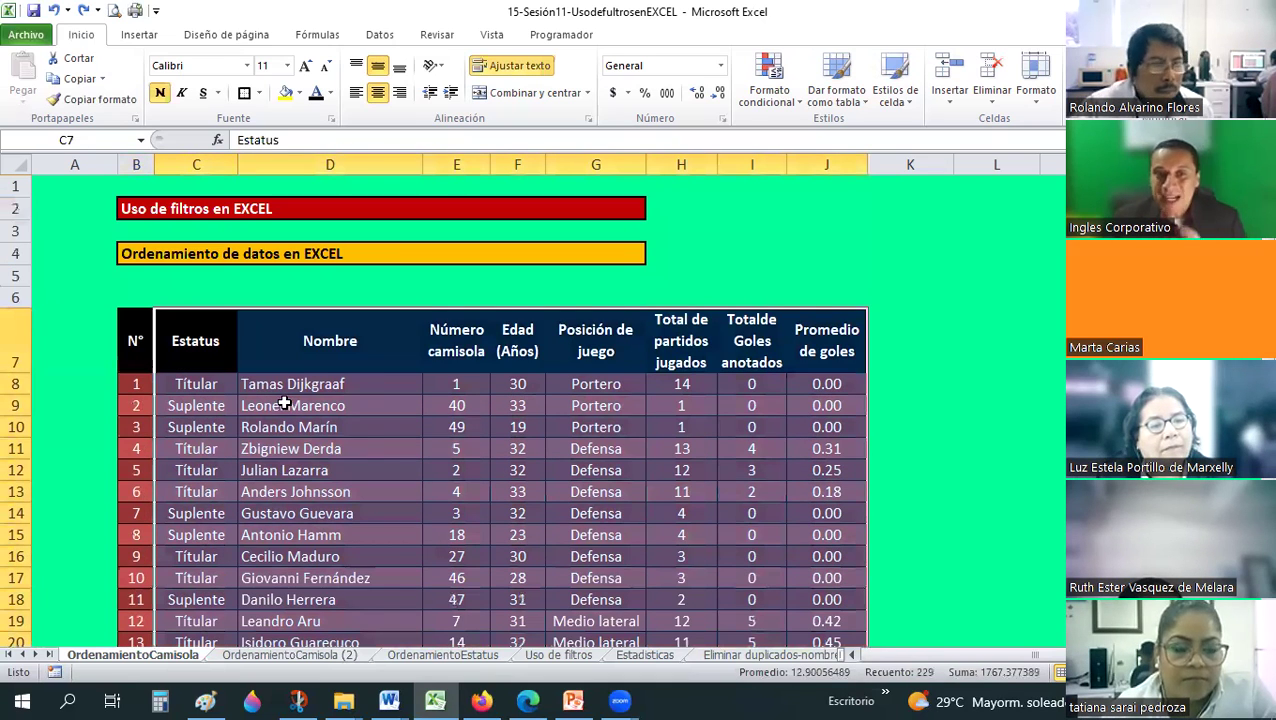
{"action": "scroll", "coordinate": [285, 401], "scroll_direction": "down", "scroll_amount": 2}
{"action": "scroll", "coordinate": [285, 401], "scroll_direction": "up", "scroll_amount": 1}
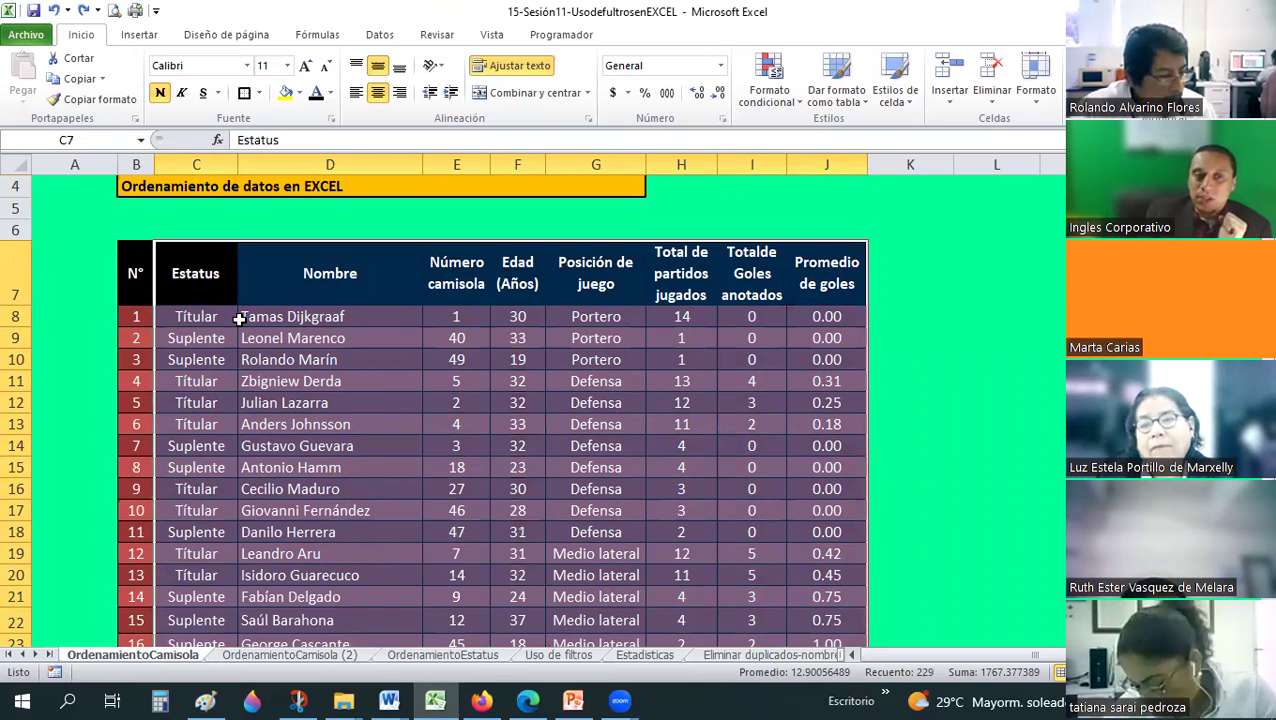
{"action": "scroll", "coordinate": [239, 318], "scroll_direction": "down", "scroll_amount": 1}
{"action": "scroll", "coordinate": [239, 318], "scroll_direction": "up", "scroll_amount": 1}
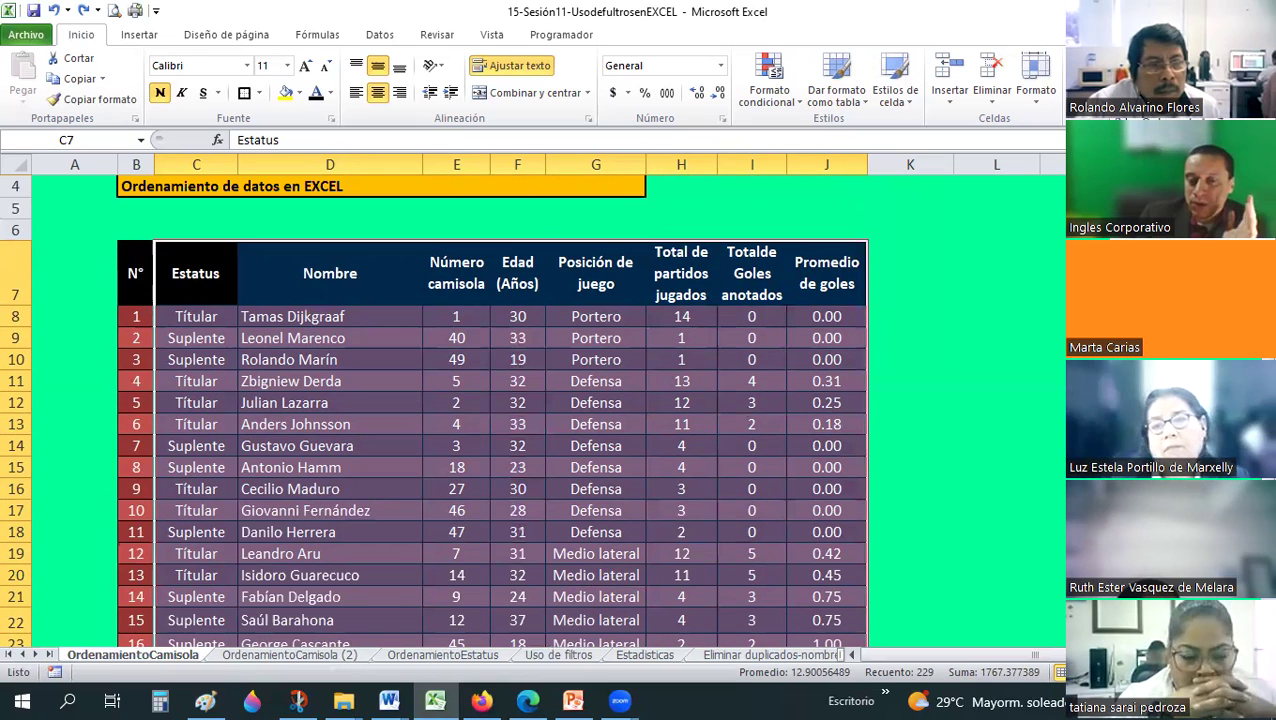
{"action": "key", "text": "alt+d"}
{"action": "key", "text": "o"}
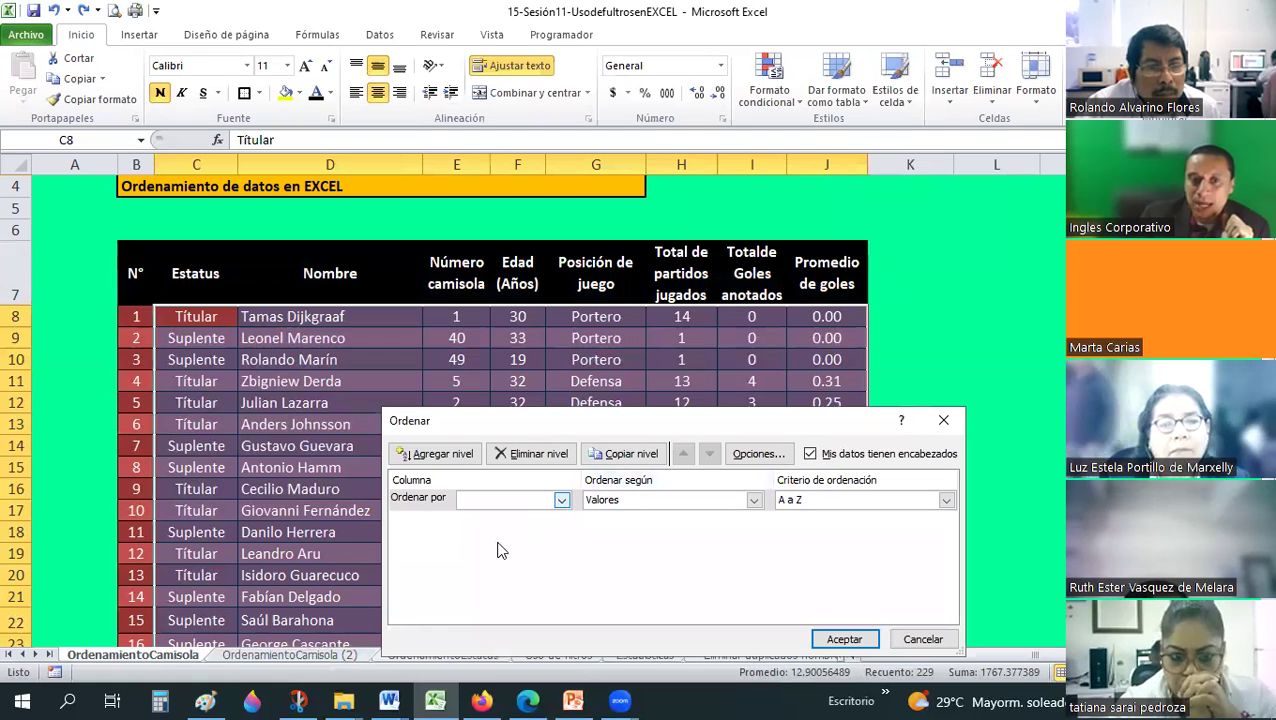
{"action": "key", "text": "Return"}
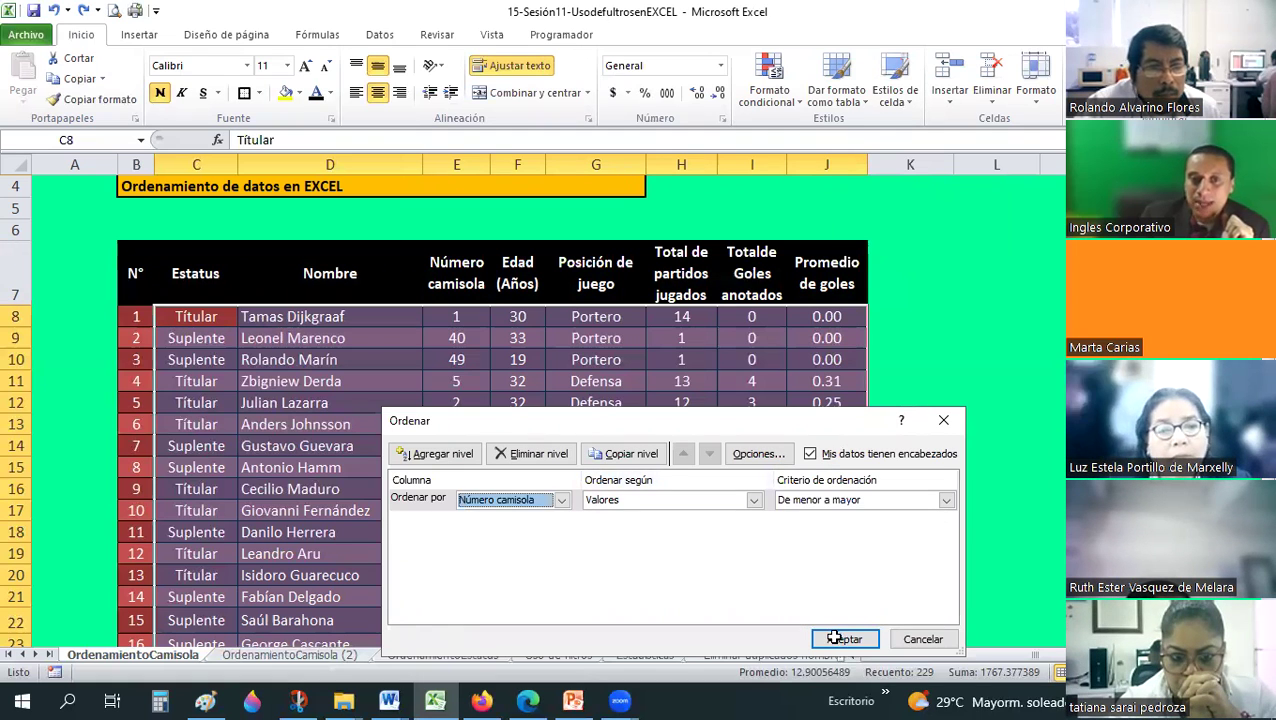
{"action": "left_click", "coordinate": [840, 638]}
{"action": "scroll", "coordinate": [291, 372], "scroll_direction": "down", "scroll_amount": 1}
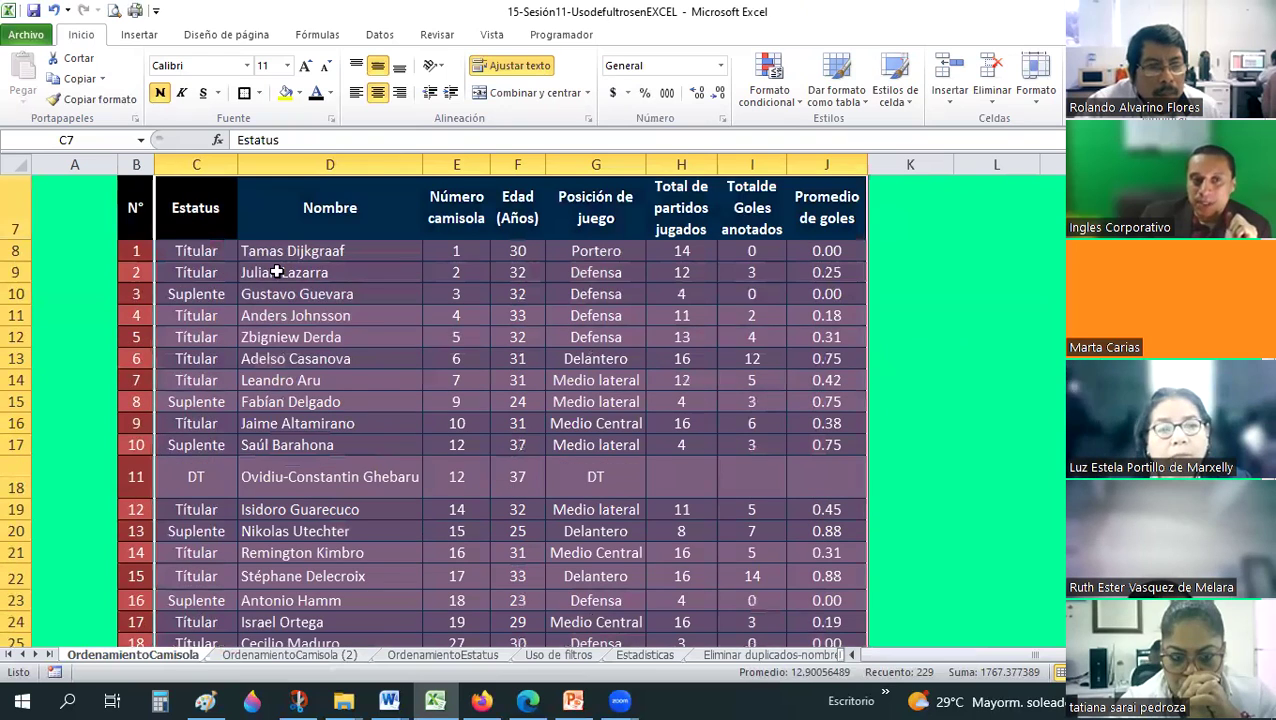
{"action": "left_click", "coordinate": [300, 380]}
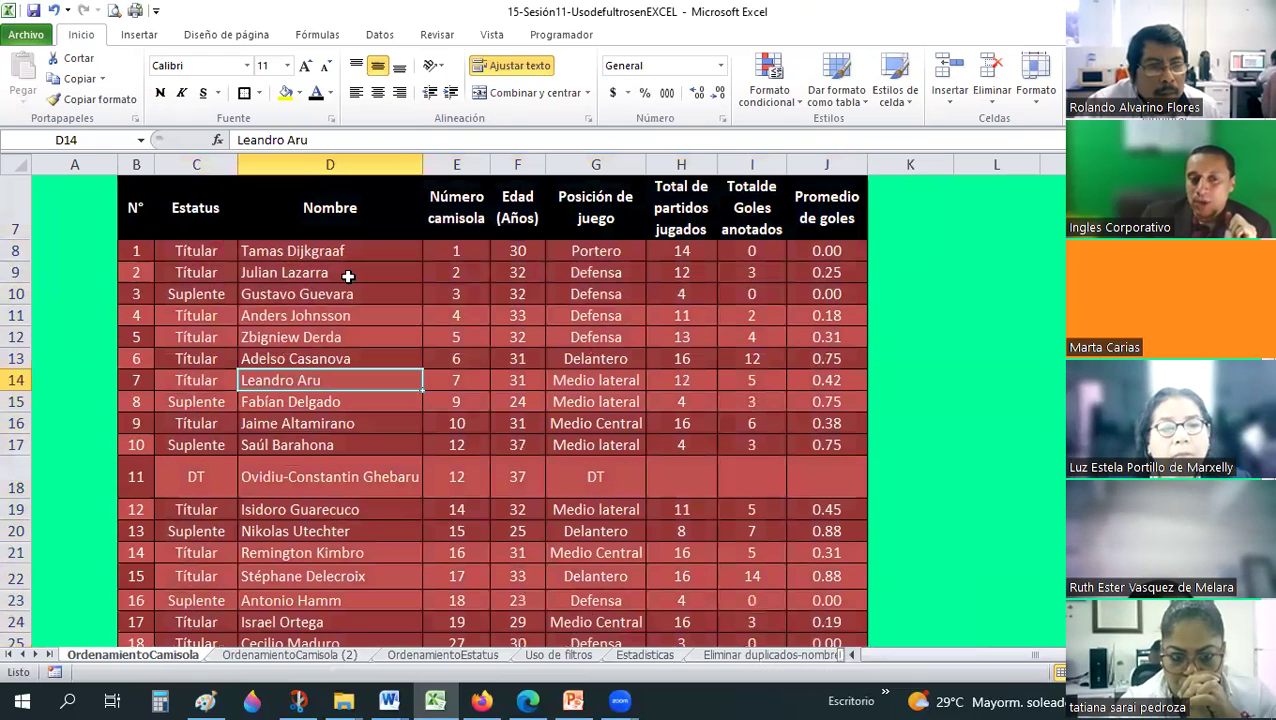
{"action": "left_click", "coordinate": [466, 253]}
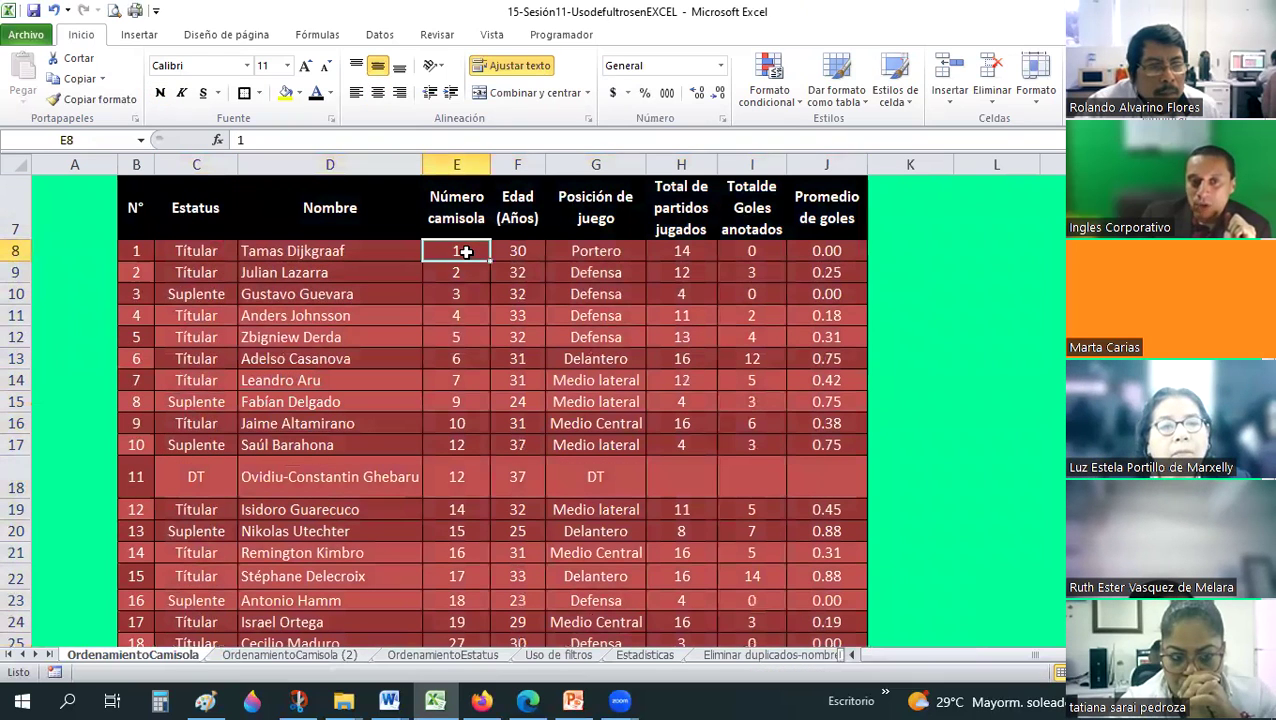
{"action": "left_click", "coordinate": [459, 356]}
{"action": "key", "text": "Down"}
{"action": "key", "text": "Down"}
{"action": "key", "text": "Down"}
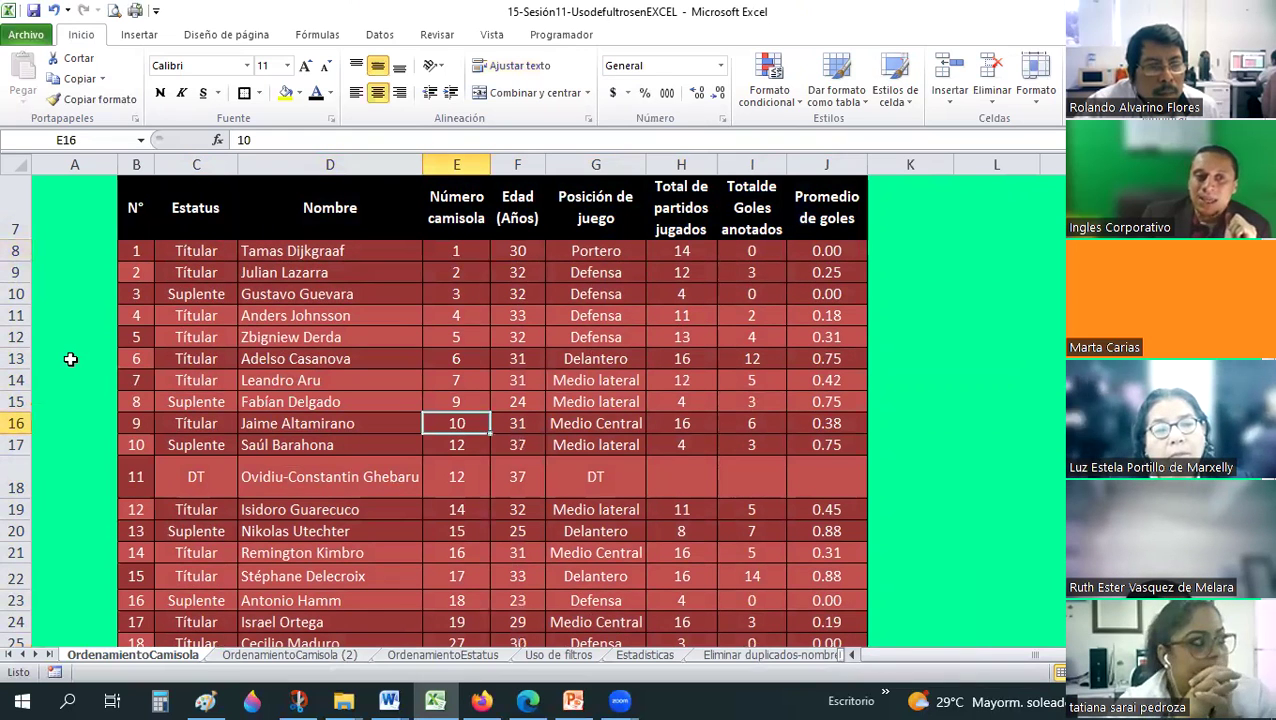
{"action": "key", "text": "Down"}
{"action": "key", "text": "Down"}
{"action": "key", "text": "Down"}
{"action": "scroll", "coordinate": [100, 320], "scroll_direction": "down", "scroll_amount": 1}
{"action": "scroll", "coordinate": [133, 250], "scroll_direction": "up", "scroll_amount": 2}
{"action": "left_click_drag", "start_coordinate": [133, 250], "coordinate": [119, 569]}
{"action": "left_click_drag", "start_coordinate": [127, 687], "coordinate": [135, 615]}
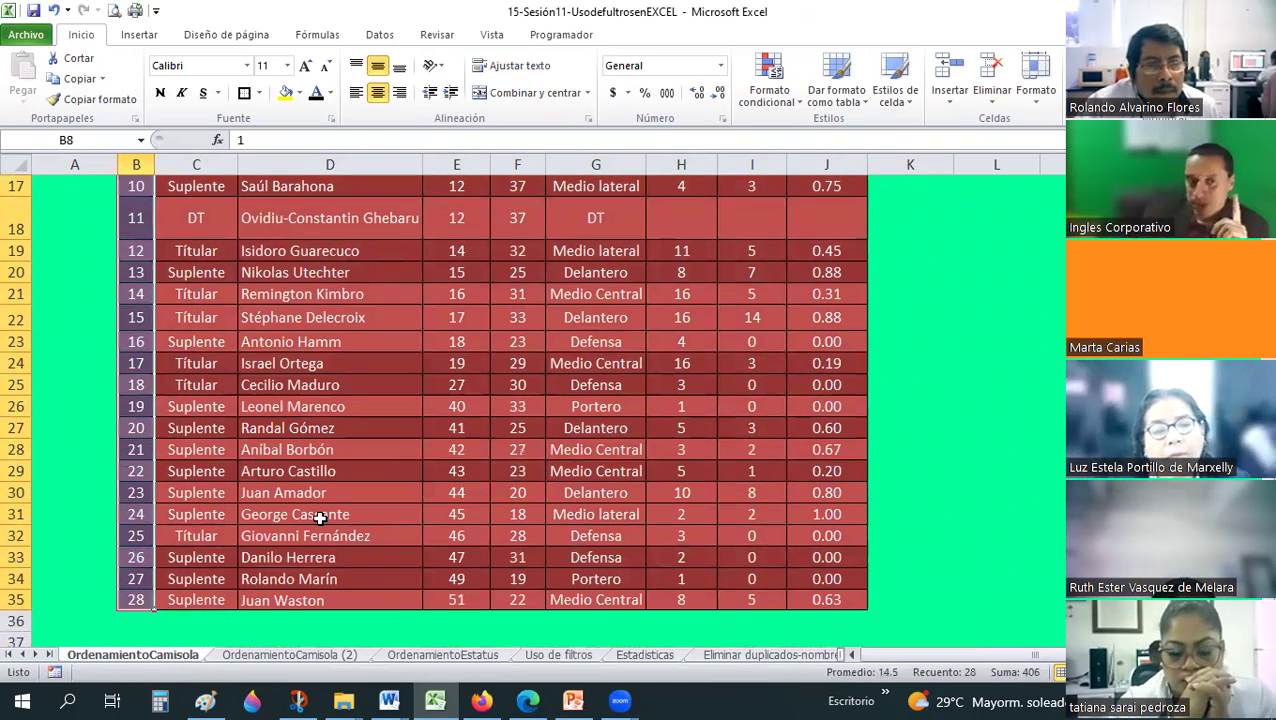
{"action": "scroll", "coordinate": [448, 406], "scroll_direction": "up", "scroll_amount": 3}
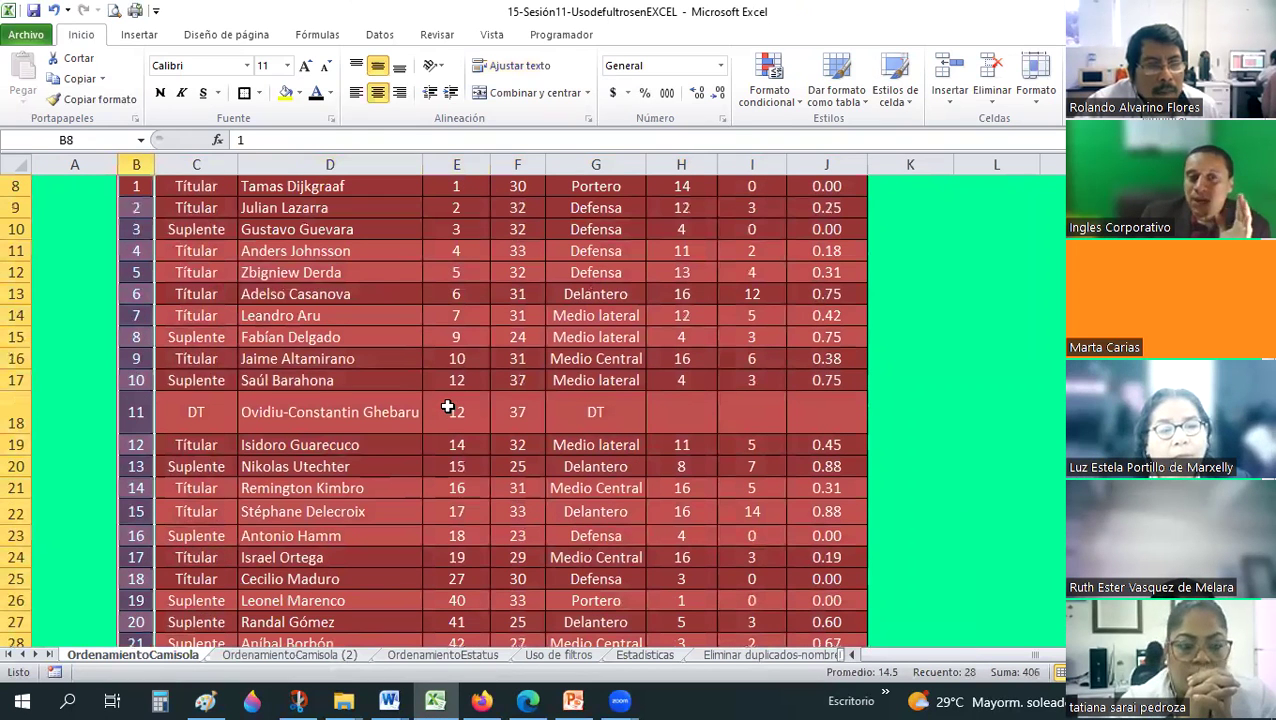
{"action": "scroll", "coordinate": [448, 406], "scroll_direction": "up", "scroll_amount": 1}
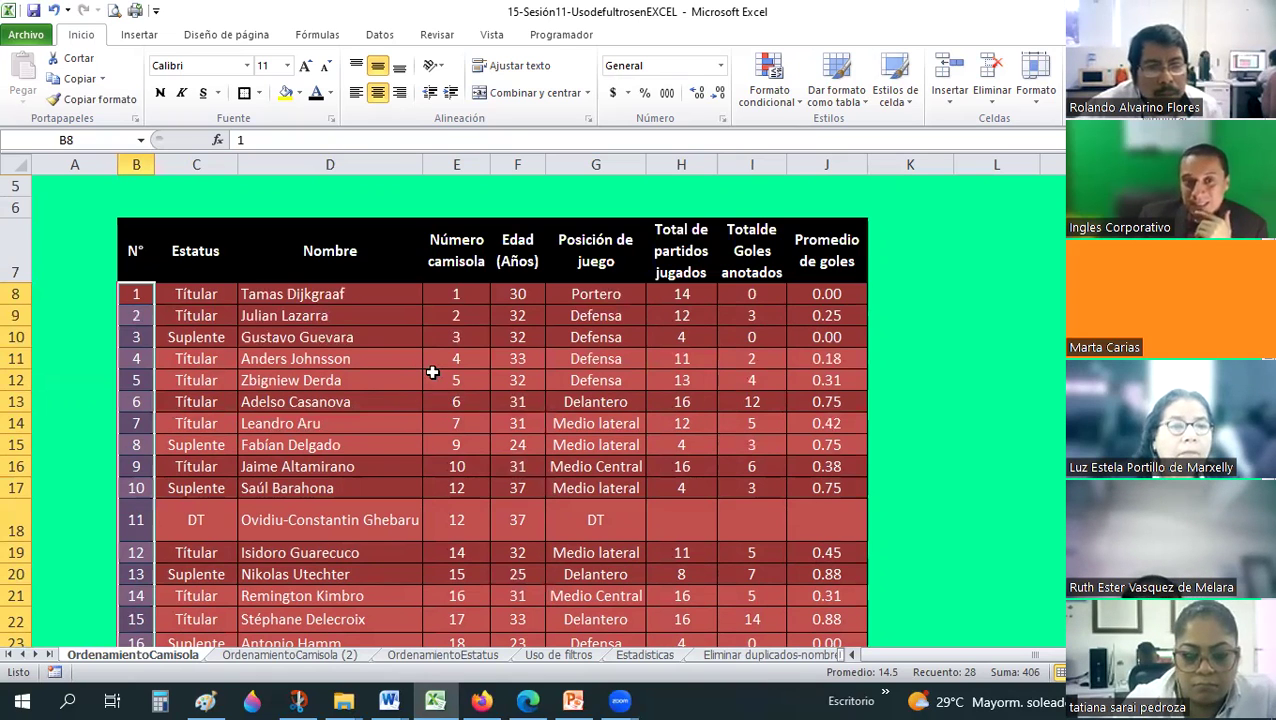
Select E12 and scroll the table, now grouped Portero, Defensa, Medio lateral.
{"action": "left_click", "coordinate": [432, 375]}
{"action": "scroll", "coordinate": [425, 364], "scroll_direction": "down", "scroll_amount": 2}
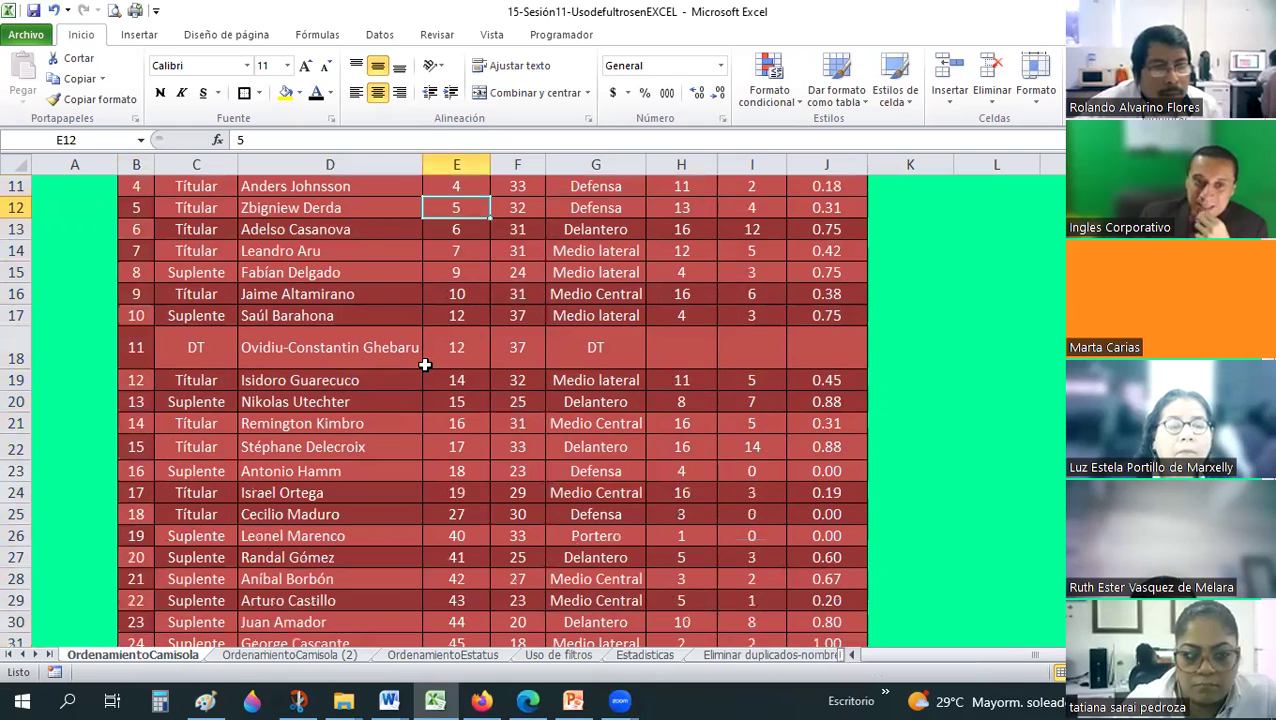
{"action": "scroll", "coordinate": [424, 364], "scroll_direction": "down", "scroll_amount": 1}
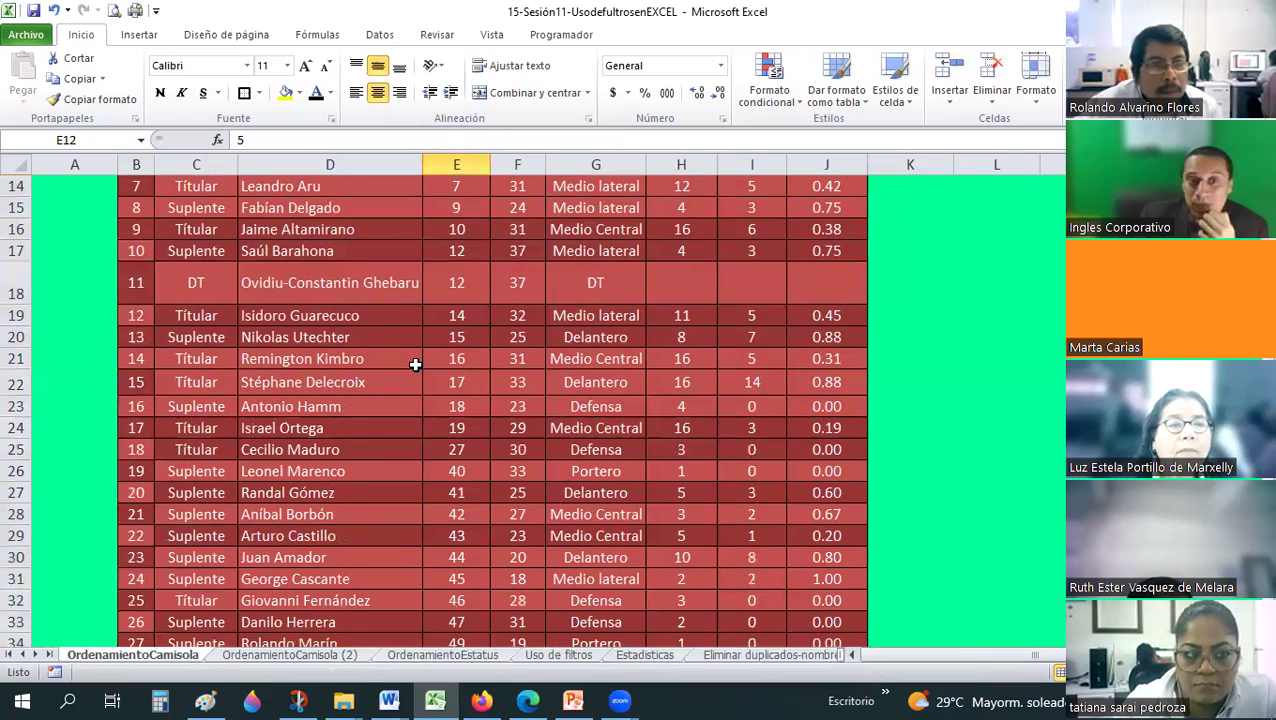
{"action": "scroll", "coordinate": [415, 364], "scroll_direction": "up", "scroll_amount": 4}
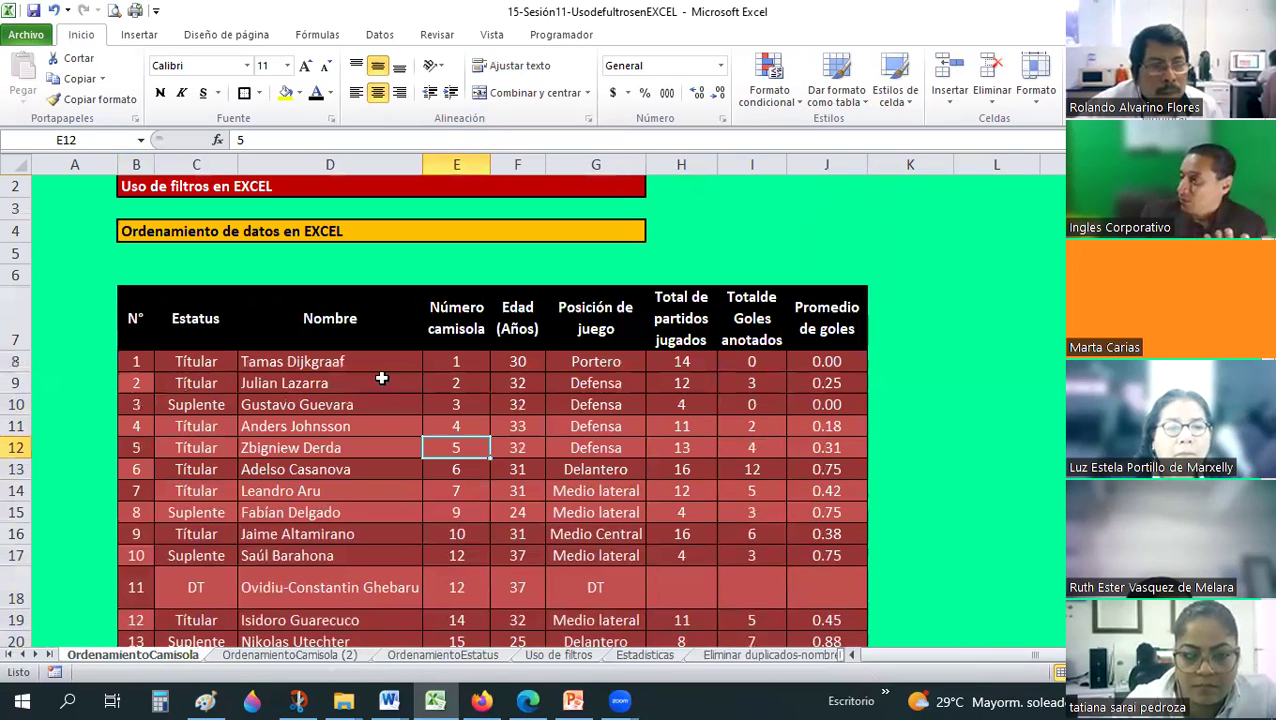
{"action": "scroll", "coordinate": [381, 378], "scroll_direction": "down", "scroll_amount": 2}
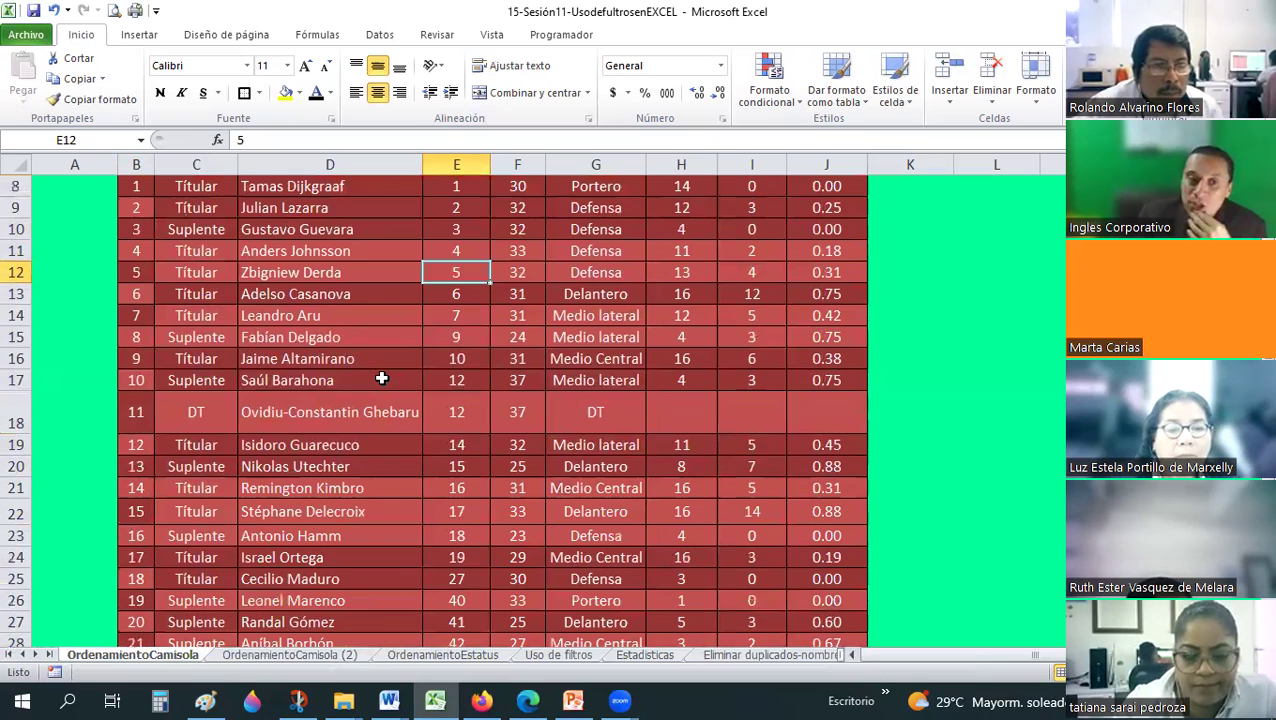
{"action": "scroll", "coordinate": [381, 378], "scroll_direction": "down", "scroll_amount": 1}
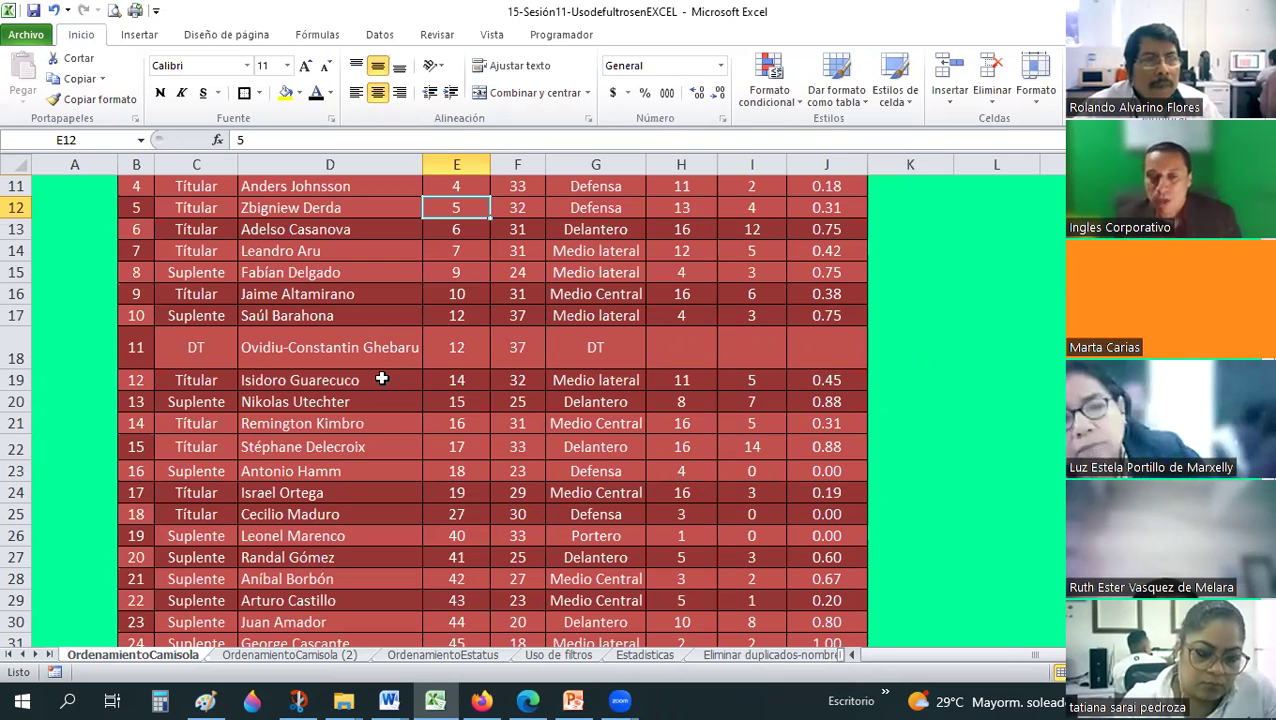
{"action": "scroll", "coordinate": [382, 378], "scroll_direction": "up", "scroll_amount": 3}
{"action": "scroll", "coordinate": [382, 378], "scroll_direction": "down", "scroll_amount": 1}
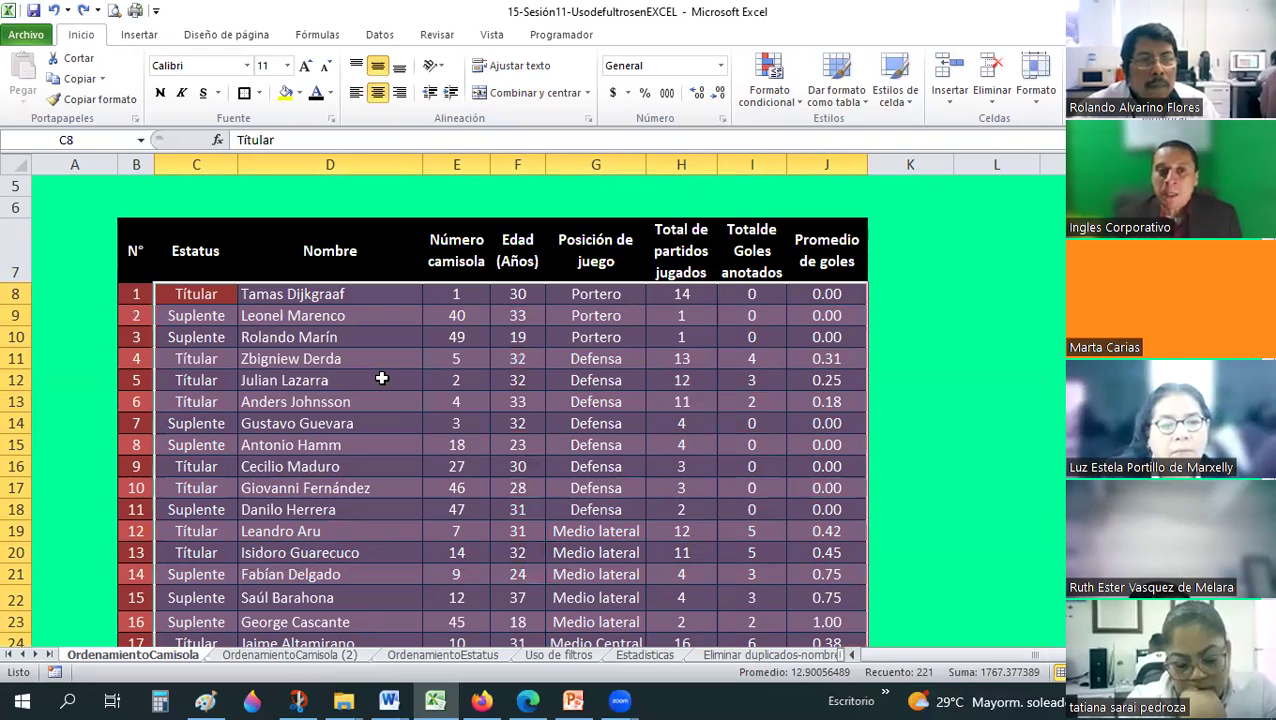
{"action": "left_click", "coordinate": [372, 382]}
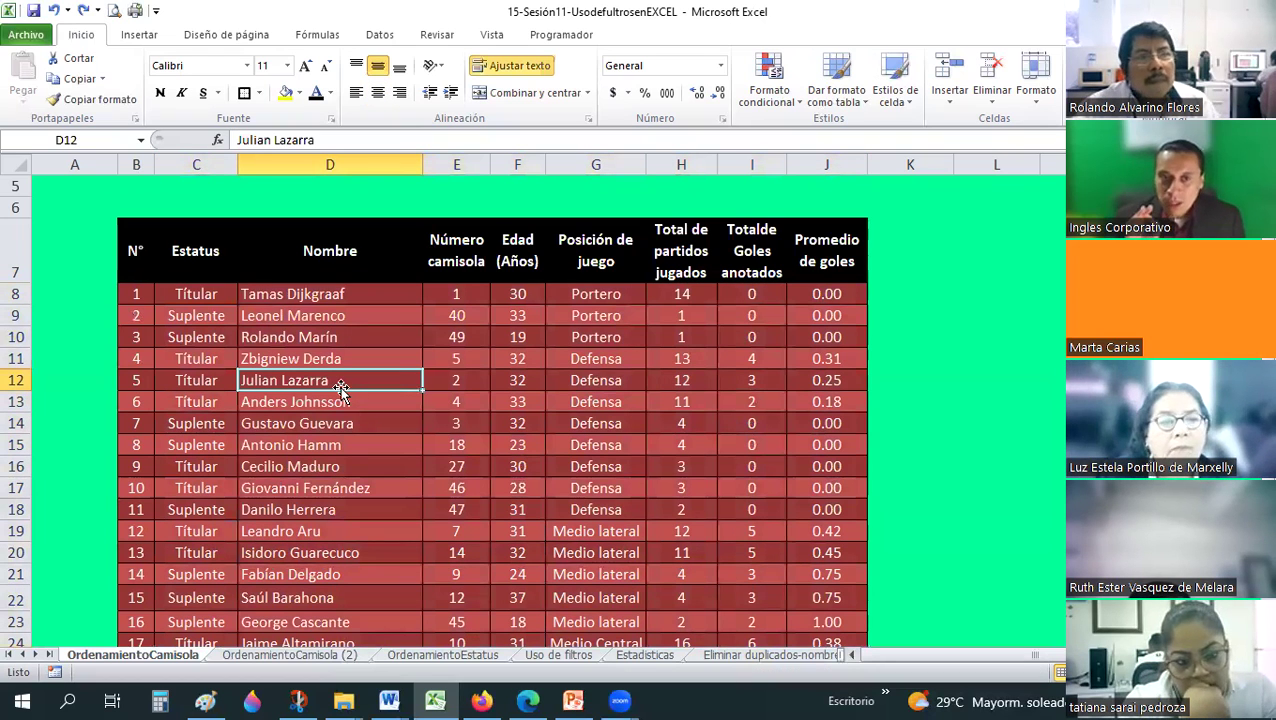
{"action": "left_click", "coordinate": [166, 253]}
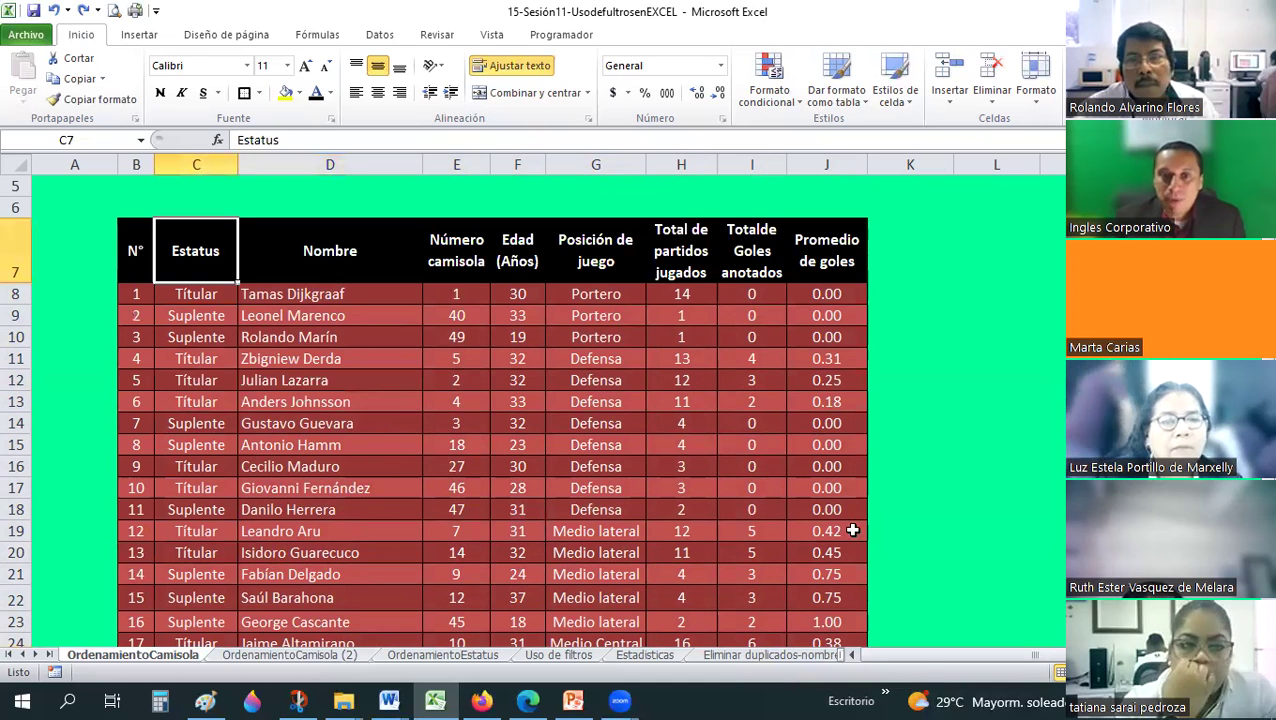
{"action": "left_click", "coordinate": [630, 466]}
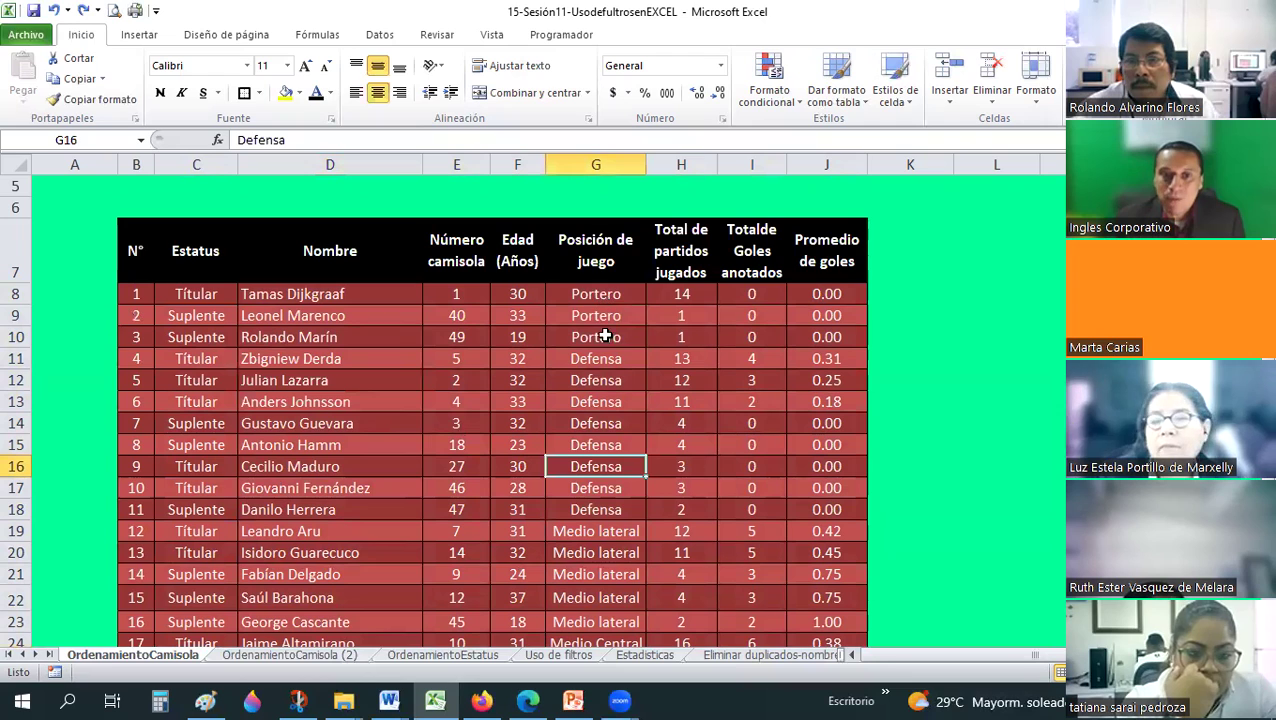
{"action": "left_click_drag", "start_coordinate": [600, 294], "coordinate": [600, 337]}
{"action": "left_click", "coordinate": [598, 362]}
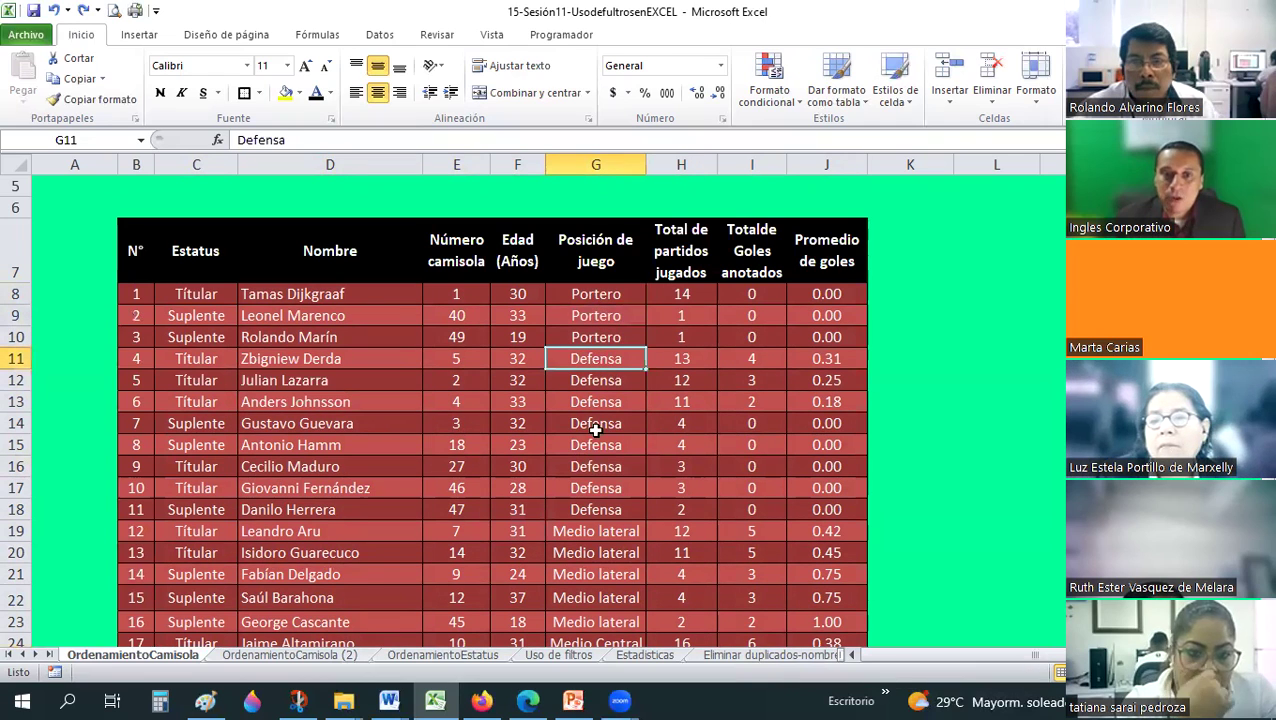
{"action": "left_click", "coordinate": [600, 550]}
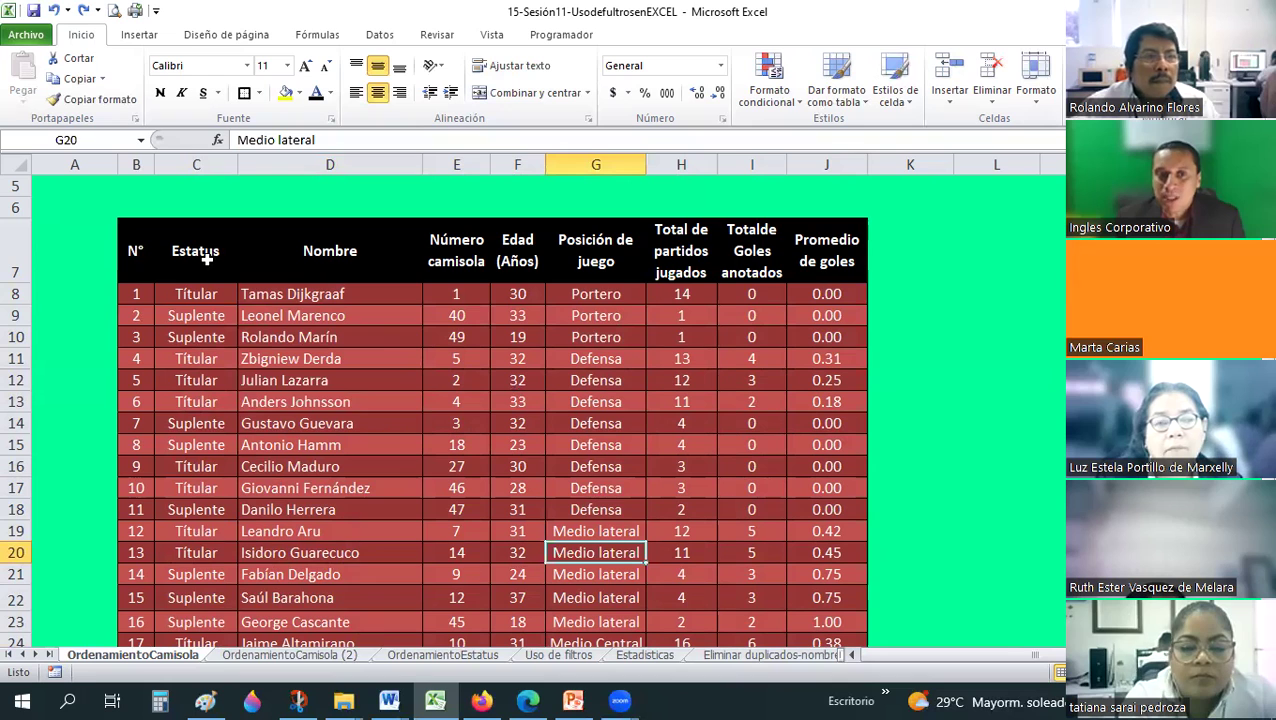
{"action": "left_click_drag", "start_coordinate": [850, 451], "coordinate": [160, 230]}
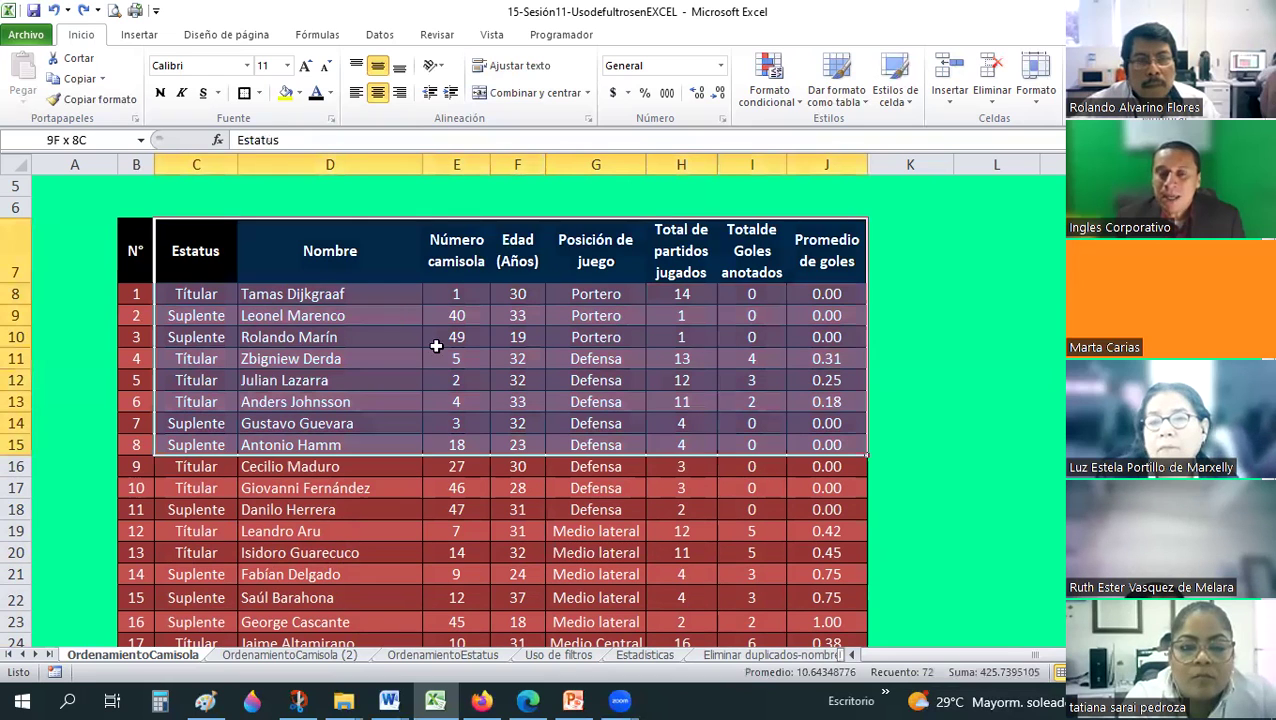
{"action": "left_click", "coordinate": [415, 318]}
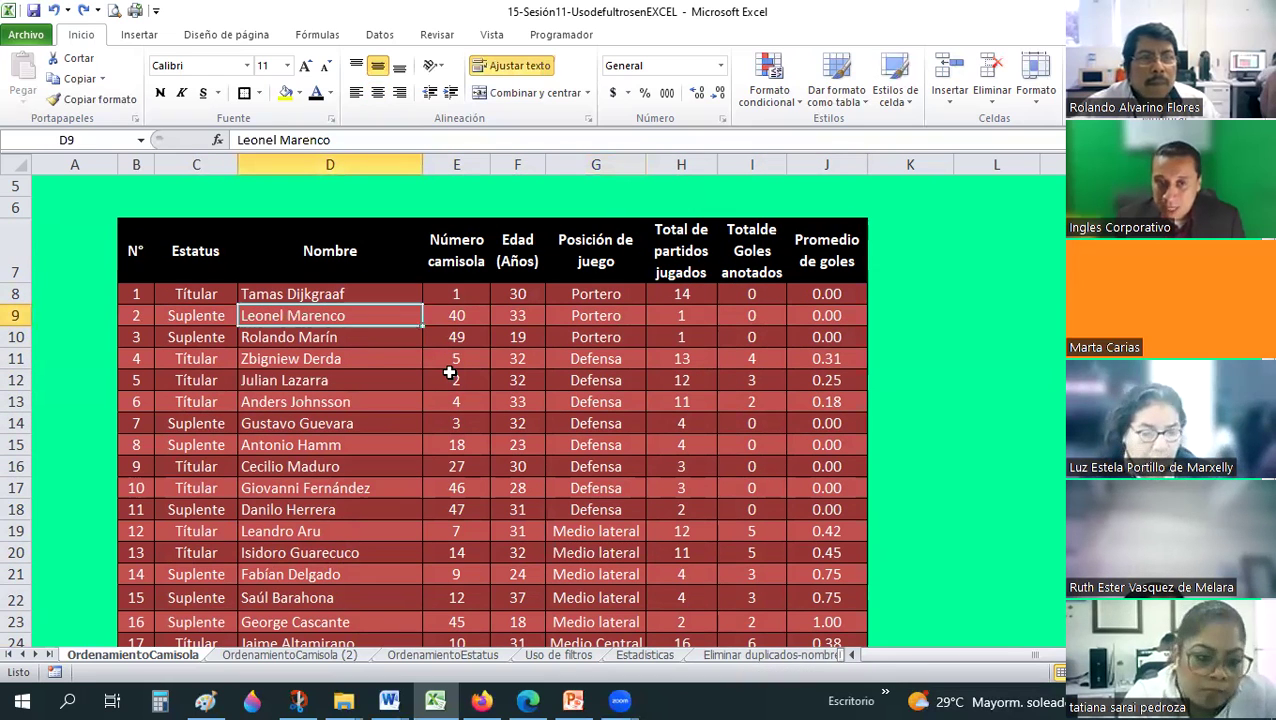
{"action": "left_click", "coordinate": [446, 242]}
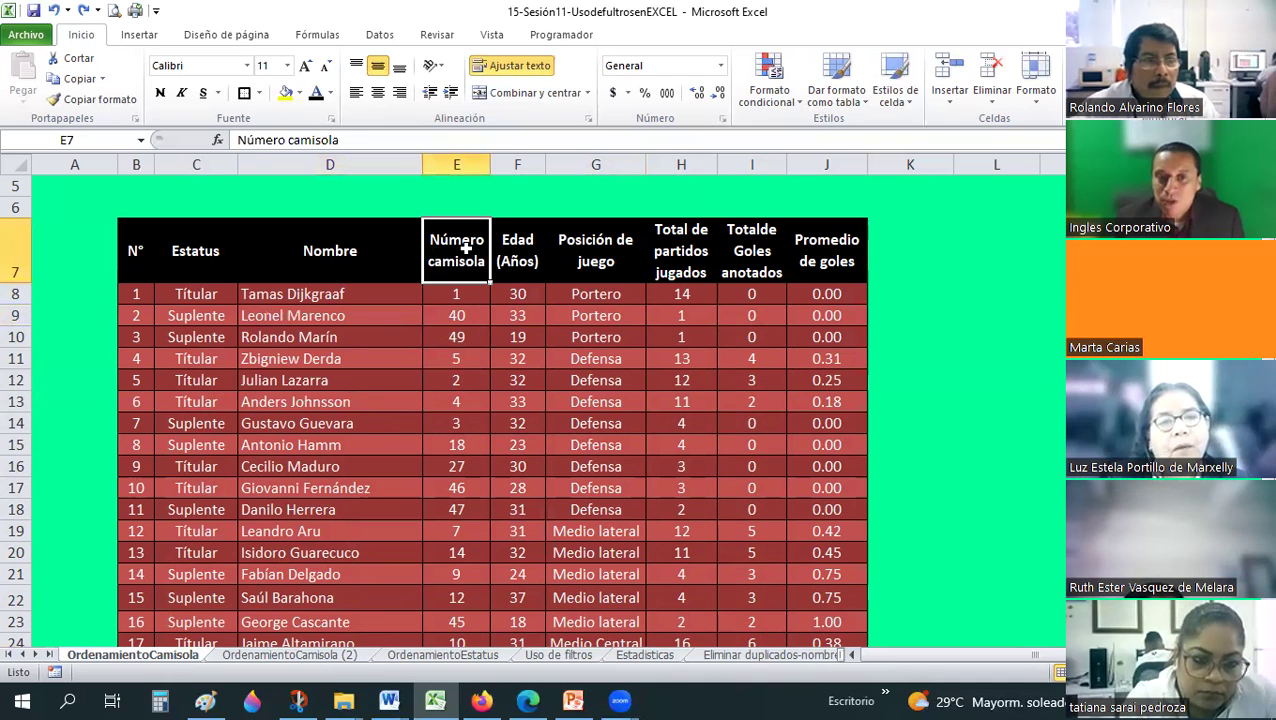
Select E7:J35, Número camisola through Promedio de goles, and bring up the Ordenar dialog.
{"action": "left_click_drag", "start_coordinate": [463, 248], "coordinate": [635, 259]}
{"action": "mouse_move", "coordinate": [831, 512]}
{"action": "left_mouse_down"}
{"action": "mouse_move", "coordinate": [822, 683]}
{"action": "mouse_move", "coordinate": [812, 605]}
{"action": "left_mouse_up"}
{"action": "scroll", "coordinate": [673, 384], "scroll_direction": "up", "scroll_amount": 4}
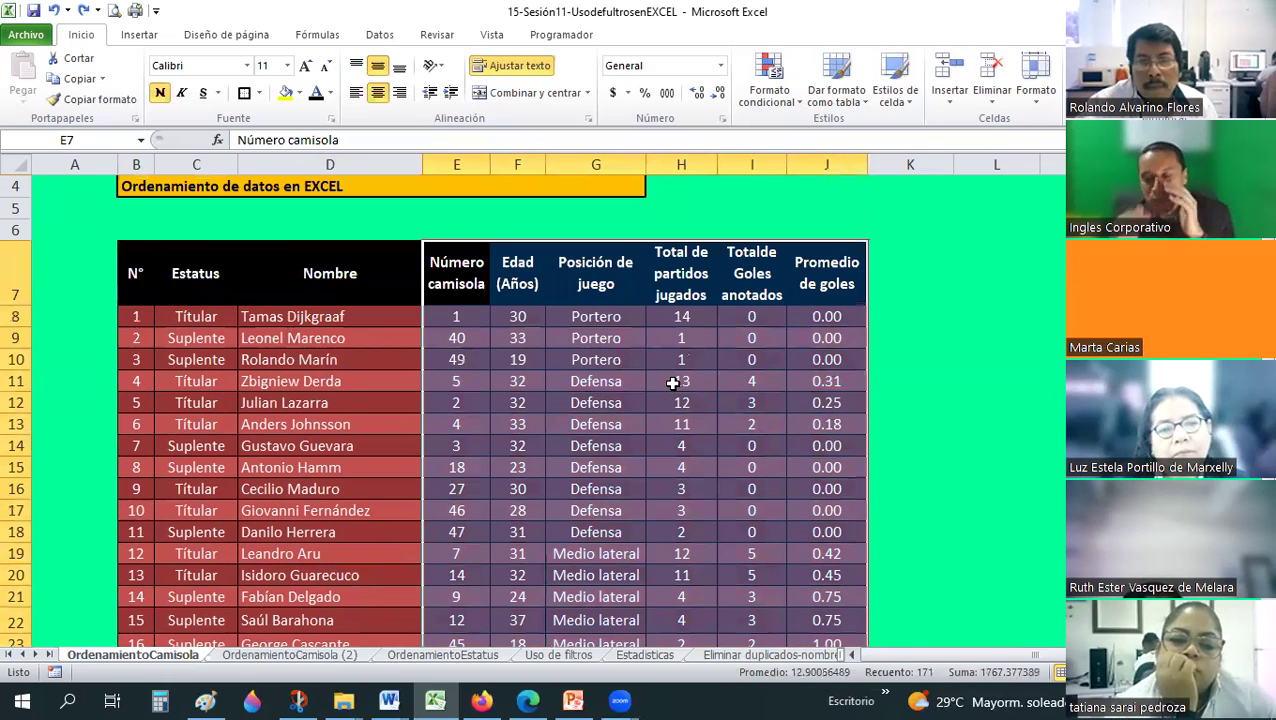
{"action": "scroll", "coordinate": [673, 384], "scroll_direction": "up", "scroll_amount": 1}
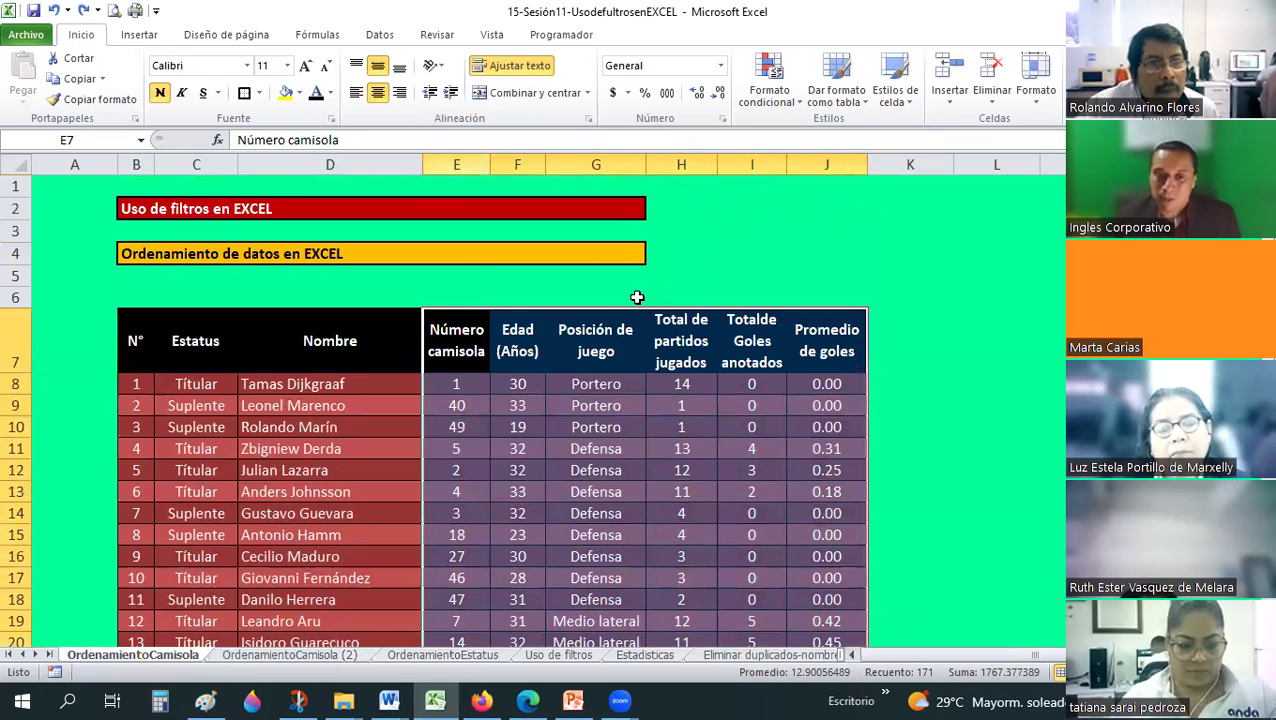
{"action": "scroll", "coordinate": [637, 297], "scroll_direction": "down", "scroll_amount": 1}
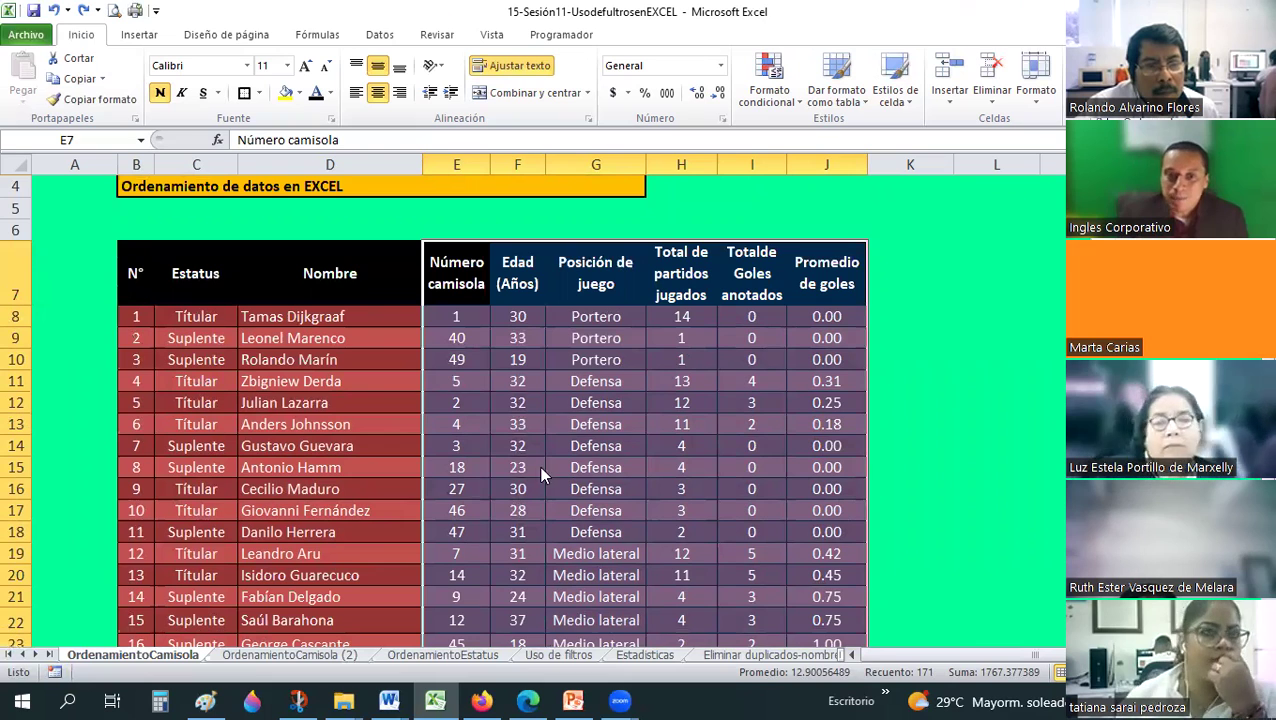
{"action": "key", "text": "alt+d"}
{"action": "key", "text": "s"}
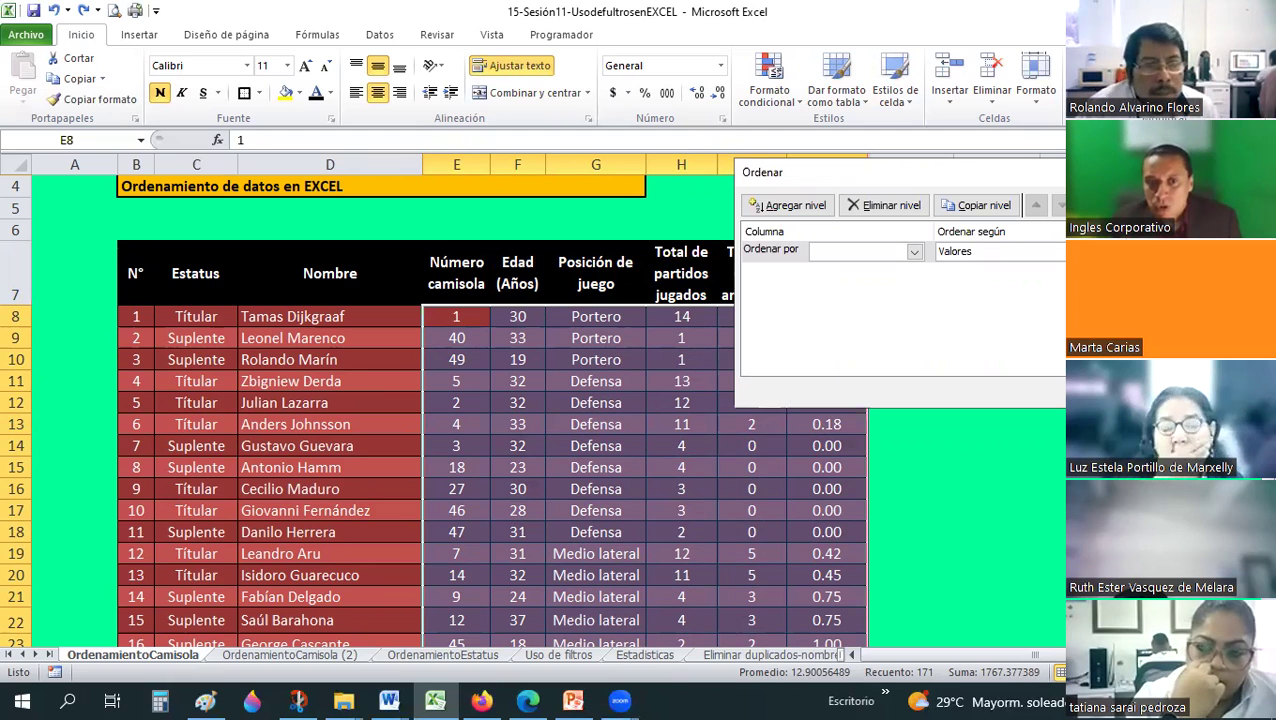
Dismiss the missing-column warning and sort E7:J35 by Número camisola ascending.
{"action": "left_click", "coordinate": [1150, 388]}
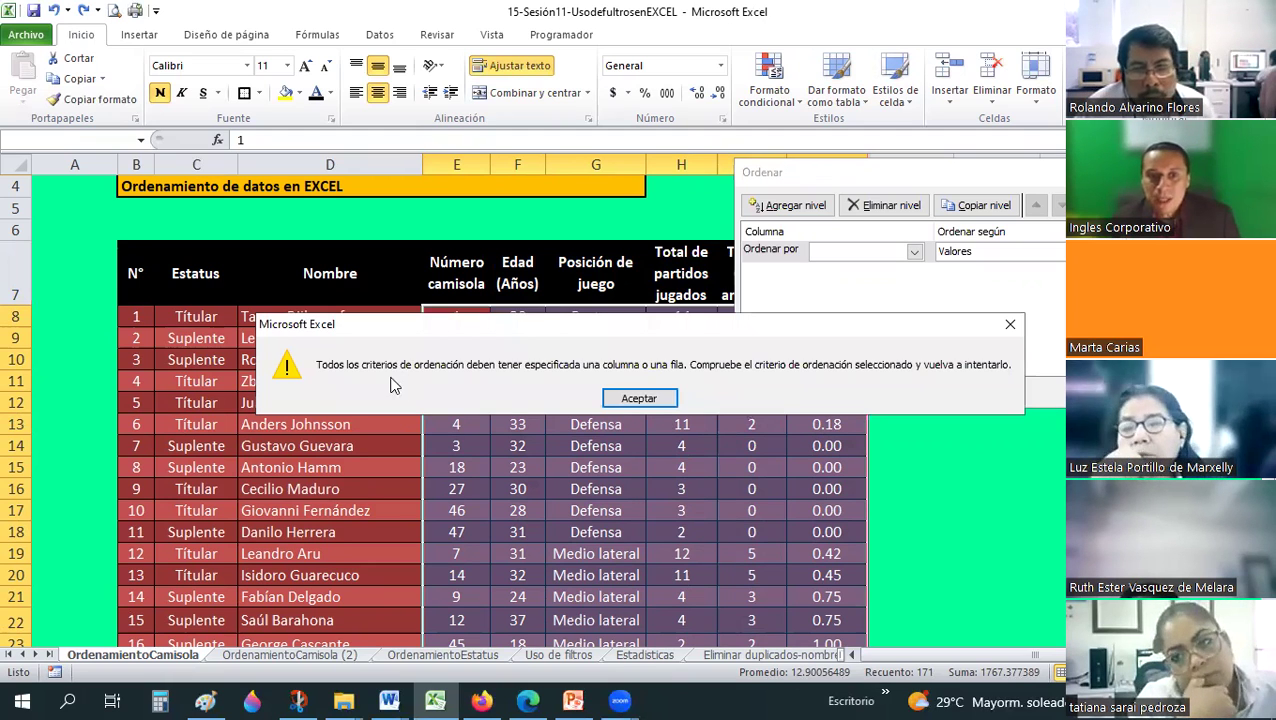
{"action": "left_click", "coordinate": [606, 400]}
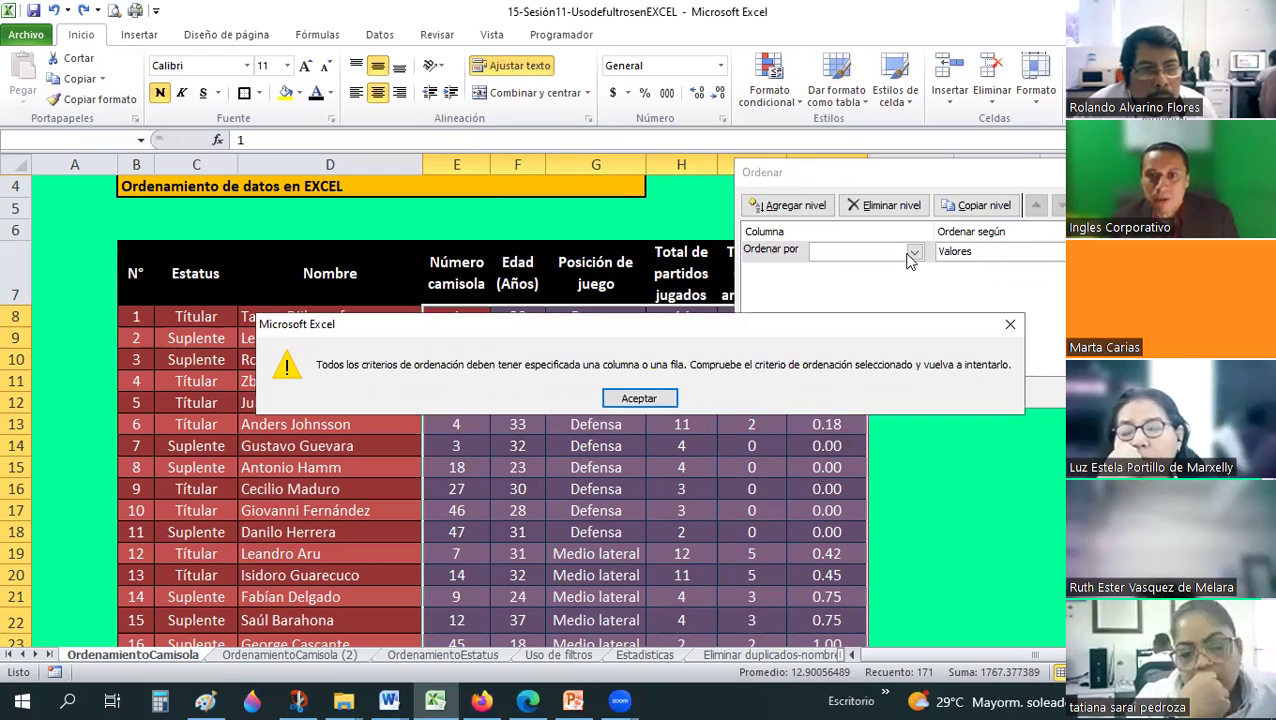
{"action": "left_click", "coordinate": [914, 252]}
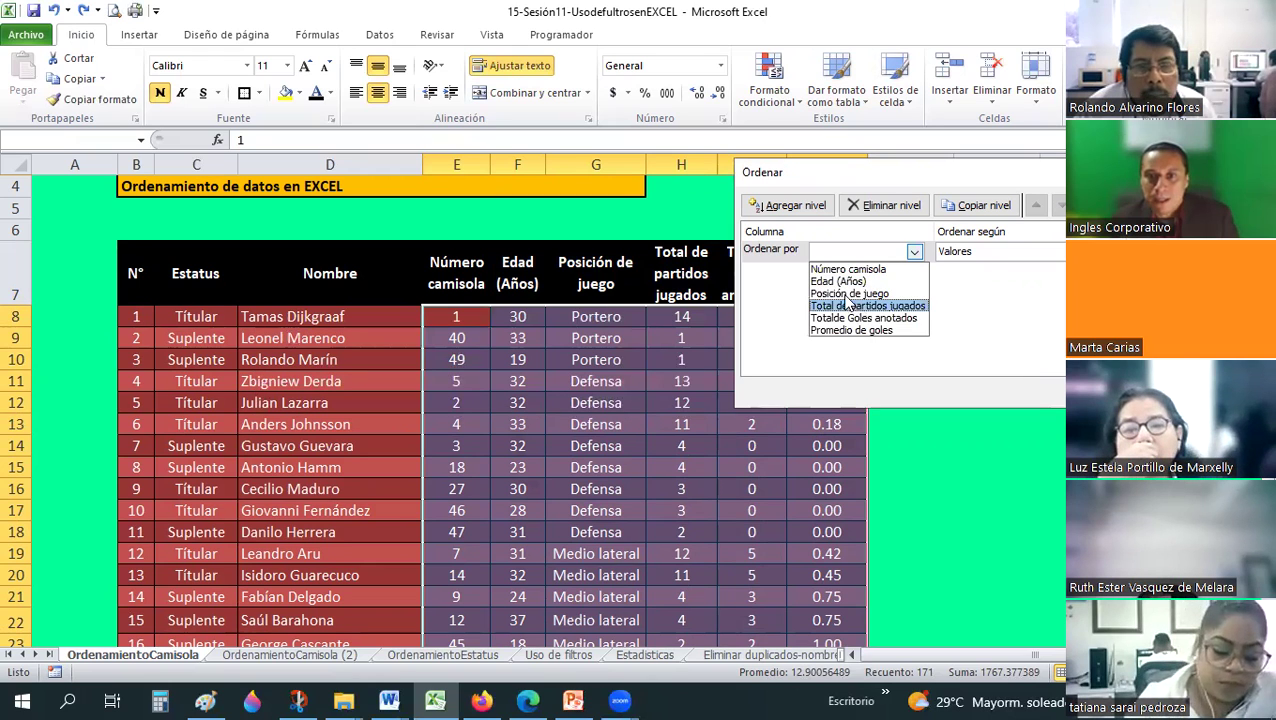
{"action": "left_click", "coordinate": [840, 269]}
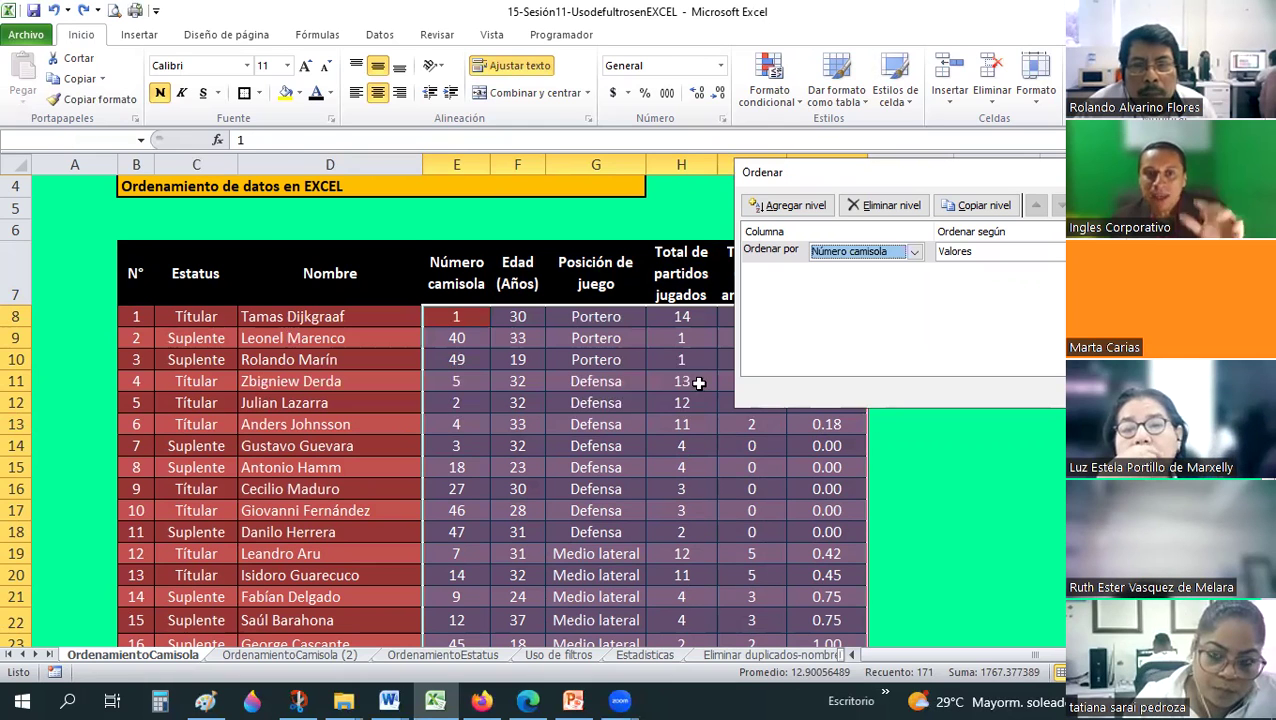
{"action": "key", "text": "Return"}
{"action": "scroll", "coordinate": [604, 376], "scroll_direction": "down", "scroll_amount": 3}
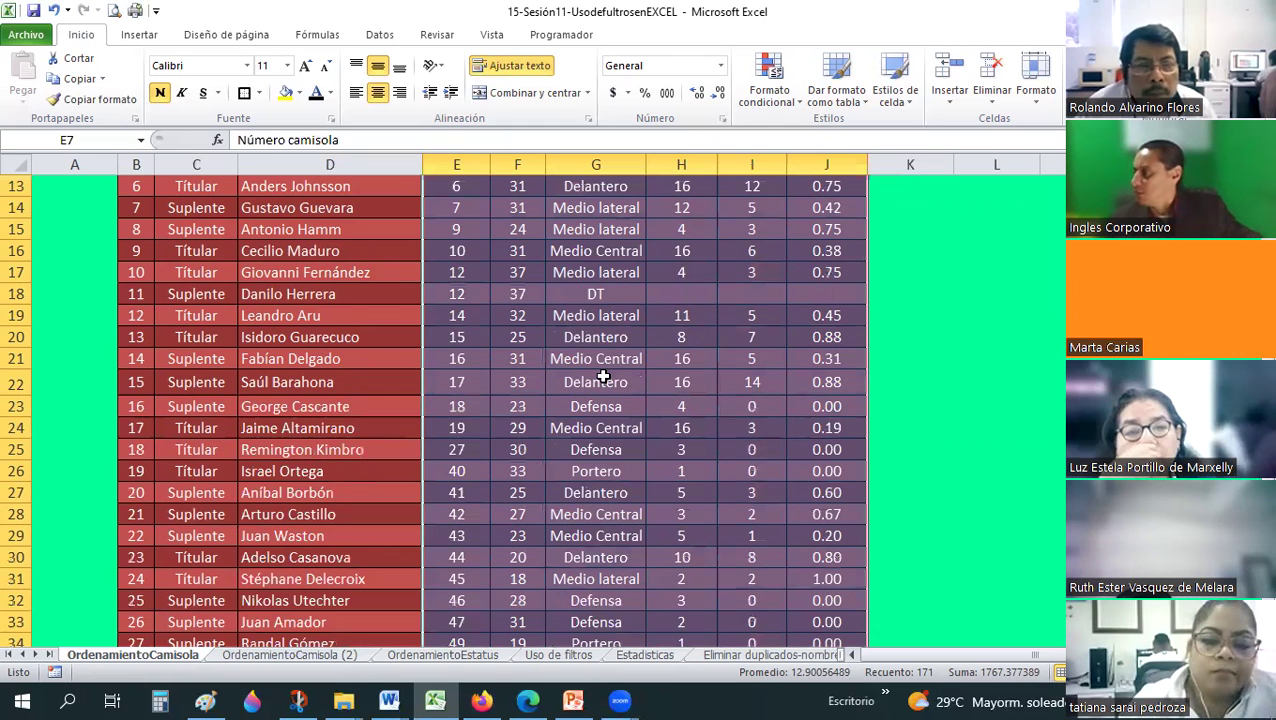
{"action": "scroll", "coordinate": [604, 376], "scroll_direction": "down", "scroll_amount": 3}
{"action": "scroll", "coordinate": [604, 376], "scroll_direction": "up", "scroll_amount": 4}
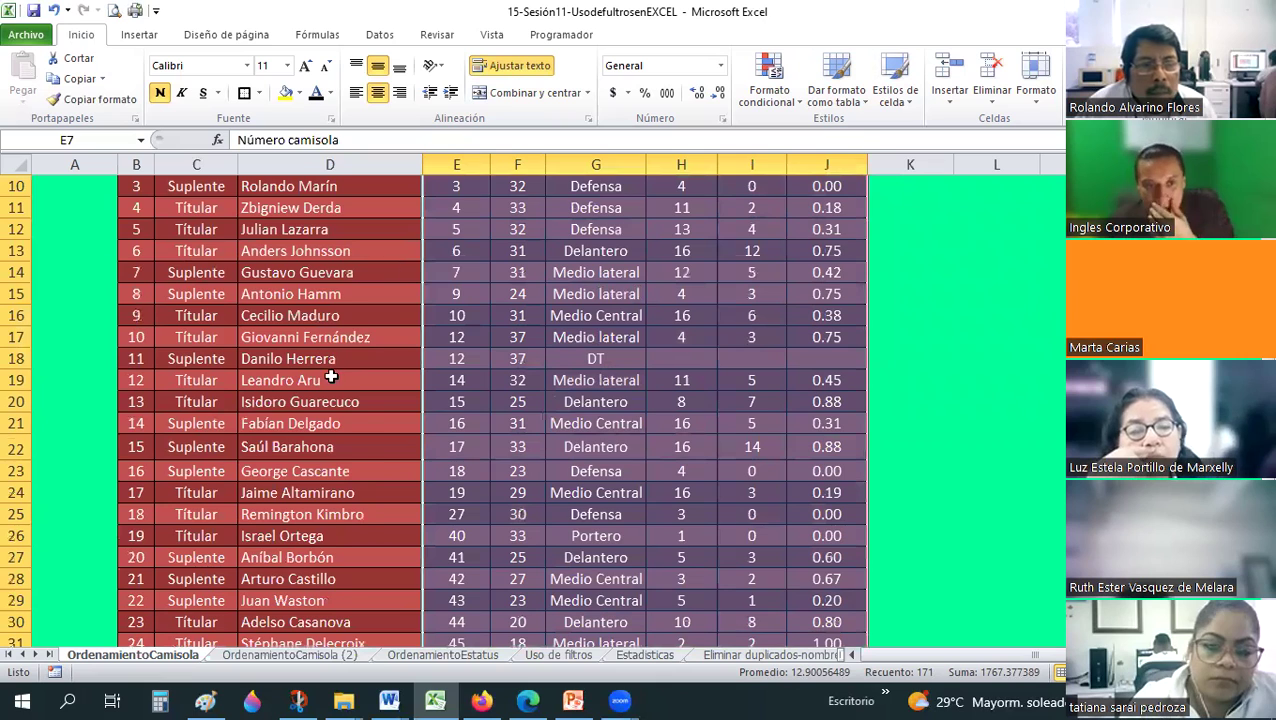
{"action": "scroll", "coordinate": [330, 376], "scroll_direction": "up", "scroll_amount": 2}
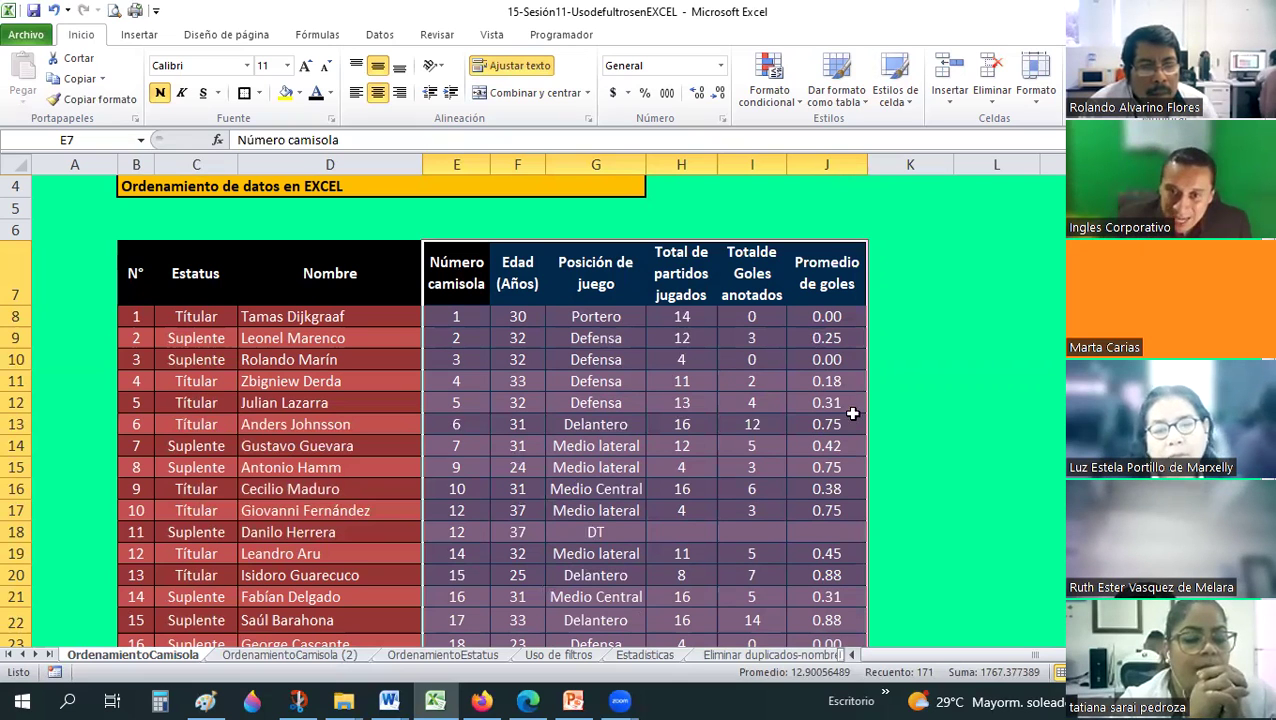
{"action": "key", "text": "ctrl+z"}
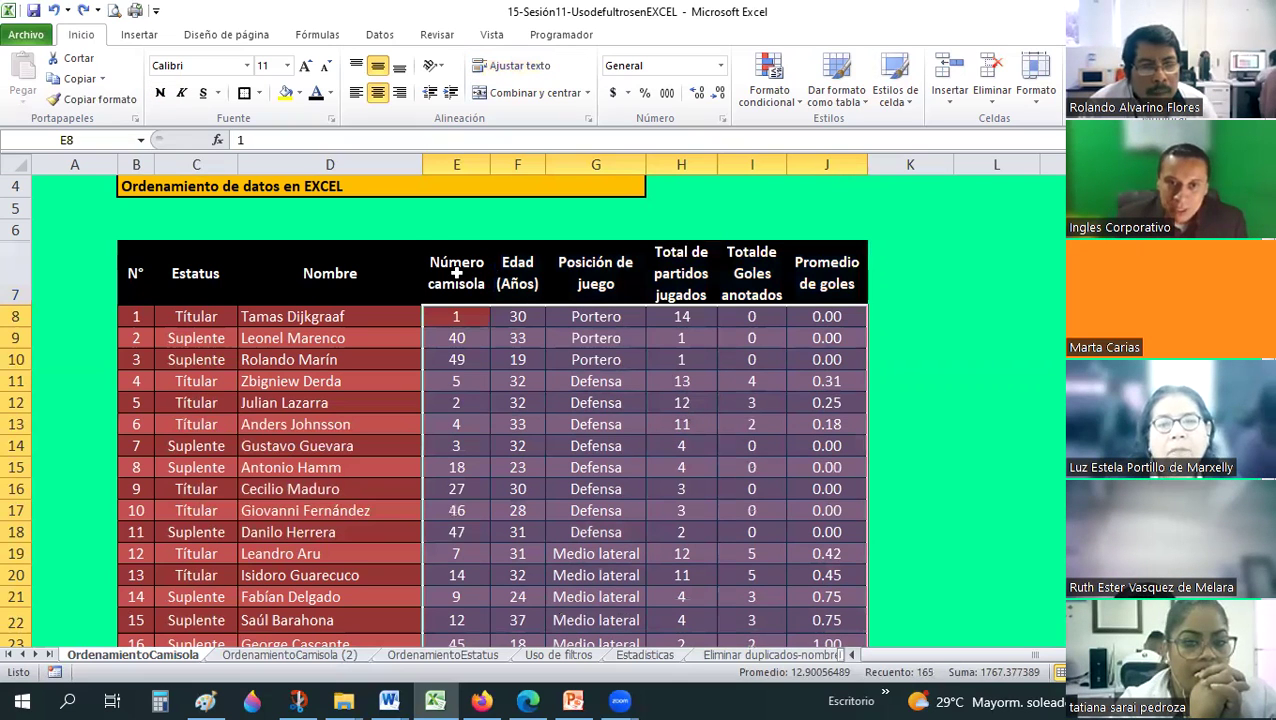
{"action": "key", "text": "ctrl+z"}
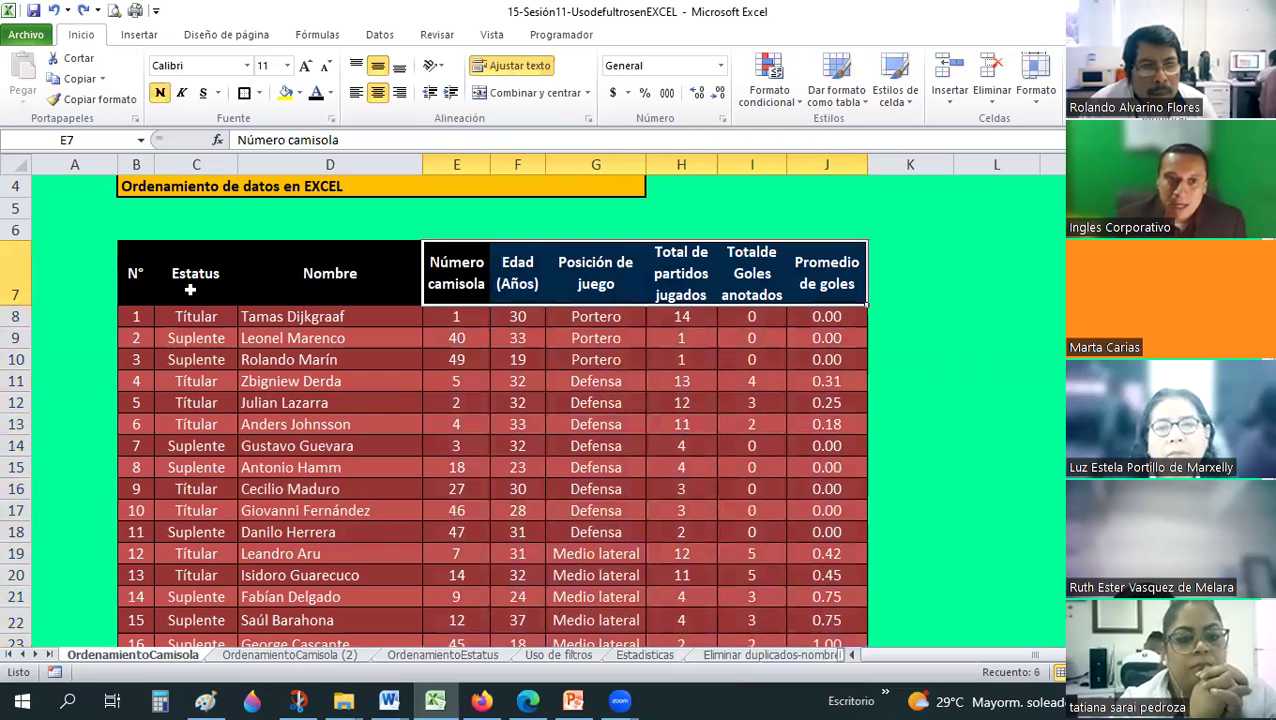
{"action": "left_click_drag", "start_coordinate": [190, 289], "coordinate": [325, 345]}
{"action": "key", "text": "ctrl+z"}
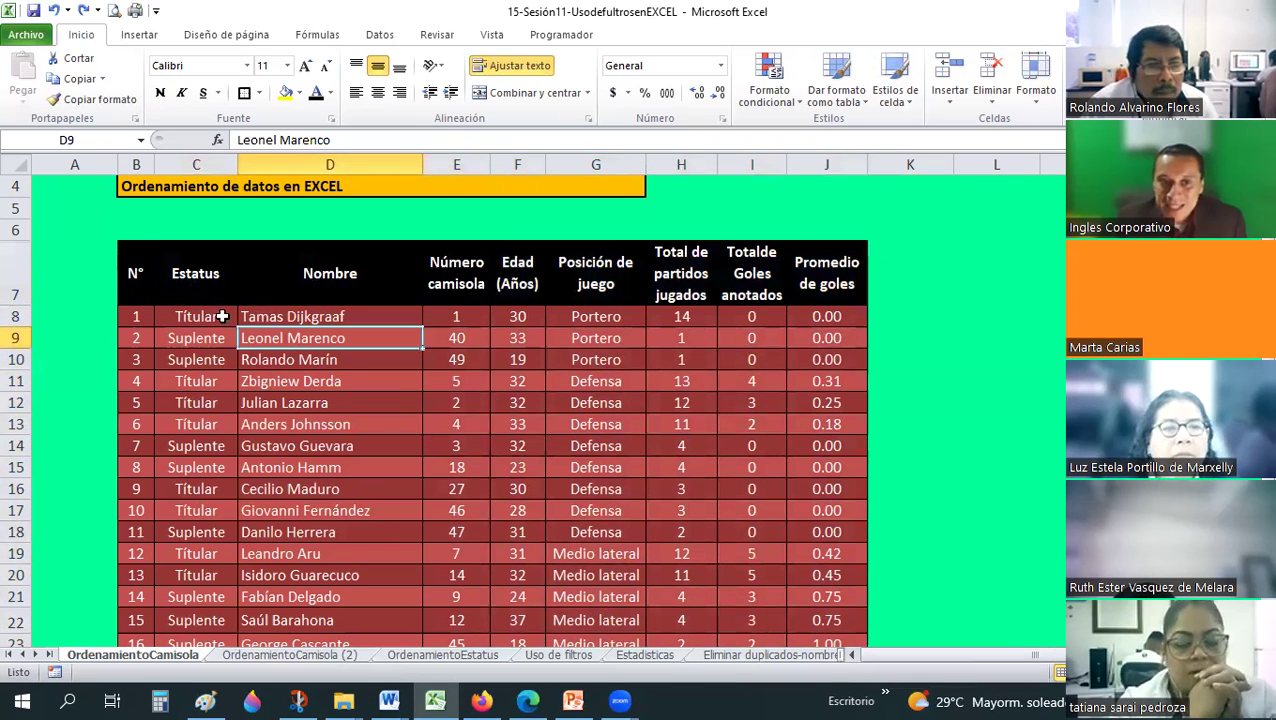
{"action": "left_click", "coordinate": [278, 316]}
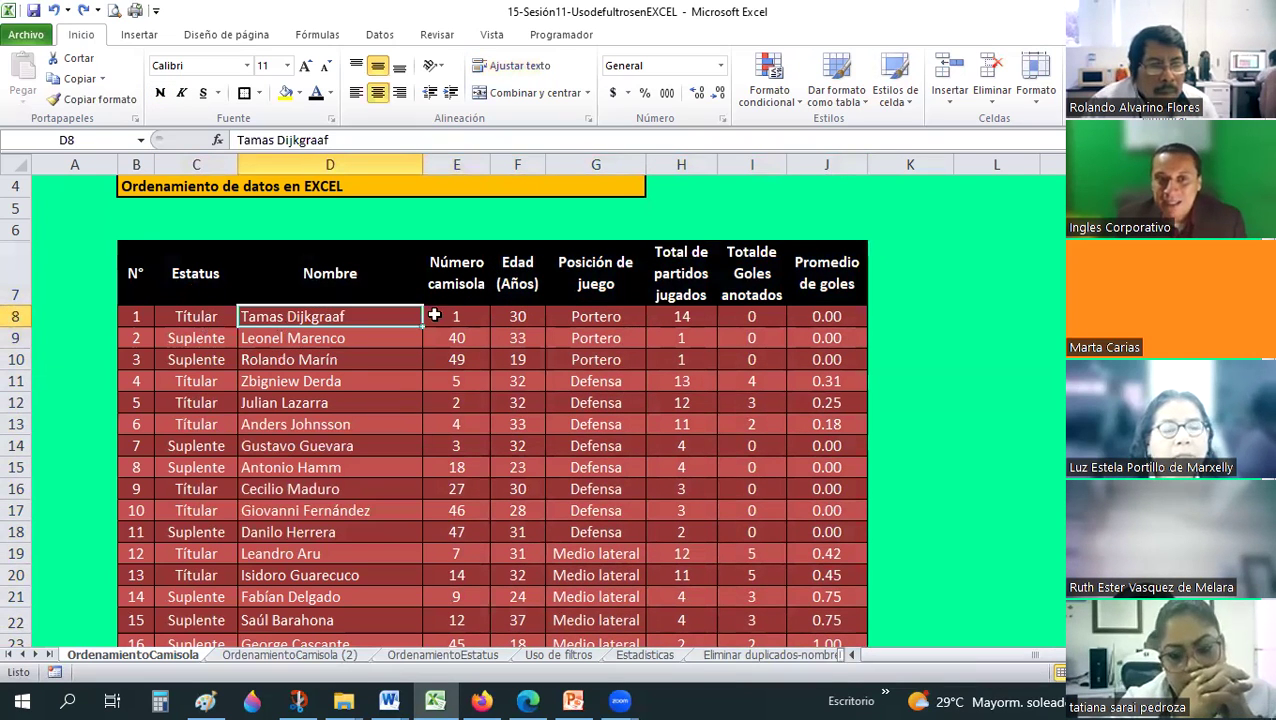
{"action": "key", "text": "Right"}
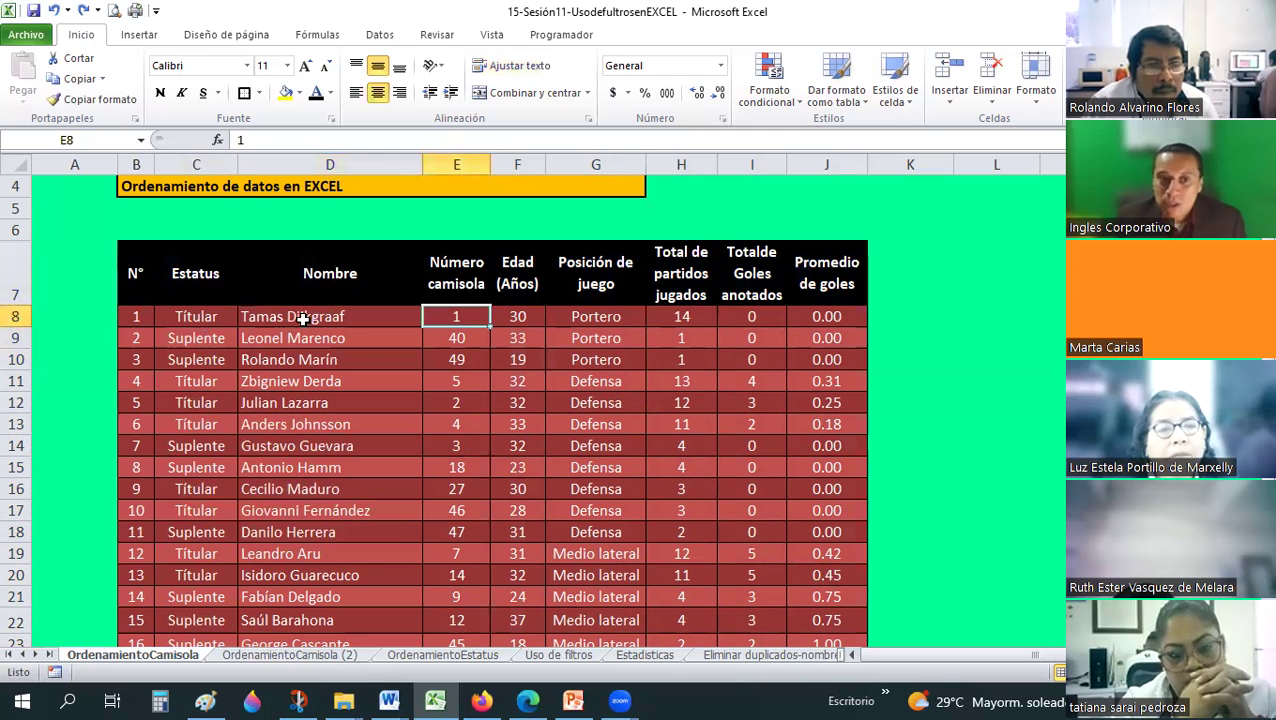
{"action": "left_click", "coordinate": [286, 316]}
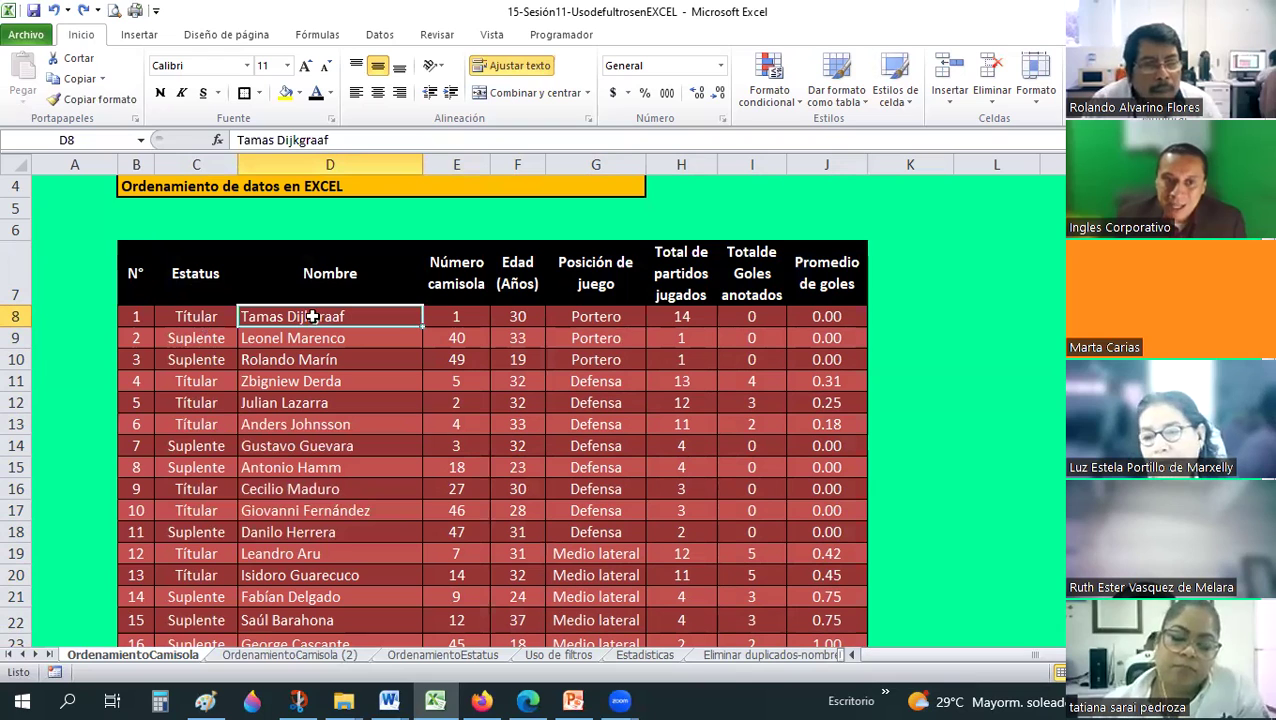
{"action": "left_click", "coordinate": [206, 316]}
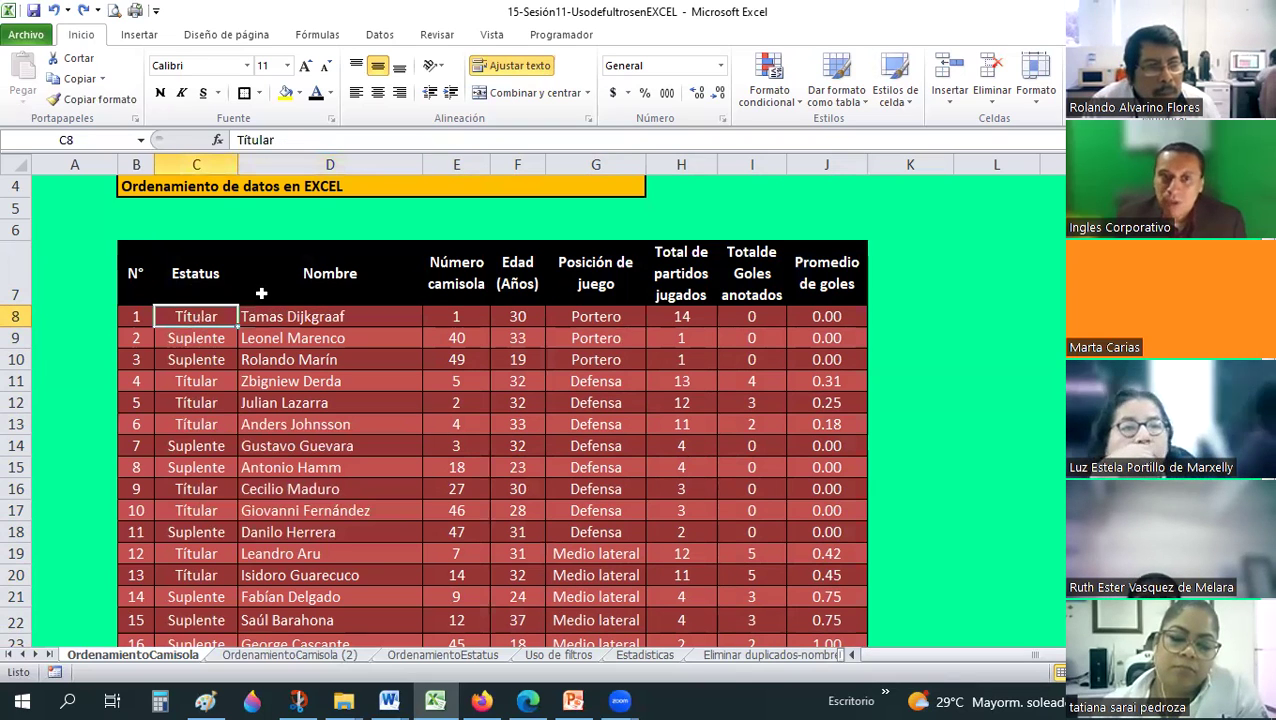
{"action": "left_click", "coordinate": [509, 312]}
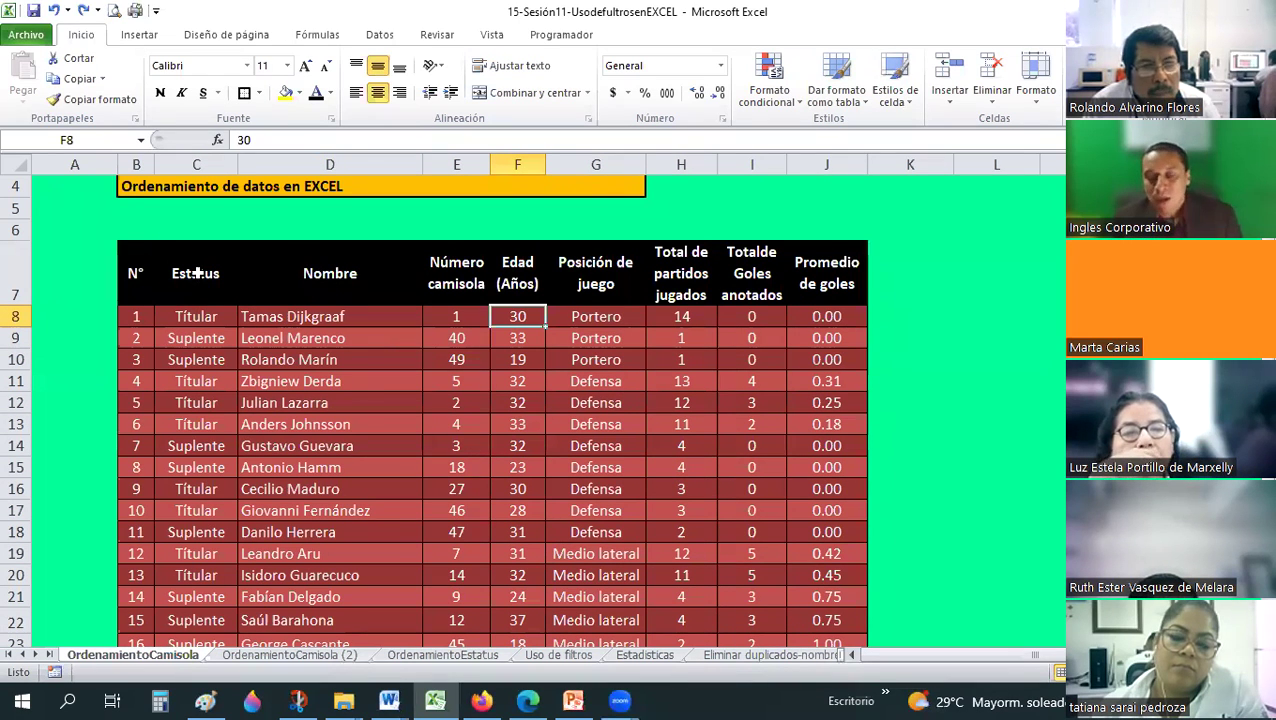
{"action": "left_click", "coordinate": [129, 160]}
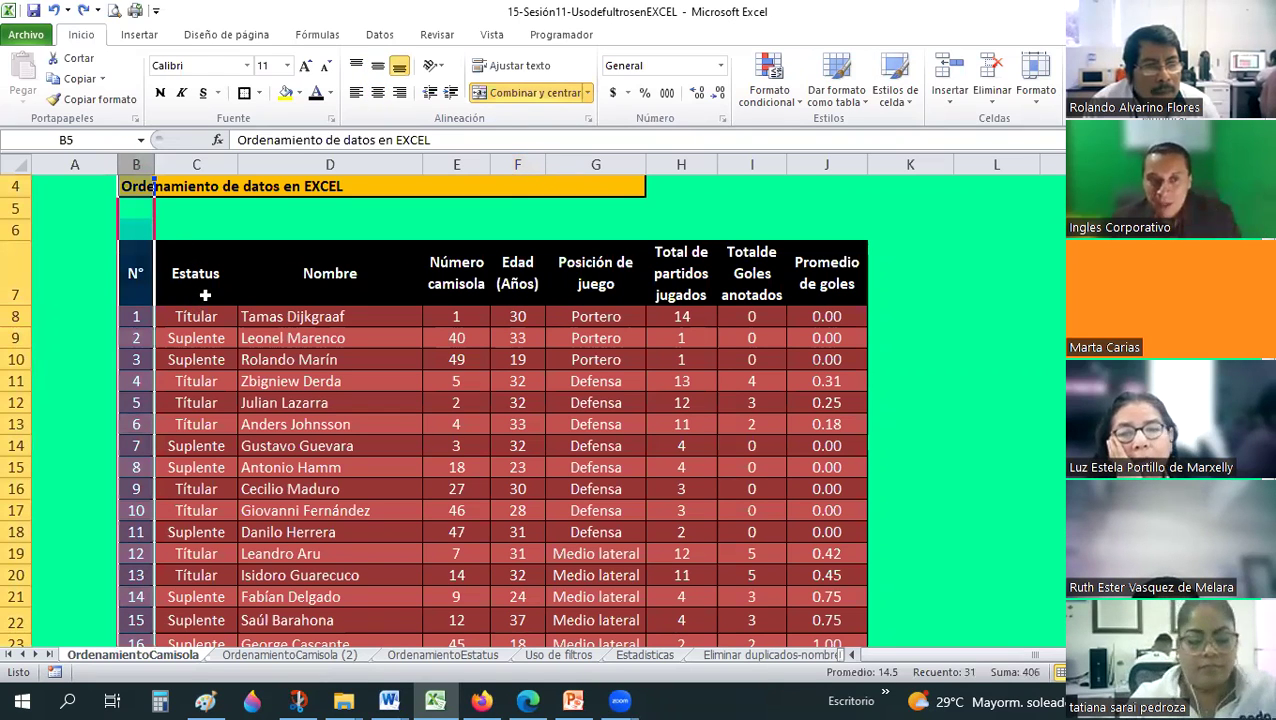
{"action": "left_click", "coordinate": [194, 316]}
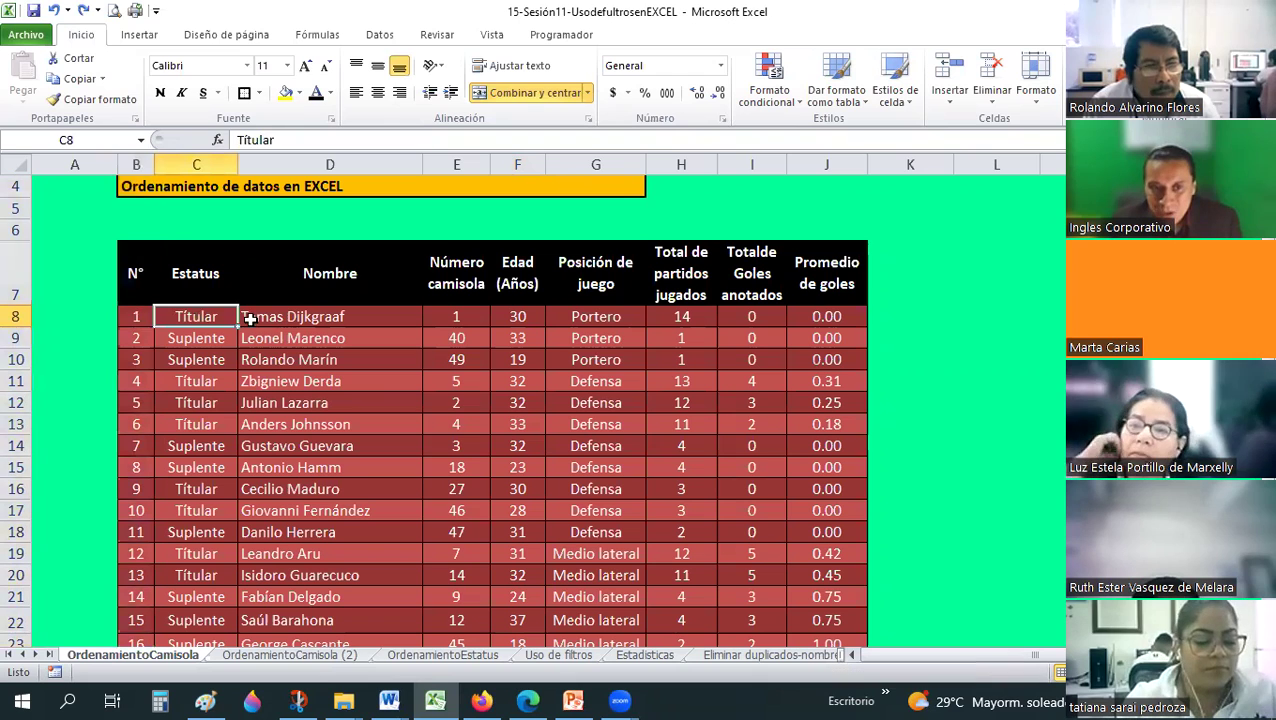
{"action": "left_click", "coordinate": [355, 318]}
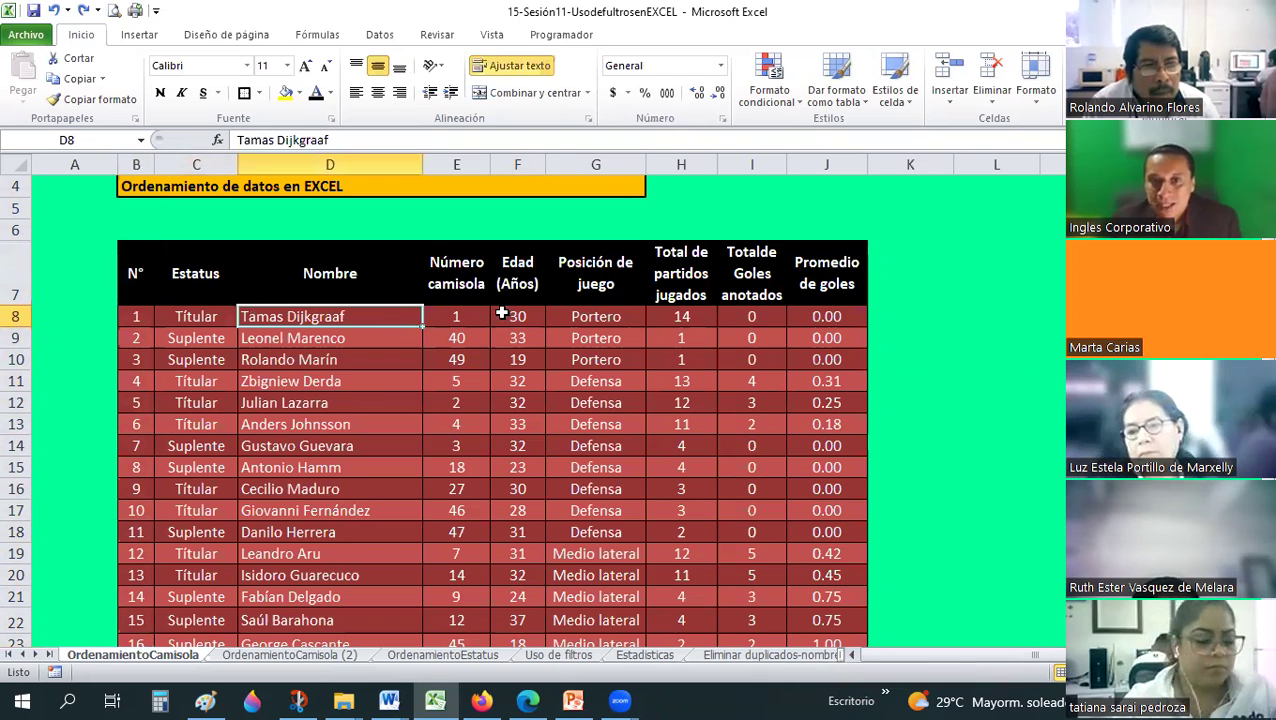
{"action": "left_click_drag", "start_coordinate": [197, 282], "coordinate": [836, 697]}
{"action": "left_click_drag", "start_coordinate": [817, 596], "coordinate": [817, 596]}
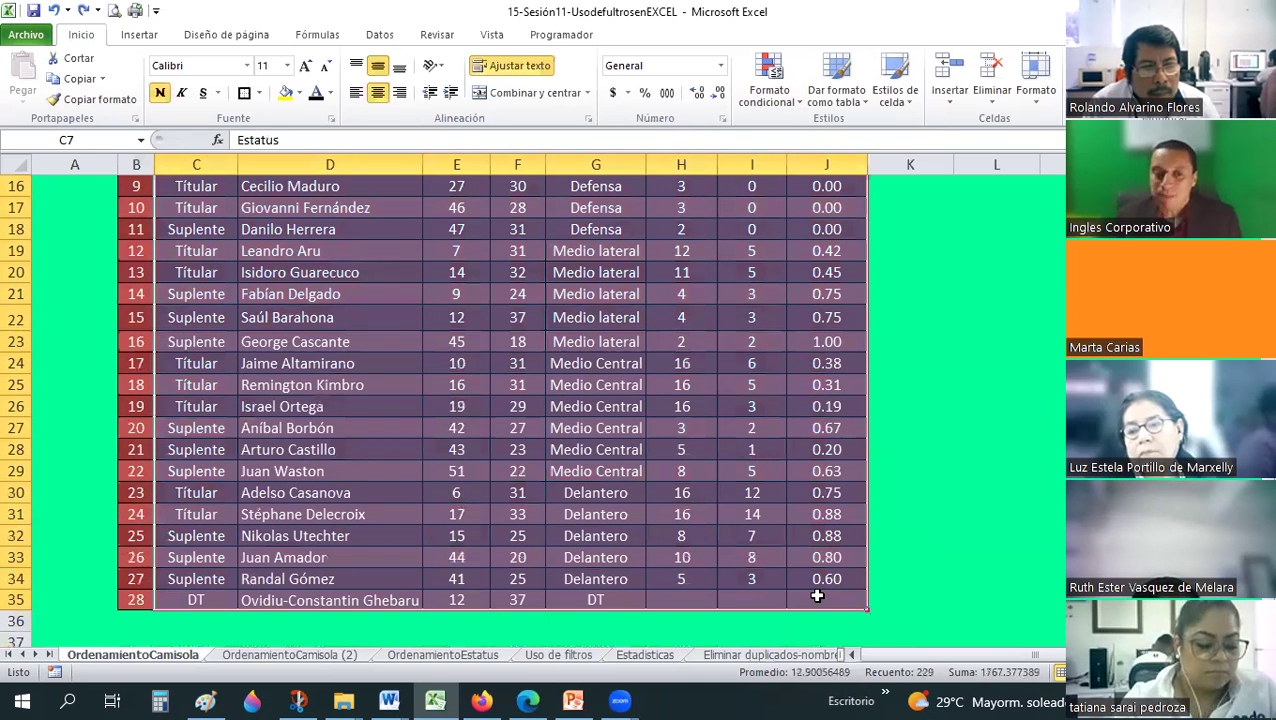
On OrdenamientoCamisola (2), sort the whole player table by Número camisola.
{"action": "left_click", "coordinate": [385, 430]}
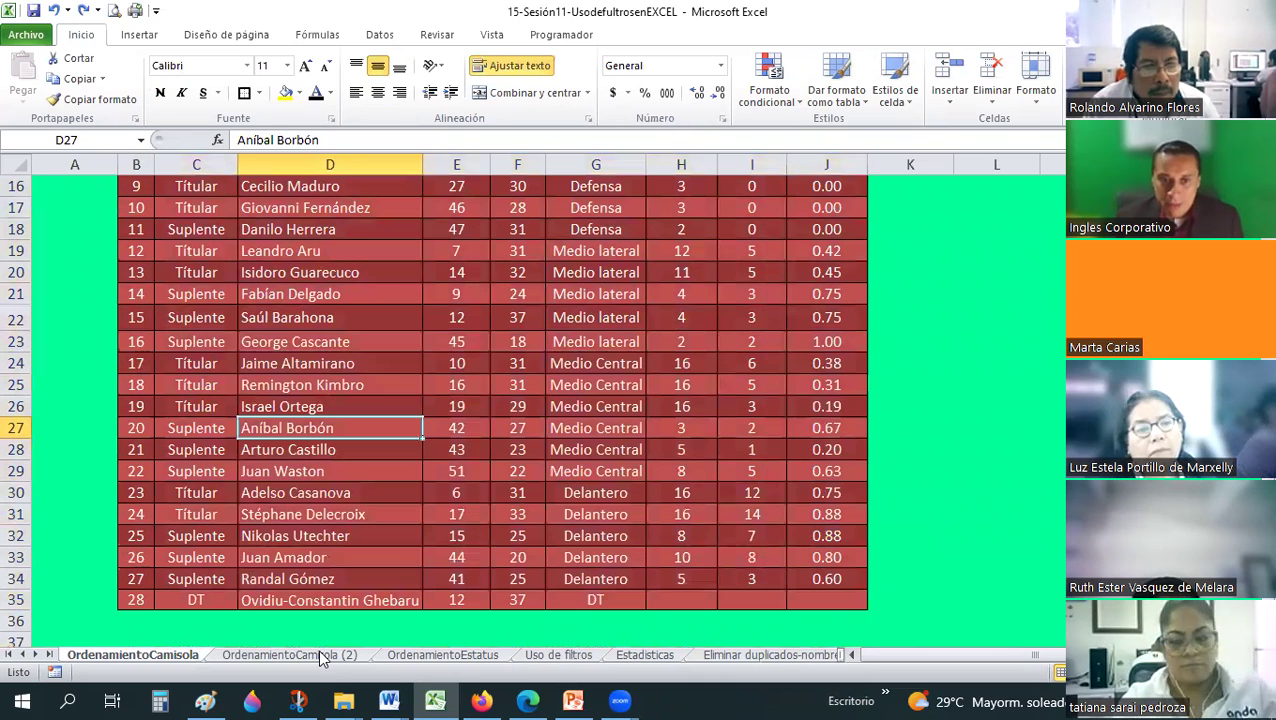
{"action": "key", "text": "ctrl+Page_Down"}
{"action": "scroll", "coordinate": [352, 465], "scroll_direction": "down", "scroll_amount": 2}
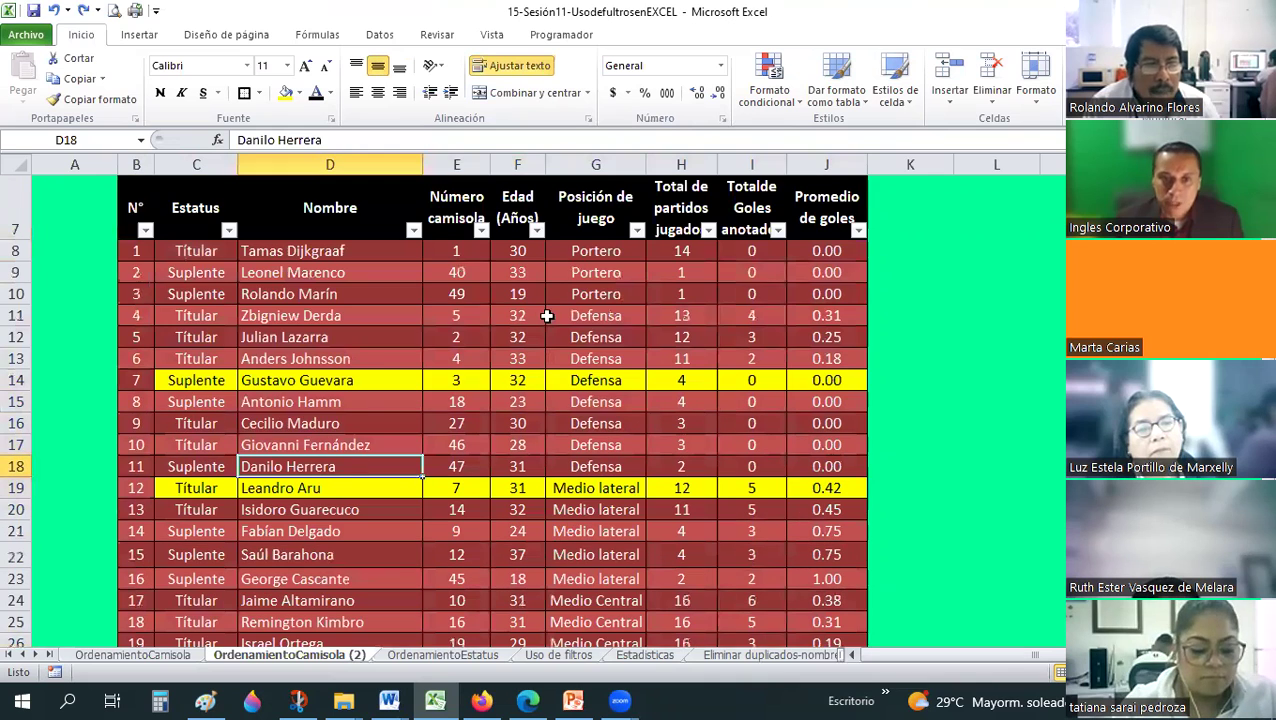
{"action": "mouse_move", "coordinate": [196, 207]}
{"action": "left_mouse_down"}
{"action": "mouse_move", "coordinate": [813, 698]}
{"action": "mouse_move", "coordinate": [834, 631]}
{"action": "mouse_move", "coordinate": [592, 354]}
{"action": "left_mouse_up"}
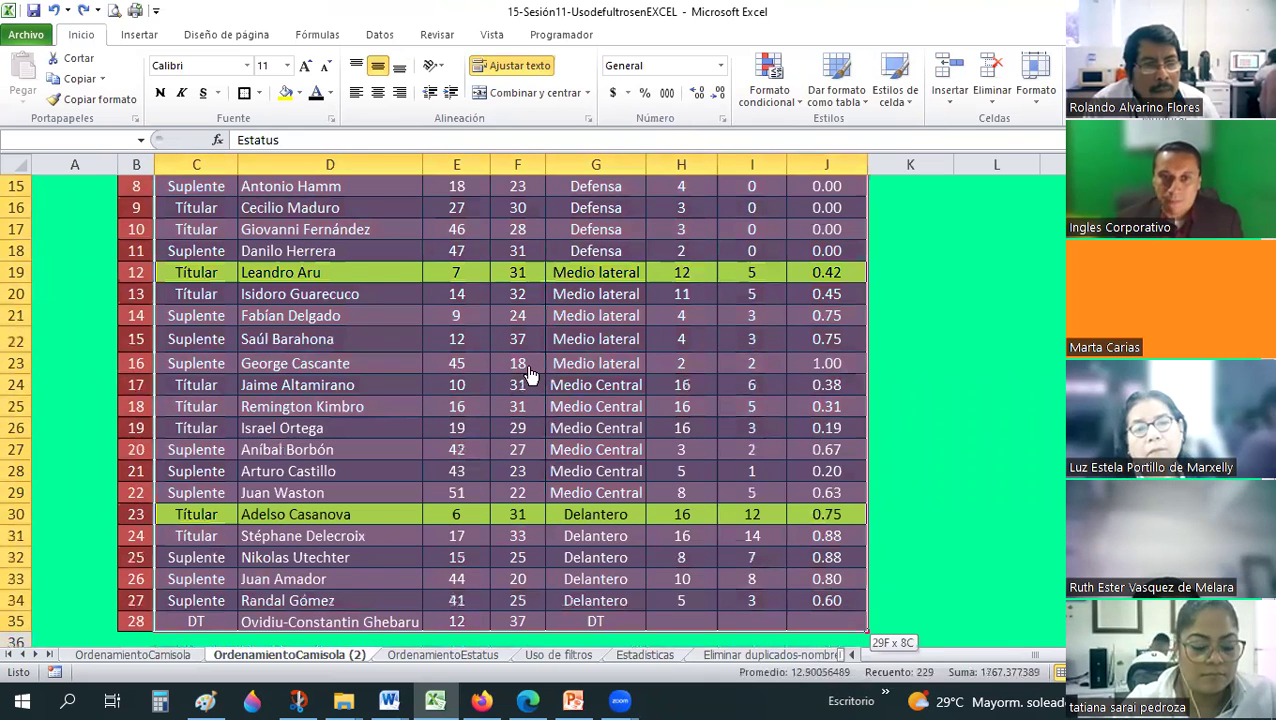
{"action": "scroll", "coordinate": [510, 370], "scroll_direction": "up", "scroll_amount": 5}
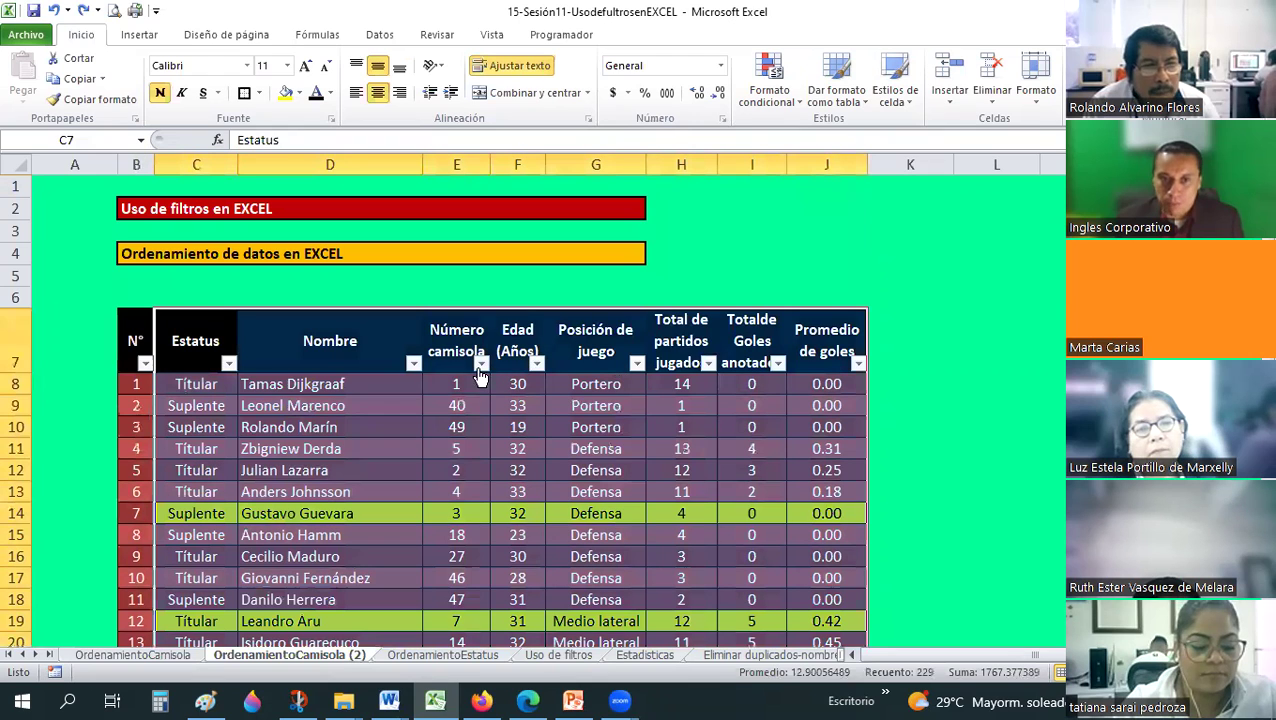
{"action": "left_click", "coordinate": [481, 363]}
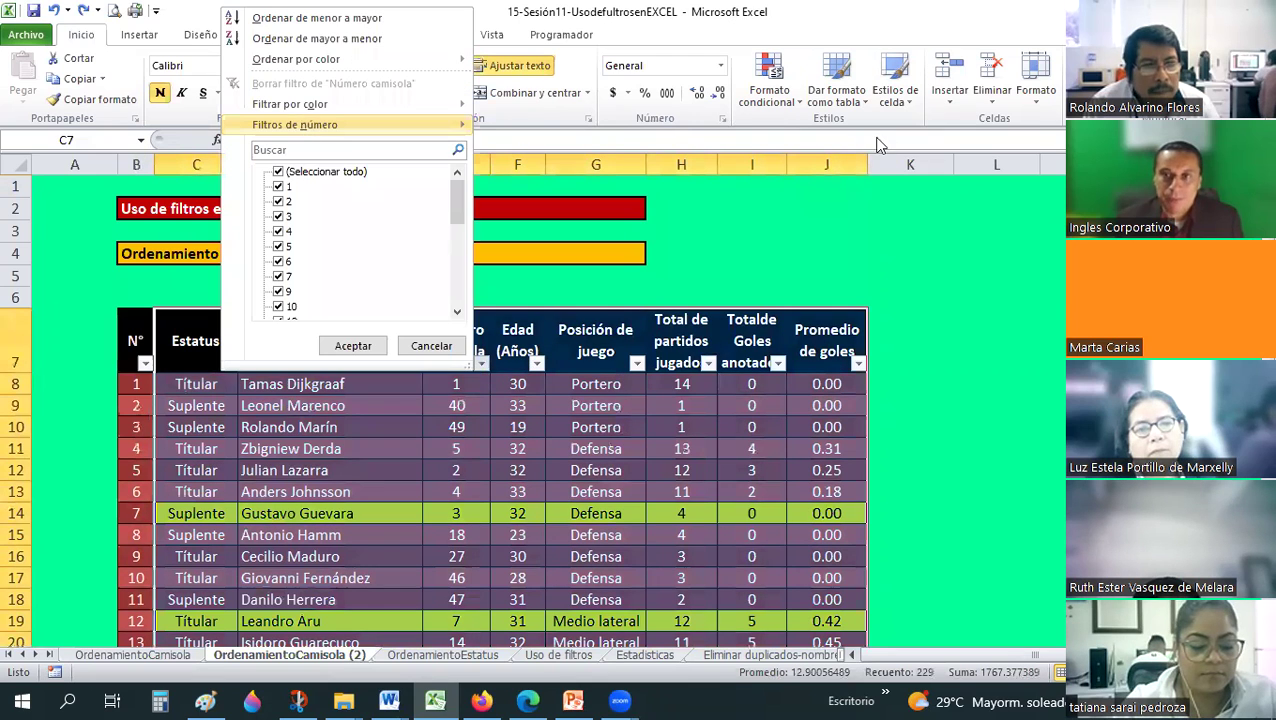
{"action": "left_click", "coordinate": [400, 124]}
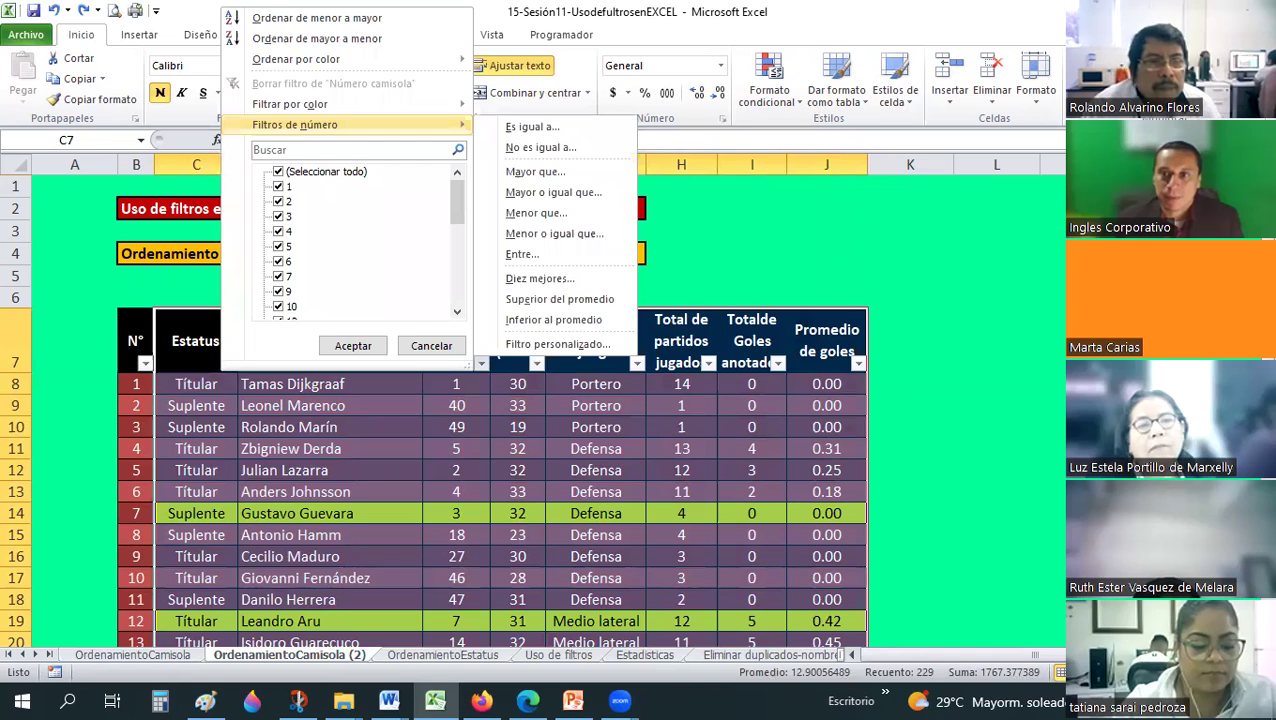
{"action": "key", "text": "Escape"}
{"action": "key", "text": "alt+d"}
{"action": "key", "text": "s"}
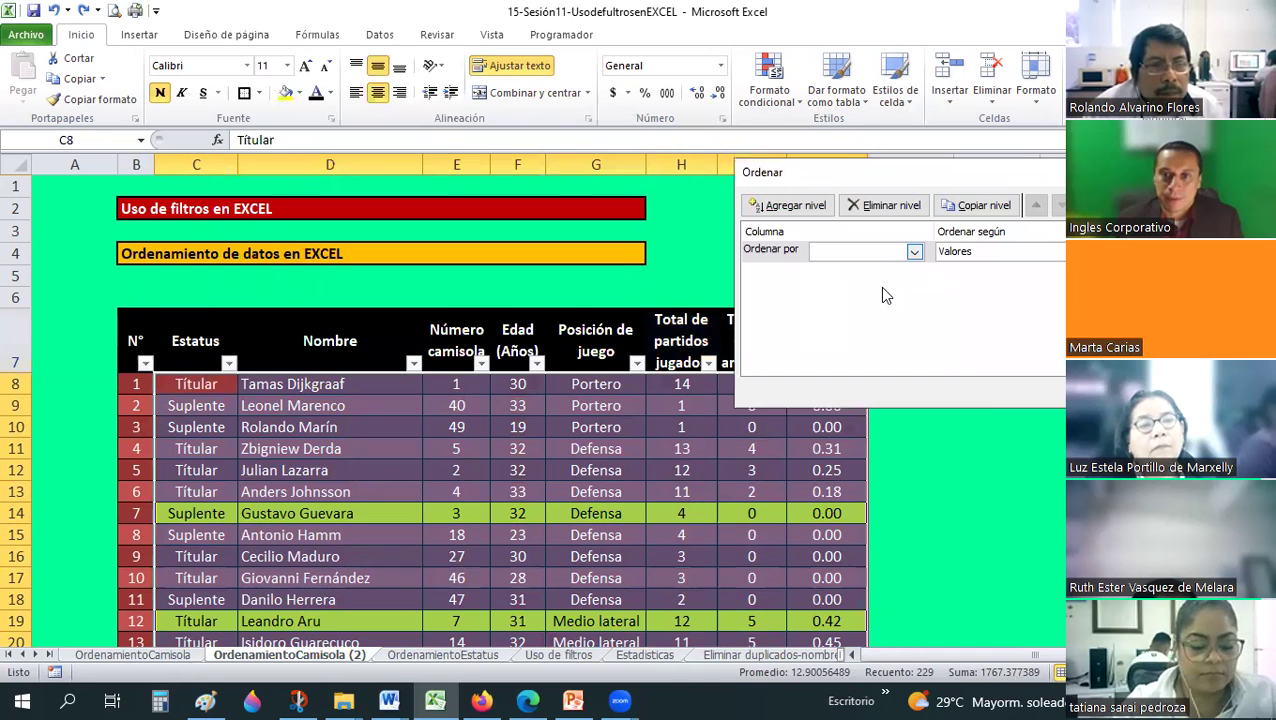
{"action": "key", "text": "alt+Down"}
{"action": "key", "text": "Return"}
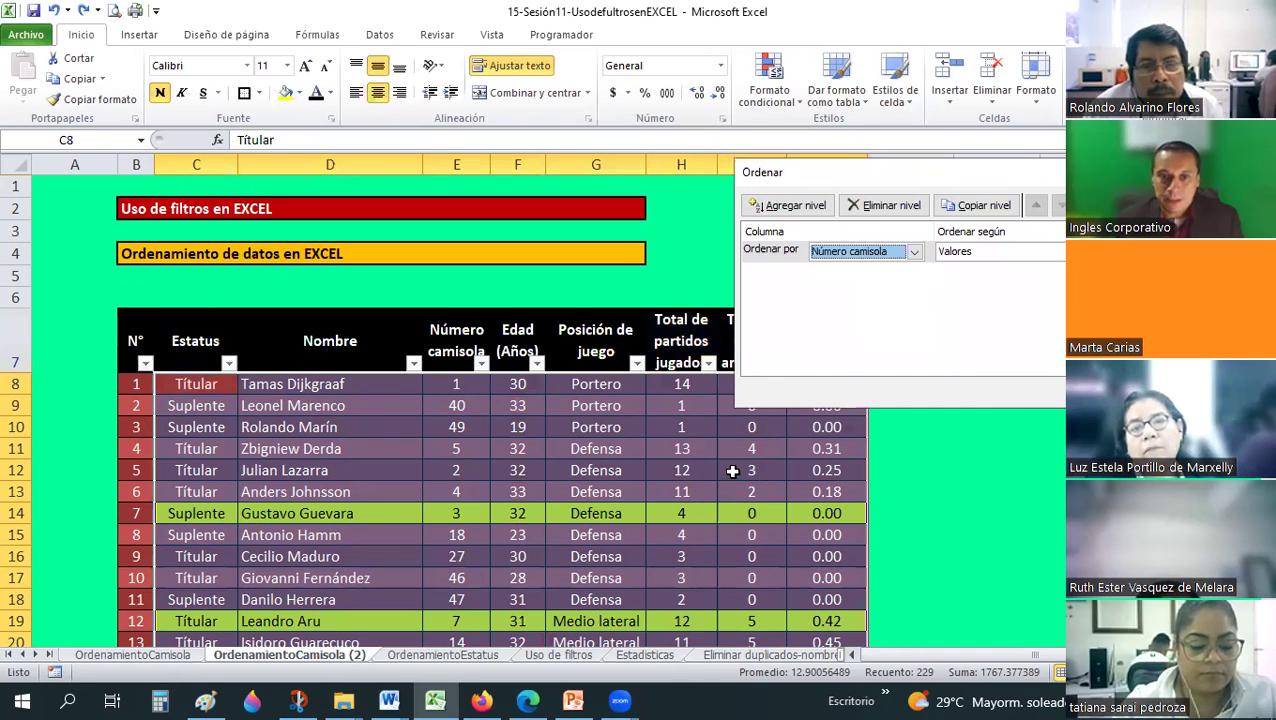
{"action": "key", "text": "Return"}
{"action": "left_click", "coordinate": [735, 470]}
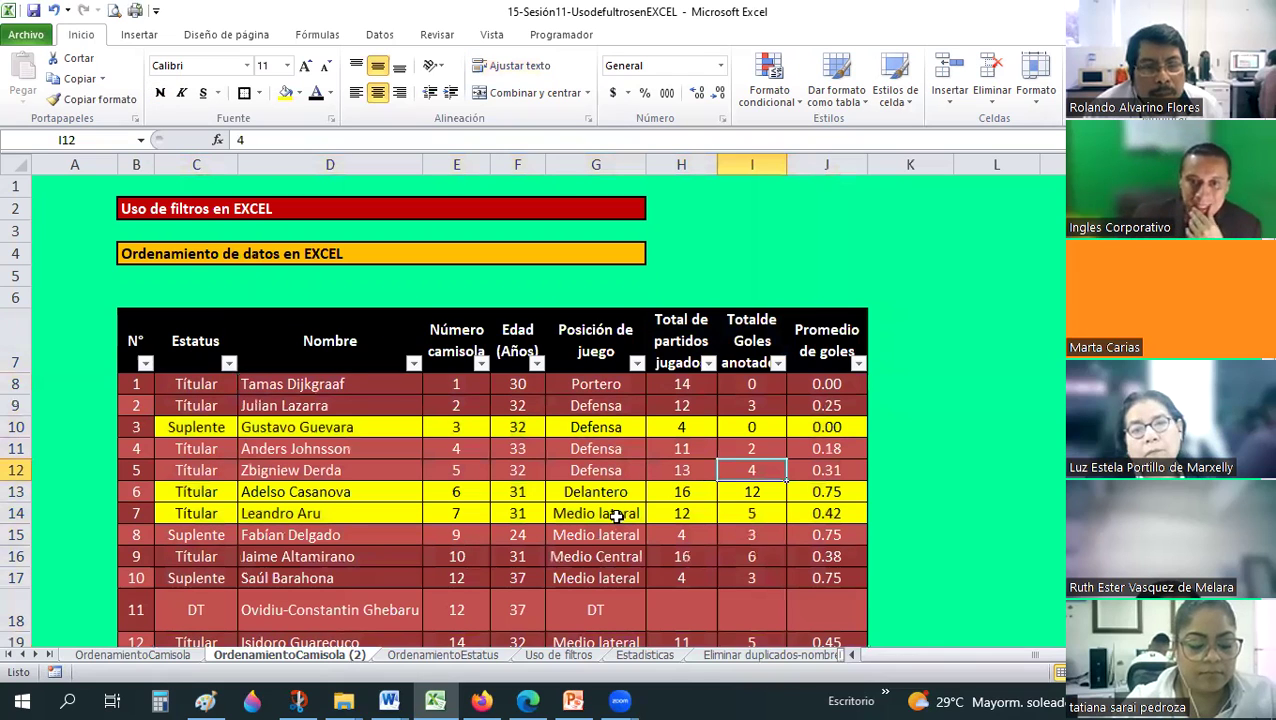
Select the first ten players' rows, C8:J17, and bring up the Ordenar dialog for them.
{"action": "scroll", "coordinate": [617, 515], "scroll_direction": "down", "scroll_amount": 1}
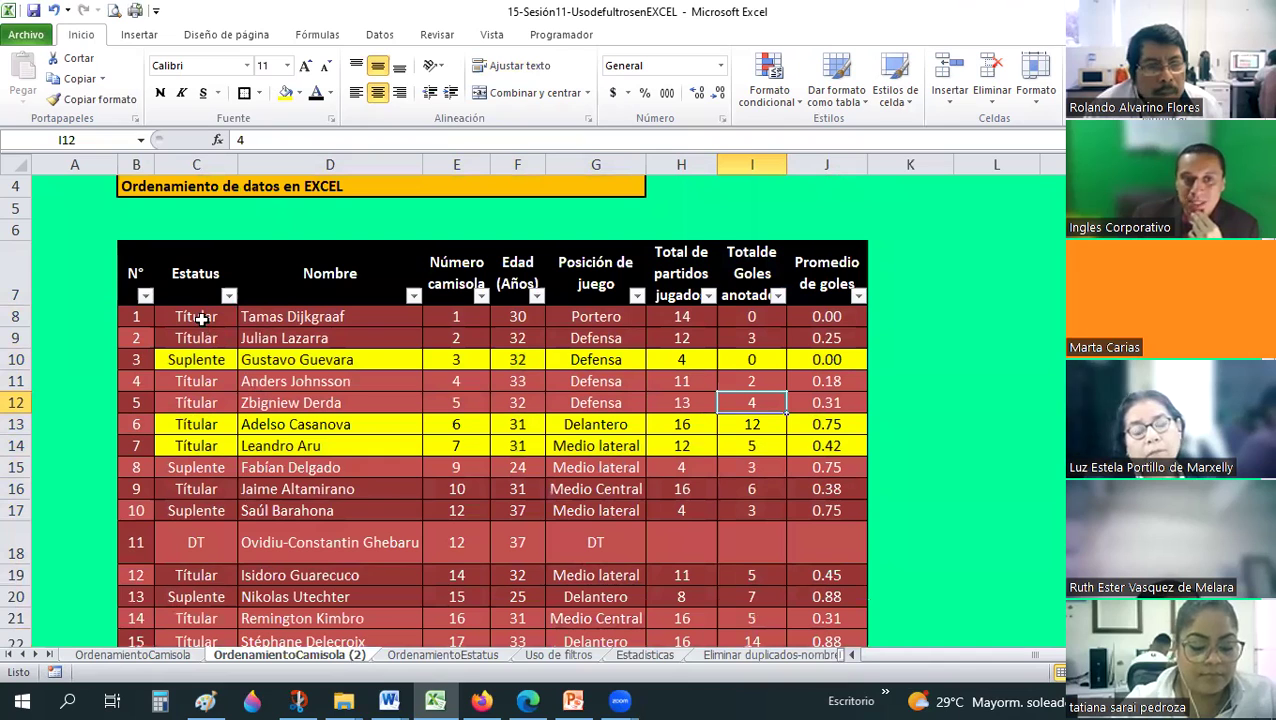
{"action": "left_click_drag", "start_coordinate": [196, 316], "coordinate": [681, 467]}
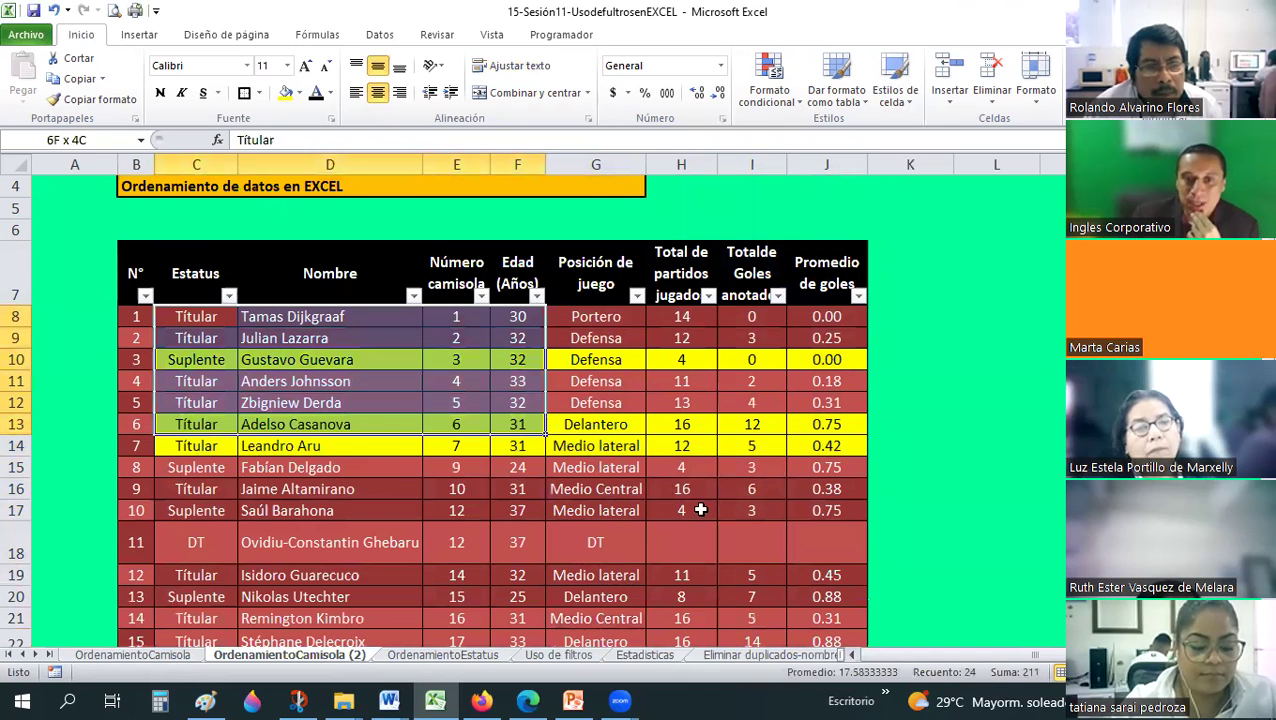
{"action": "left_click_drag", "start_coordinate": [701, 510], "coordinate": [690, 510]}
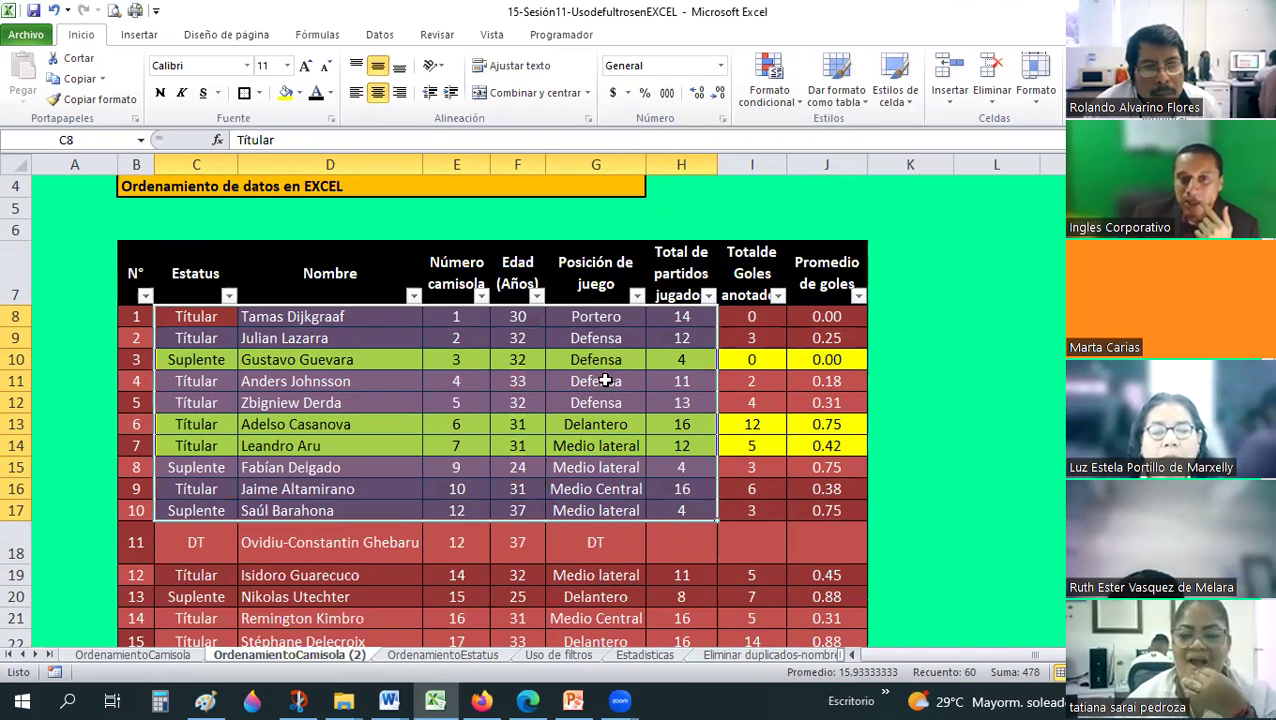
{"action": "key", "text": "Right"}
{"action": "key", "text": "Right"}
{"action": "key", "text": "Right"}
{"action": "key", "text": "Down"}
{"action": "key", "text": "Down"}
{"action": "key", "text": "Down"}
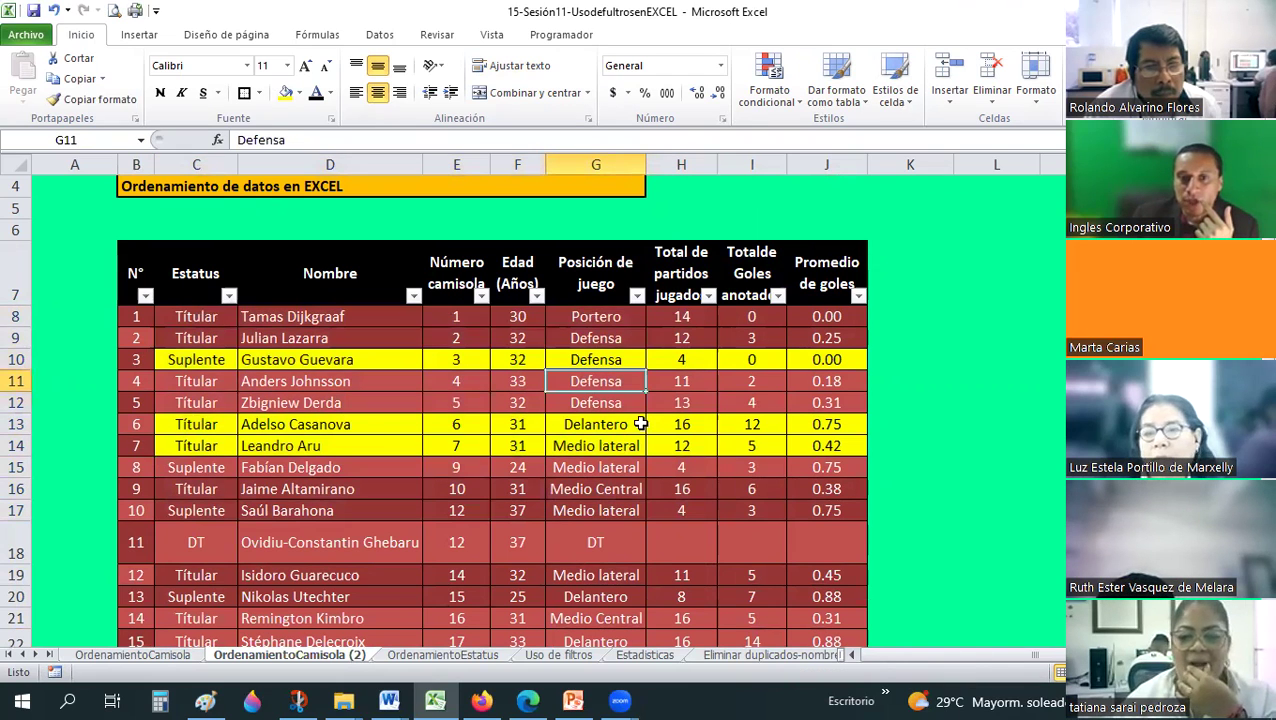
{"action": "left_click_drag", "start_coordinate": [640, 424], "coordinate": [820, 513]}
{"action": "left_click_drag", "start_coordinate": [640, 405], "coordinate": [860, 515]}
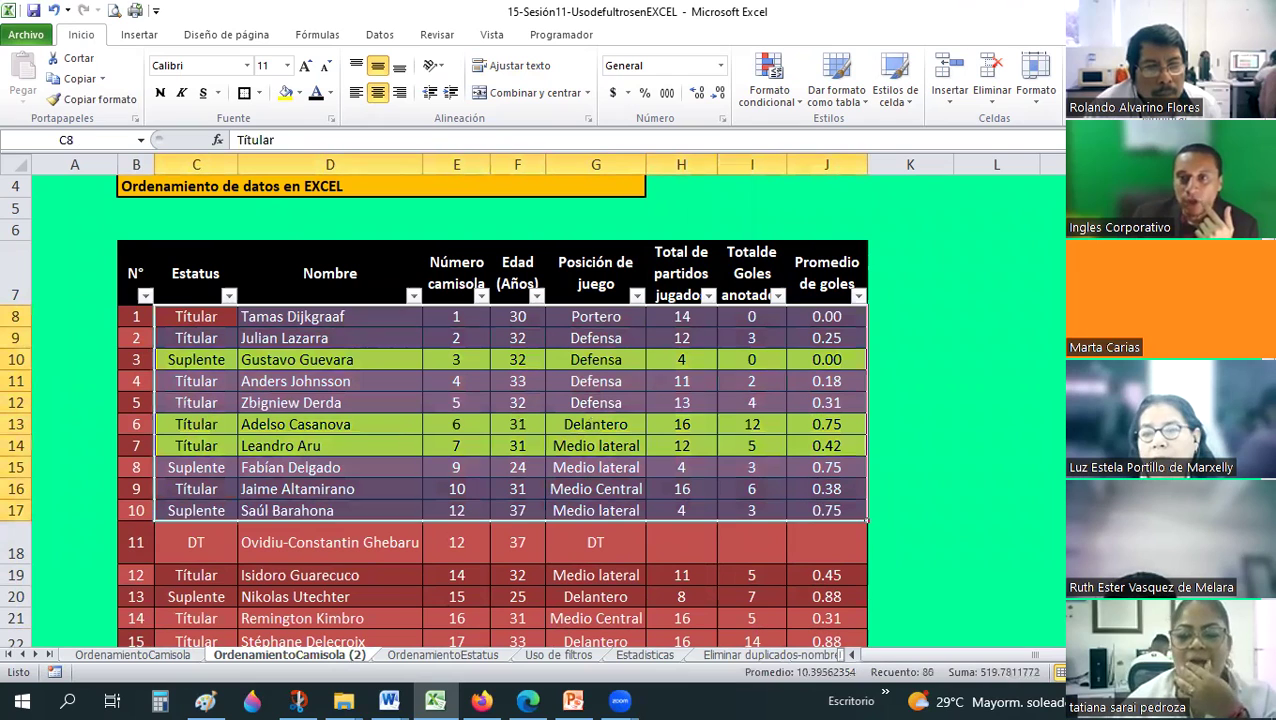
{"action": "key", "text": "alt+d"}
{"action": "key", "text": "s"}
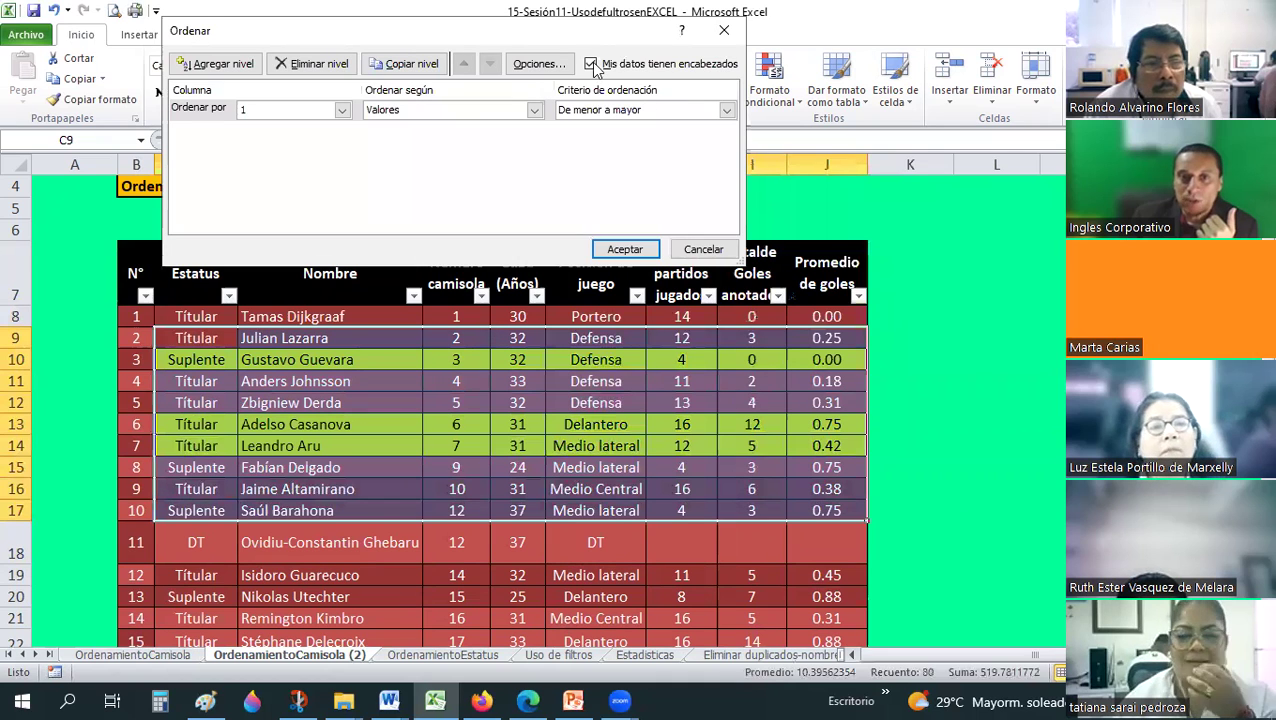
Sort the ten selected rows A to Z by column G (position), with no header row.
{"action": "left_click", "coordinate": [591, 64]}
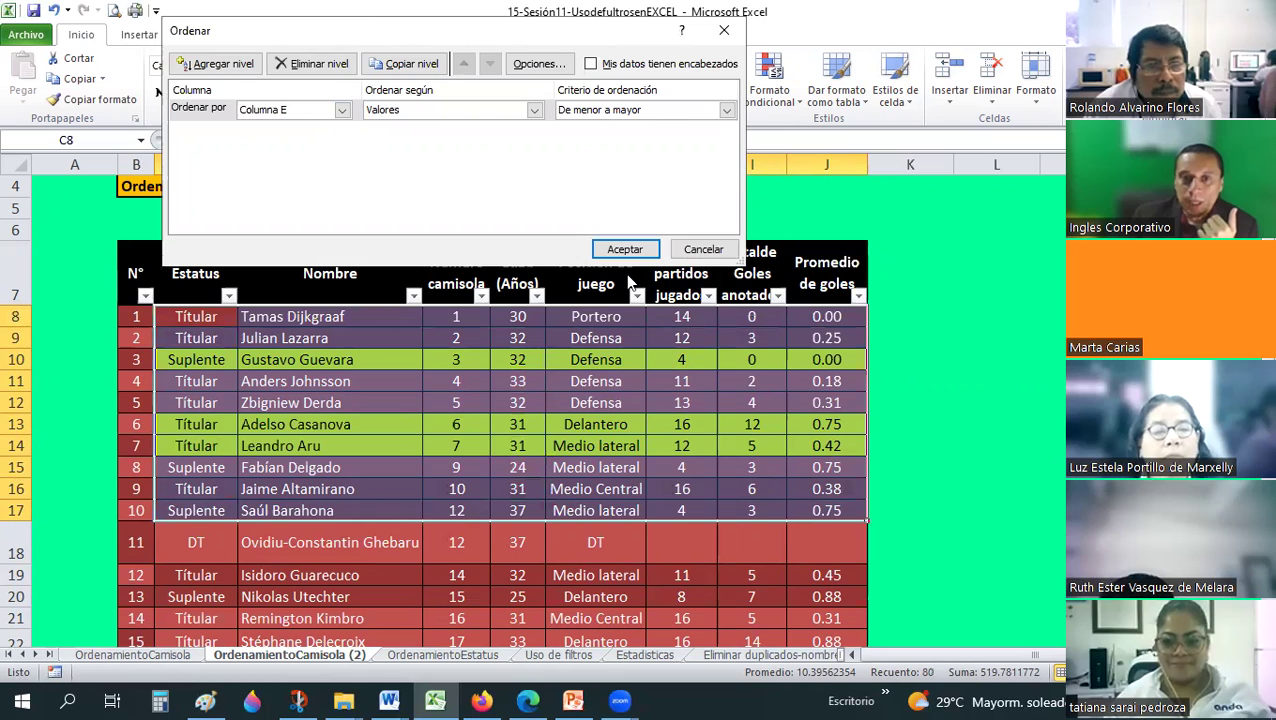
{"action": "left_click", "coordinate": [428, 475]}
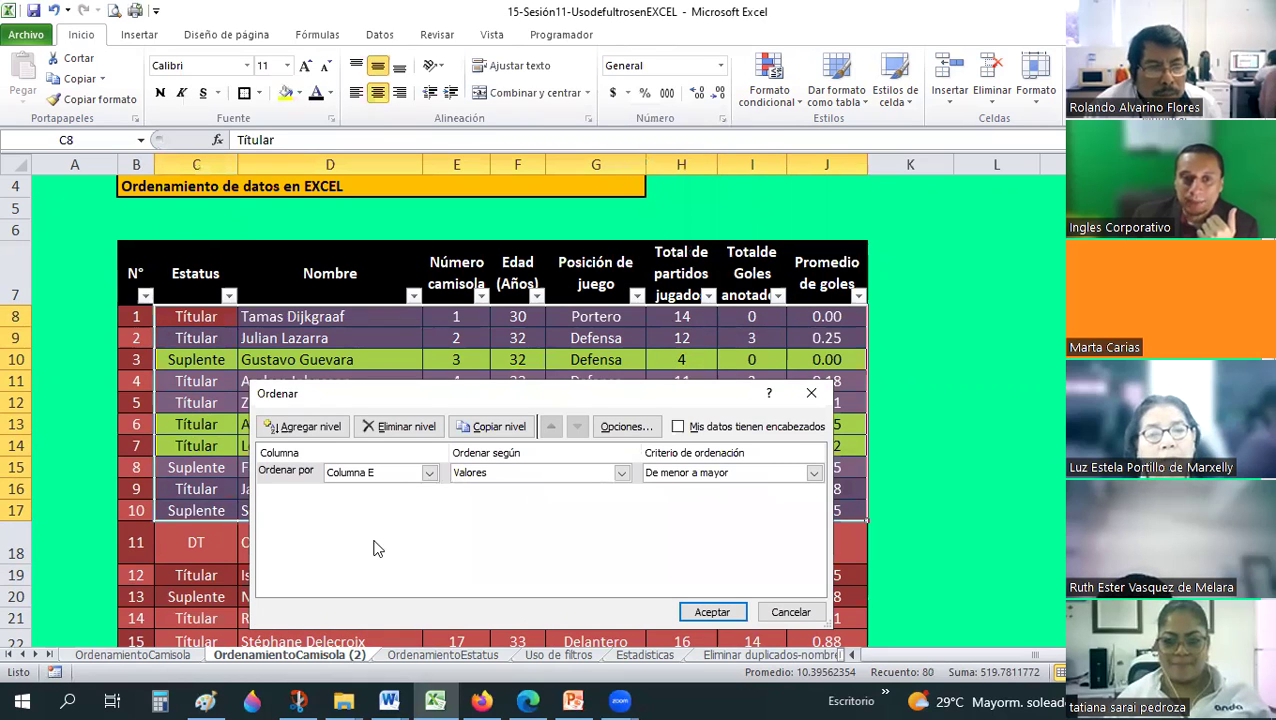
{"action": "key", "text": "Return"}
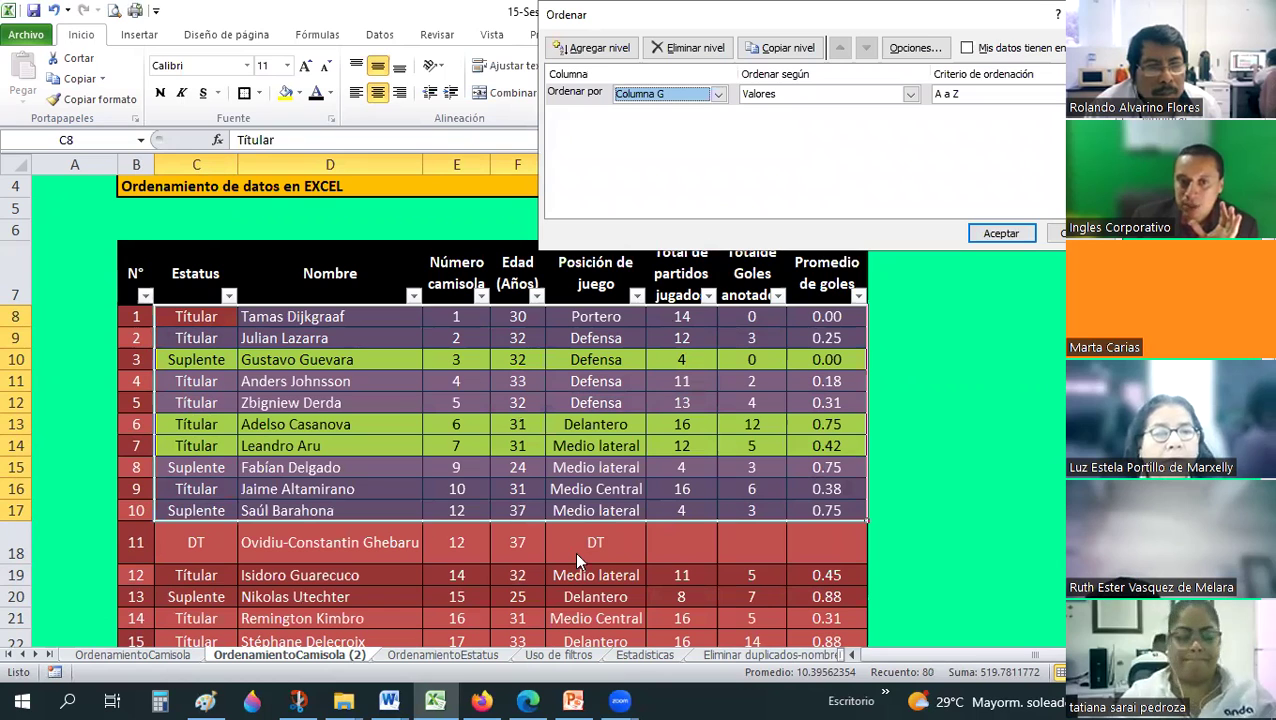
{"action": "left_click", "coordinate": [1000, 234]}
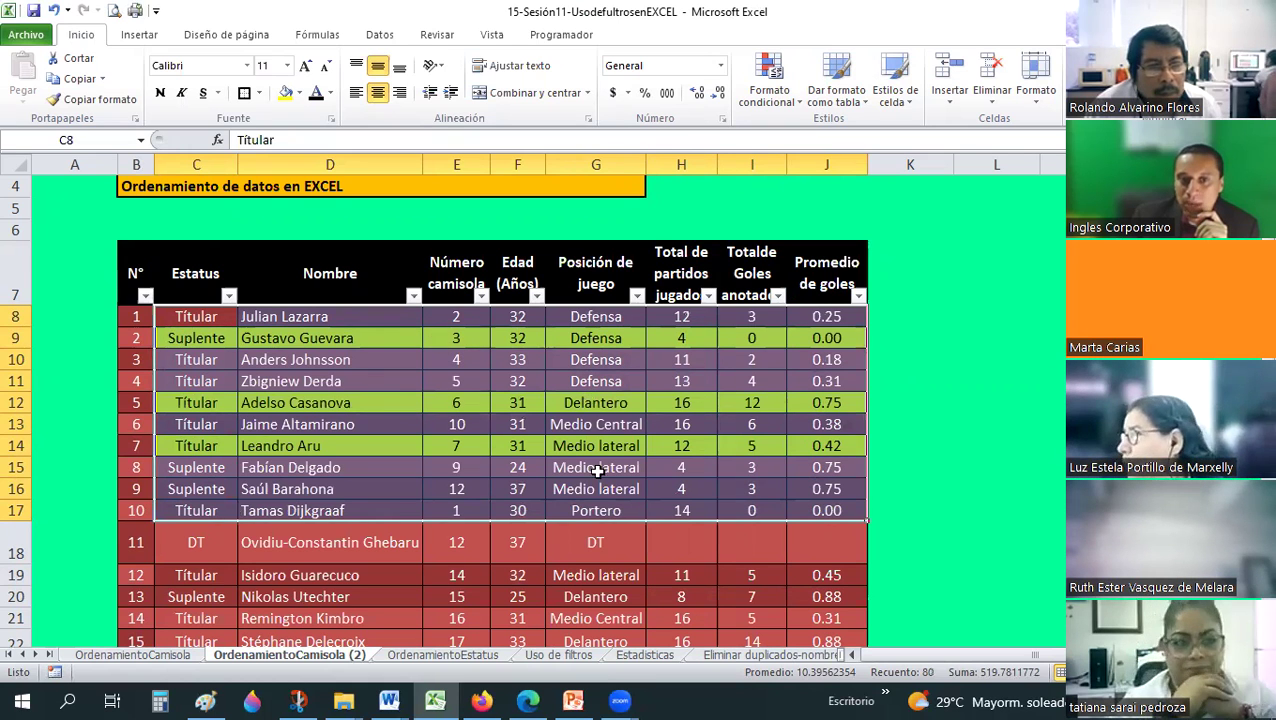
Review the sorted rows, deselect them, and return to the OrdenamientoCamisola sheet.
{"action": "scroll", "coordinate": [594, 478], "scroll_direction": "down", "scroll_amount": 2}
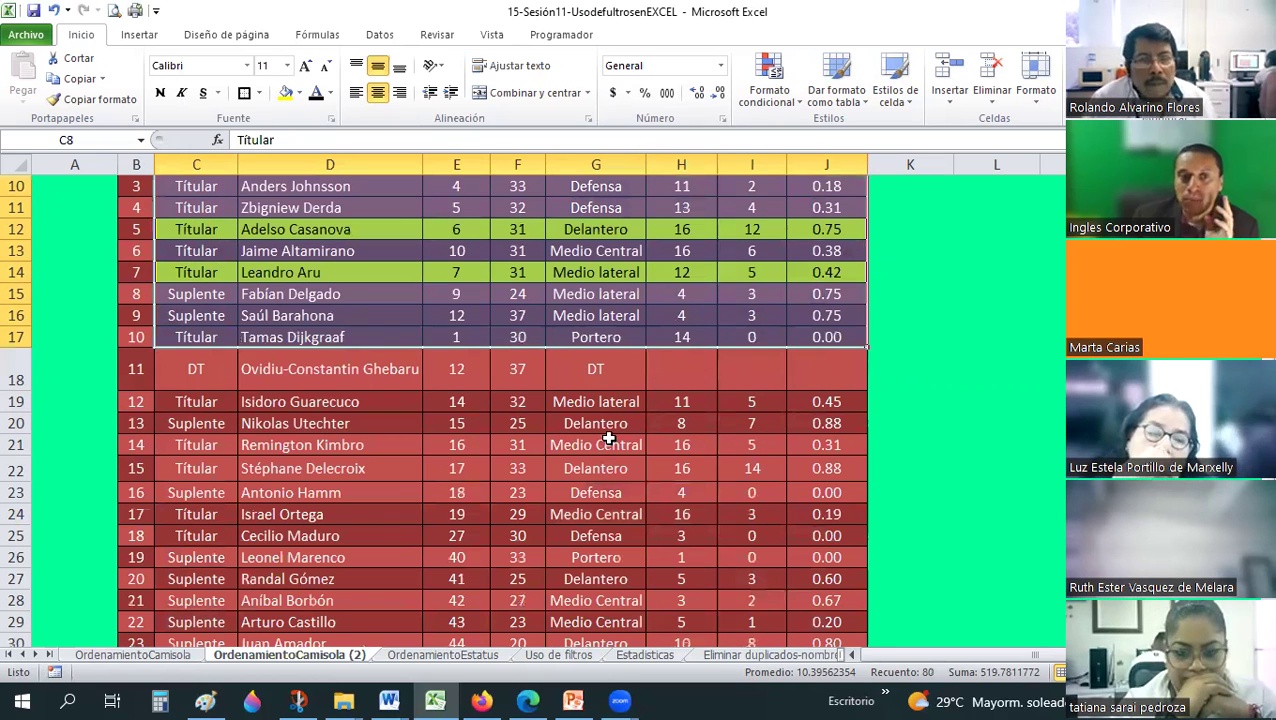
{"action": "scroll", "coordinate": [608, 438], "scroll_direction": "up", "scroll_amount": 2}
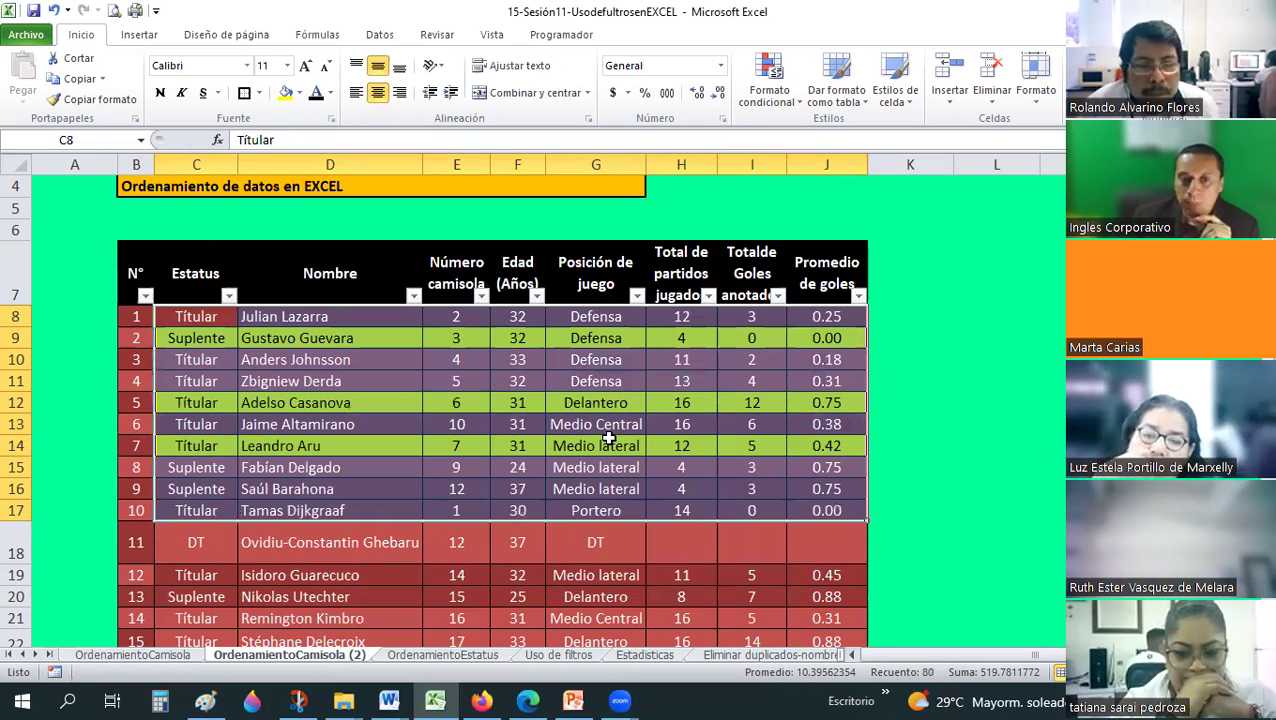
{"action": "scroll", "coordinate": [608, 438], "scroll_direction": "down", "scroll_amount": 3}
{"action": "scroll", "coordinate": [608, 438], "scroll_direction": "up", "scroll_amount": 2}
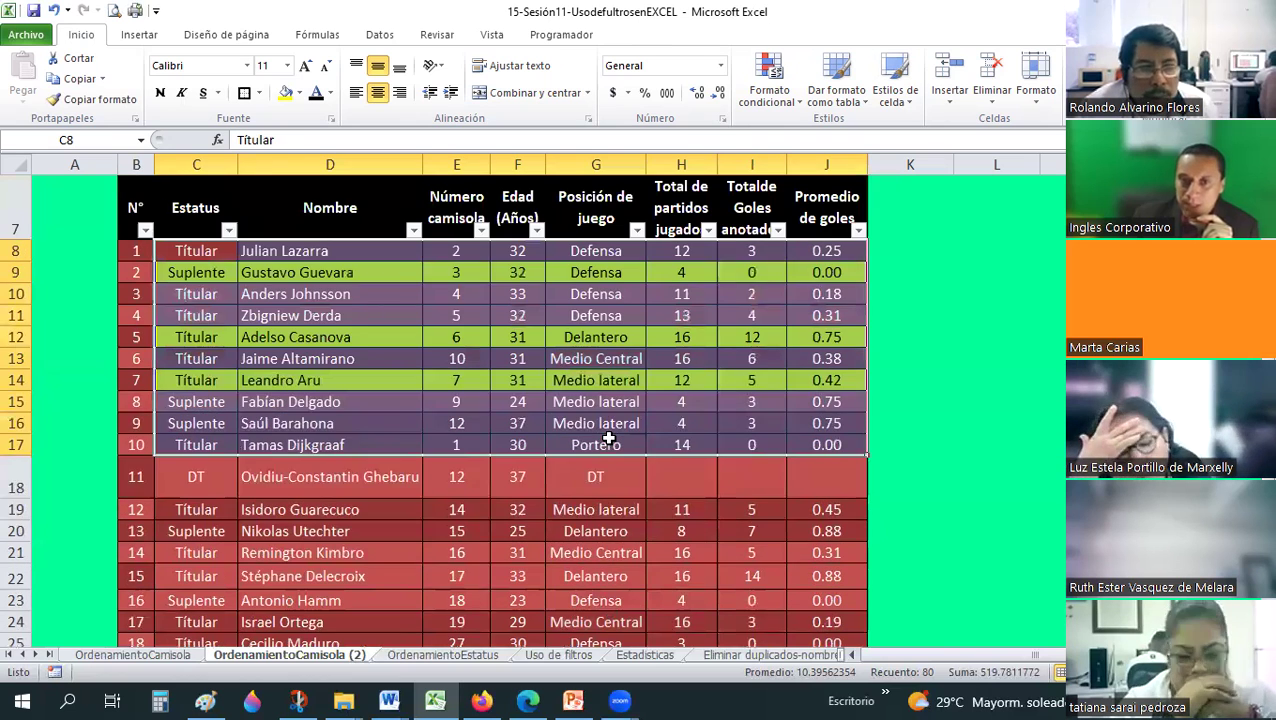
{"action": "scroll", "coordinate": [608, 438], "scroll_direction": "up", "scroll_amount": 1}
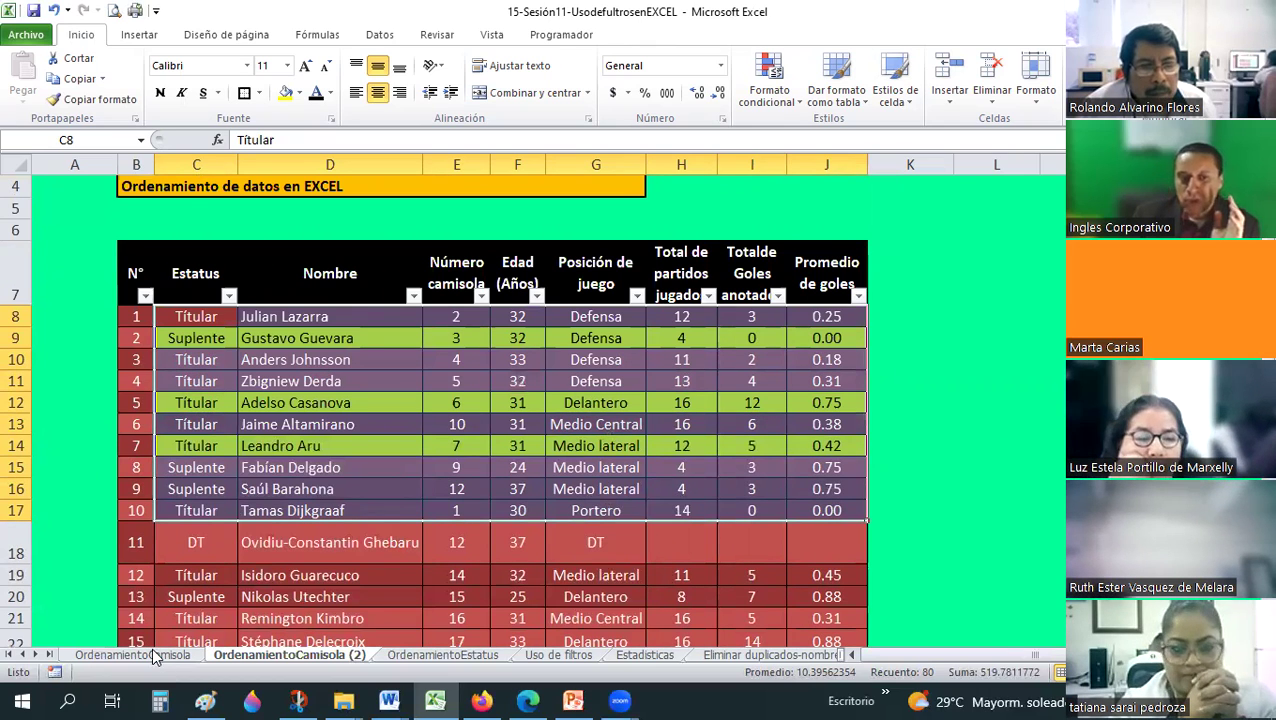
{"action": "left_click", "coordinate": [578, 383]}
{"action": "key", "text": "ctrl+Page_Up"}
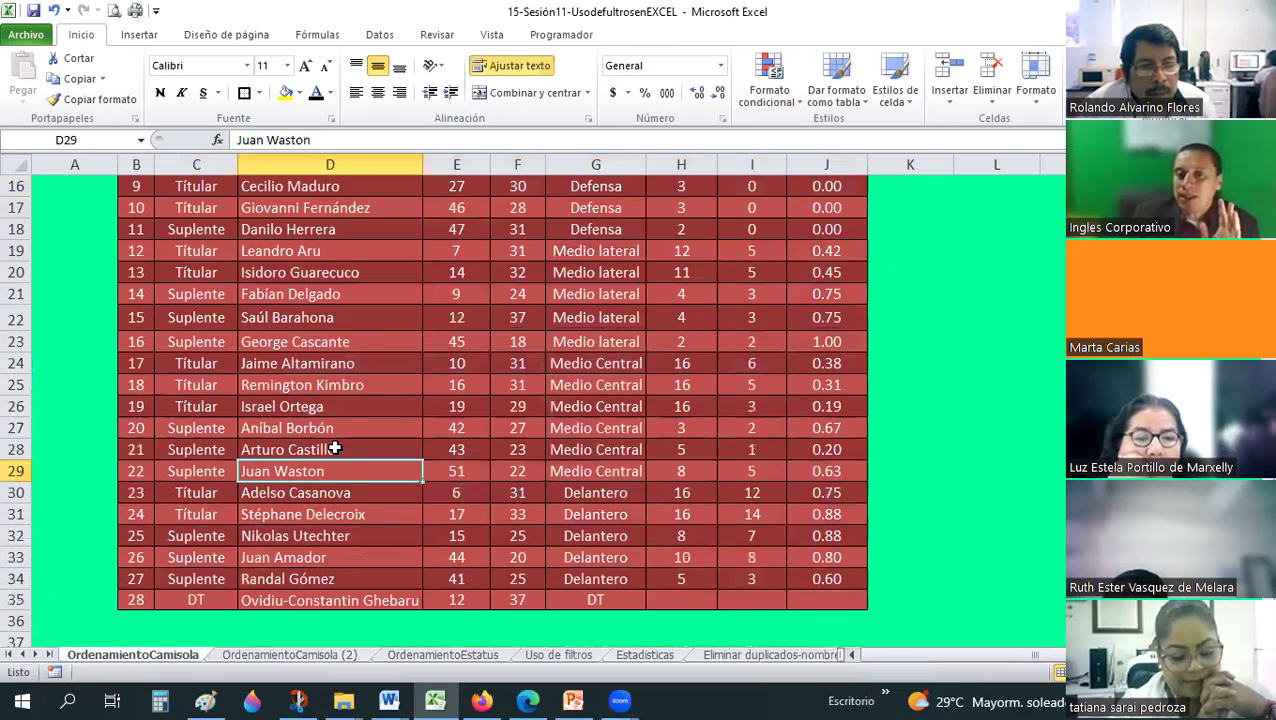
Select cell D8, then bring up the workbook's Archivo information page.
{"action": "scroll", "coordinate": [335, 447], "scroll_direction": "up", "scroll_amount": 4}
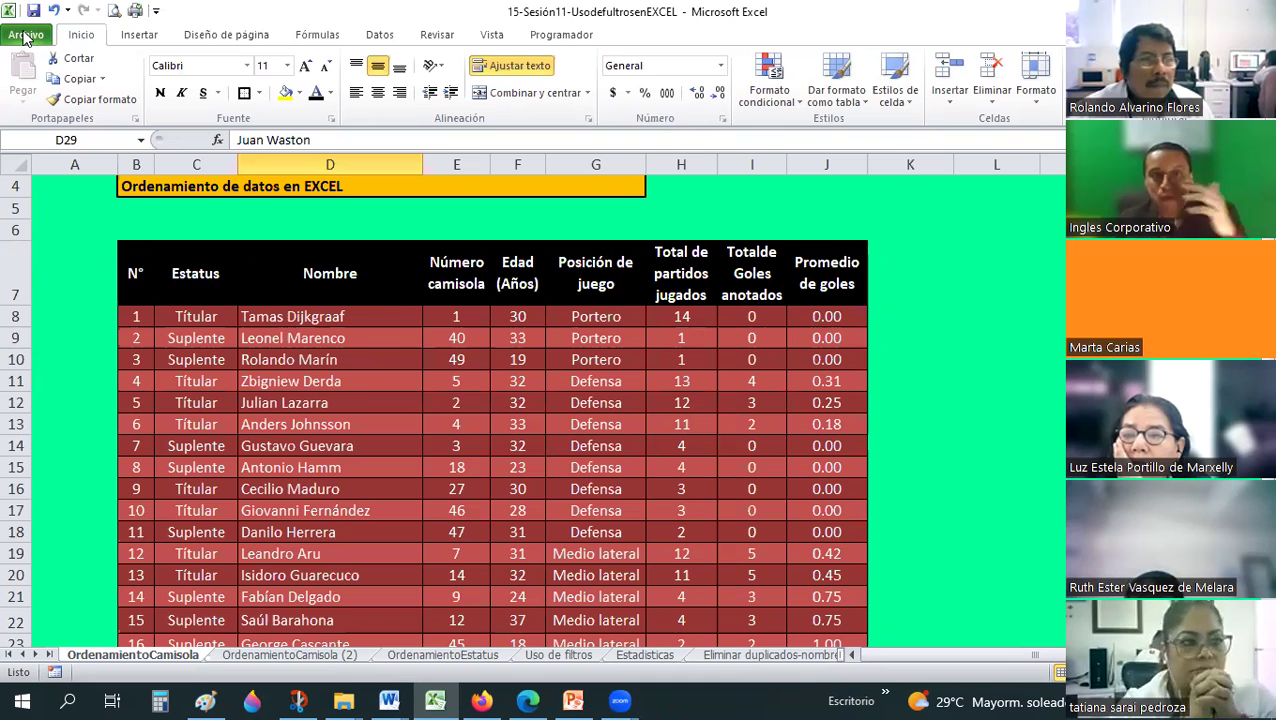
{"action": "left_click", "coordinate": [367, 309]}
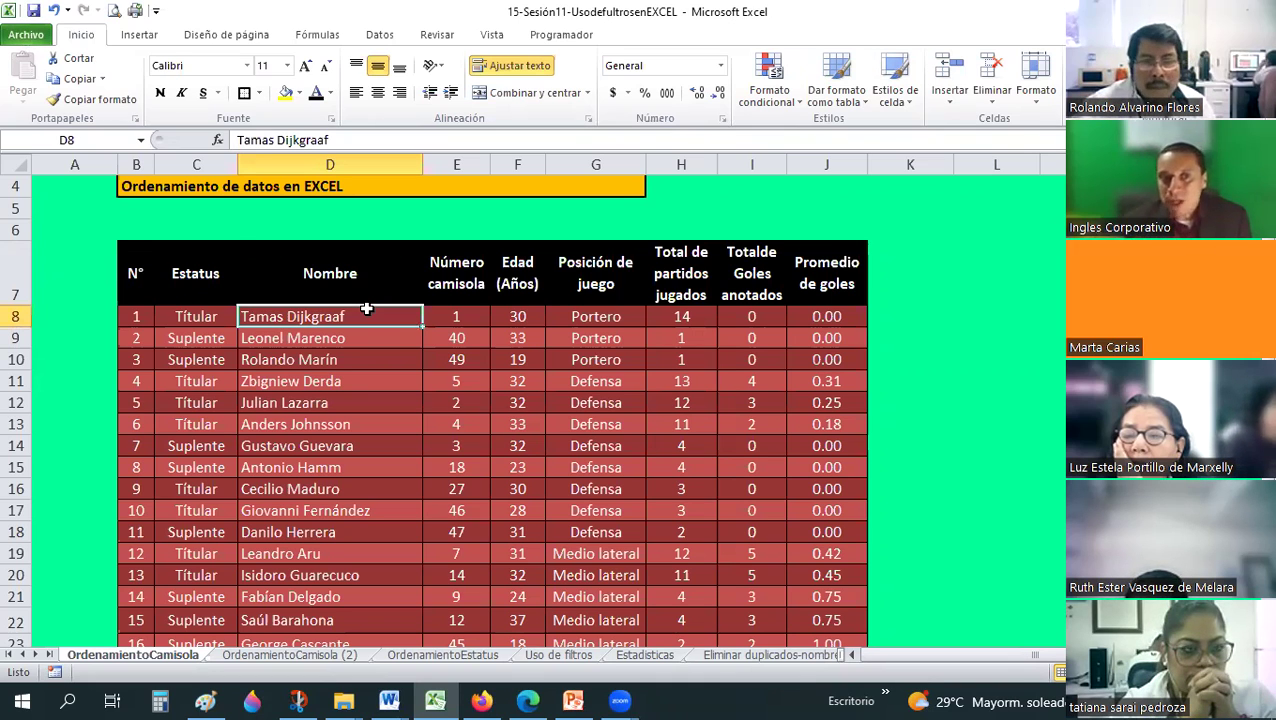
{"action": "left_click", "coordinate": [25, 36]}
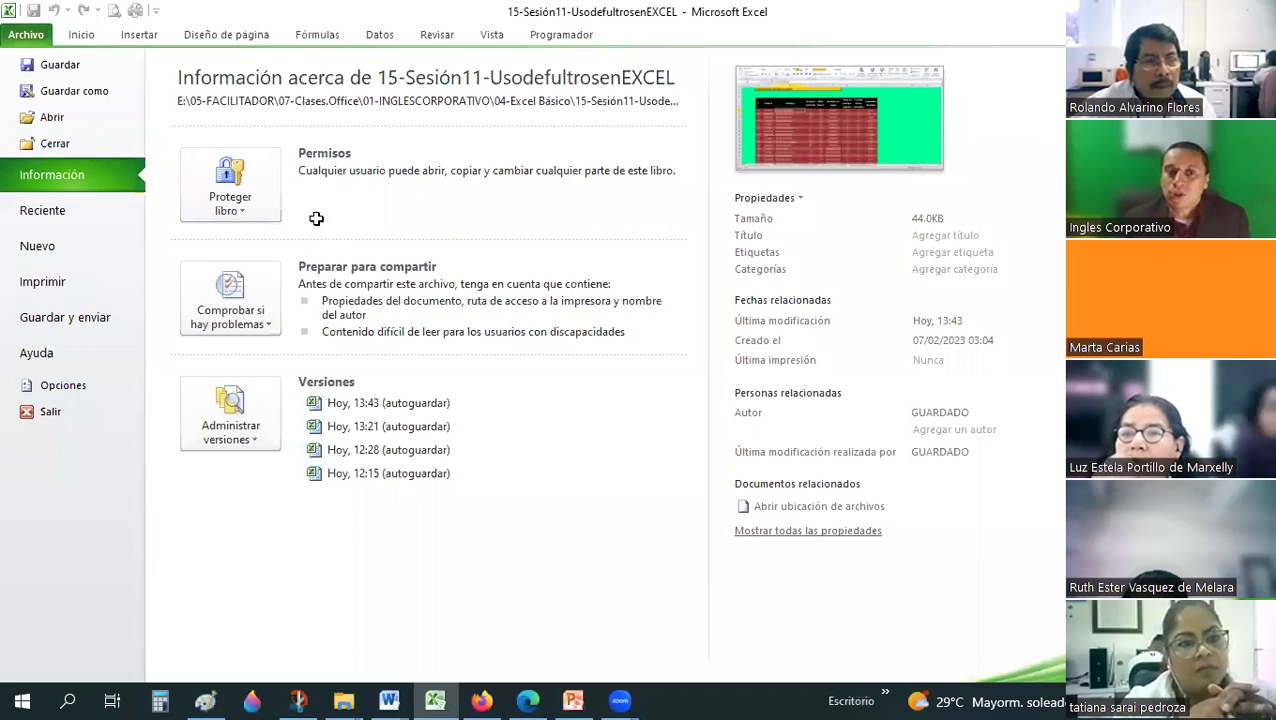
Leave the Archivo information page and return to the worksheet.
{"action": "key", "text": "Escape"}
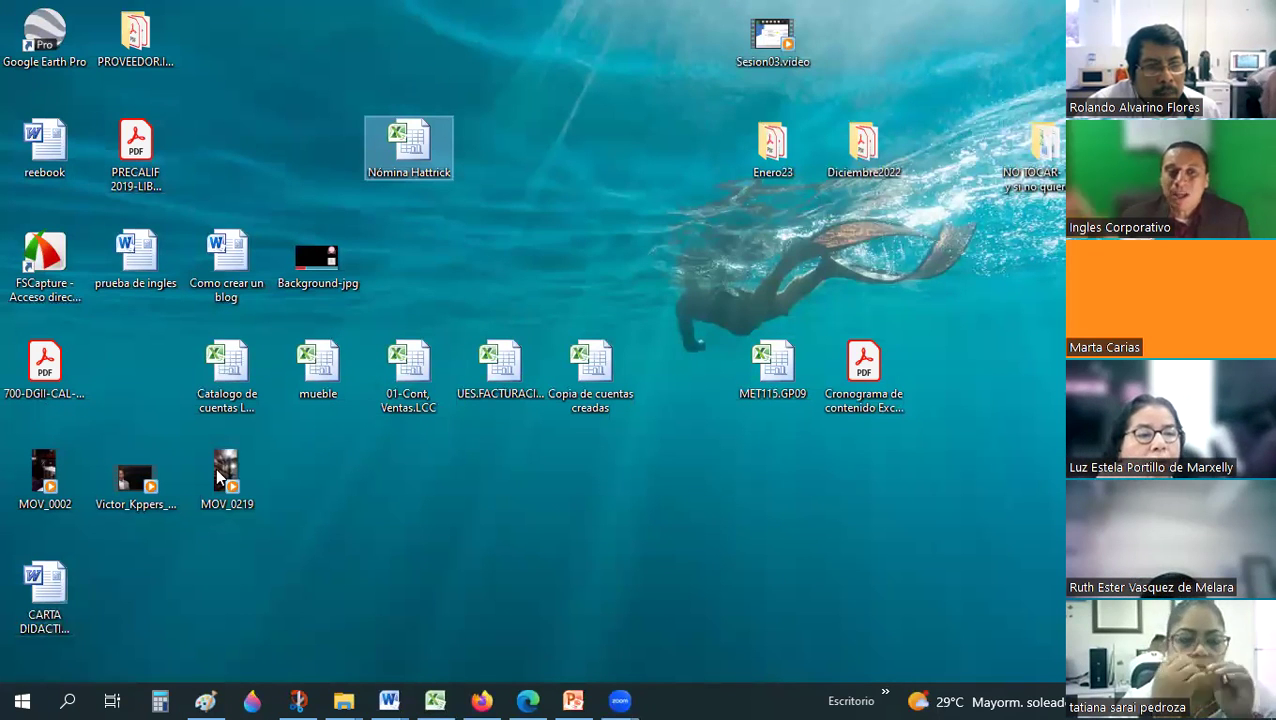
Restore the 15-Sesión11 workbook window from its taskbar preview.
{"action": "mouse_move", "coordinate": [217, 477]}
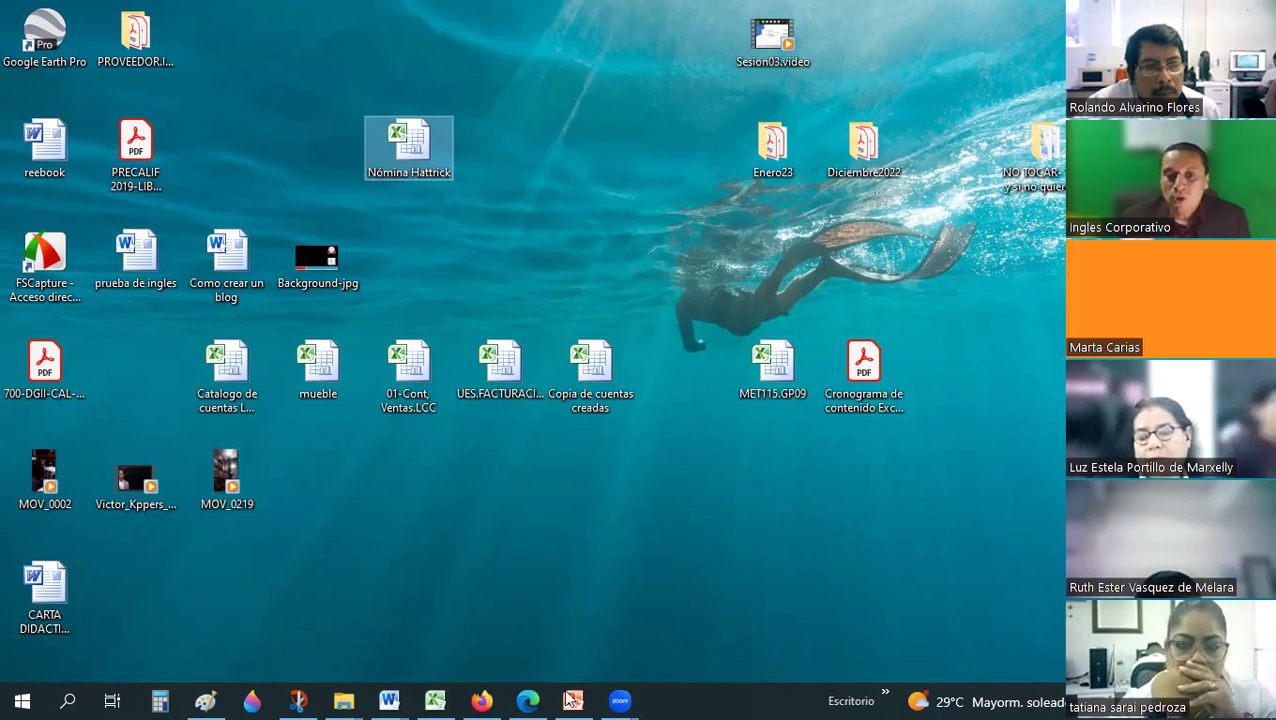
{"action": "mouse_move", "coordinate": [442, 697]}
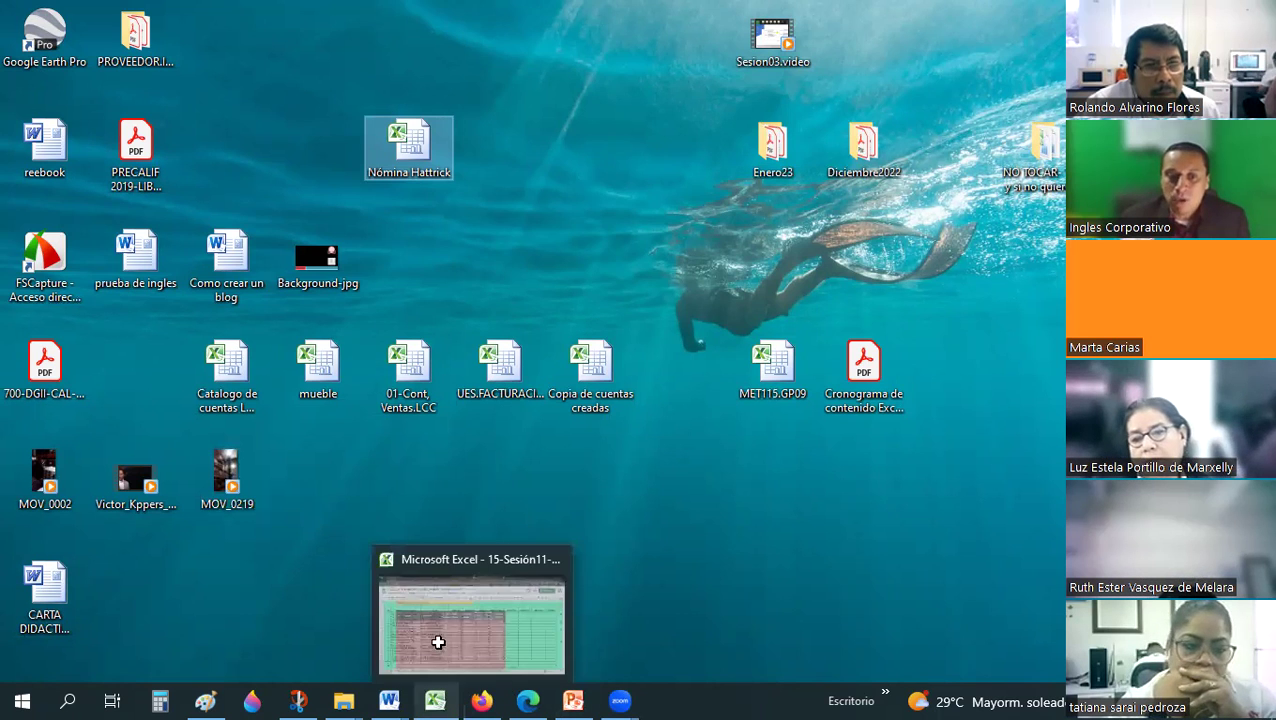
{"action": "left_click", "coordinate": [438, 642]}
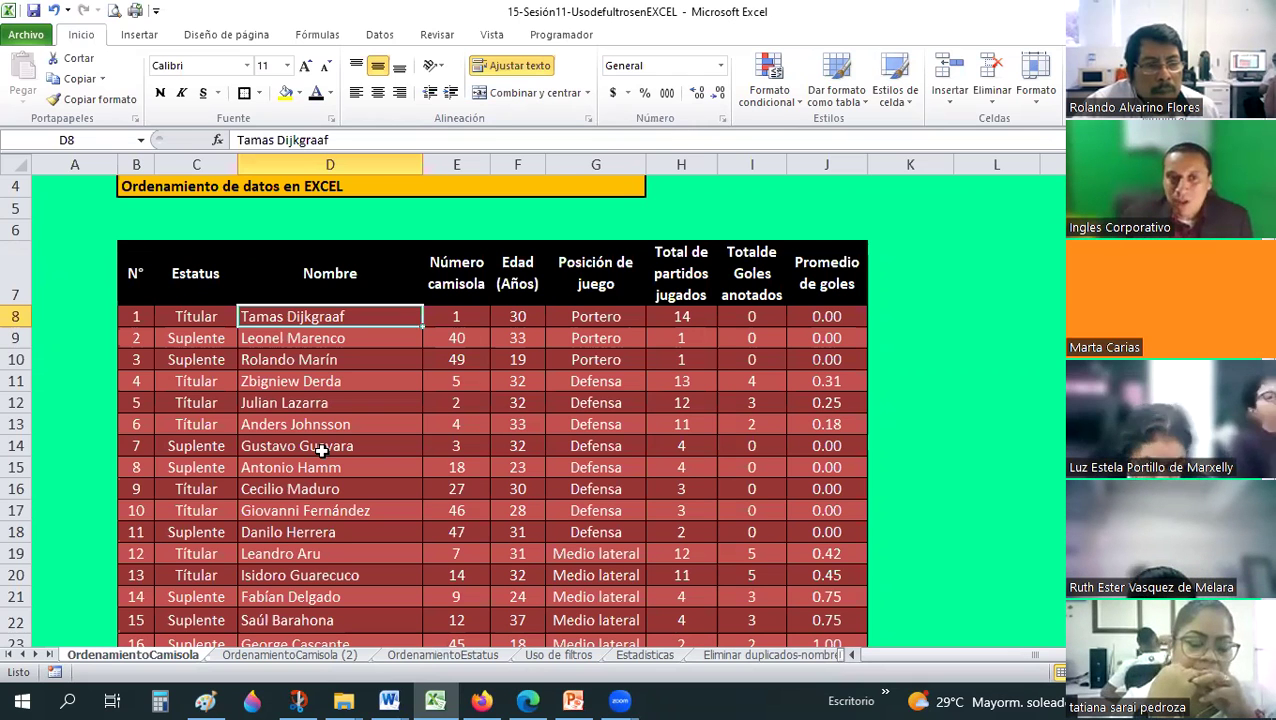
Inspect the player table's rows and N° and Estatus headers, then go to OrdenamientoEstatus.
{"action": "left_click", "coordinate": [322, 451]}
{"action": "scroll", "coordinate": [322, 451], "scroll_direction": "up", "scroll_amount": 1}
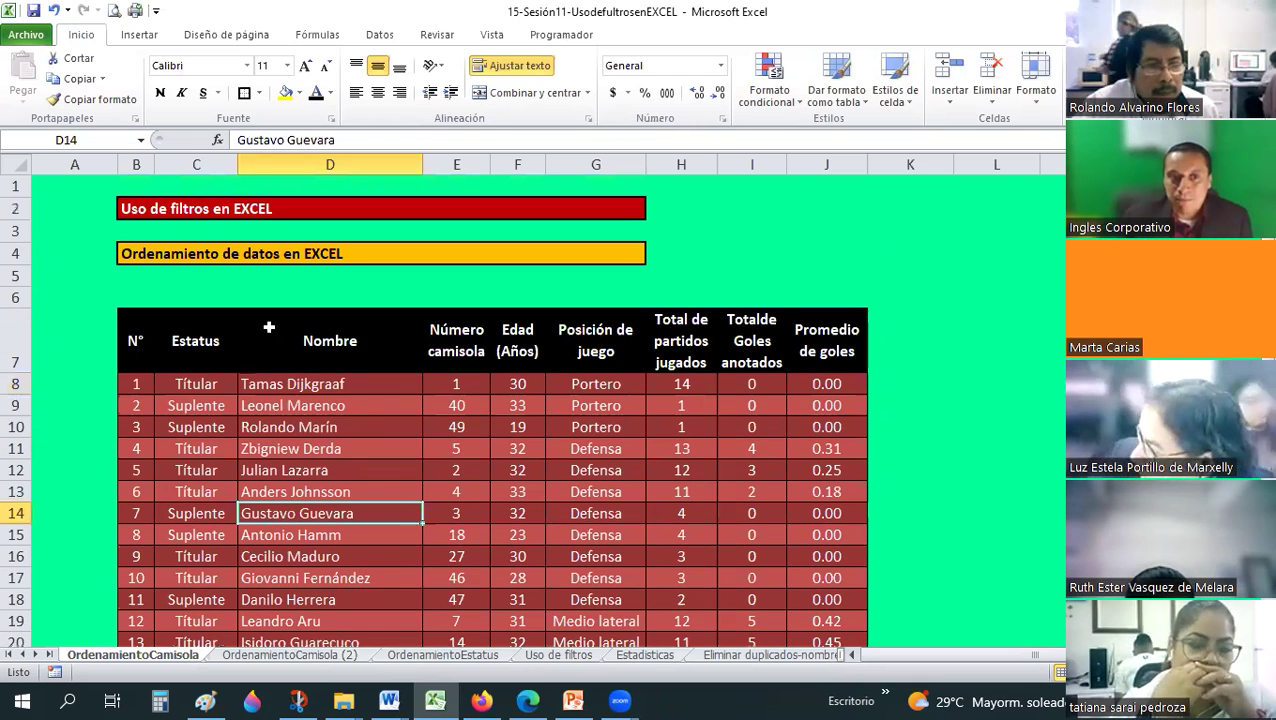
{"action": "scroll", "coordinate": [268, 327], "scroll_direction": "down", "scroll_amount": 1}
{"action": "scroll", "coordinate": [228, 336], "scroll_direction": "down", "scroll_amount": 1}
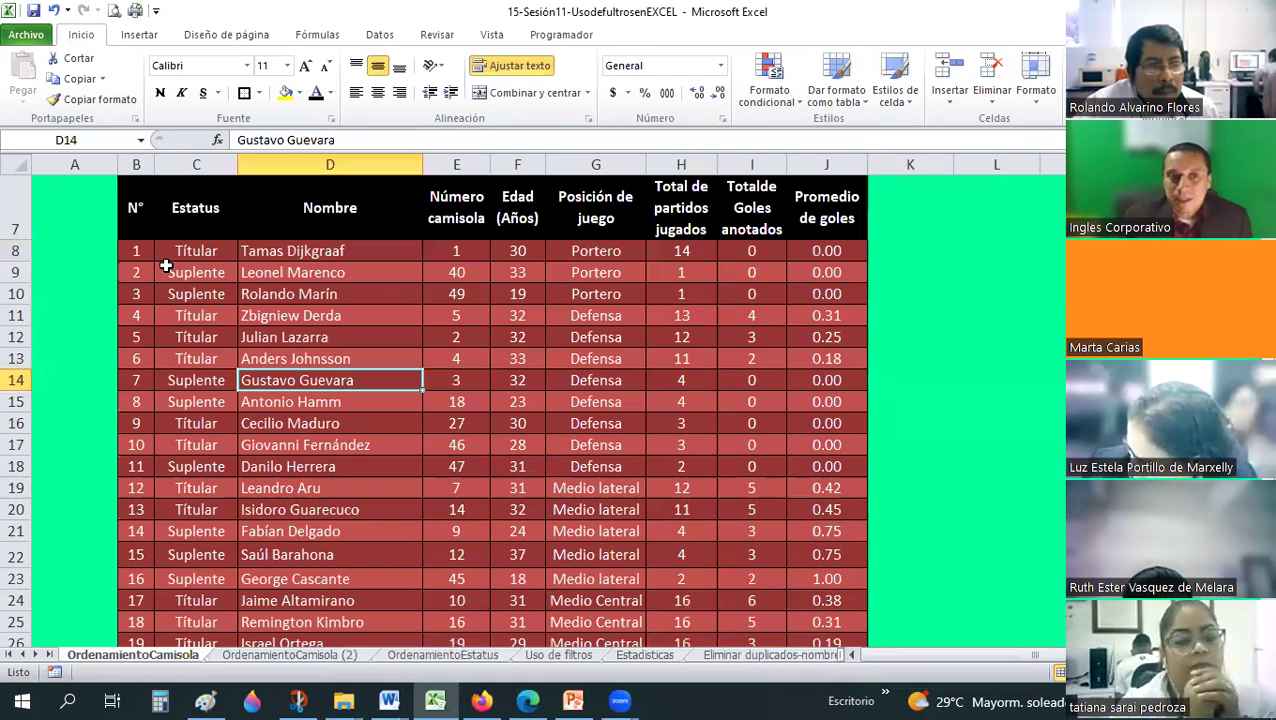
{"action": "left_click", "coordinate": [138, 205]}
{"action": "left_click", "coordinate": [180, 212]}
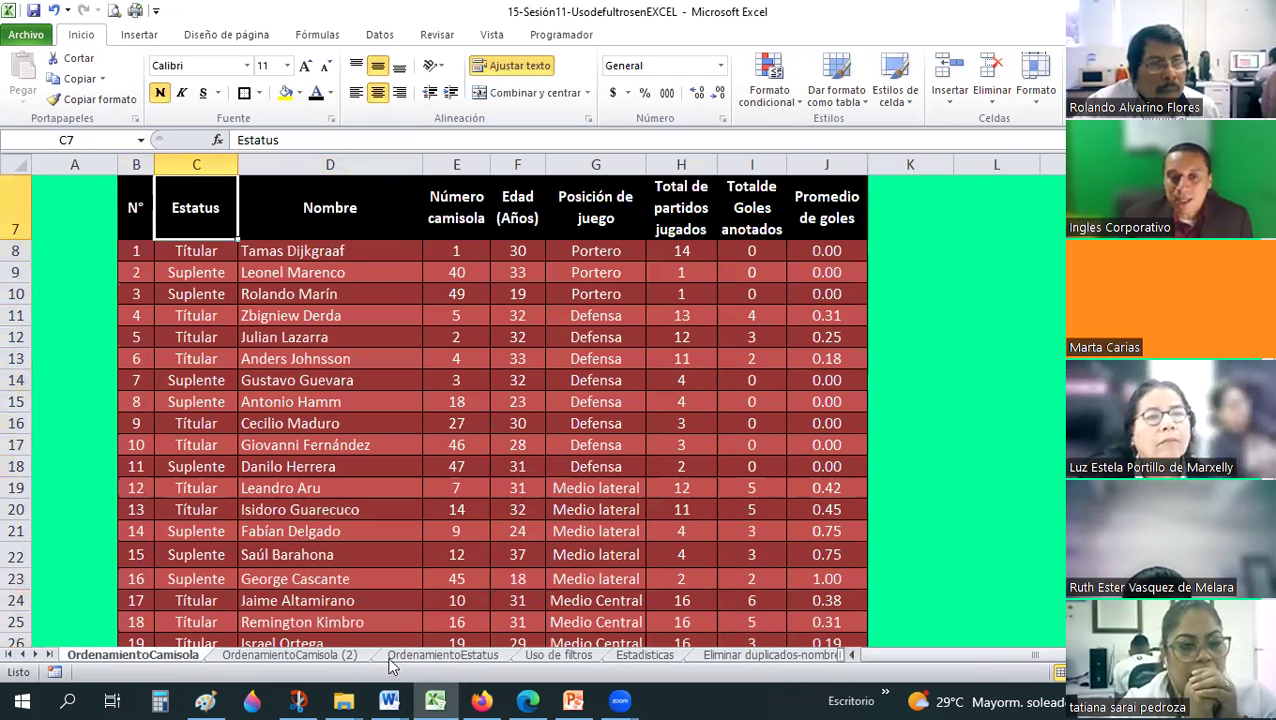
{"action": "left_click", "coordinate": [478, 658]}
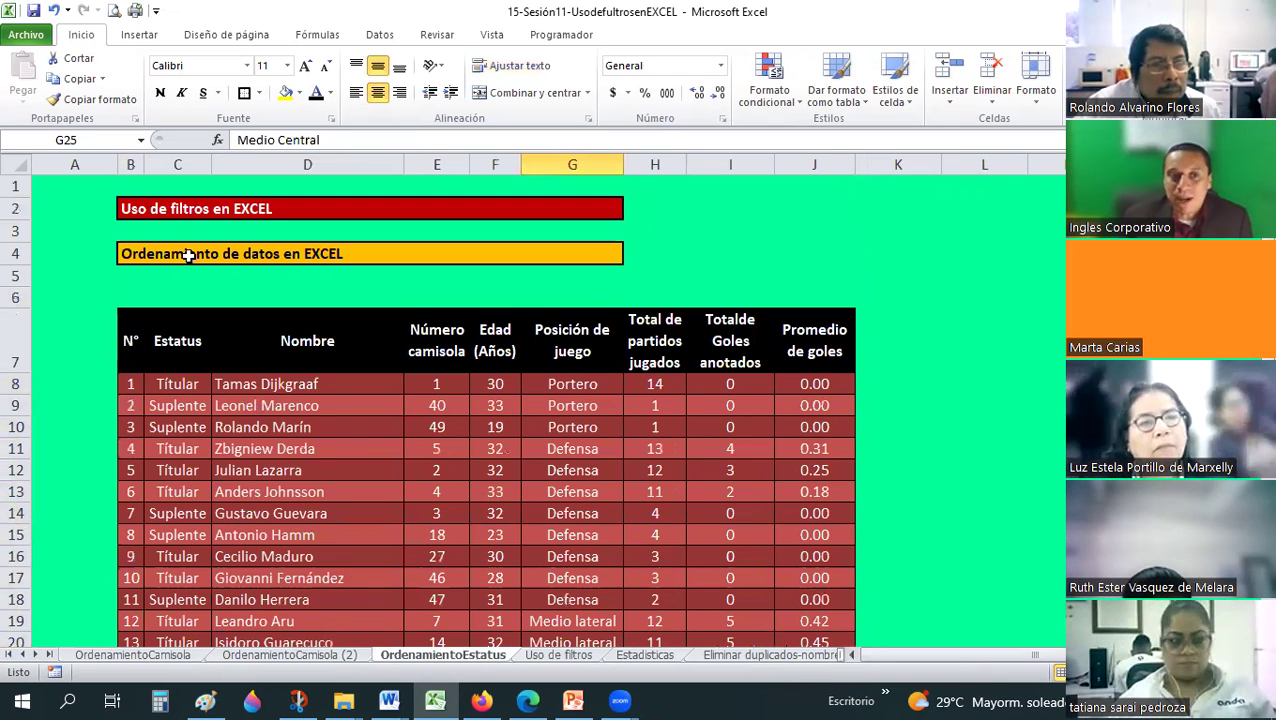
Move the OrdenamientoCamisola (2) sheet tab to the front of the workbook.
{"action": "scroll", "coordinate": [175, 252], "scroll_direction": "down", "scroll_amount": 2}
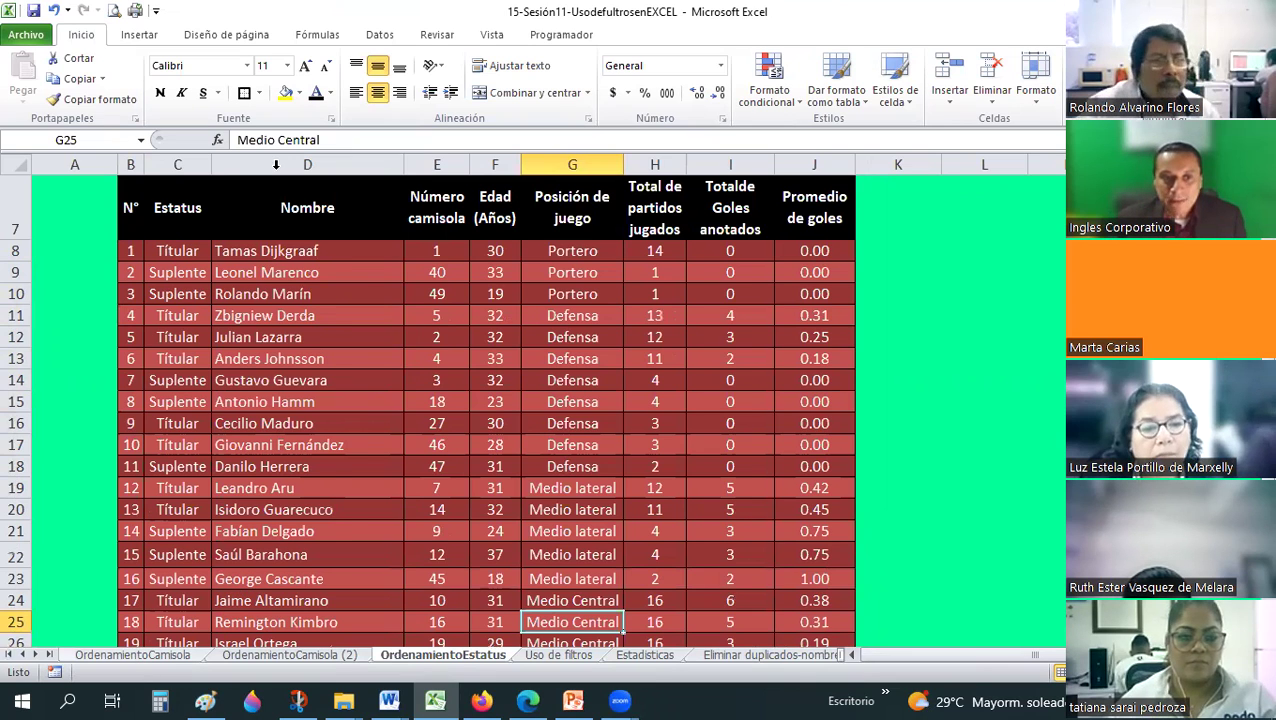
{"action": "key", "text": "ctrl+Page_Up"}
{"action": "key", "text": "ctrl+Page_Up"}
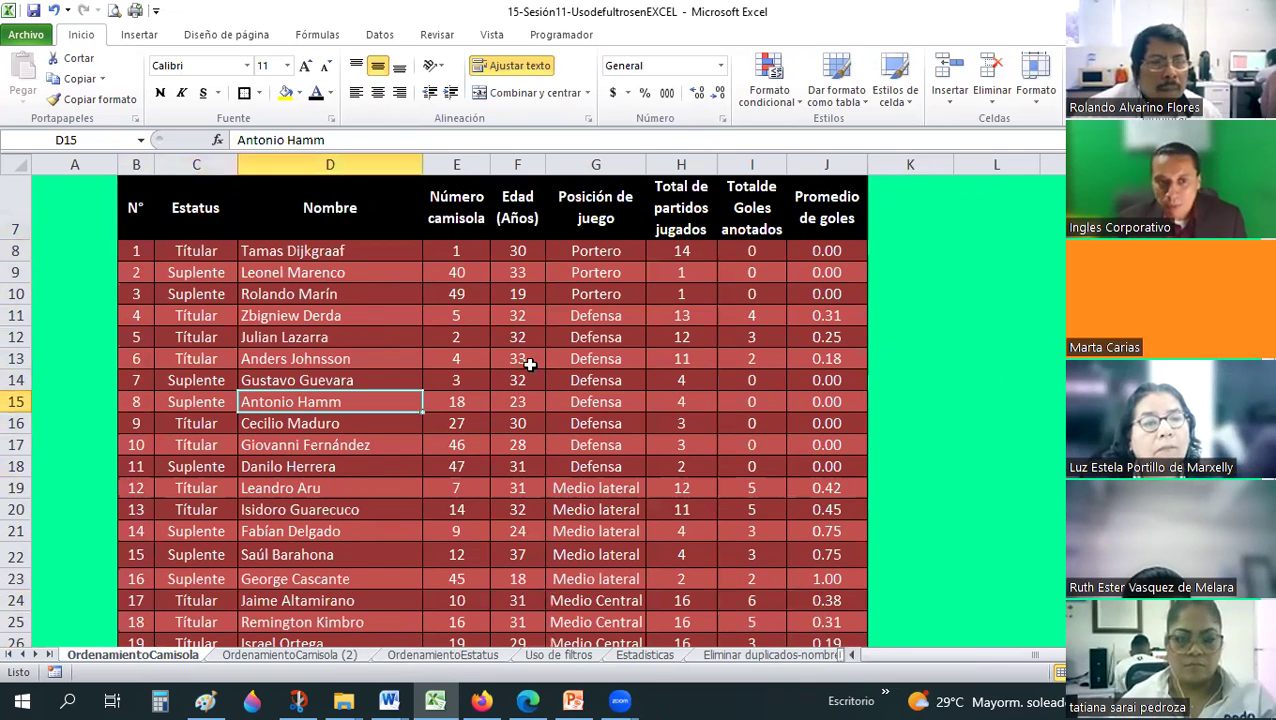
{"action": "left_click", "coordinate": [316, 658]}
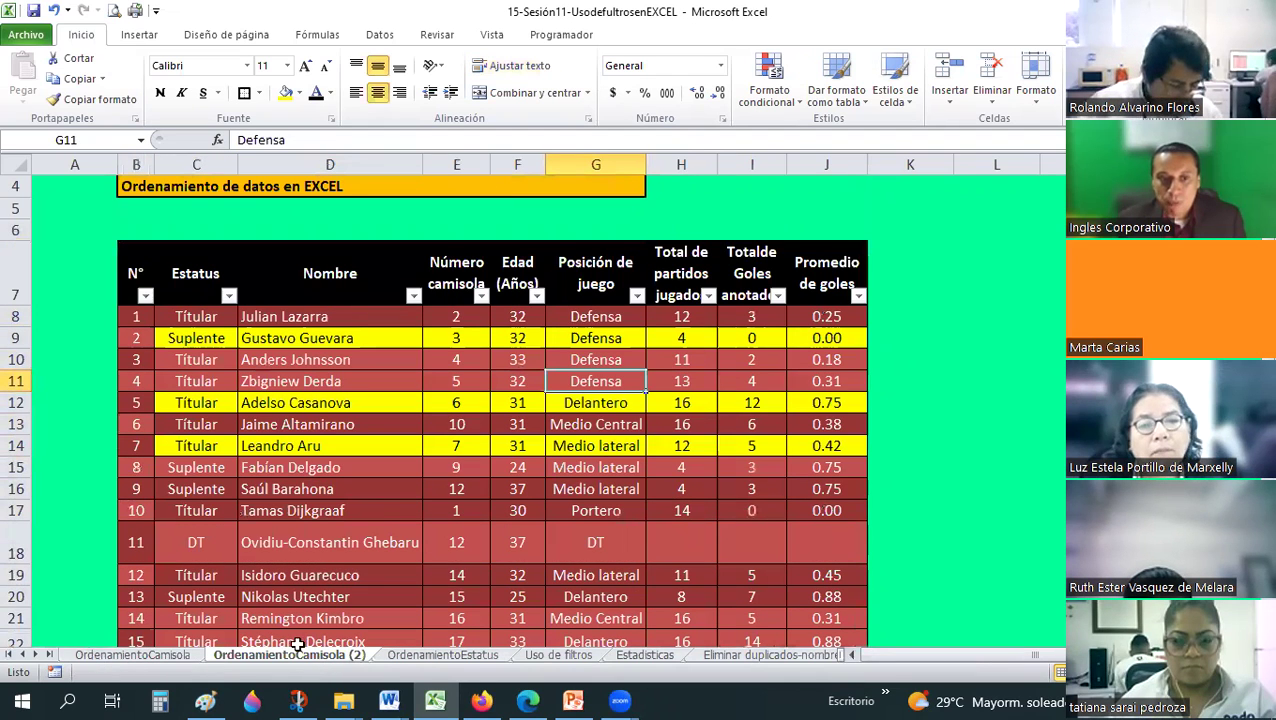
{"action": "left_click_drag", "start_coordinate": [297, 645], "coordinate": [303, 663]}
On OrdenamientoCamisola, select the whole player table and open Ordenar's sort-by column list.
{"action": "key", "text": "ctrl+Page_Down"}
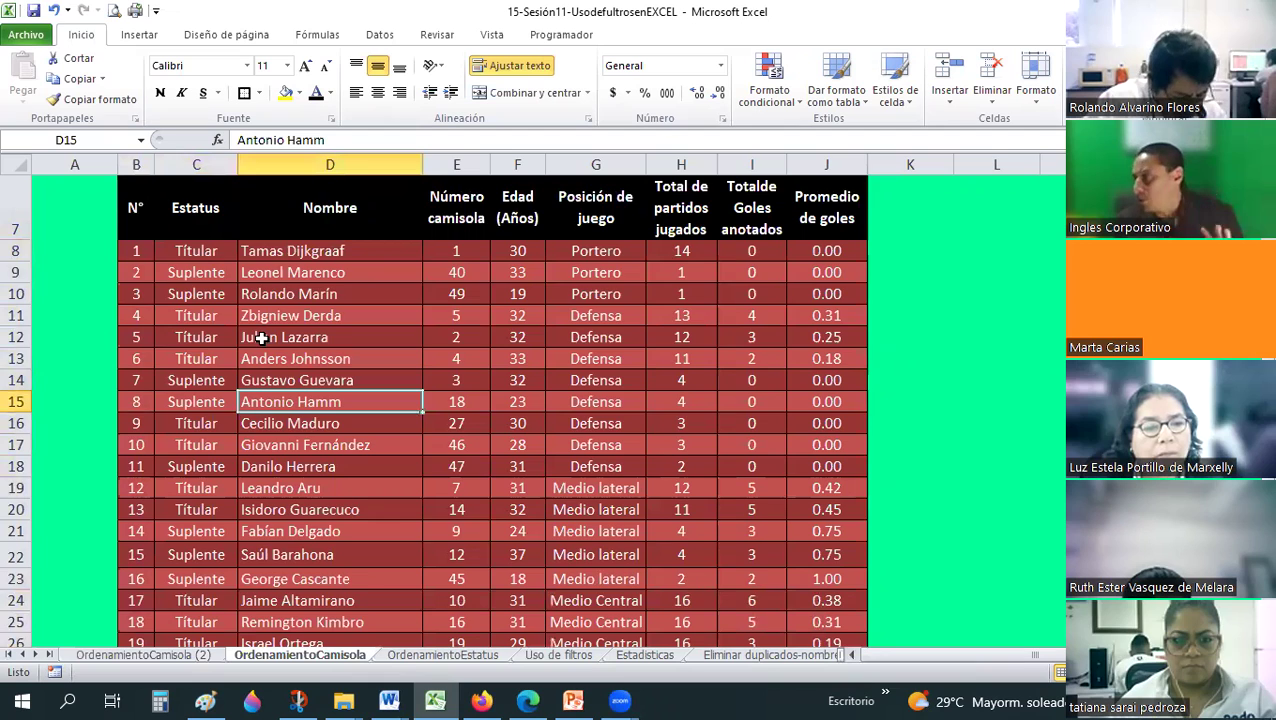
{"action": "scroll", "coordinate": [261, 340], "scroll_direction": "up", "scroll_amount": 1}
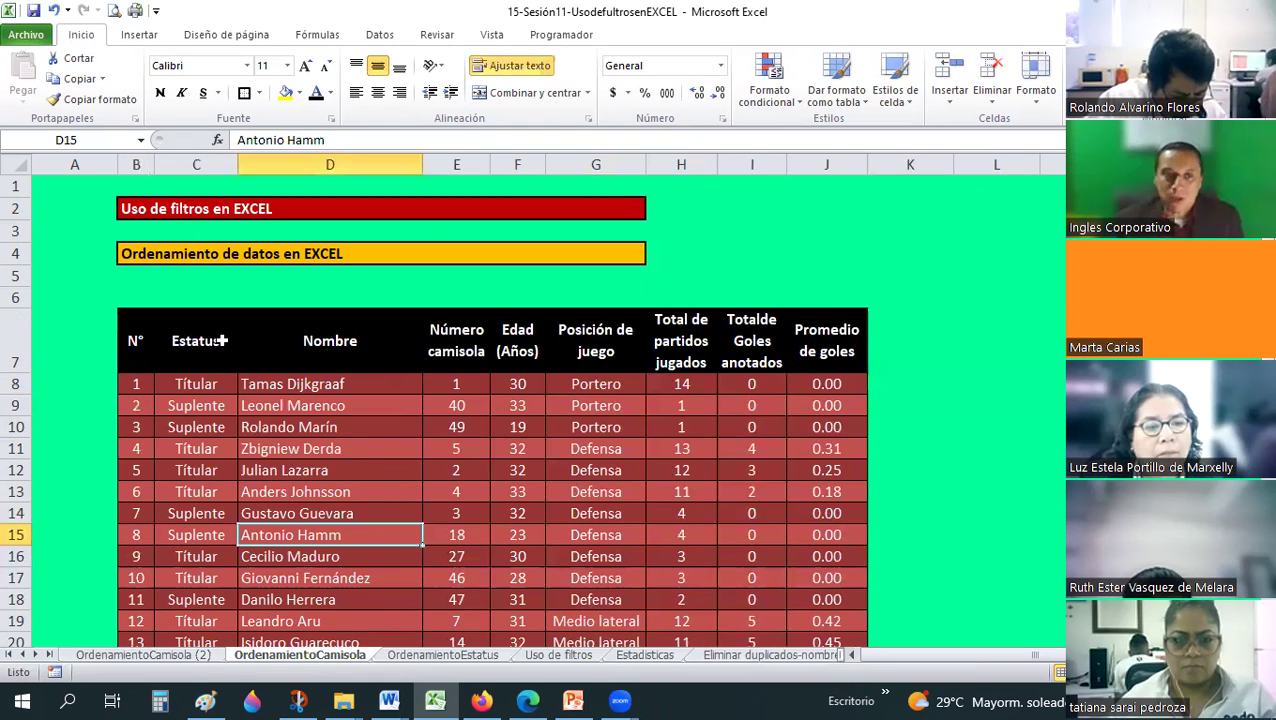
{"action": "mouse_move", "coordinate": [215, 340]}
{"action": "left_mouse_down"}
{"action": "mouse_move", "coordinate": [793, 697]}
{"action": "mouse_move", "coordinate": [866, 643]}
{"action": "left_mouse_up"}
{"action": "key", "text": "Return"}
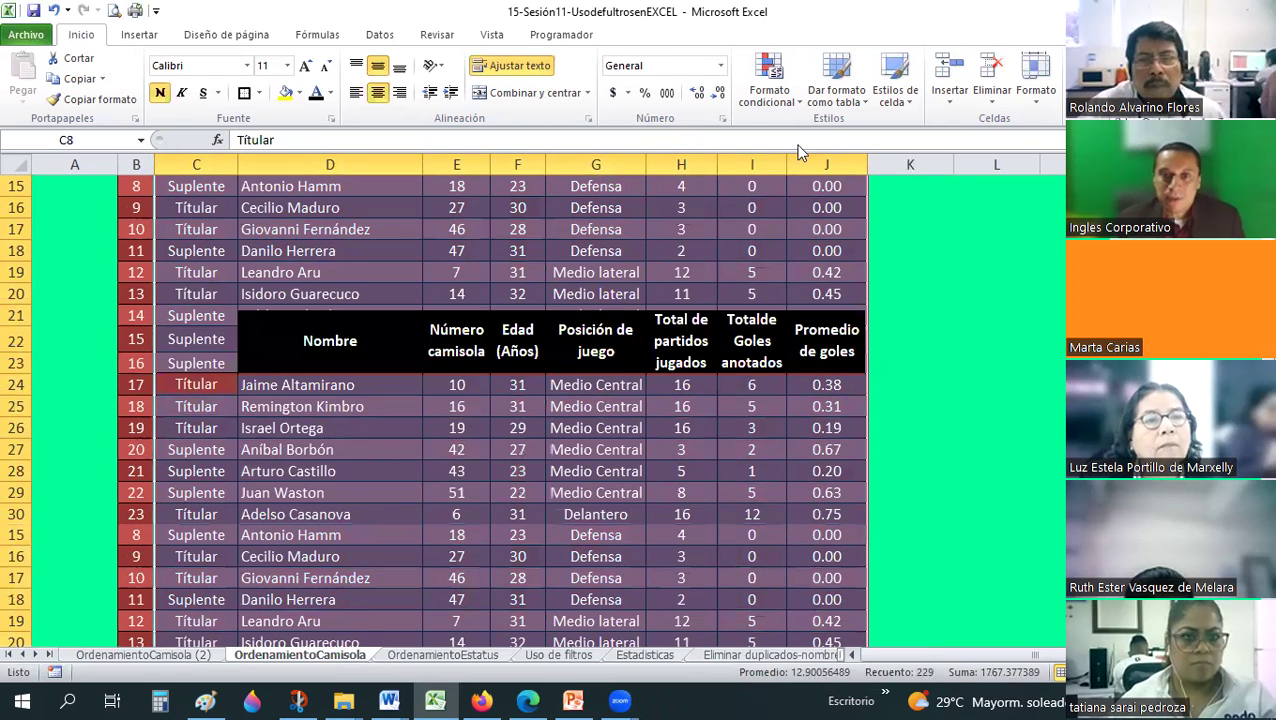
{"action": "key", "text": "alt+d"}
{"action": "key", "text": "s"}
{"action": "left_click", "coordinate": [718, 95]}
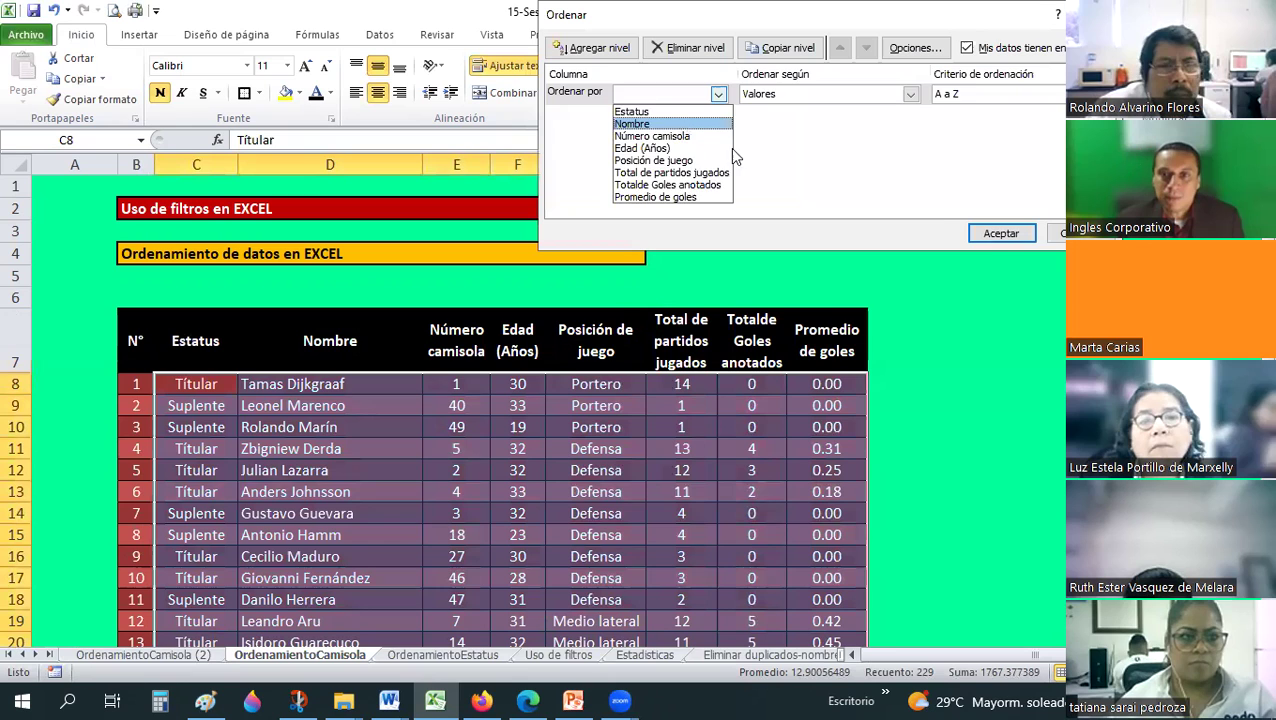
Sort the OrdenamientoCamisola table by Número camisola, smallest to largest, then check the jersey 6 cell.
{"action": "left_click", "coordinate": [672, 136]}
{"action": "left_click", "coordinate": [1000, 234]}
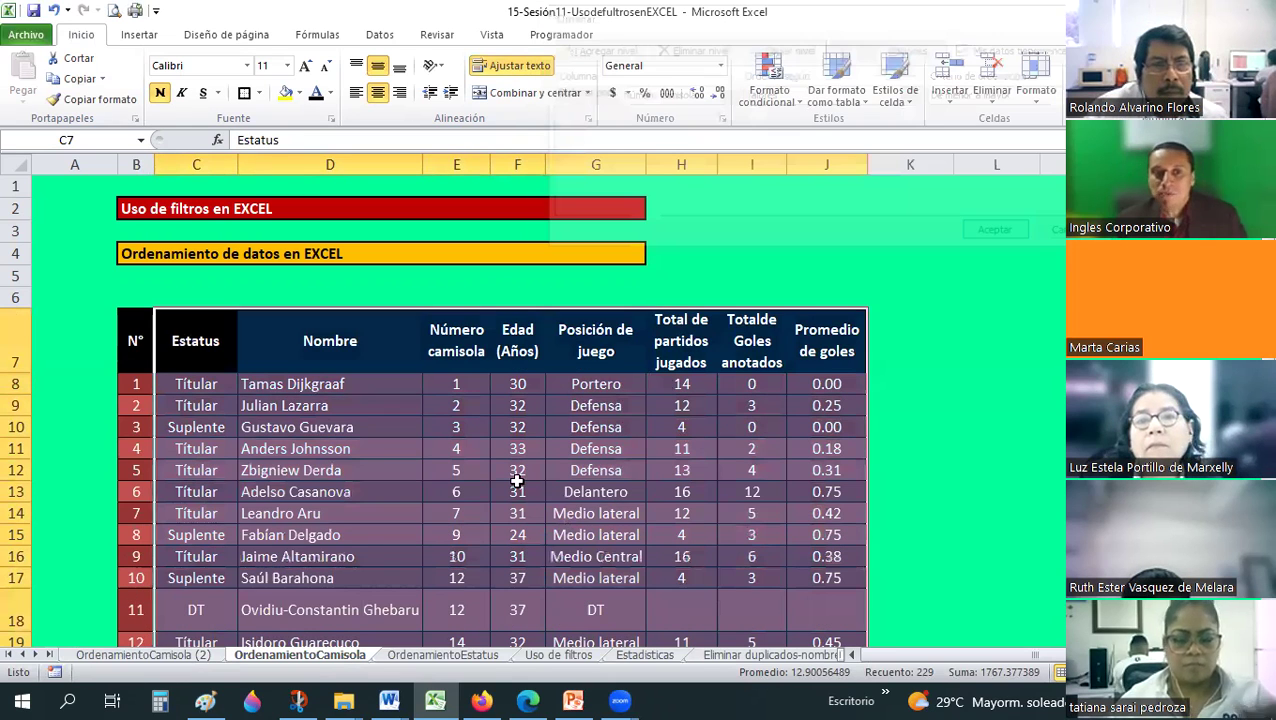
{"action": "scroll", "coordinate": [518, 484], "scroll_direction": "down", "scroll_amount": 1}
{"action": "left_click", "coordinate": [517, 483]}
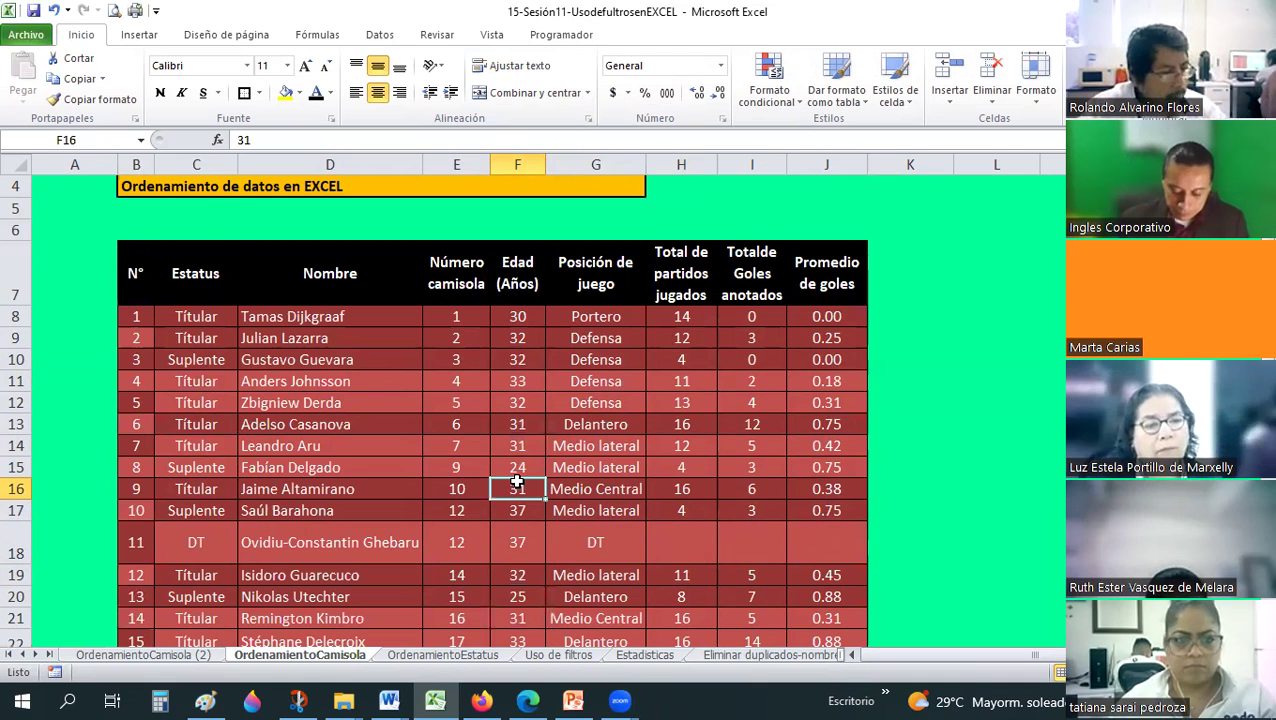
{"action": "left_click", "coordinate": [426, 420]}
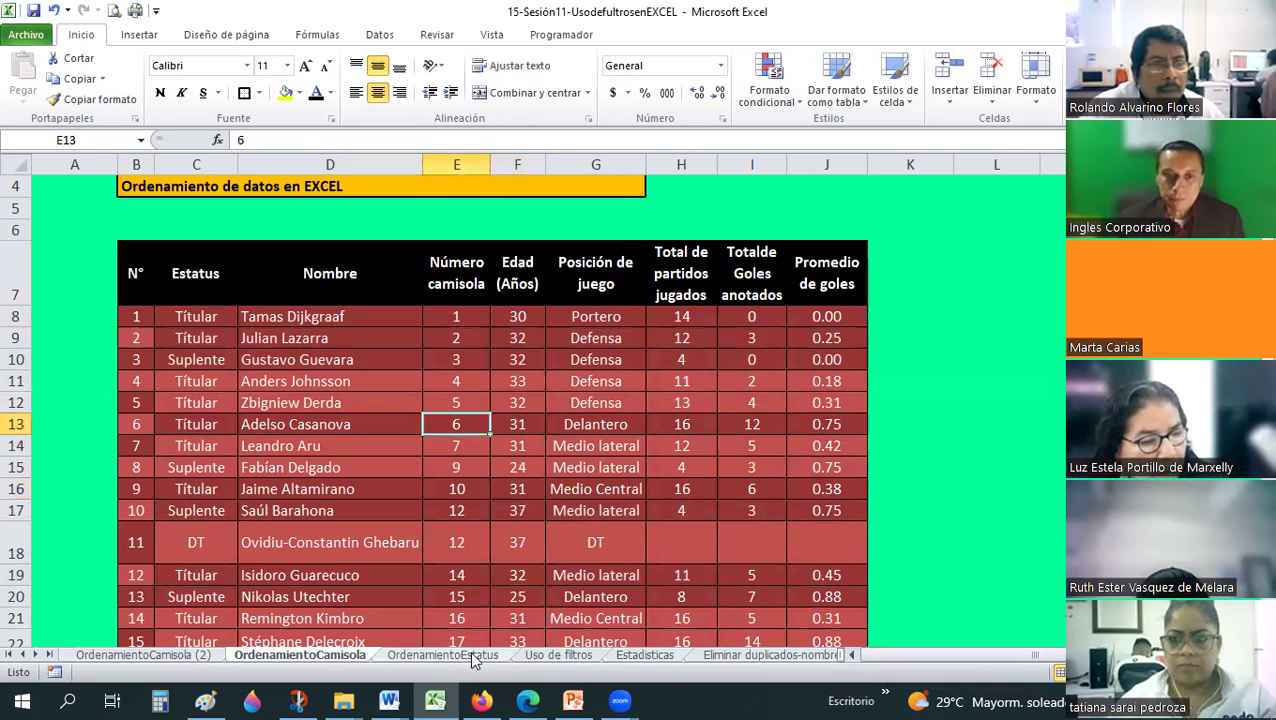
Compare the sorted OrdenamientoEstatus and OrdenamientoCamisola sheets, then move to the Uso de filtros sheet.
{"action": "left_click", "coordinate": [473, 656]}
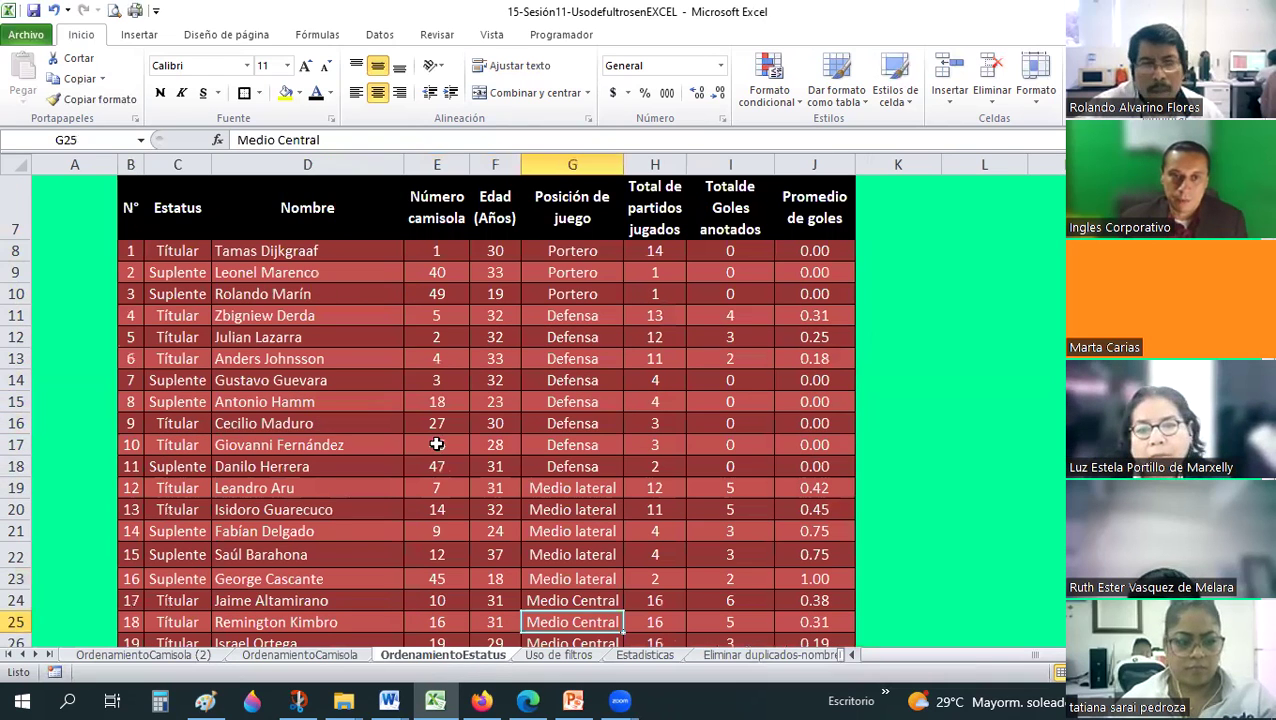
{"action": "left_click", "coordinate": [437, 444]}
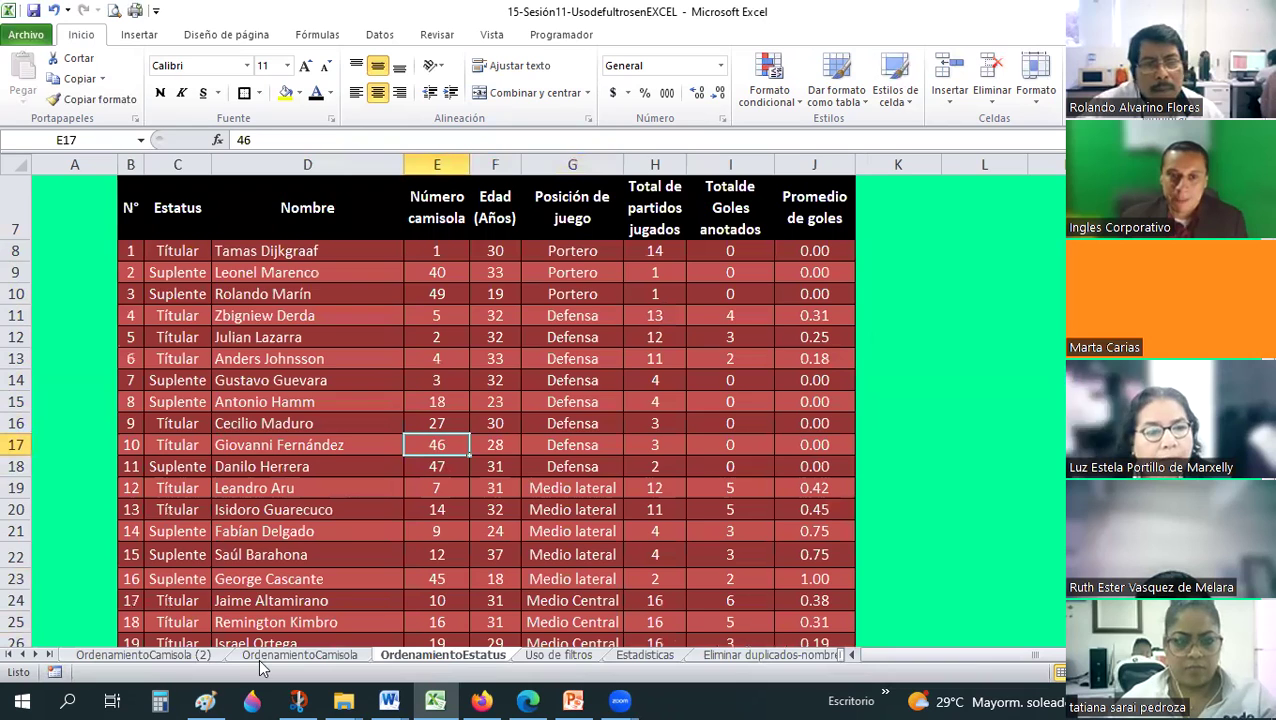
{"action": "left_click", "coordinate": [340, 656]}
{"action": "left_click", "coordinate": [393, 657]}
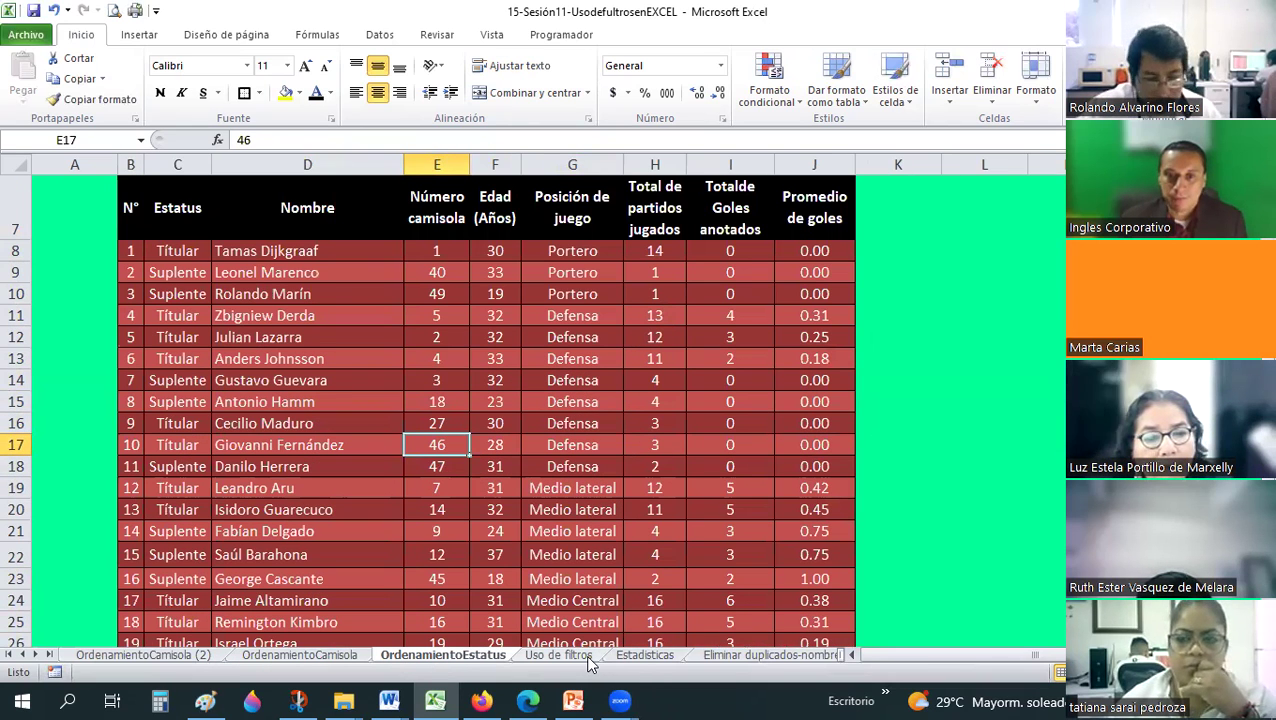
{"action": "key", "text": "ctrl+Page_Down"}
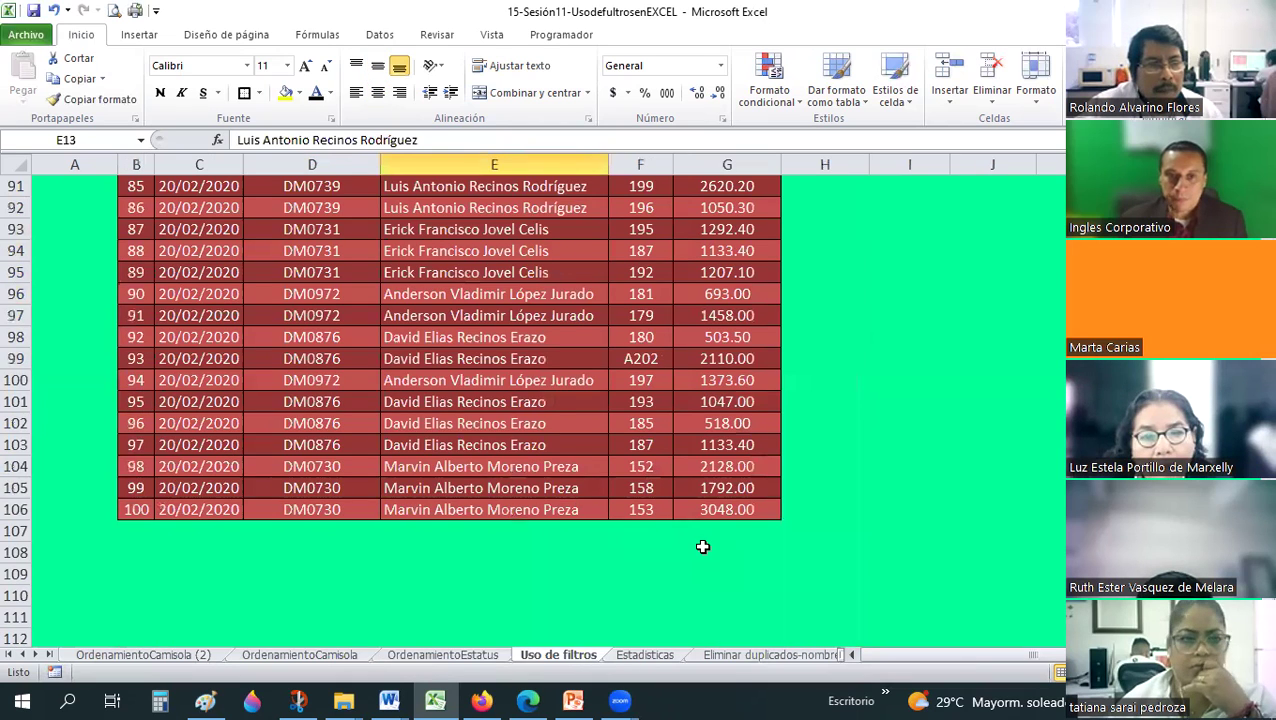
{"action": "scroll", "coordinate": [703, 548], "scroll_direction": "up", "scroll_amount": 4}
{"action": "scroll", "coordinate": [710, 530], "scroll_direction": "up", "scroll_amount": 20}
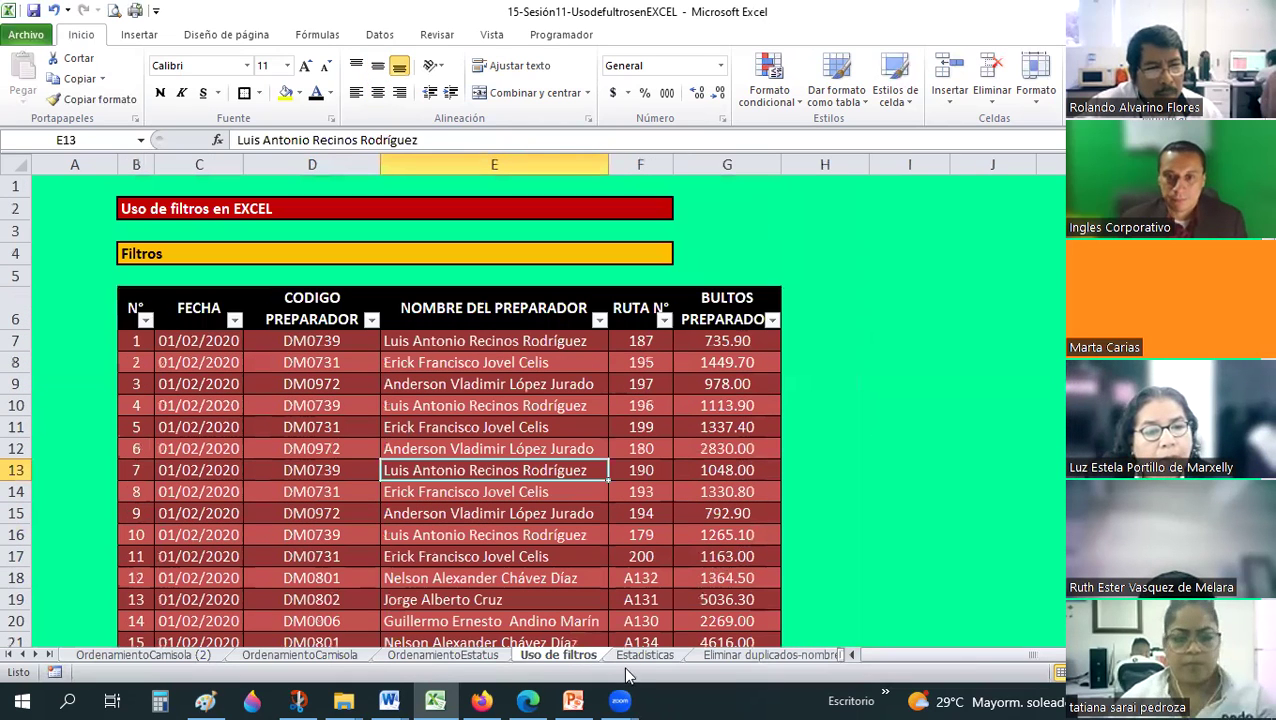
{"action": "left_click_drag", "start_coordinate": [956, 653], "coordinate": [1040, 653]}
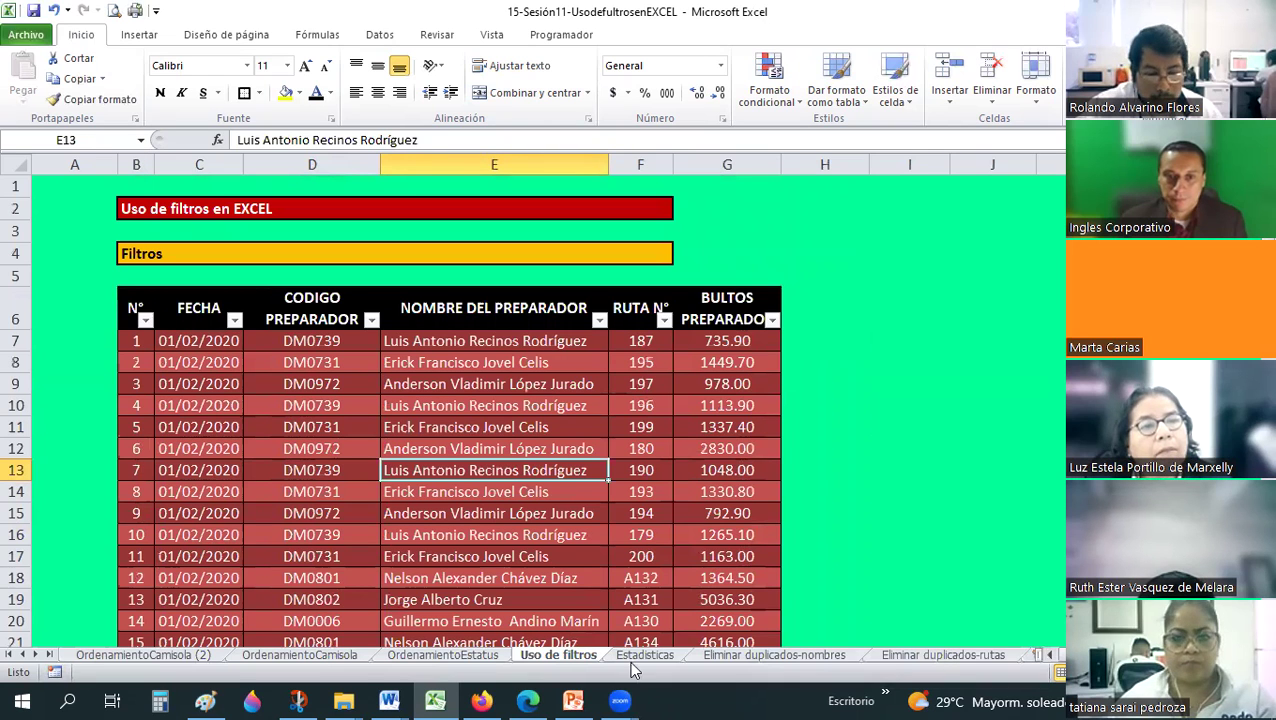
{"action": "left_click", "coordinate": [338, 657]}
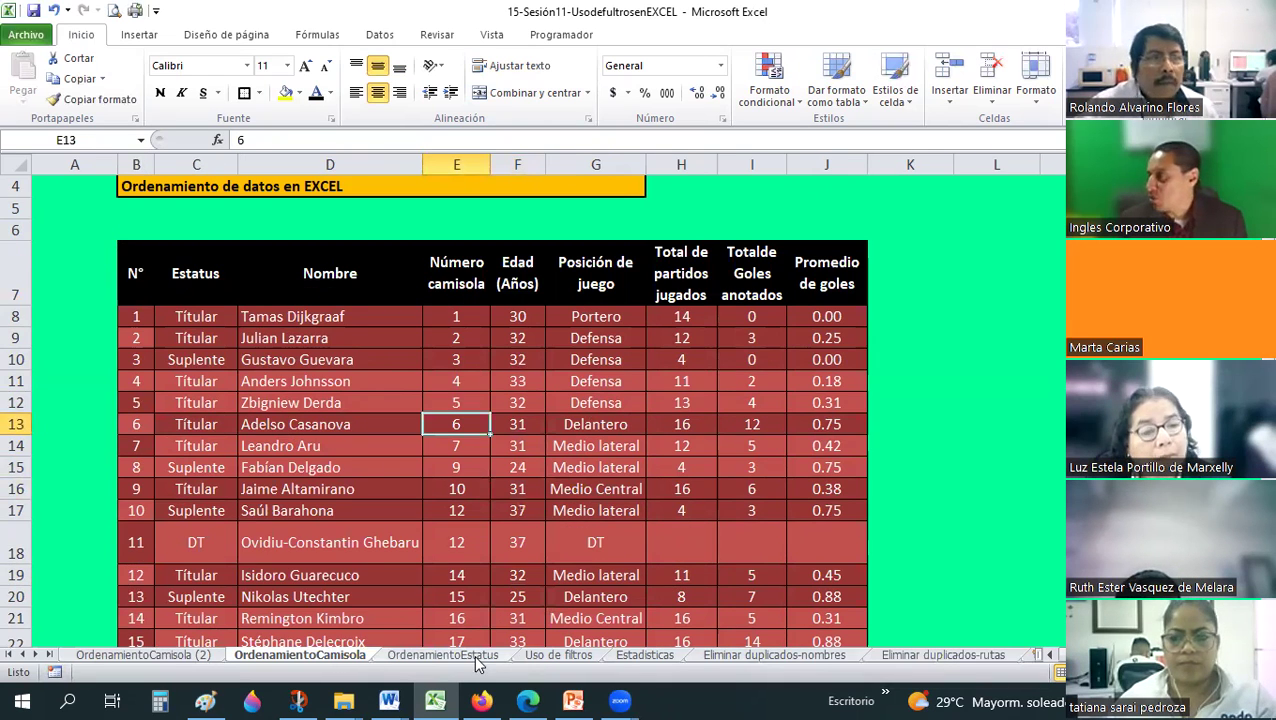
{"action": "left_click", "coordinate": [479, 657]}
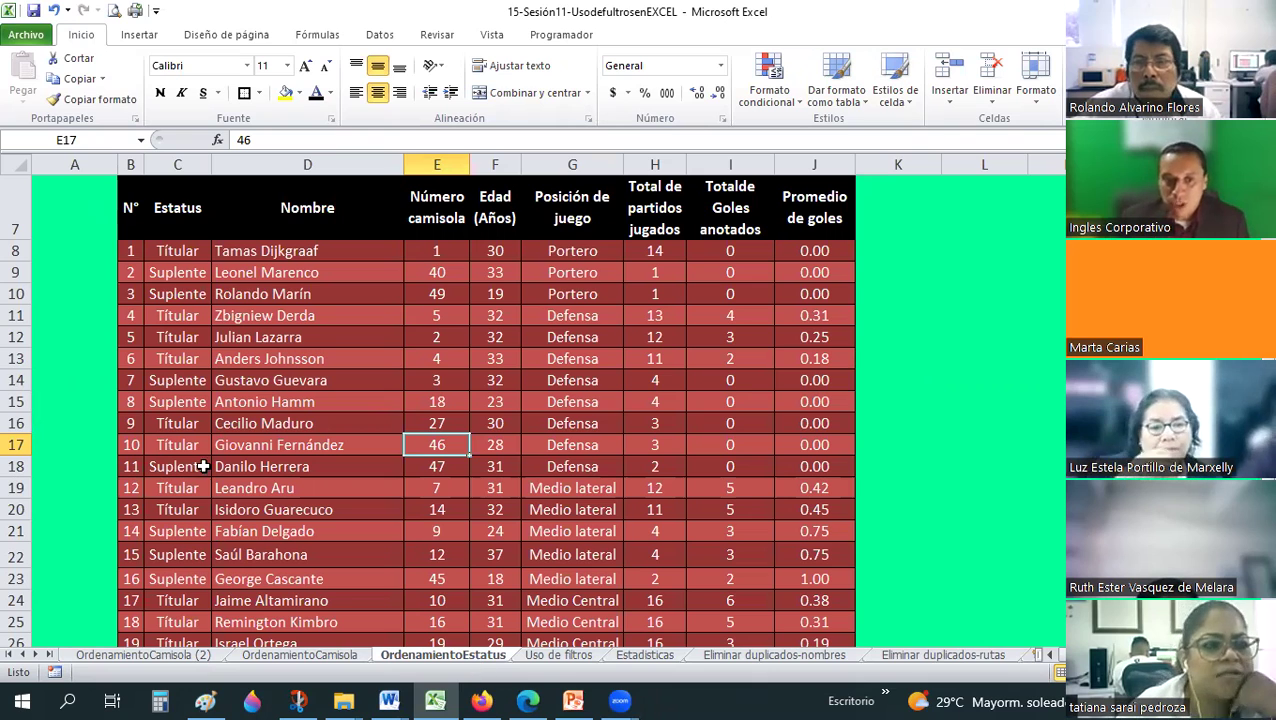
{"action": "left_click", "coordinate": [548, 576]}
{"action": "left_click", "coordinate": [576, 658]}
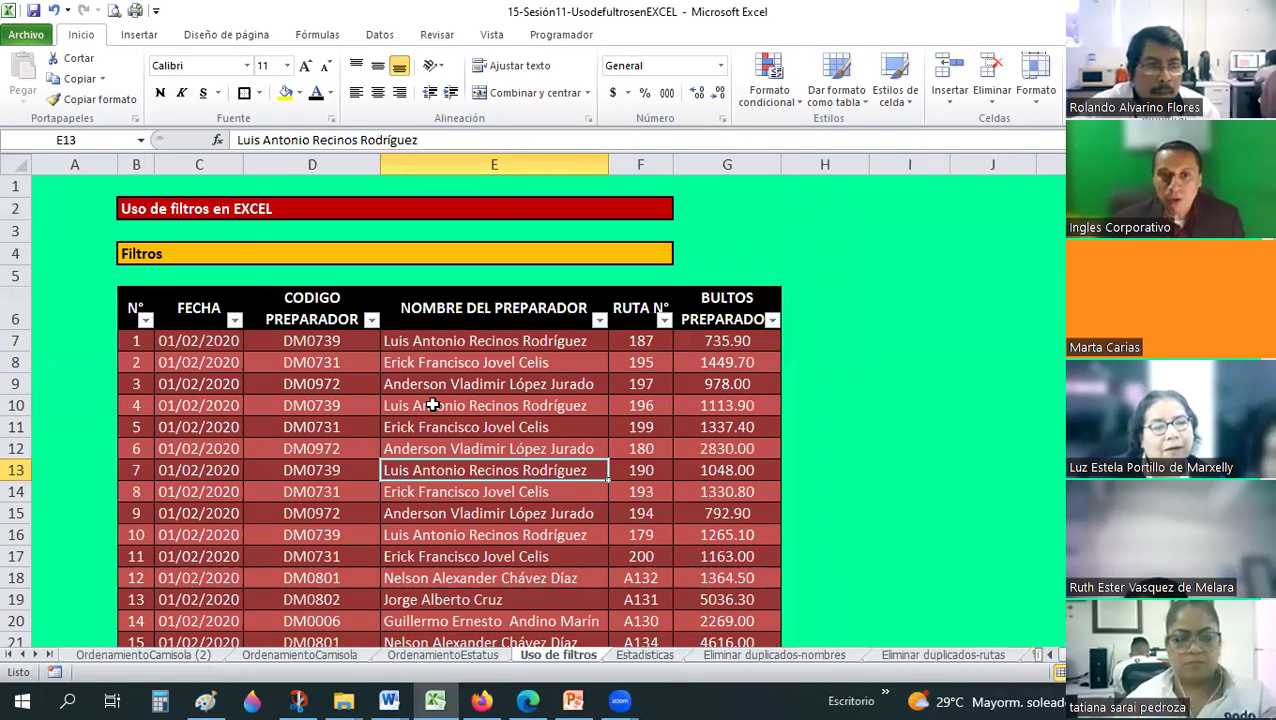
Scroll through the Uso de filtros table and narrow column D slightly.
{"action": "scroll", "coordinate": [432, 405], "scroll_direction": "down", "scroll_amount": 1}
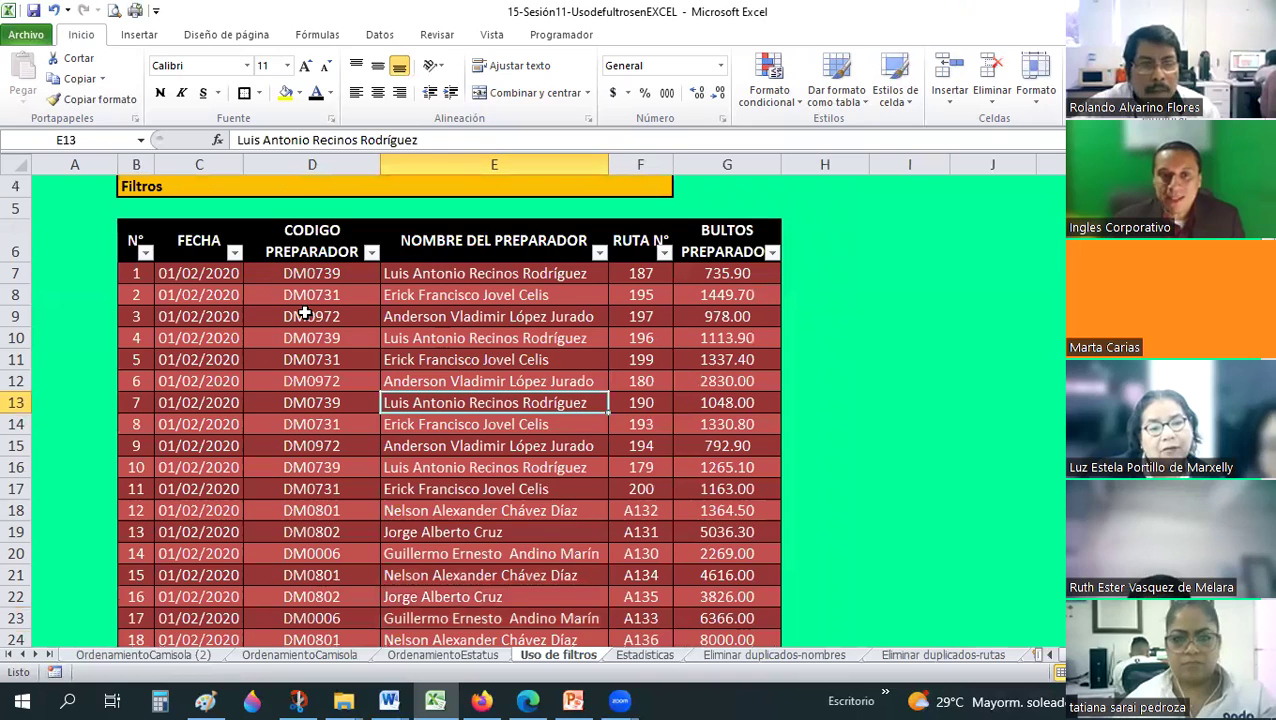
{"action": "scroll", "coordinate": [305, 314], "scroll_direction": "down", "scroll_amount": 20}
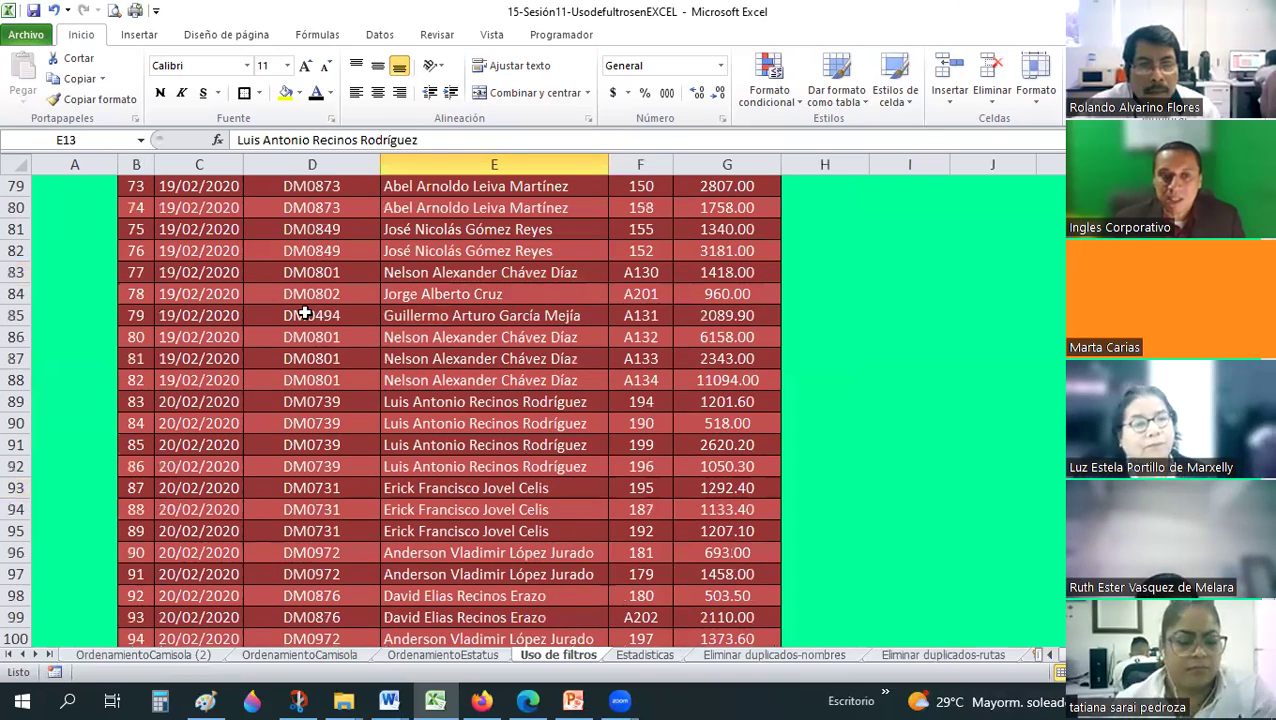
{"action": "scroll", "coordinate": [305, 314], "scroll_direction": "up", "scroll_amount": 11}
{"action": "scroll", "coordinate": [300, 314], "scroll_direction": "up", "scroll_amount": 11}
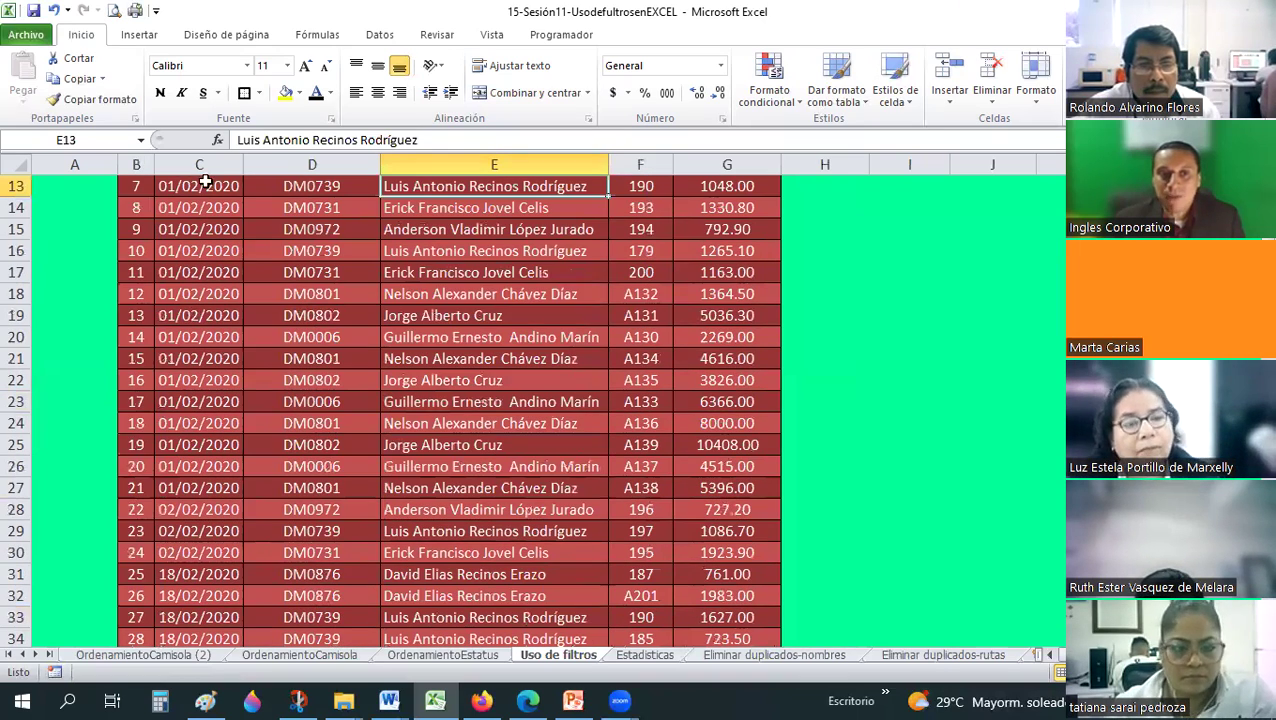
{"action": "scroll", "coordinate": [204, 181], "scroll_direction": "up", "scroll_amount": 4}
{"action": "left_click", "coordinate": [199, 164]}
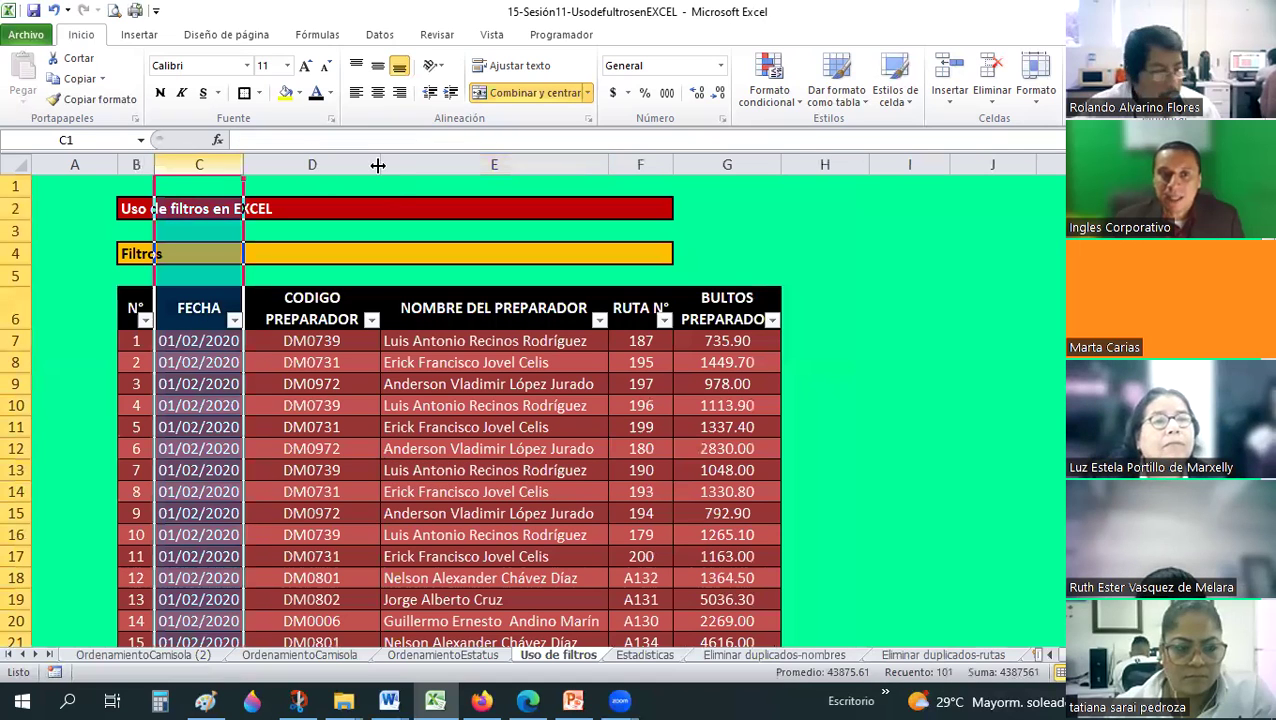
{"action": "left_click_drag", "start_coordinate": [378, 165], "coordinate": [374, 165]}
Check the preparer code, routes 187 and 195 and bultos 735.90, then go to Estadísticas.
{"action": "left_click", "coordinate": [288, 340]}
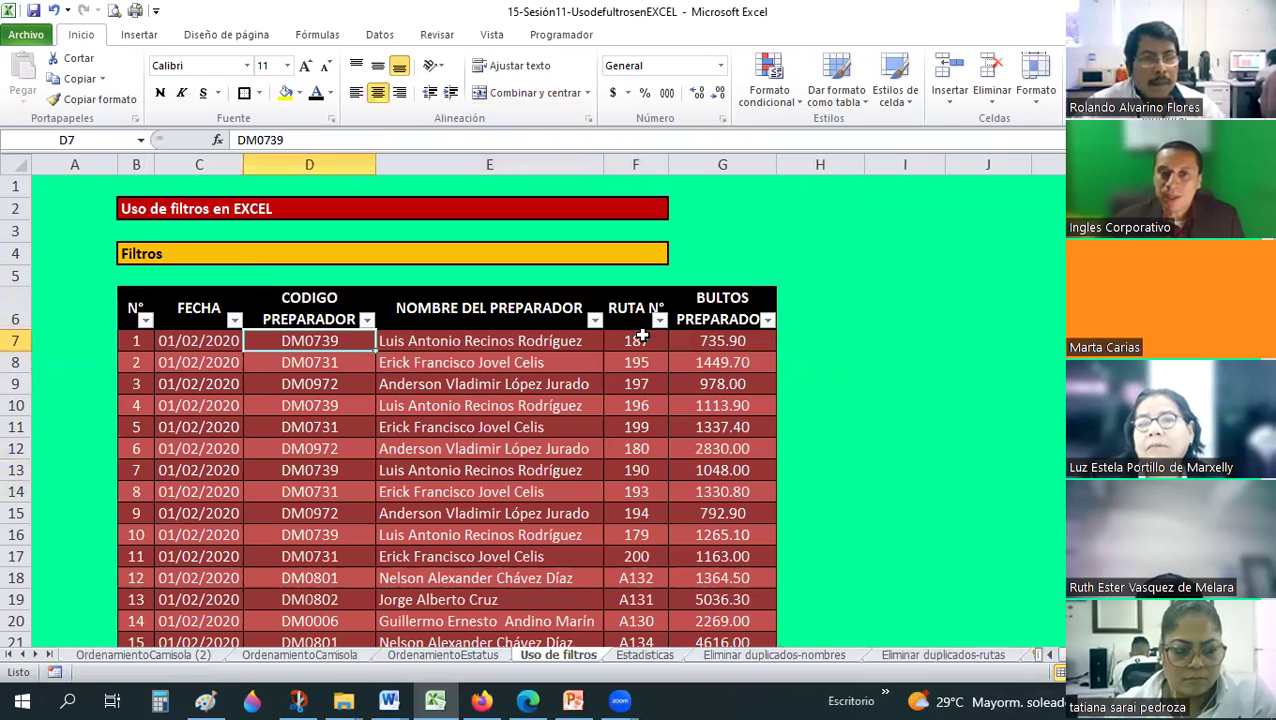
{"action": "left_click", "coordinate": [498, 362]}
{"action": "left_click", "coordinate": [641, 340]}
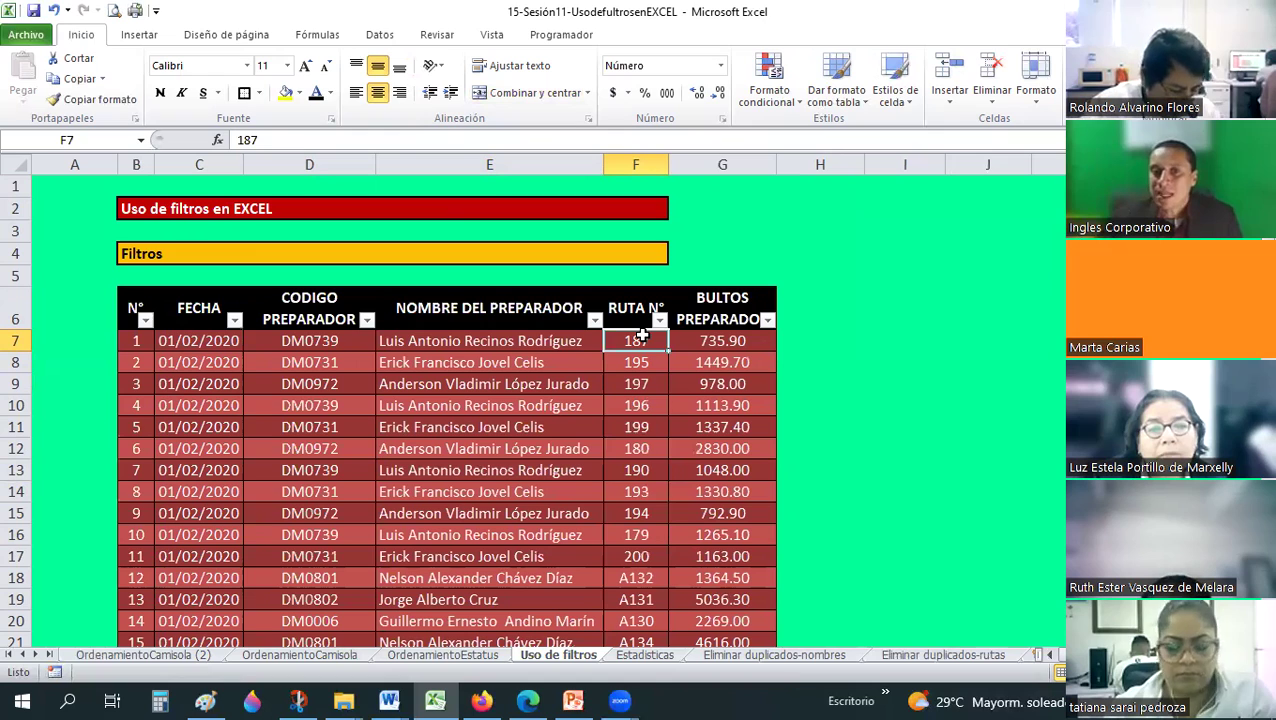
{"action": "left_click", "coordinate": [728, 342]}
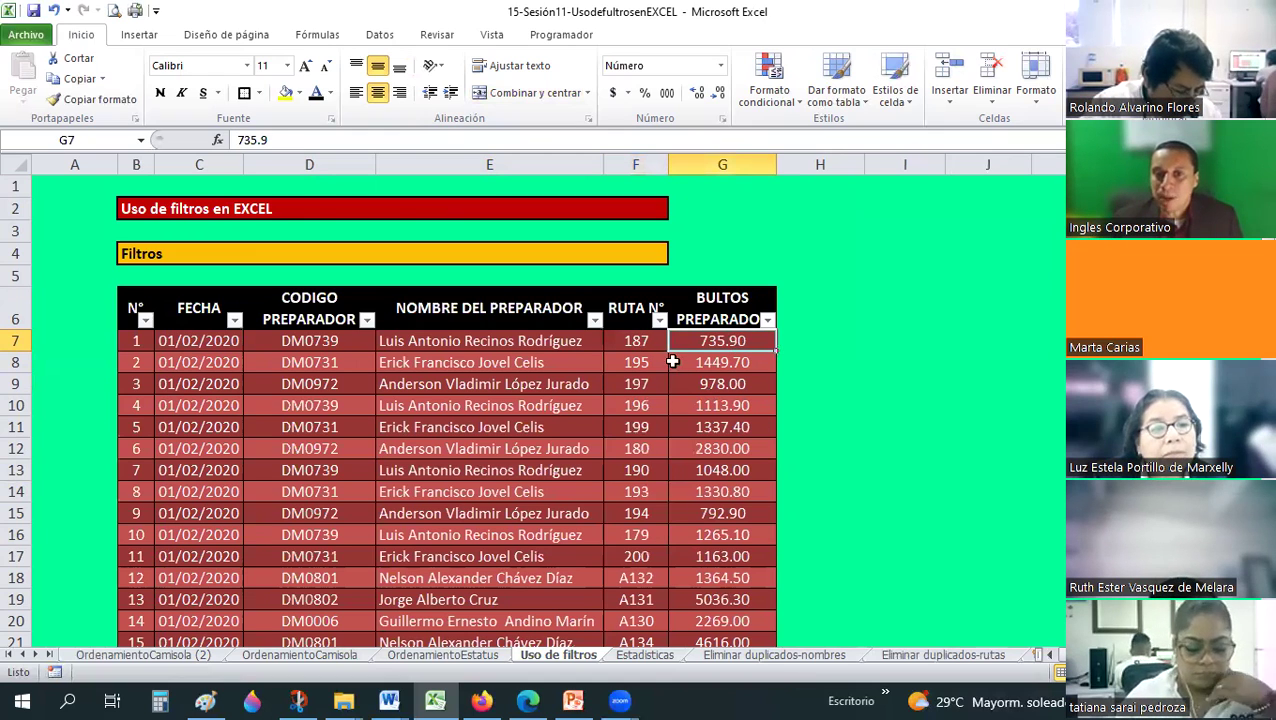
{"action": "left_click", "coordinate": [637, 362]}
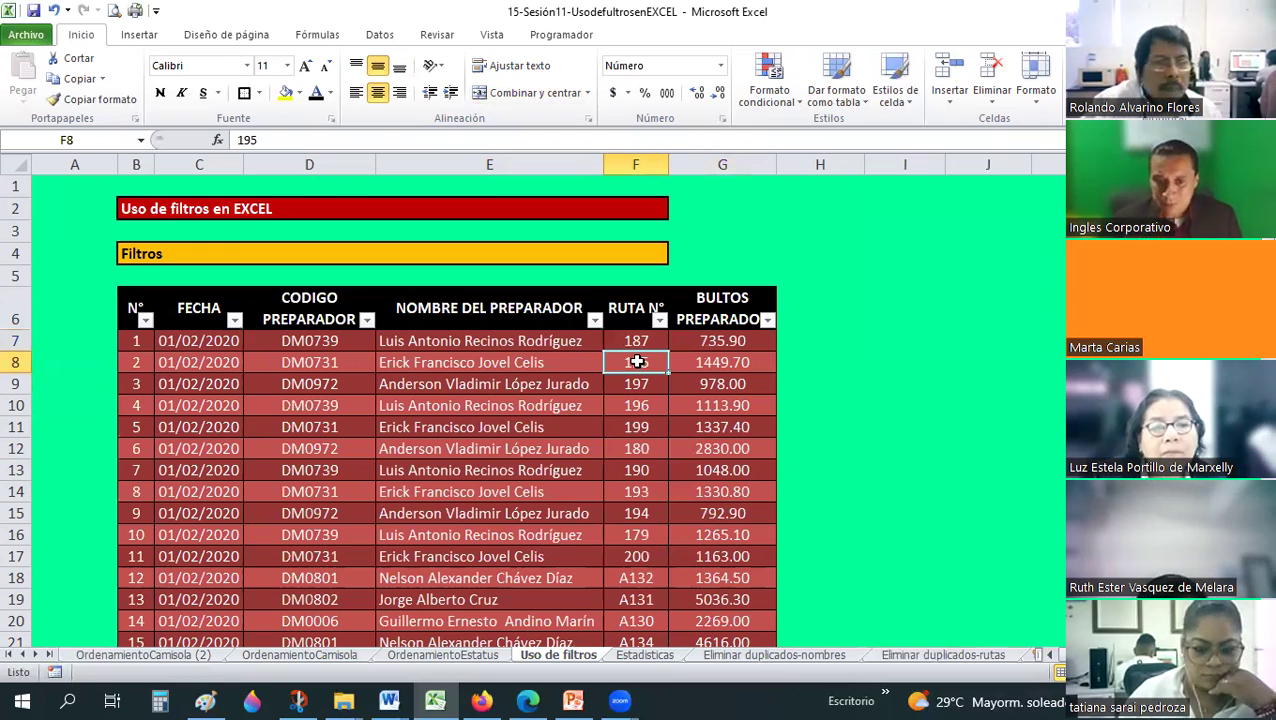
{"action": "left_click", "coordinate": [645, 655]}
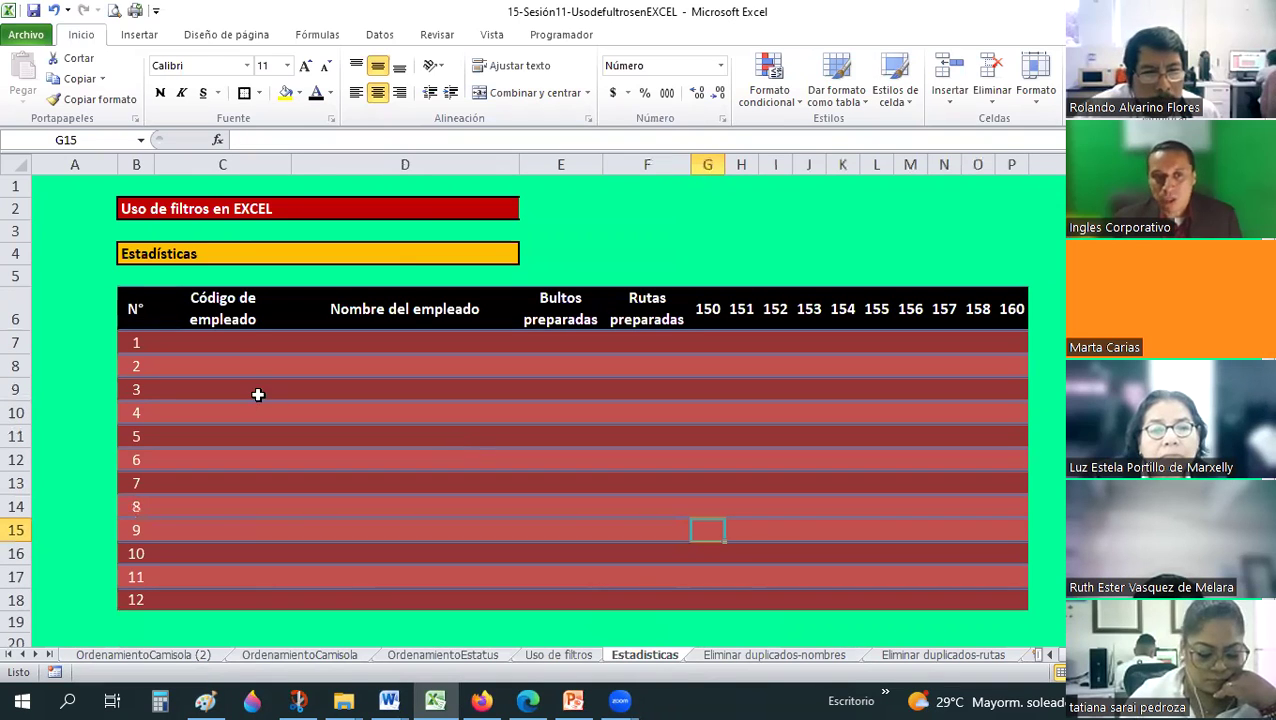
Select the employee code cells C7:C18 on Estadísticas, then cell E7.
{"action": "left_click_drag", "start_coordinate": [226, 340], "coordinate": [205, 590]}
{"action": "mouse_move", "coordinate": [309, 514]}
{"action": "left_mouse_down"}
{"action": "mouse_move", "coordinate": [436, 329]}
{"action": "mouse_move", "coordinate": [411, 598]}
{"action": "left_mouse_up"}
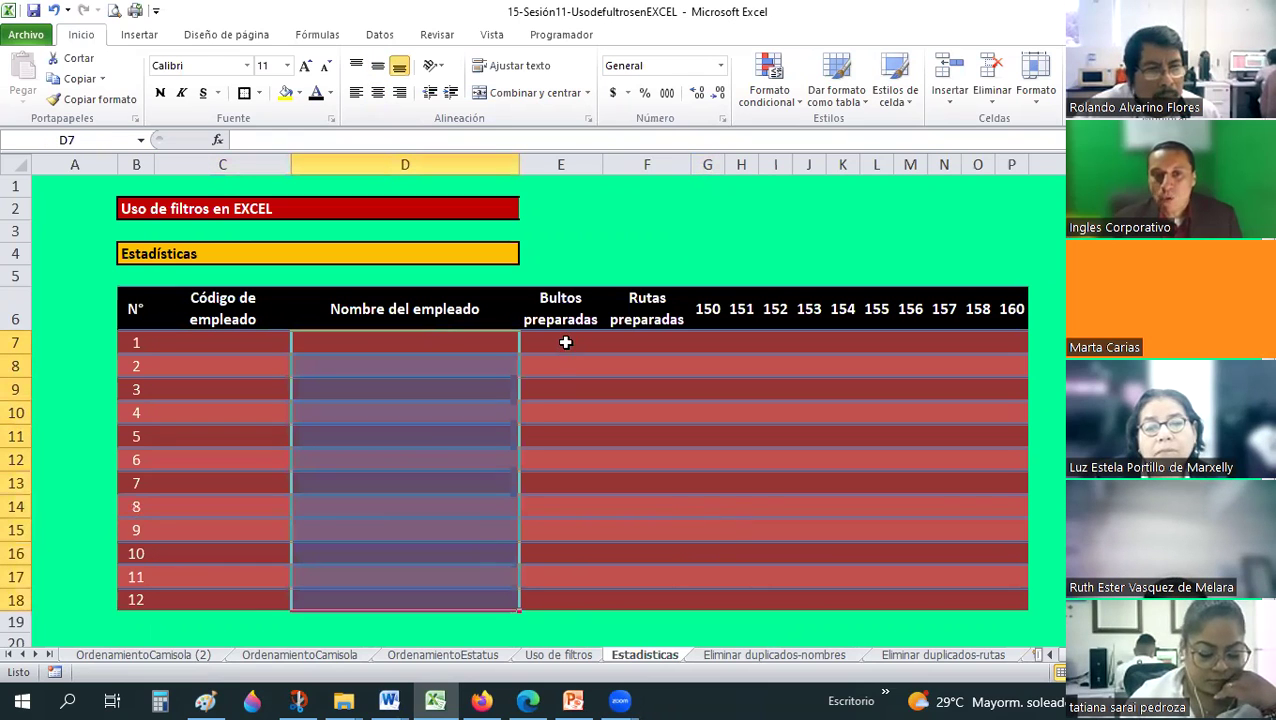
{"action": "left_click", "coordinate": [565, 342]}
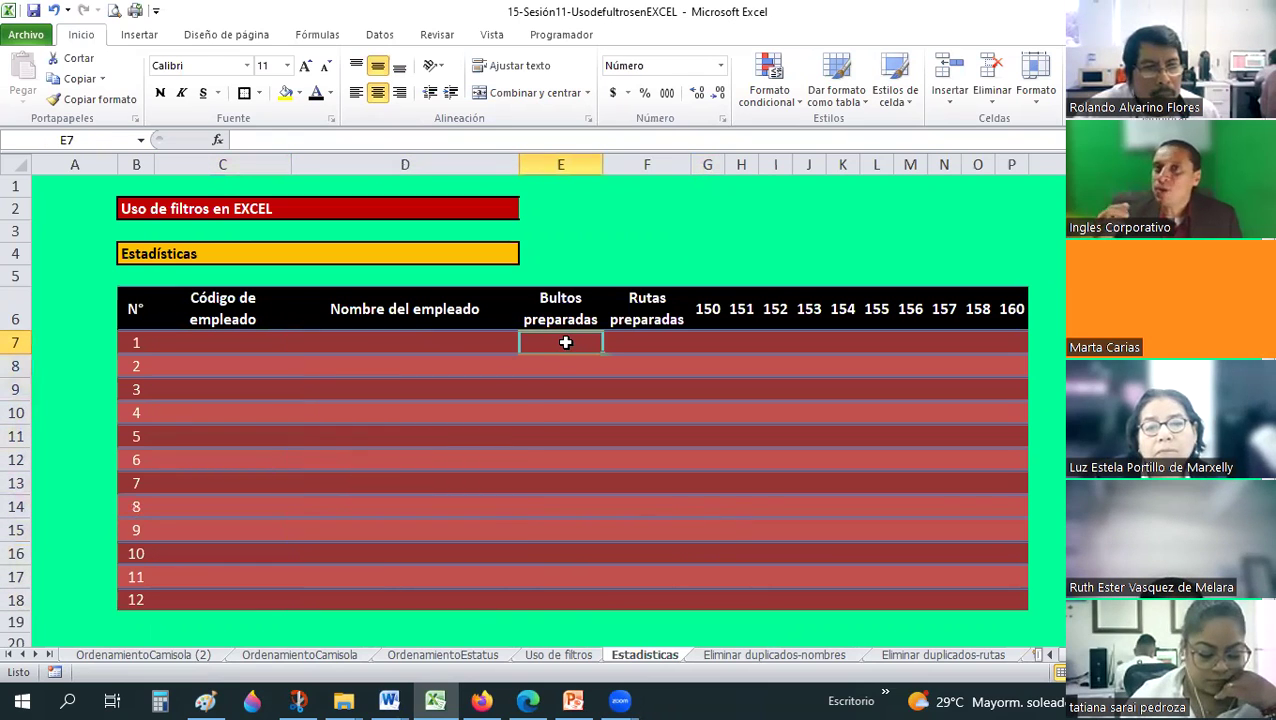
Go through OrdenamientoEstatus to Uso de filtros and scroll its 100 preparer records.
{"action": "left_click", "coordinate": [436, 656]}
{"action": "scroll", "coordinate": [484, 663], "scroll_direction": "down", "scroll_amount": 6}
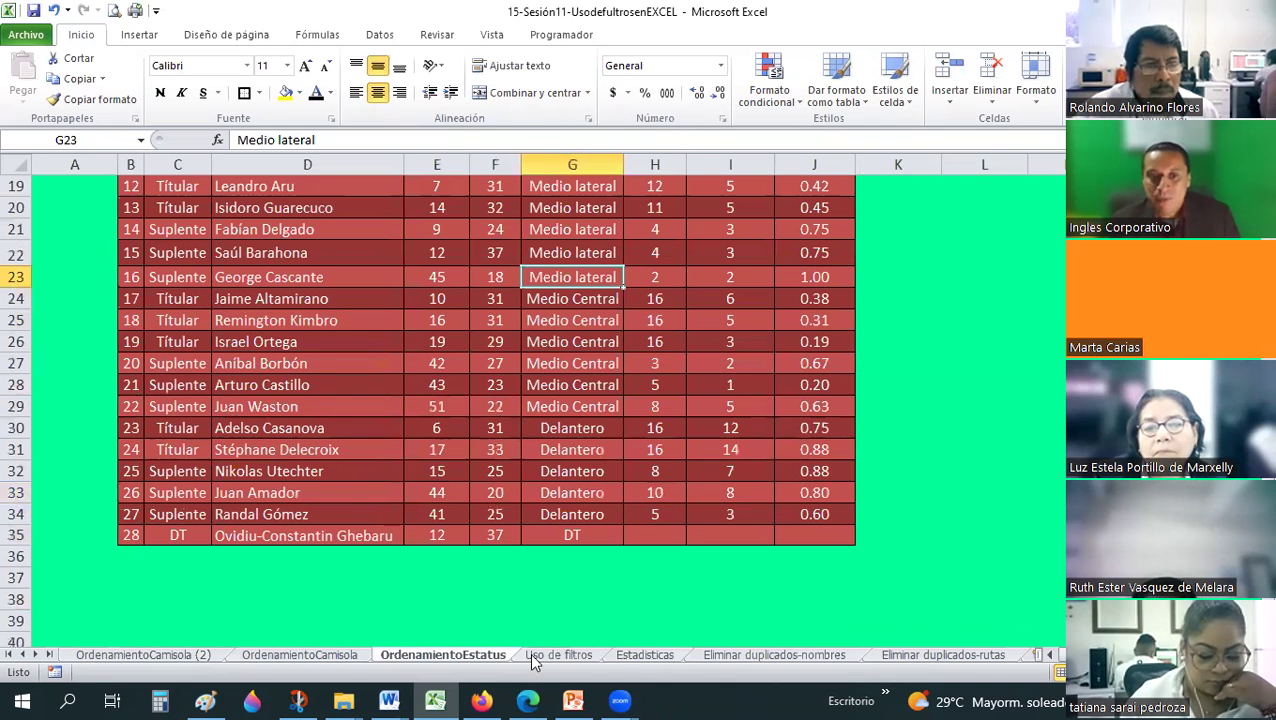
{"action": "left_click", "coordinate": [533, 658]}
{"action": "scroll", "coordinate": [305, 425], "scroll_direction": "down", "scroll_amount": 15}
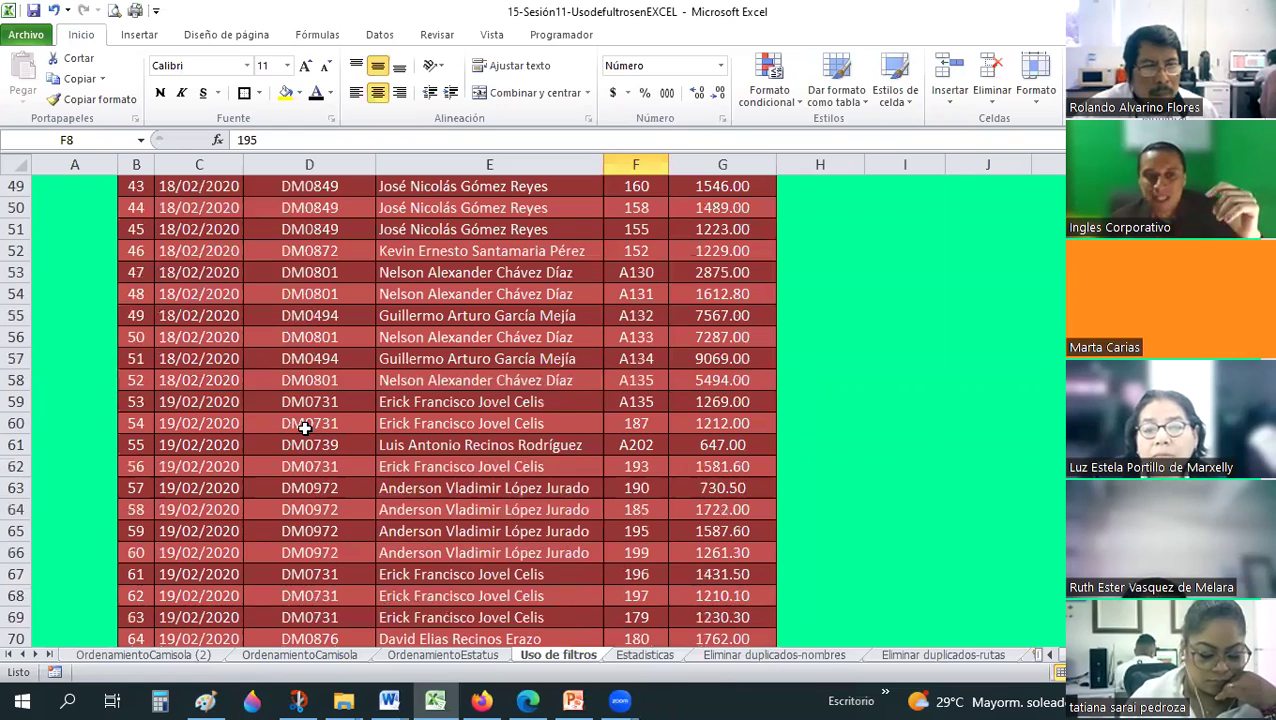
{"action": "scroll", "coordinate": [305, 425], "scroll_direction": "down", "scroll_amount": 9}
{"action": "scroll", "coordinate": [305, 425], "scroll_direction": "down", "scroll_amount": 5}
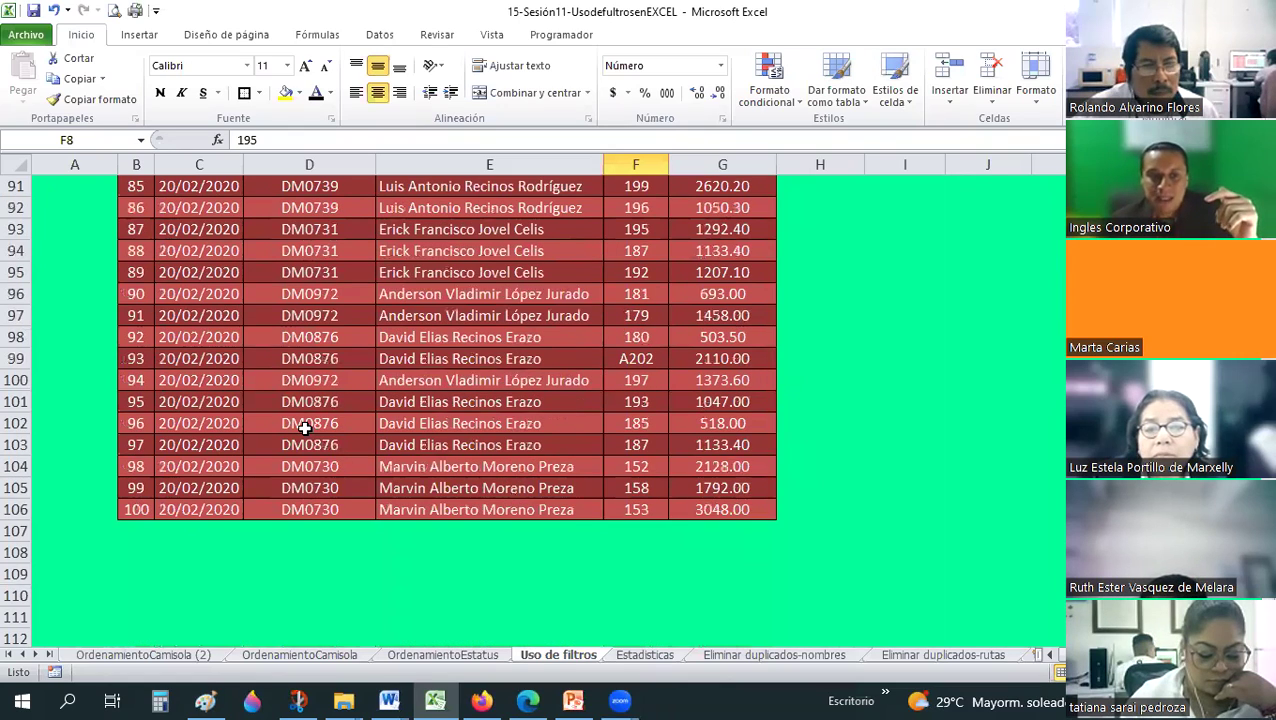
{"action": "scroll", "coordinate": [305, 427], "scroll_direction": "up", "scroll_amount": 20}
{"action": "scroll", "coordinate": [305, 427], "scroll_direction": "down", "scroll_amount": 4}
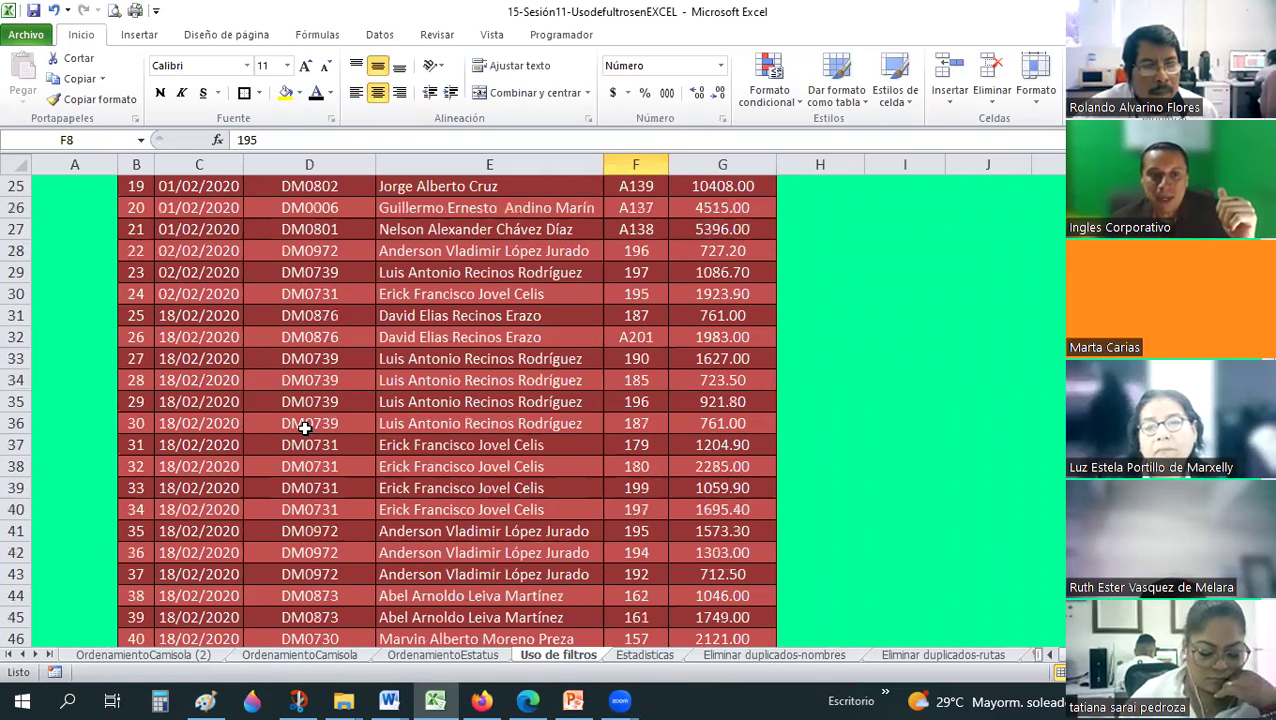
{"action": "scroll", "coordinate": [305, 427], "scroll_direction": "down", "scroll_amount": 7}
{"action": "scroll", "coordinate": [305, 427], "scroll_direction": "down", "scroll_amount": 14}
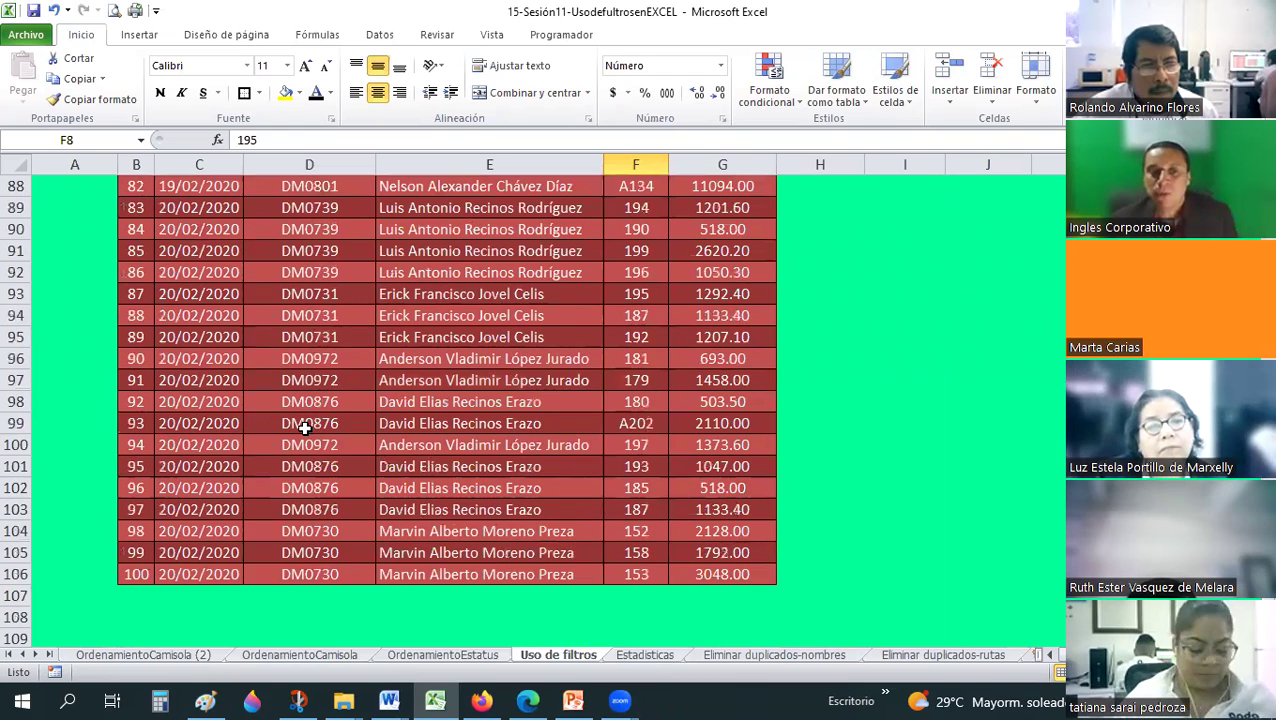
{"action": "scroll", "coordinate": [305, 427], "scroll_direction": "up", "scroll_amount": 20}
{"action": "scroll", "coordinate": [632, 582], "scroll_direction": "up", "scroll_amount": 7}
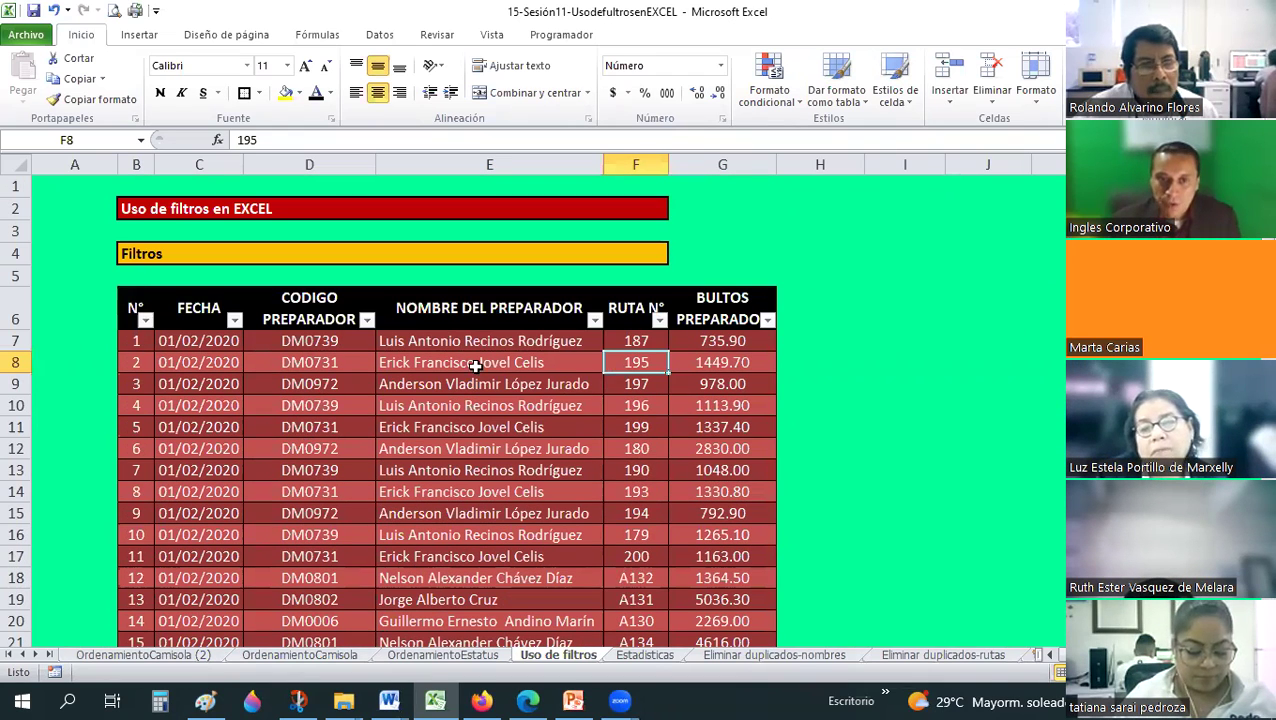
Filter NOMBRE DEL PREPARADOR to a single preparer, leaving 14 of 100 records.
{"action": "left_click", "coordinate": [594, 321]}
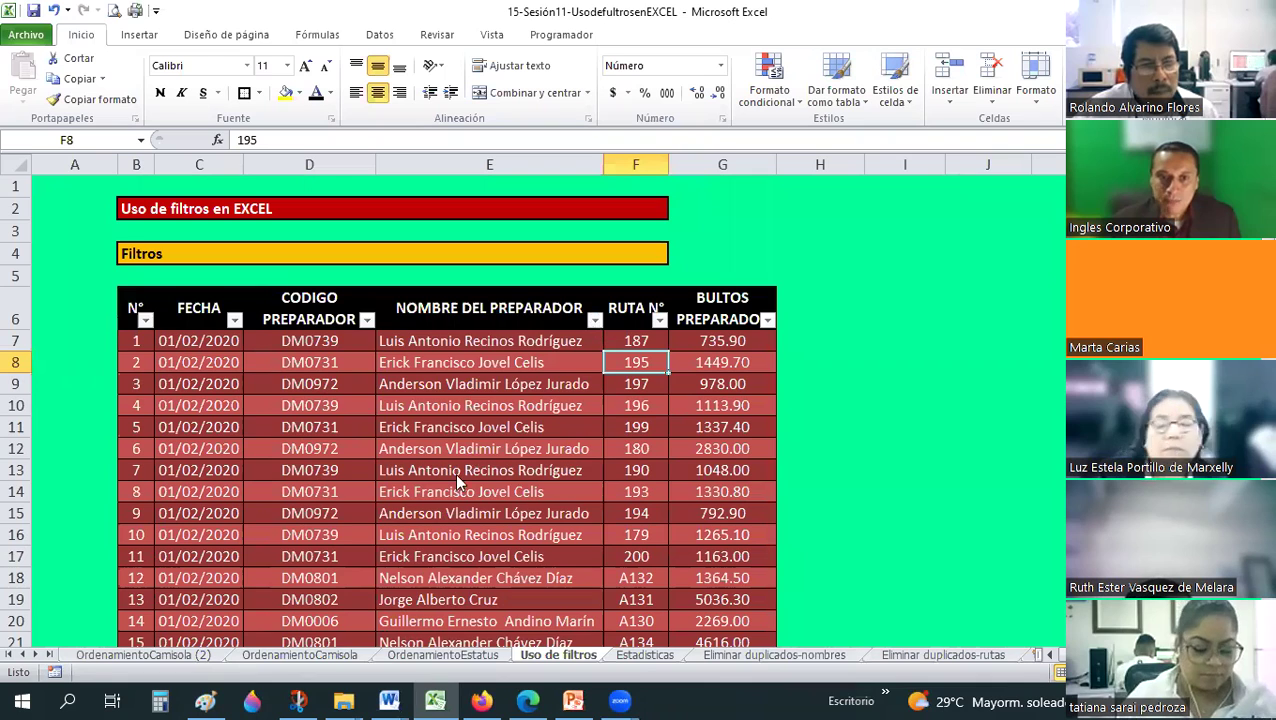
{"action": "left_click", "coordinate": [440, 478]}
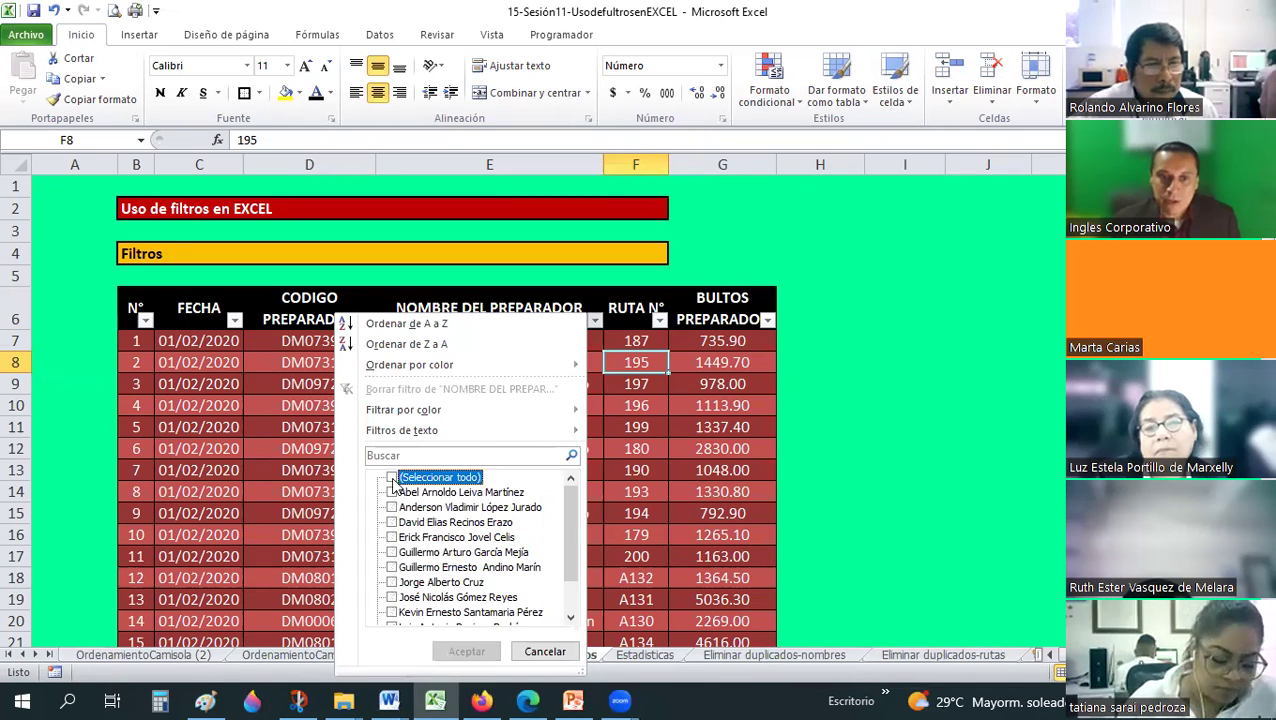
{"action": "scroll", "coordinate": [421, 498], "scroll_direction": "down", "scroll_amount": 1}
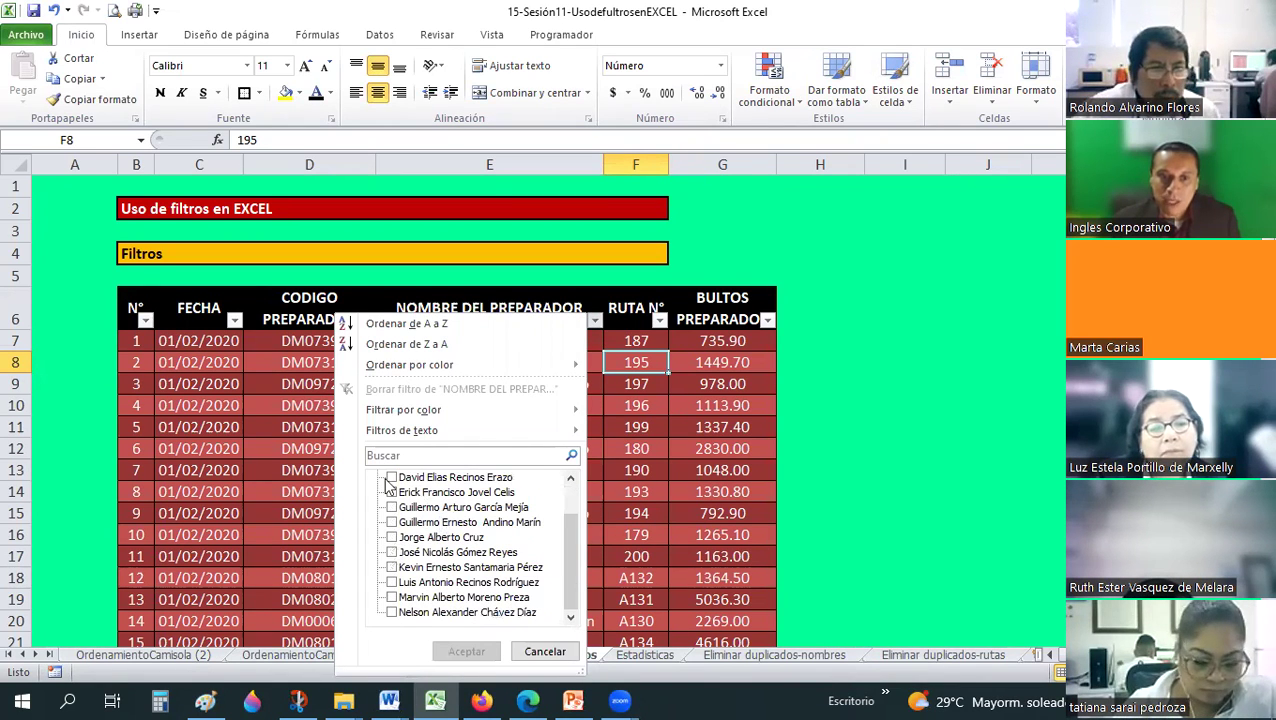
{"action": "scroll", "coordinate": [390, 484], "scroll_direction": "up", "scroll_amount": 1}
{"action": "left_click", "coordinate": [394, 456]}
{"action": "type", "text": "LU"}
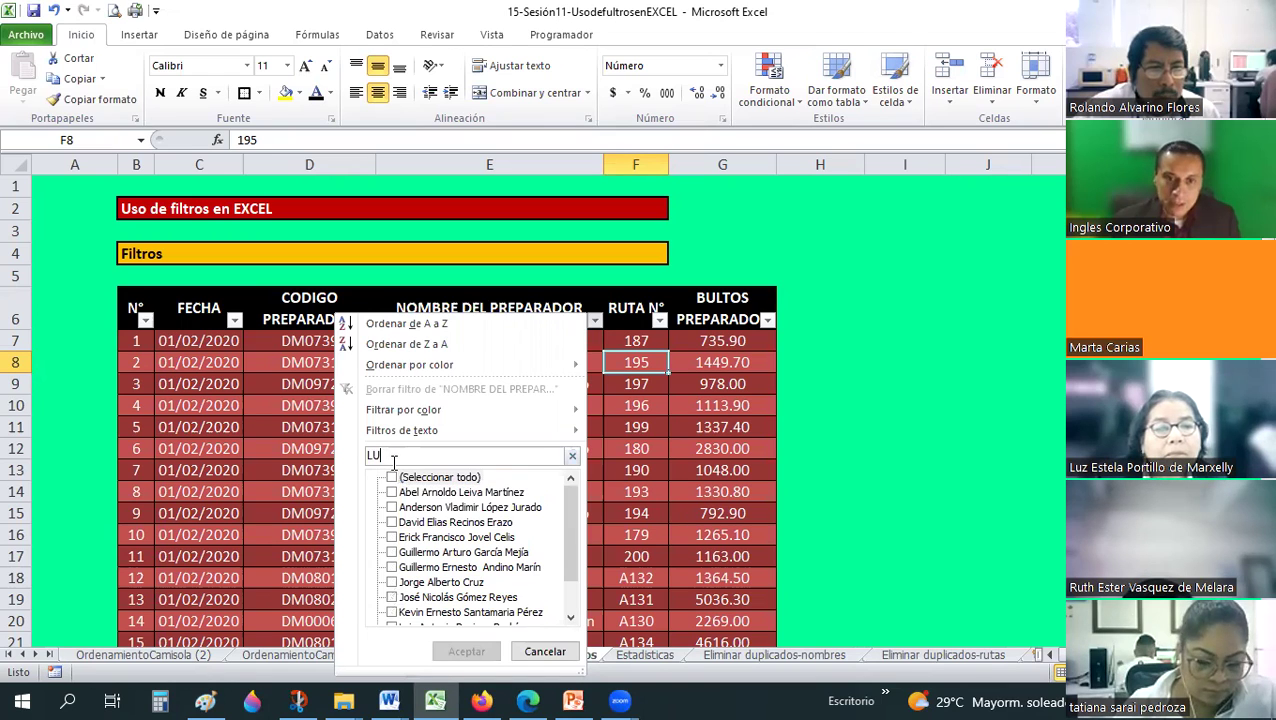
{"action": "type", "text": "I"}
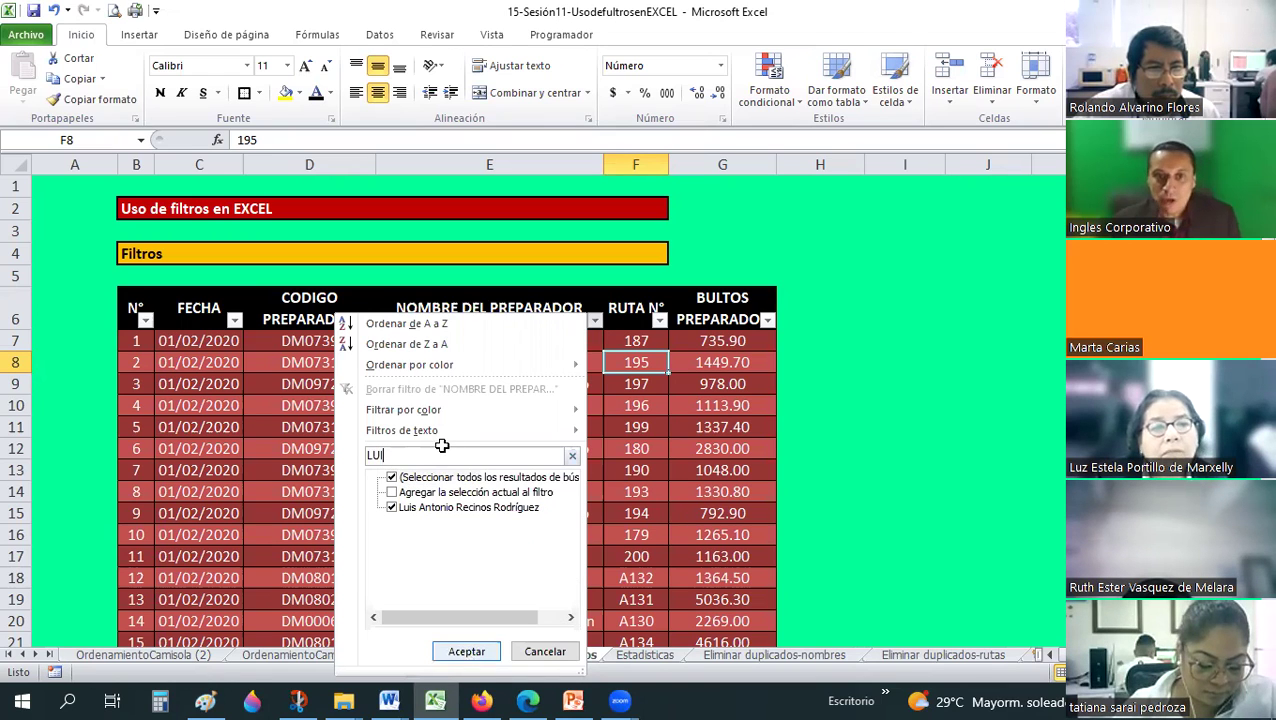
{"action": "key", "text": "Return"}
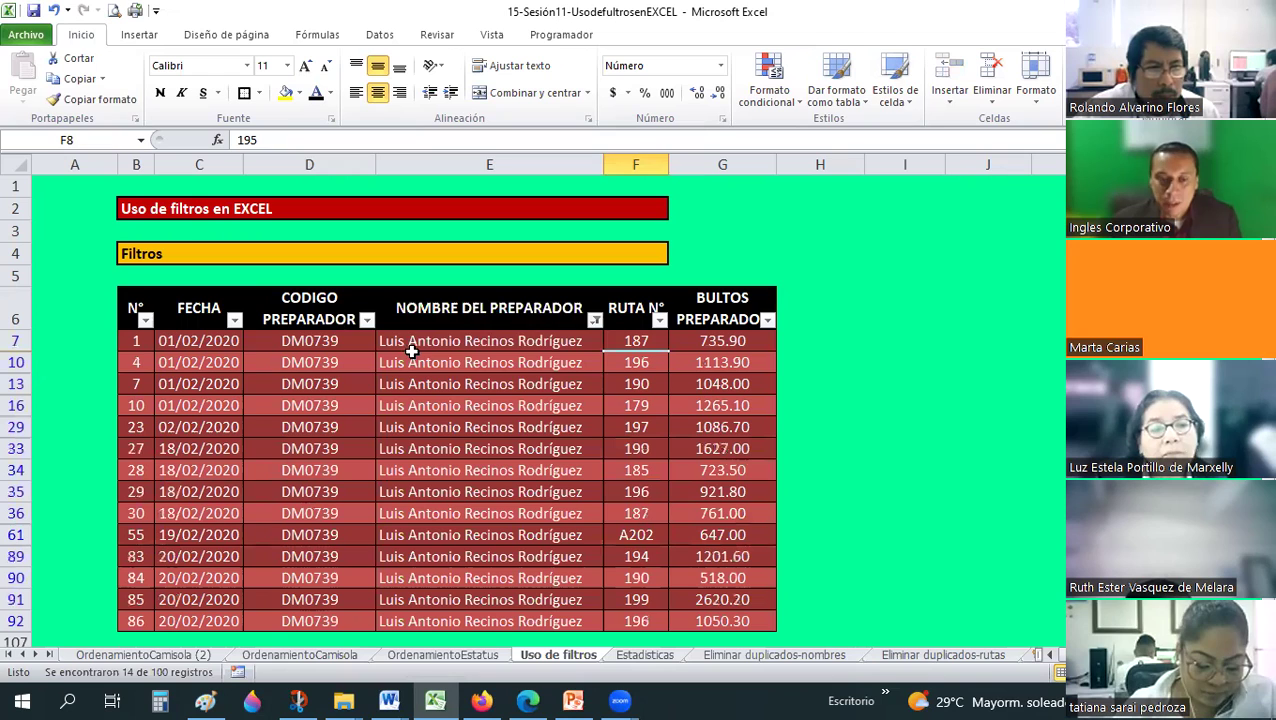
Copy that preparer's code and name from D7:E7.
{"action": "left_click_drag", "start_coordinate": [305, 341], "coordinate": [415, 343]}
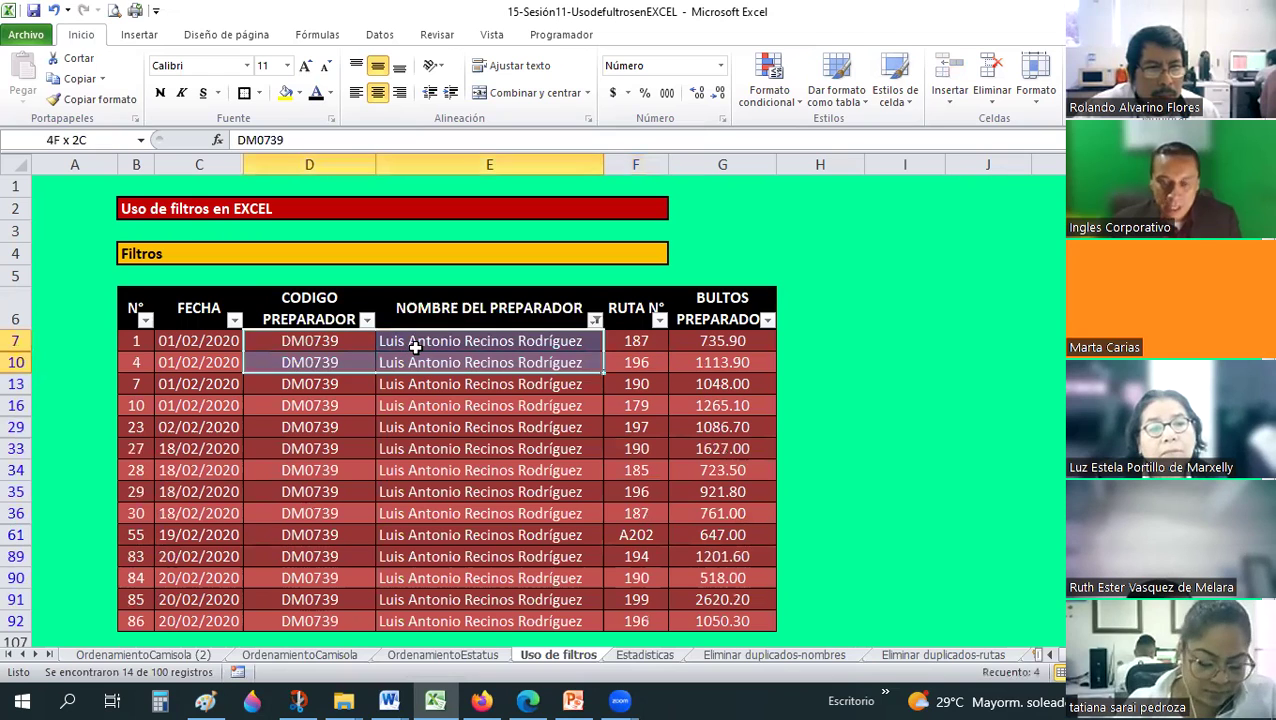
{"action": "key", "text": "ctrl+c"}
{"action": "left_click", "coordinate": [645, 654]}
Paste the copied preparer code and name into Estadísticas row 7 at C7.
{"action": "left_click", "coordinate": [218, 342]}
{"action": "right_click", "coordinate": [222, 343]}
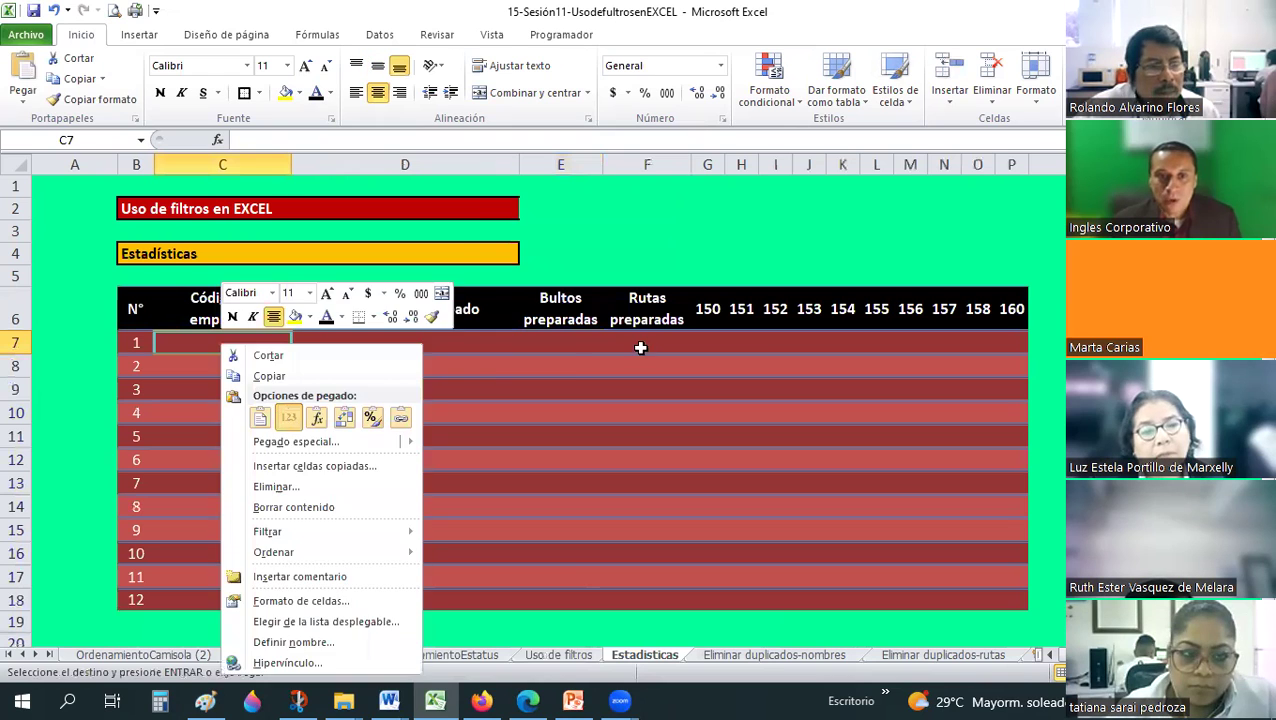
{"action": "key", "text": "Return"}
{"action": "key", "text": "Right"}
{"action": "key", "text": "Right"}
{"action": "key", "text": "Right"}
{"action": "key", "text": "Left"}
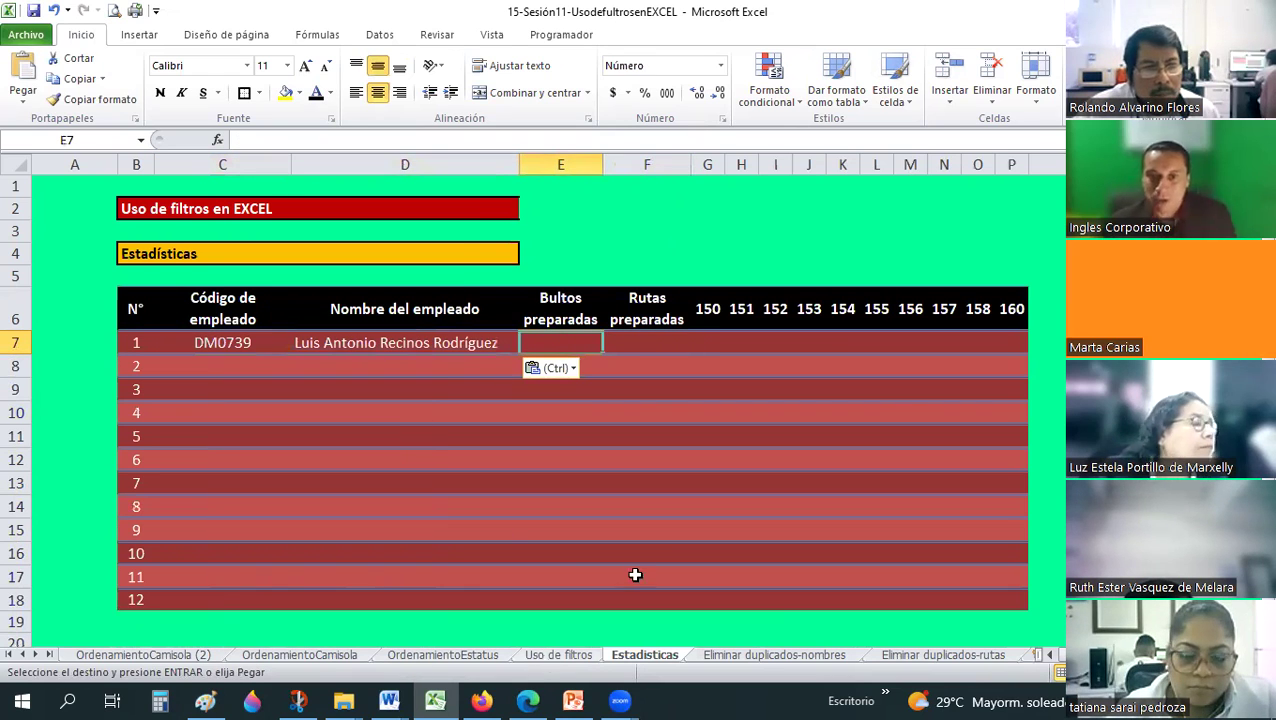
Read the filtered bultos sum, enter 15320 in E7 and autofit column C.
{"action": "key", "text": "ctrl+Page_Up"}
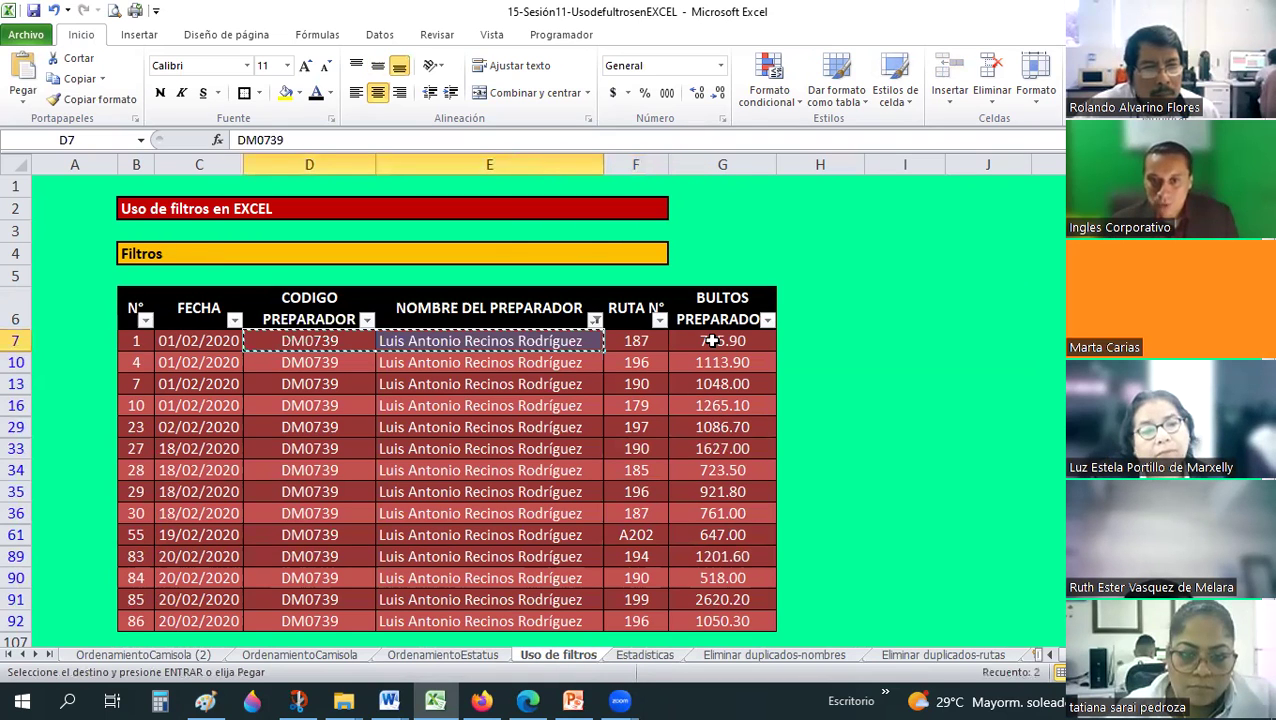
{"action": "left_click", "coordinate": [712, 341]}
{"action": "left_click", "coordinate": [690, 615], "text": "shift"}
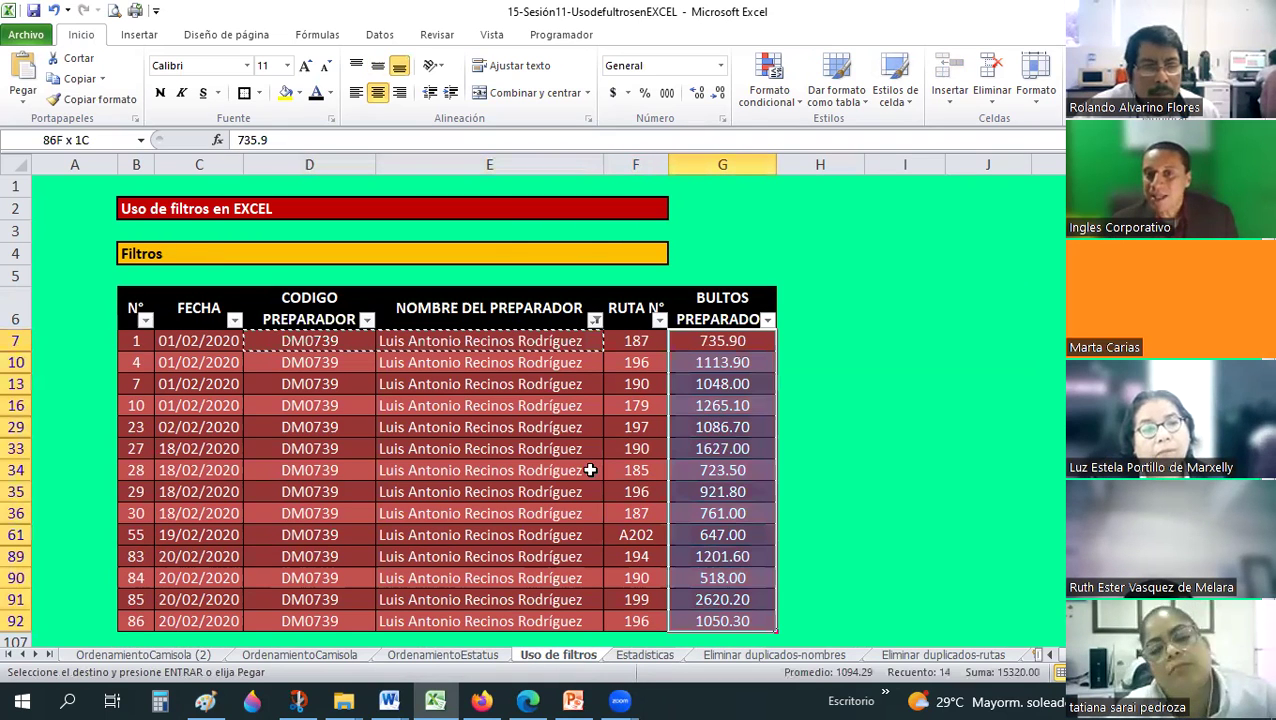
{"action": "scroll", "coordinate": [590, 470], "scroll_direction": "down", "scroll_amount": 1}
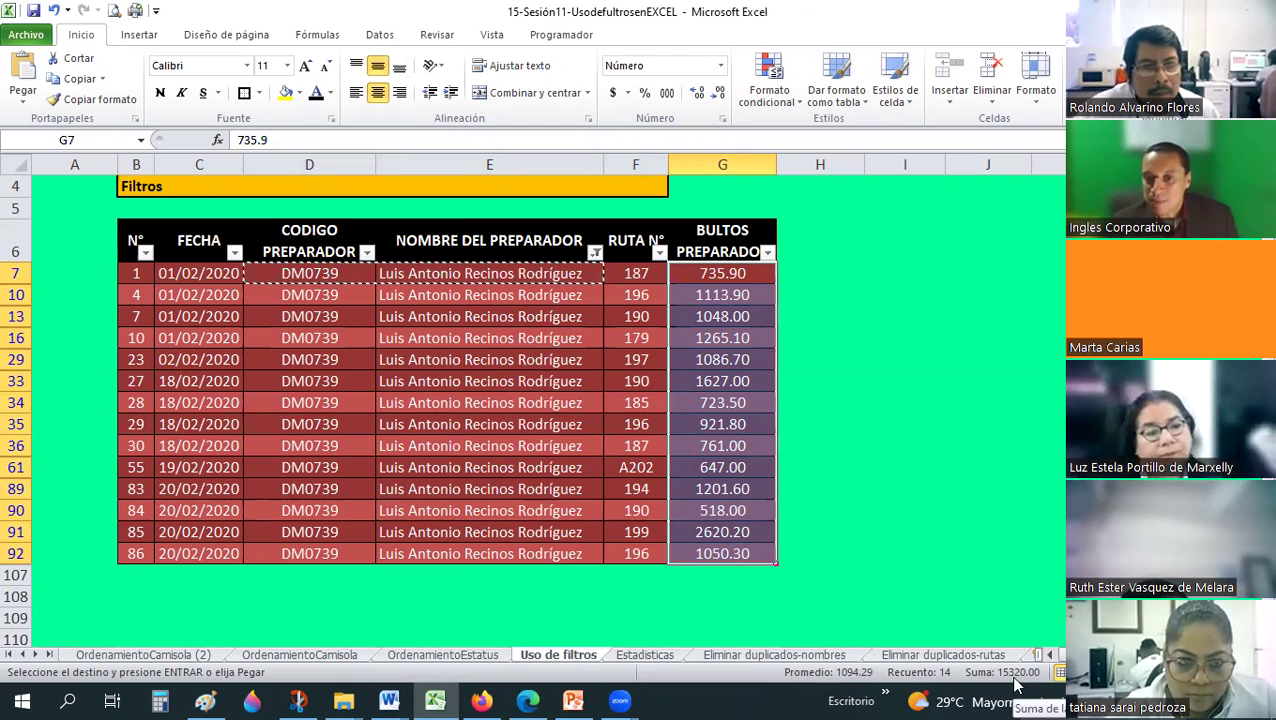
{"action": "key", "text": "ctrl+Page_Down"}
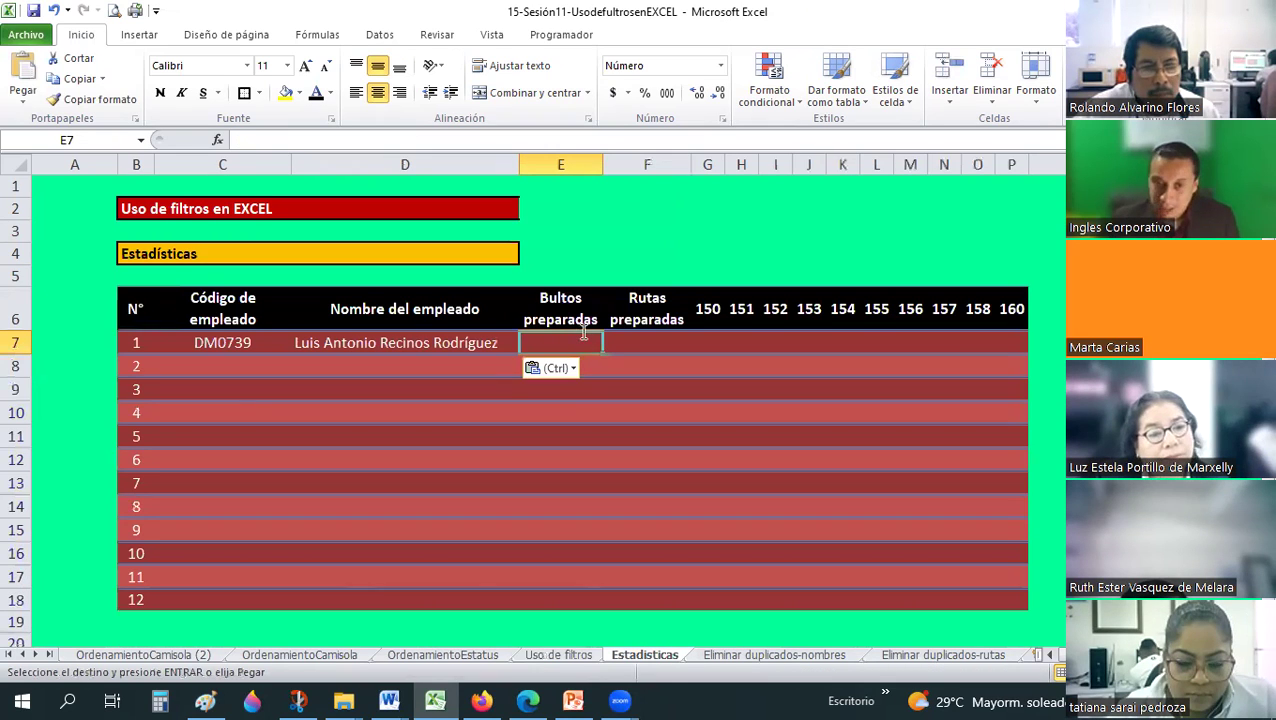
{"action": "type", "text": "15320"}
{"action": "key", "text": "Return"}
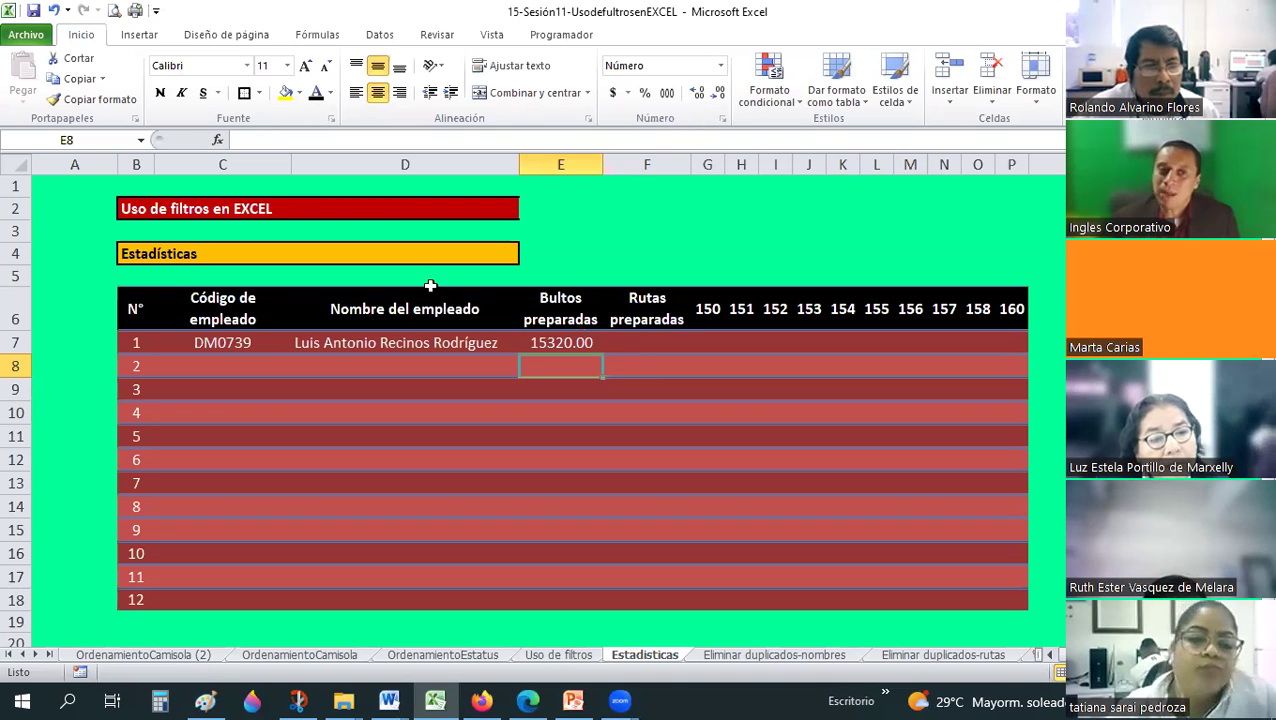
{"action": "double_click", "coordinate": [290, 164]}
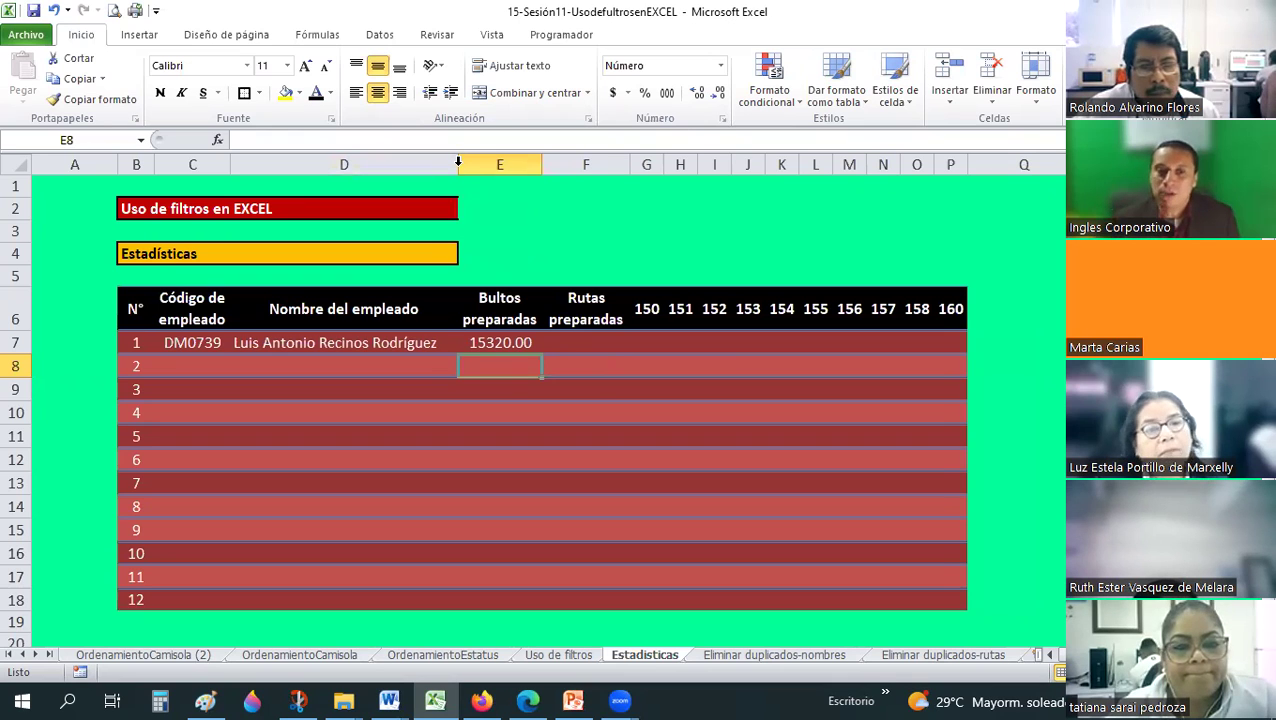
Autofit column D, then clear the preparer name filter so all records show.
{"action": "double_click", "coordinate": [458, 164]}
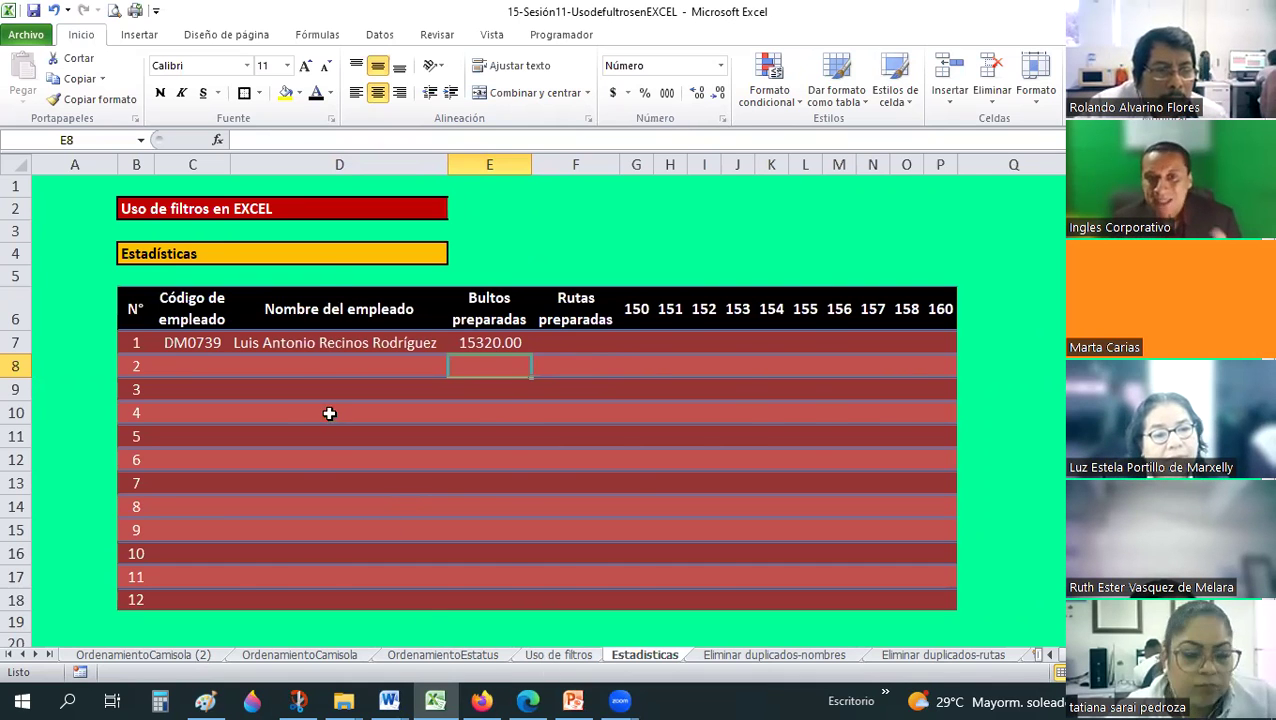
{"action": "key", "text": "ctrl+Page_Up"}
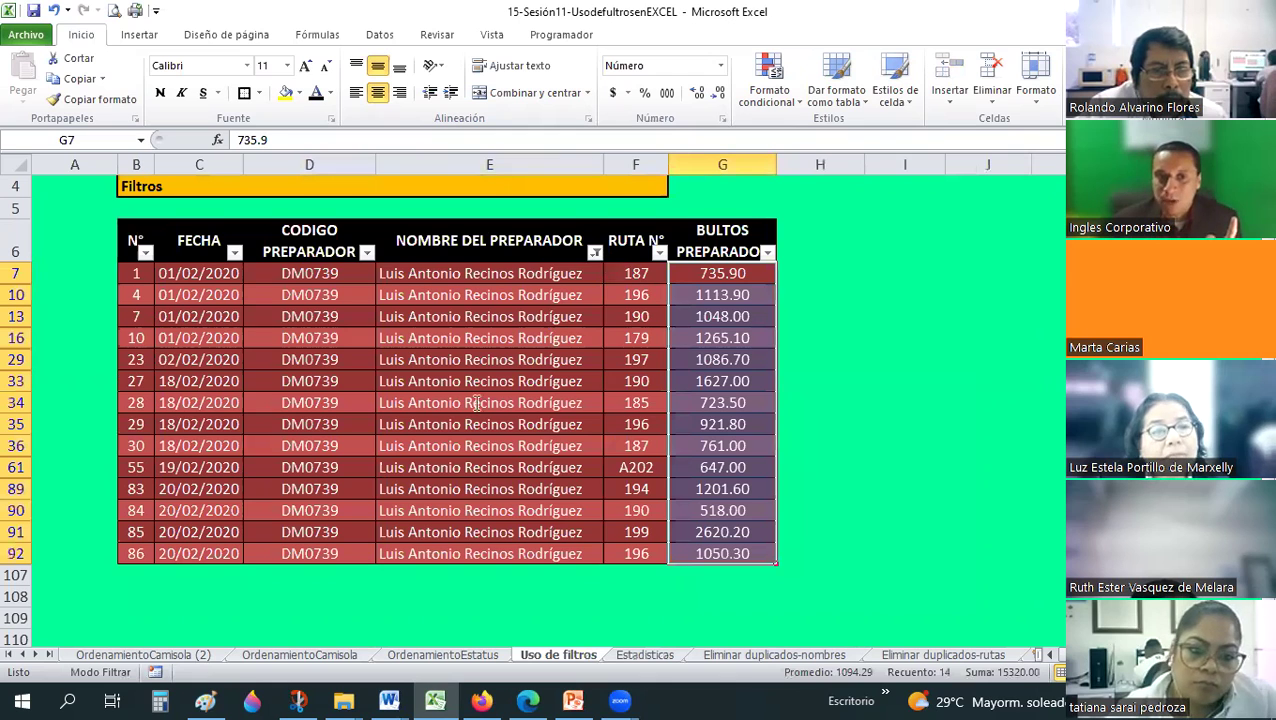
{"action": "left_click", "coordinate": [594, 252]}
{"action": "left_click", "coordinate": [415, 425]}
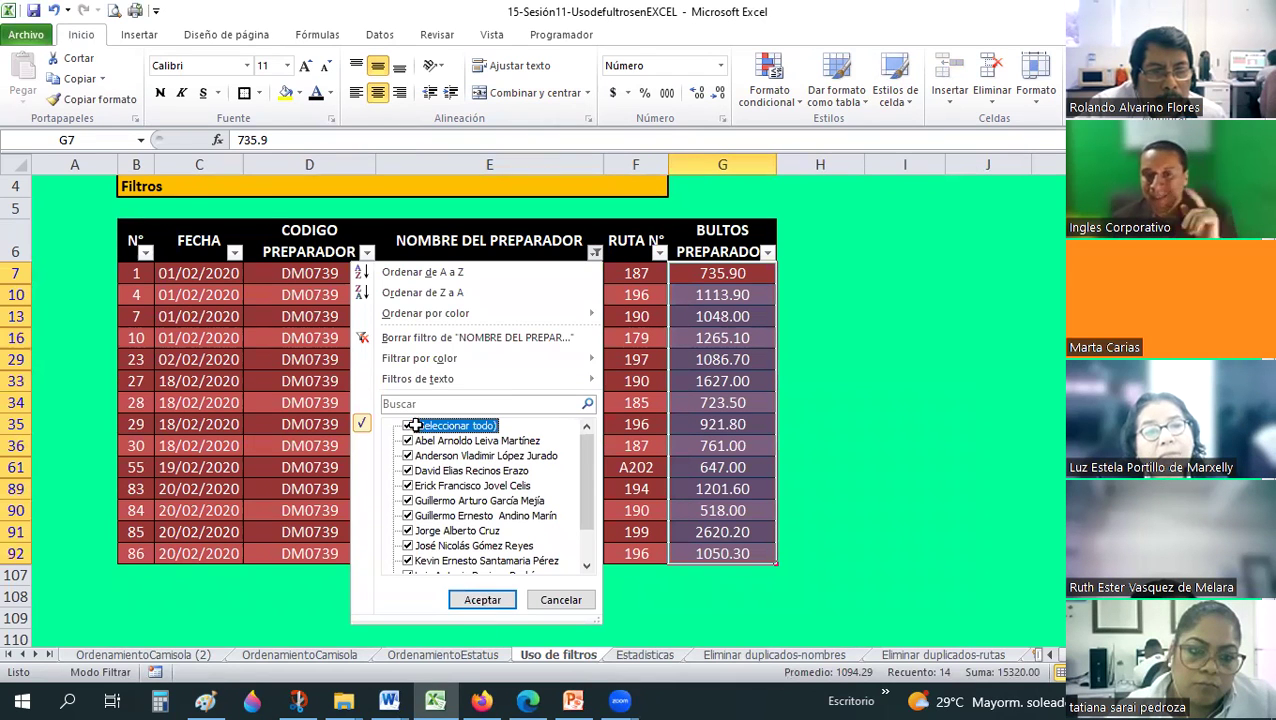
{"action": "key", "text": "Return"}
{"action": "left_click", "coordinate": [415, 425]}
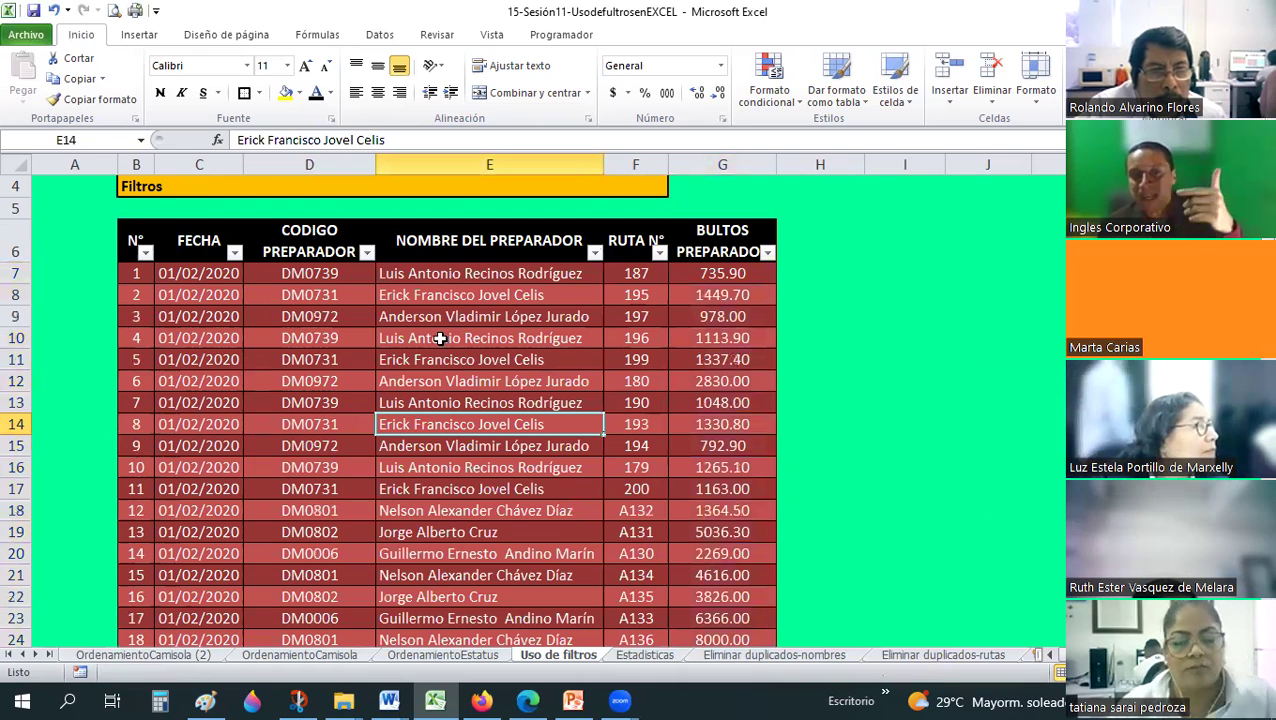
Check the name filter list without changing it and return to Estadísticas.
{"action": "left_click", "coordinate": [594, 253]}
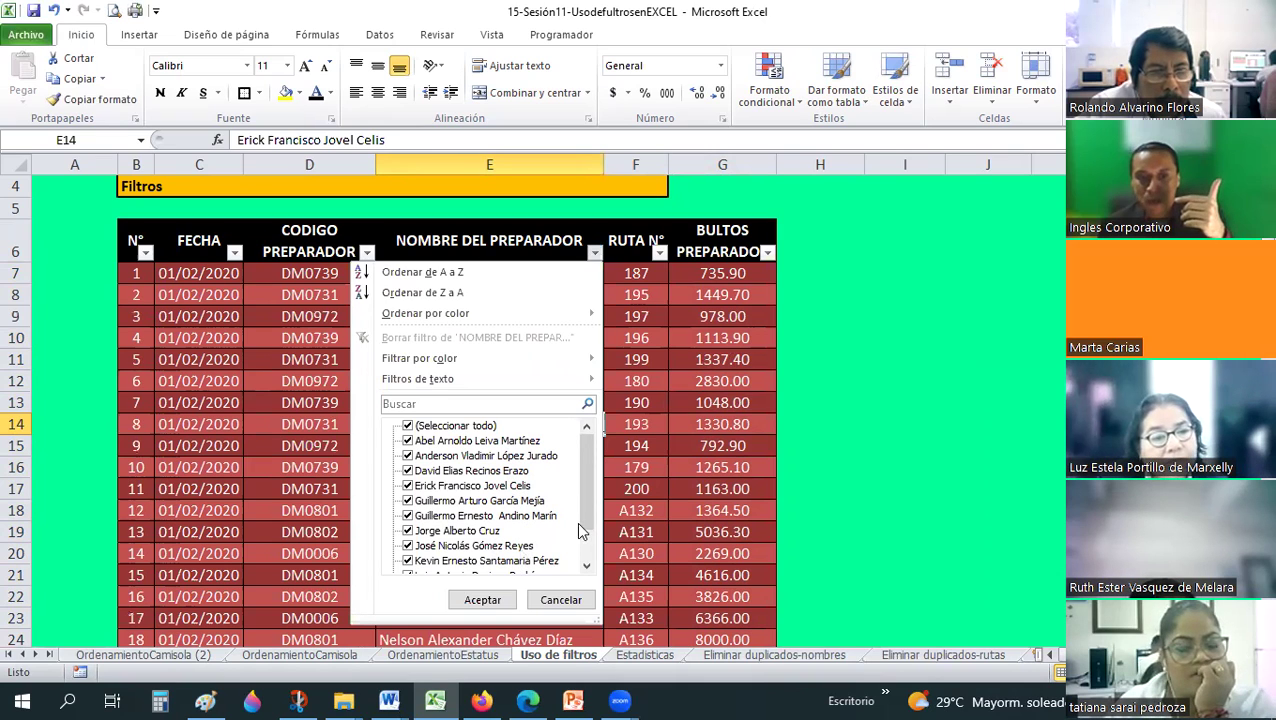
{"action": "scroll", "coordinate": [588, 540], "scroll_direction": "down", "scroll_amount": 1}
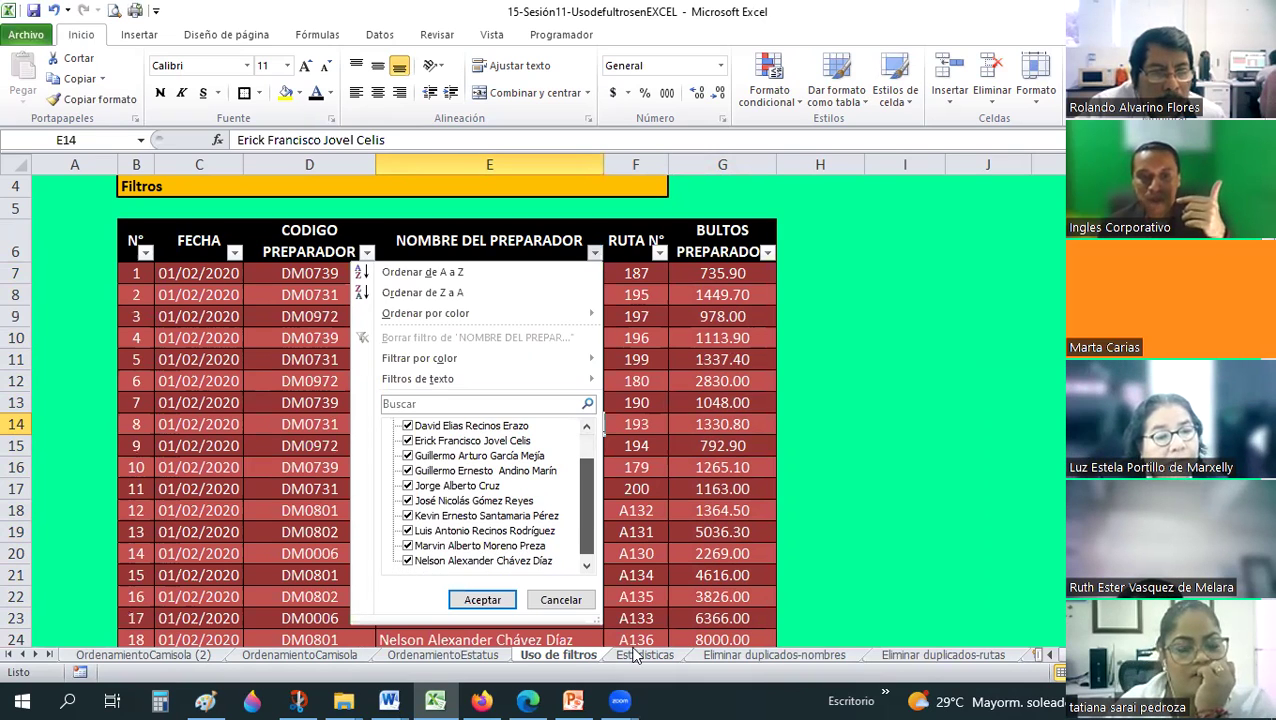
{"action": "key", "text": "Escape"}
{"action": "left_click", "coordinate": [628, 655]}
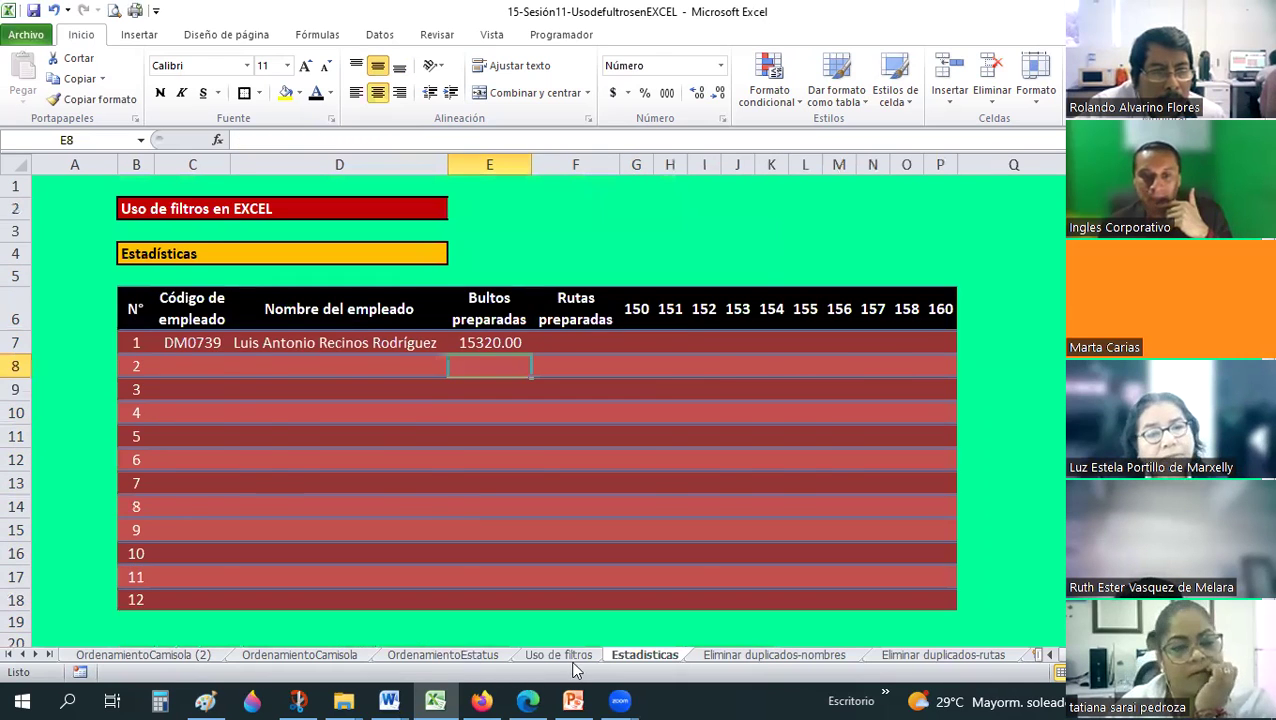
{"action": "key", "text": "ctrl+Page_Up"}
{"action": "key", "text": "ctrl+Page_Up"}
{"action": "key", "text": "ctrl+Page_Down"}
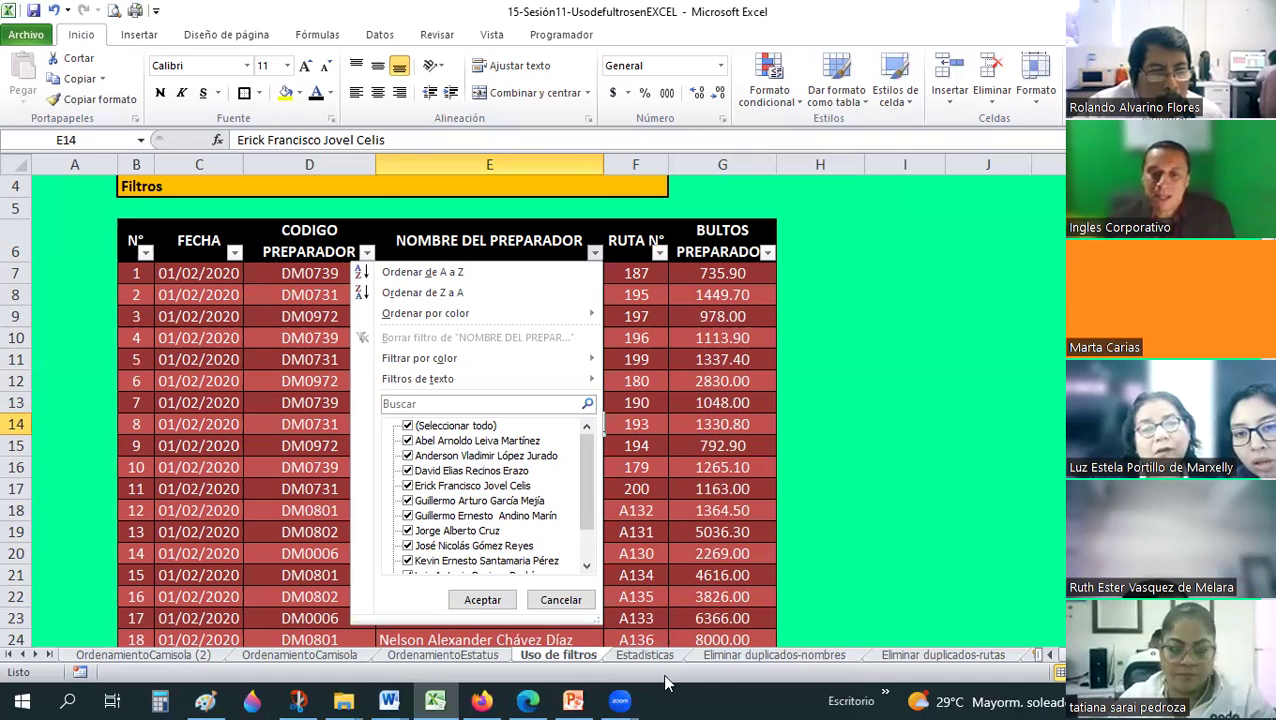
{"action": "left_click", "coordinate": [645, 655]}
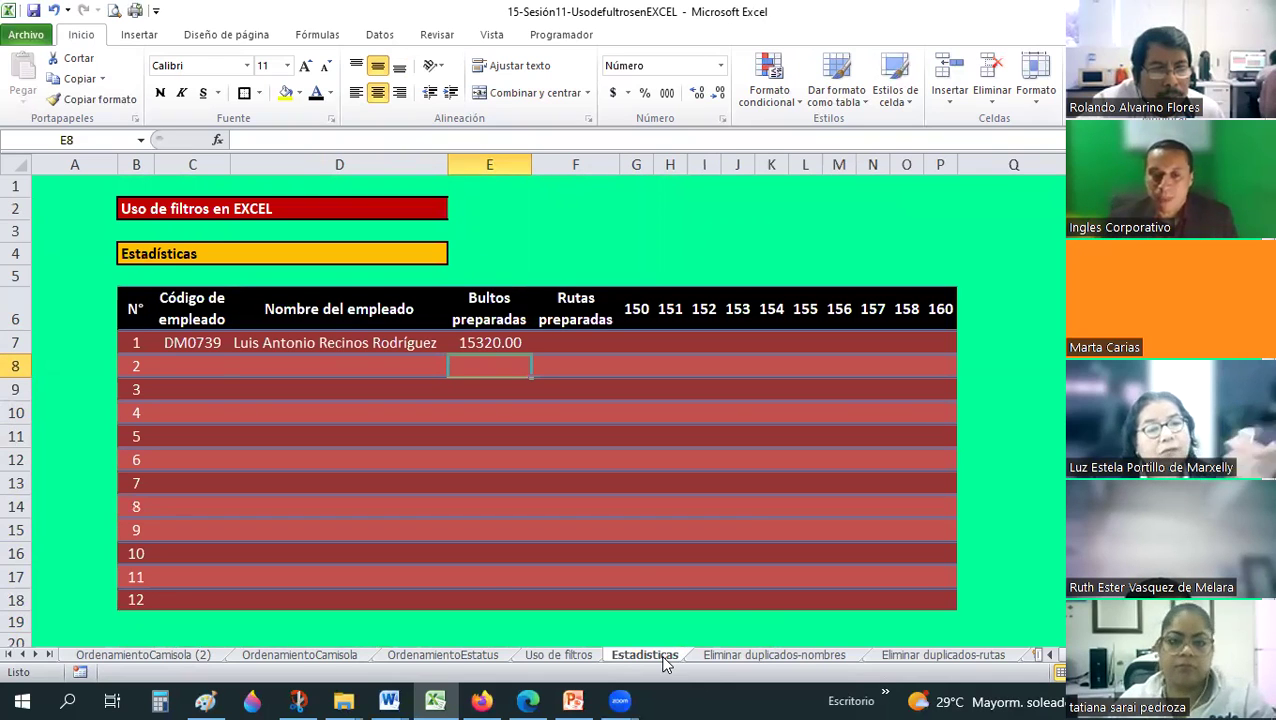
Select the whole preparer table B6:G106 on the Uso de filtros sheet.
{"action": "left_click", "coordinate": [786, 655]}
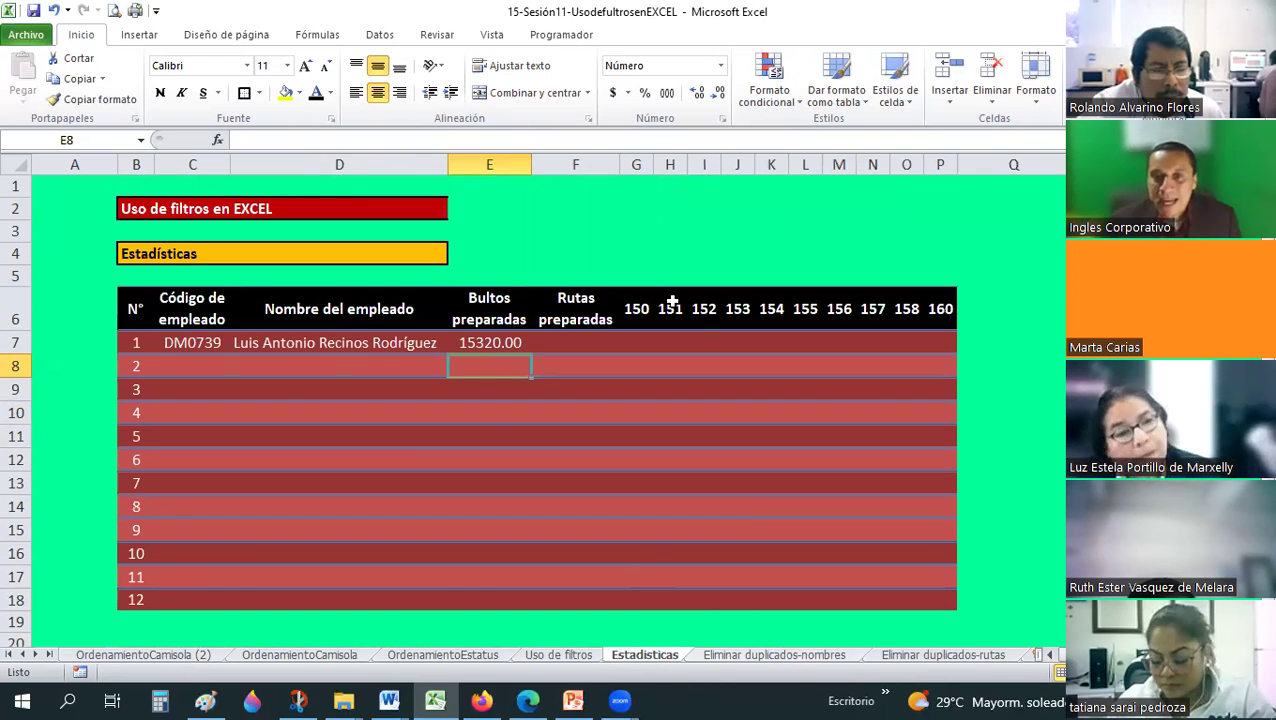
{"action": "left_click", "coordinate": [432, 656]}
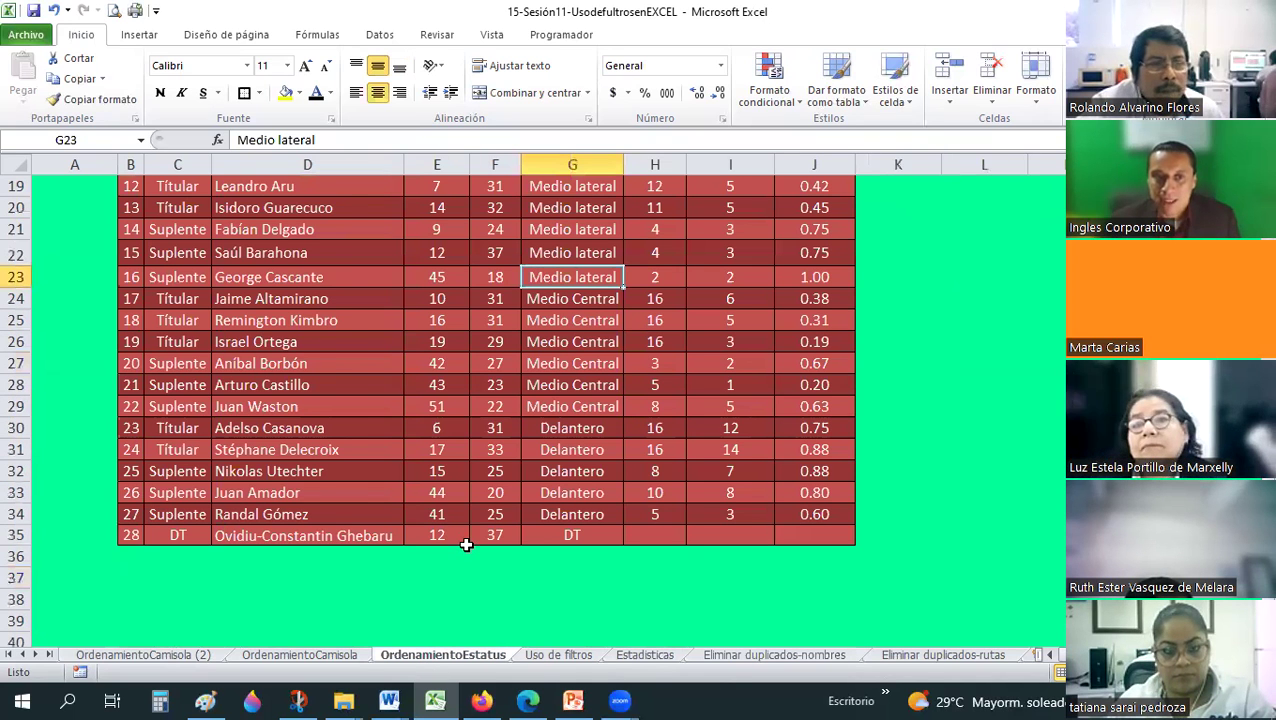
{"action": "scroll", "coordinate": [464, 541], "scroll_direction": "up", "scroll_amount": 3}
{"action": "left_click", "coordinate": [566, 655]}
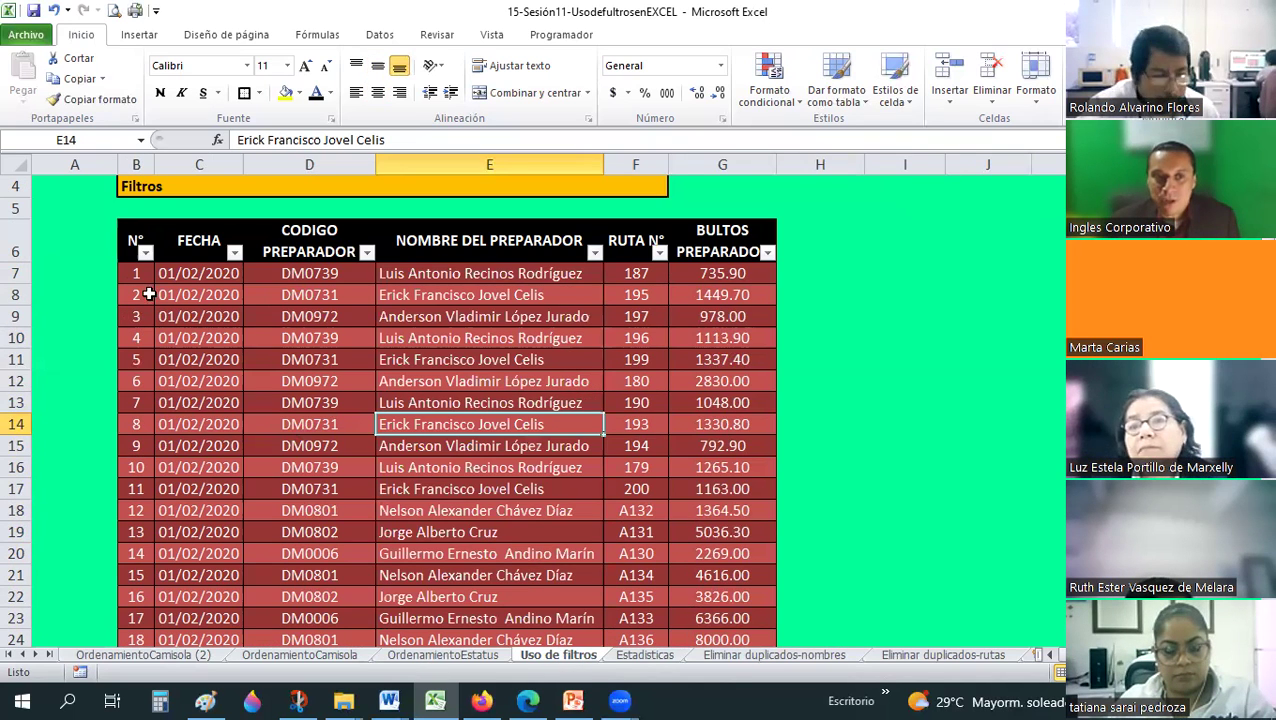
{"action": "scroll", "coordinate": [140, 295], "scroll_direction": "up", "scroll_amount": 1}
{"action": "left_click", "coordinate": [135, 303]}
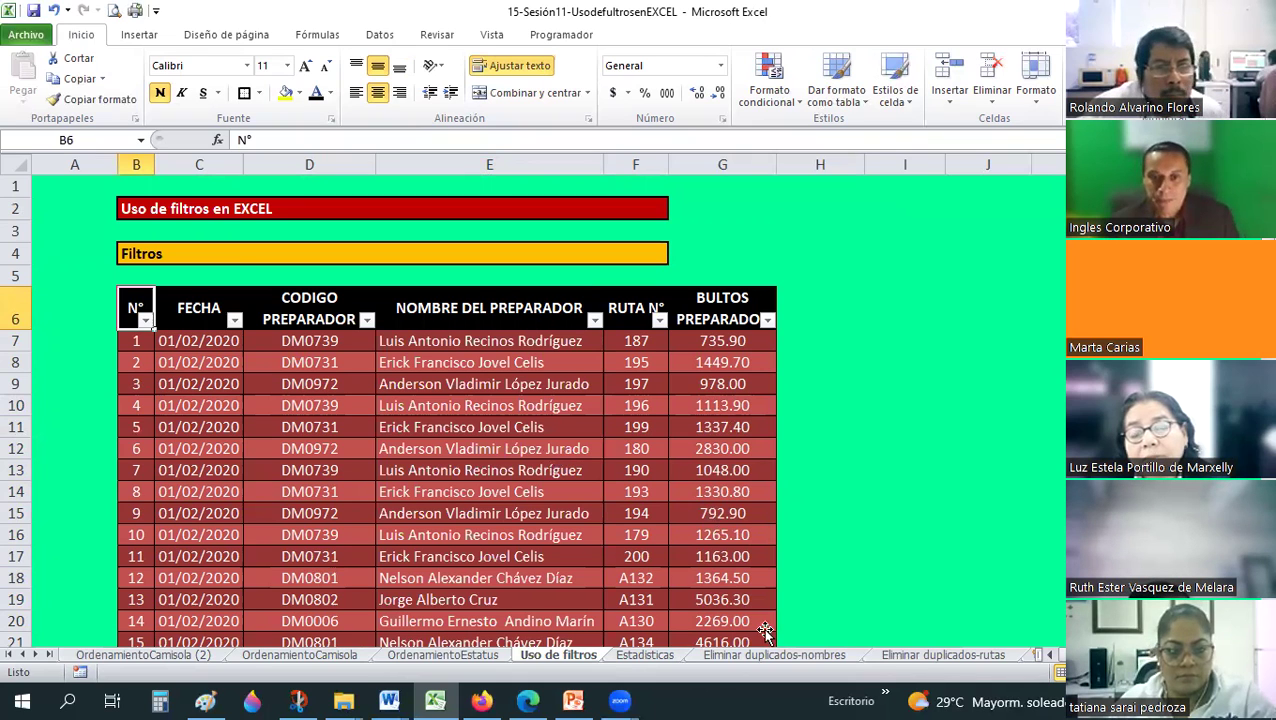
{"action": "key", "text": "ctrl+shift+End"}
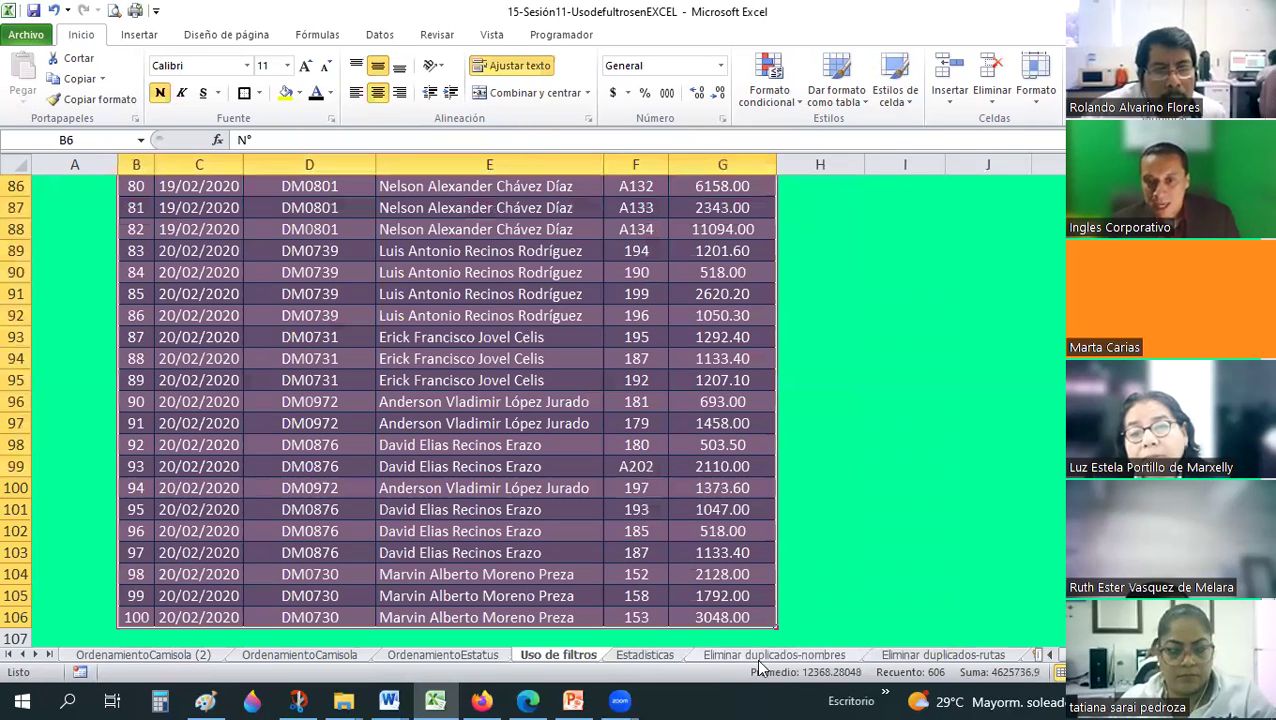
Copy the table and paste it at B7 on Eliminar duplicados-nombres.
{"action": "left_click", "coordinate": [768, 655]}
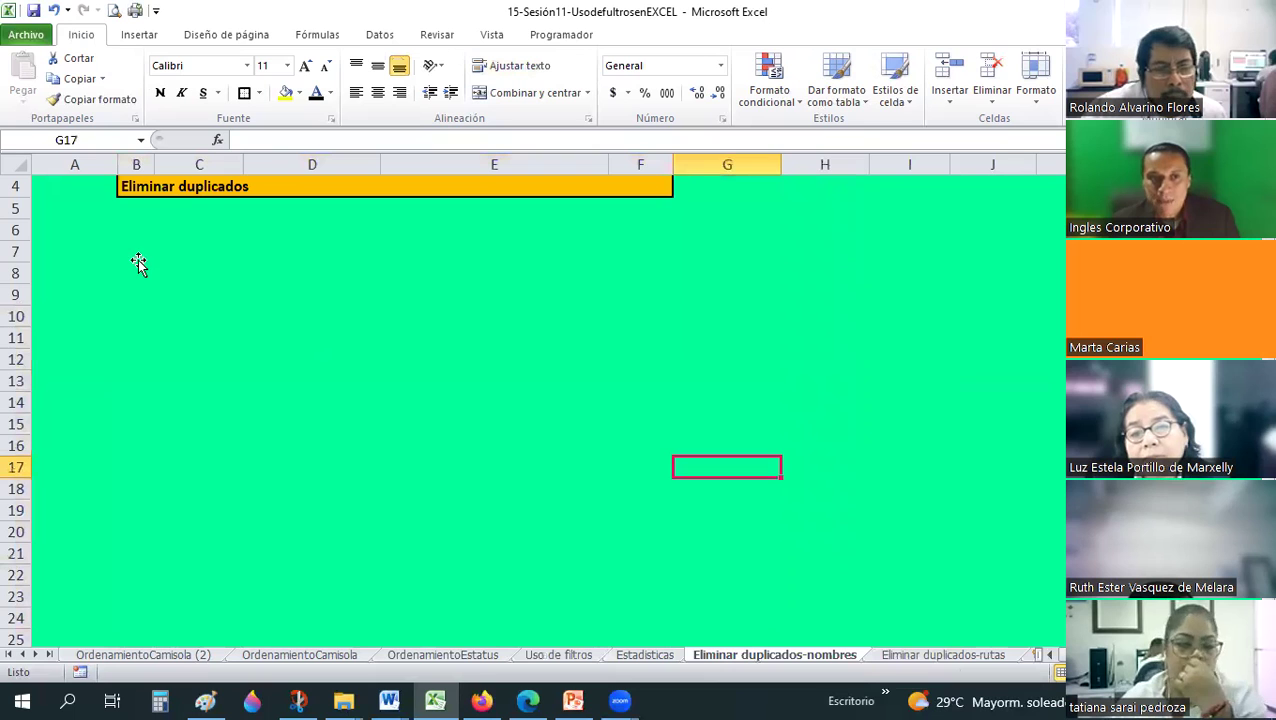
{"action": "left_click", "coordinate": [137, 255]}
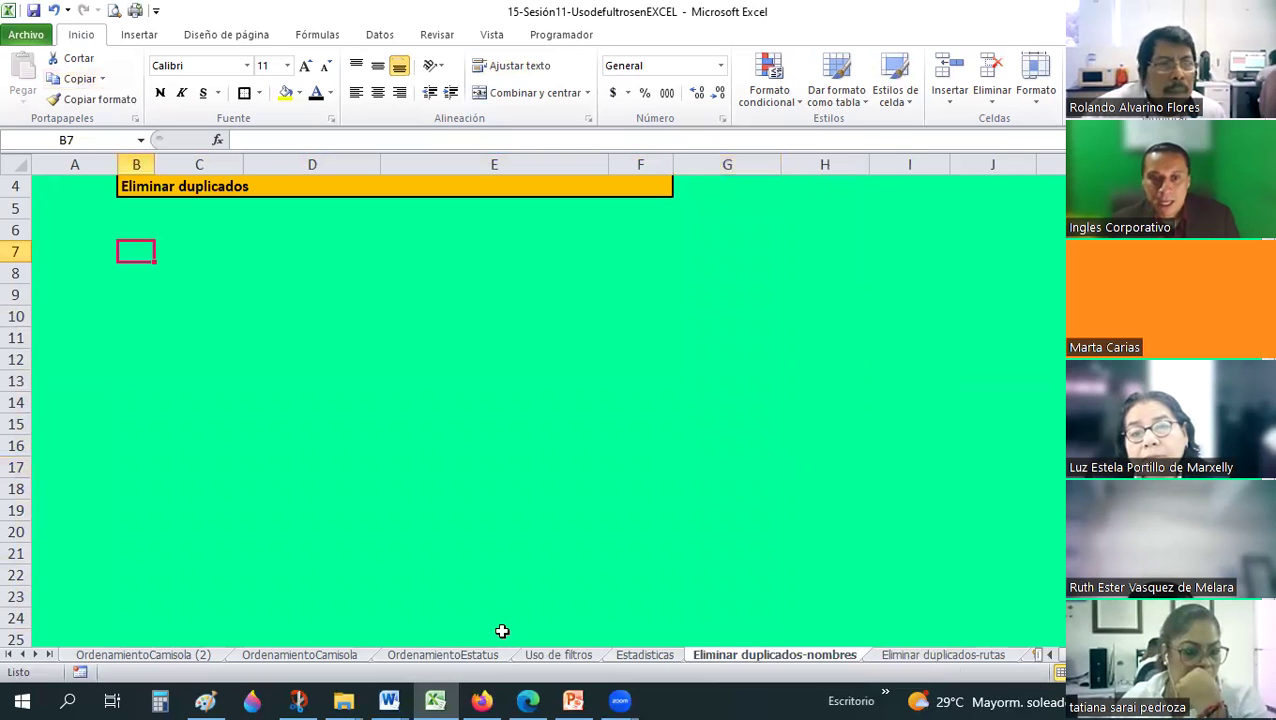
{"action": "left_click", "coordinate": [490, 655]}
{"action": "left_click", "coordinate": [561, 655]}
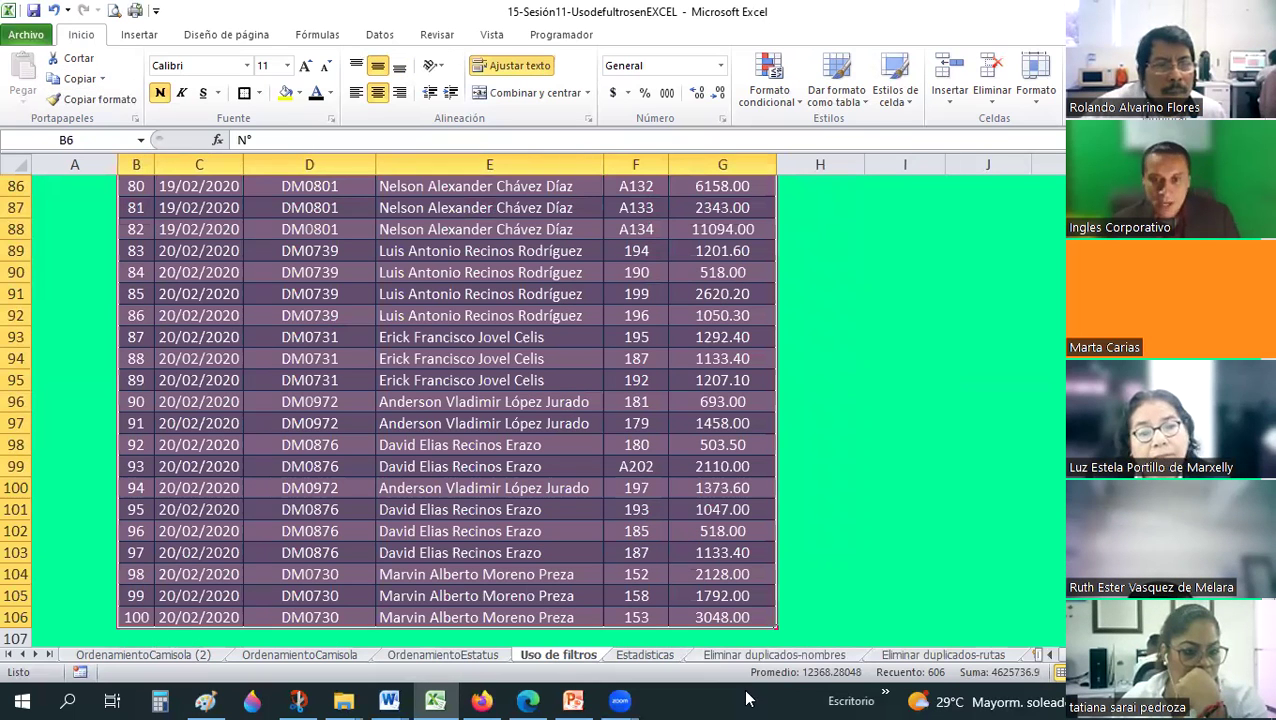
{"action": "key", "text": "ctrl+c"}
{"action": "key", "text": "ctrl+Page_Down"}
{"action": "key", "text": "ctrl+Page_Down"}
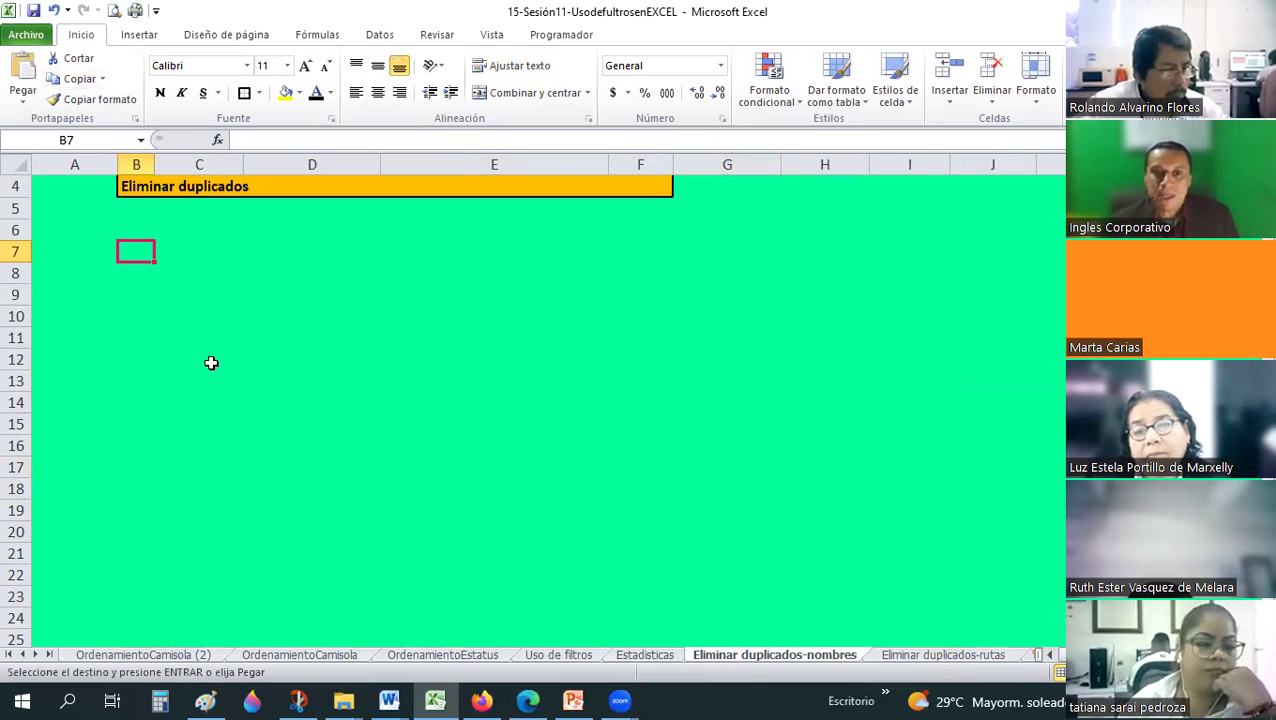
{"action": "key", "text": "ctrl+v"}
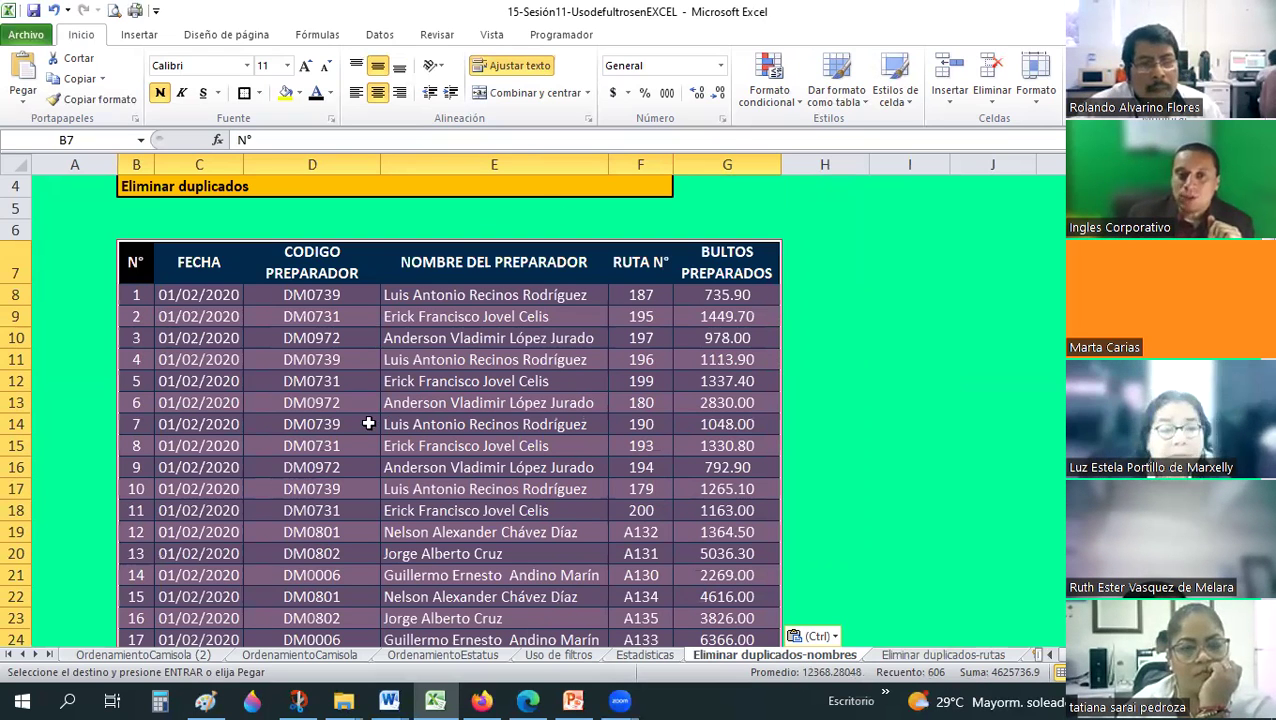
{"action": "scroll", "coordinate": [430, 419], "scroll_direction": "down", "scroll_amount": 7}
{"action": "scroll", "coordinate": [368, 423], "scroll_direction": "down", "scroll_amount": 20}
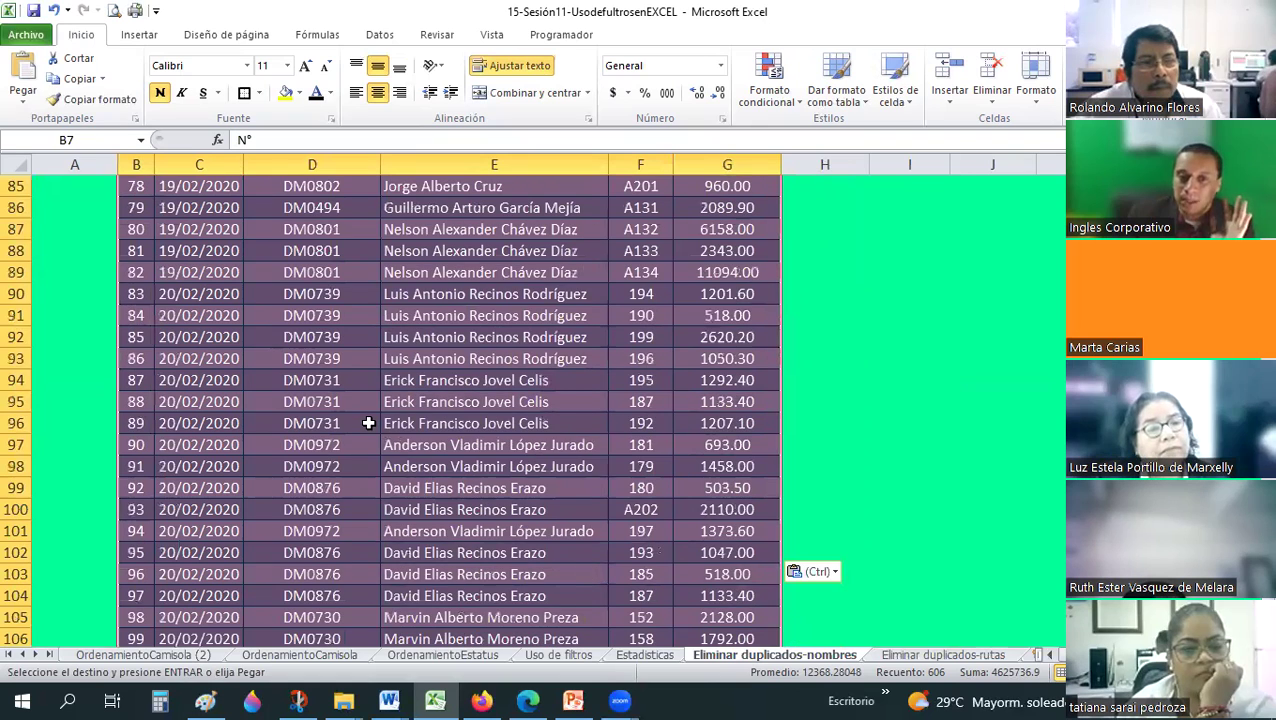
{"action": "scroll", "coordinate": [368, 423], "scroll_direction": "up", "scroll_amount": 9}
{"action": "scroll", "coordinate": [368, 423], "scroll_direction": "up", "scroll_amount": 19}
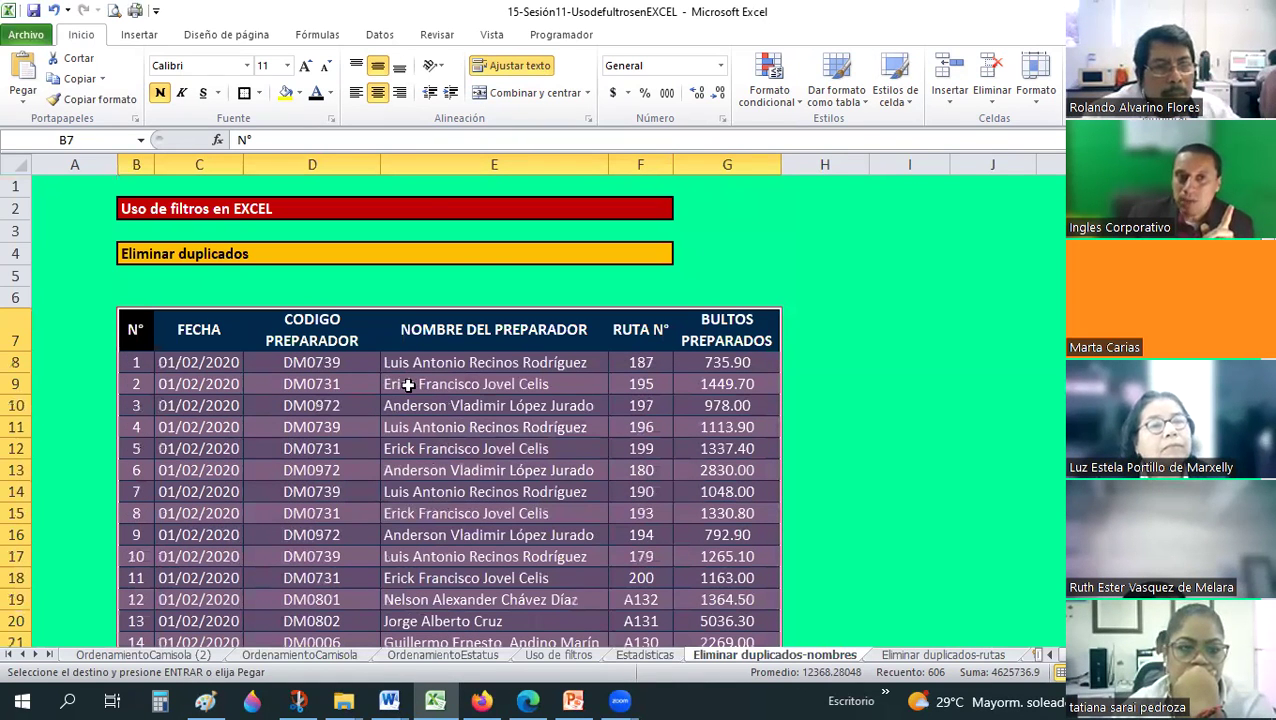
Open Quitar duplicados from the Datos ribbon for the pasted preparer table.
{"action": "left_click", "coordinate": [376, 37]}
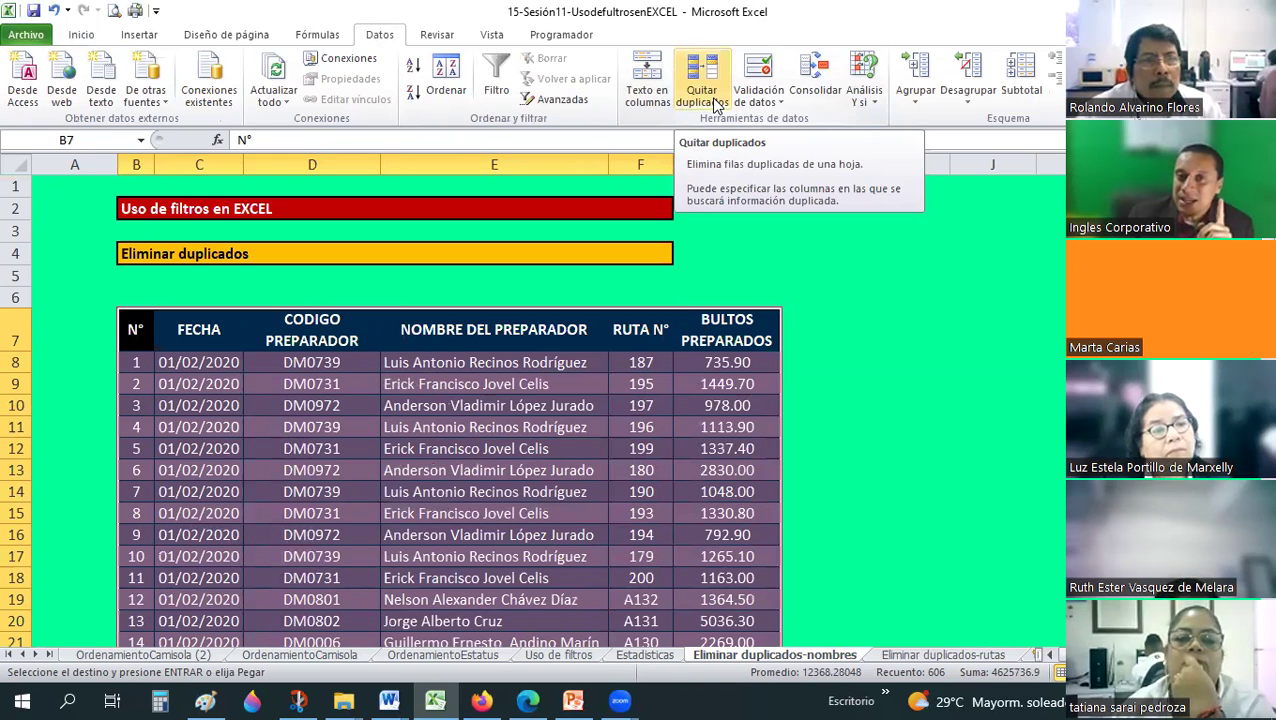
{"action": "left_click", "coordinate": [716, 104]}
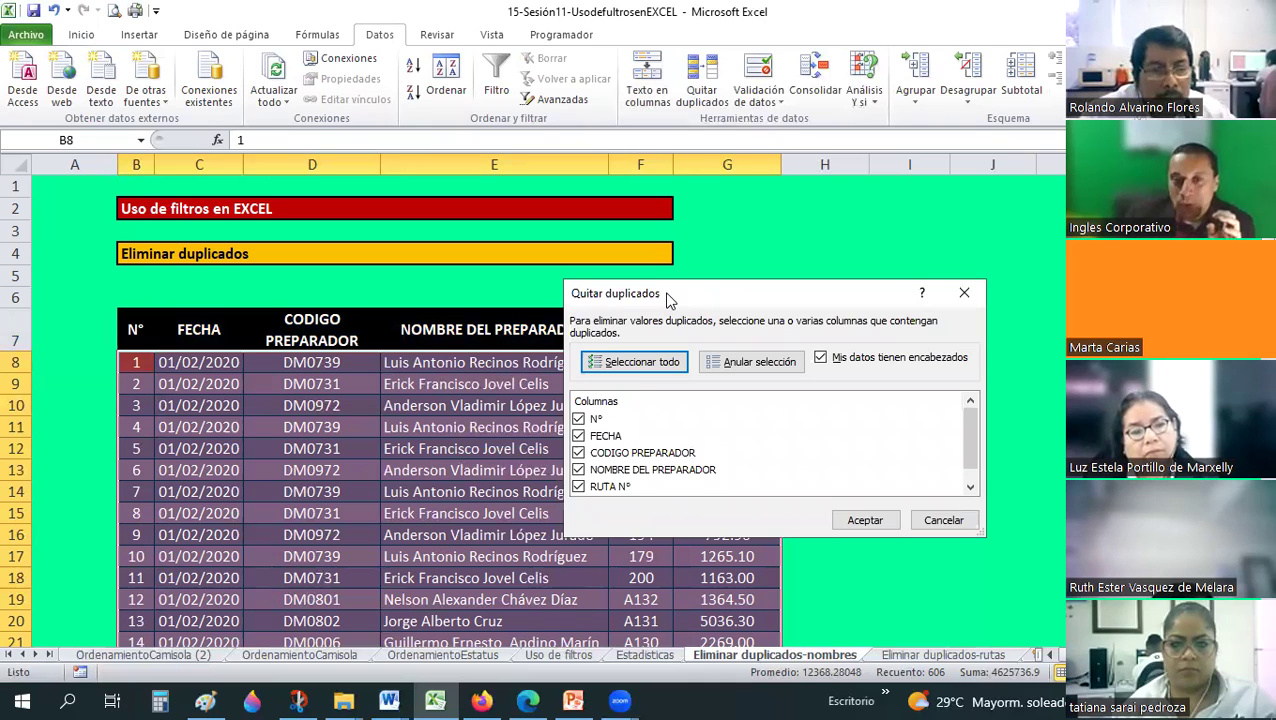
Remove duplicates by NOMBRE DEL PREPARADOR only, deleting 88 rows and keeping 12.
{"action": "left_click_drag", "start_coordinate": [510, 200], "coordinate": [497, 188]}
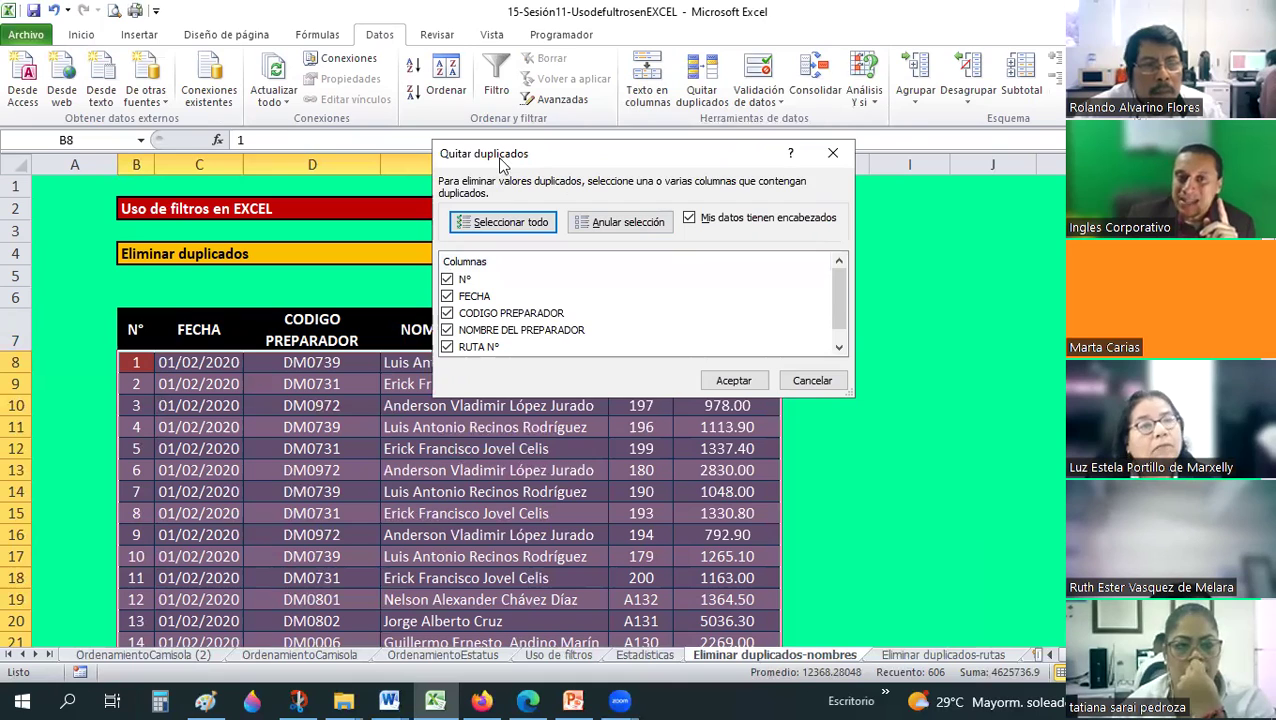
{"action": "left_click_drag", "start_coordinate": [502, 165], "coordinate": [550, 50]}
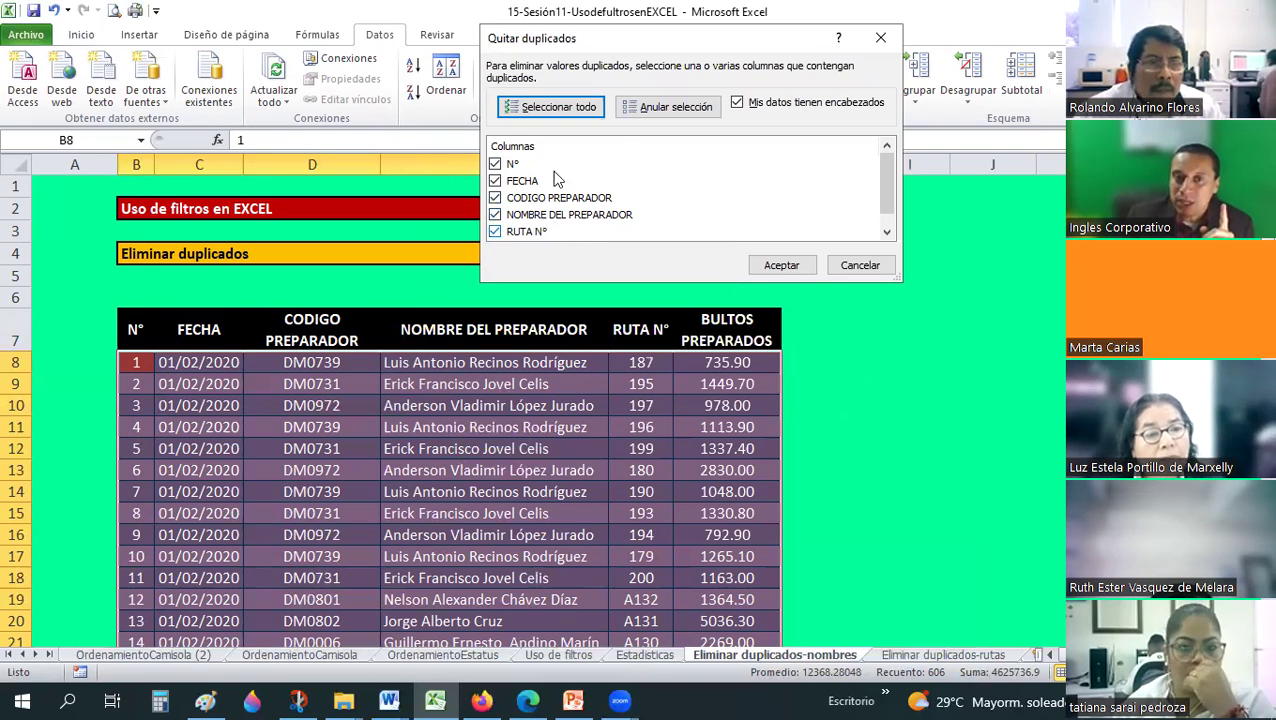
{"action": "left_click", "coordinate": [649, 107]}
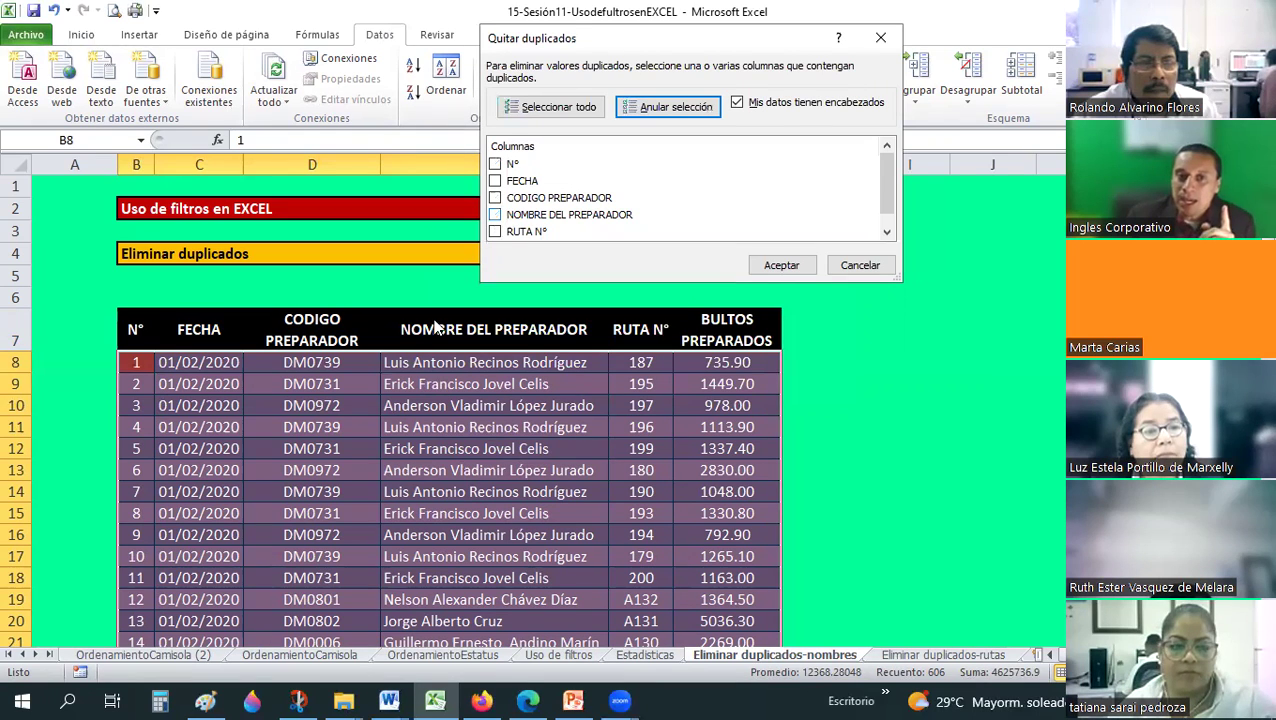
{"action": "left_click", "coordinate": [495, 214]}
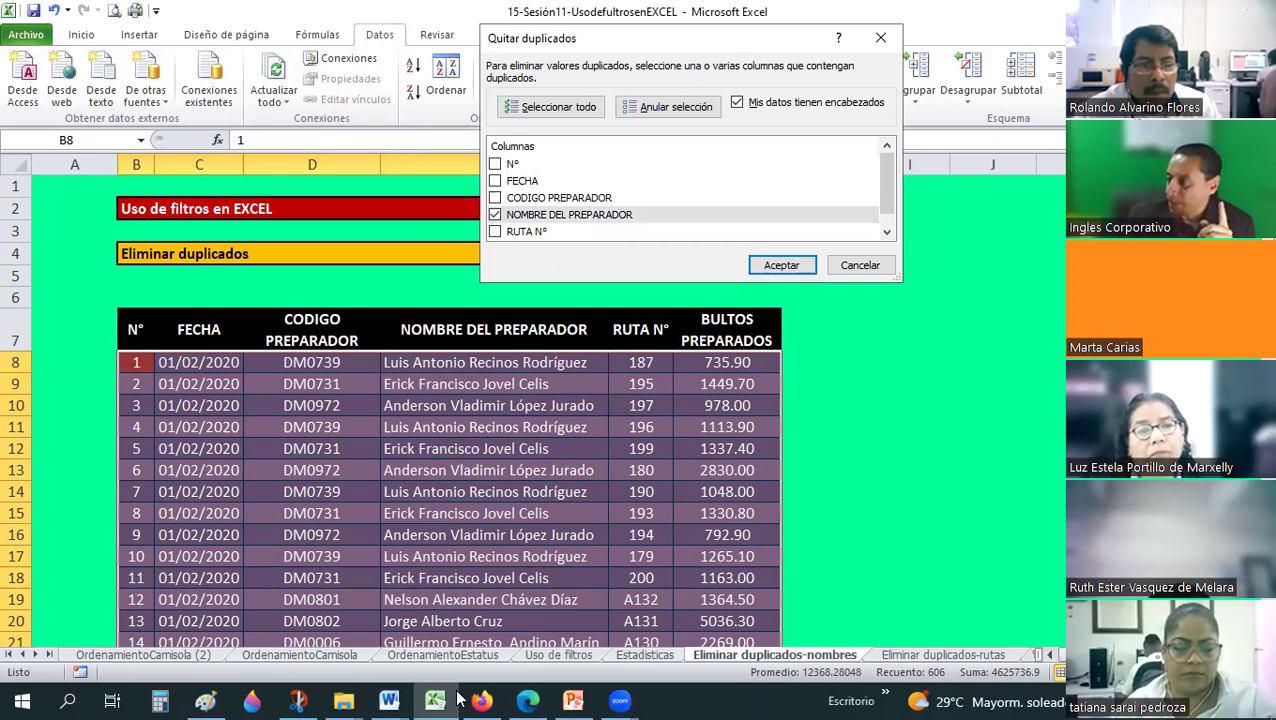
{"action": "mouse_move", "coordinate": [458, 699]}
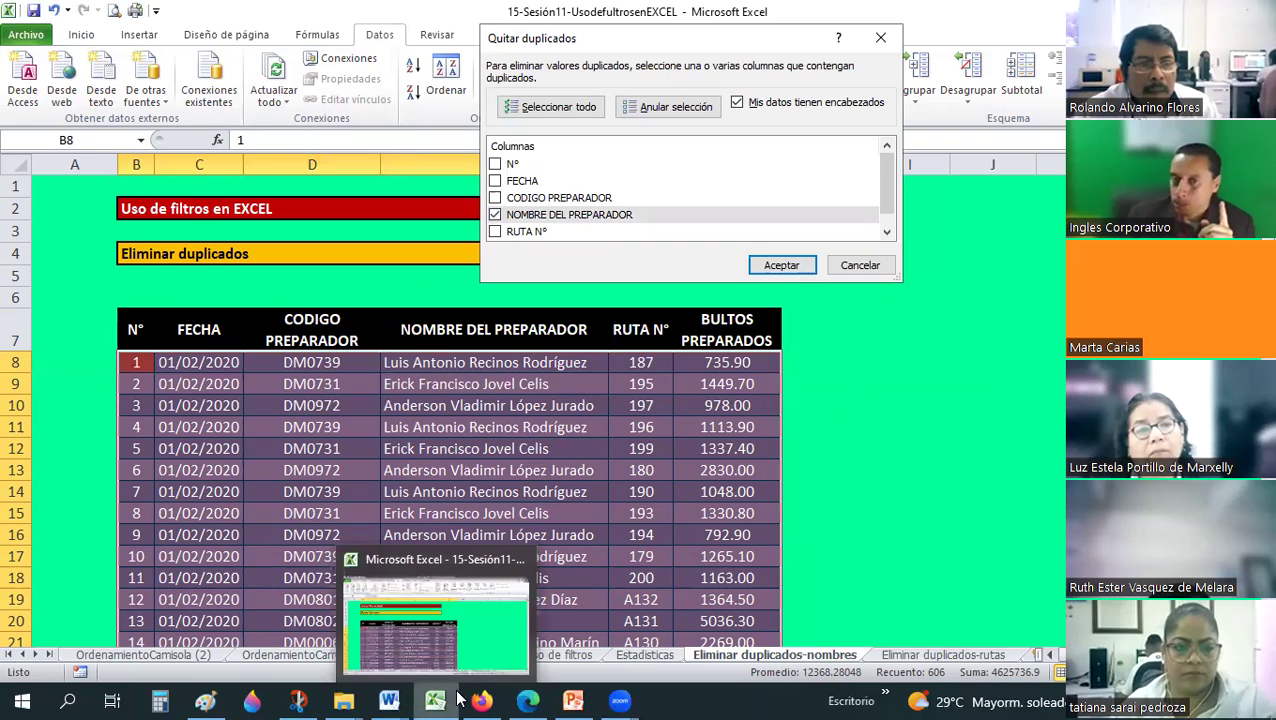
{"action": "left_click", "coordinate": [495, 216]}
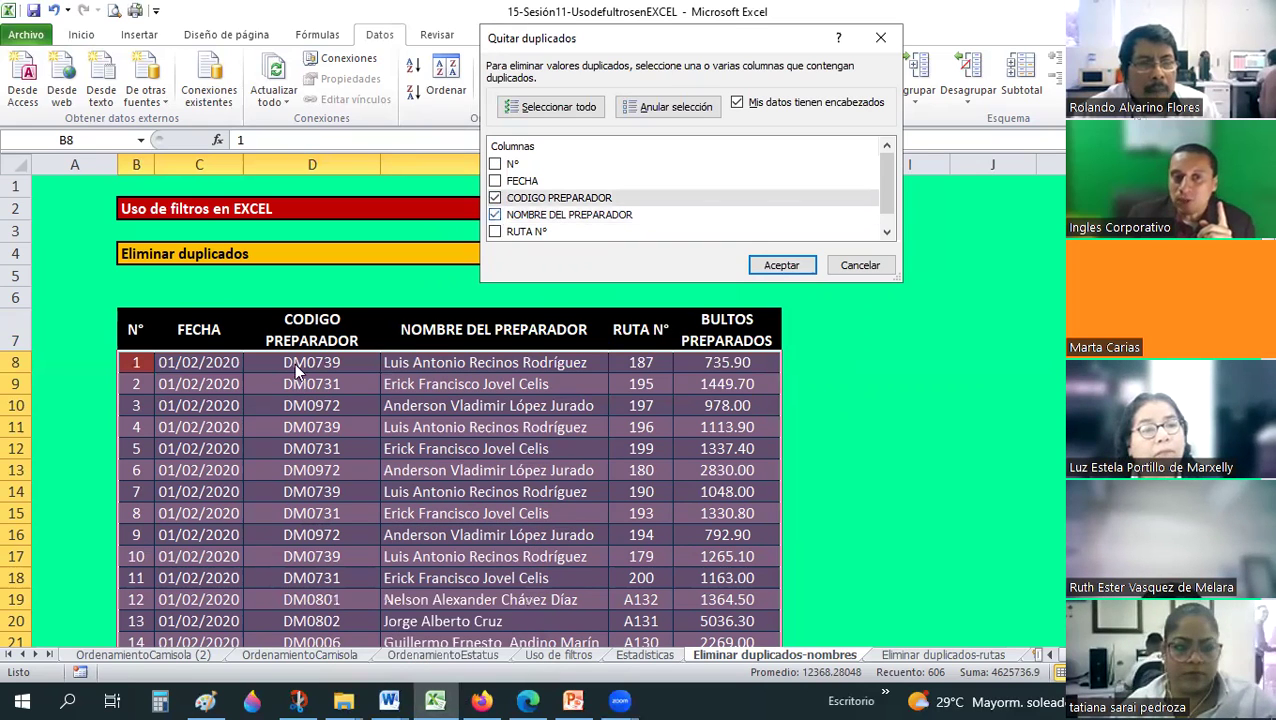
{"action": "left_click", "coordinate": [495, 198]}
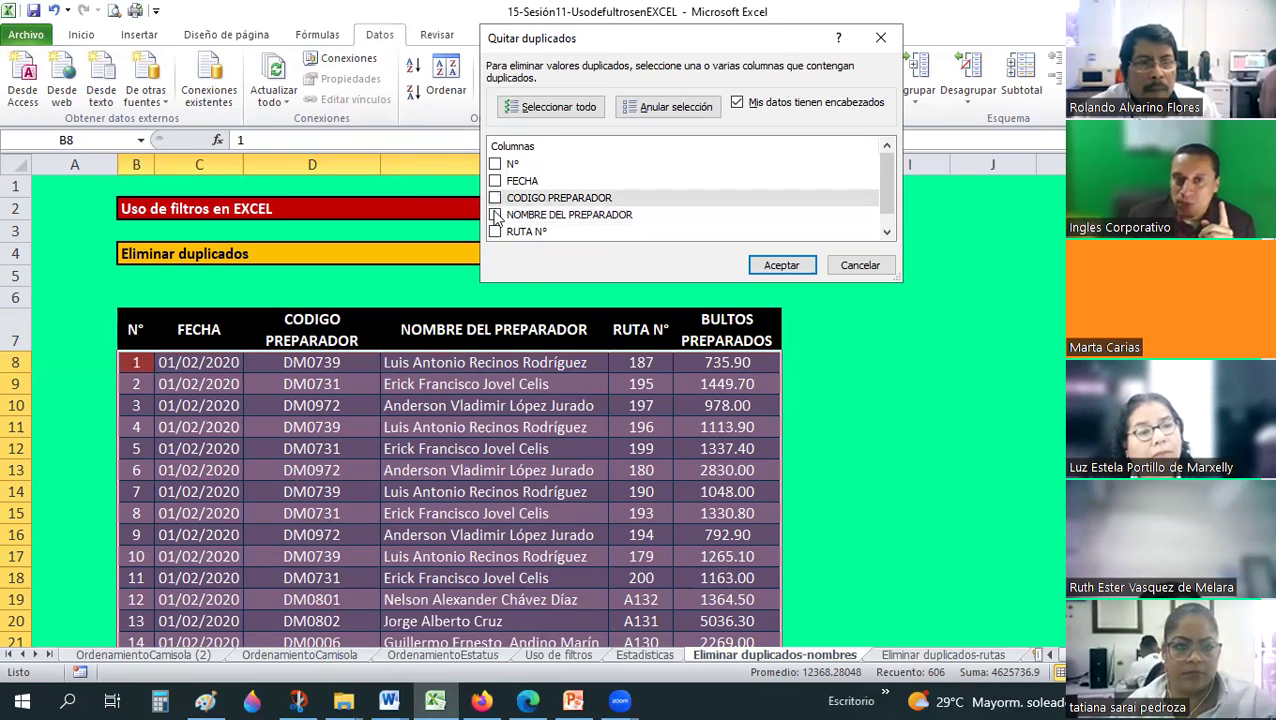
{"action": "left_click", "coordinate": [495, 215]}
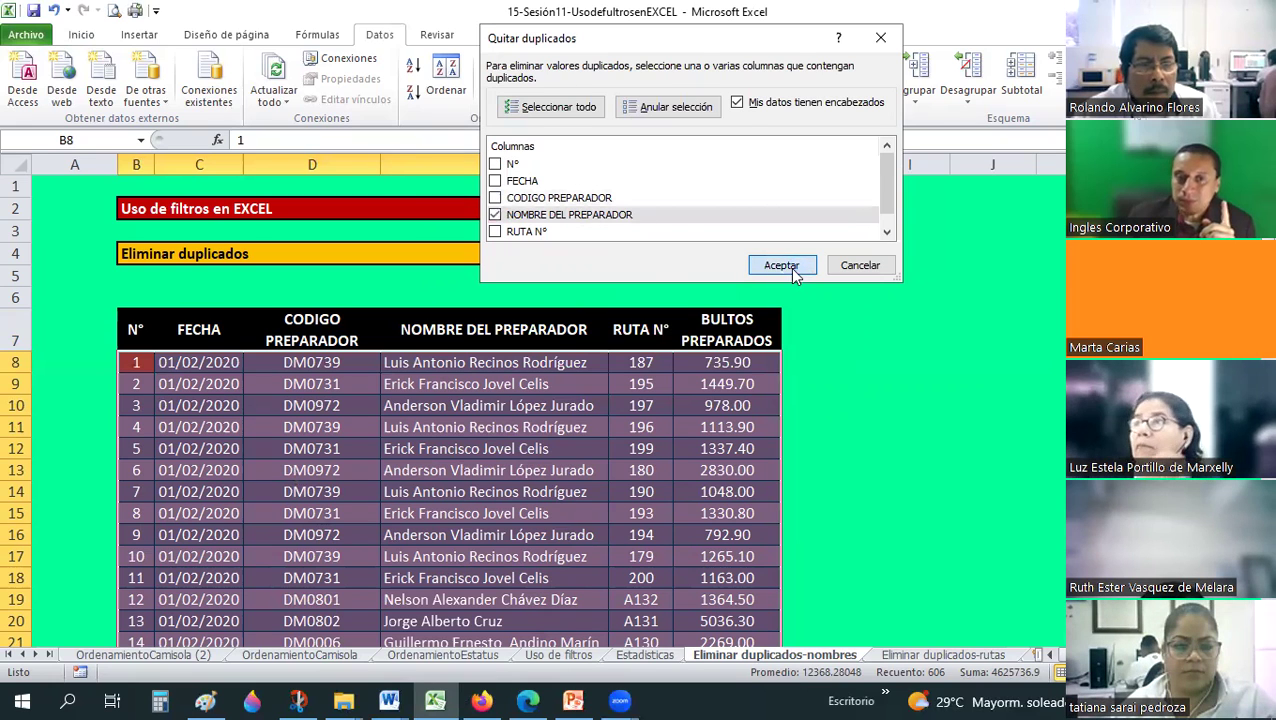
{"action": "left_click", "coordinate": [781, 265]}
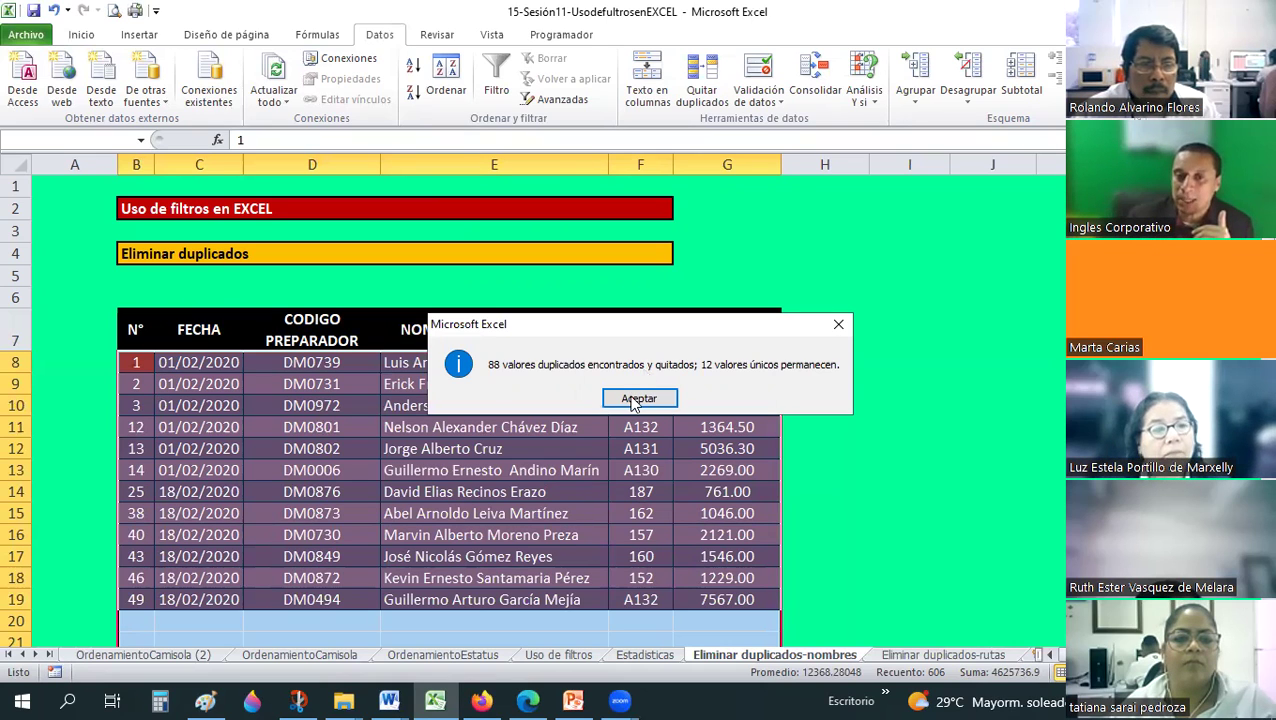
Dismiss the duplicates result and copy the 12 unique preparer codes and names.
{"action": "left_click", "coordinate": [627, 404]}
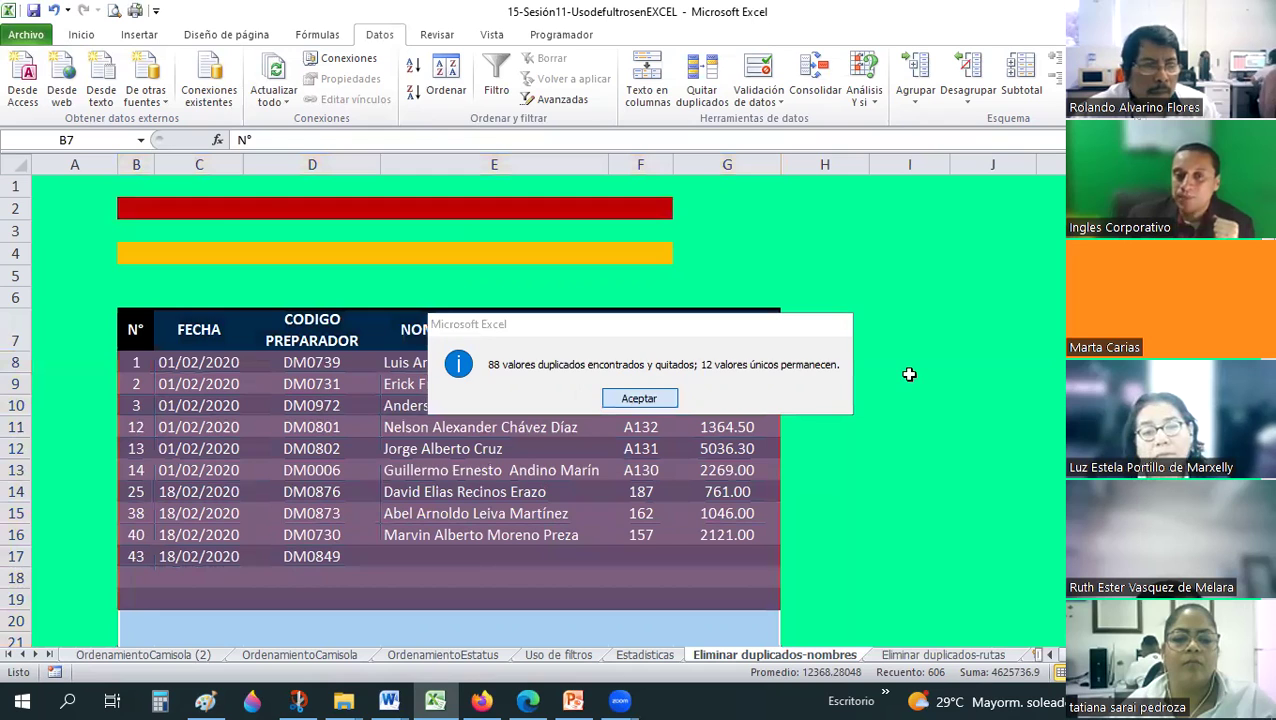
{"action": "left_click", "coordinate": [910, 384]}
{"action": "scroll", "coordinate": [339, 294], "scroll_direction": "down", "scroll_amount": 1}
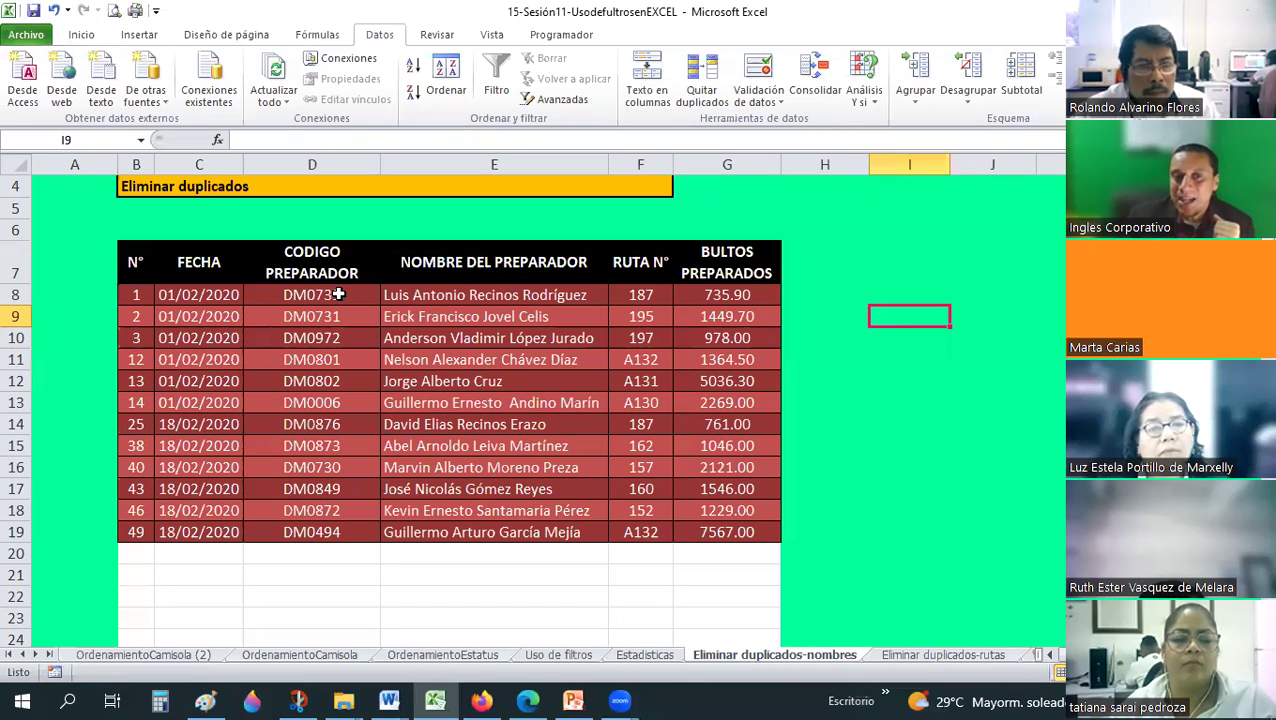
{"action": "left_click_drag", "start_coordinate": [339, 294], "coordinate": [470, 532]}
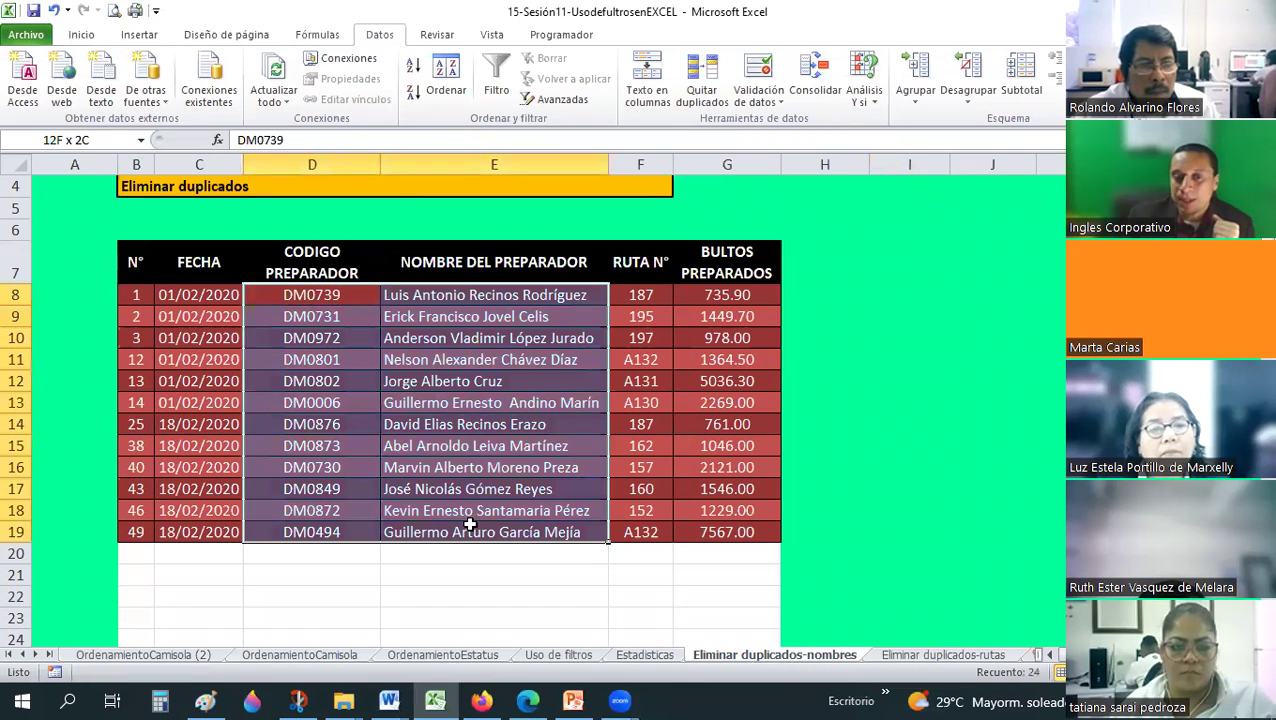
{"action": "left_click", "coordinate": [350, 316]}
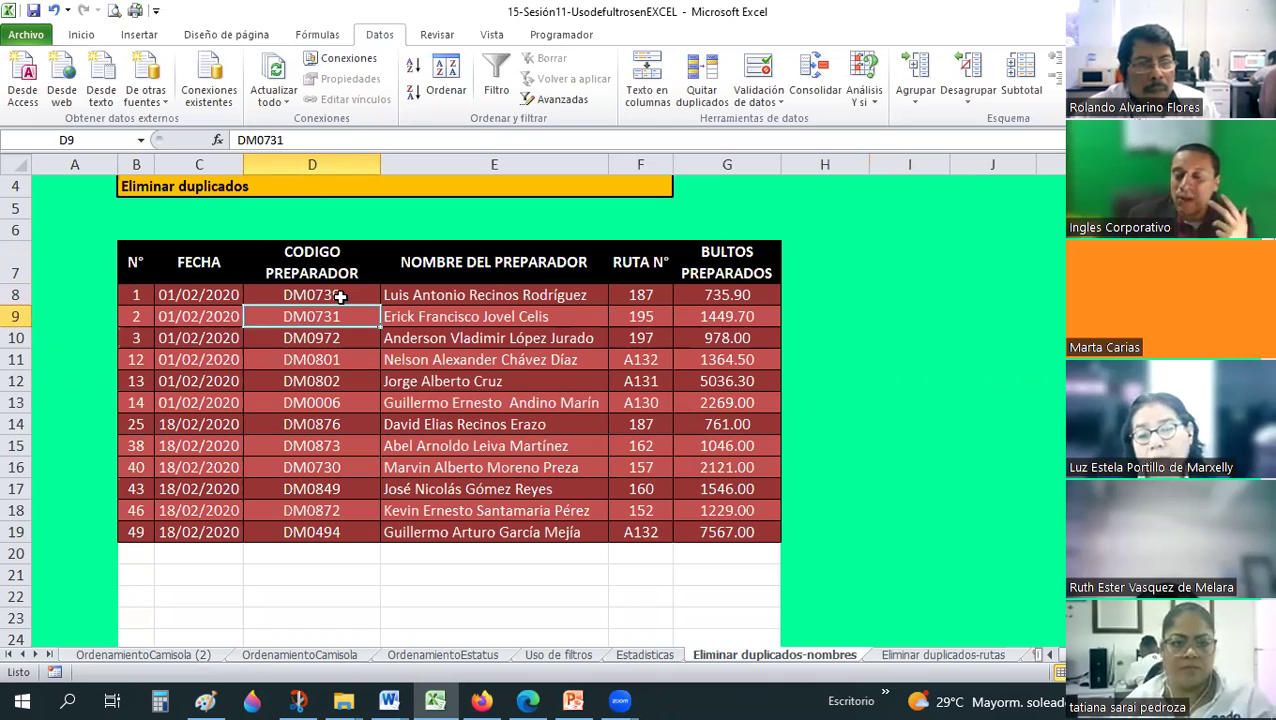
{"action": "left_click", "coordinate": [567, 654]}
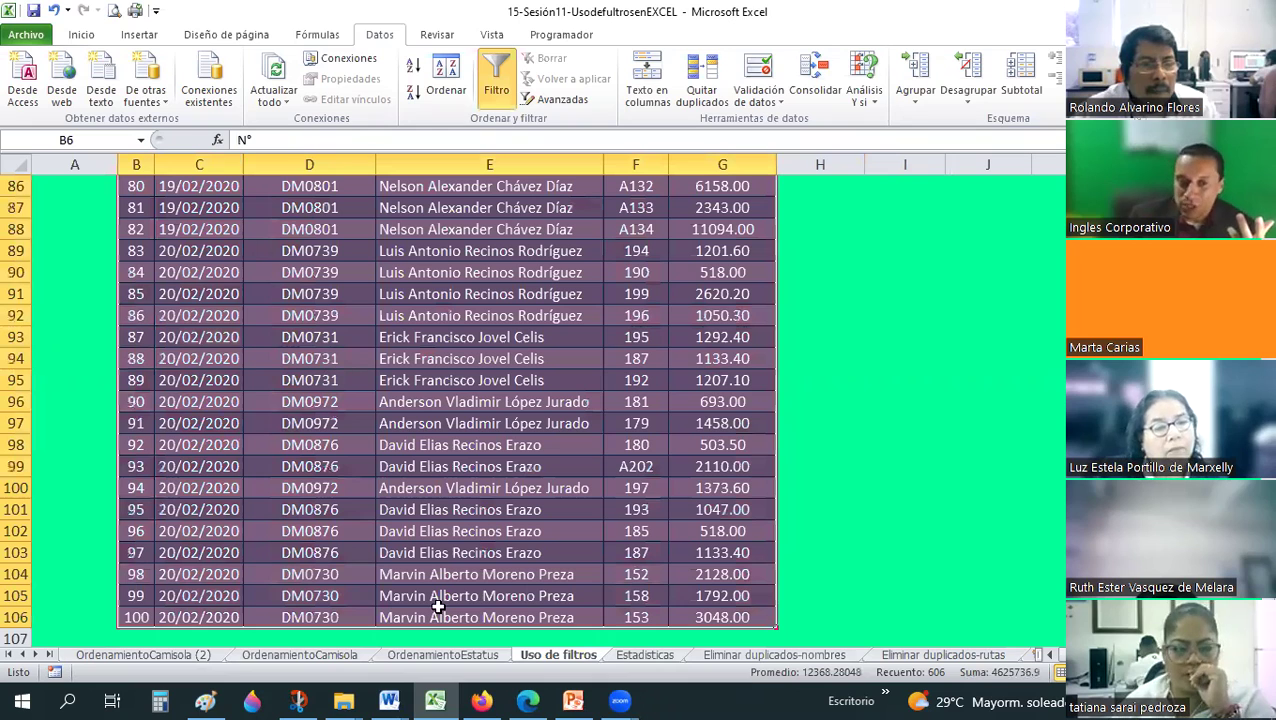
{"action": "left_click", "coordinate": [750, 656]}
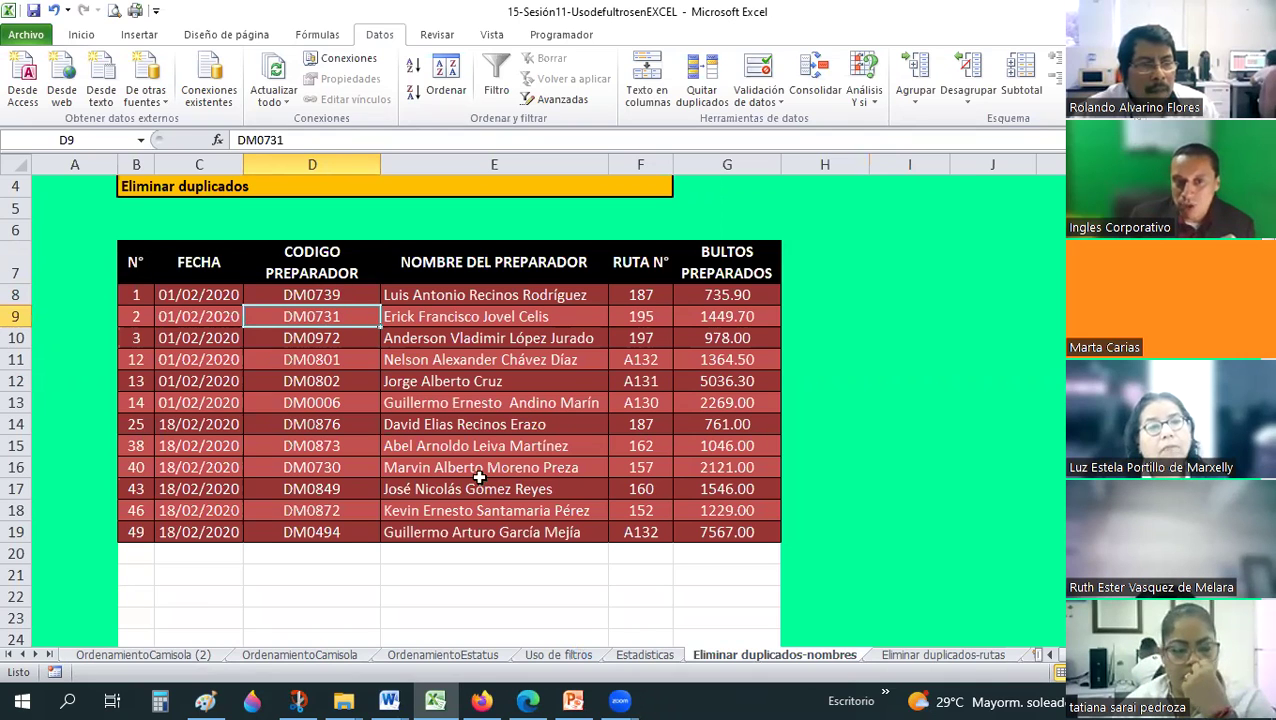
{"action": "left_click_drag", "start_coordinate": [312, 295], "coordinate": [497, 531]}
{"action": "right_click", "coordinate": [518, 301]}
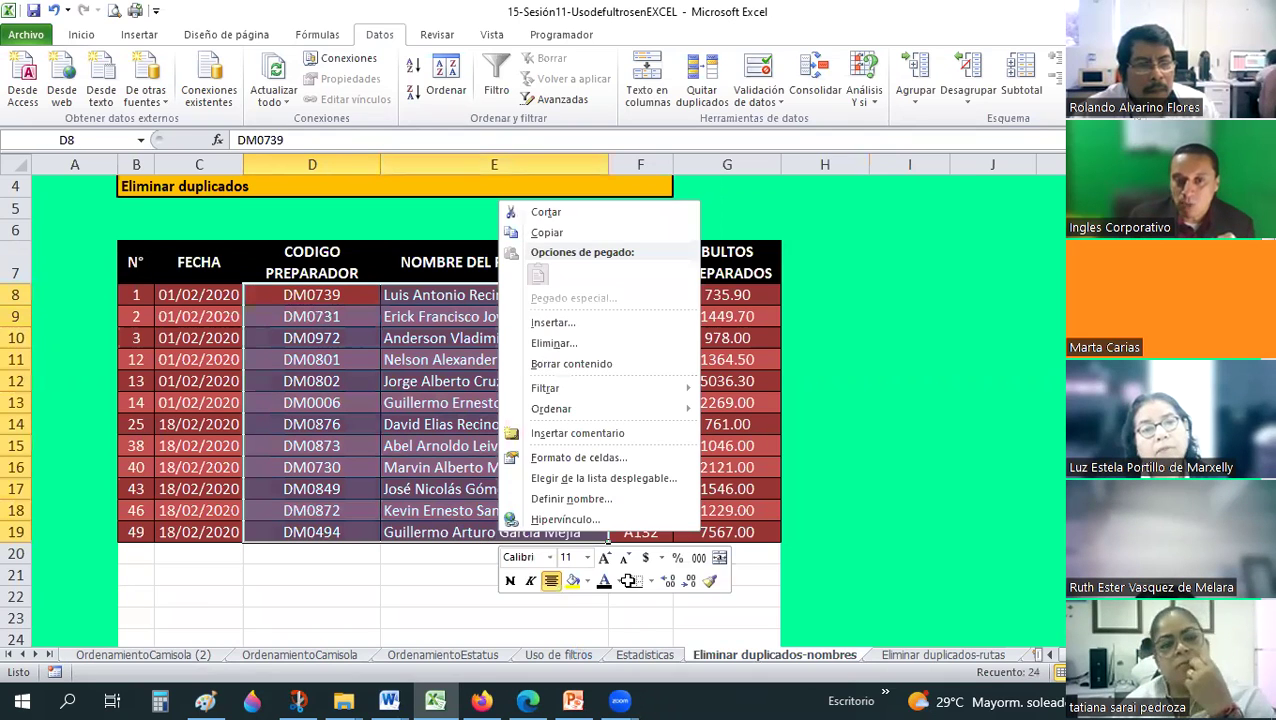
{"action": "key", "text": "c"}
Paste the codes and names into Estadísticas from C7 and clear the old E7 total.
{"action": "key", "text": "ctrl+Page_Up"}
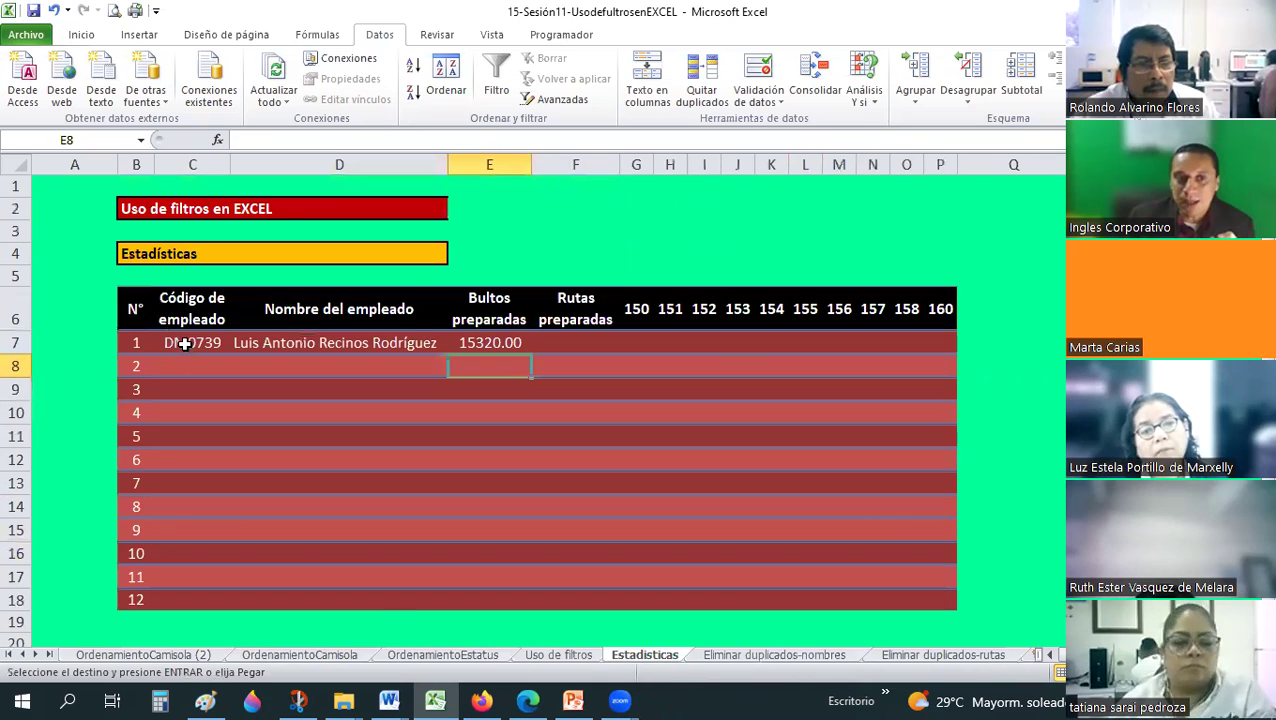
{"action": "right_click", "coordinate": [185, 343]}
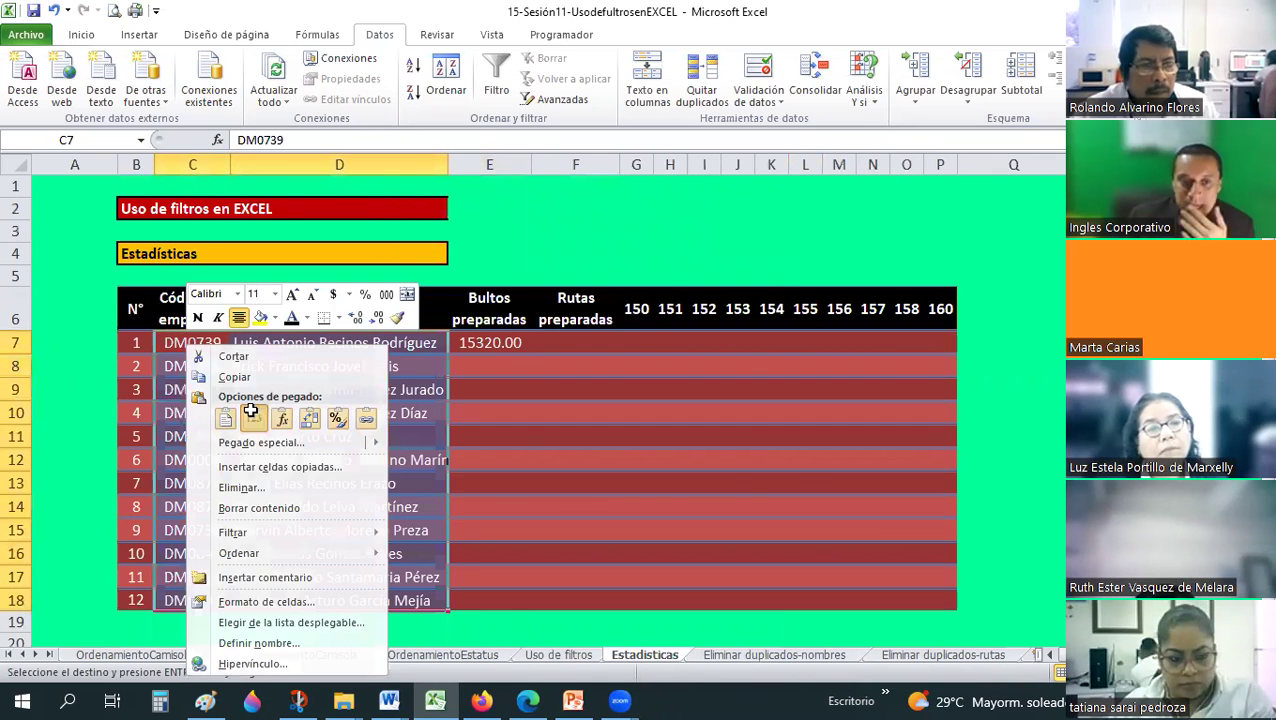
{"action": "left_click", "coordinate": [251, 411]}
{"action": "left_click", "coordinate": [376, 418]}
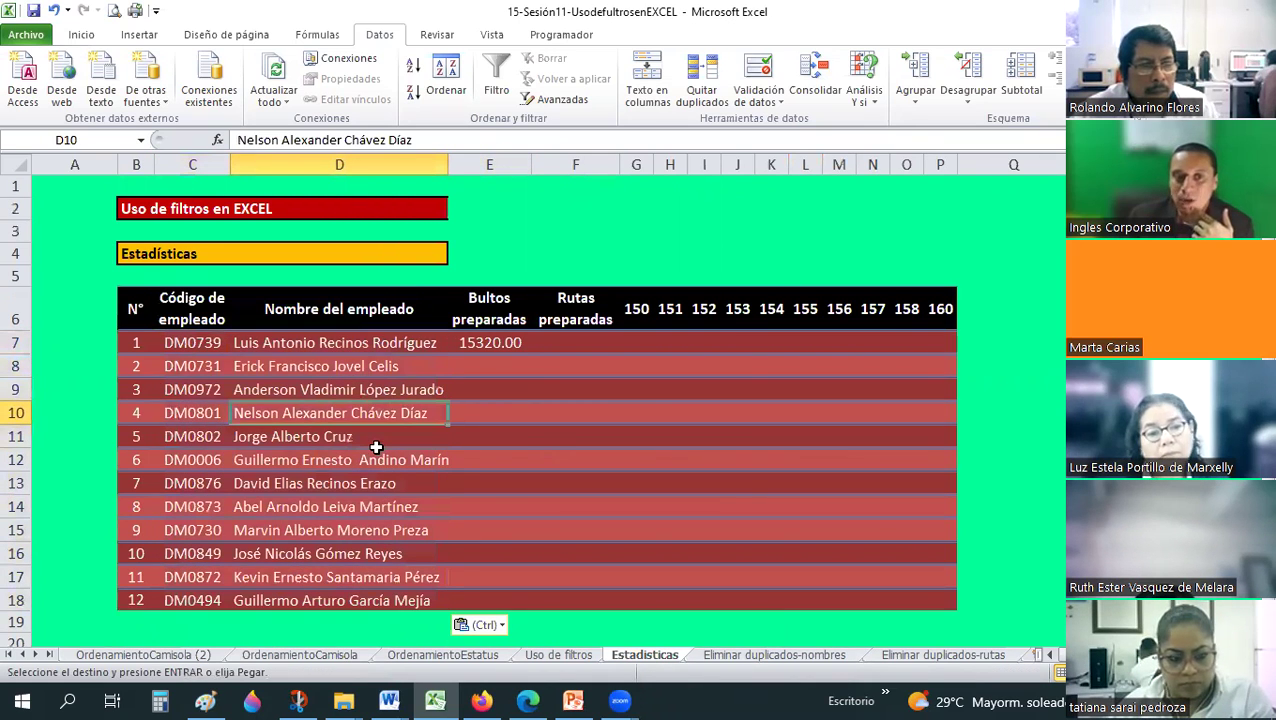
{"action": "scroll", "coordinate": [297, 362], "scroll_direction": "down", "scroll_amount": 1}
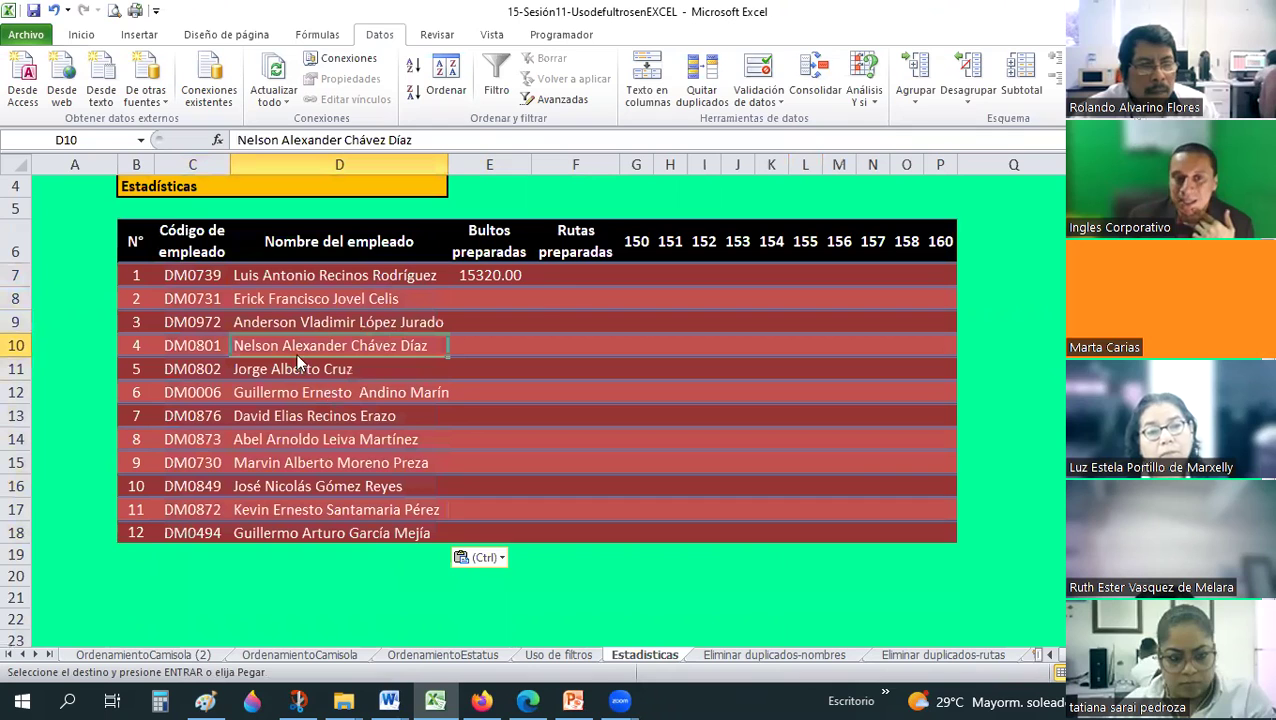
{"action": "left_click", "coordinate": [563, 412]}
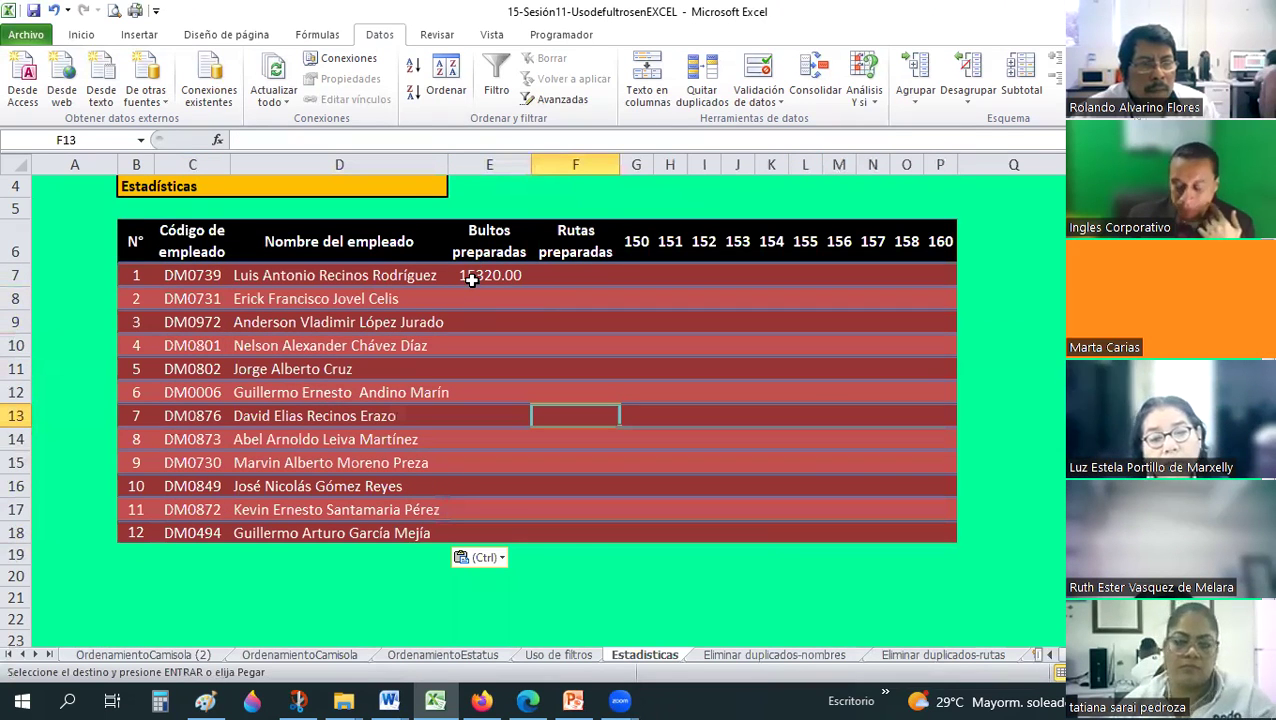
{"action": "left_click", "coordinate": [472, 281]}
{"action": "key", "text": "ctrl+z"}
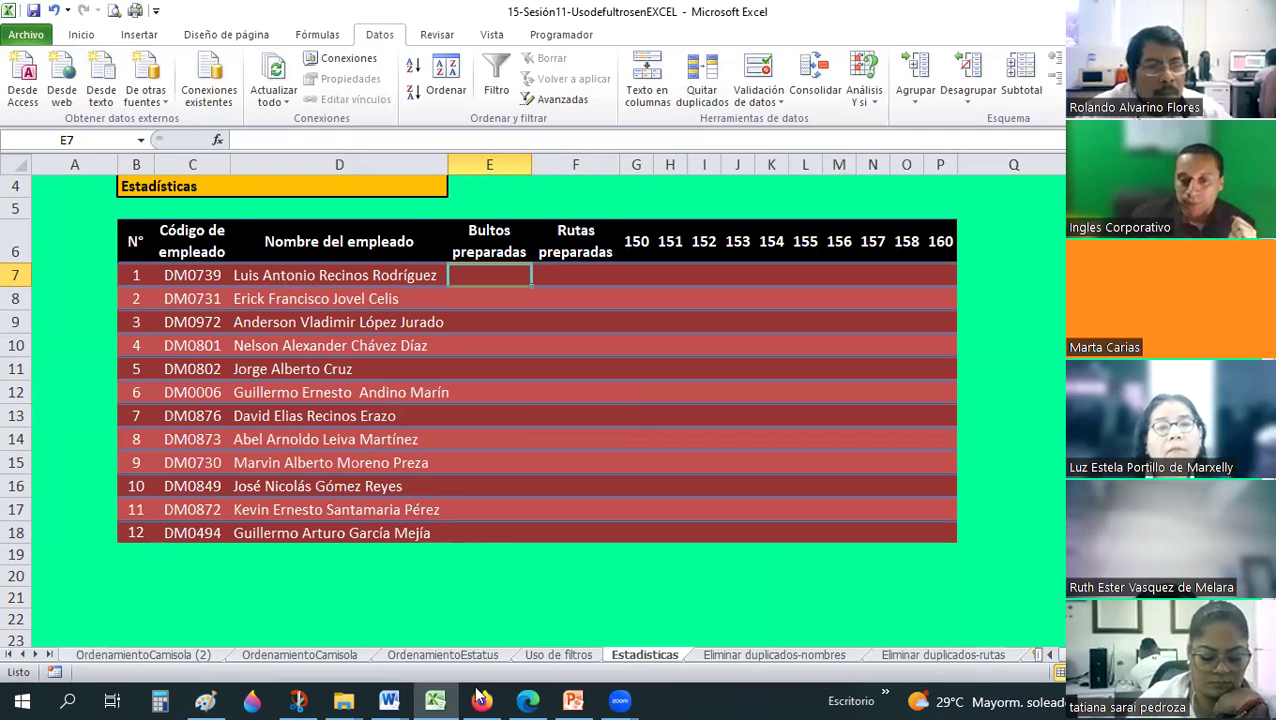
Refilter NOMBRE DEL PREPARADOR on Uso de filtros to the first preparer's 14 records.
{"action": "left_click", "coordinate": [566, 657]}
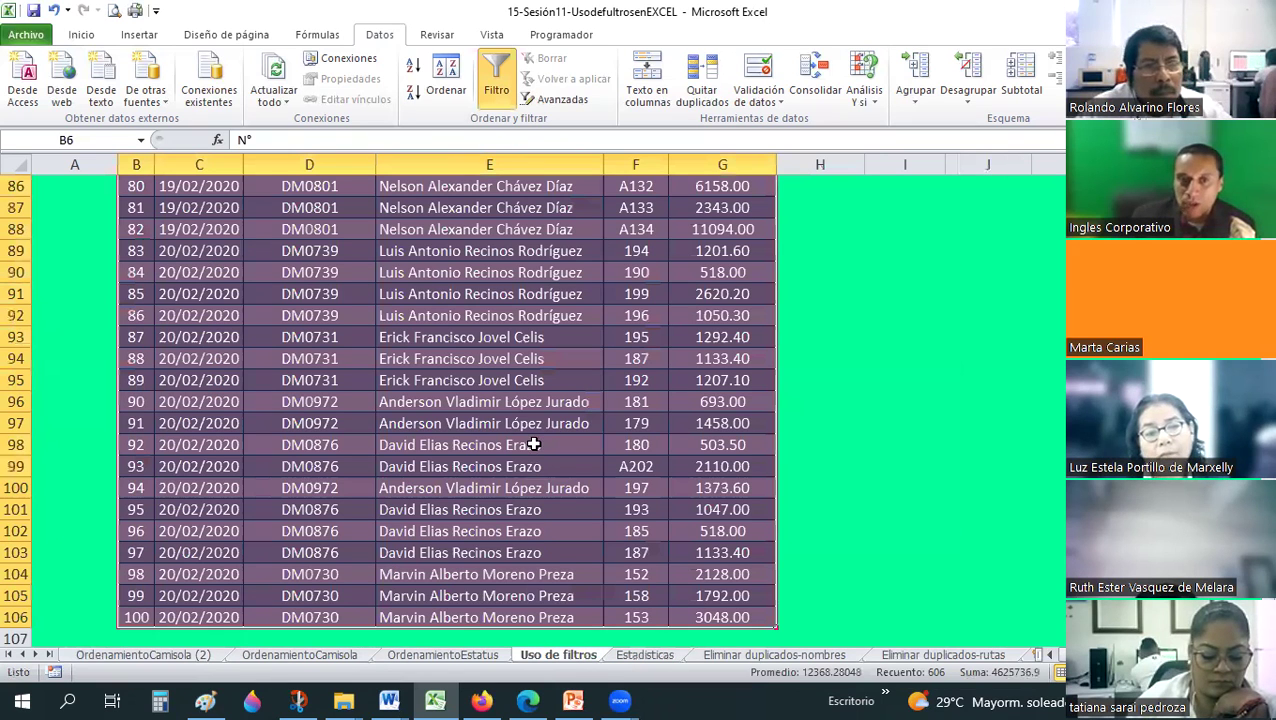
{"action": "scroll", "coordinate": [535, 443], "scroll_direction": "up", "scroll_amount": 8}
{"action": "scroll", "coordinate": [535, 443], "scroll_direction": "up", "scroll_amount": 20}
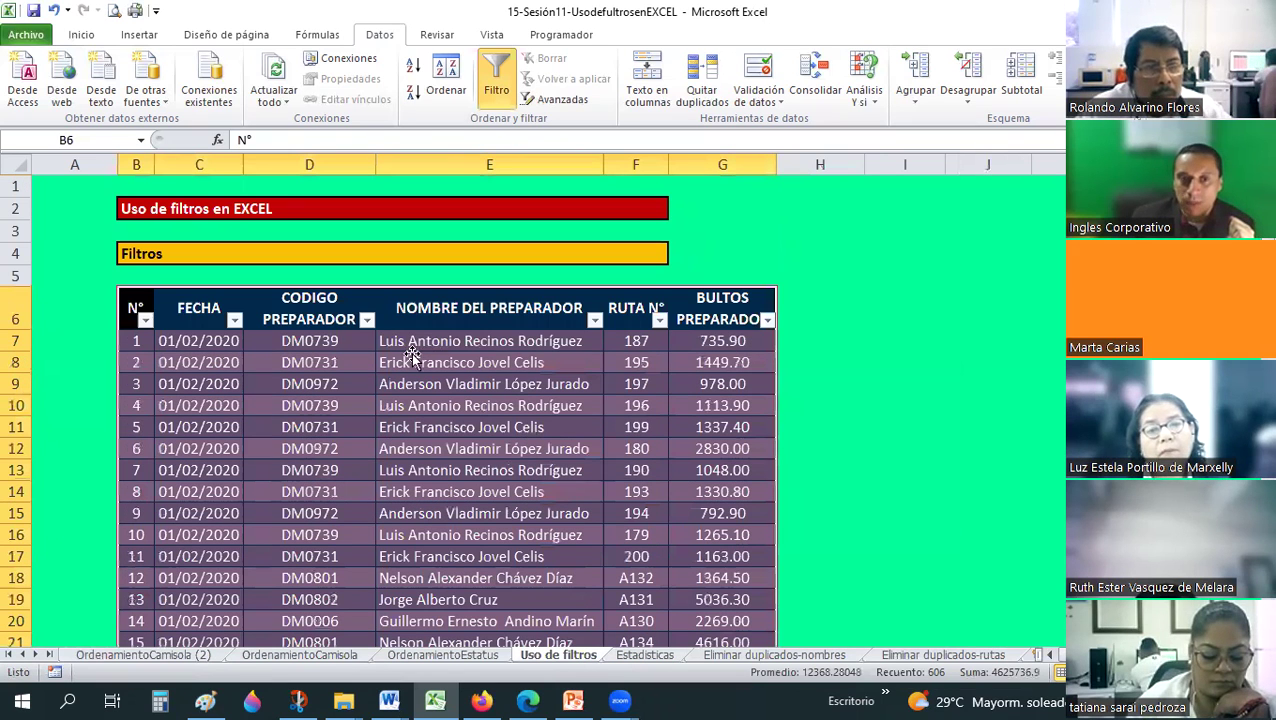
{"action": "left_click", "coordinate": [412, 360]}
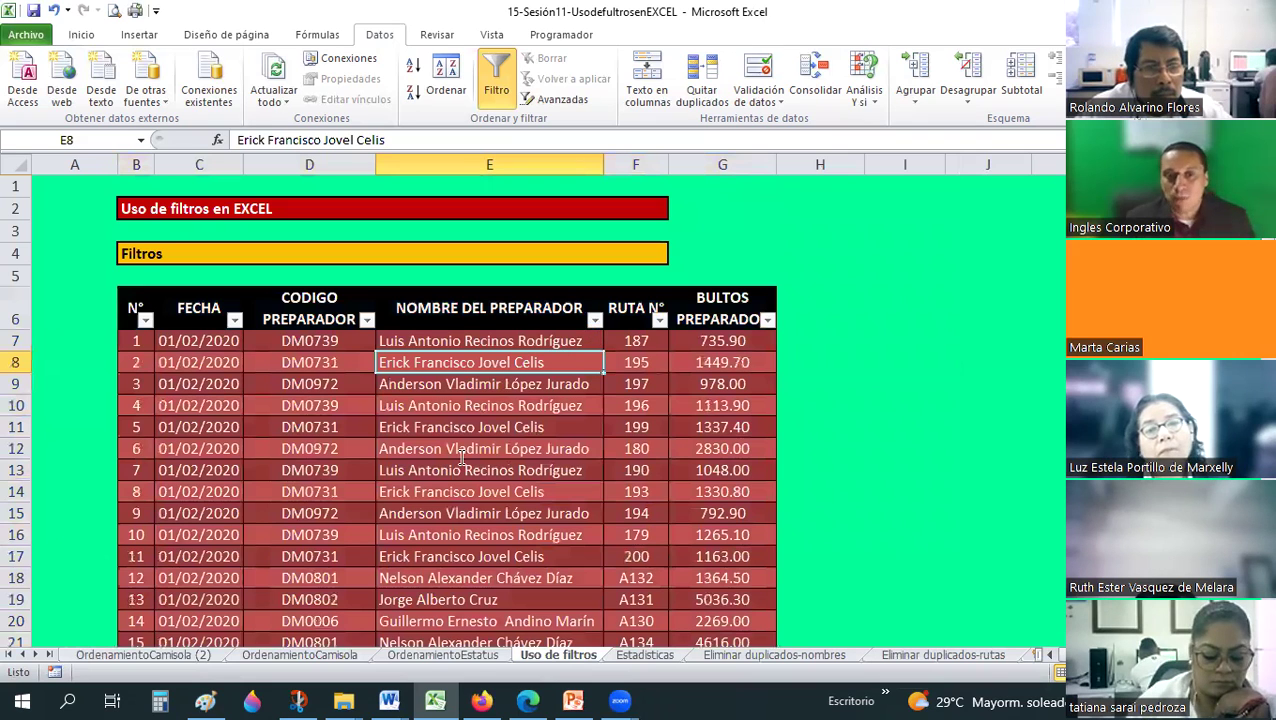
{"action": "key", "text": "alt+Down"}
{"action": "type", "text": "LUIS"}
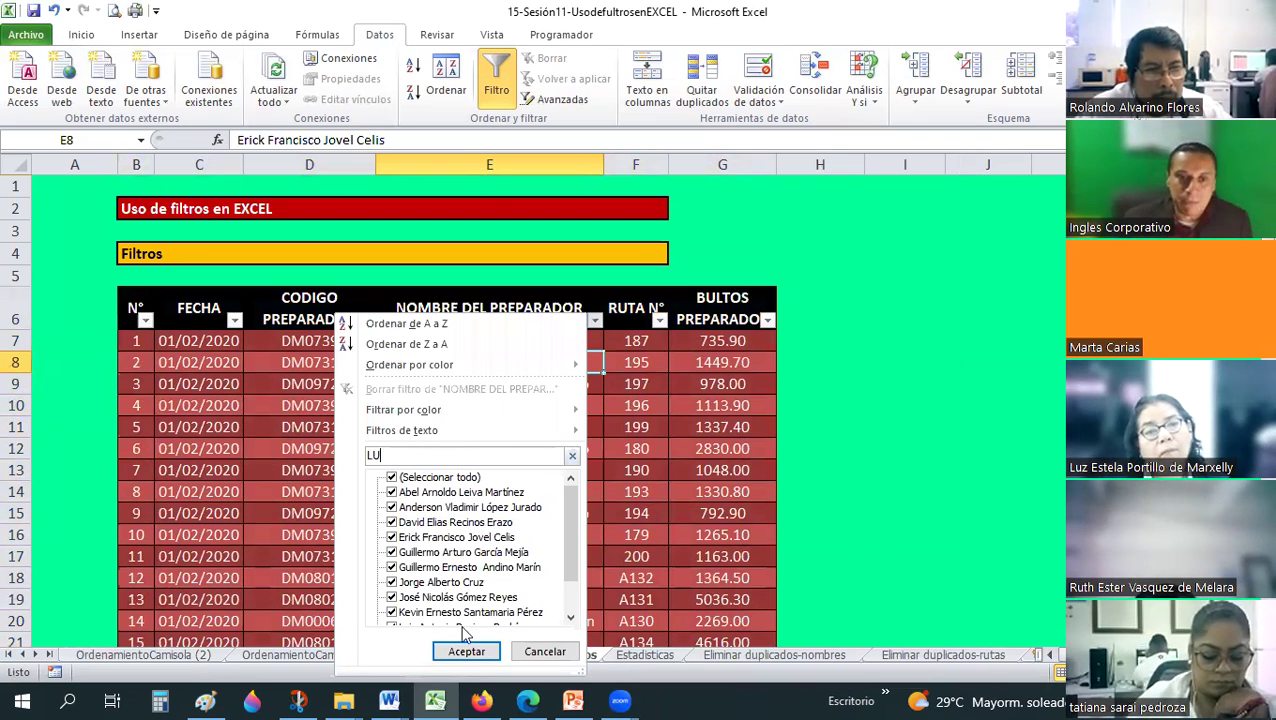
{"action": "key", "text": "Return"}
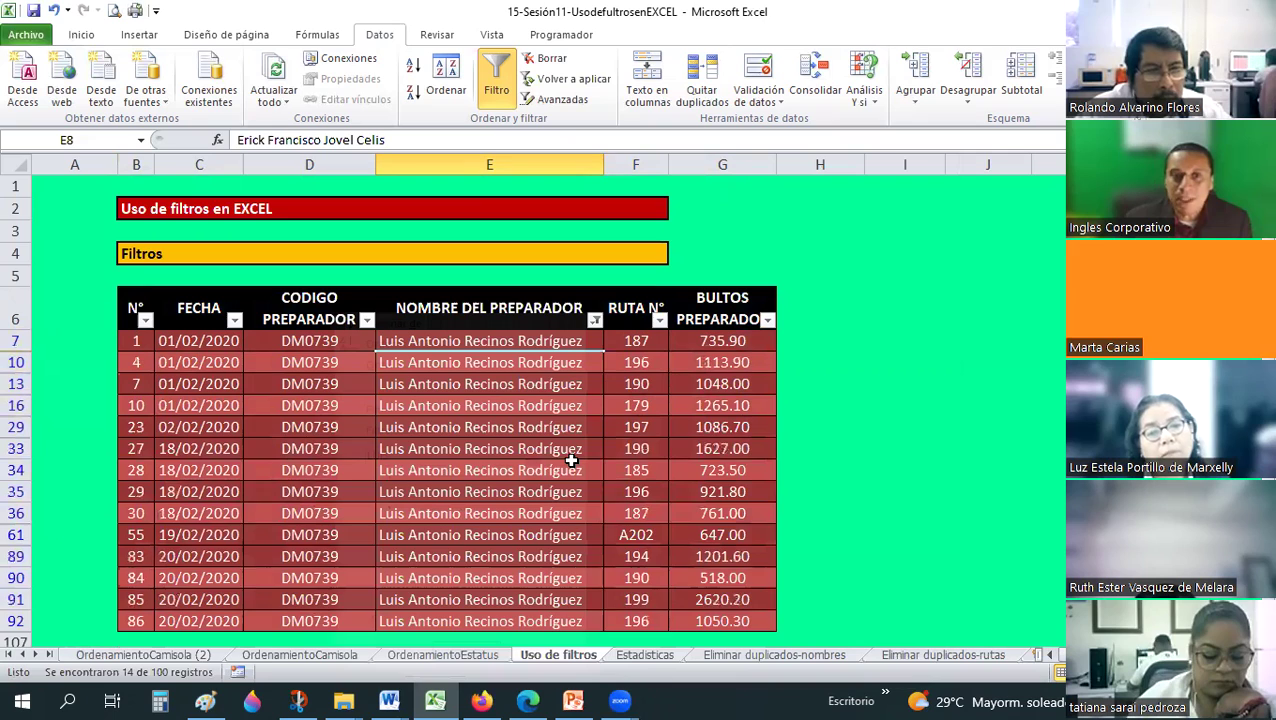
{"action": "scroll", "coordinate": [176, 262], "scroll_direction": "down", "scroll_amount": 1}
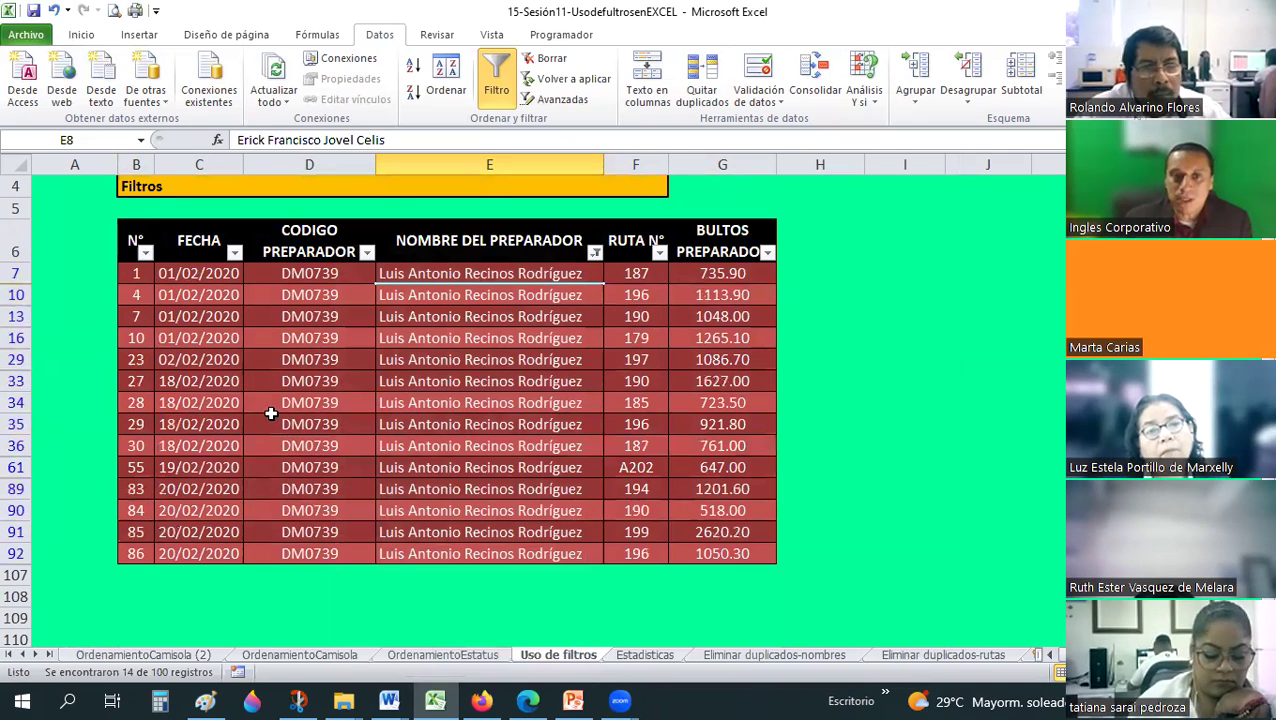
{"action": "left_click", "coordinate": [198, 273]}
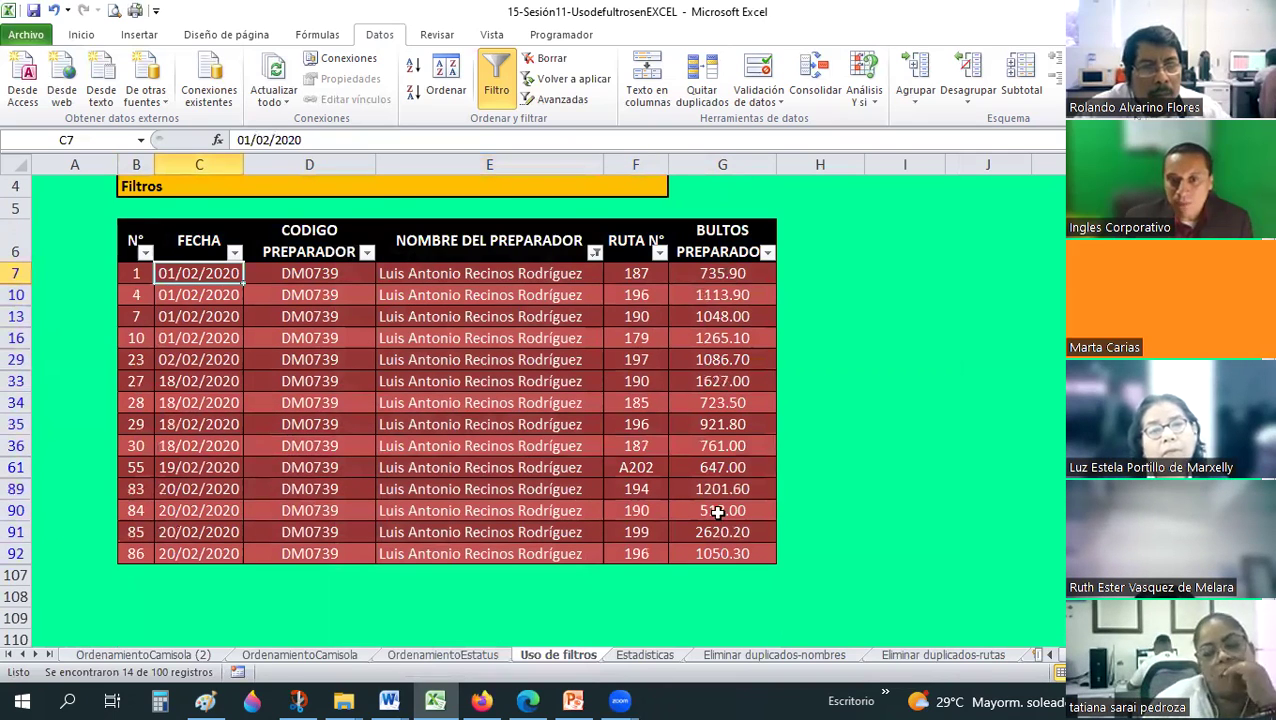
Read the filtered bultos sum and enter 15320 in Estadísticas E7.
{"action": "left_click_drag", "start_coordinate": [722, 273], "coordinate": [712, 553]}
{"action": "left_click_drag", "start_coordinate": [722, 510], "coordinate": [722, 553]}
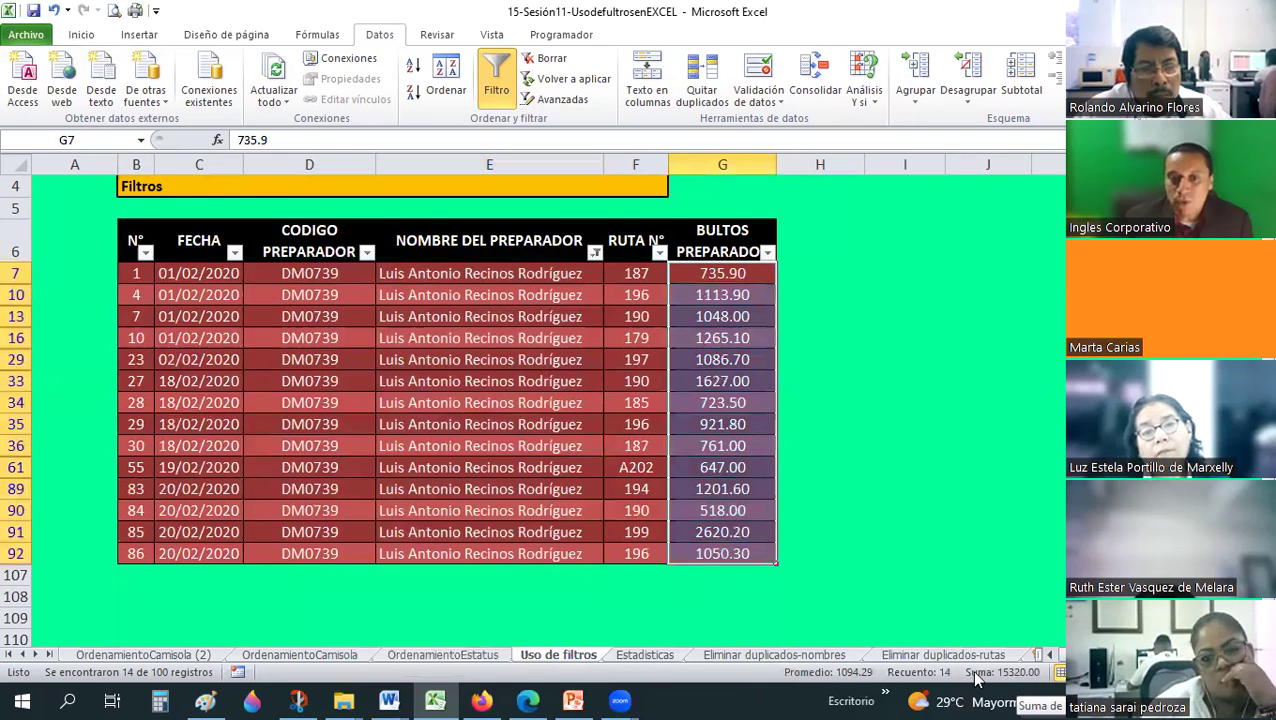
{"action": "left_click", "coordinate": [627, 656]}
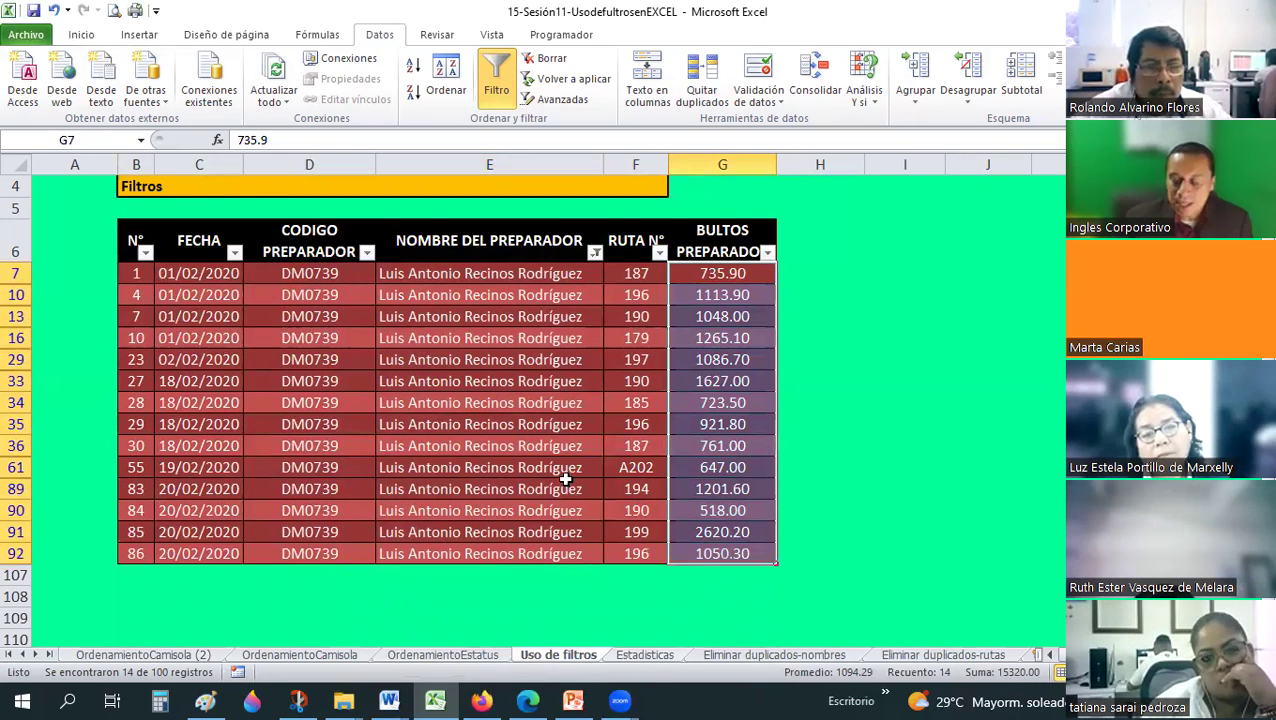
{"action": "type", "text": "15320"}
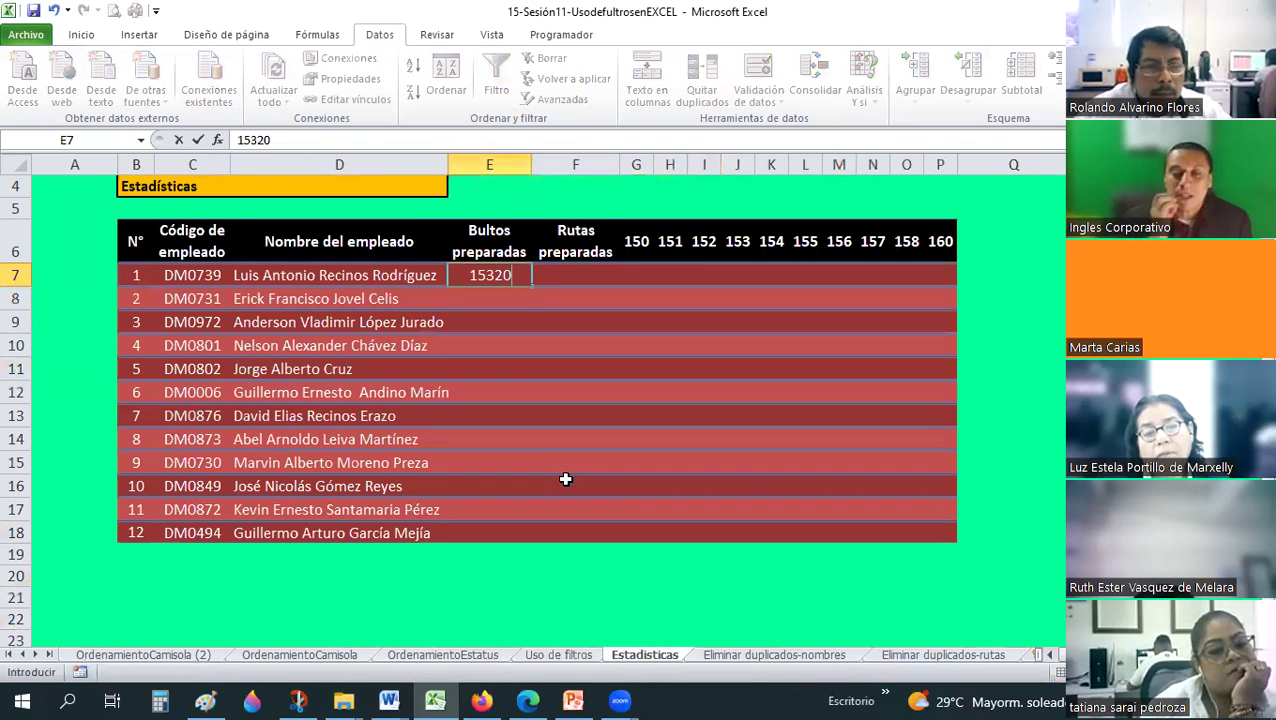
{"action": "key", "text": "Return"}
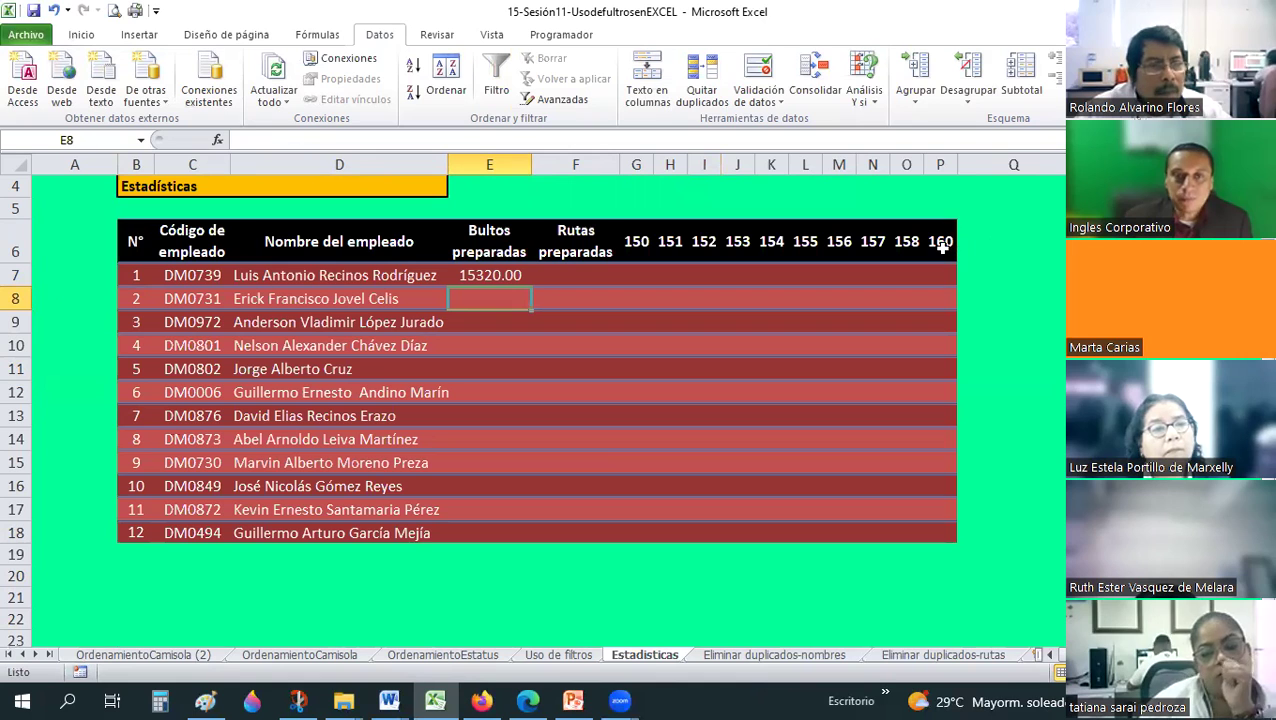
Apply the header formatting to row 19 and add =SUMA(E7:E18) in E19.
{"action": "left_click_drag", "start_coordinate": [136, 241], "coordinate": [943, 248]}
{"action": "left_click", "coordinate": [81, 34]}
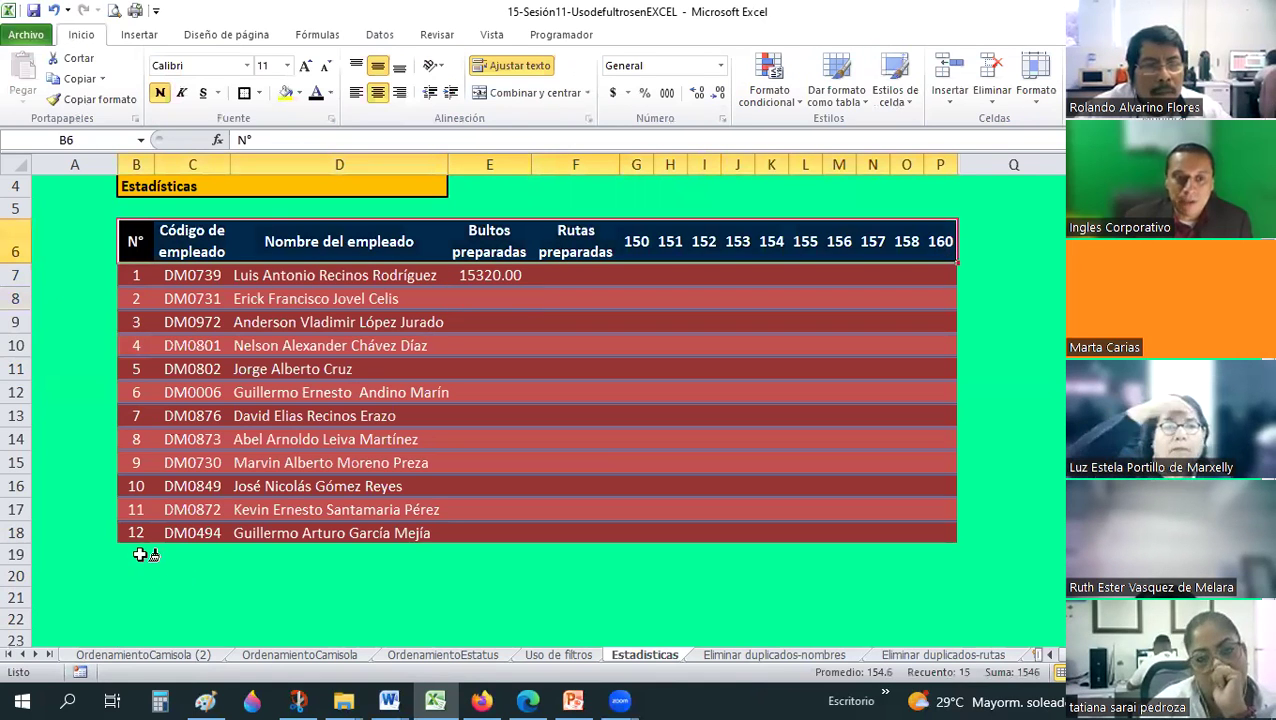
{"action": "left_click_drag", "start_coordinate": [140, 554], "coordinate": [470, 556]}
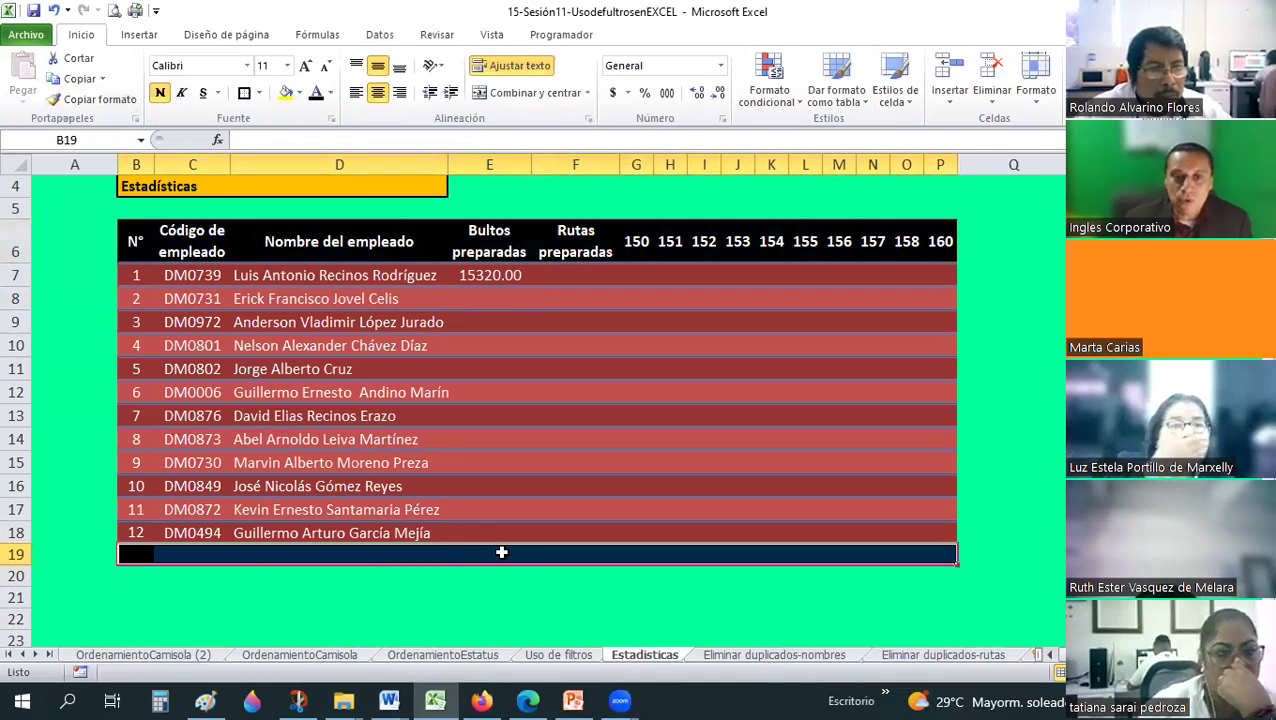
{"action": "left_click", "coordinate": [501, 552]}
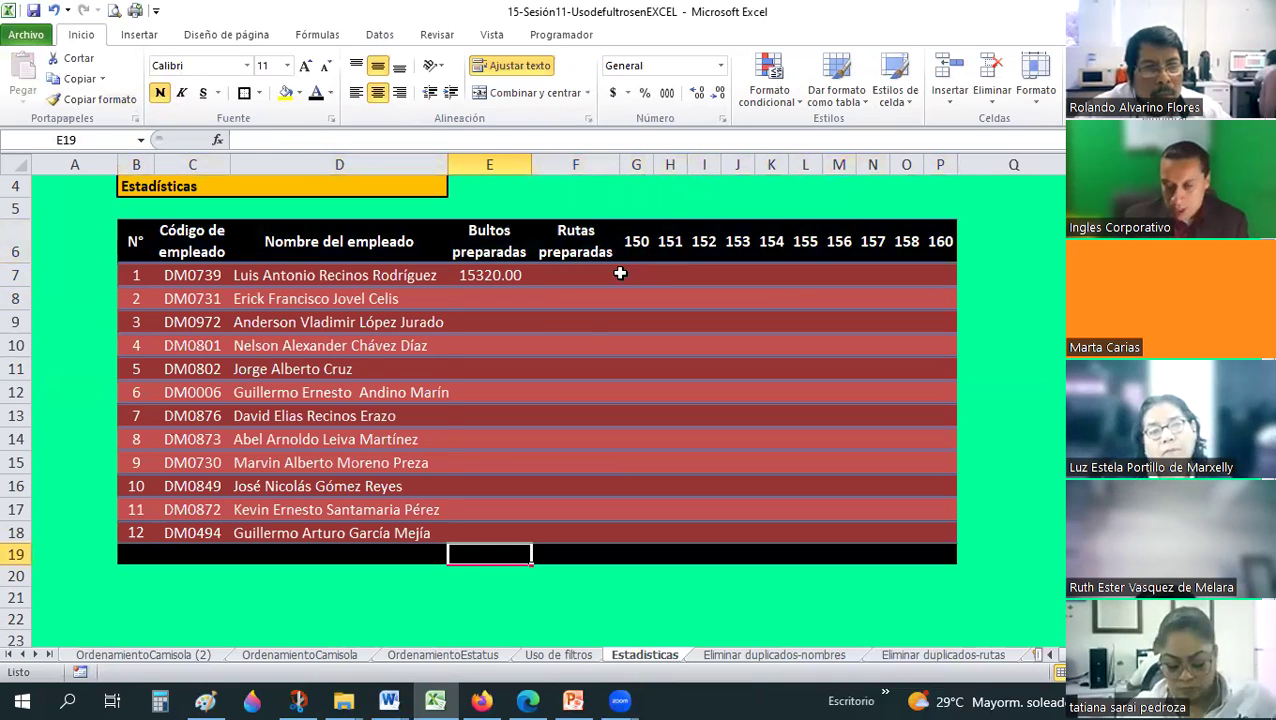
{"action": "key", "text": "alt+equal"}
{"action": "key", "text": "Return"}
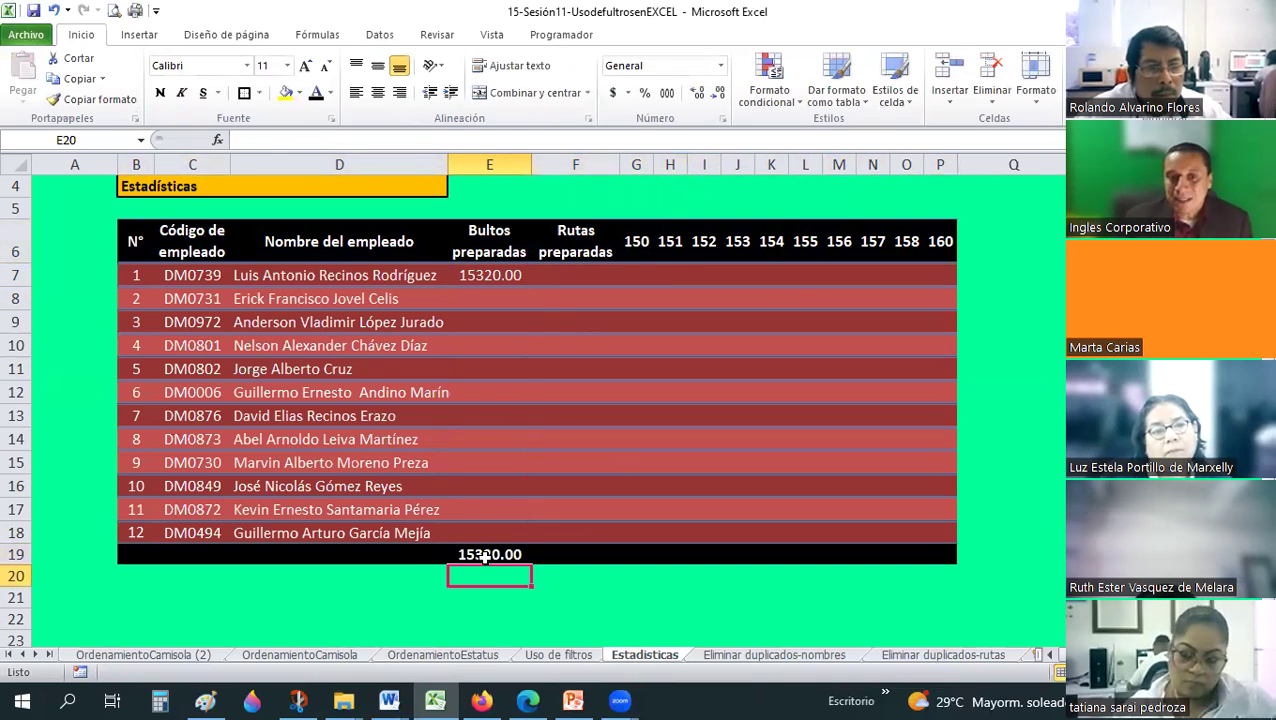
{"action": "left_click", "coordinate": [485, 555]}
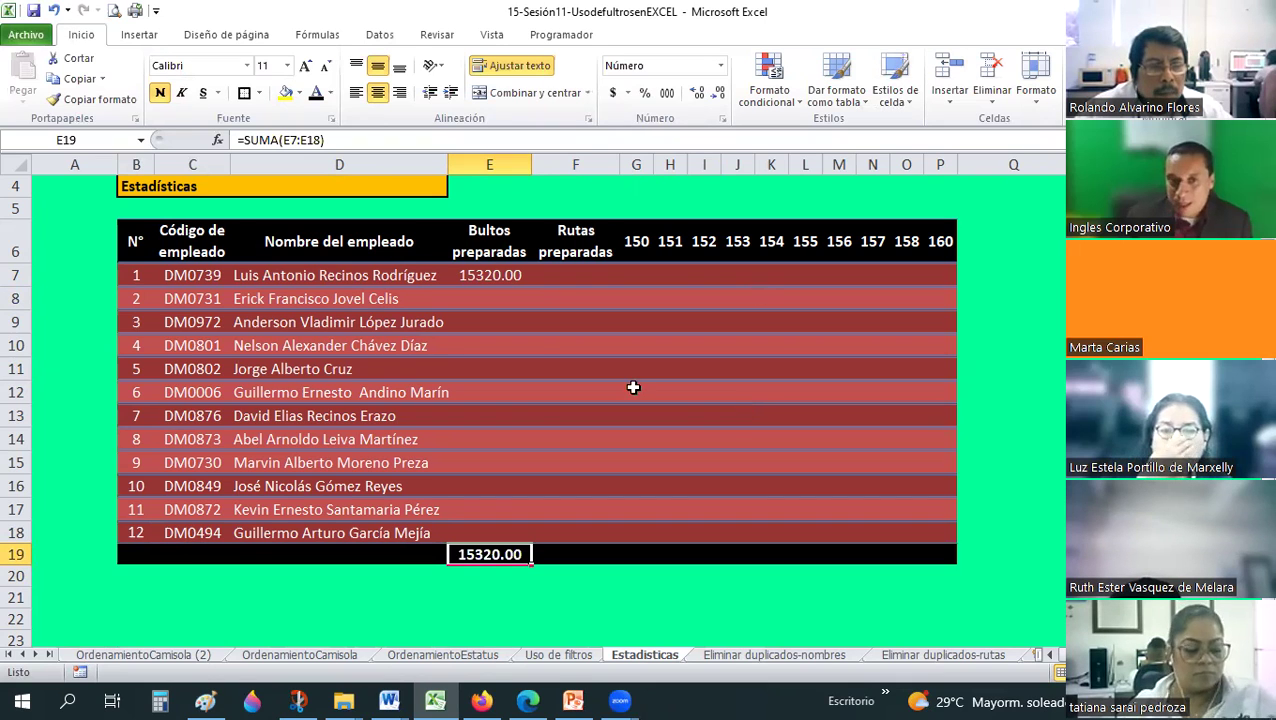
{"action": "left_click", "coordinate": [536, 350]}
Filter Uso de filtros to the second preparer and select their bultos values to read the sum.
{"action": "left_click", "coordinate": [484, 345]}
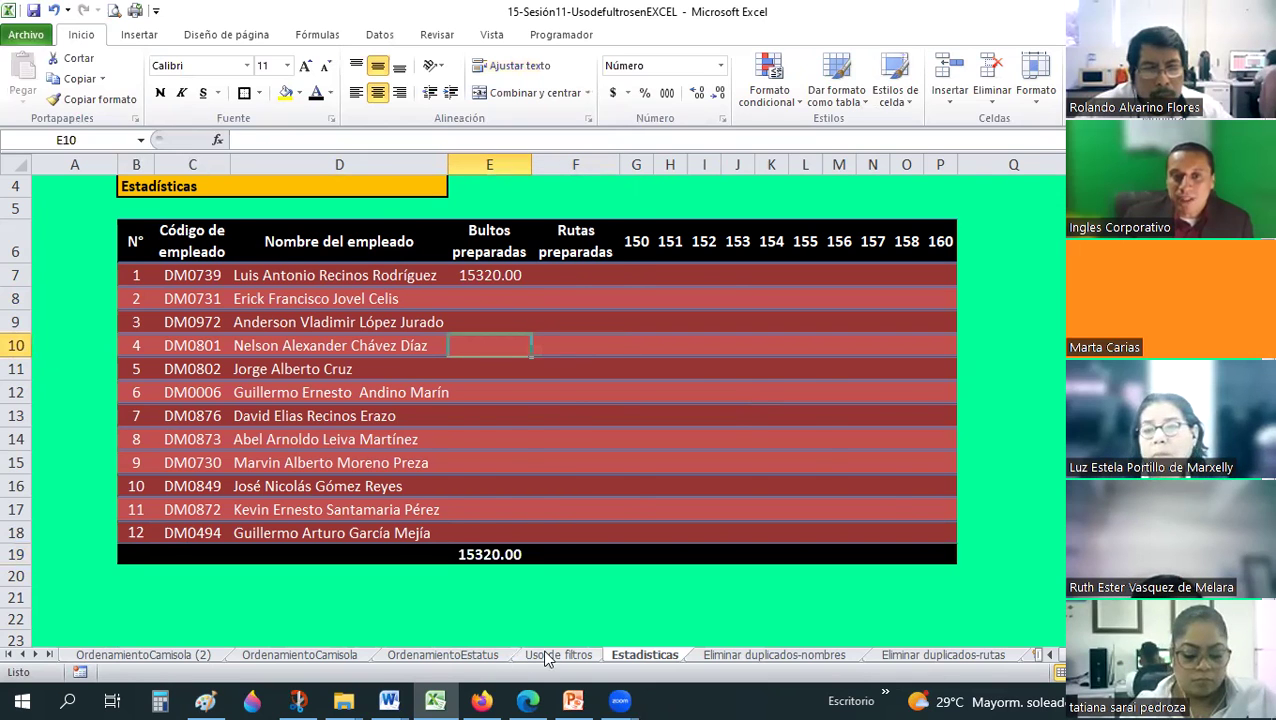
{"action": "left_click", "coordinate": [548, 655]}
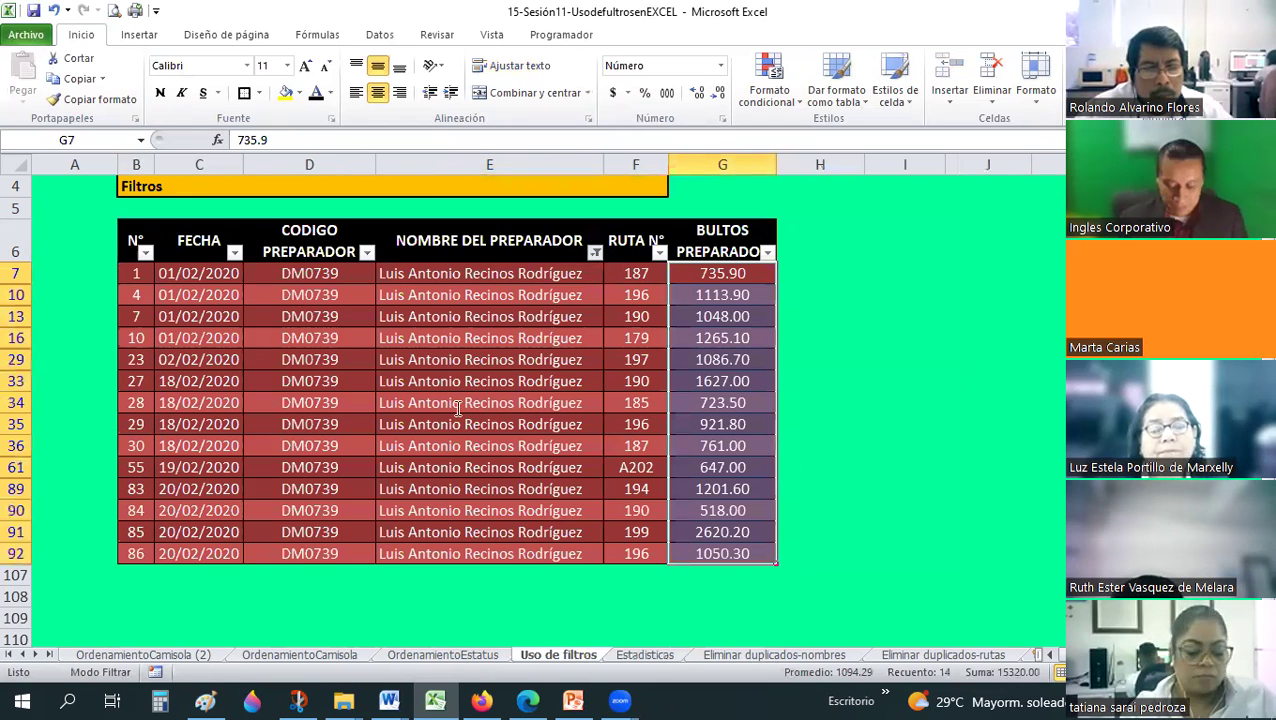
{"action": "left_click", "coordinate": [594, 251]}
{"action": "type", "text": "ERICK"}
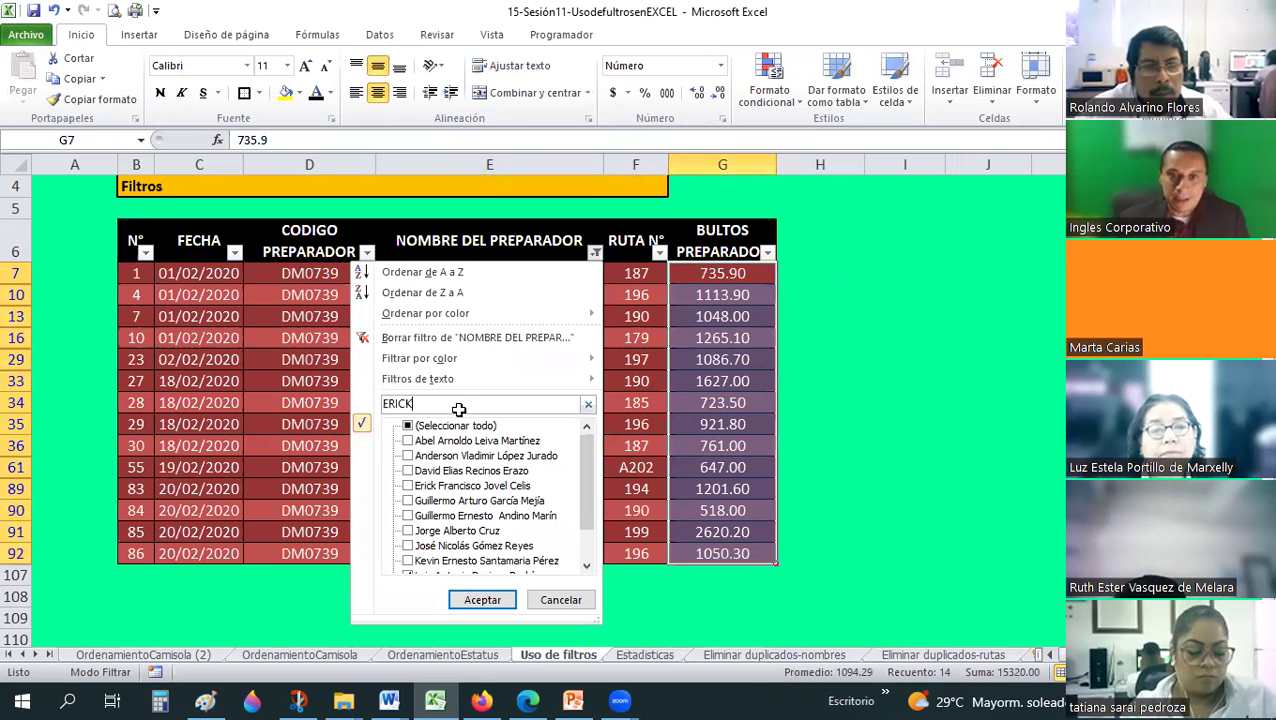
{"action": "key", "text": "Return"}
{"action": "scroll", "coordinate": [511, 424], "scroll_direction": "down", "scroll_amount": 2}
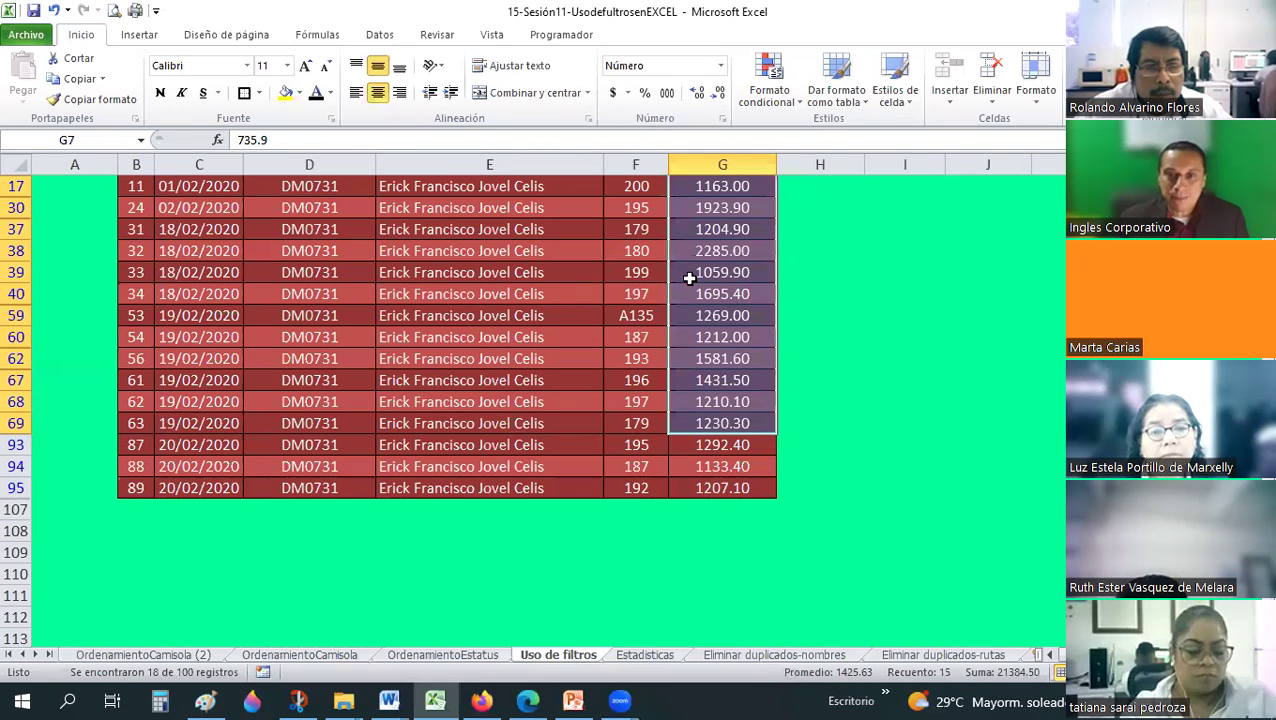
{"action": "key", "text": "ctrl+z"}
{"action": "left_click_drag", "start_coordinate": [722, 318], "coordinate": [697, 617]}
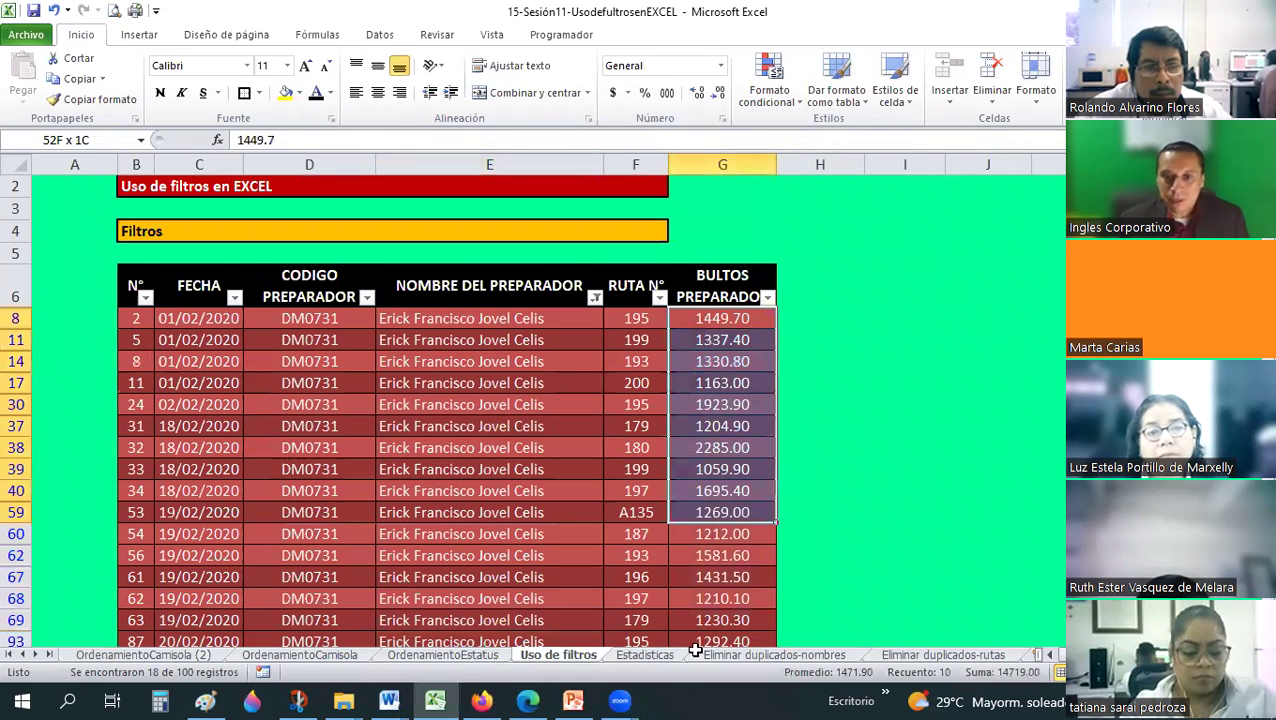
{"action": "left_click_drag", "start_coordinate": [1003, 681], "coordinate": [997, 686]}
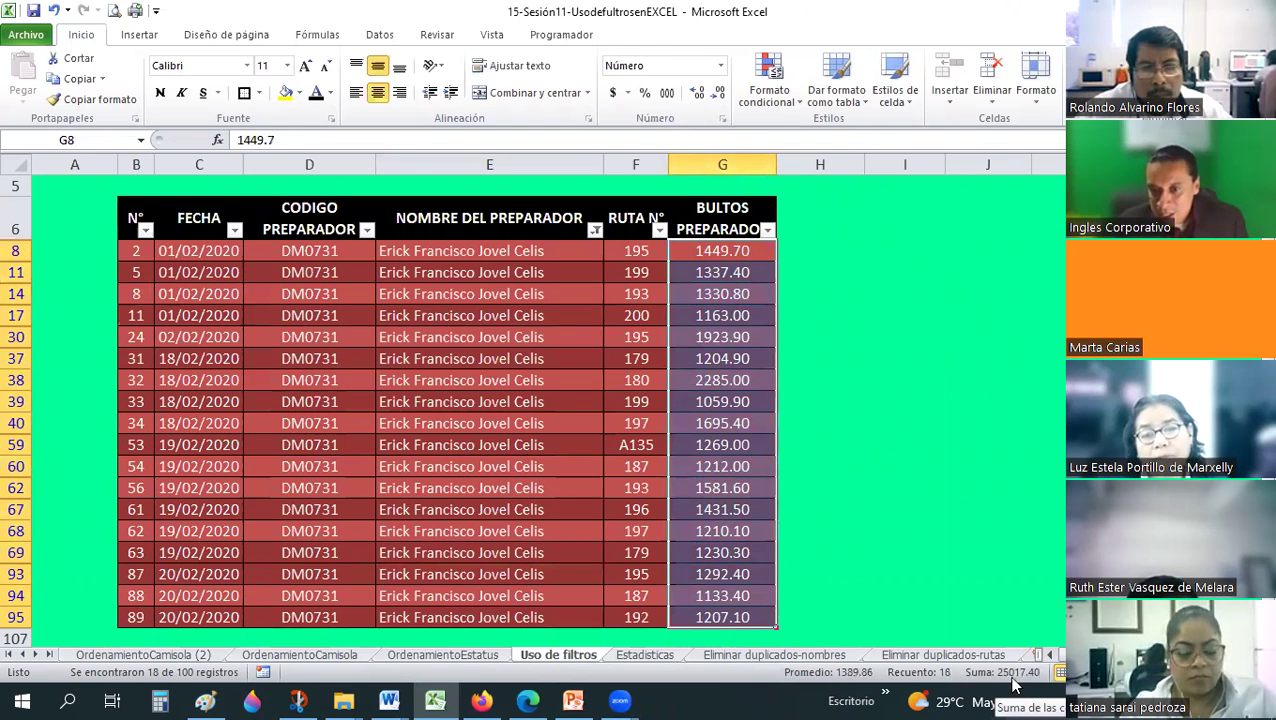
Enter 25,017.40 bultos in E8 on Estadísticas and apply accounting format to the Bultos figures.
{"action": "left_click", "coordinate": [645, 655]}
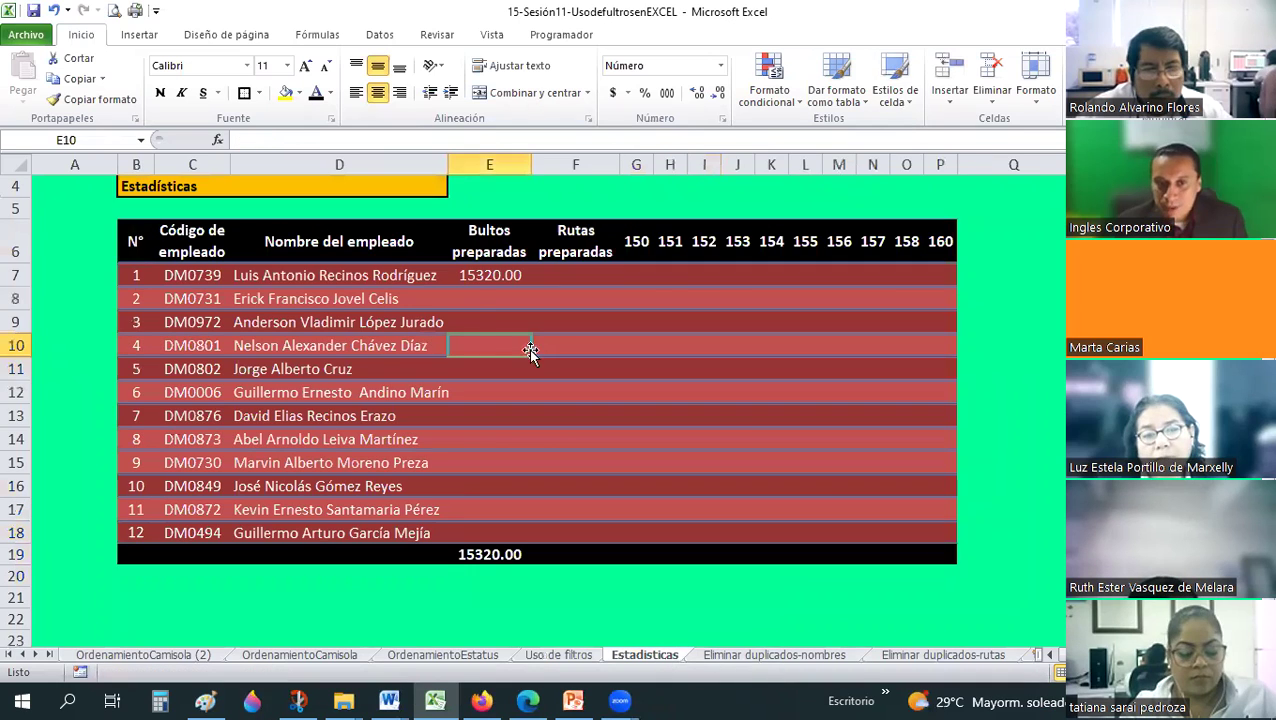
{"action": "left_click", "coordinate": [475, 298]}
{"action": "type", "text": "25017.4"}
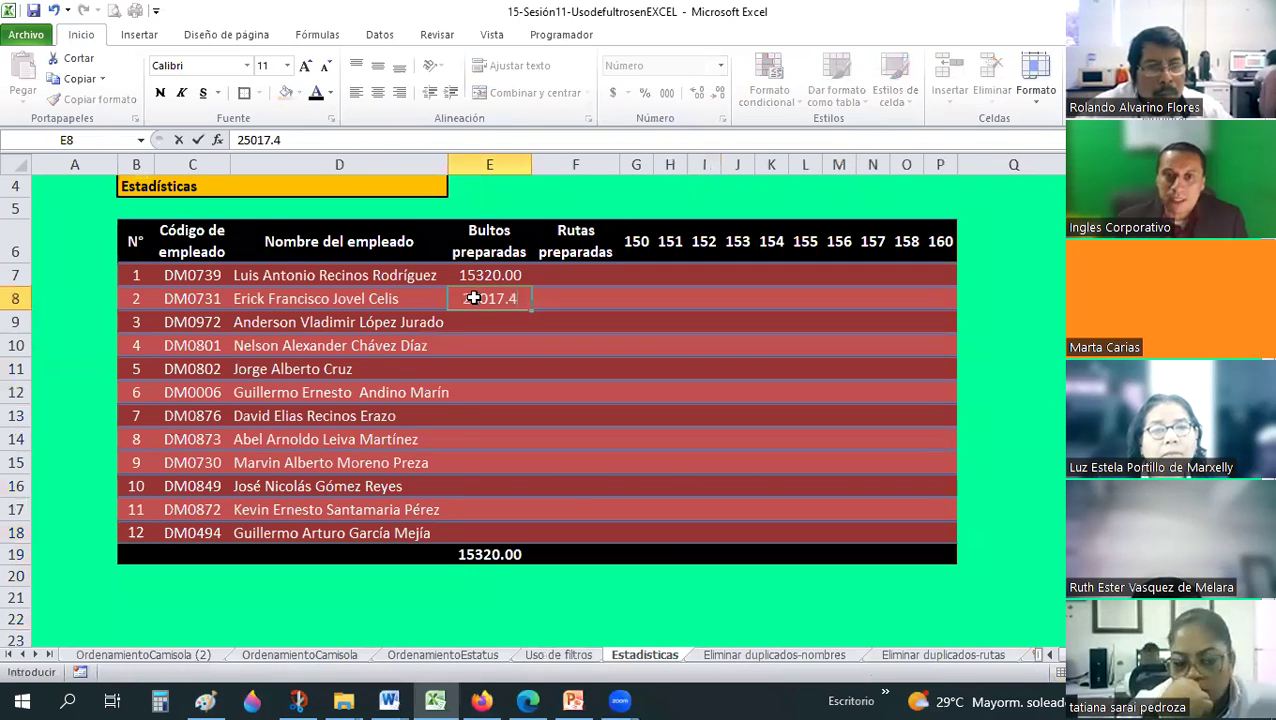
{"action": "key", "text": "Return"}
{"action": "mouse_move", "coordinate": [489, 275]}
{"action": "left_mouse_down"}
{"action": "mouse_move", "coordinate": [616, 522]}
{"action": "mouse_move", "coordinate": [612, 554]}
{"action": "left_mouse_up"}
{"action": "left_click", "coordinate": [526, 353]}
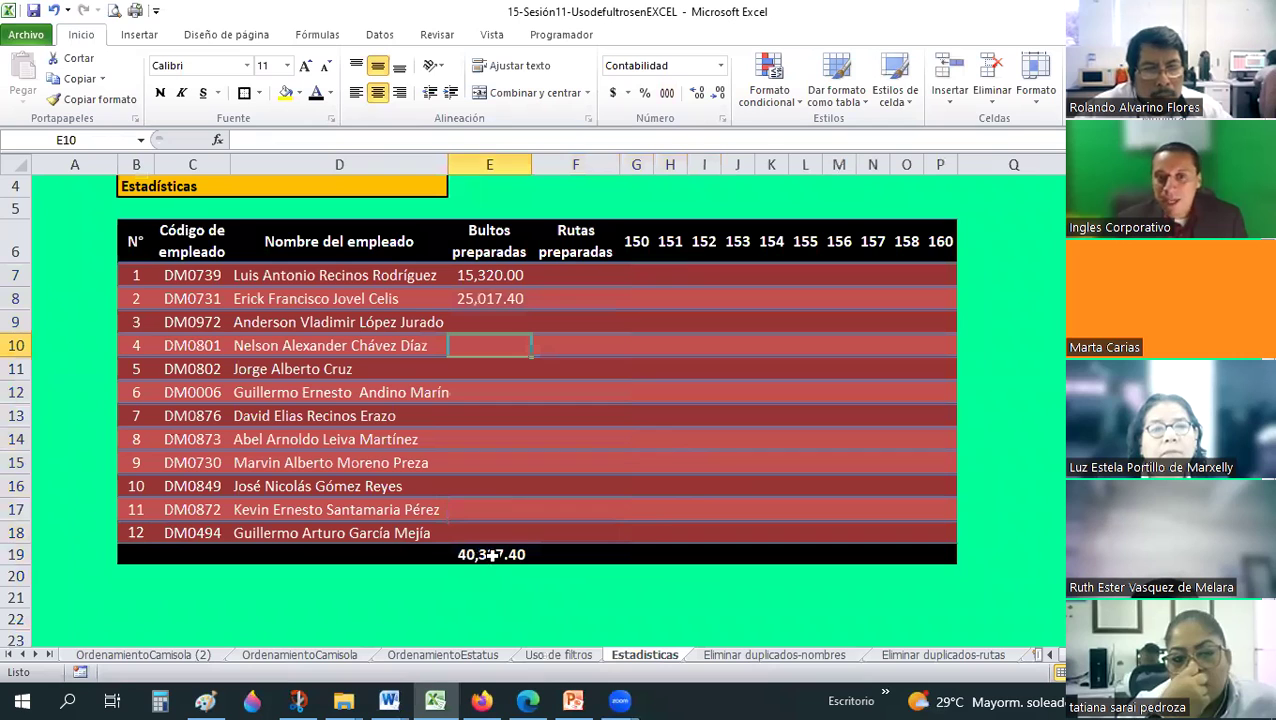
Verify the E19 =SUMA(E7:E18) total covers every bultos cell and reads 40,337.40.
{"action": "key", "text": "ctrl+Down"}
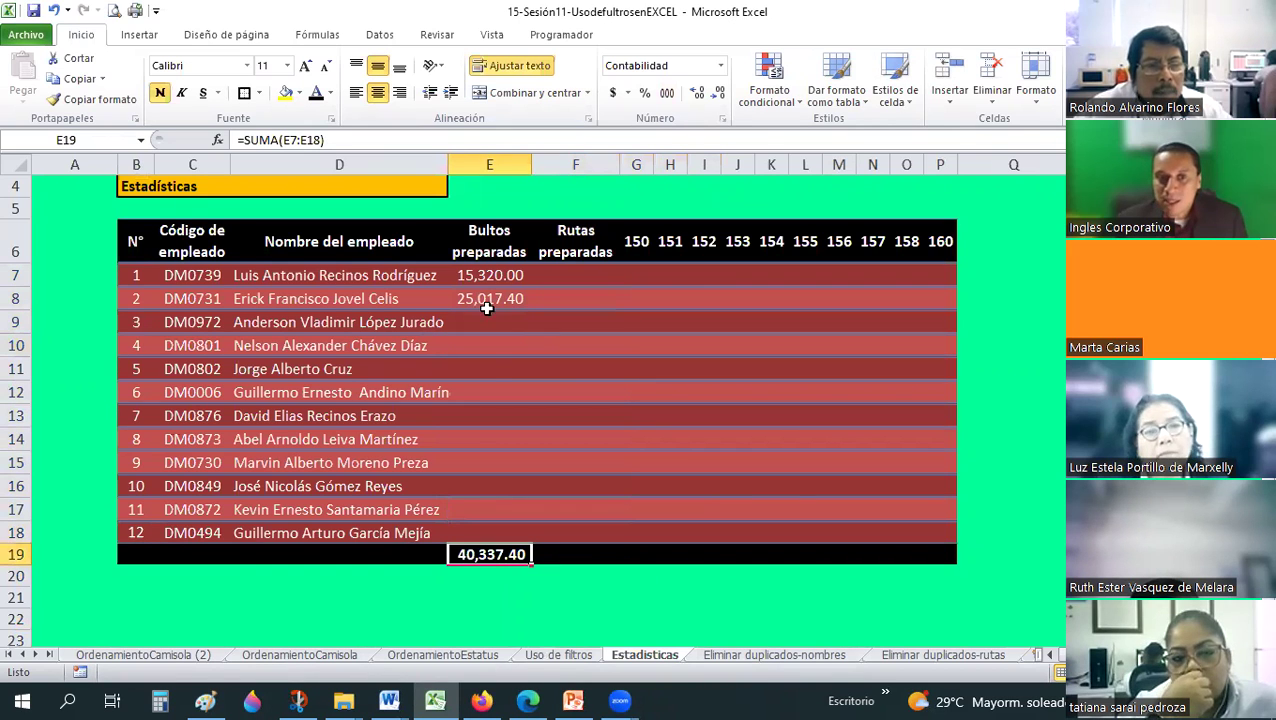
{"action": "left_click", "coordinate": [483, 322]}
{"action": "left_click", "coordinate": [484, 369]}
{"action": "left_click", "coordinate": [482, 440]}
{"action": "left_click", "coordinate": [480, 480]}
{"action": "left_click", "coordinate": [485, 512]}
{"action": "left_click", "coordinate": [486, 538]}
{"action": "left_click", "coordinate": [486, 554]}
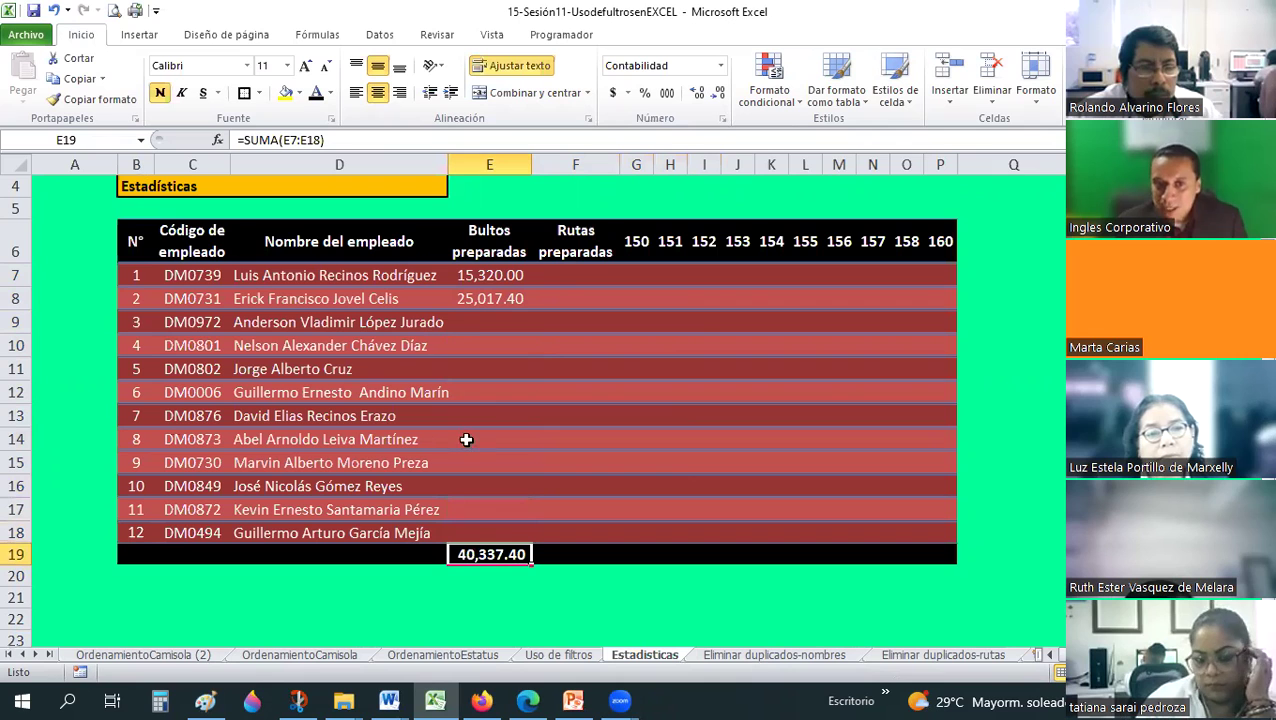
{"action": "left_click_drag", "start_coordinate": [485, 277], "coordinate": [475, 530]}
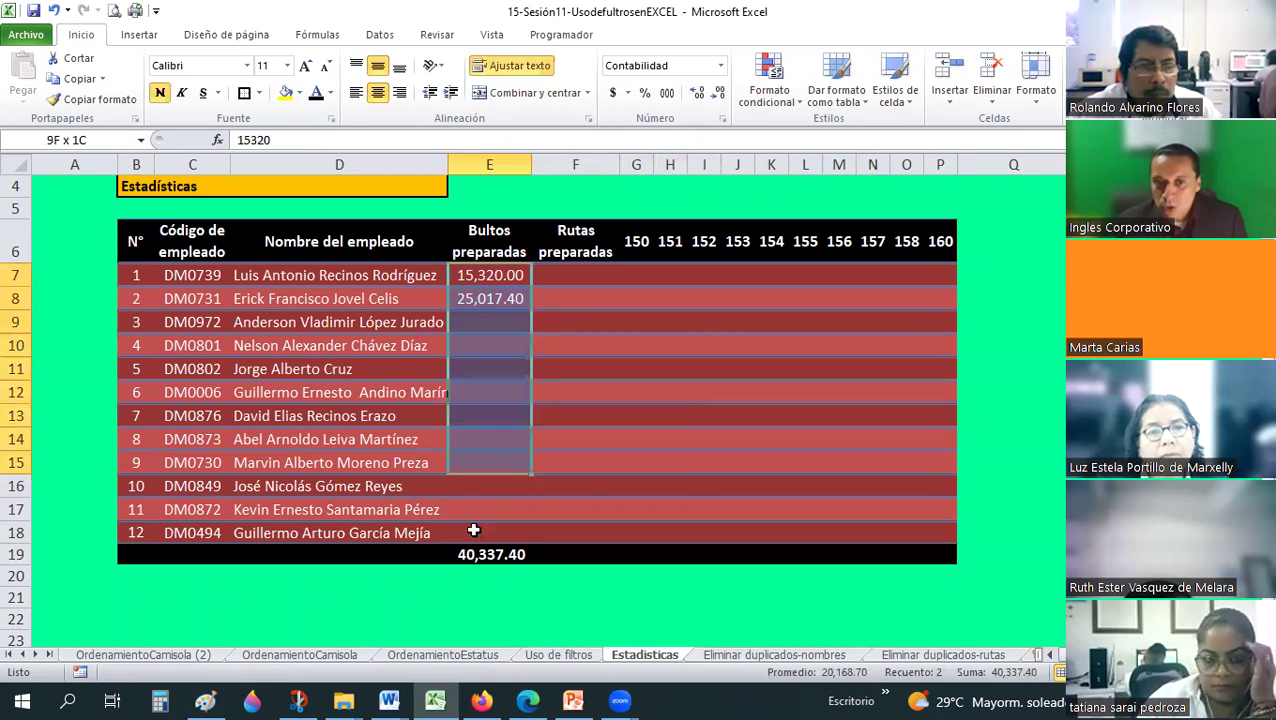
Clear the preparer name filter on Uso de filtros and insert a blank row above the header.
{"action": "left_click", "coordinate": [558, 654]}
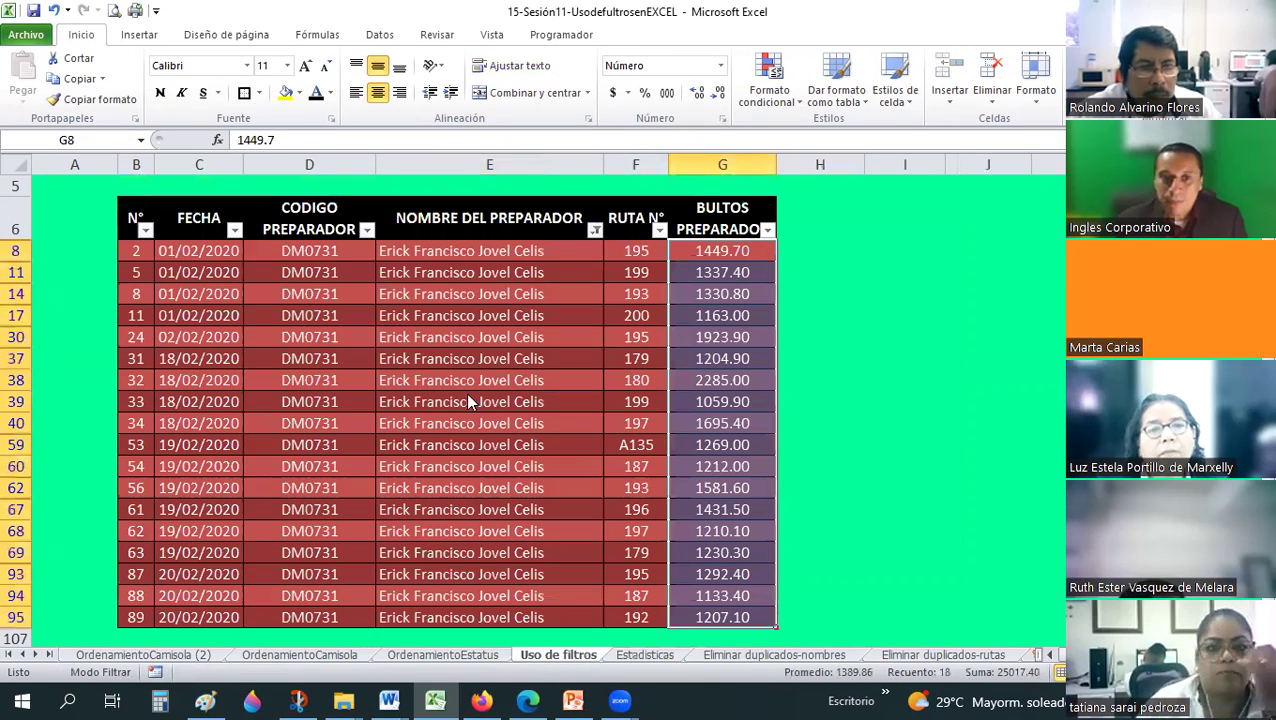
{"action": "left_click", "coordinate": [595, 230]}
{"action": "left_click", "coordinate": [482, 577]}
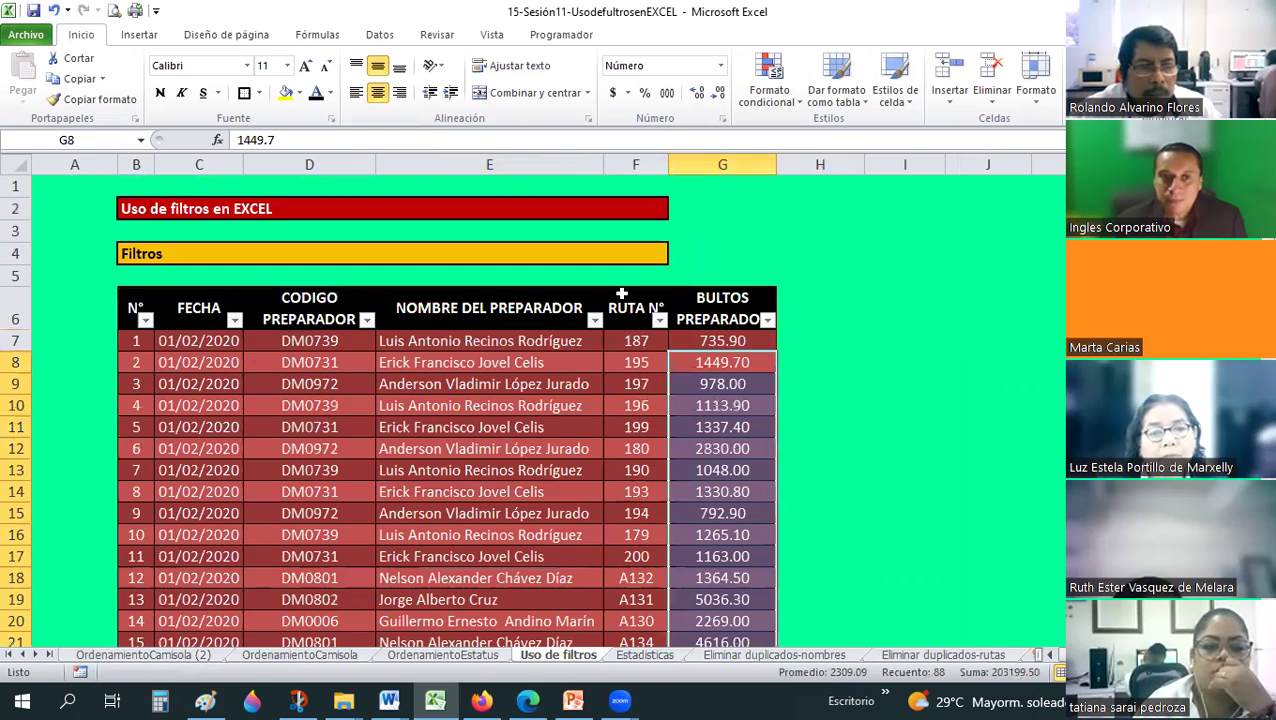
{"action": "left_click", "coordinate": [15, 319]}
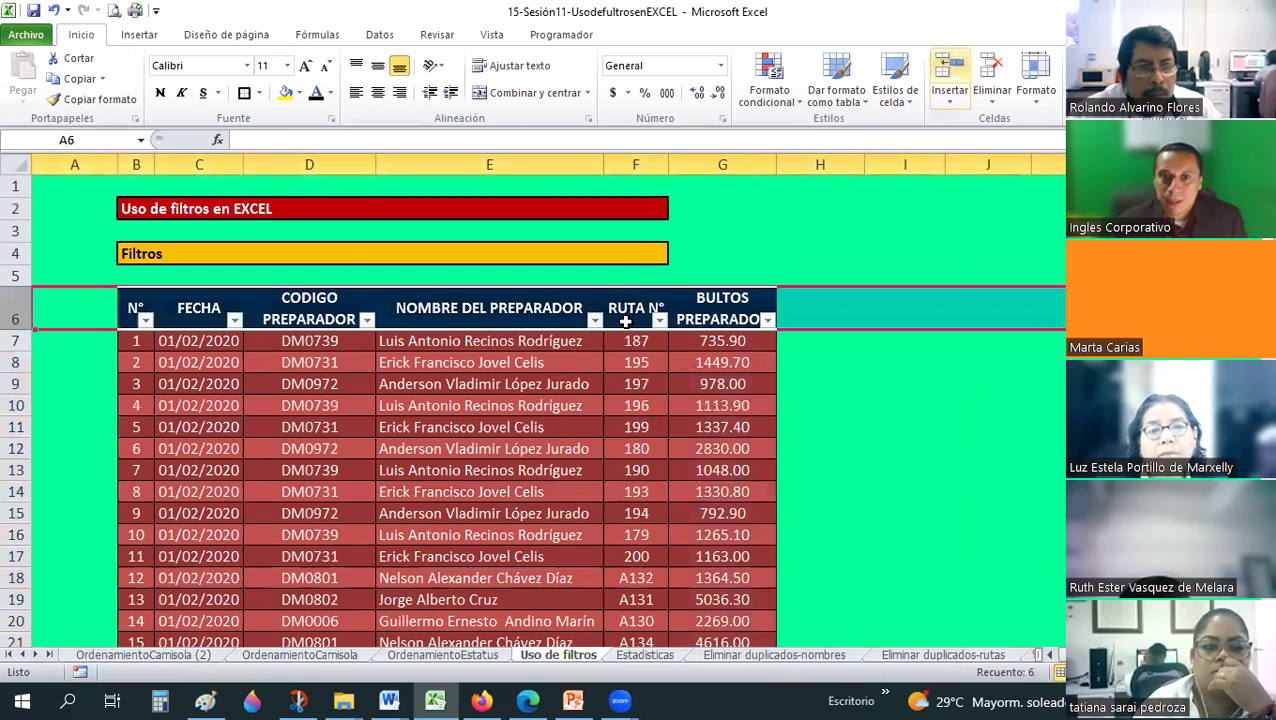
{"action": "key", "text": "ctrl+plus"}
Put a =SUMA(G8:G107) bultos grand total of 219,739.90 in G6, then return to Estadísticas.
{"action": "left_click", "coordinate": [636, 297]}
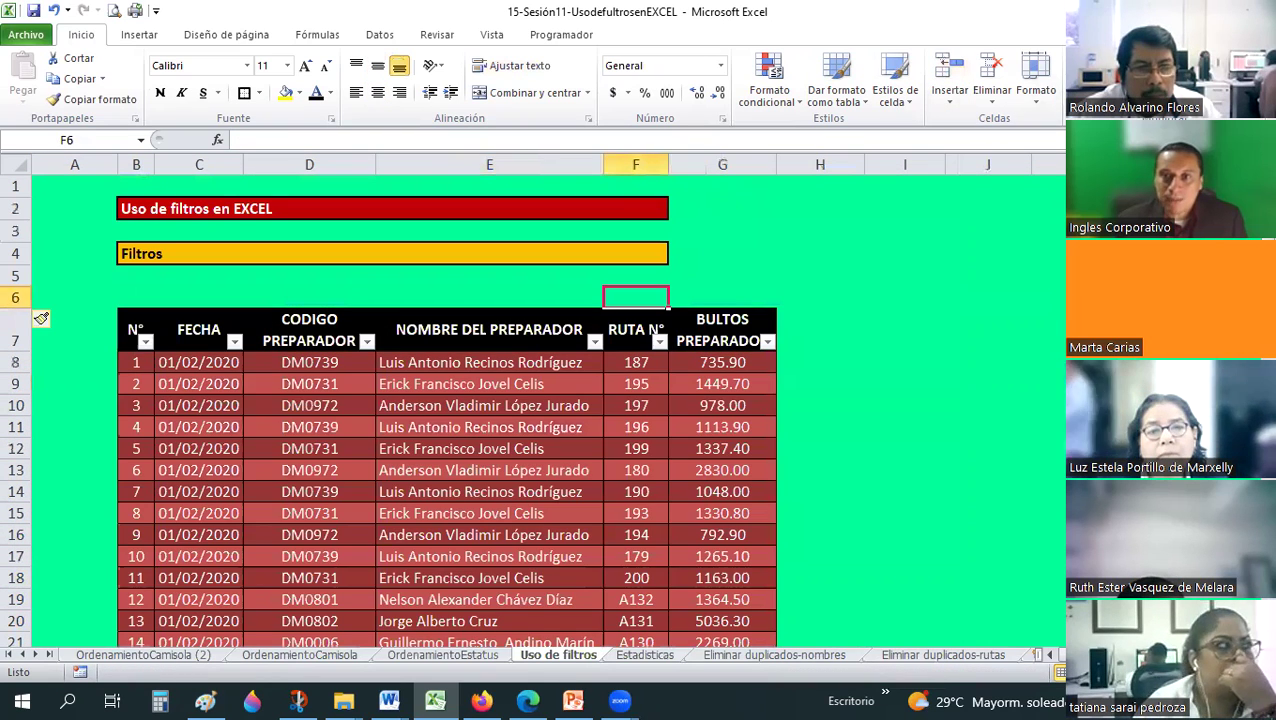
{"action": "type", "text": "=SUMA()"}
{"action": "mouse_move", "coordinate": [638, 370]}
{"action": "left_mouse_down"}
{"action": "mouse_move", "coordinate": [632, 660]}
{"action": "mouse_move", "coordinate": [646, 577]}
{"action": "left_mouse_up"}
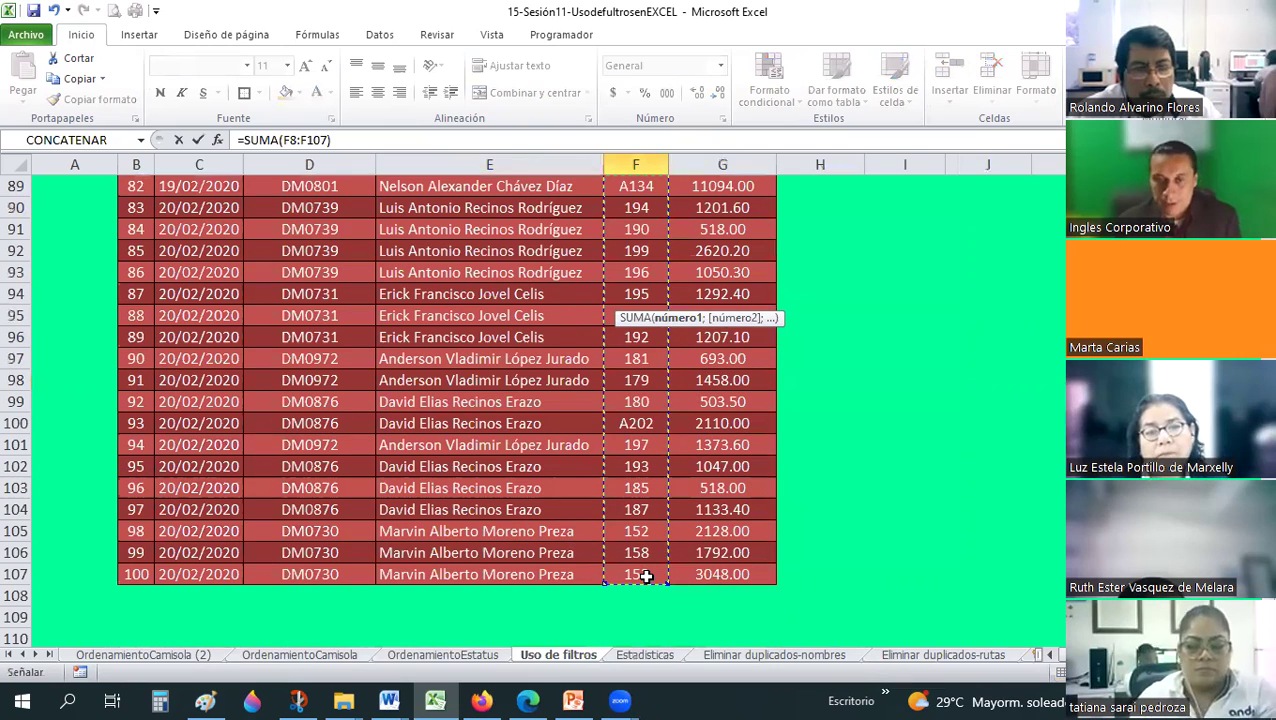
{"action": "key", "text": "Escape"}
{"action": "left_click", "coordinate": [722, 186]}
{"action": "key", "text": "alt+equal"}
{"action": "mouse_move", "coordinate": [733, 251]}
{"action": "left_mouse_down"}
{"action": "mouse_move", "coordinate": [676, 700]}
{"action": "mouse_move", "coordinate": [672, 667]}
{"action": "left_mouse_up"}
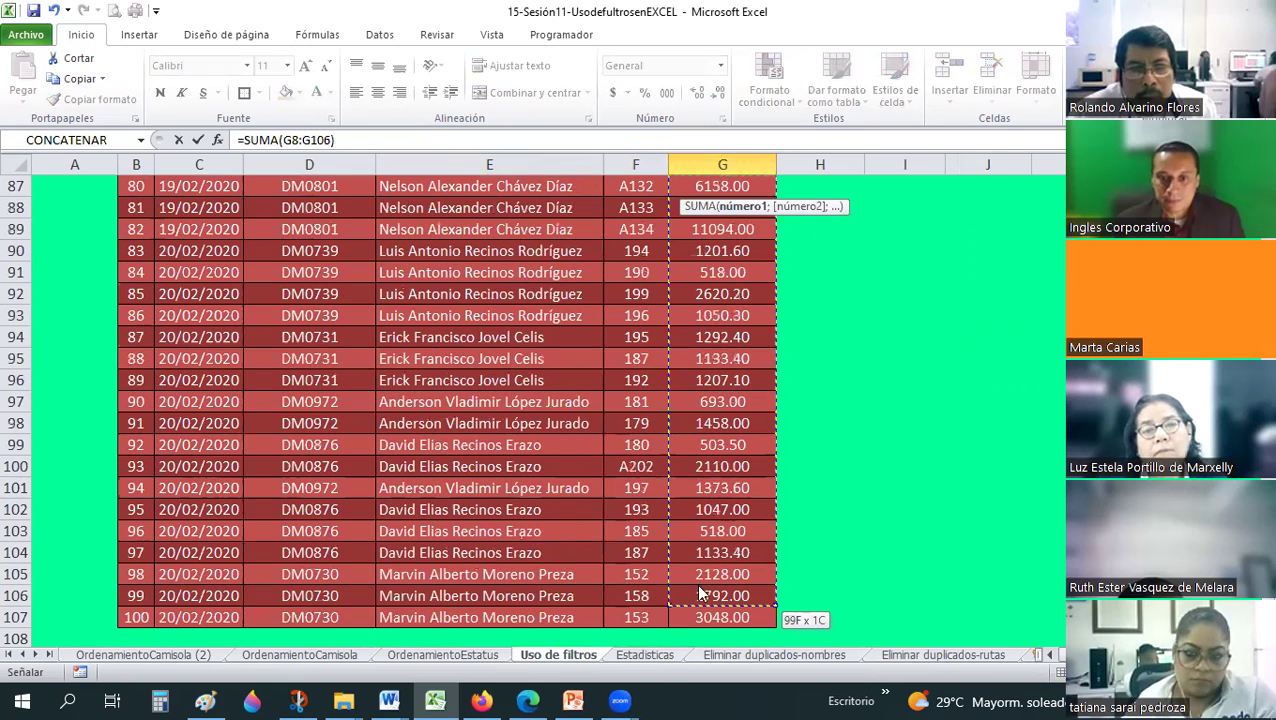
{"action": "left_click_drag", "start_coordinate": [703, 594], "coordinate": [708, 600]}
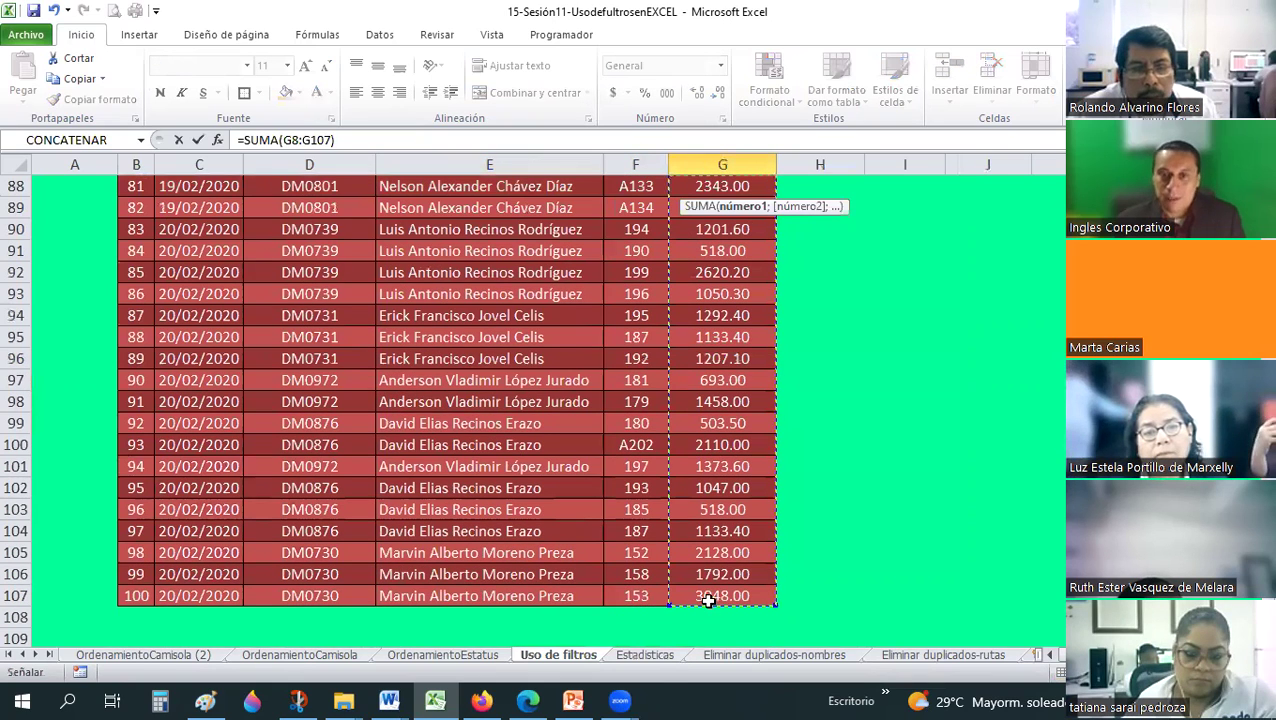
{"action": "key", "text": "Escape"}
{"action": "scroll", "coordinate": [716, 287], "scroll_direction": "up", "scroll_amount": 2}
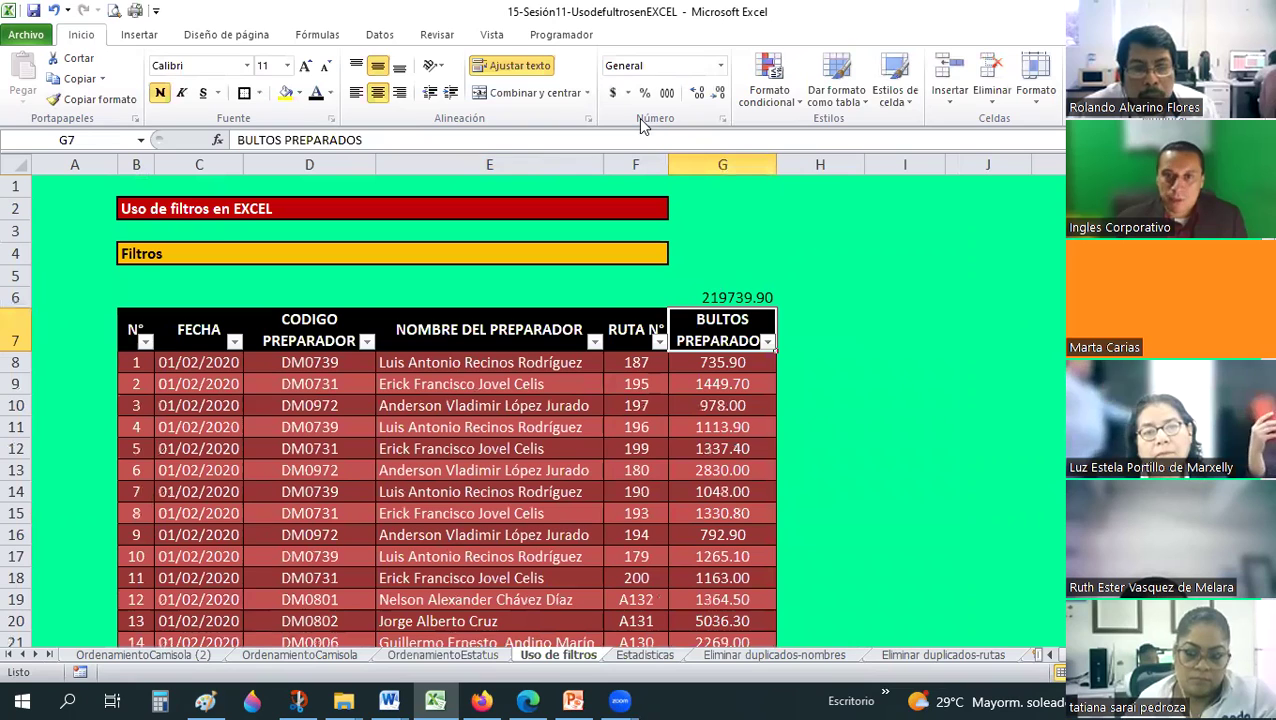
{"action": "left_click", "coordinate": [723, 290]}
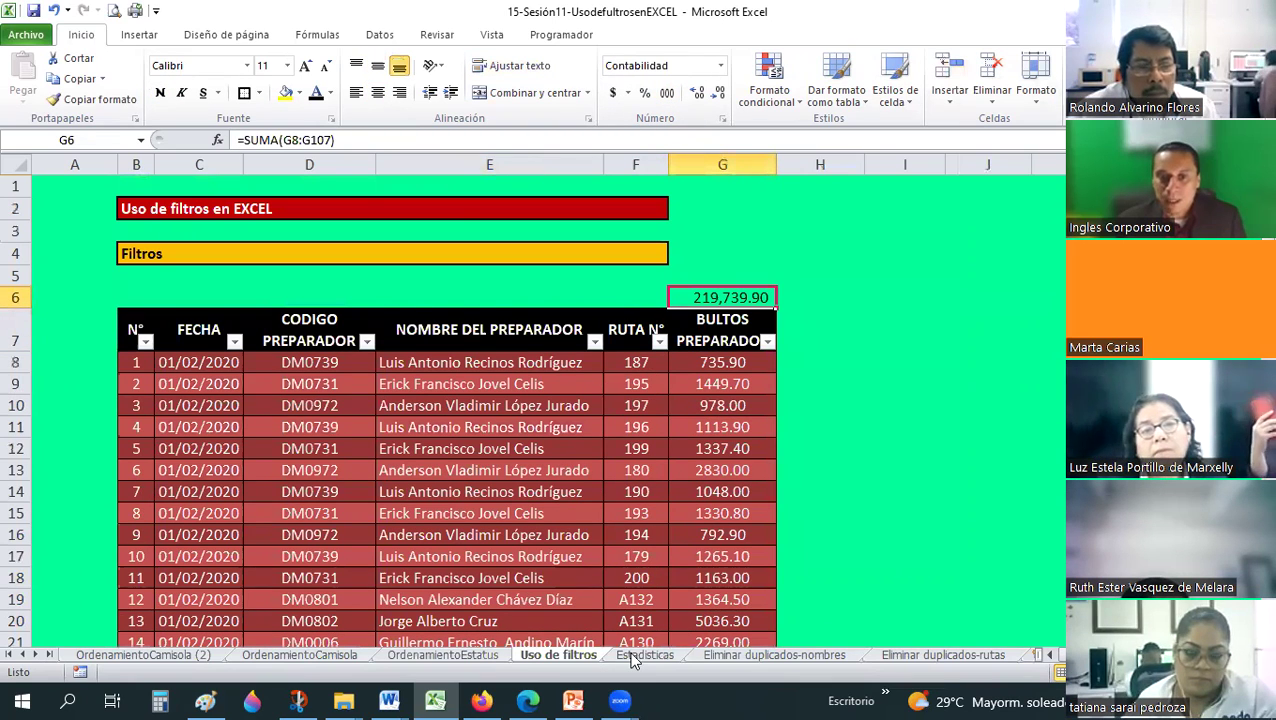
{"action": "key", "text": "ctrl+Page_Down"}
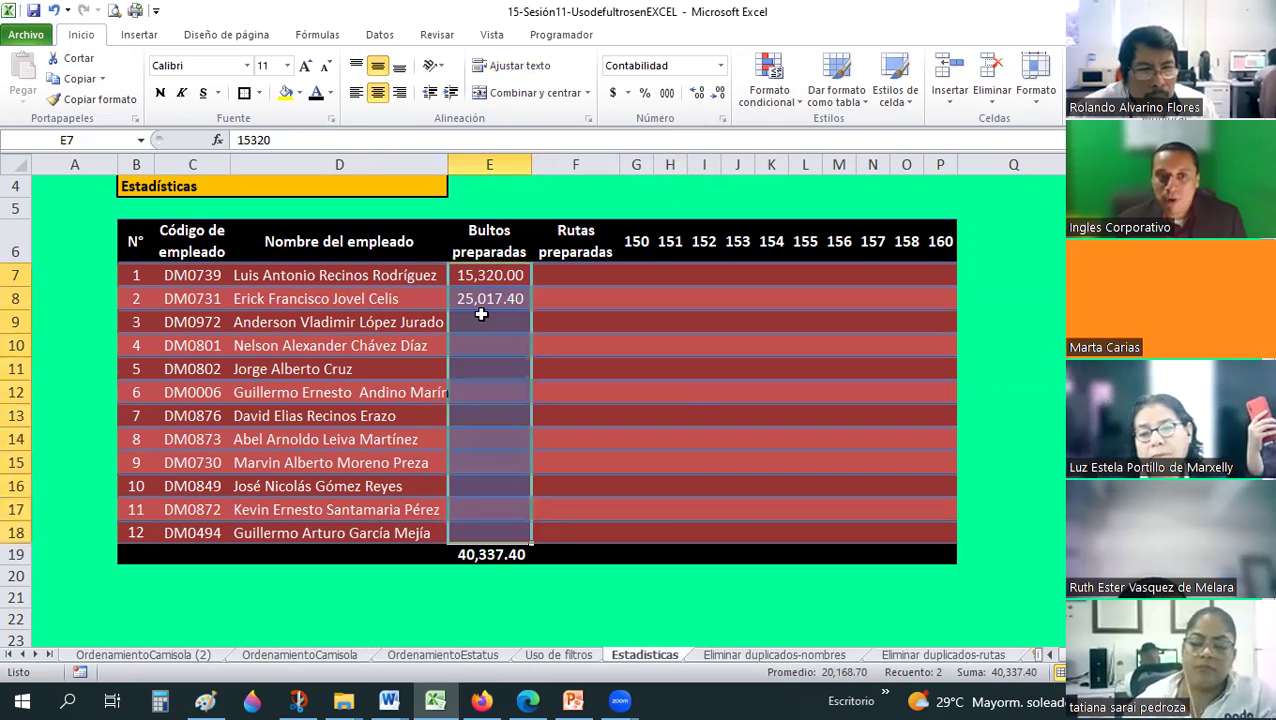
Look up the Uso de filtros grand total and come back to Estadísticas.
{"action": "left_click", "coordinate": [481, 328]}
{"action": "key", "text": "Down"}
{"action": "key", "text": "Down"}
{"action": "key", "text": "Down"}
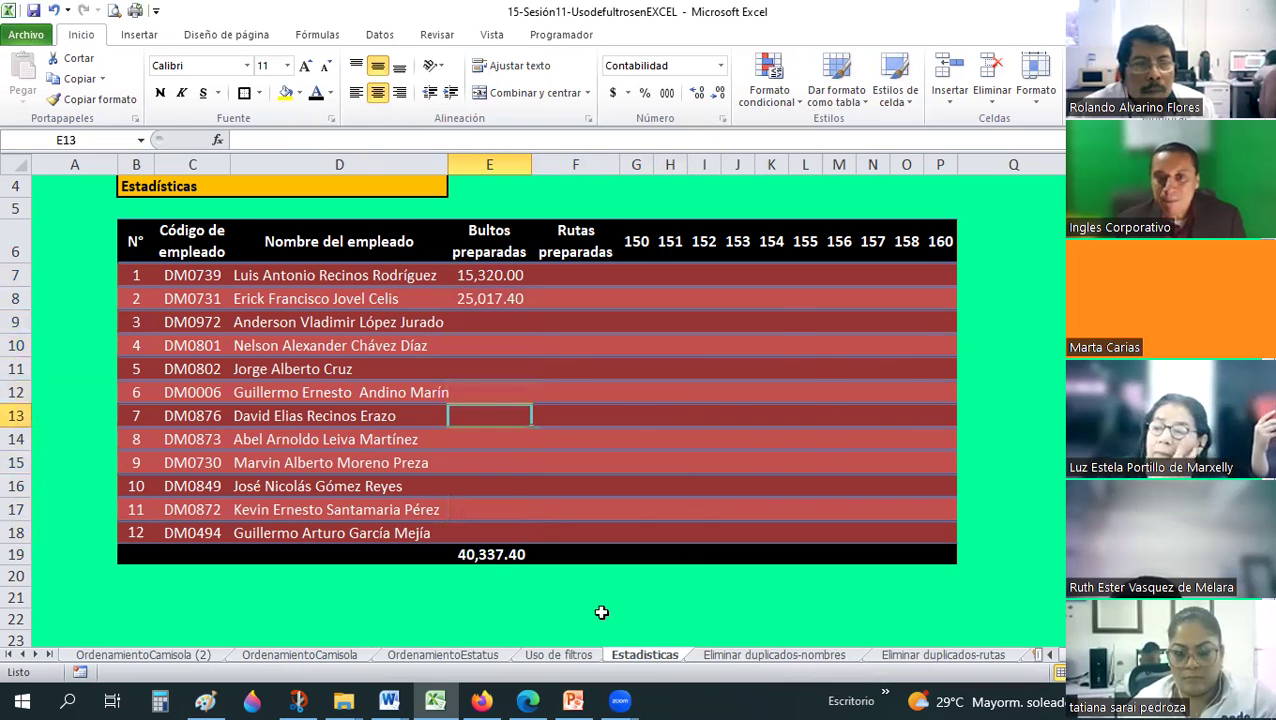
{"action": "left_click", "coordinate": [558, 655]}
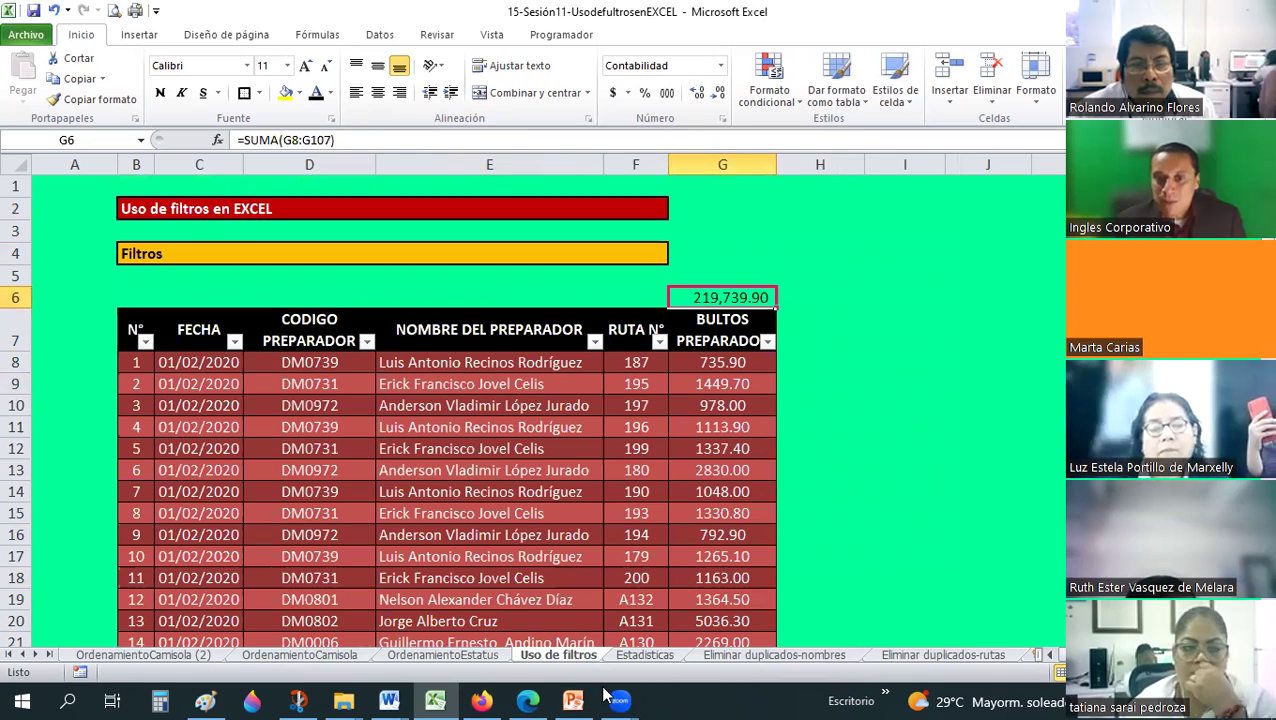
{"action": "key", "text": "ctrl+Page_Down"}
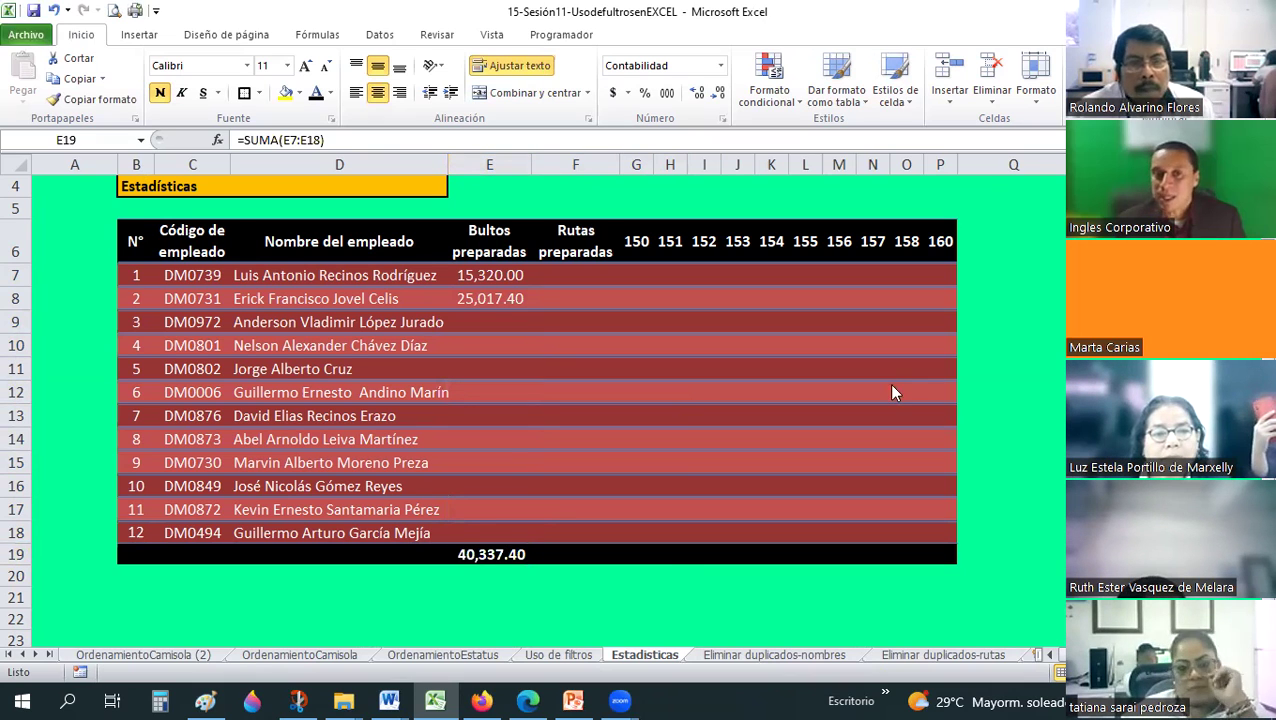
Enter the check =E19='Uso de filtros'!G6 in E21, which returns FALSO.
{"action": "left_click", "coordinate": [492, 592]}
{"action": "type", "text": "="}
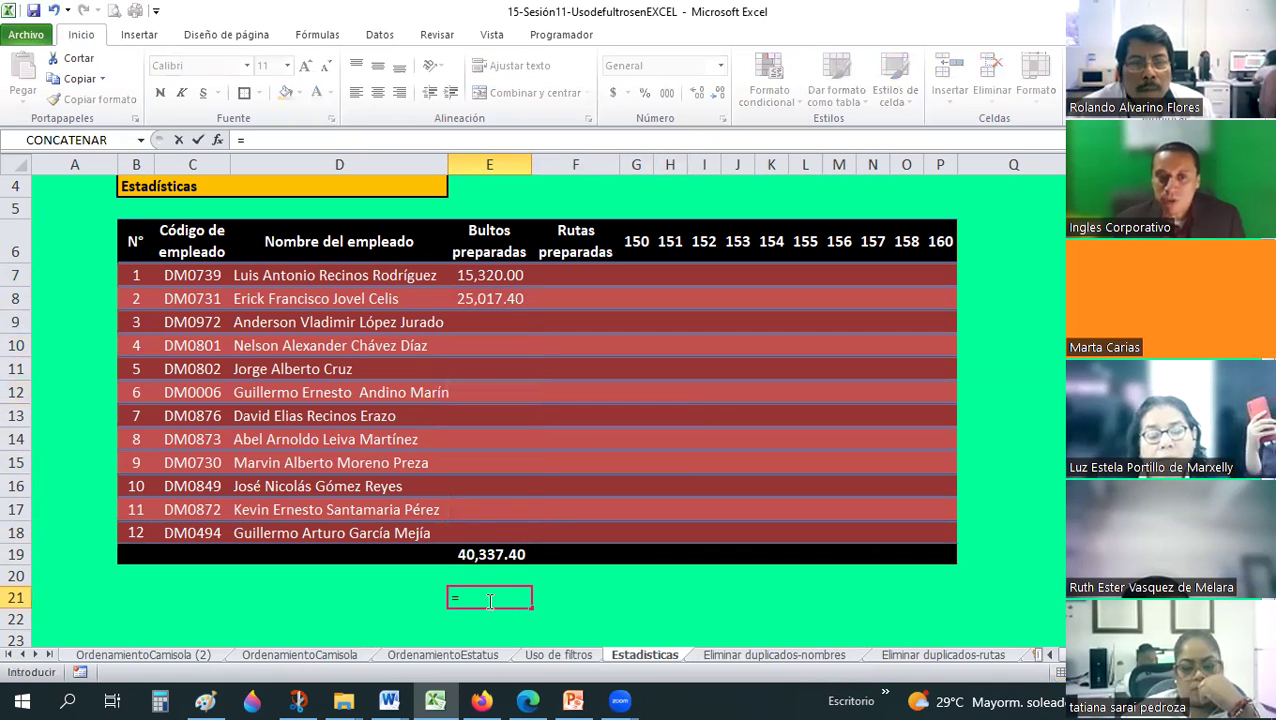
{"action": "left_click", "coordinate": [483, 552]}
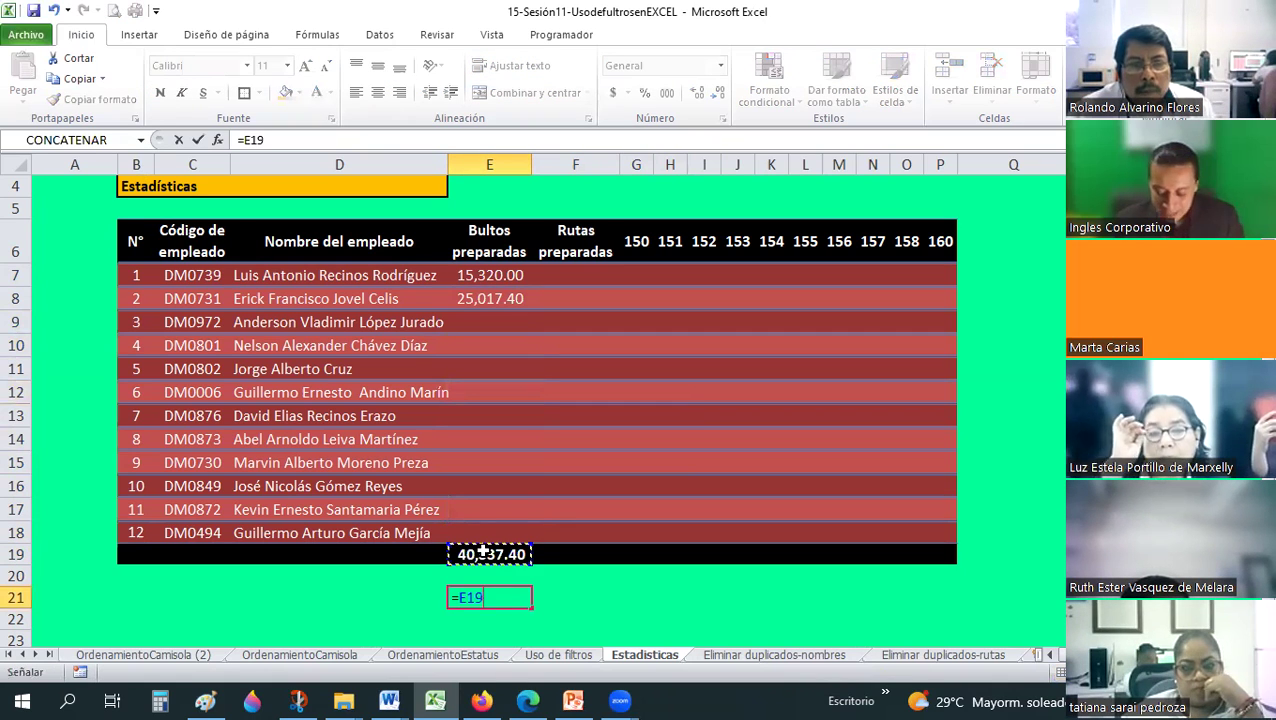
{"action": "type", "text": "="}
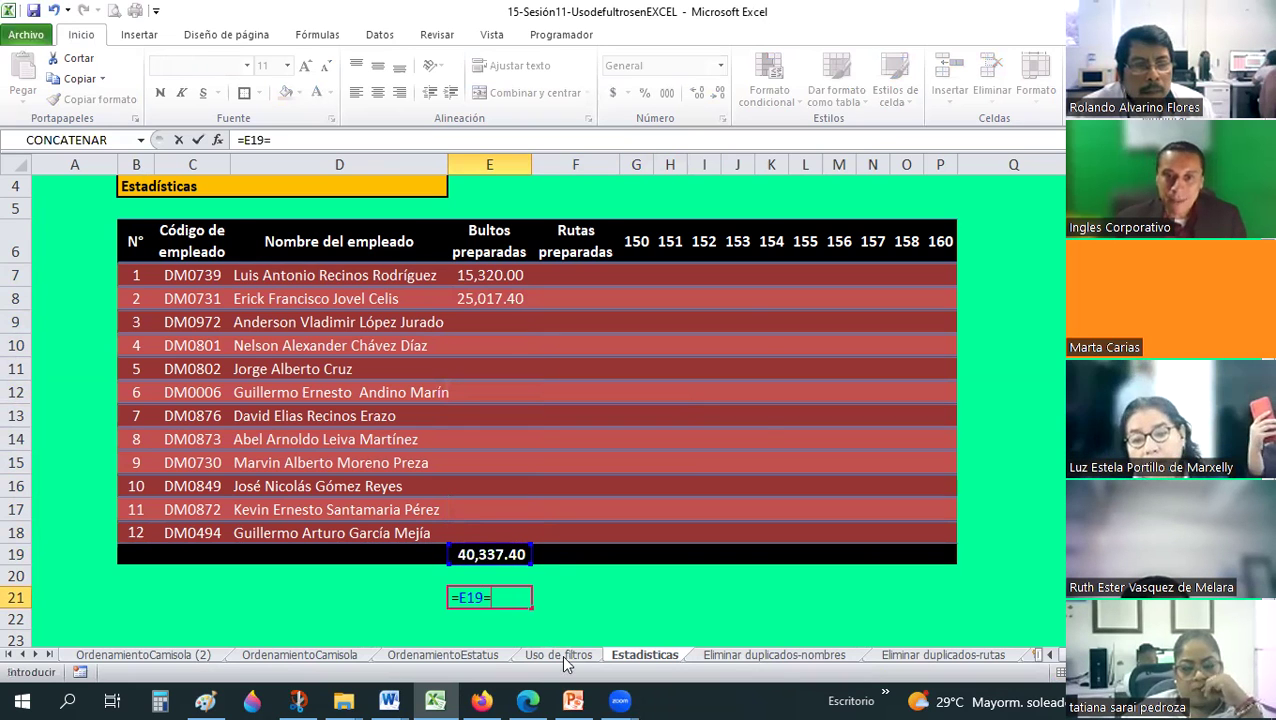
{"action": "key", "text": "ctrl+Page_Up"}
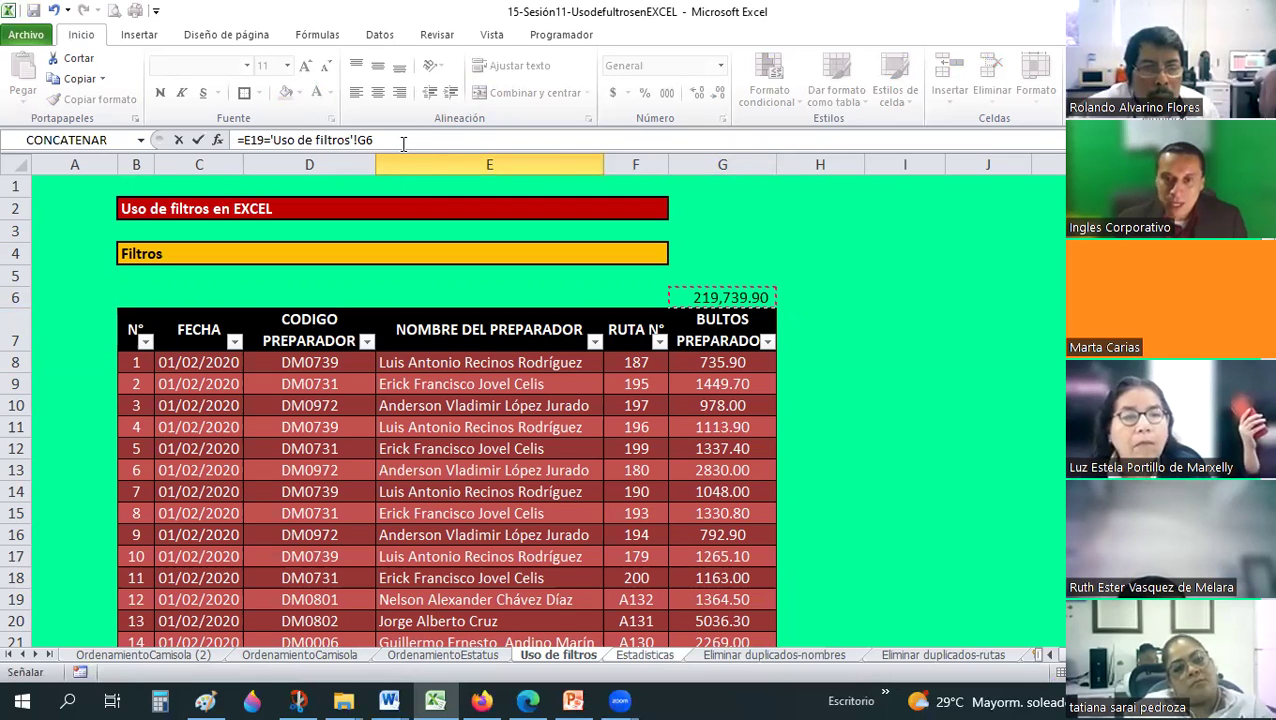
{"action": "key", "text": "Return"}
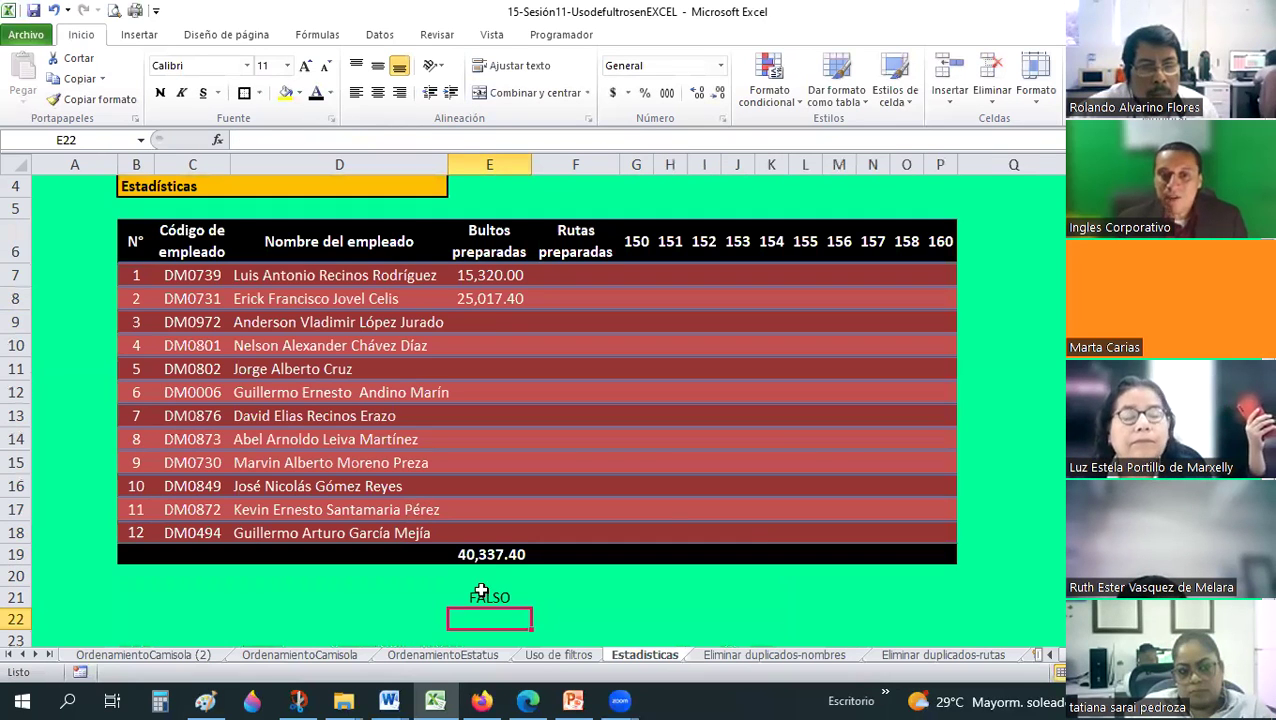
{"action": "left_click", "coordinate": [481, 592]}
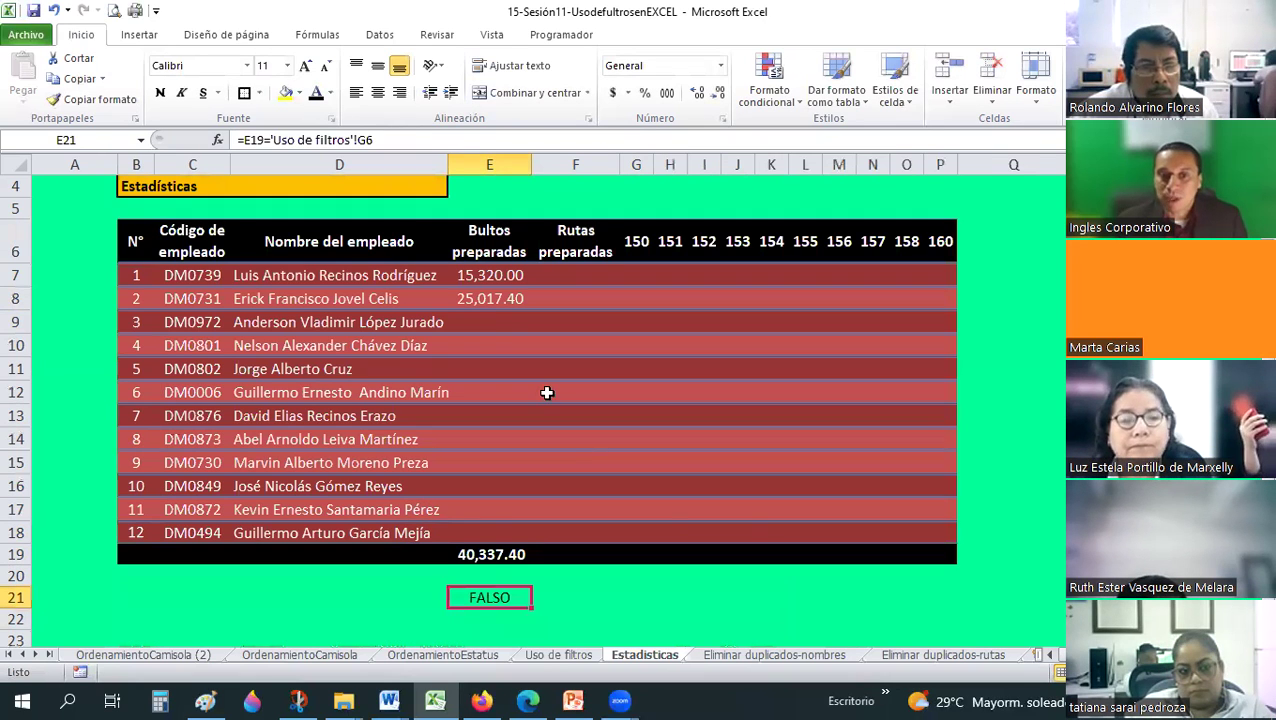
{"action": "left_click", "coordinate": [477, 369]}
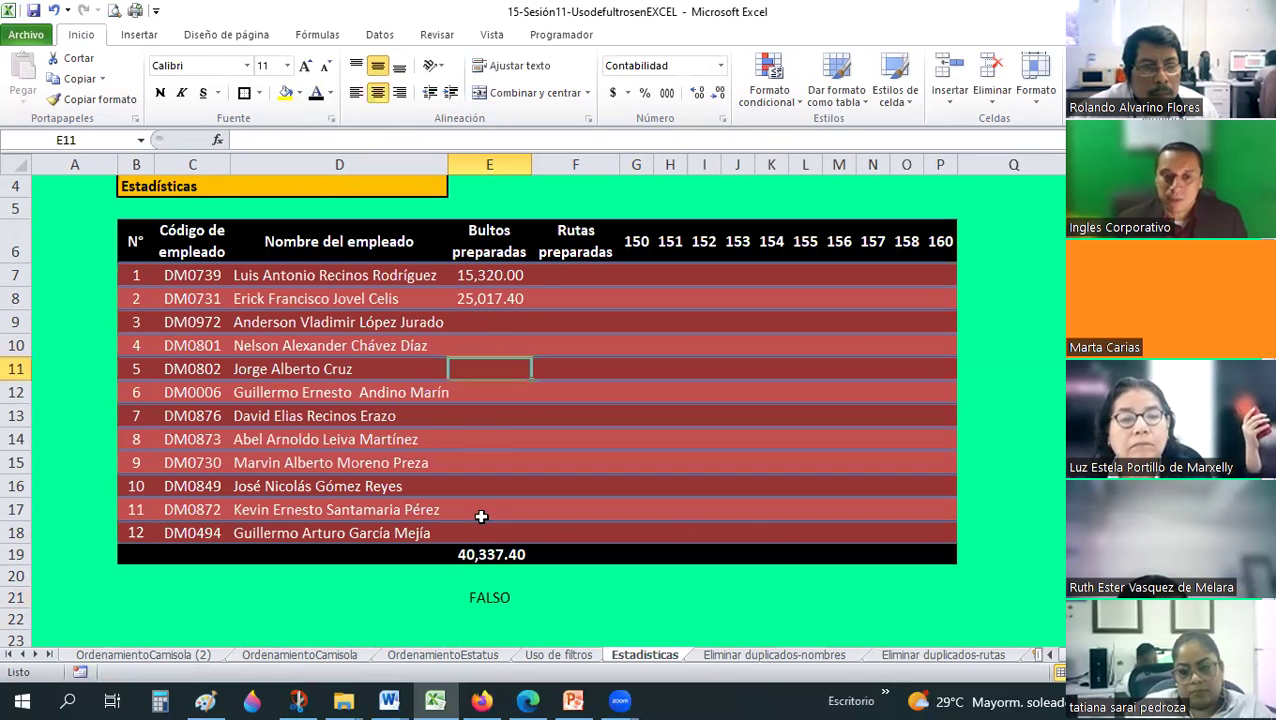
{"action": "left_click", "coordinate": [495, 594]}
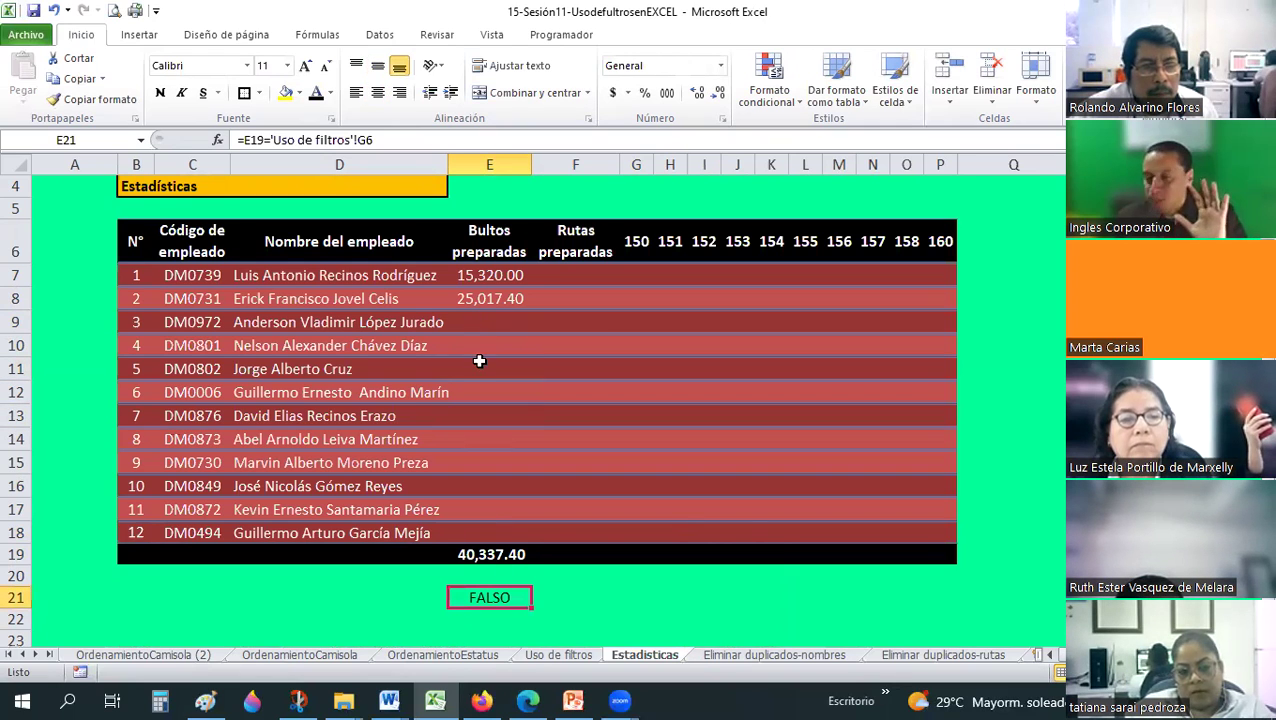
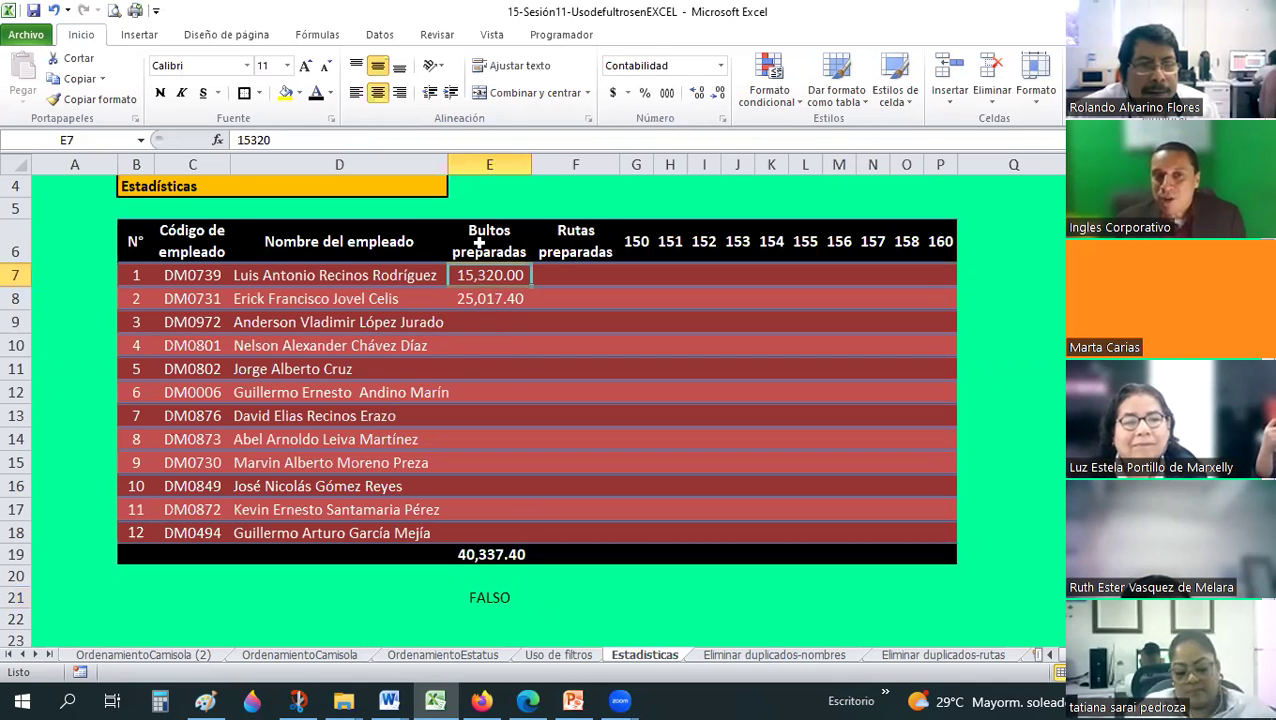
Review the twelve employees' codes and names on the Estadísticas sheet.
{"action": "left_click", "coordinate": [335, 275]}
{"action": "key", "text": "Down"}
{"action": "key", "text": "Down"}
{"action": "left_click_drag", "start_coordinate": [192, 275], "coordinate": [312, 533]}
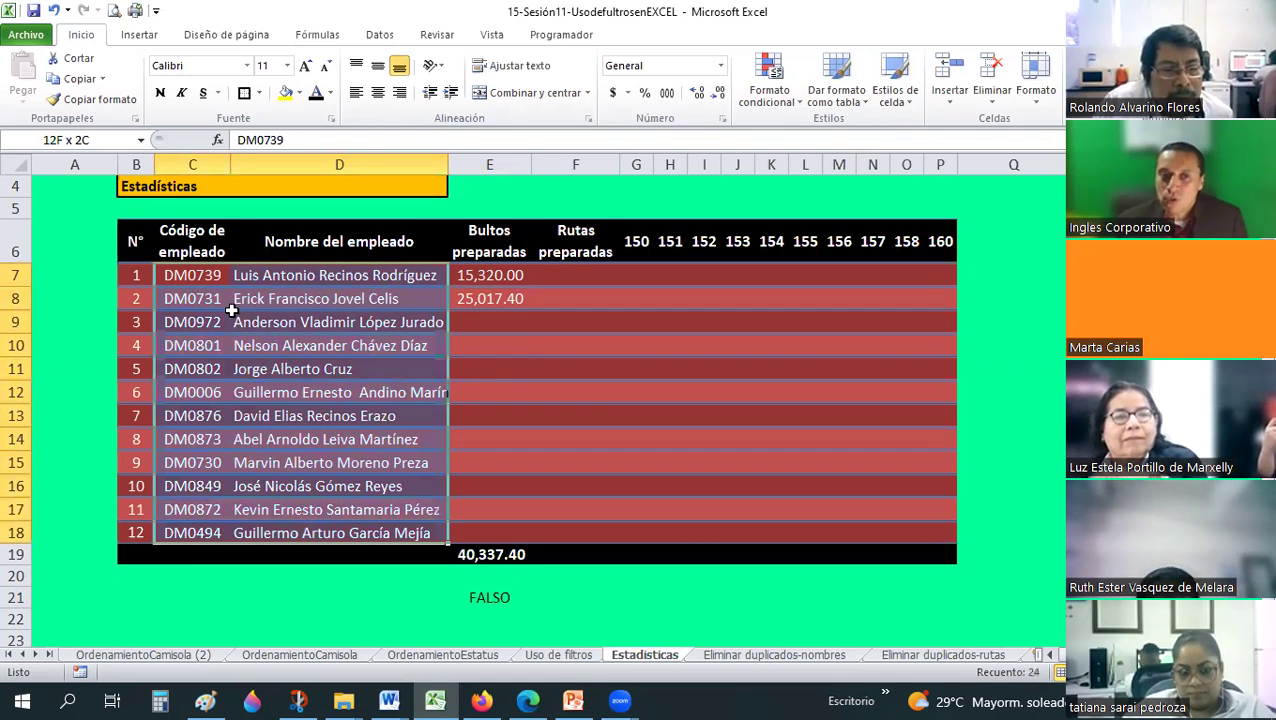
{"action": "left_click", "coordinate": [308, 393]}
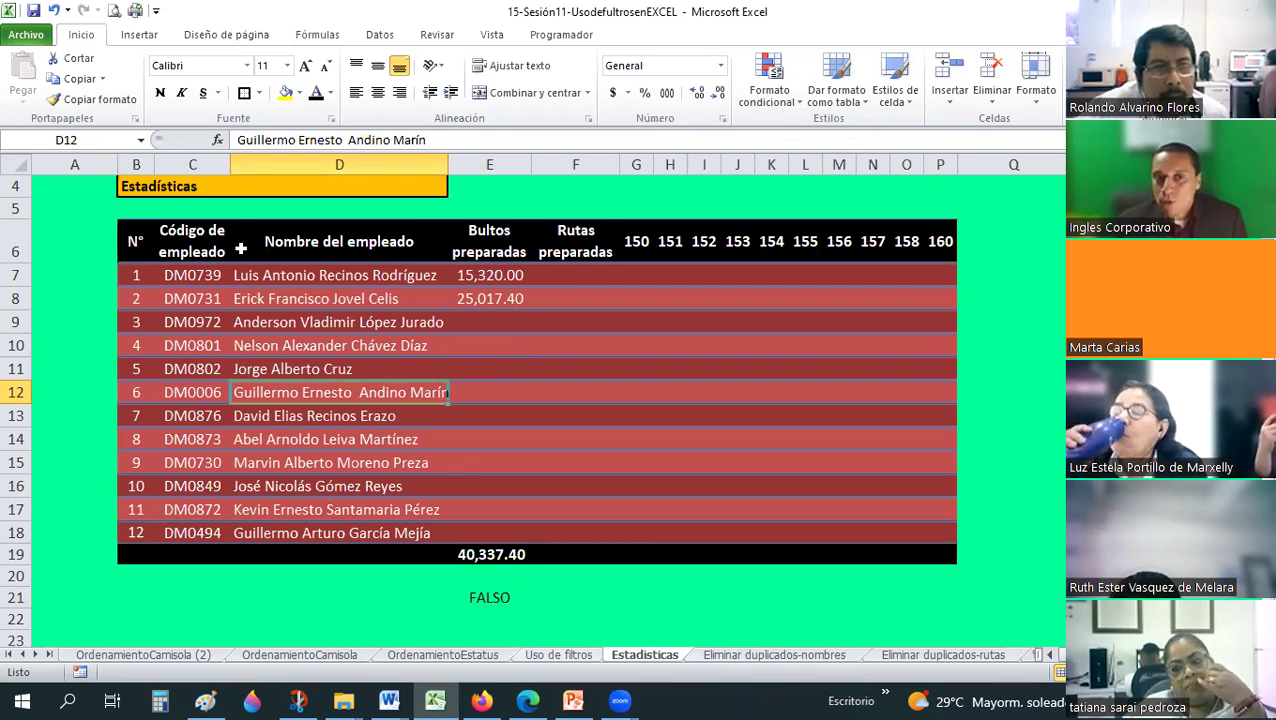
{"action": "left_click", "coordinate": [258, 272]}
Filter the Uso de filtros table's Nombre del preparador column to the first employee's name.
{"action": "left_click", "coordinate": [556, 655]}
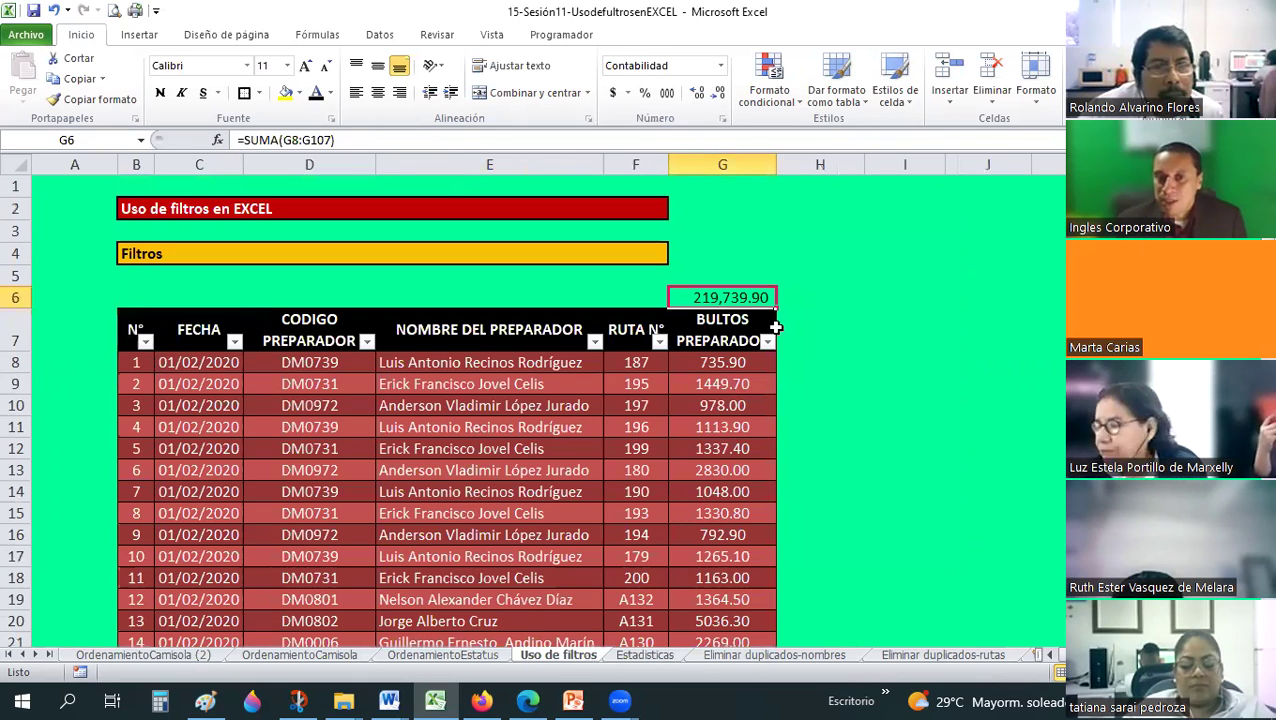
{"action": "left_click", "coordinate": [594, 343]}
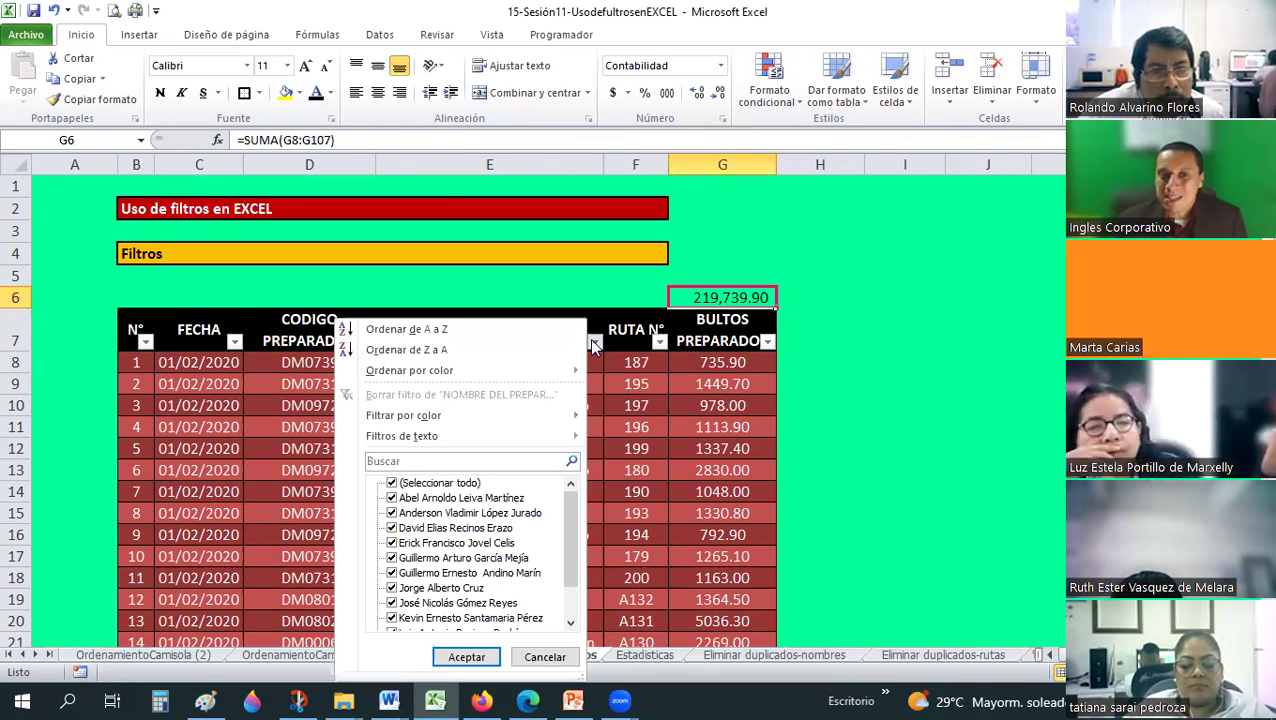
{"action": "left_click", "coordinate": [477, 462]}
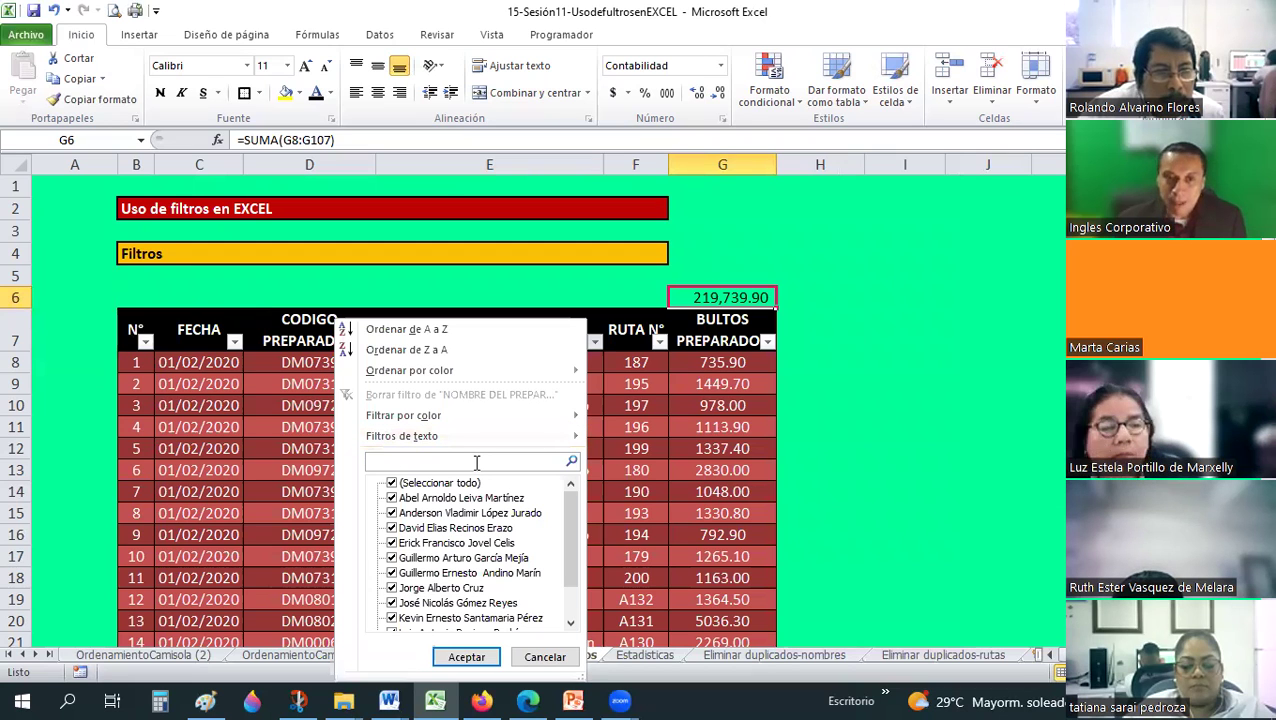
{"action": "type", "text": "LUIS"}
{"action": "key", "text": "Return"}
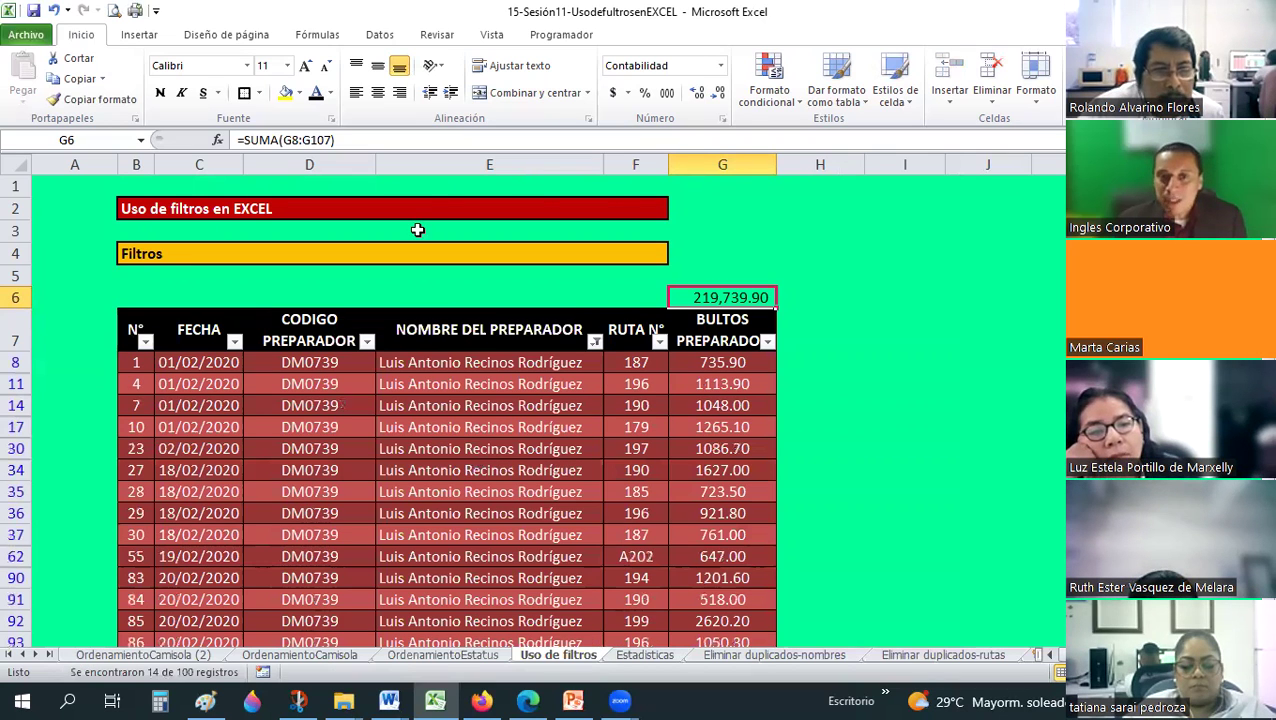
Select the first employee's 14 filtered Bultos preparado values in G8:G93.
{"action": "scroll", "coordinate": [418, 230], "scroll_direction": "down", "scroll_amount": 2}
{"action": "left_click_drag", "start_coordinate": [405, 229], "coordinate": [398, 505]}
{"action": "left_click_drag", "start_coordinate": [436, 573], "coordinate": [434, 575]}
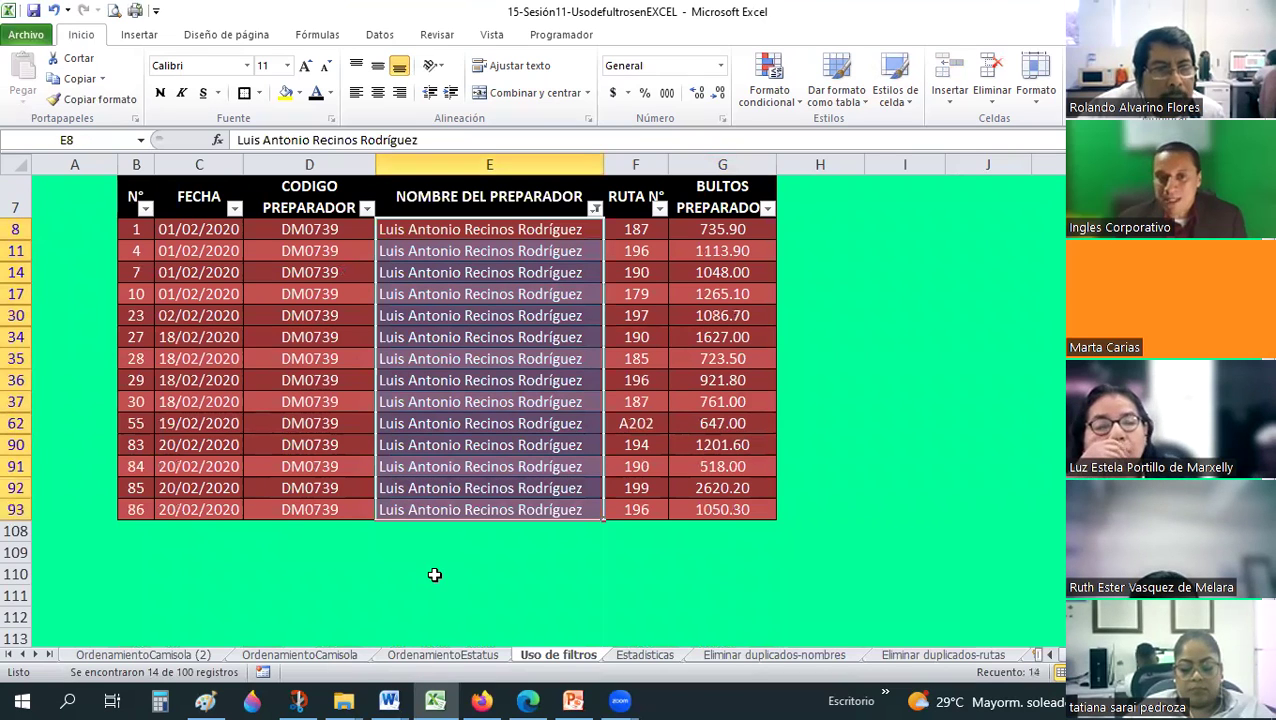
{"action": "left_click", "coordinate": [545, 575]}
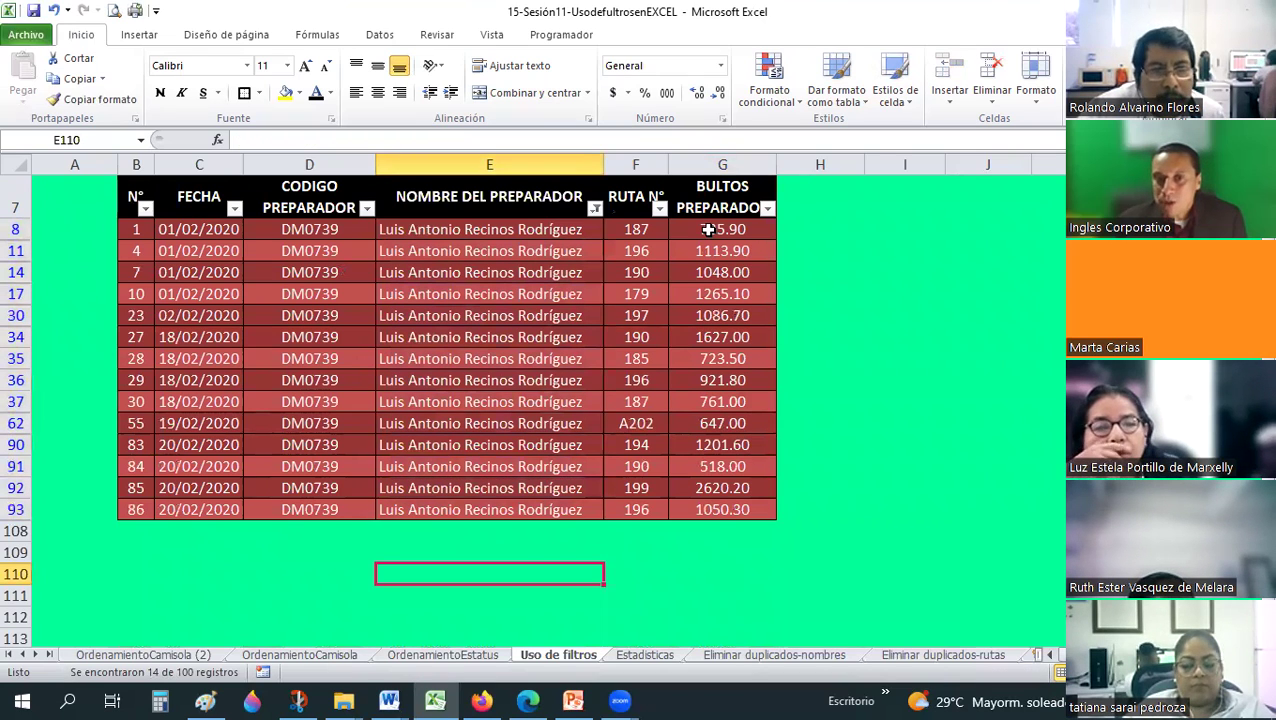
{"action": "left_click_drag", "start_coordinate": [708, 229], "coordinate": [699, 360]}
{"action": "left_click_drag", "start_coordinate": [704, 444], "coordinate": [722, 512]}
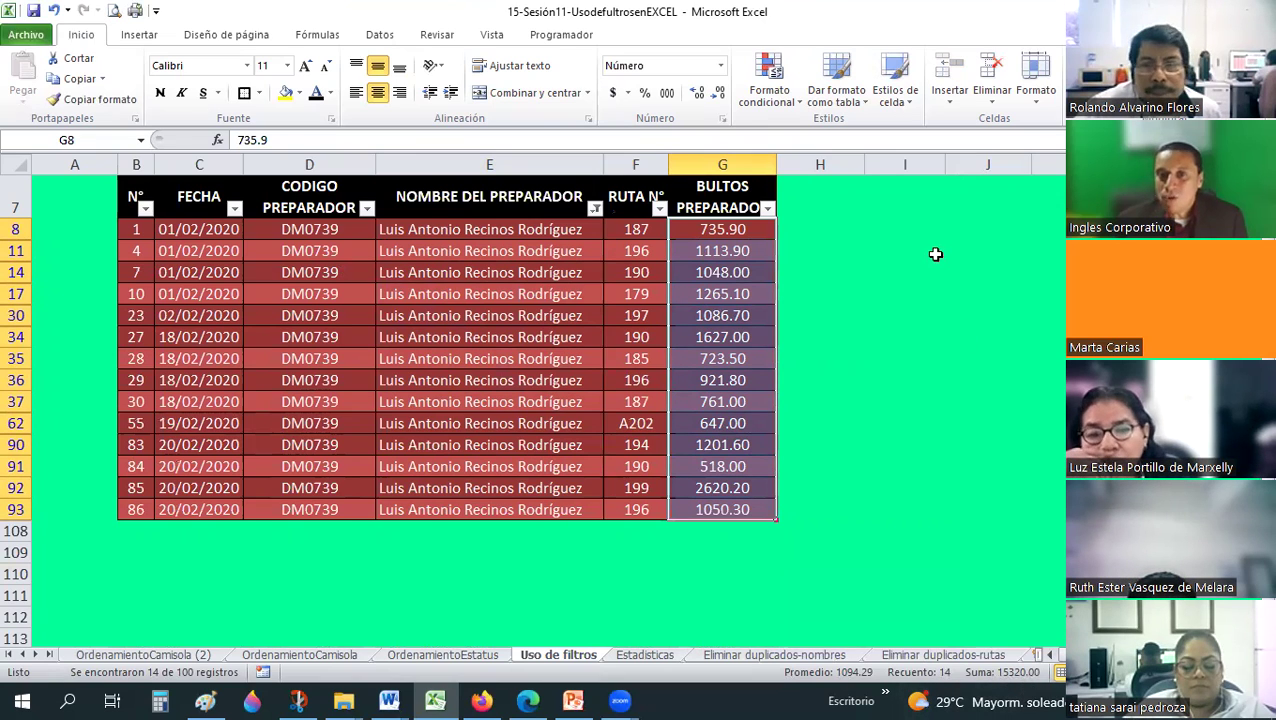
Put an AutoSum SUBTOTALES over G8:G93 in J8, giving 15320, and check it against the bultos.
{"action": "left_click", "coordinate": [982, 228]}
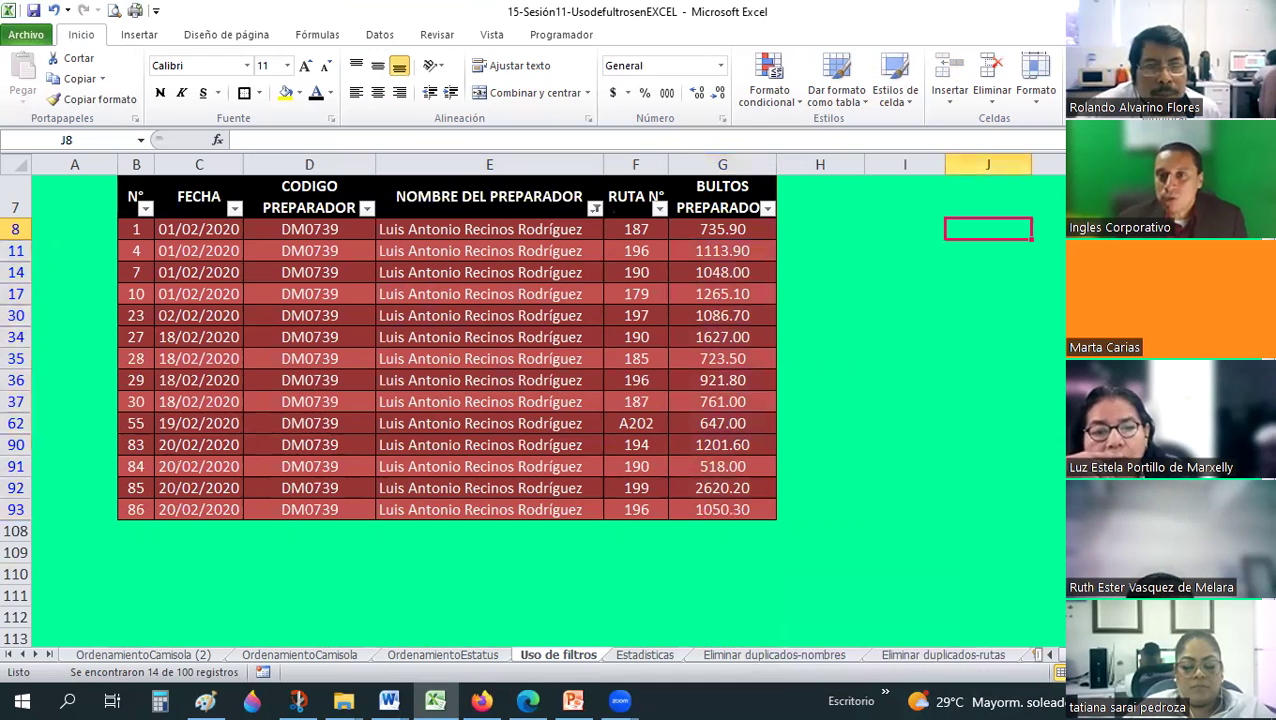
{"action": "key", "text": "alt+equal"}
{"action": "left_click_drag", "start_coordinate": [715, 230], "coordinate": [747, 508]}
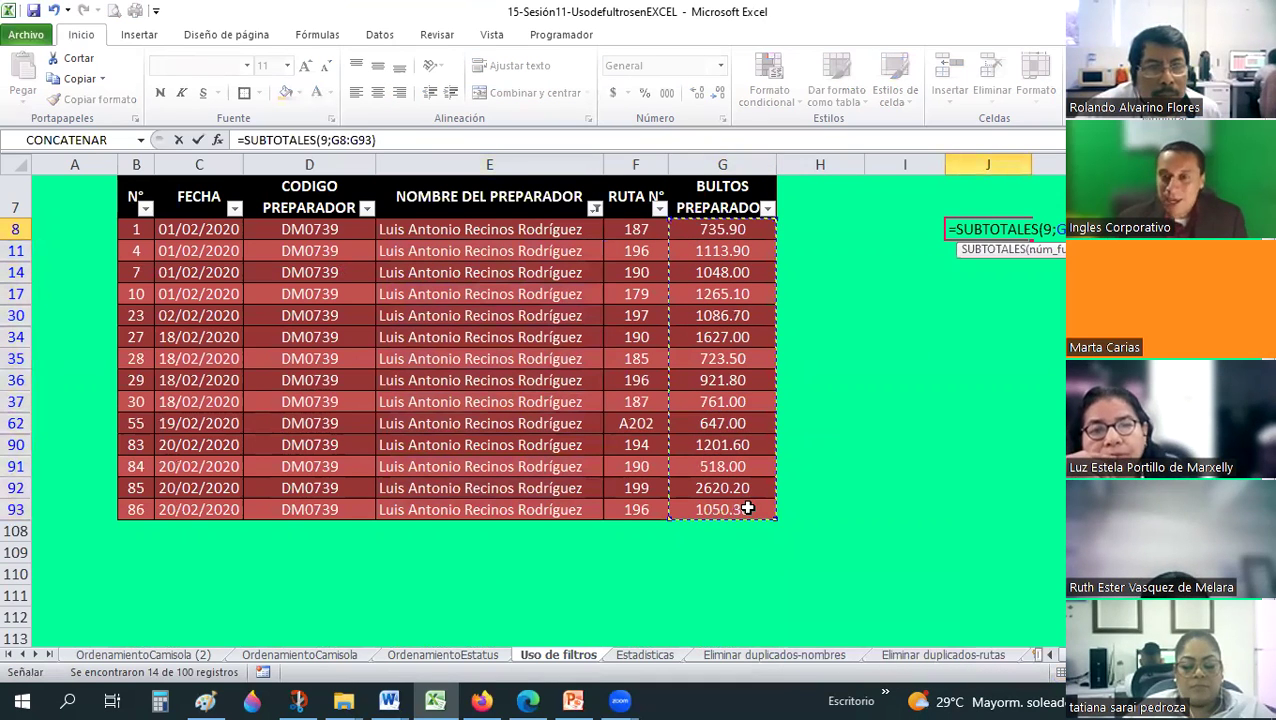
{"action": "key", "text": "Return"}
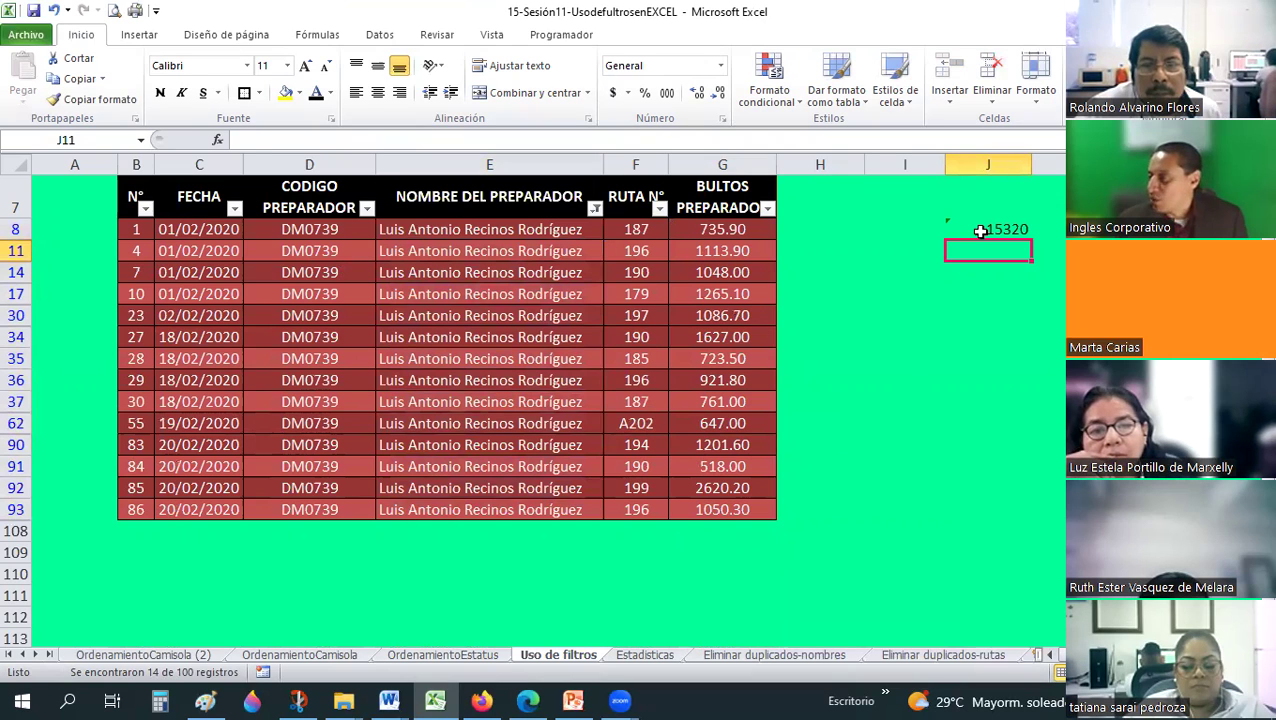
{"action": "left_click", "coordinate": [981, 231]}
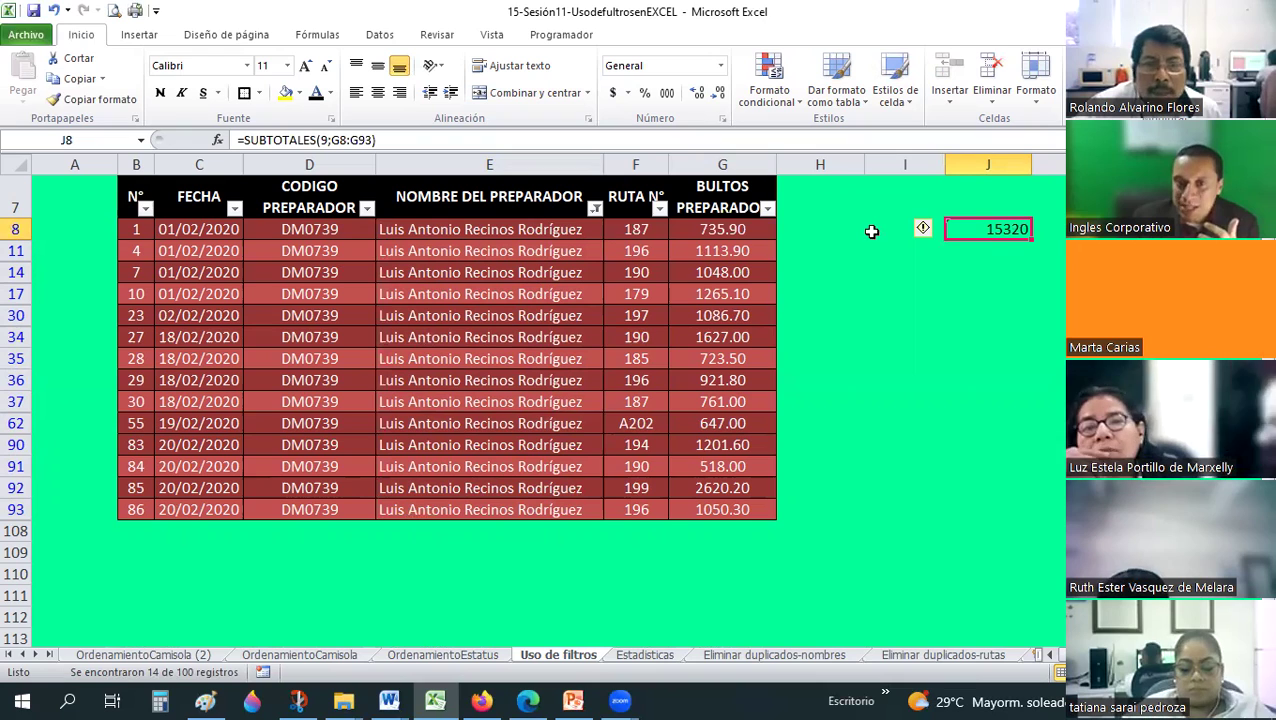
{"action": "left_click_drag", "start_coordinate": [763, 239], "coordinate": [760, 512]}
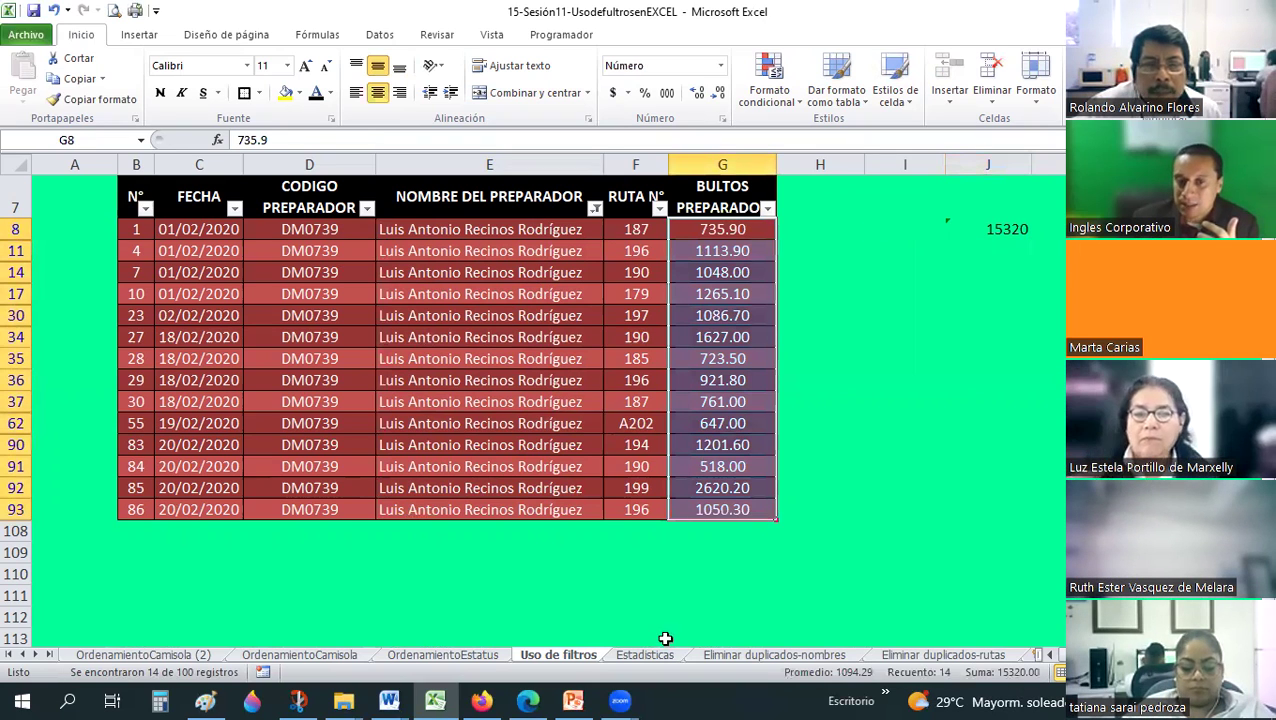
{"action": "left_click", "coordinate": [640, 655]}
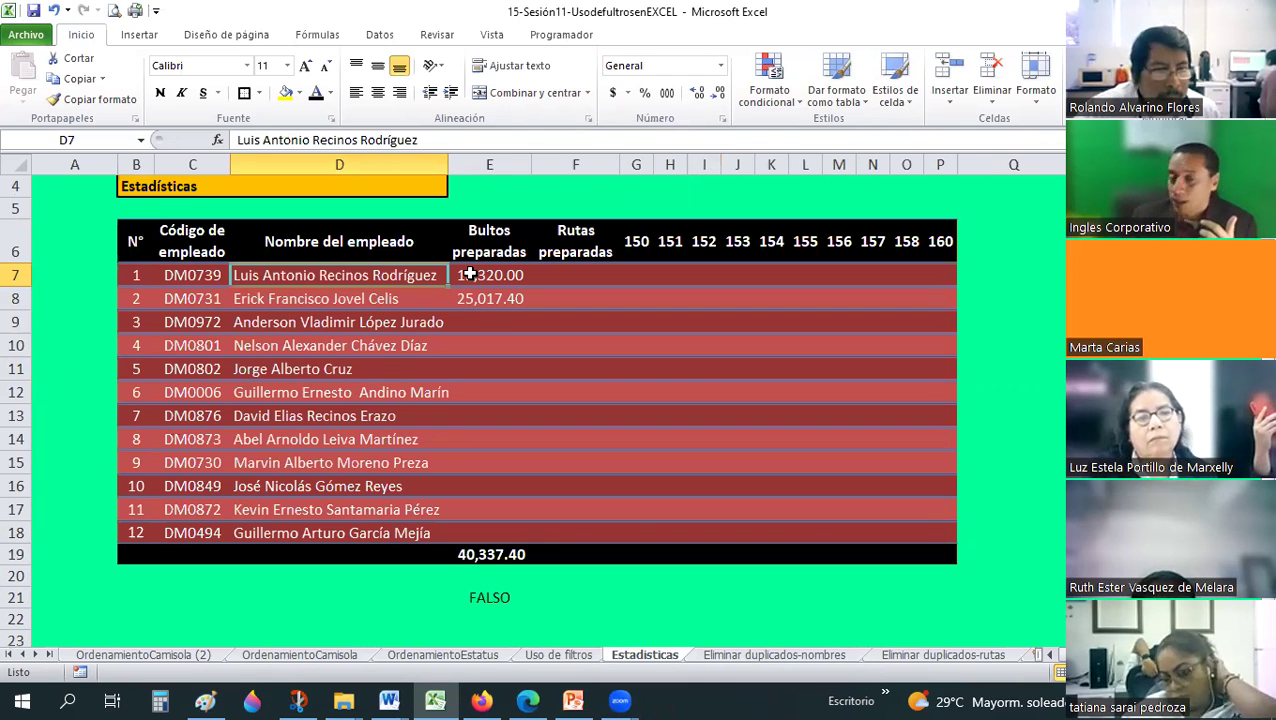
Verify the 15320 subtotal in J8 against the filtered bultos values on Uso de filtros.
{"action": "left_click", "coordinate": [567, 653]}
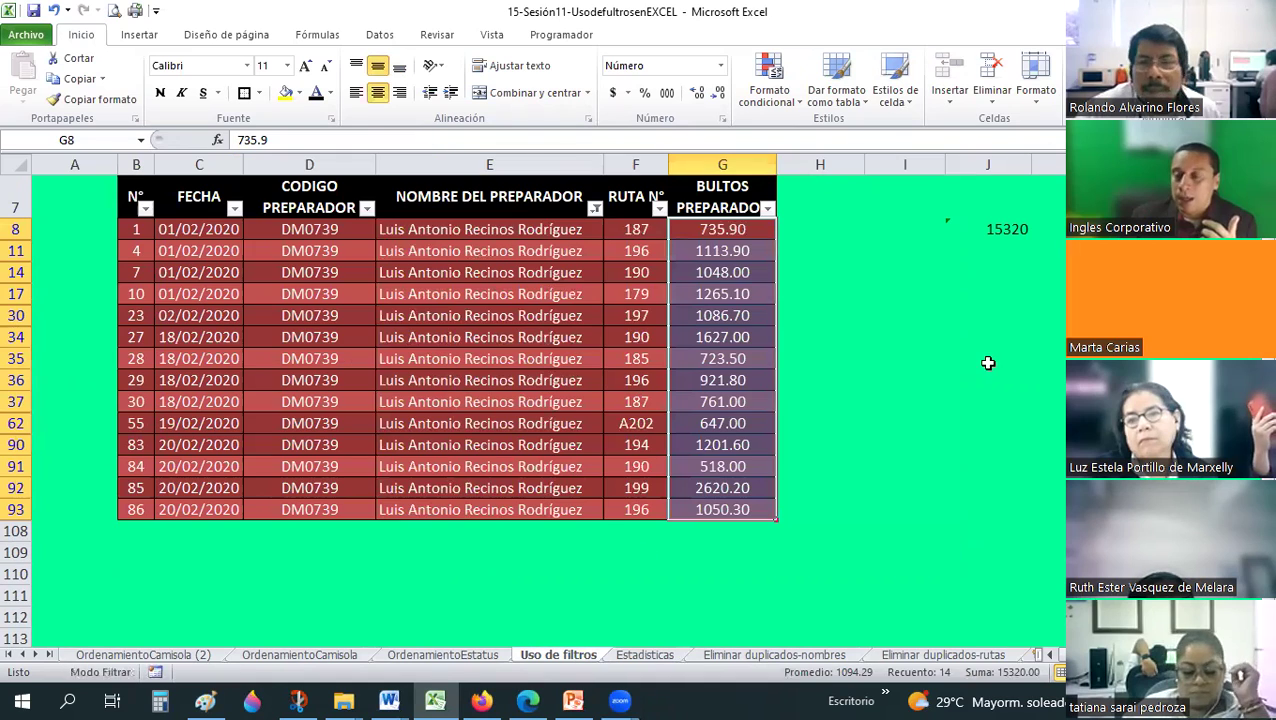
{"action": "left_click", "coordinate": [1040, 336]}
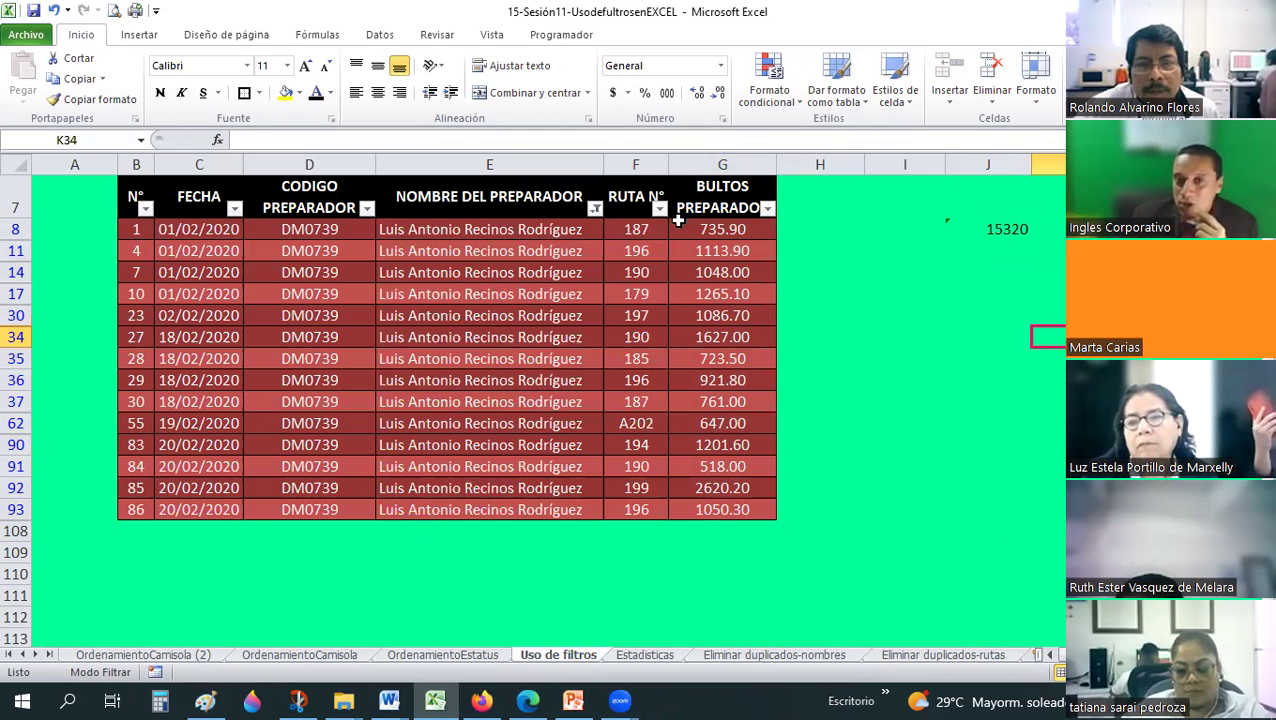
{"action": "left_click_drag", "start_coordinate": [722, 229], "coordinate": [705, 509]}
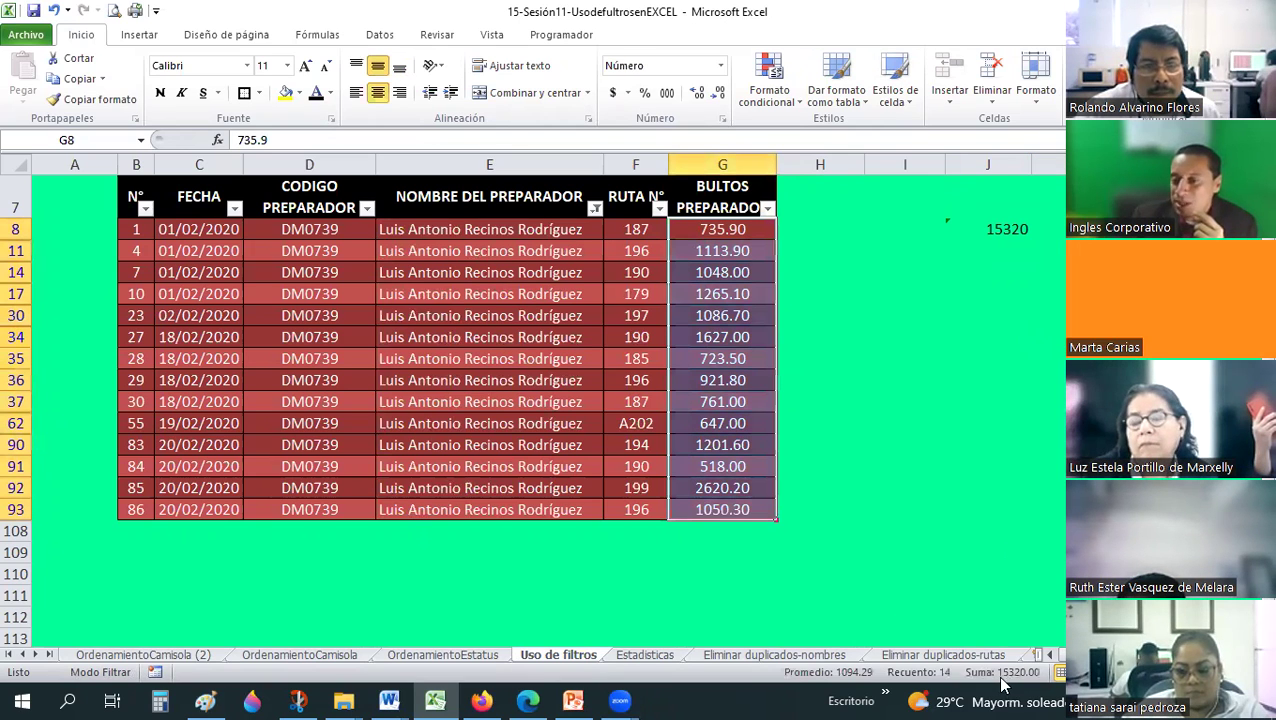
{"action": "left_click", "coordinate": [1000, 231]}
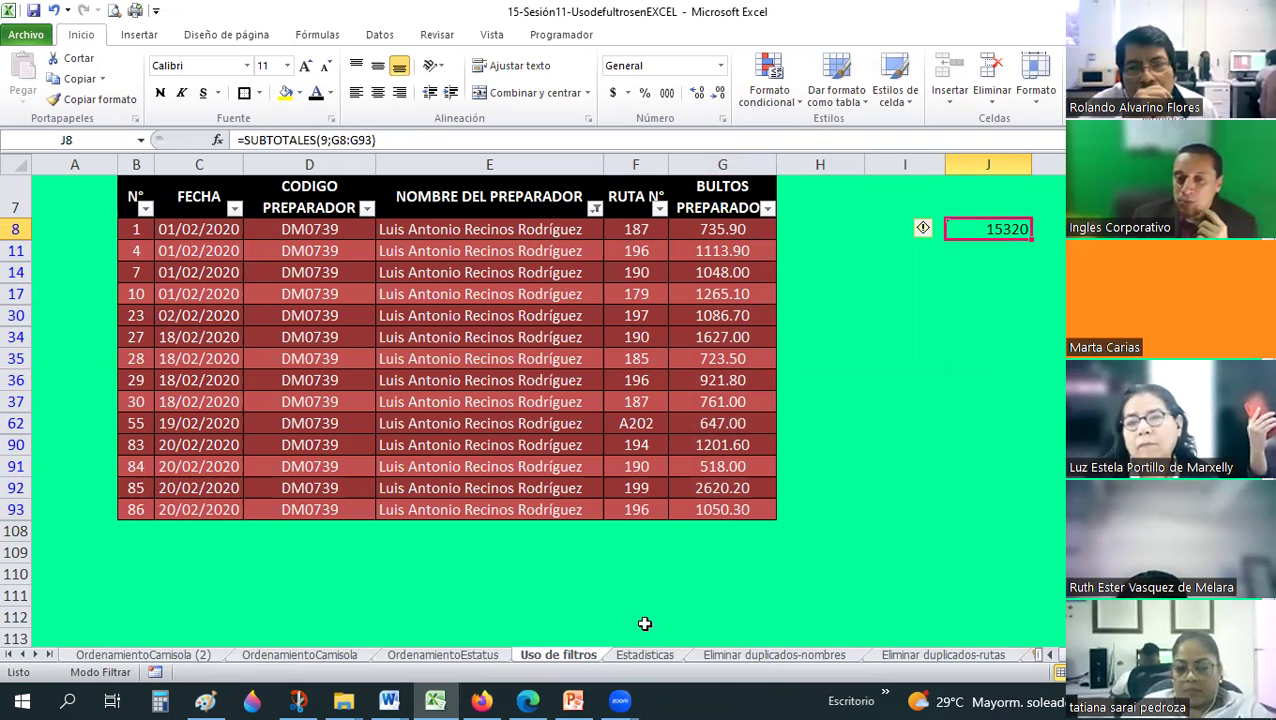
Copy the 15320 subtotal from J8 and paste it into Estadísticas cell E7.
{"action": "left_click", "coordinate": [644, 654]}
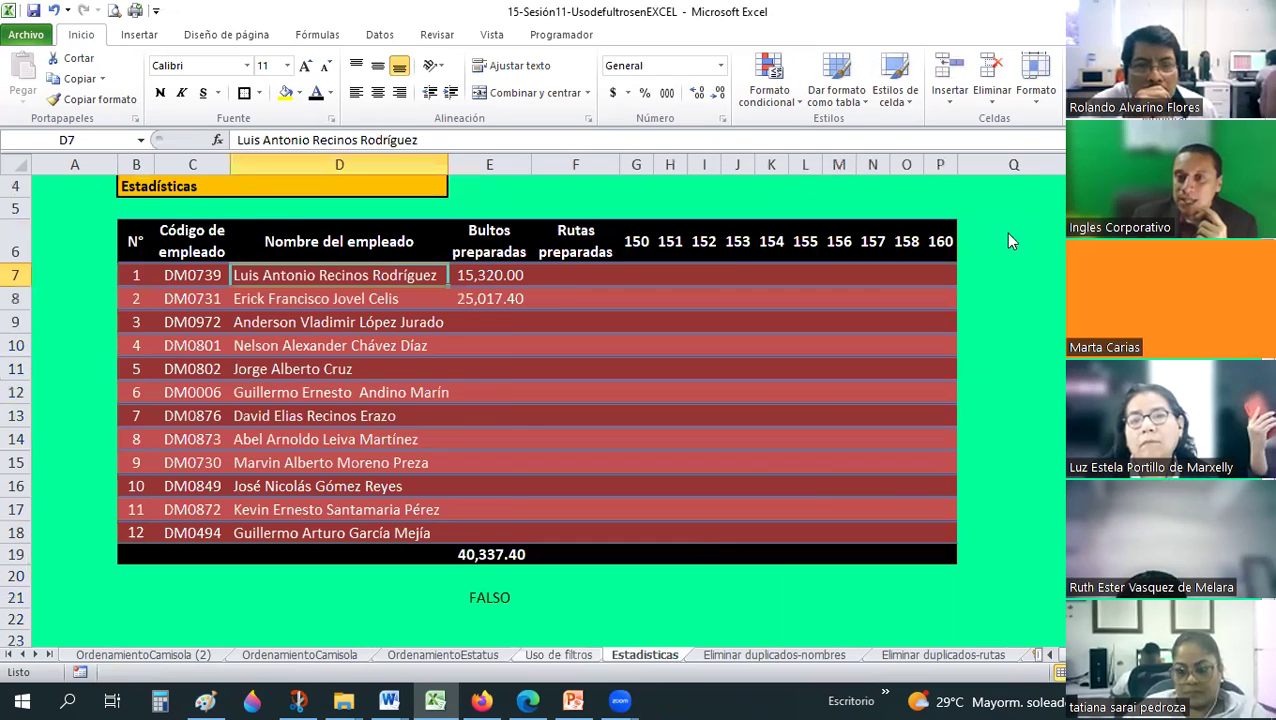
{"action": "key", "text": "ctrl+Page_Up"}
{"action": "right_click", "coordinate": [1008, 234]}
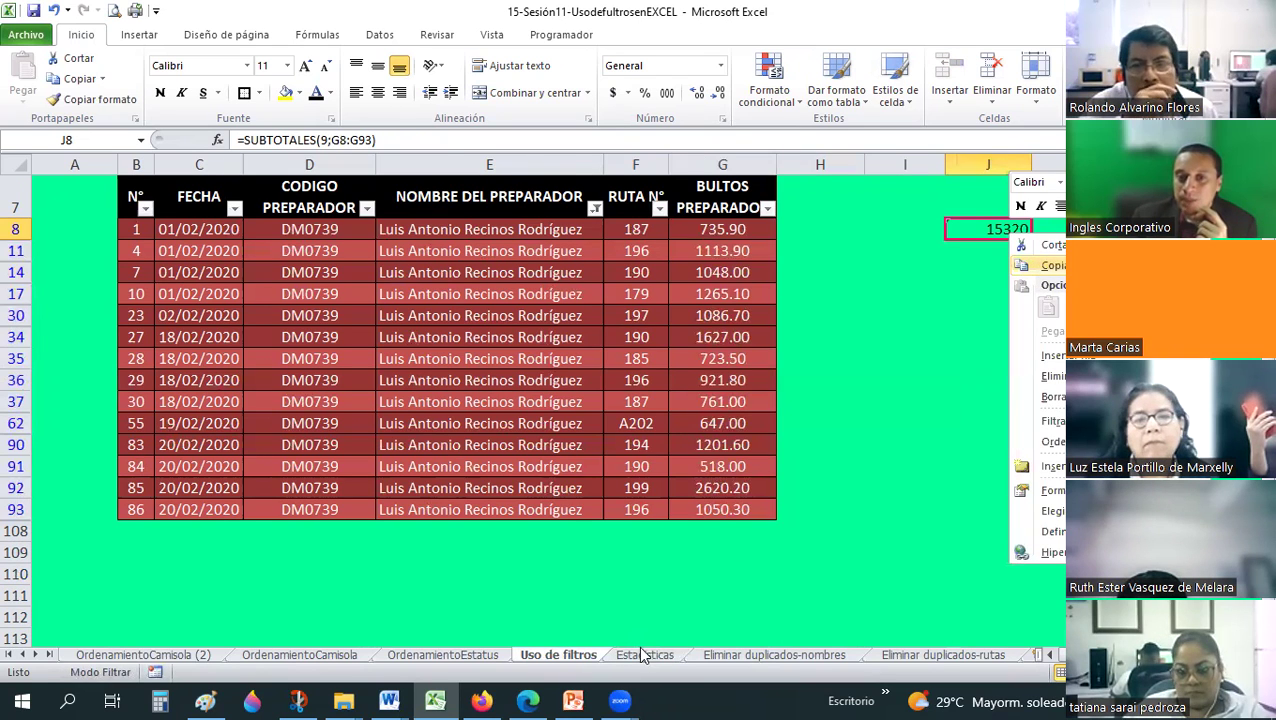
{"action": "key", "text": "Return"}
{"action": "left_click", "coordinate": [644, 654]}
{"action": "left_click", "coordinate": [489, 275]}
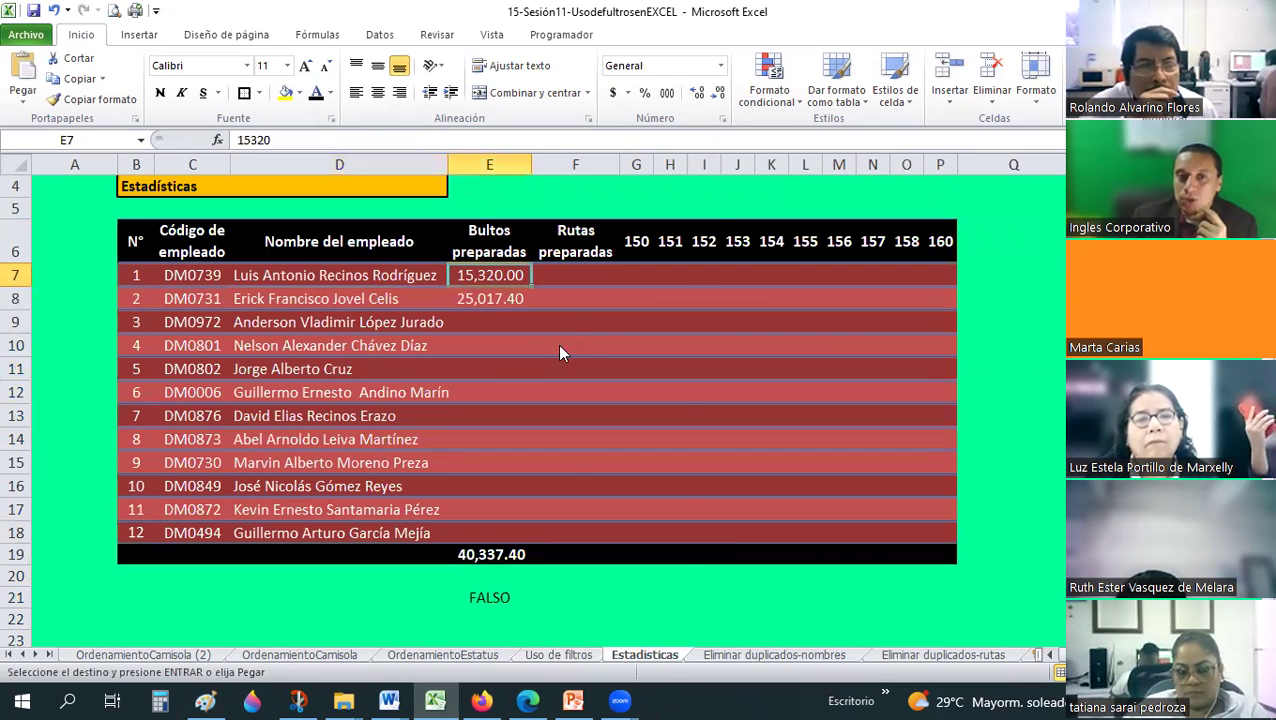
{"action": "key", "text": "shift+F10"}
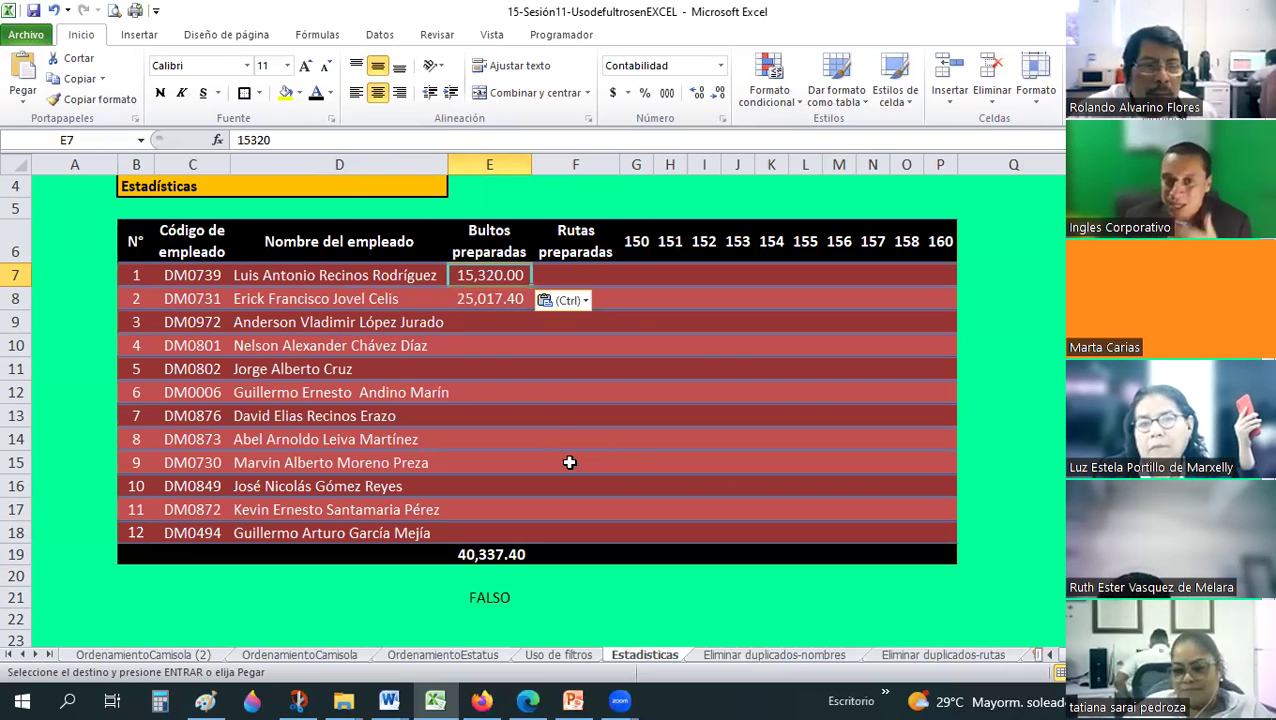
Count the first employee's 14 filtered route rows in column F, then go to Estadísticas cell F7.
{"action": "left_click", "coordinate": [559, 655]}
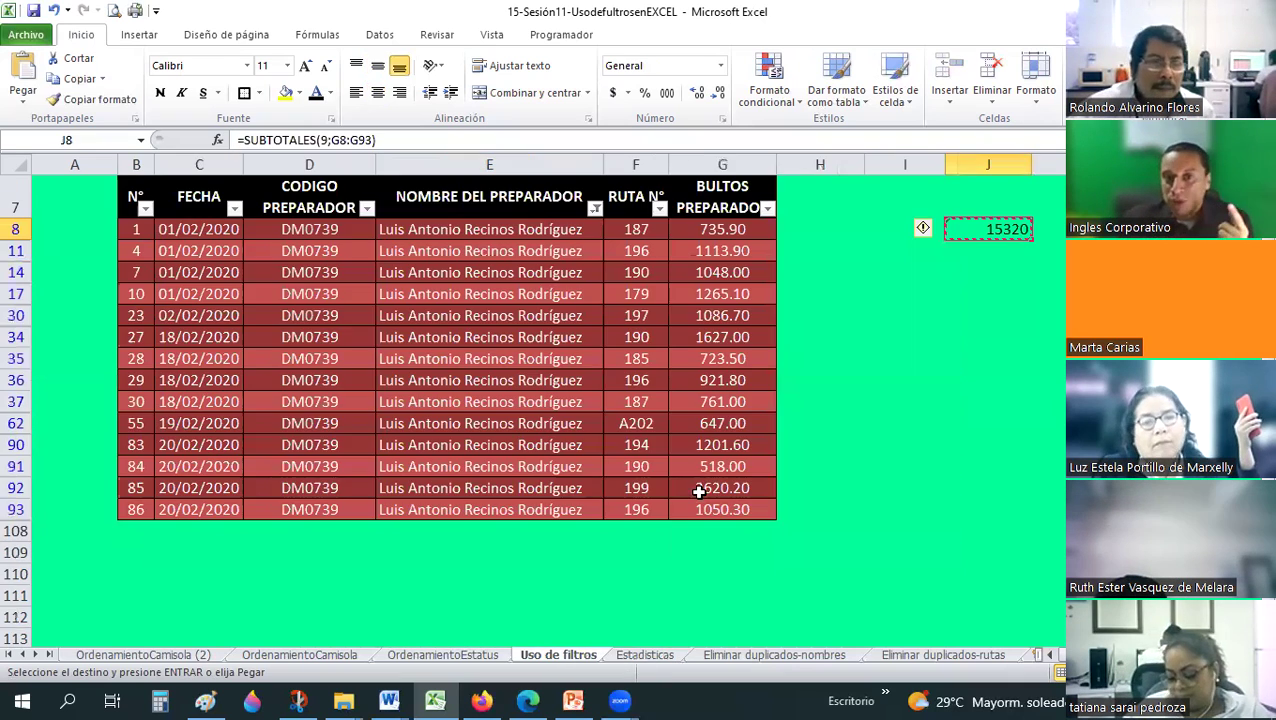
{"action": "left_click", "coordinate": [415, 252]}
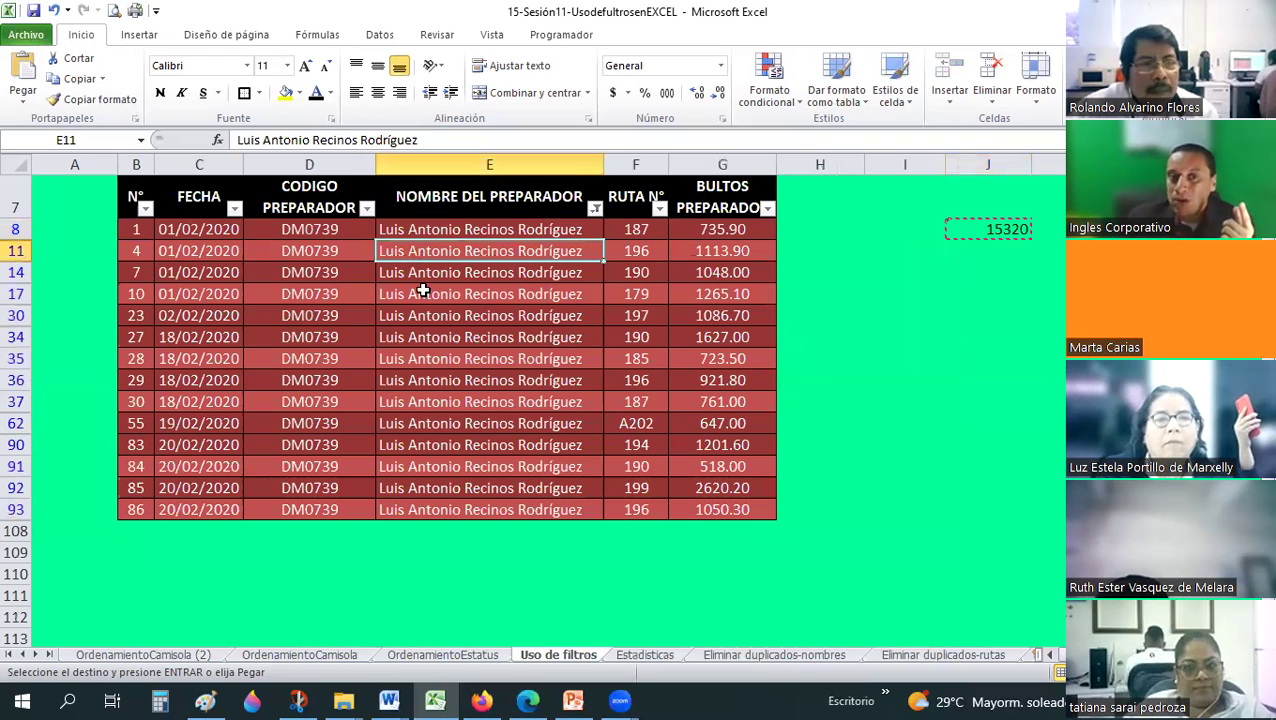
{"action": "left_click", "coordinate": [417, 357]}
{"action": "left_click", "coordinate": [421, 381]}
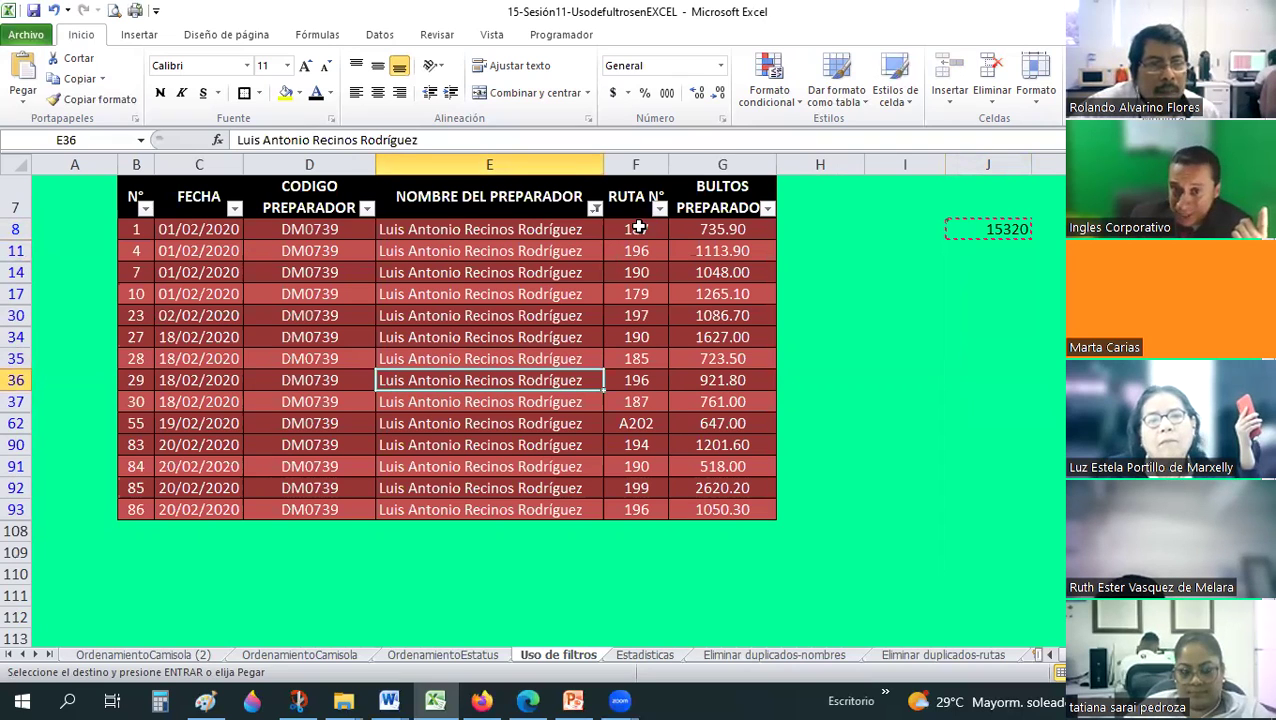
{"action": "left_click_drag", "start_coordinate": [640, 411], "coordinate": [638, 507]}
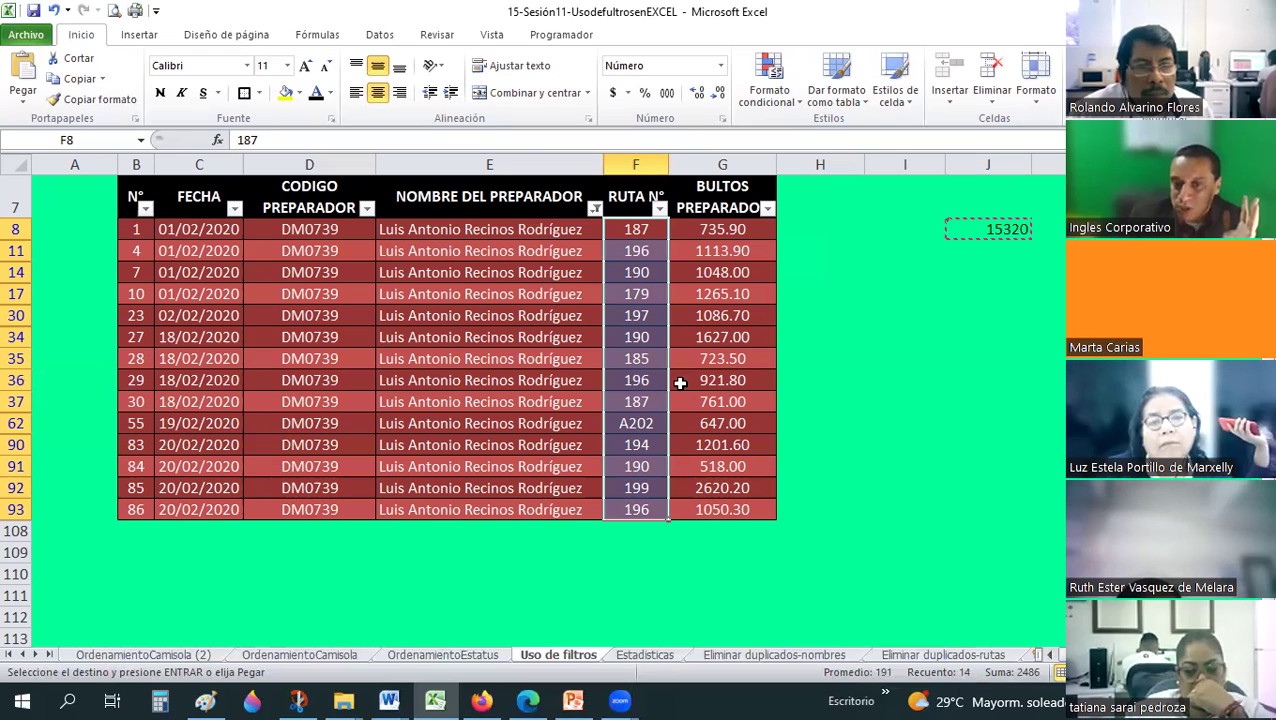
{"action": "left_click", "coordinate": [645, 654]}
{"action": "key", "text": "Right"}
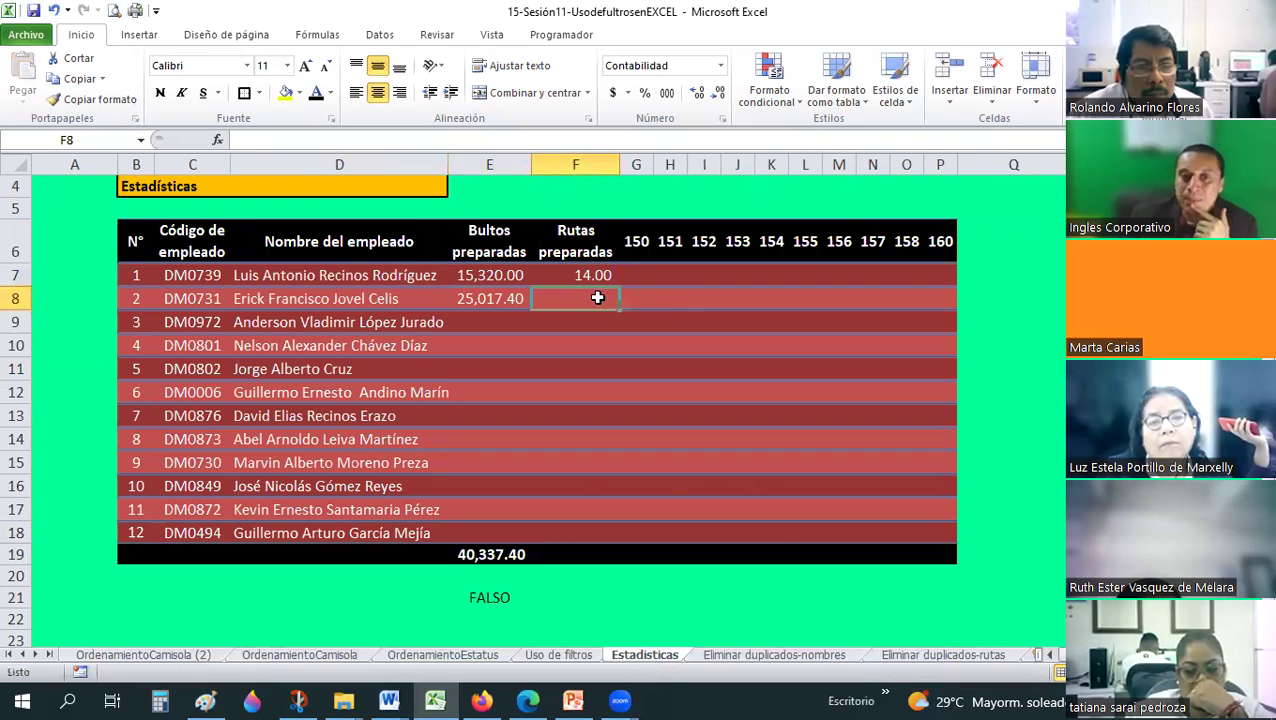
Apply the General number format to the first employee's route count of 14 in F7.
{"action": "key", "text": "Up"}
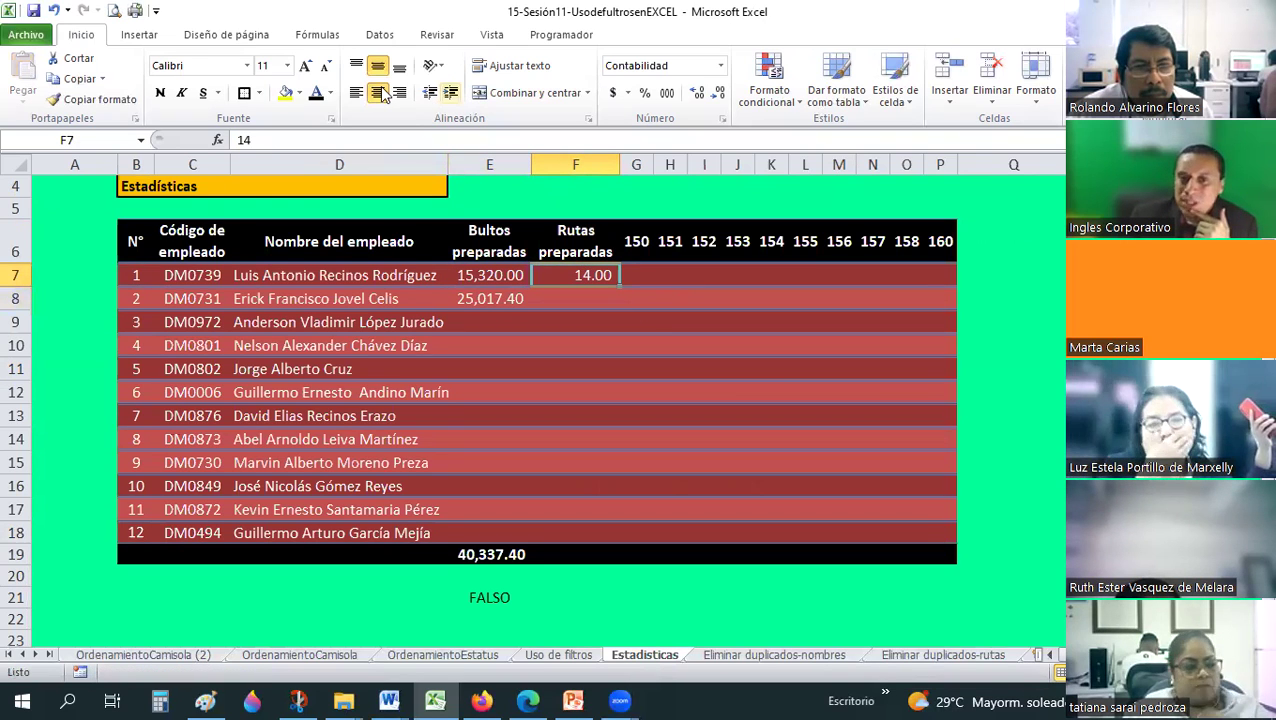
{"action": "left_click", "coordinate": [669, 392]}
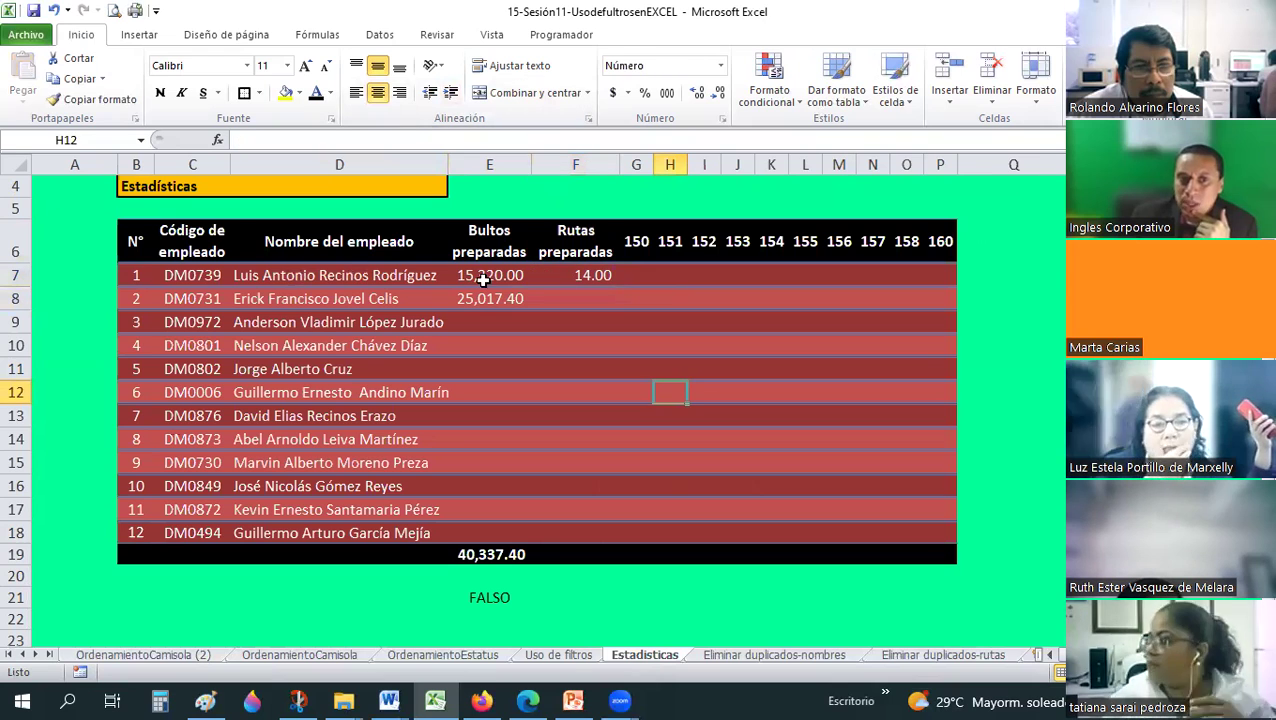
{"action": "left_click", "coordinate": [440, 276]}
{"action": "key", "text": "Right"}
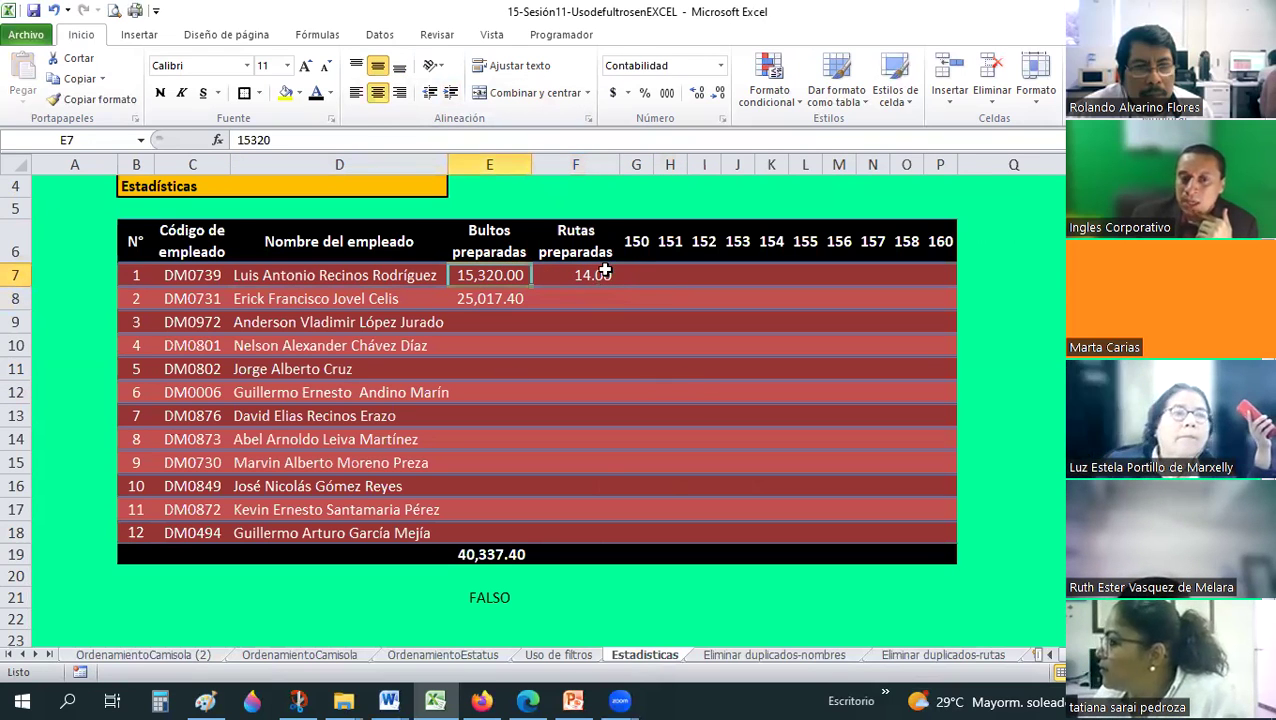
{"action": "left_click", "coordinate": [605, 272]}
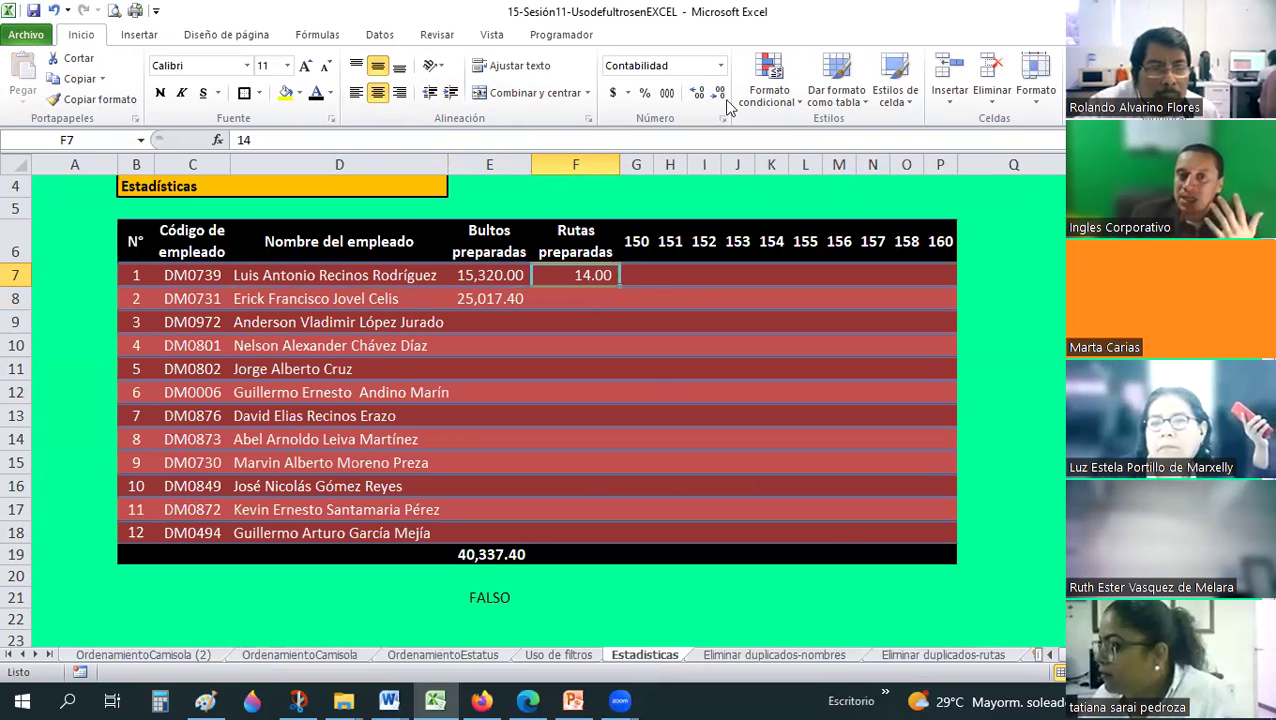
{"action": "left_click", "coordinate": [720, 65]}
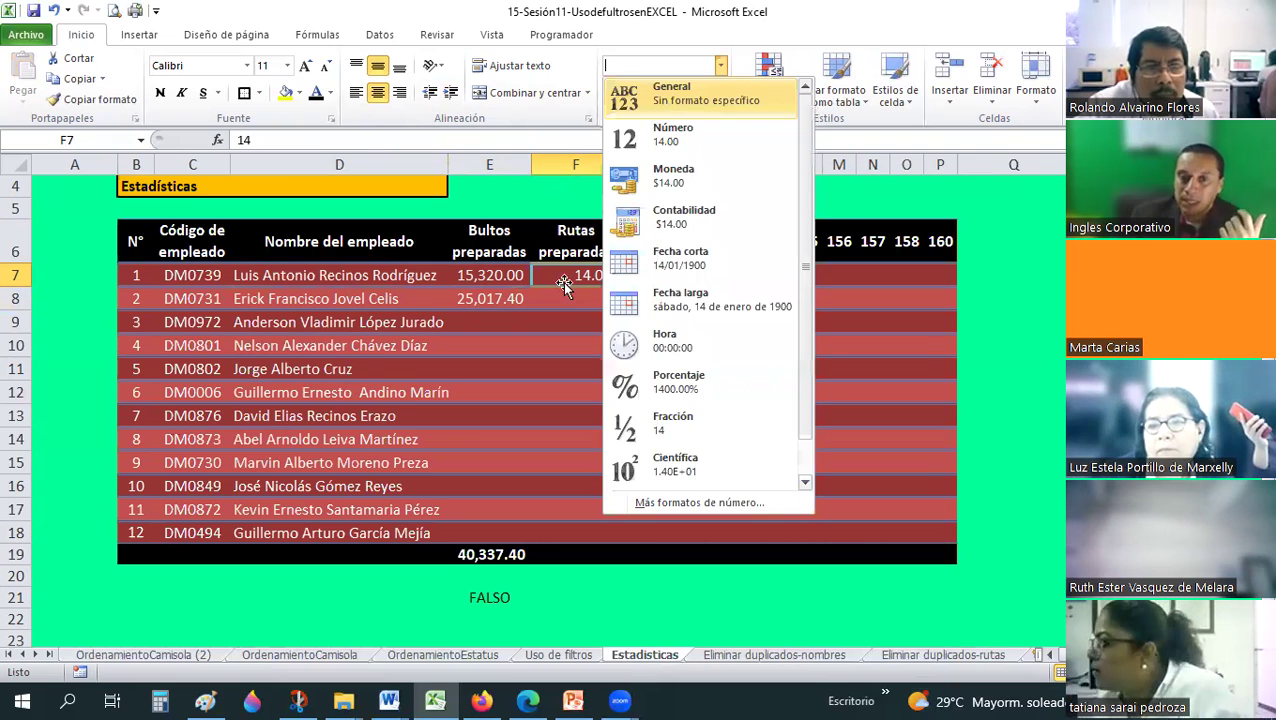
{"action": "key", "text": "Return"}
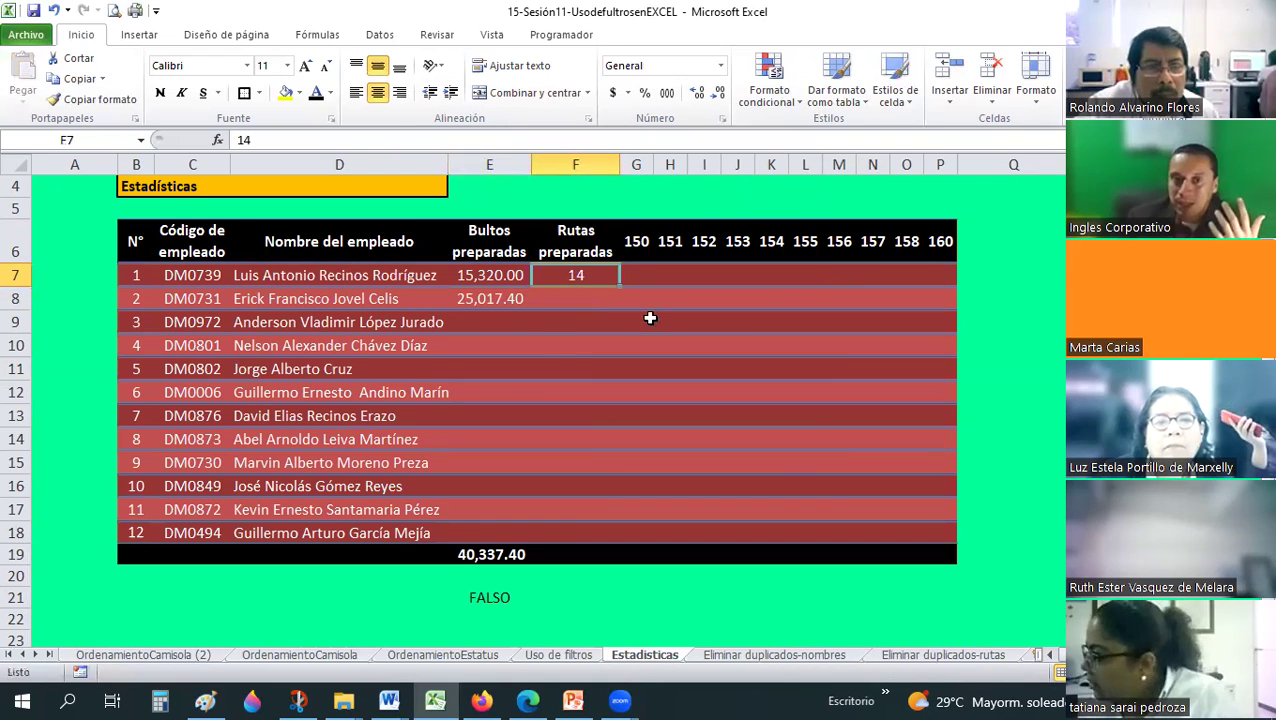
Check the number format of all employees' route cells, leaving it unchanged.
{"action": "left_click_drag", "start_coordinate": [918, 522], "coordinate": [934, 553]}
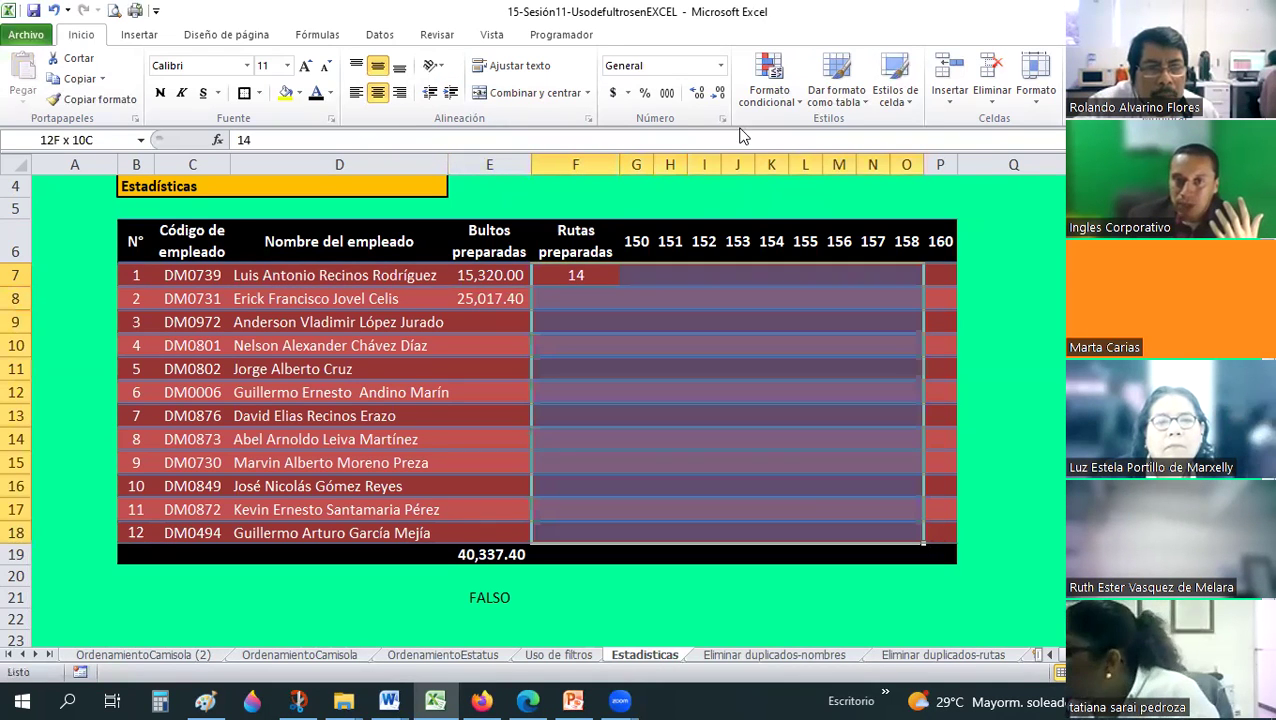
{"action": "left_click", "coordinate": [716, 68]}
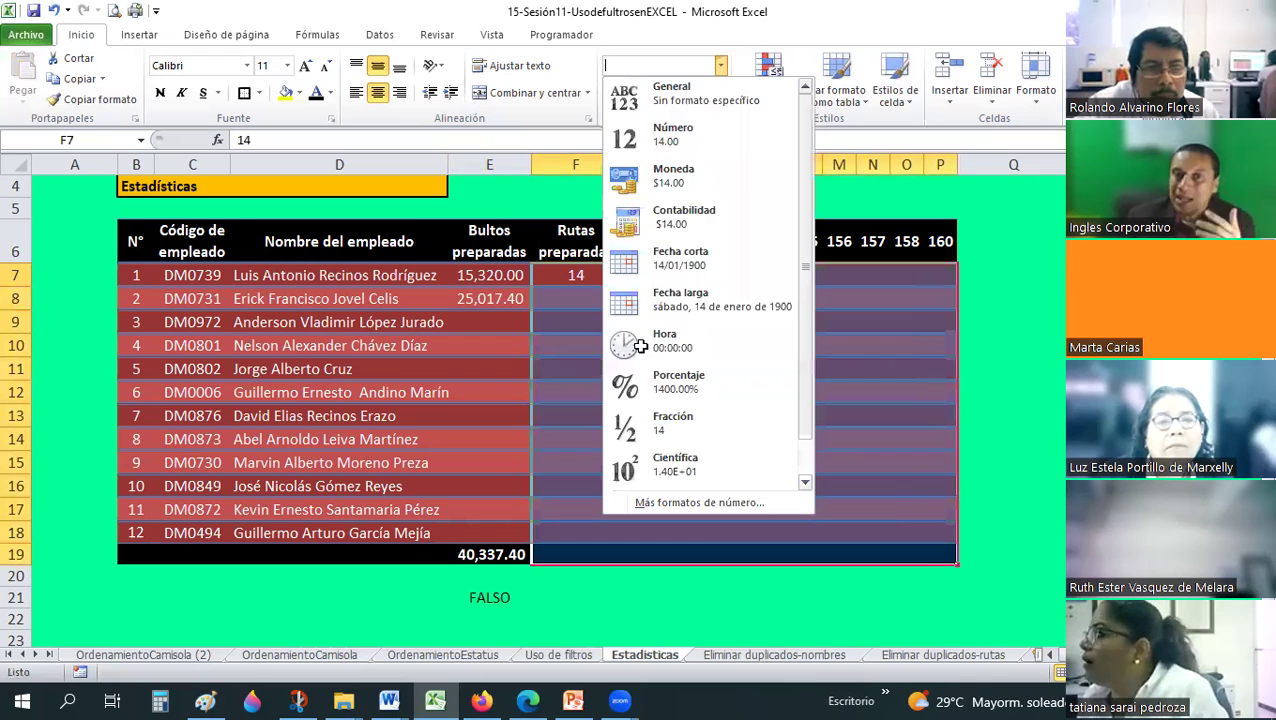
{"action": "key", "text": "Escape"}
{"action": "left_click", "coordinate": [638, 349]}
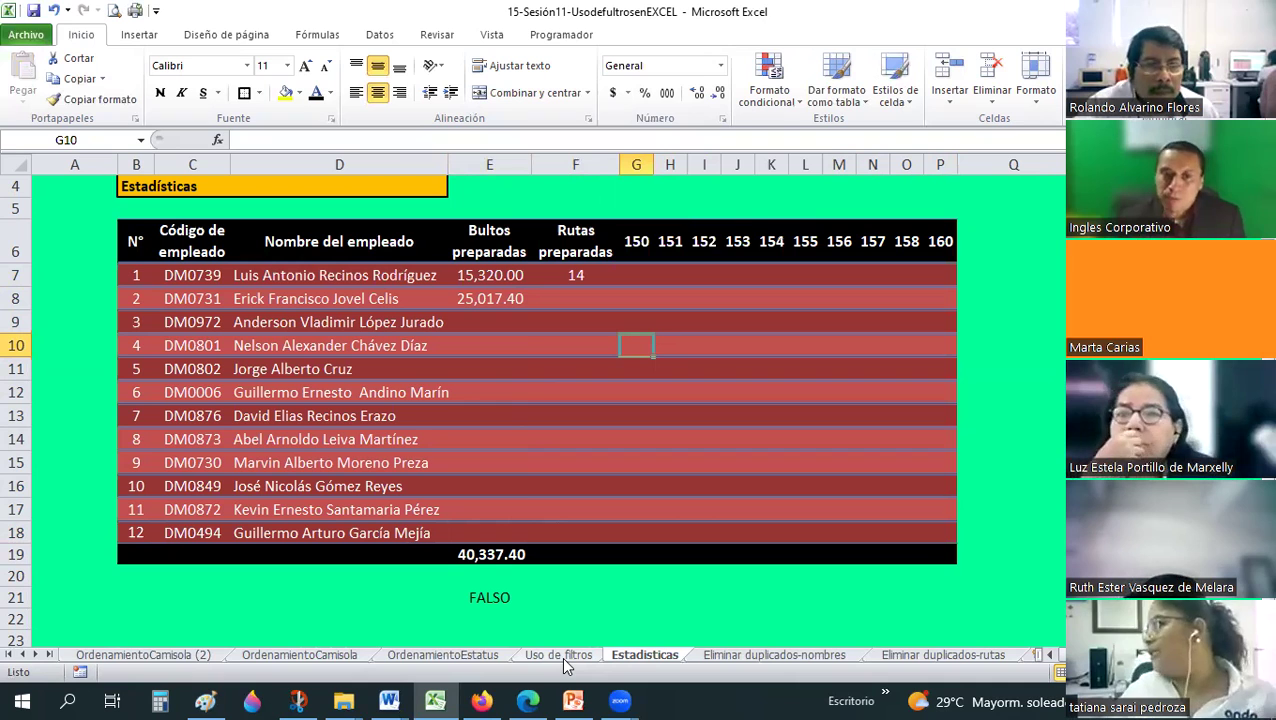
{"action": "left_click", "coordinate": [552, 658]}
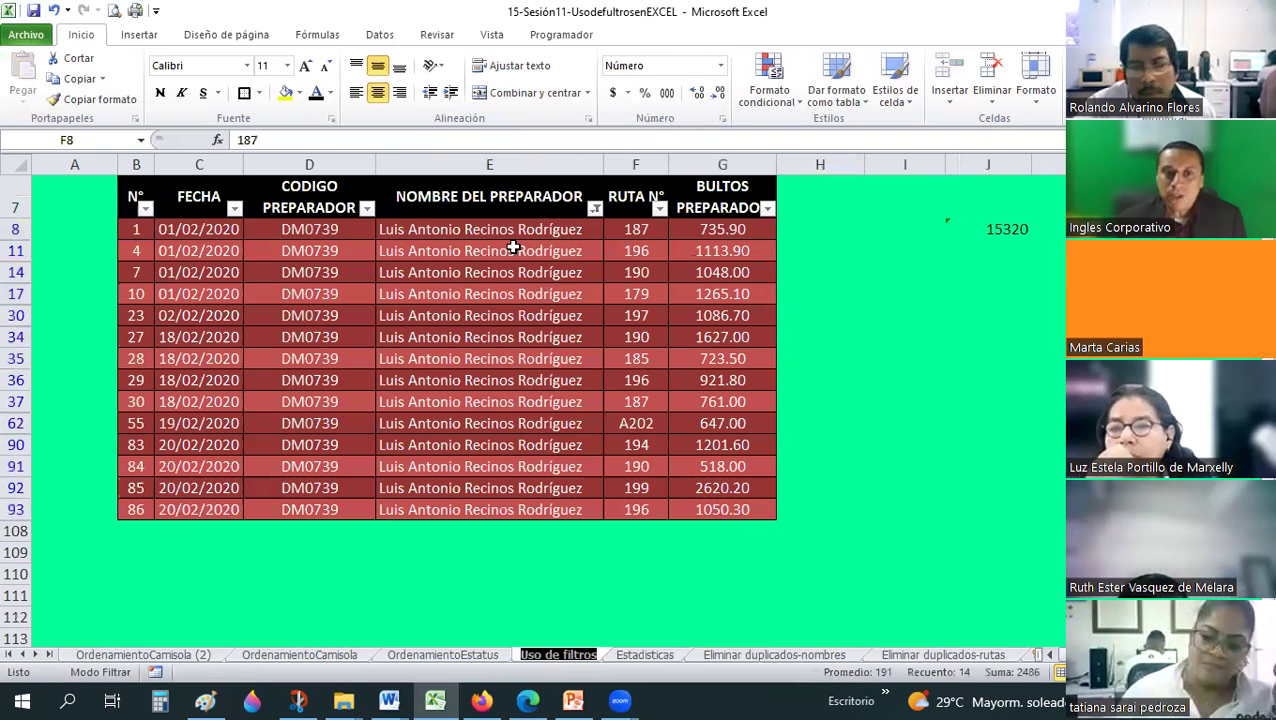
Filter Uso de filtros to the second employee and select his route numbers to count them.
{"action": "left_click", "coordinate": [630, 656]}
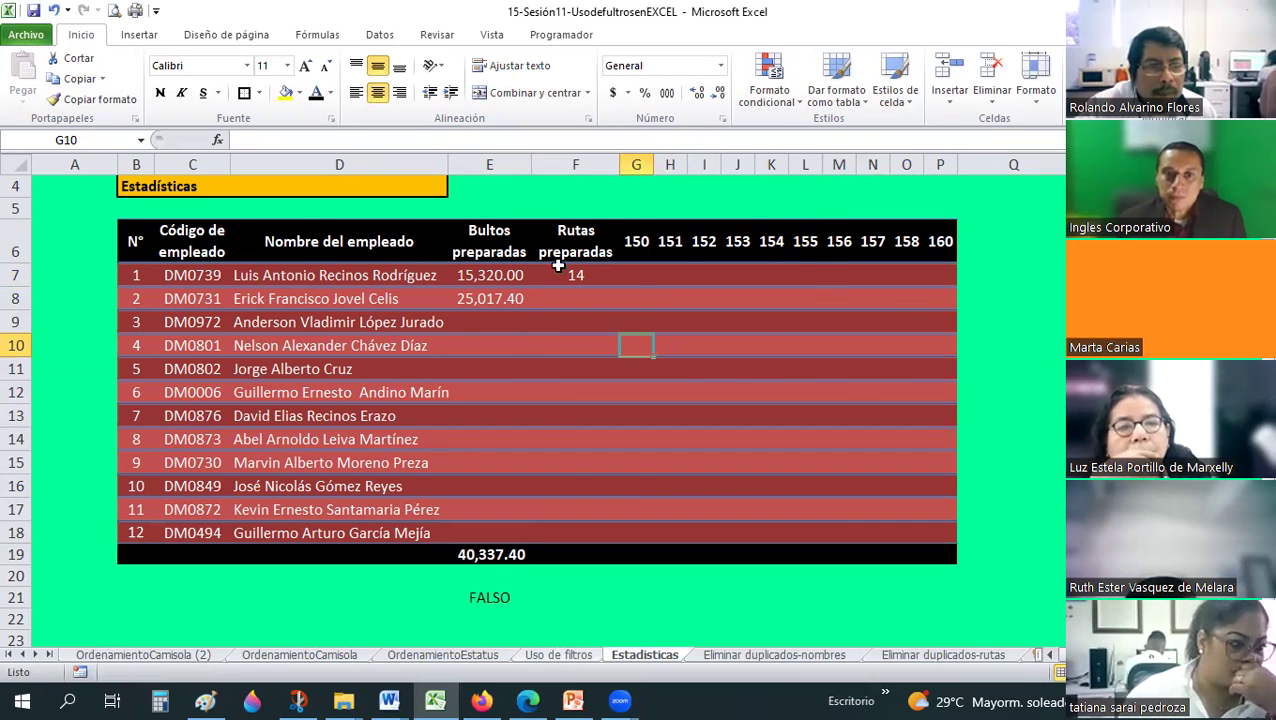
{"action": "key", "text": "ctrl+Page_Up"}
{"action": "left_click", "coordinate": [591, 211]}
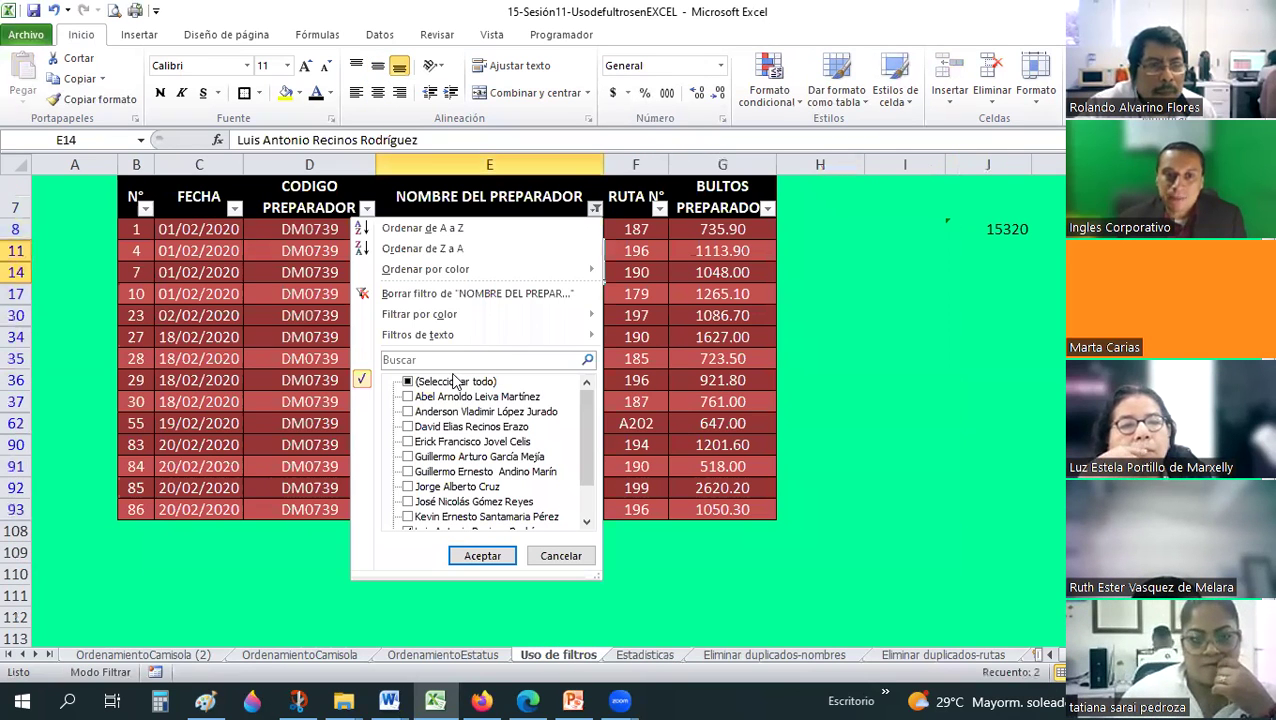
{"action": "left_click", "coordinate": [445, 397]}
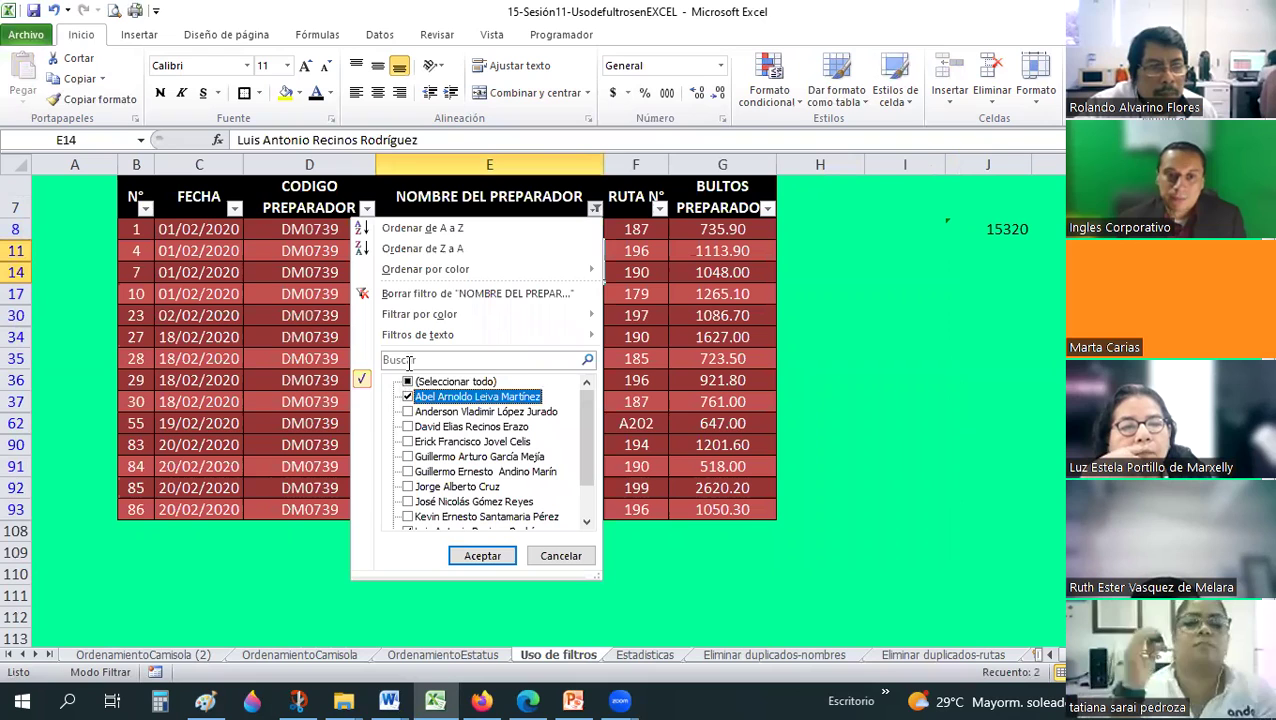
{"action": "left_click", "coordinate": [408, 381]}
{"action": "left_click", "coordinate": [410, 358]}
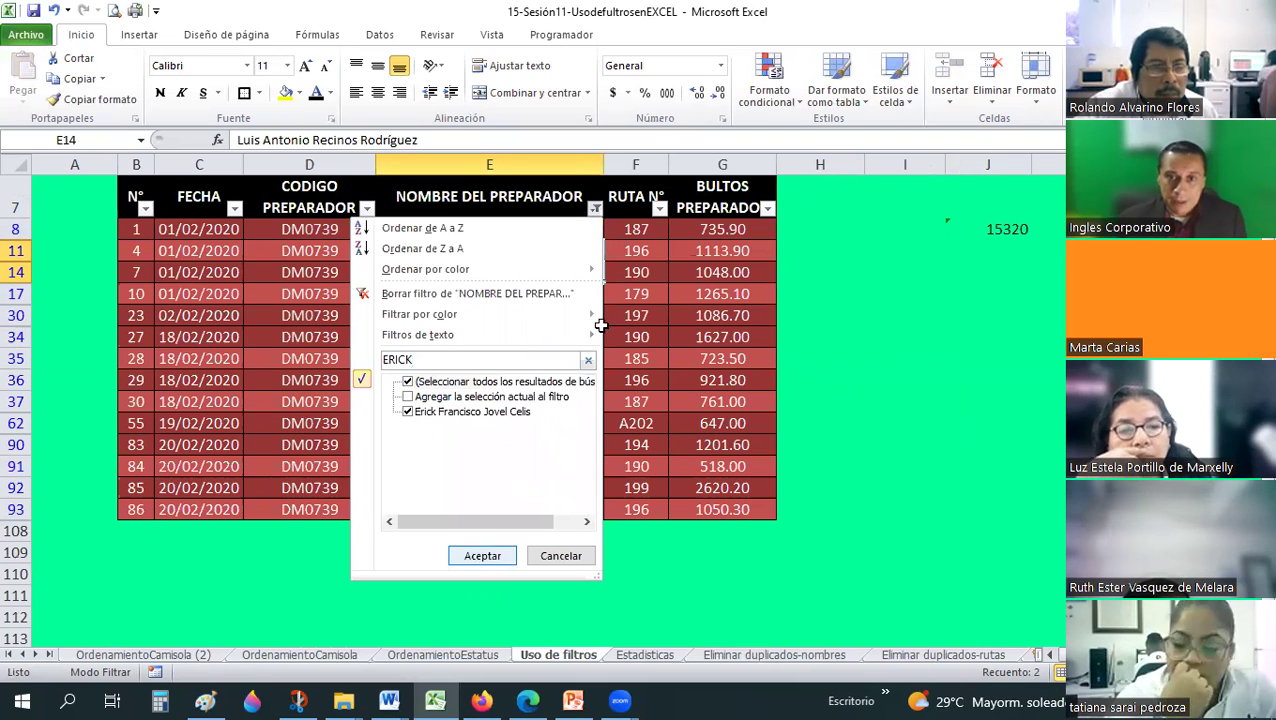
{"action": "key", "text": "Return"}
{"action": "left_click_drag", "start_coordinate": [637, 229], "coordinate": [616, 595]}
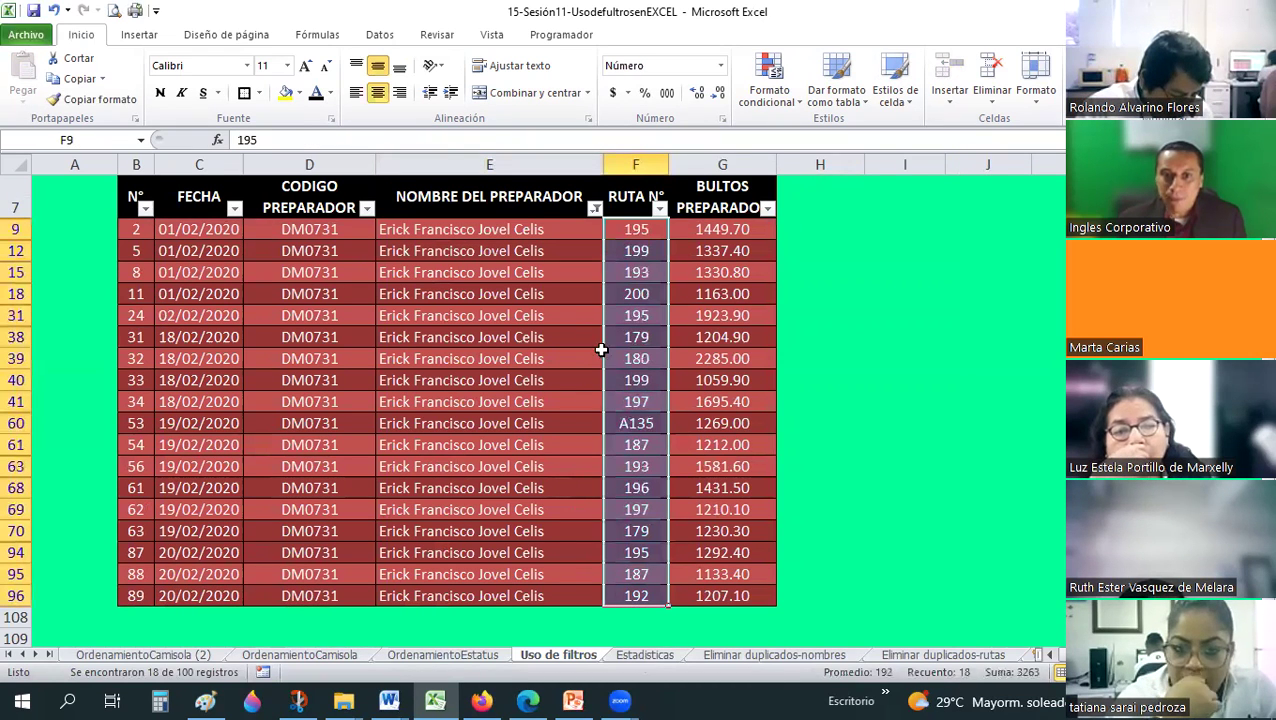
Enter 18 as the second employee's Rutas preparadas in Estadísticas F8.
{"action": "key", "text": "ctrl+Page_Down"}
{"action": "left_click", "coordinate": [572, 295]}
{"action": "type", "text": "18"}
{"action": "key", "text": "Return"}
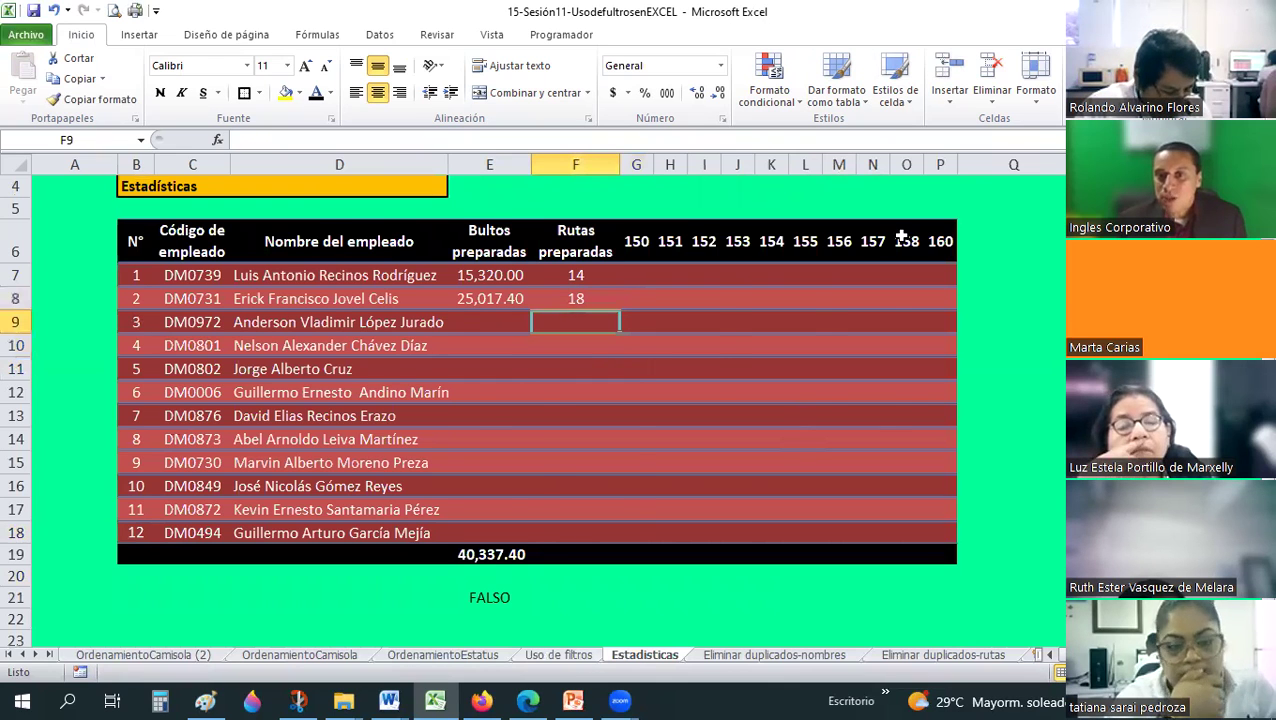
Add a CONTAR count formula over the column F route numbers in J12 on Uso de filtros.
{"action": "key", "text": "ctrl+Page_Up"}
{"action": "left_click", "coordinate": [988, 250]}
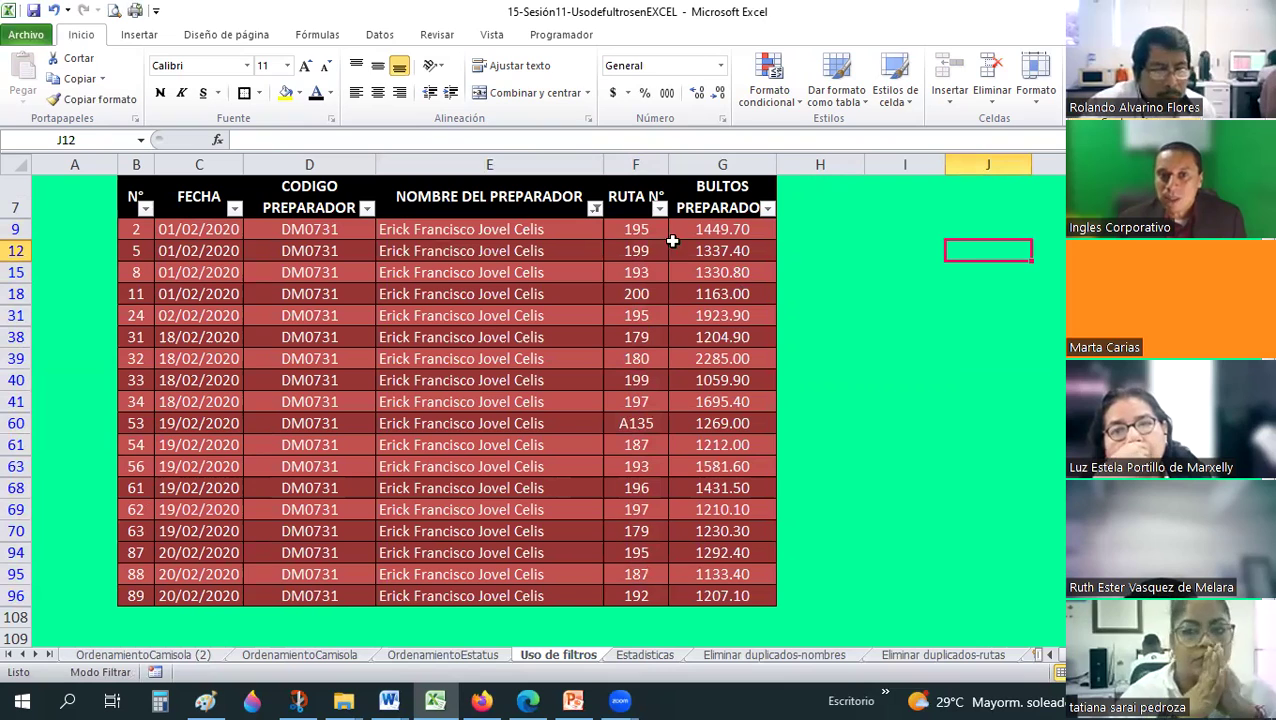
{"action": "type", "text": "=CONTAR(J8:J11)"}
{"action": "left_click_drag", "start_coordinate": [648, 231], "coordinate": [628, 595]}
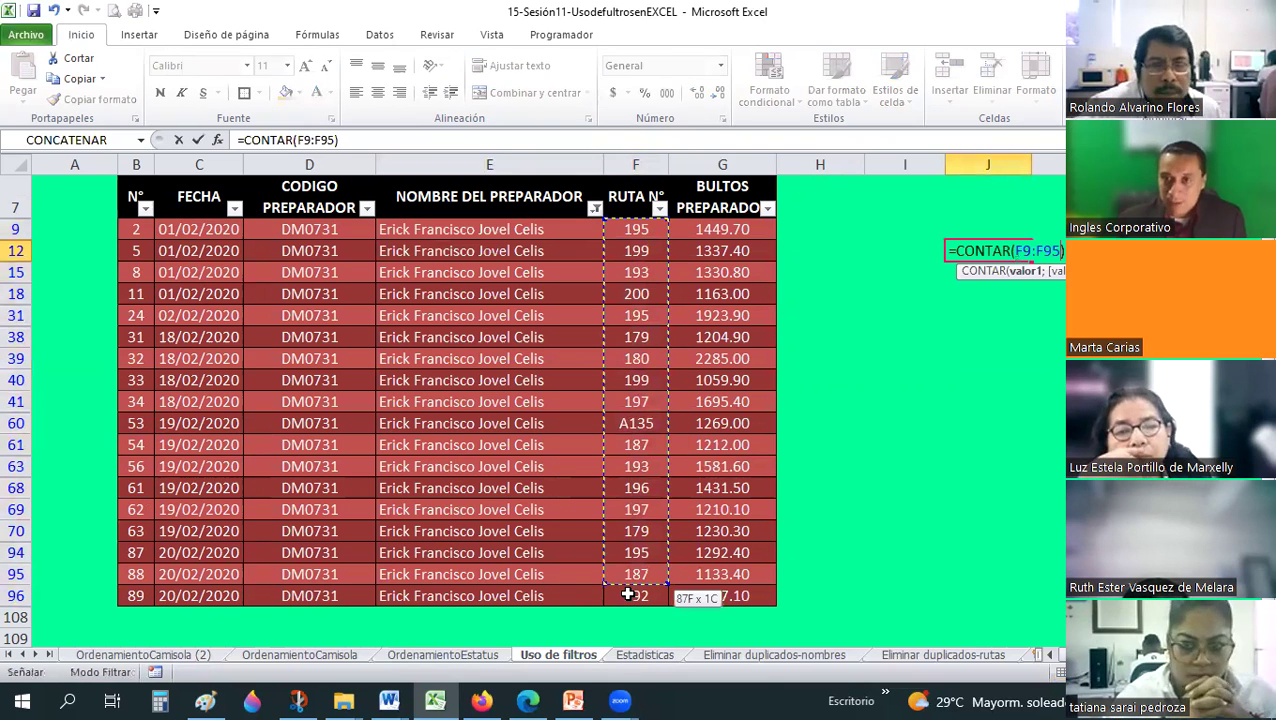
{"action": "key", "text": "Return"}
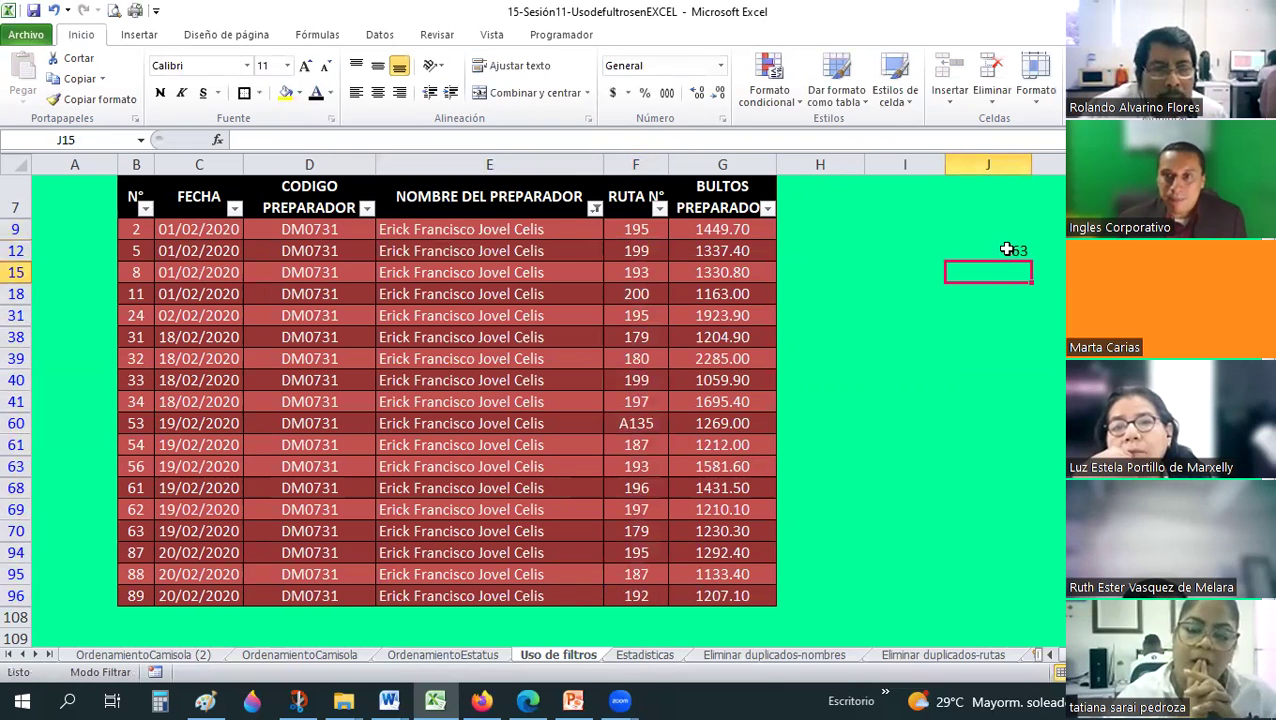
{"action": "left_click", "coordinate": [1007, 249]}
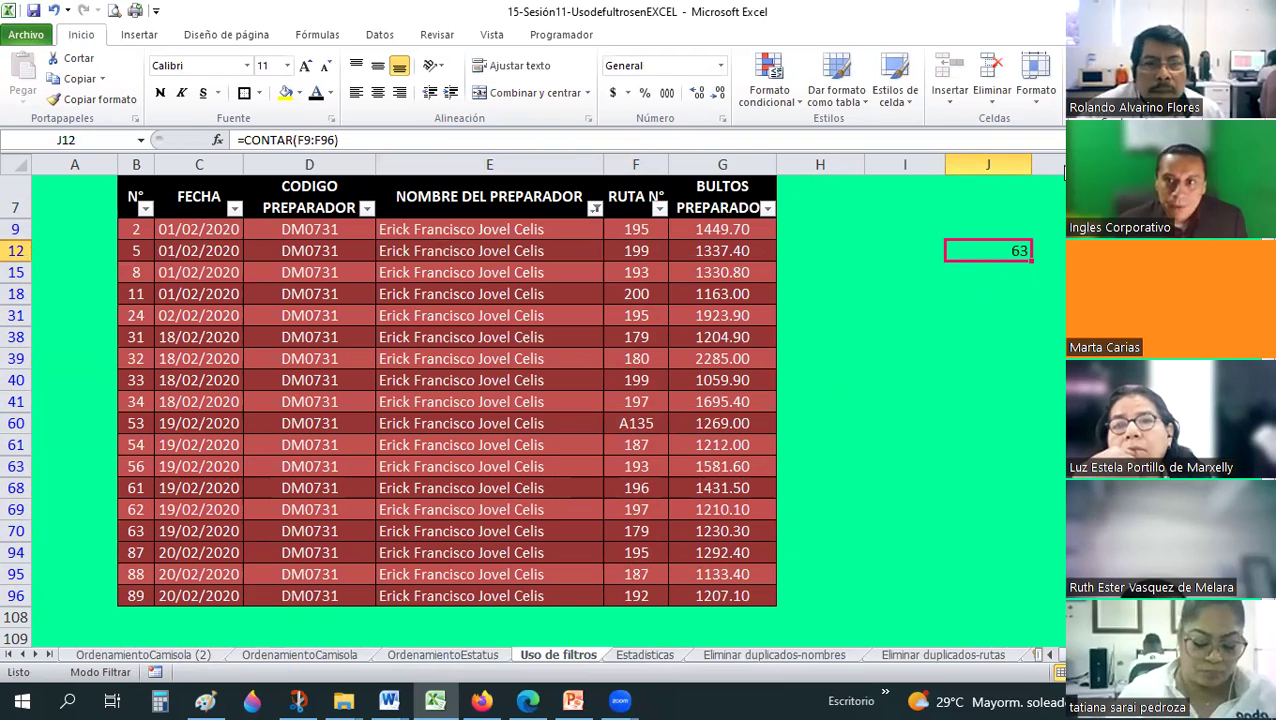
Revise the J12 CONTAR range to F9:F96 and review the 18 routes in Estadísticas.
{"action": "left_click", "coordinate": [1120, 62]}
{"action": "left_click", "coordinate": [1130, 129]}
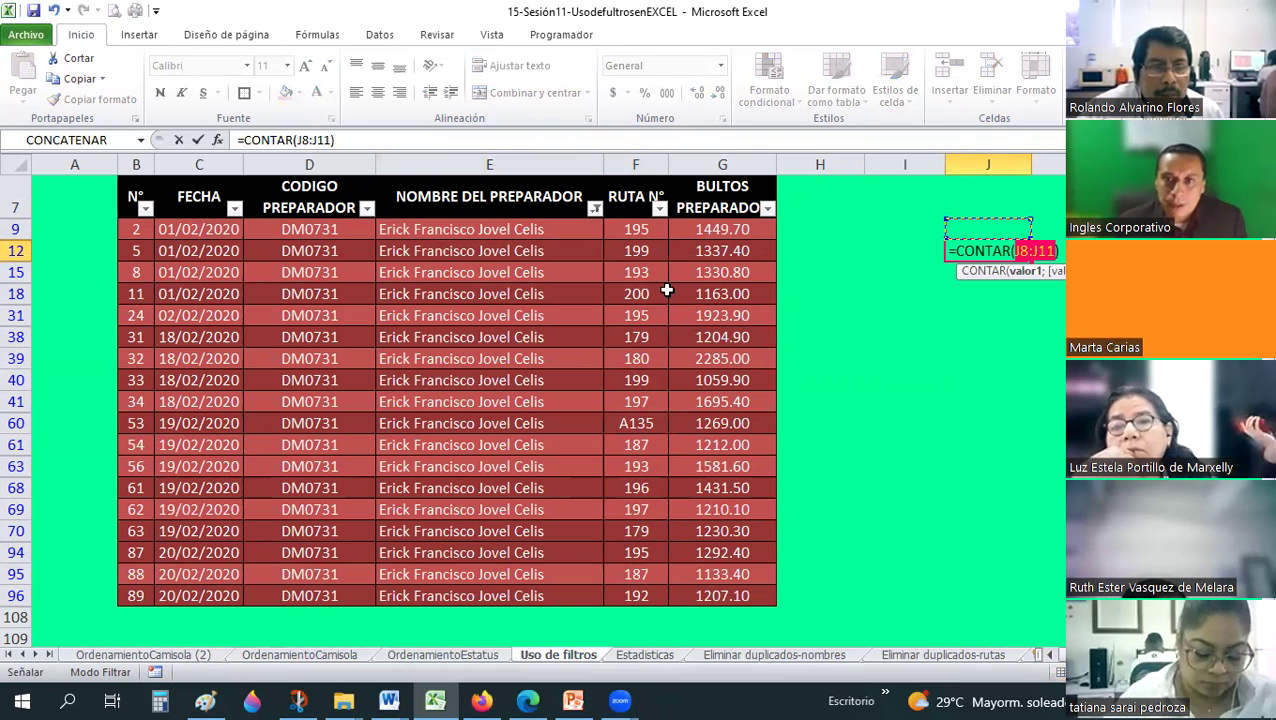
{"action": "left_click_drag", "start_coordinate": [636, 229], "coordinate": [637, 593]}
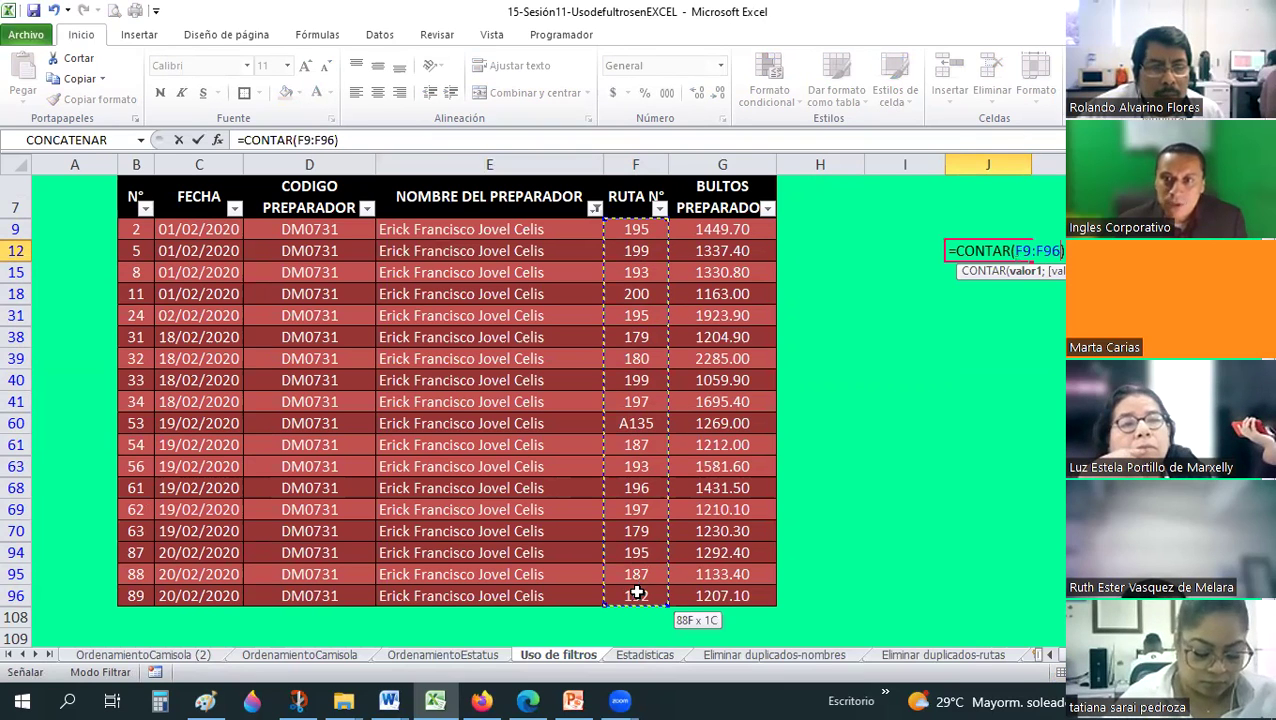
{"action": "key", "text": "Return"}
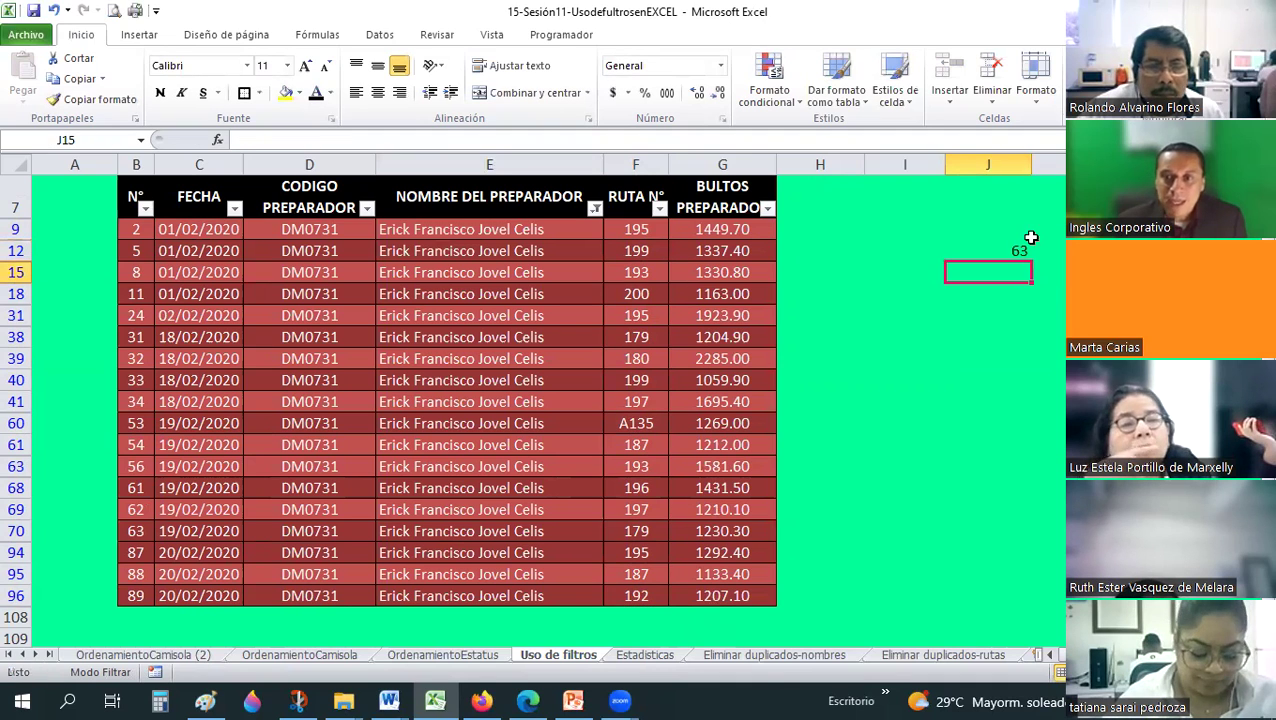
{"action": "key", "text": "Up"}
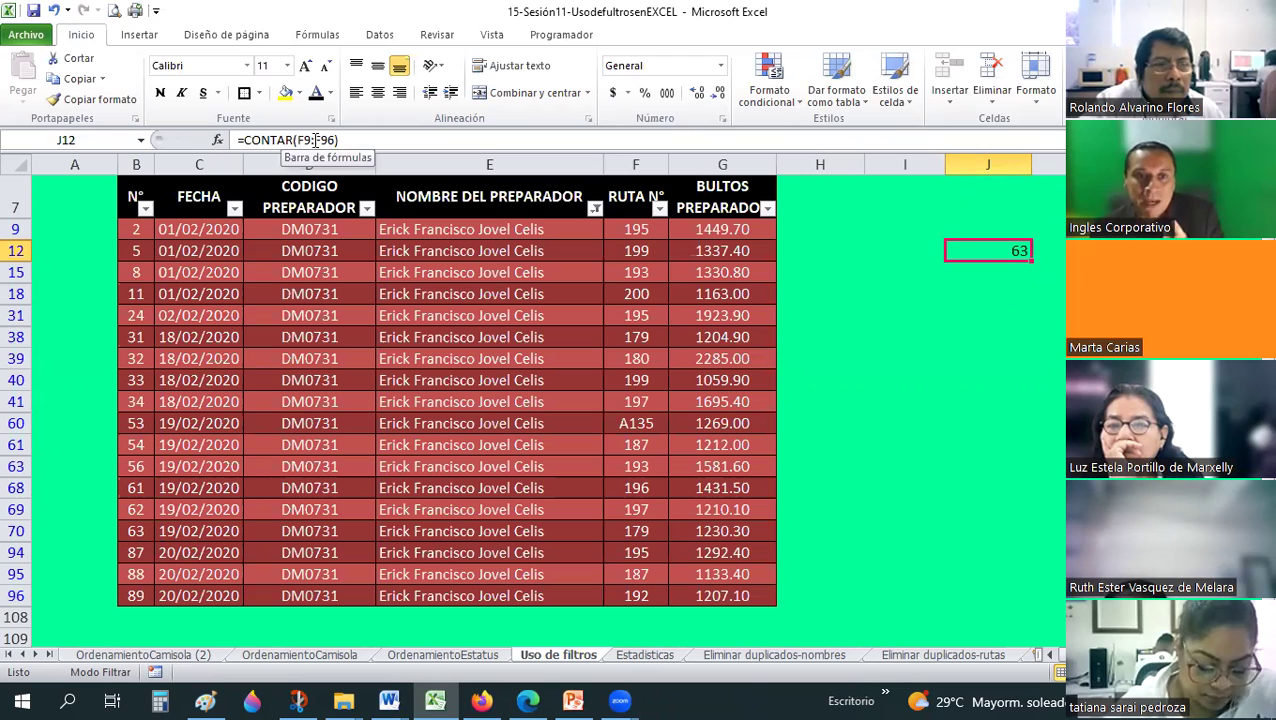
{"action": "double_click", "coordinate": [315, 140]}
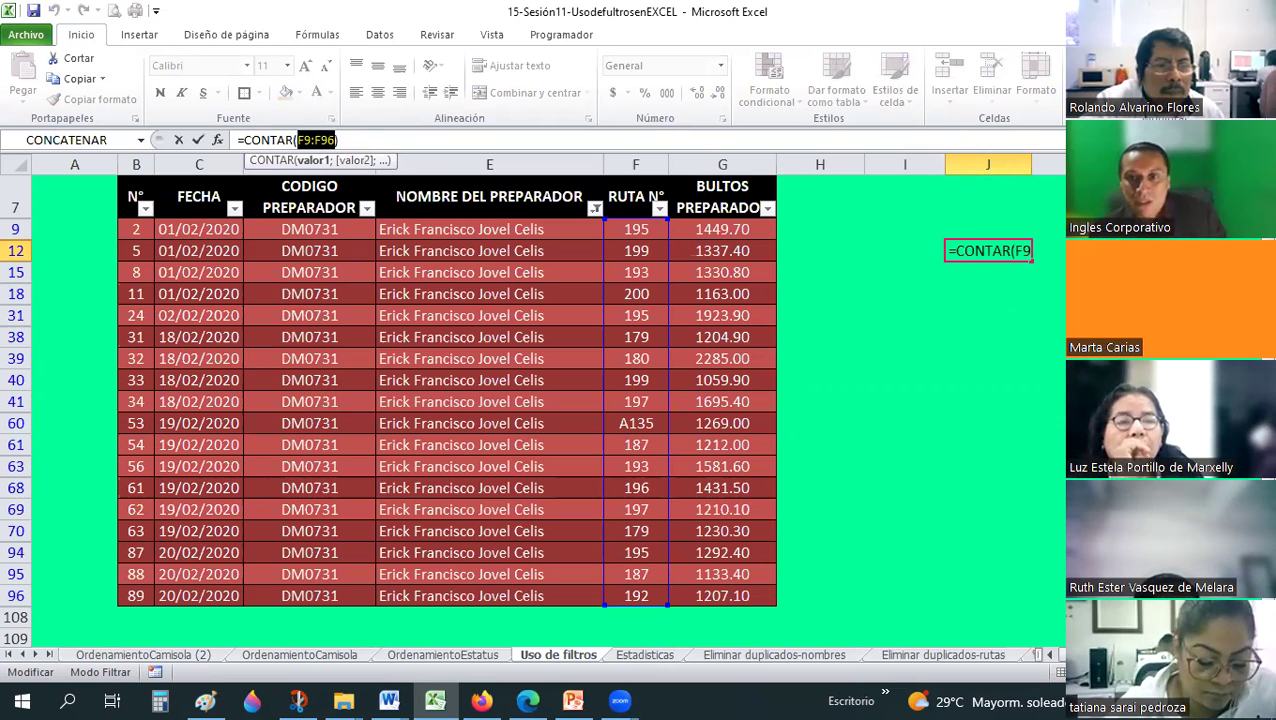
{"action": "left_click", "coordinate": [1011, 251]}
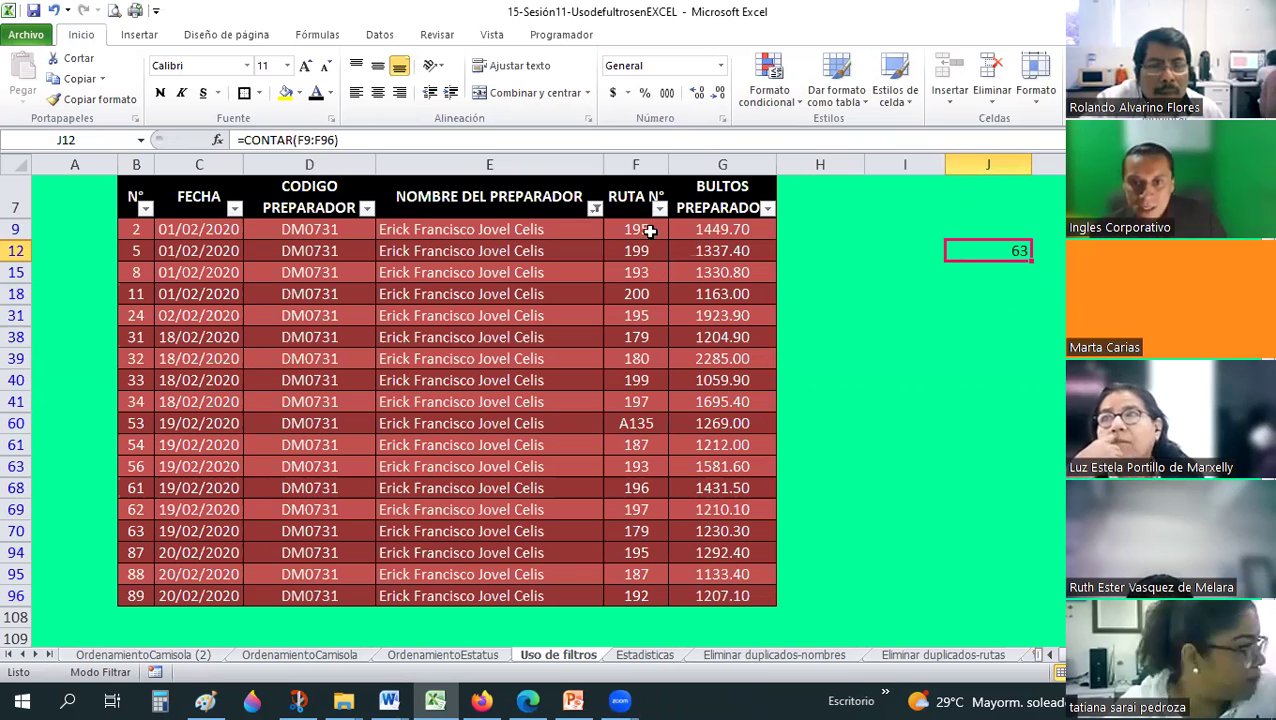
{"action": "left_click_drag", "start_coordinate": [636, 229], "coordinate": [636, 588]}
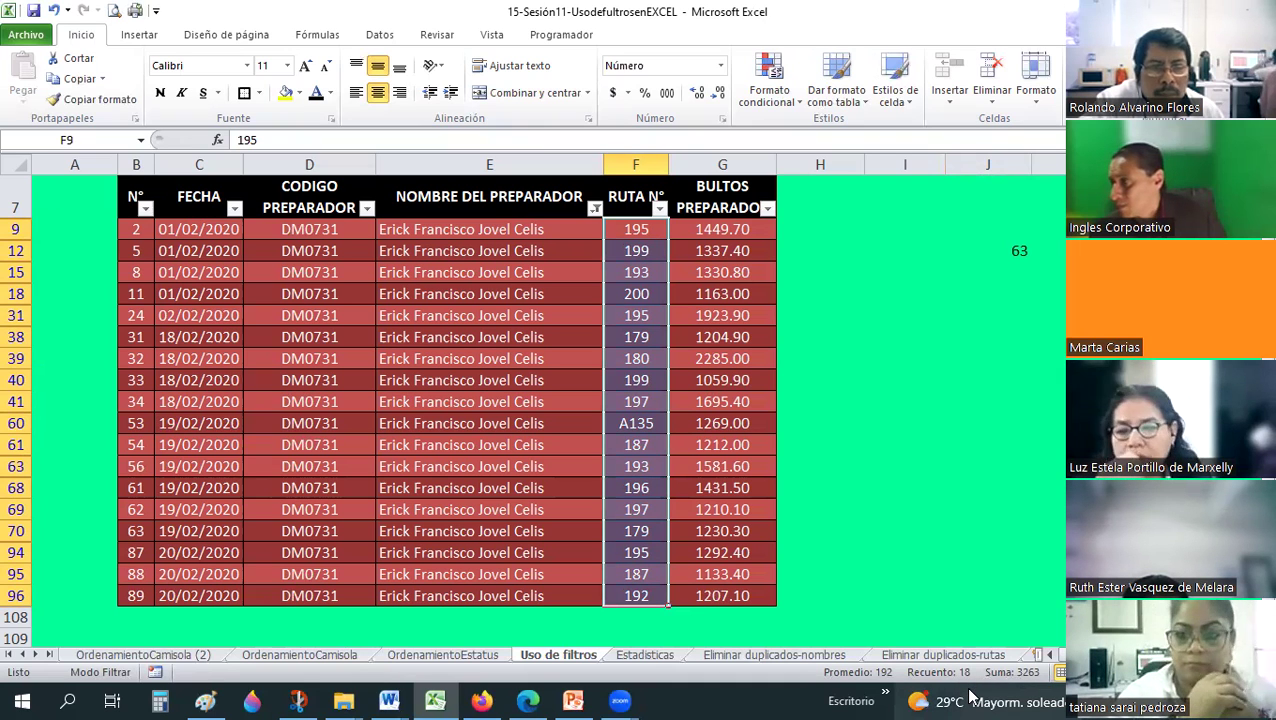
{"action": "mouse_move", "coordinate": [970, 697]}
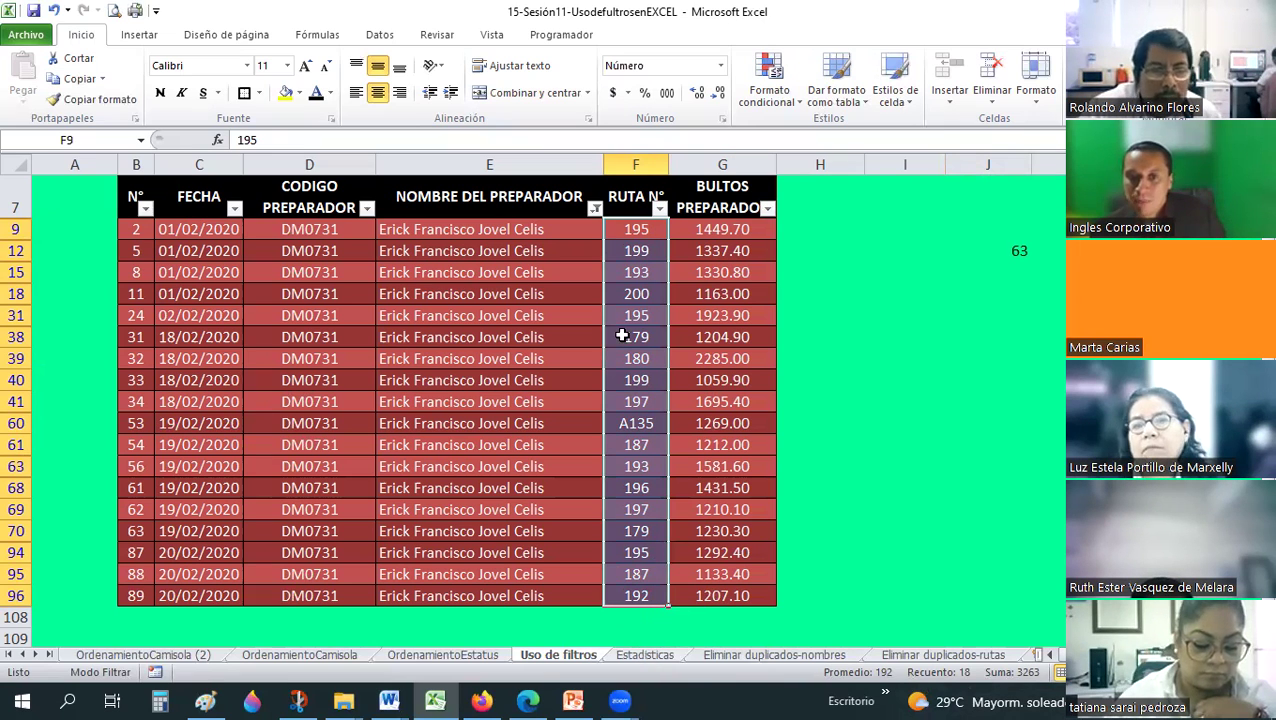
{"action": "key", "text": "ctrl+Page_Down"}
{"action": "left_click", "coordinate": [584, 298]}
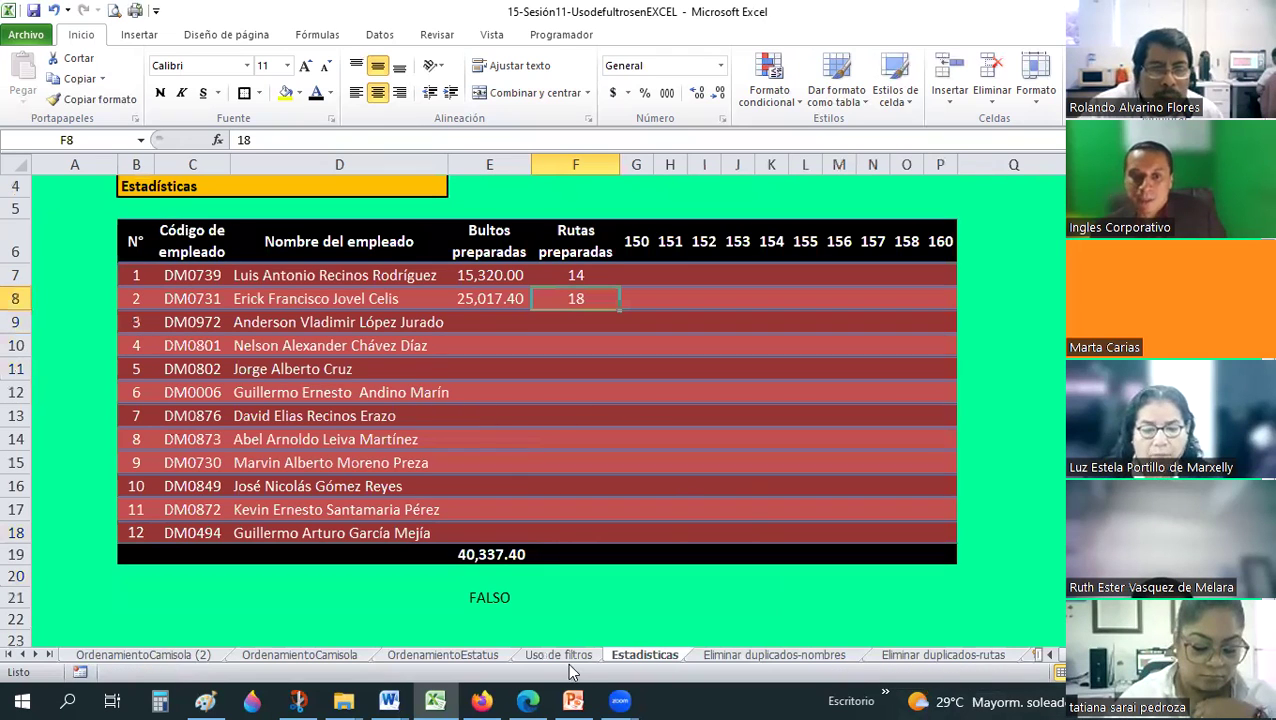
Read the input guidance on the route 150 and route 153 column headers.
{"action": "left_click", "coordinate": [643, 245]}
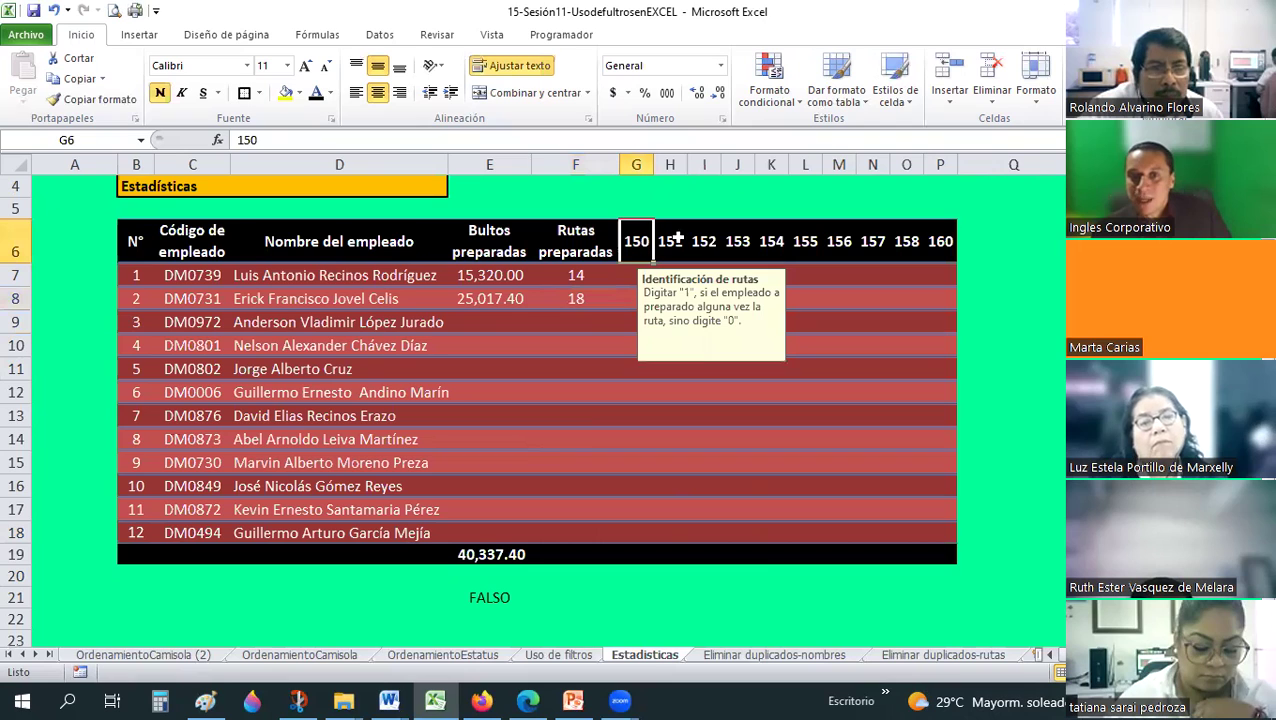
{"action": "left_click", "coordinate": [741, 240]}
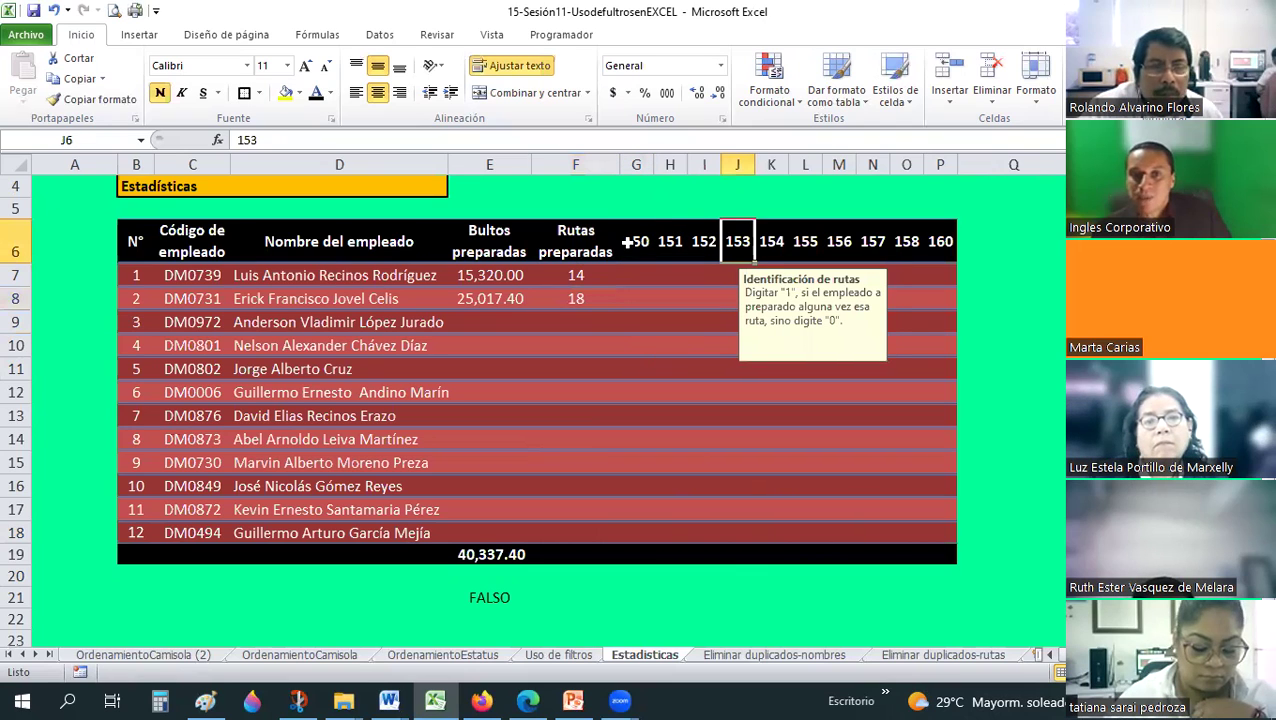
{"action": "left_click", "coordinate": [628, 241]}
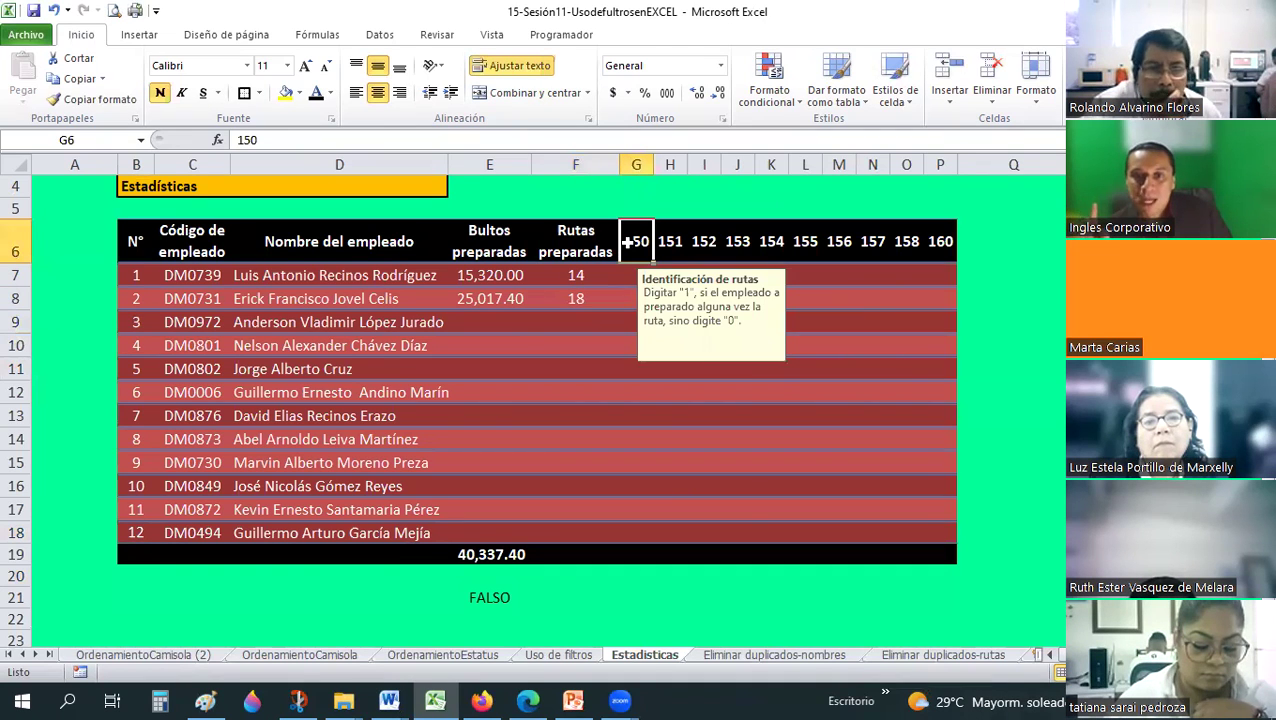
{"action": "left_click", "coordinate": [571, 318]}
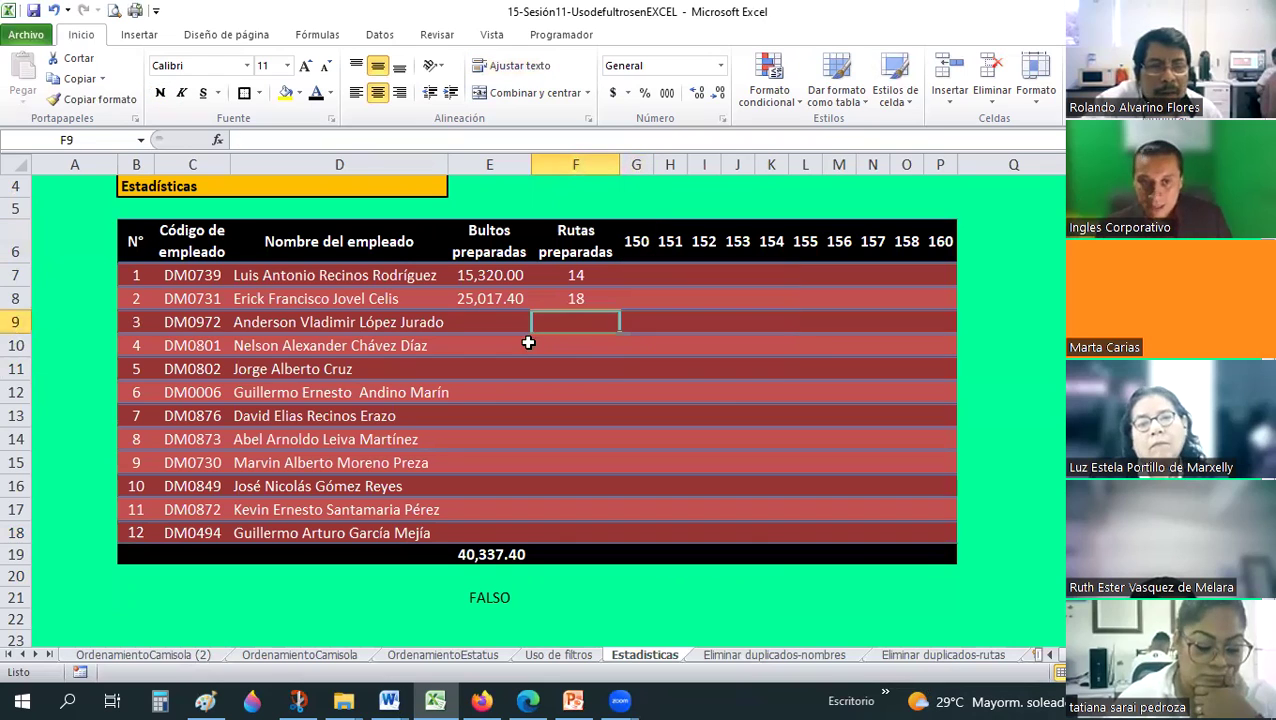
Enter 0 for the first employee under route 150 in G7, replacing an initial 1.
{"action": "left_click", "coordinate": [327, 282]}
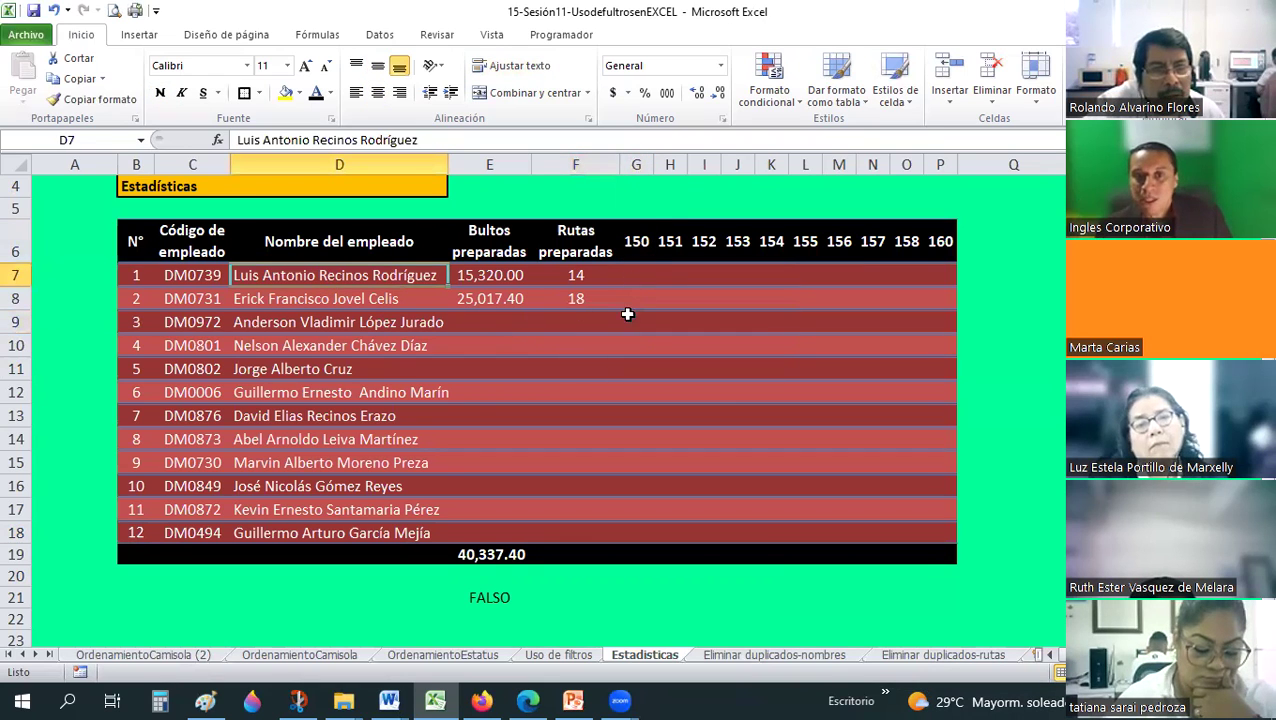
{"action": "key", "text": "Up"}
{"action": "key", "text": "Right"}
{"action": "key", "text": "Right"}
{"action": "key", "text": "Right"}
{"action": "key", "text": "Down"}
{"action": "type", "text": "1"}
{"action": "key", "text": "Return"}
{"action": "key", "text": "Up"}
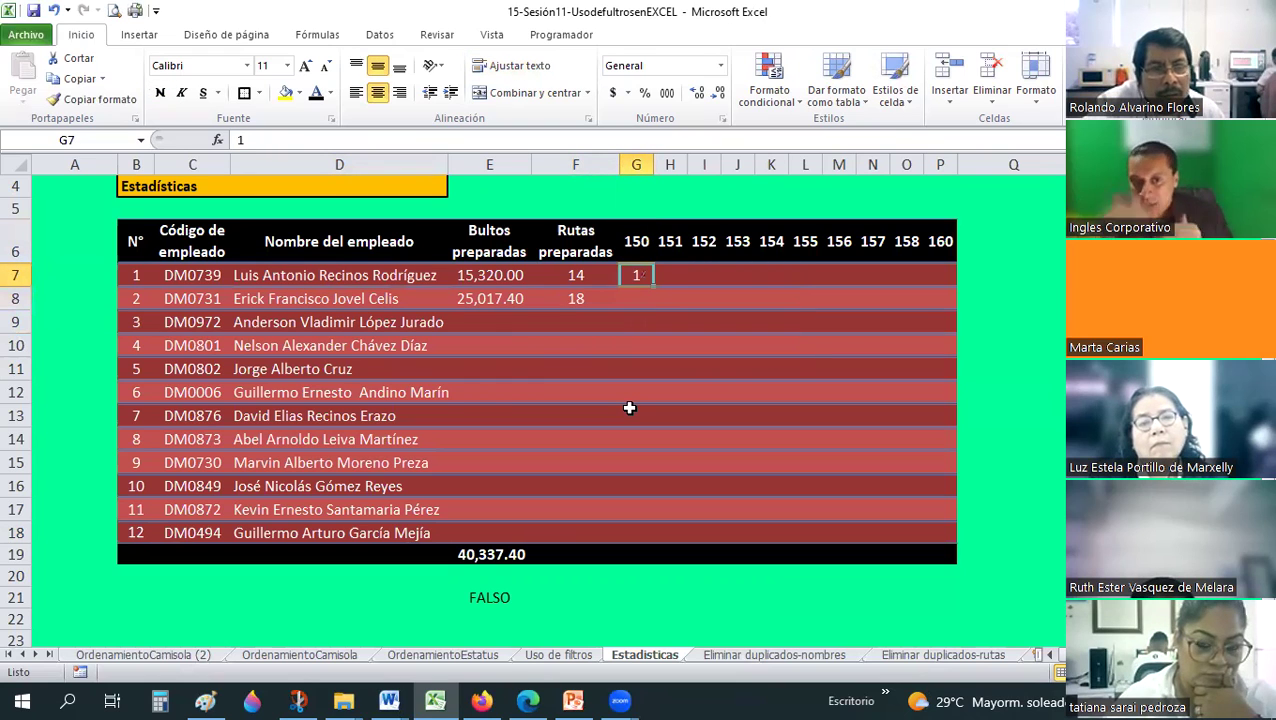
{"action": "type", "text": "0"}
{"action": "key", "text": "Return"}
{"action": "left_click", "coordinate": [635, 281]}
{"action": "left_click", "coordinate": [553, 660]}
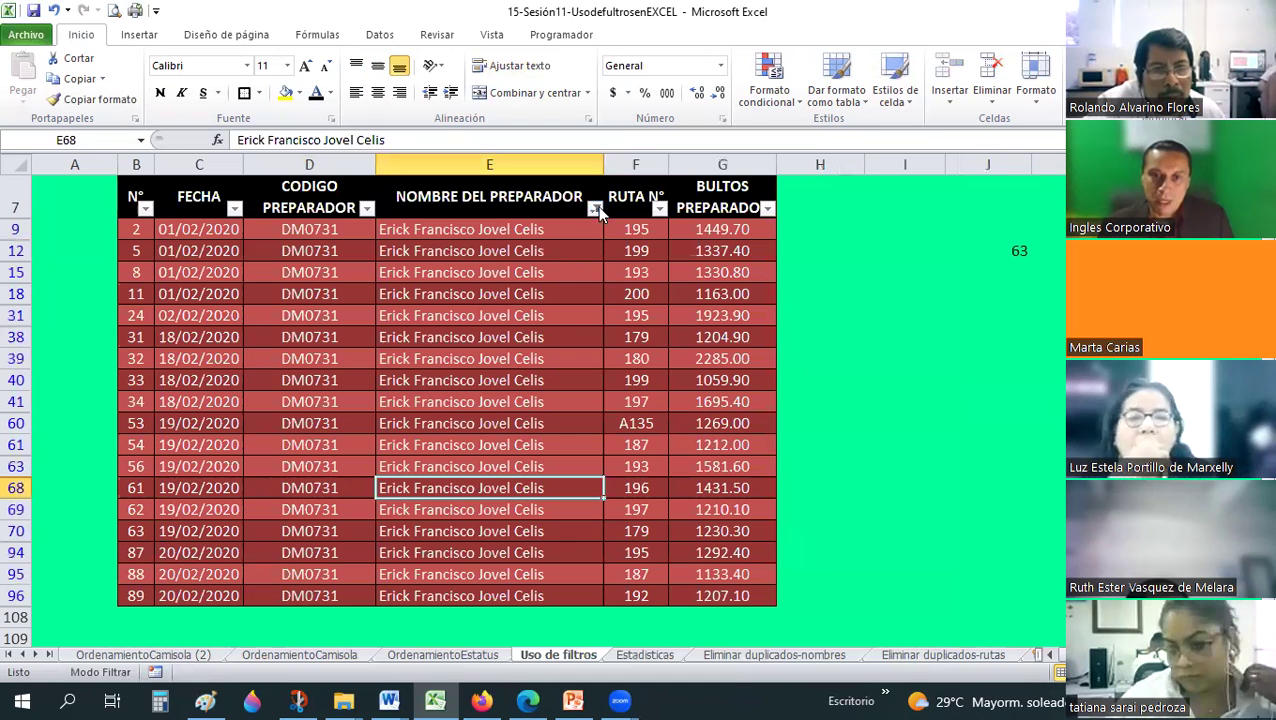
Clear the NOMBRE DEL PREPARADOR filter and refilter by searching the preparer's name.
{"action": "left_click", "coordinate": [596, 207]}
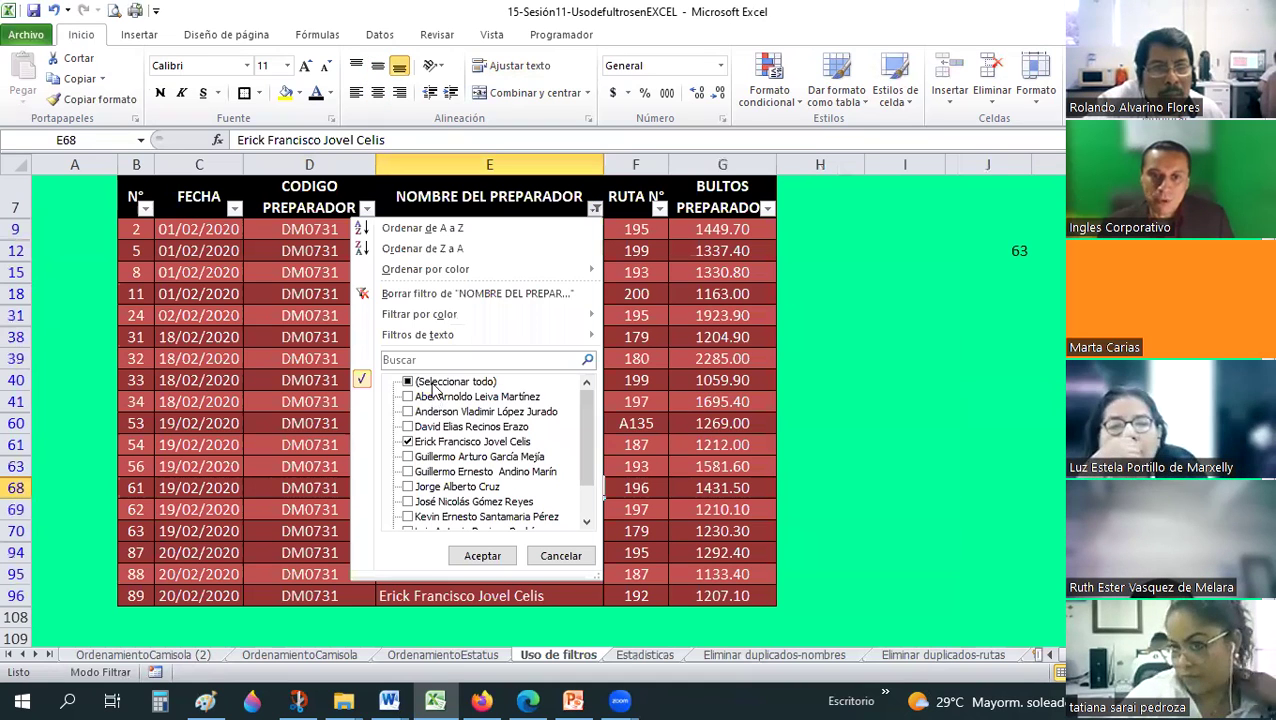
{"action": "left_click", "coordinate": [465, 556]}
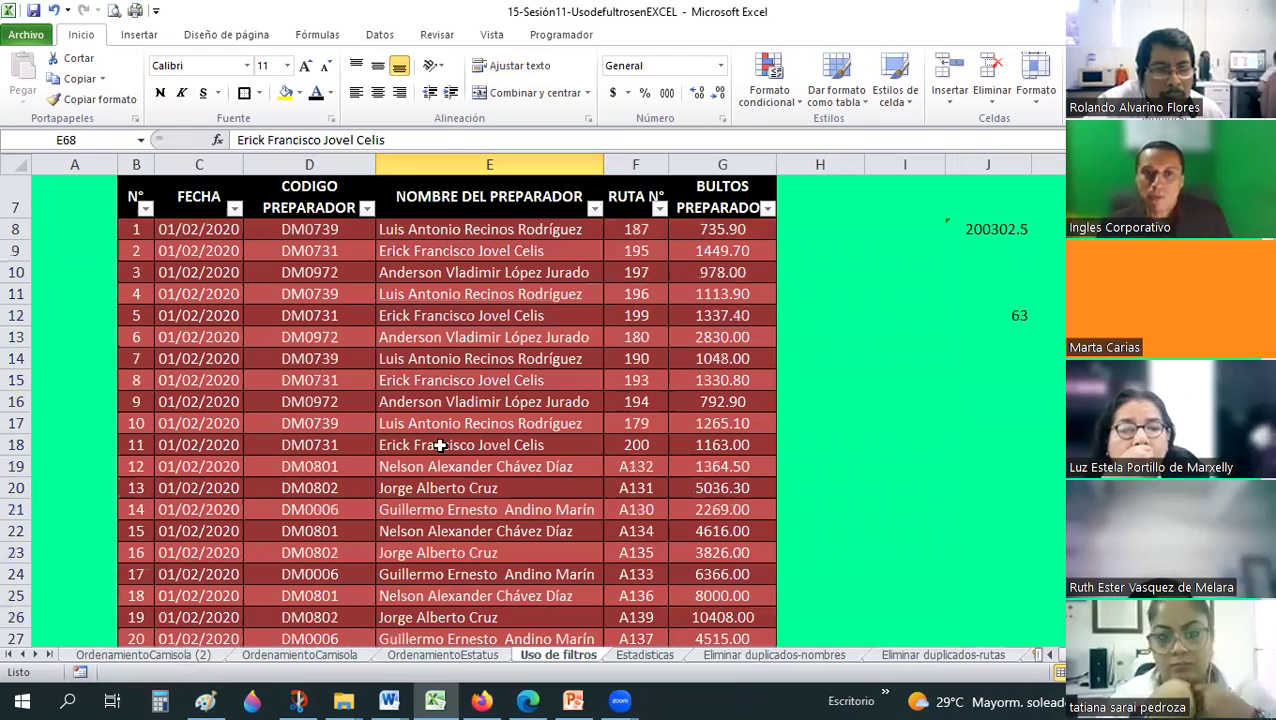
{"action": "left_click", "coordinate": [440, 445]}
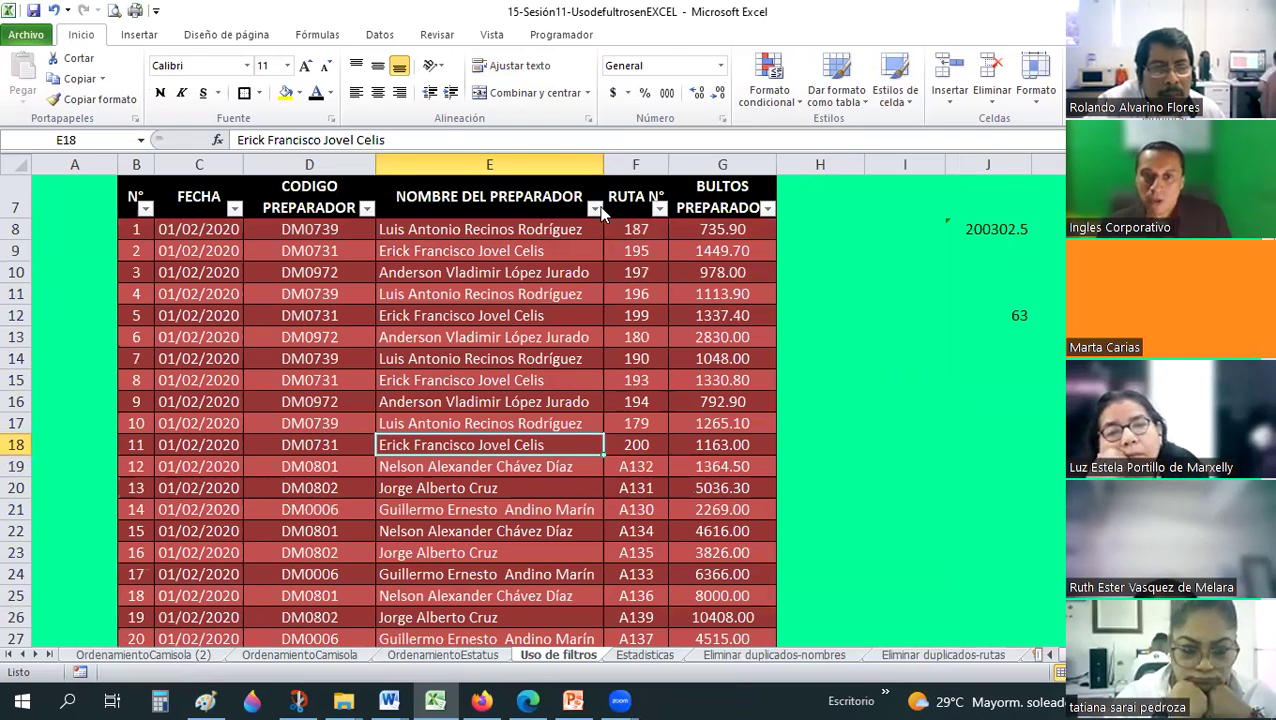
{"action": "left_click", "coordinate": [596, 208]}
{"action": "left_click", "coordinate": [445, 360]}
{"action": "type", "text": "LUS"}
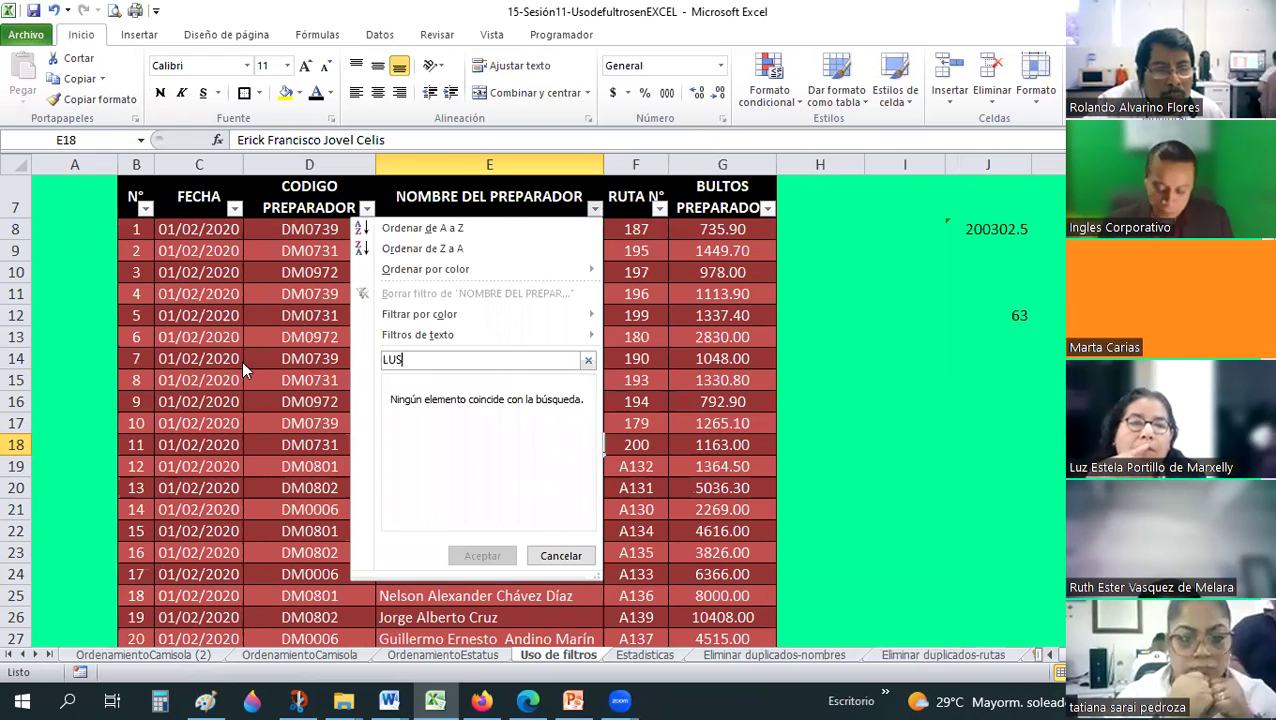
{"action": "type", "text": "LUIS"}
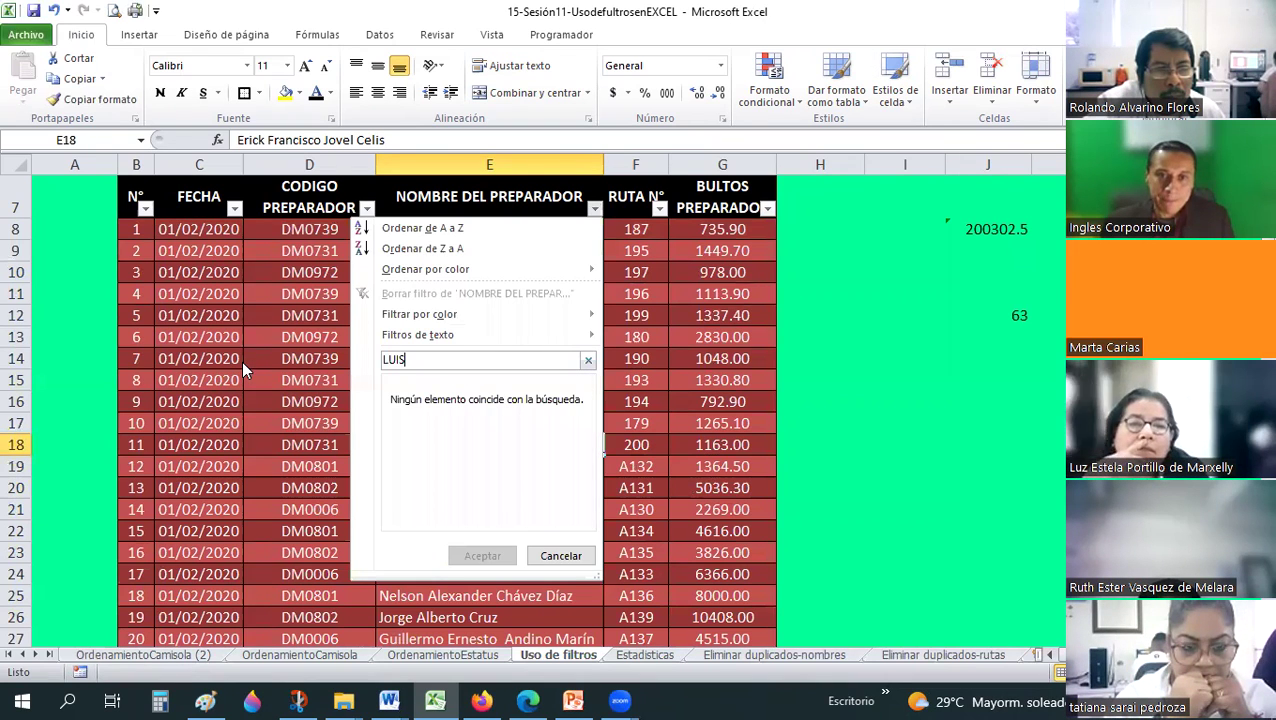
{"action": "key", "text": "Return"}
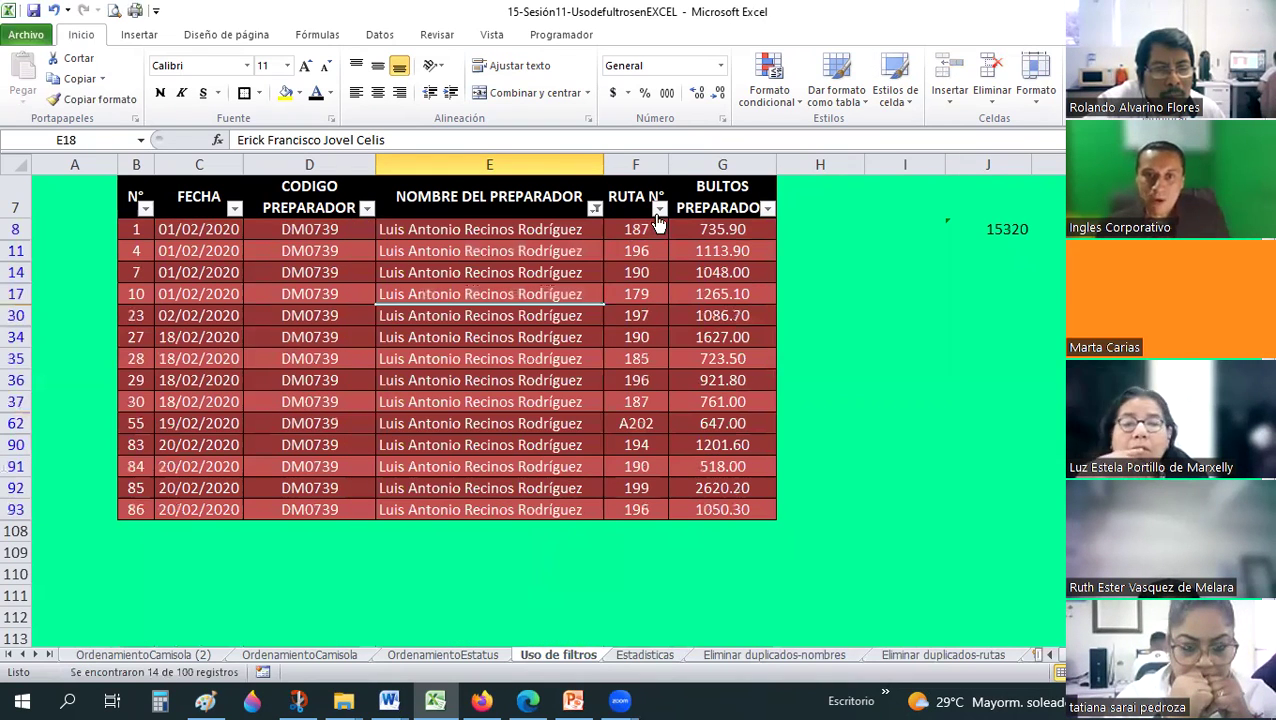
Search 150 in the RUTA filter and cancel when nothing matches.
{"action": "left_click", "coordinate": [659, 208]}
{"action": "left_click", "coordinate": [487, 360]}
{"action": "type", "text": "150"}
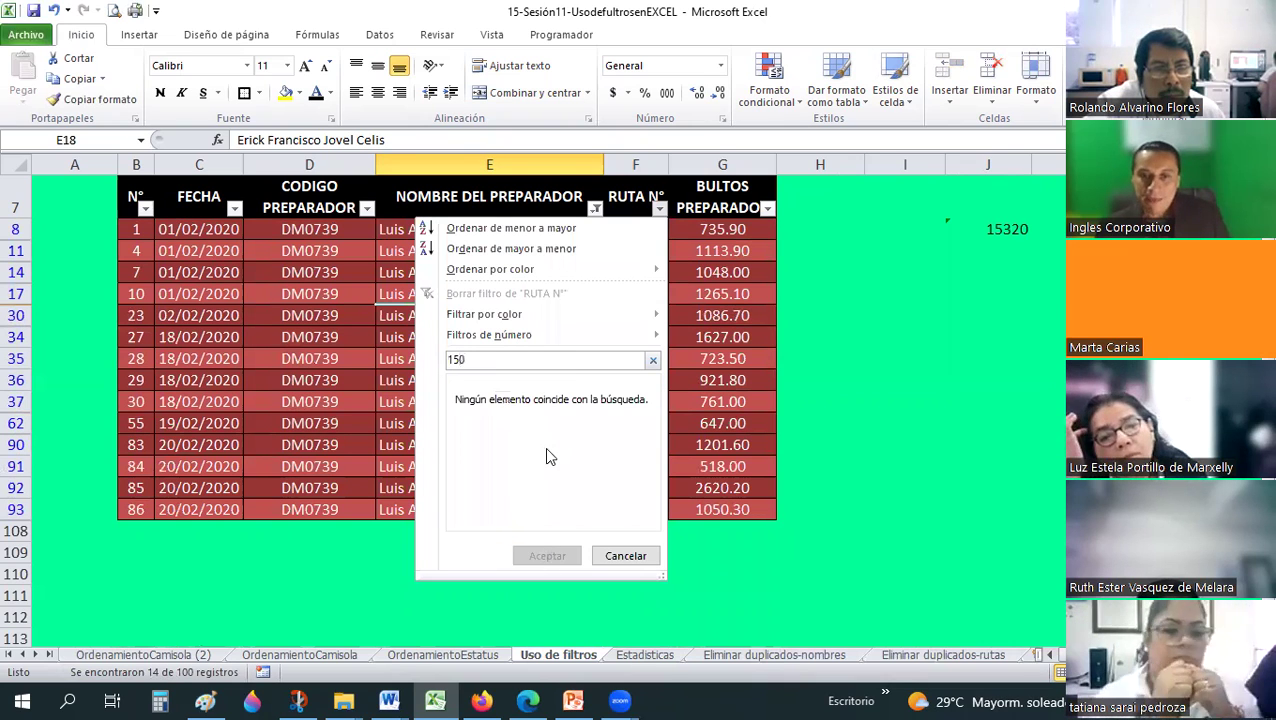
{"action": "left_click", "coordinate": [626, 557]}
Commit the first employee's route 150 entry on Estadísticas and recheck the unchanged route filter.
{"action": "left_click", "coordinate": [630, 655]}
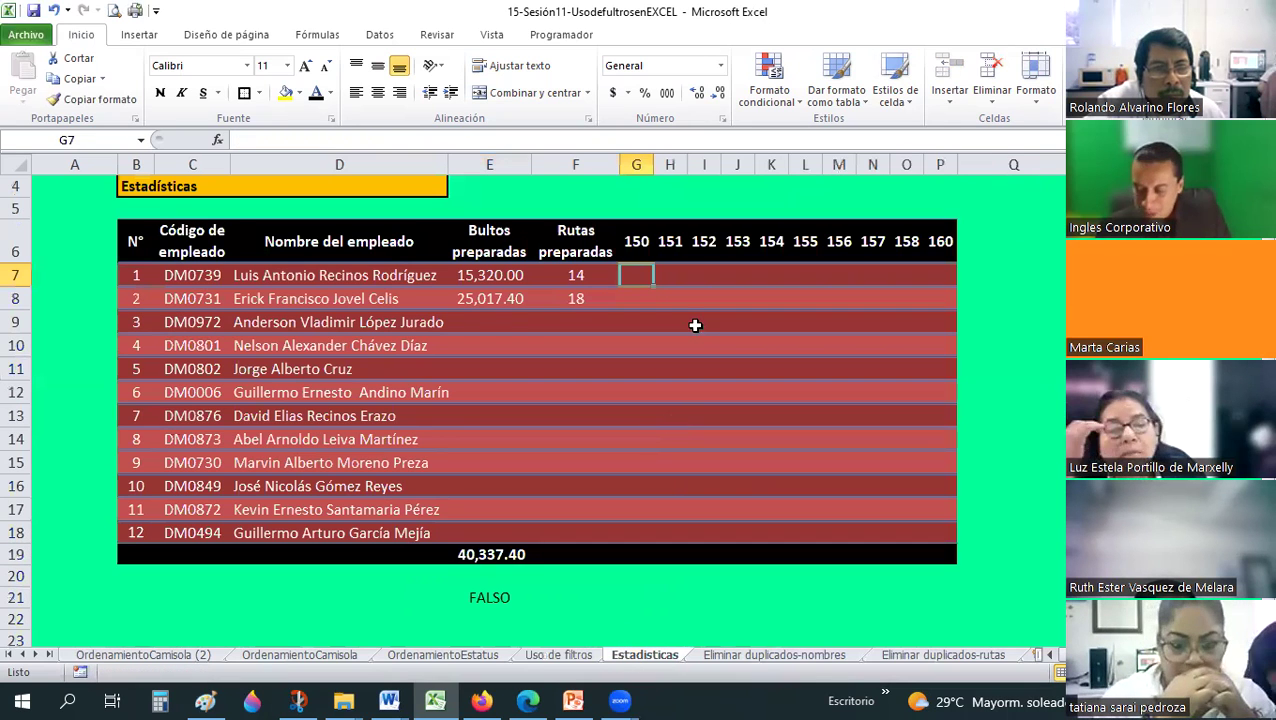
{"action": "type", "text": "1"}
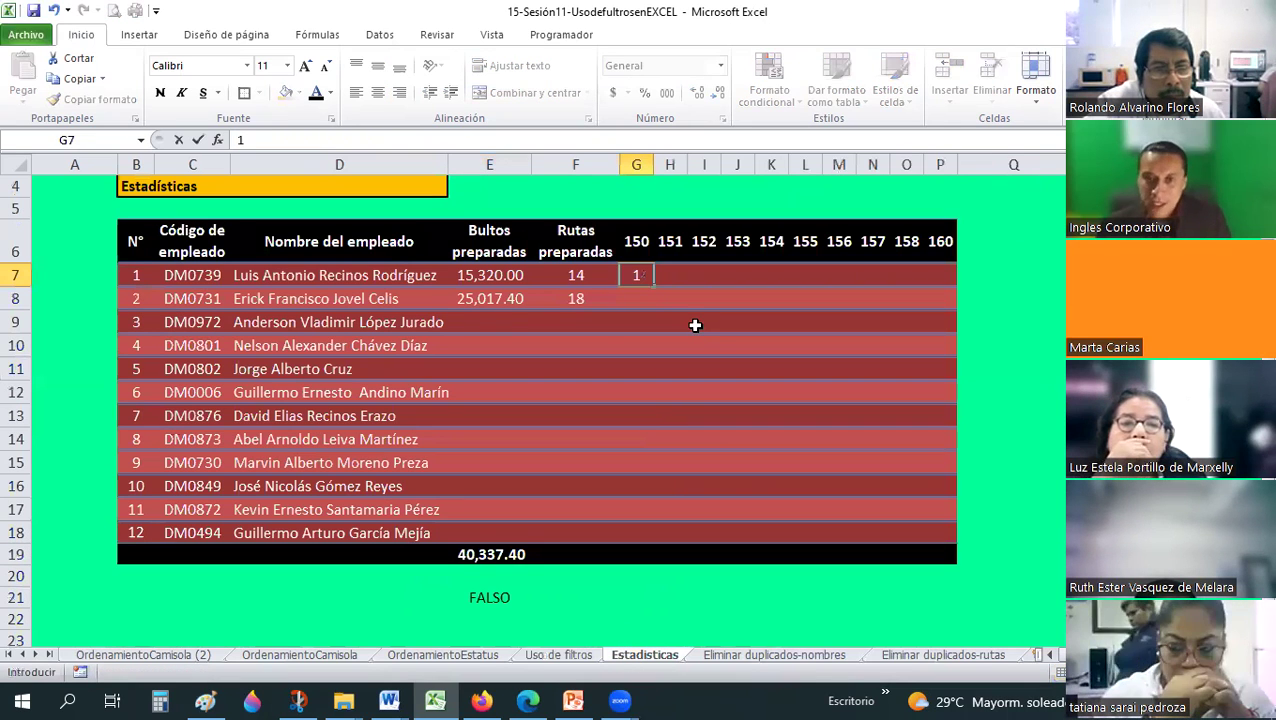
{"action": "key", "text": "Return"}
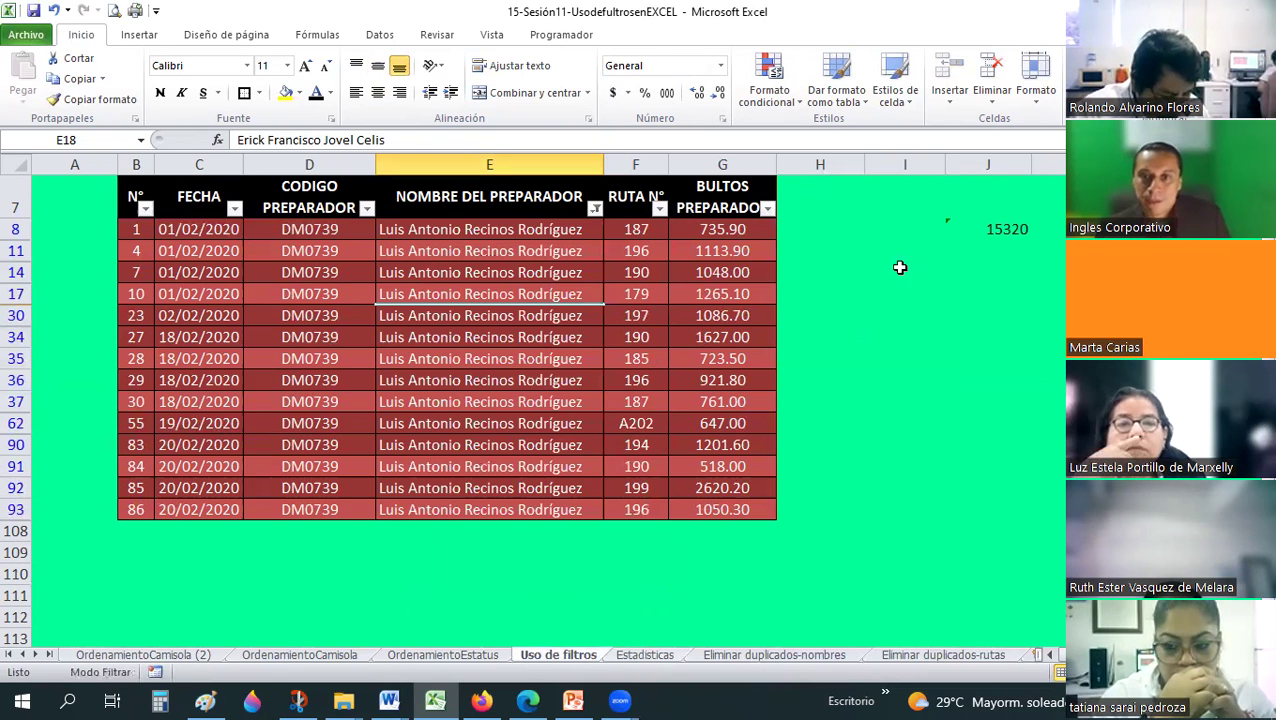
{"action": "key", "text": "ctrl+Page_Down"}
{"action": "key", "text": "ctrl+Page_Up"}
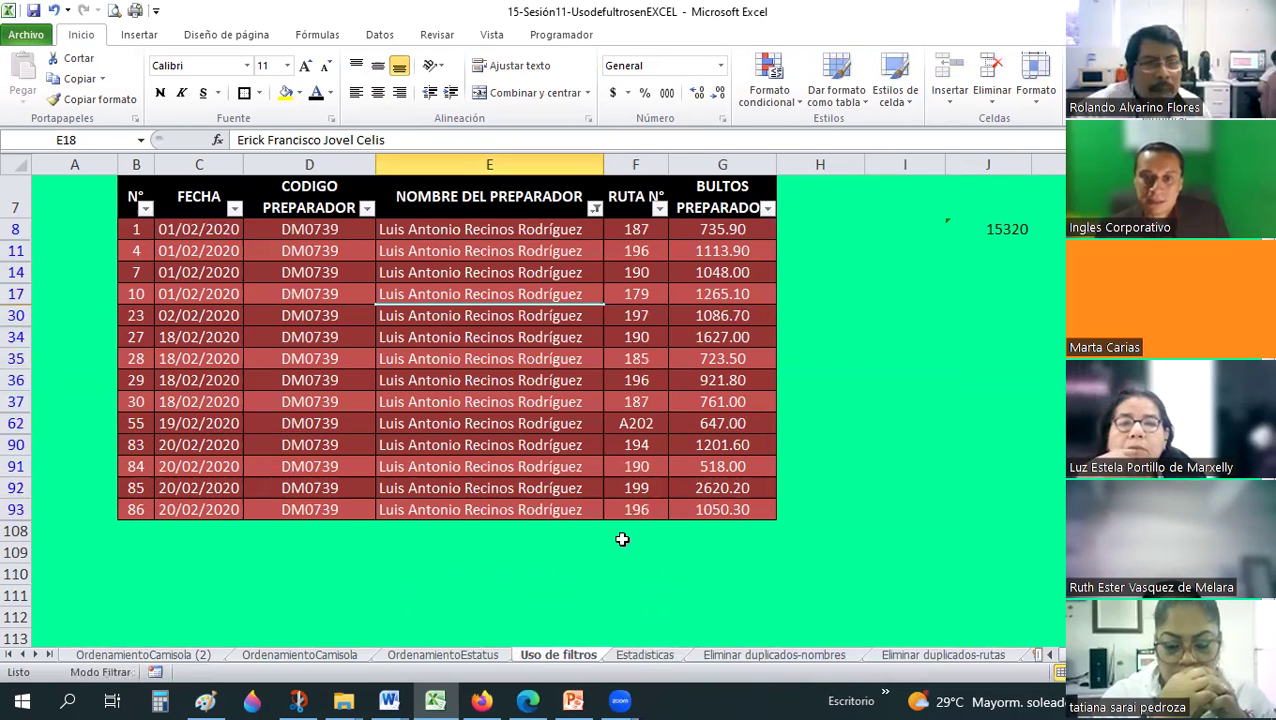
{"action": "left_click", "coordinate": [660, 208]}
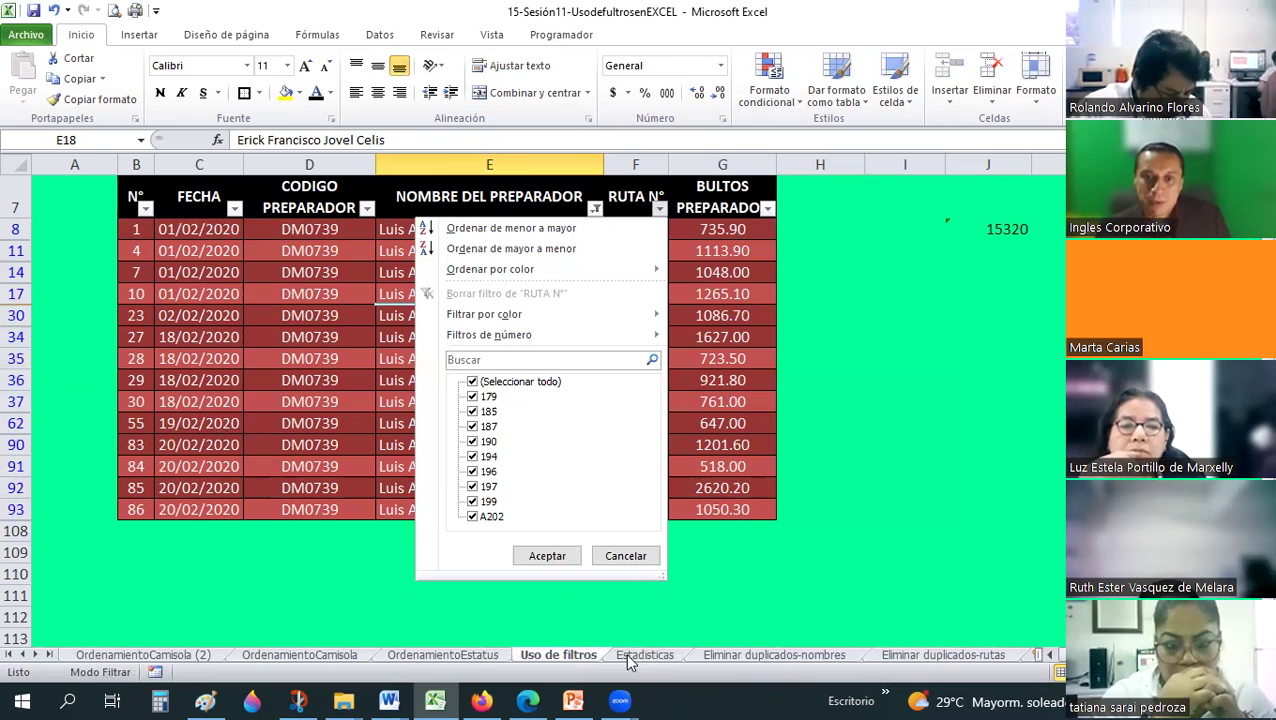
{"action": "left_click", "coordinate": [585, 655]}
{"action": "key", "text": "ctrl+Page_Down"}
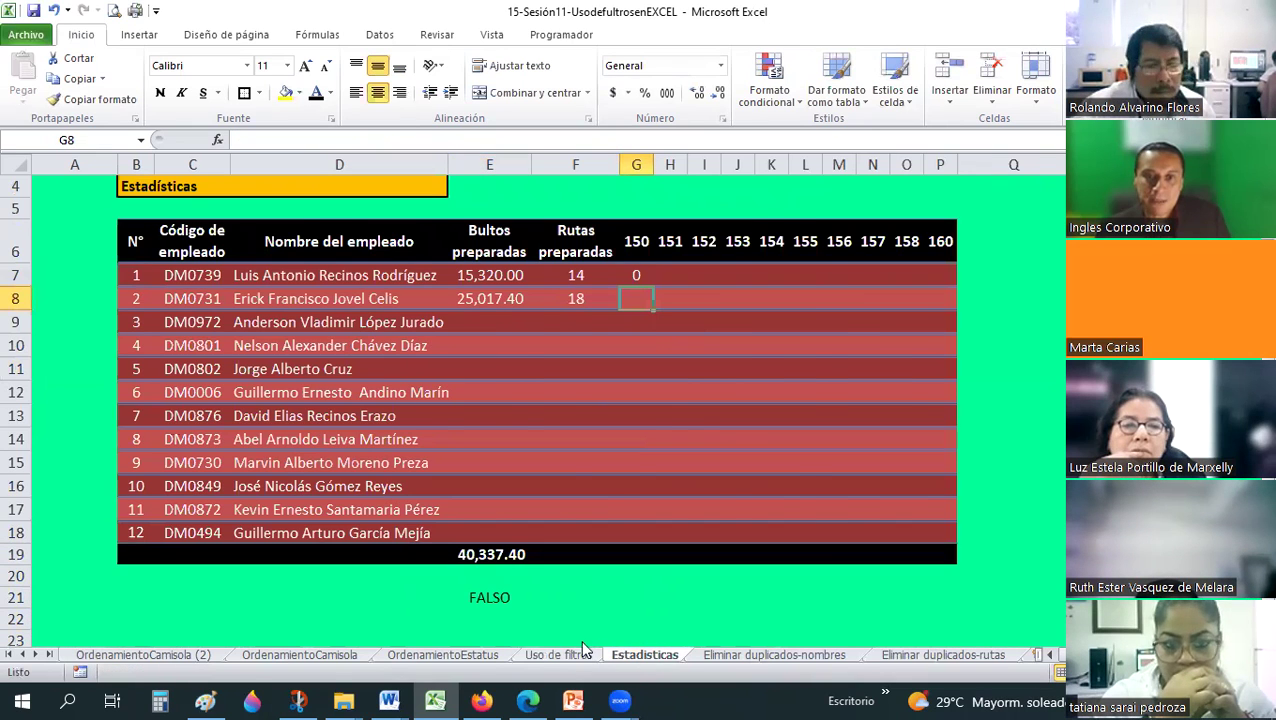
{"action": "key", "text": "ctrl+Page_Up"}
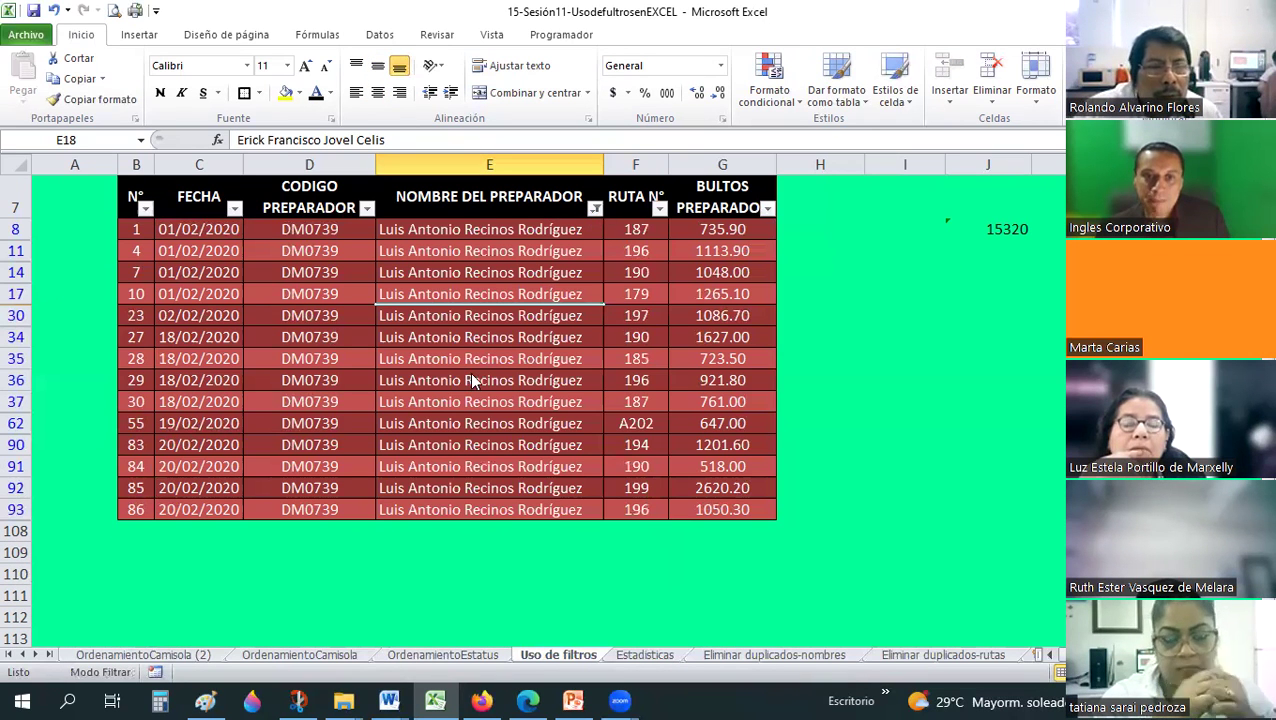
Clear the name filter and filter RUTA N° to route 150 to see its two preparers.
{"action": "left_click", "coordinate": [486, 557]}
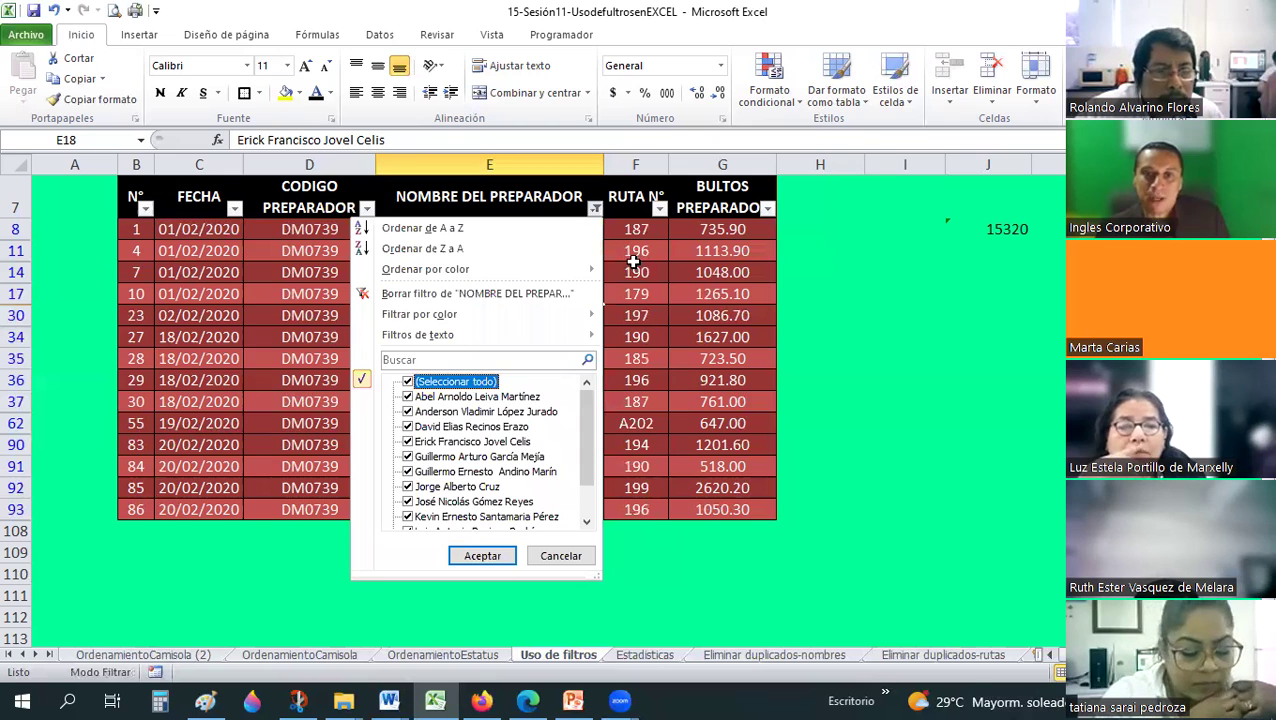
{"action": "left_click", "coordinate": [636, 272]}
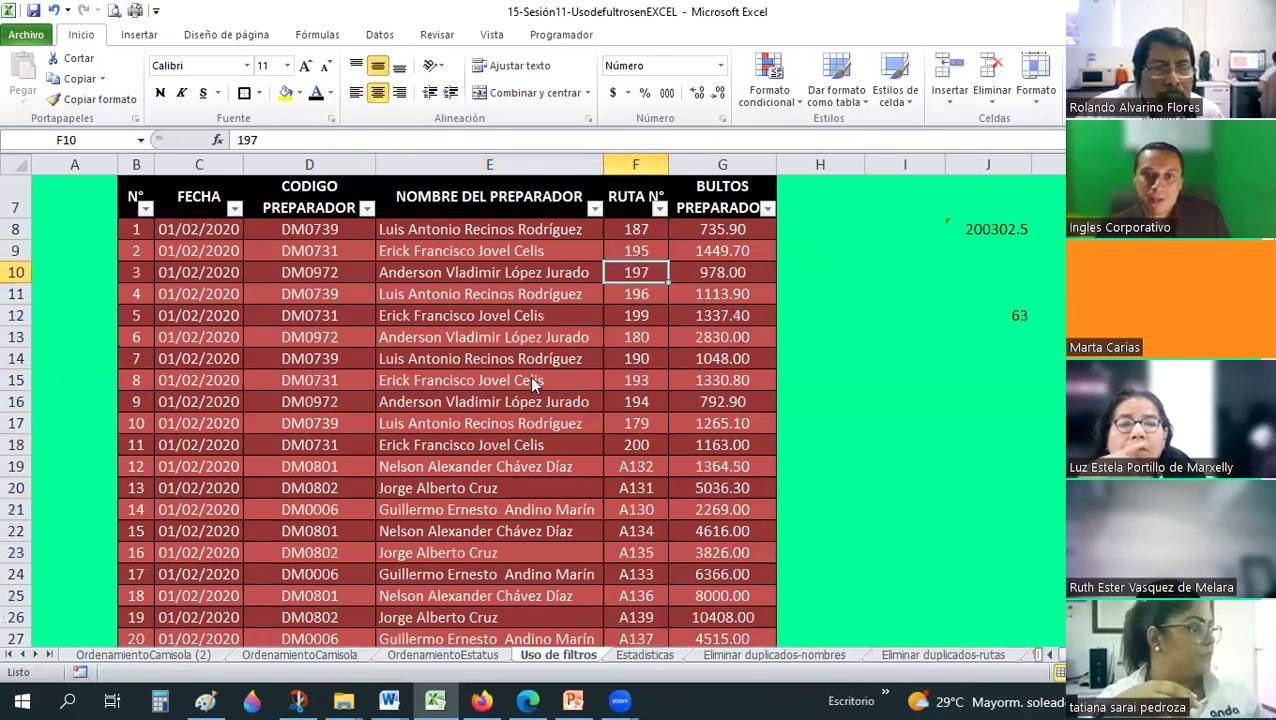
{"action": "left_click", "coordinate": [660, 208]}
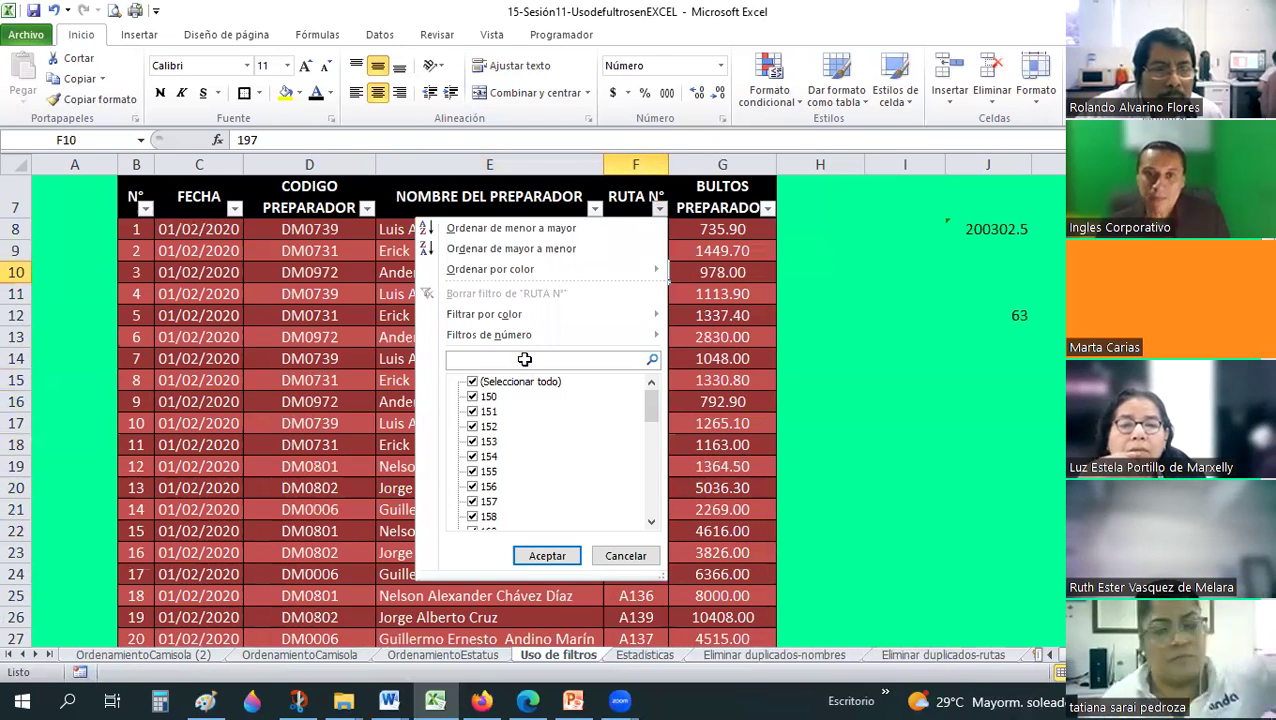
{"action": "type", "text": "150"}
{"action": "key", "text": "Return"}
{"action": "scroll", "coordinate": [607, 369], "scroll_direction": "up", "scroll_amount": 2}
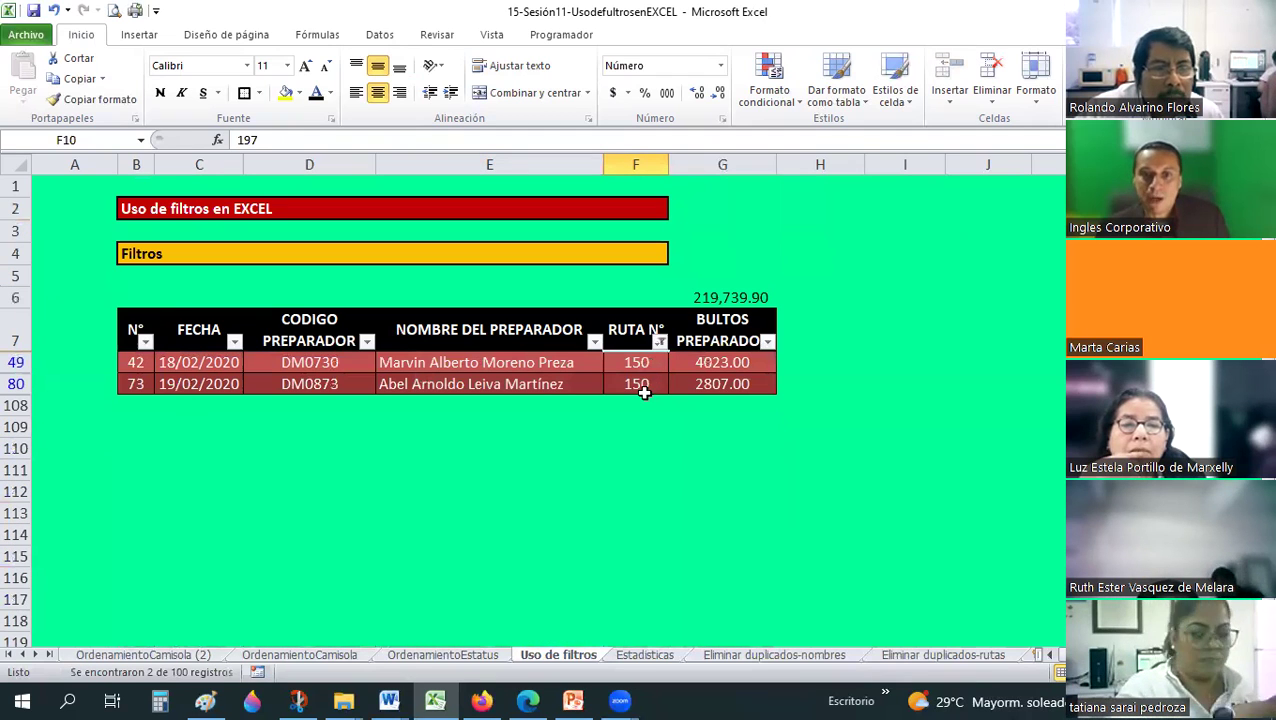
{"action": "left_click", "coordinate": [636, 384]}
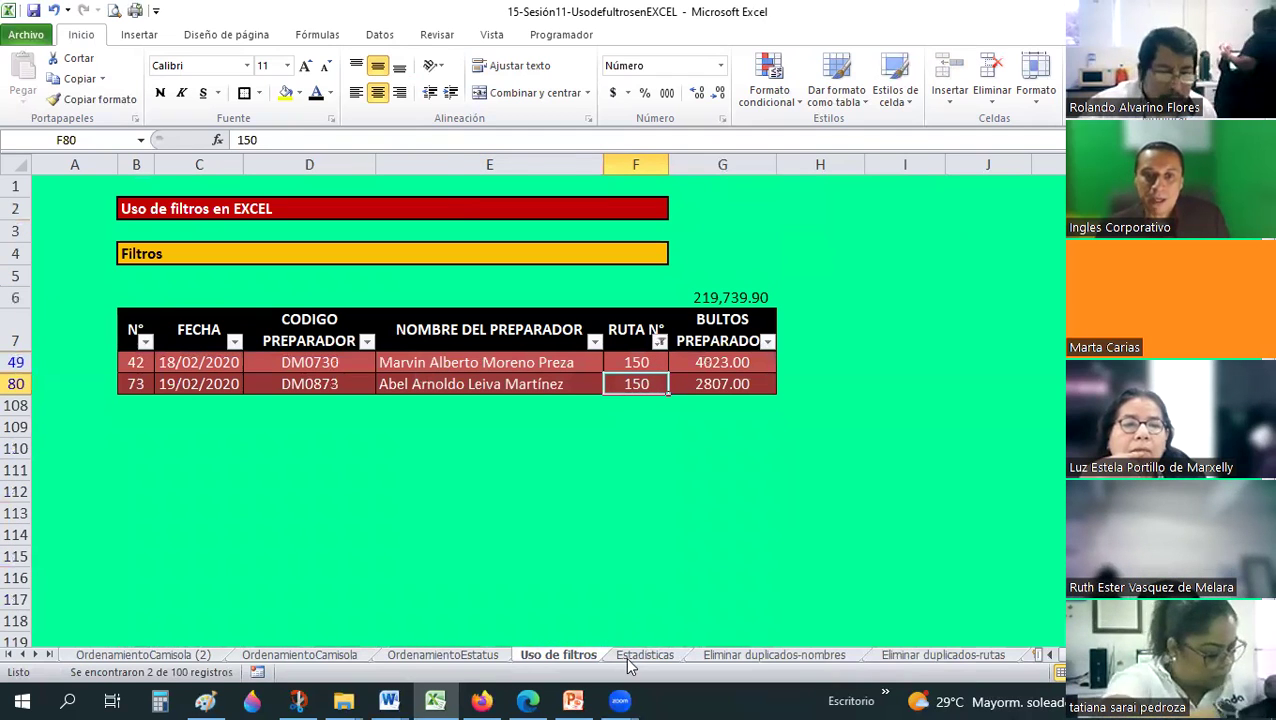
On Estadísticas, enter 1 for employees 8 and 9 and 0 for the others in the count column.
{"action": "left_click", "coordinate": [645, 655]}
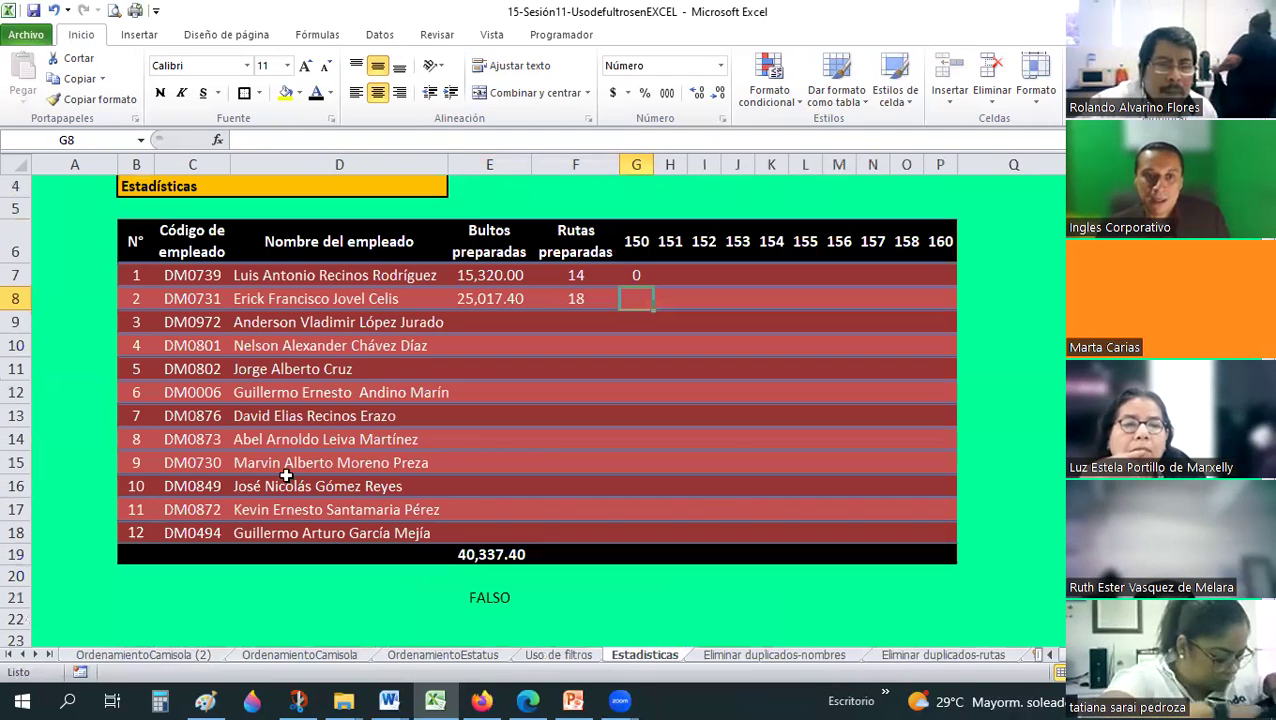
{"action": "left_click", "coordinate": [589, 459]}
{"action": "type", "text": "1"}
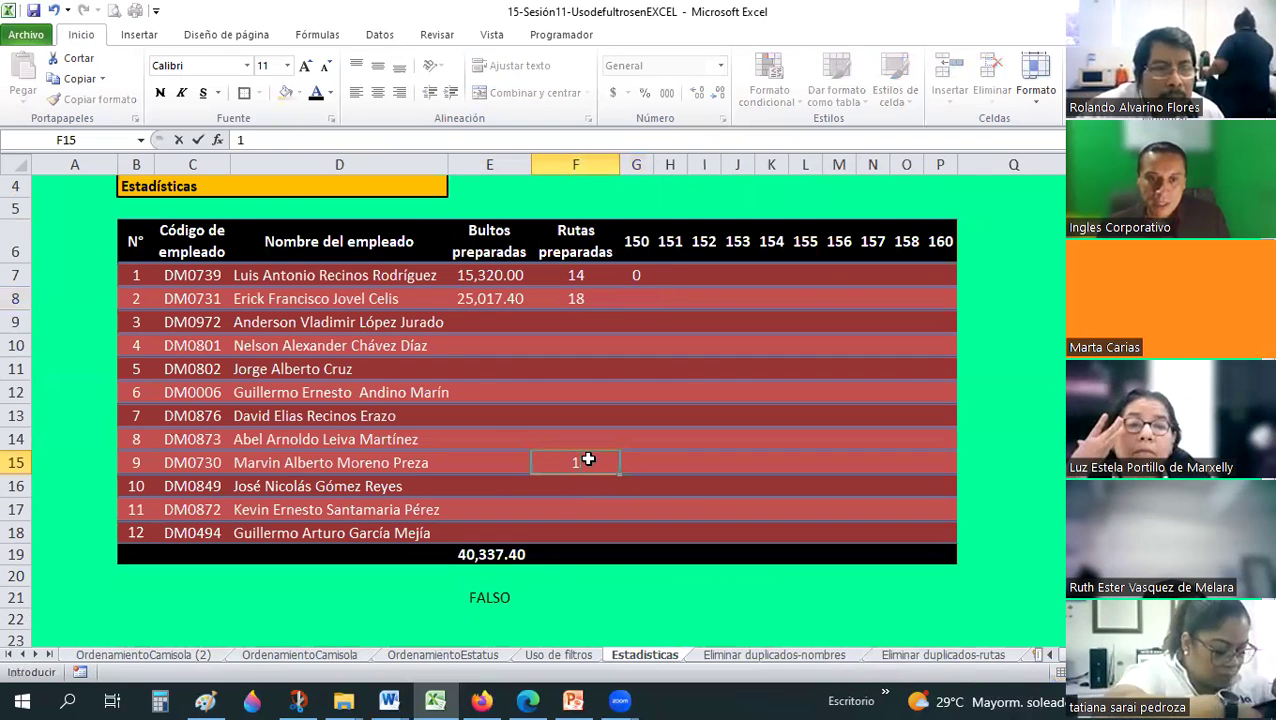
{"action": "key", "text": "Return"}
{"action": "key", "text": "Up"}
{"action": "key", "text": "Up"}
{"action": "type", "text": "1"}
{"action": "key", "text": "Up"}
{"action": "key", "text": "Up"}
{"action": "key", "text": "Up"}
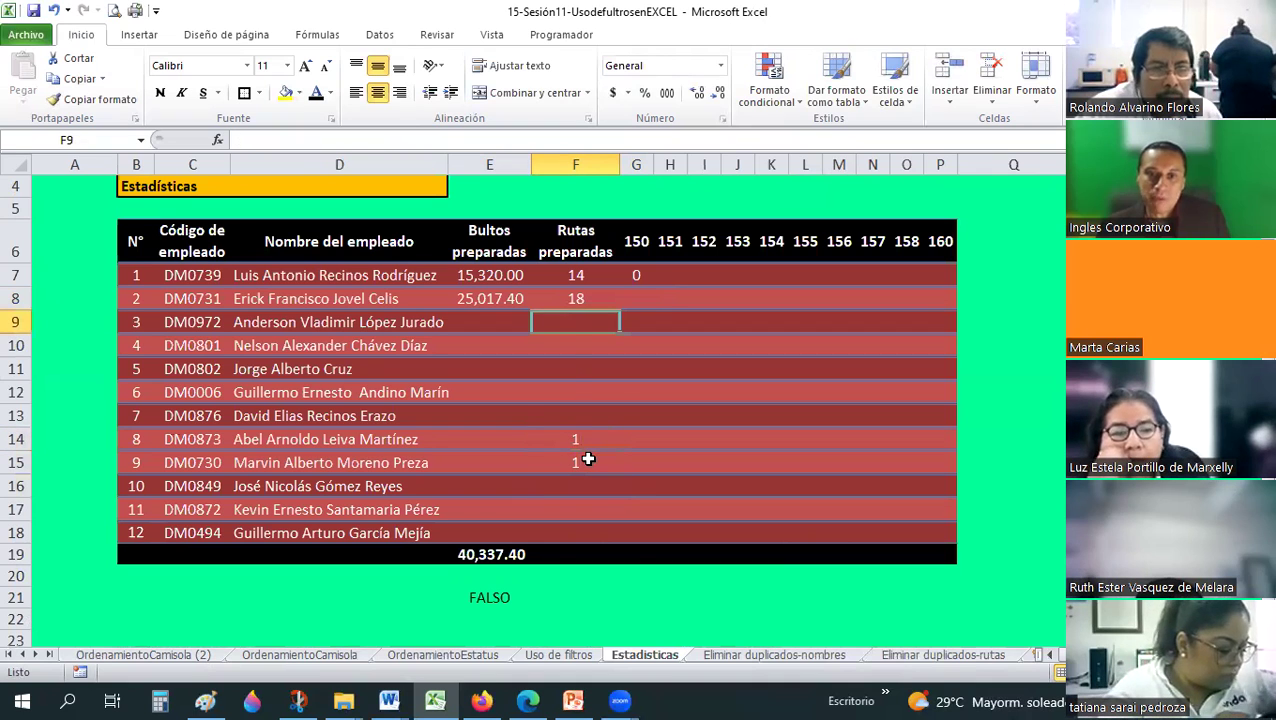
{"action": "type", "text": "0"}
{"action": "key", "text": "Return"}
{"action": "type", "text": "0"}
{"action": "key", "text": "Return"}
{"action": "type", "text": "0"}
{"action": "key", "text": "Return"}
{"action": "type", "text": "0 0"}
{"action": "key", "text": "Return"}
{"action": "key", "text": "Return"}
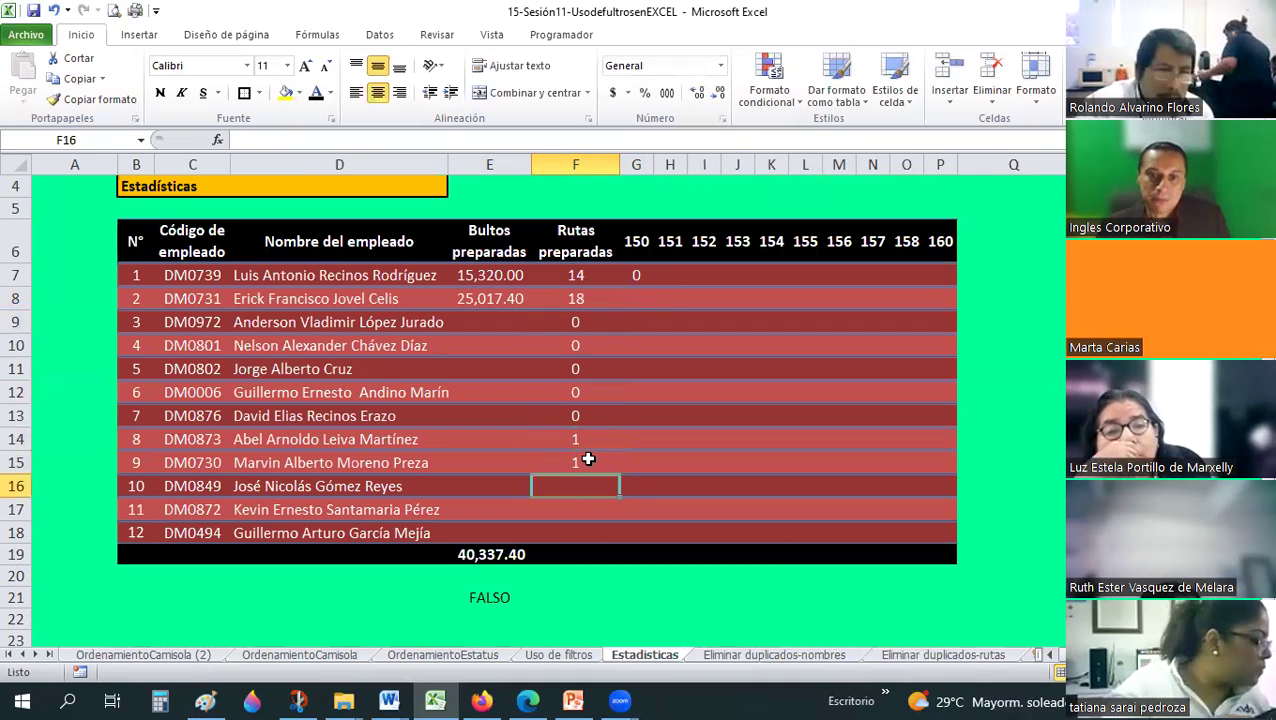
{"action": "type", "text": "0 0 0"}
{"action": "key", "text": "Return"}
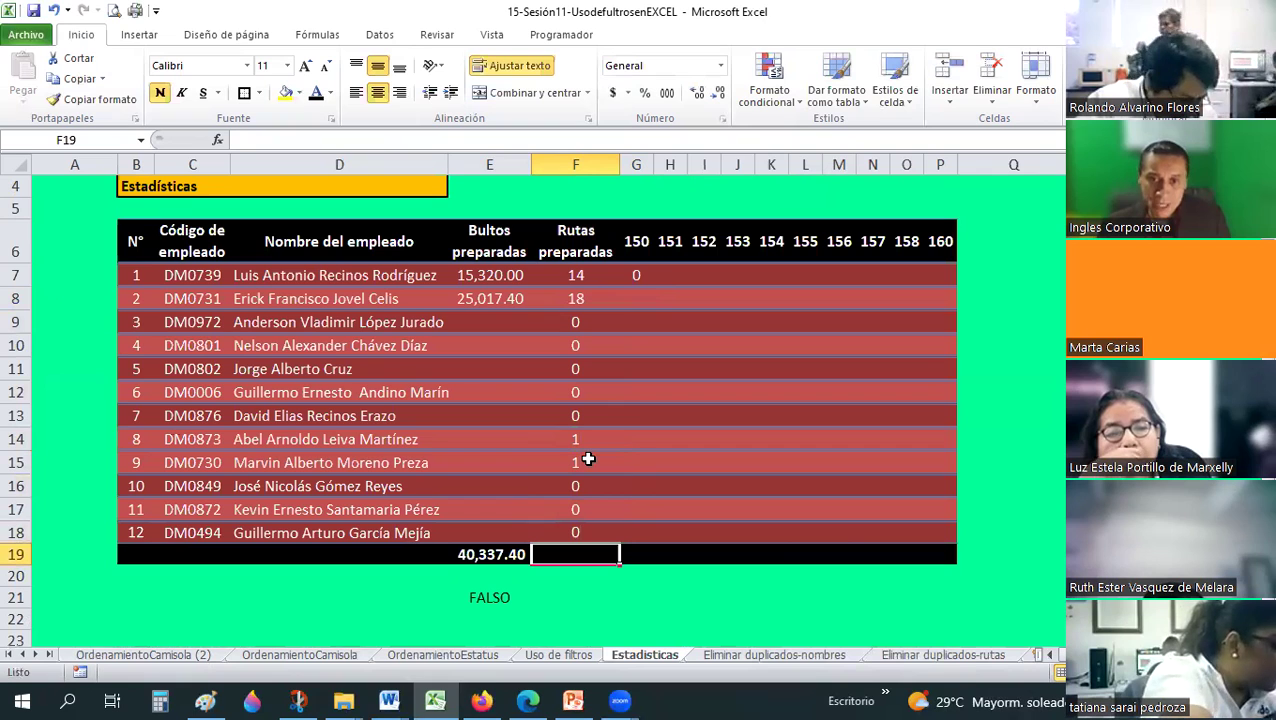
{"action": "key", "text": "Up"}
{"action": "key", "text": "Up"}
{"action": "key", "text": "Up"}
{"action": "key", "text": "Up"}
{"action": "key", "text": "Up"}
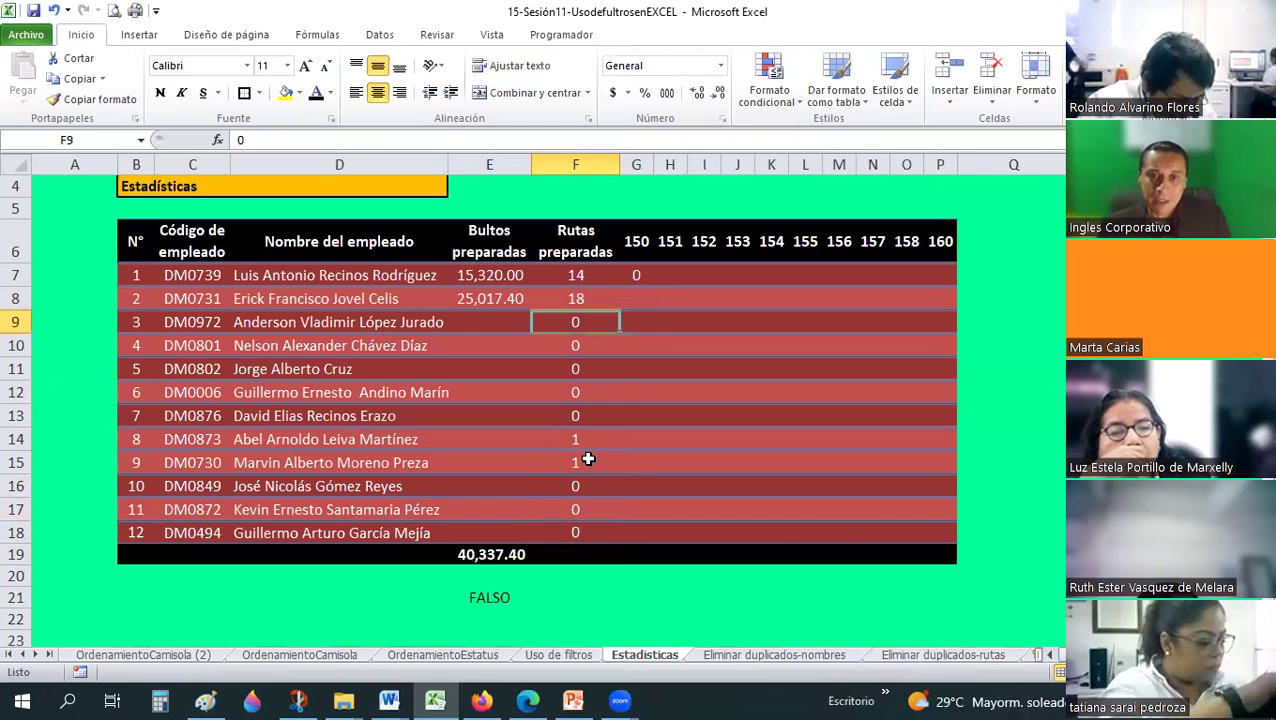
{"action": "key", "text": "Right"}
{"action": "type", "text": "0"}
{"action": "key", "text": "Return"}
{"action": "type", "text": "0"}
{"action": "type", "text": " 0"}
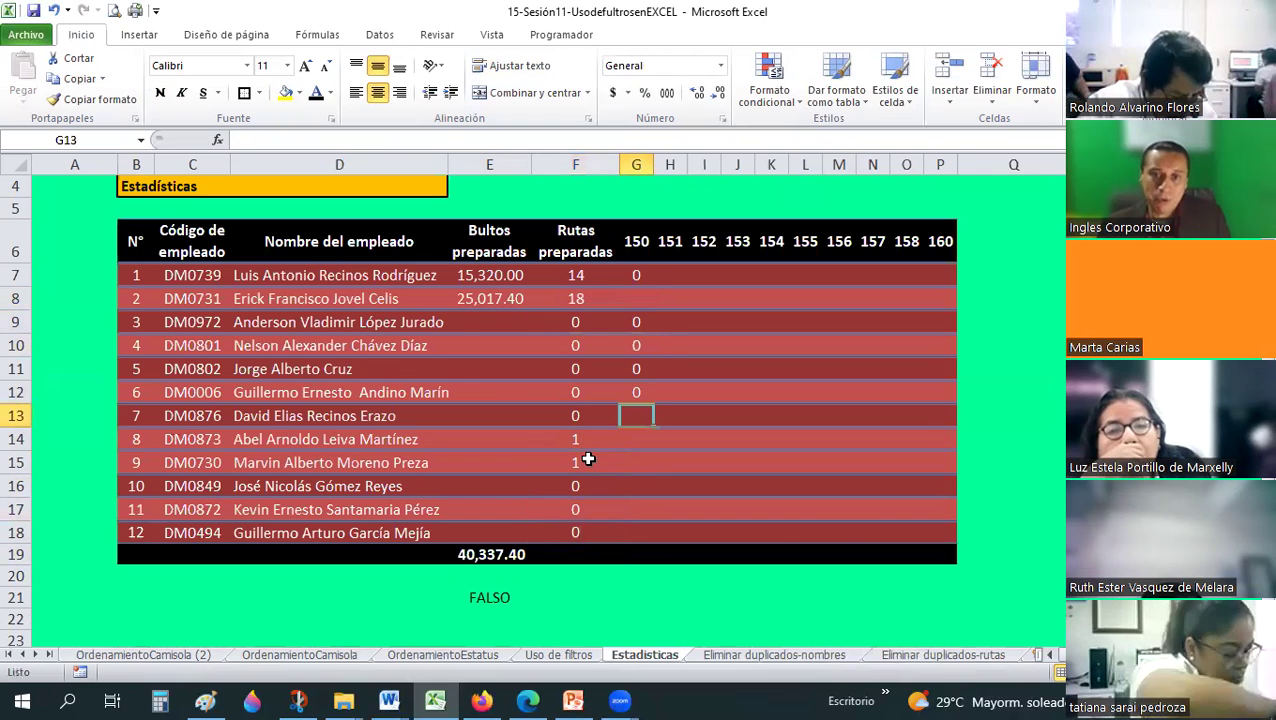
{"action": "type", "text": " 0 0 1 1 0 0"}
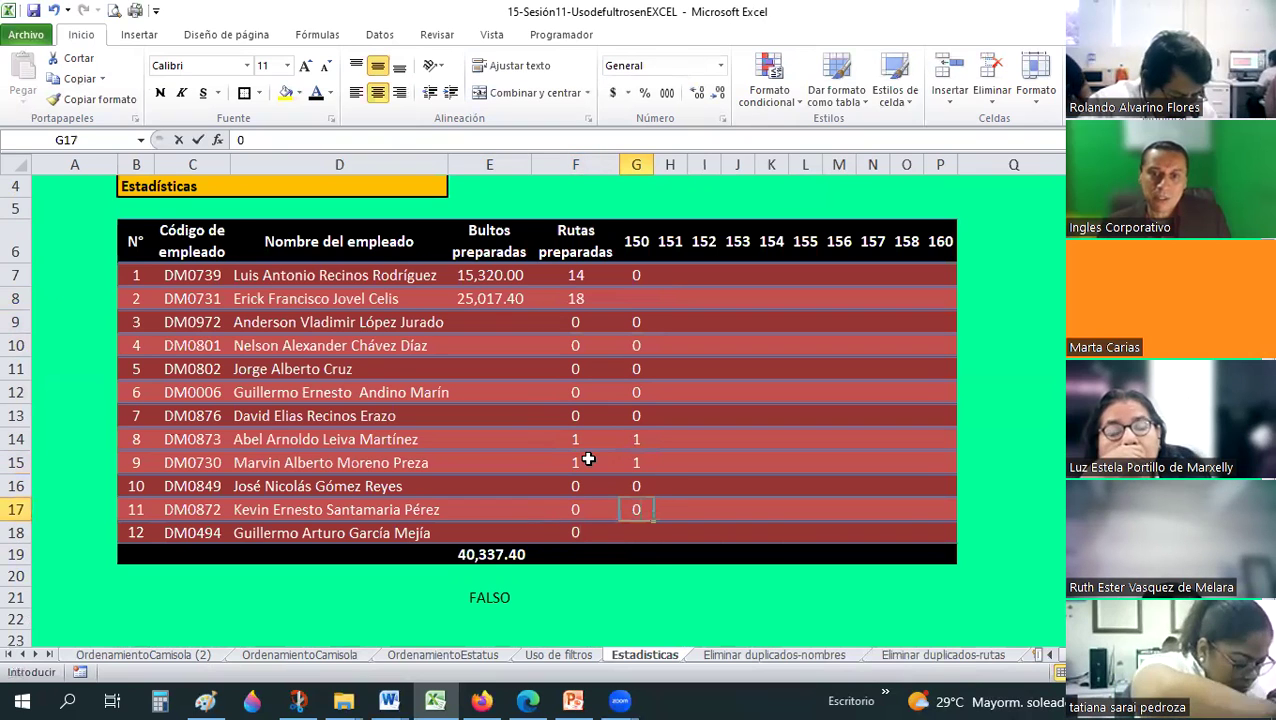
{"action": "type", "text": " 0"}
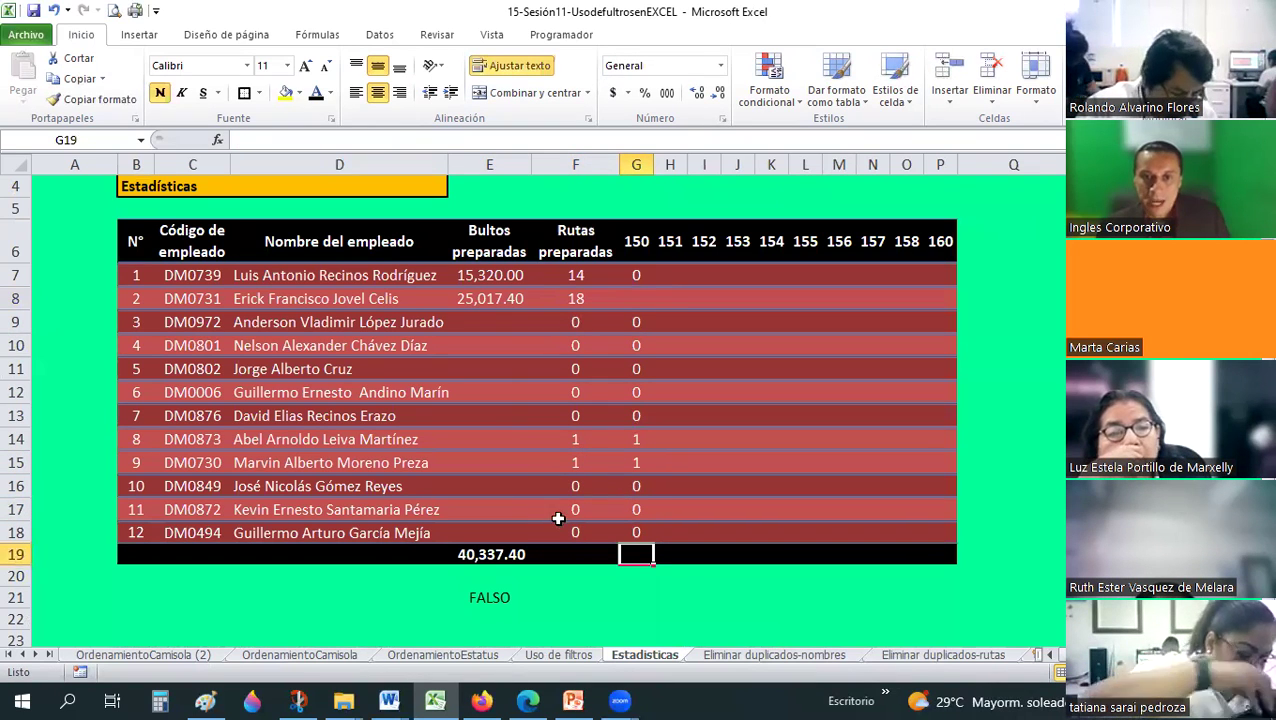
{"action": "left_click_drag", "start_coordinate": [571, 321], "coordinate": [558, 528]}
{"action": "key", "text": "Delete"}
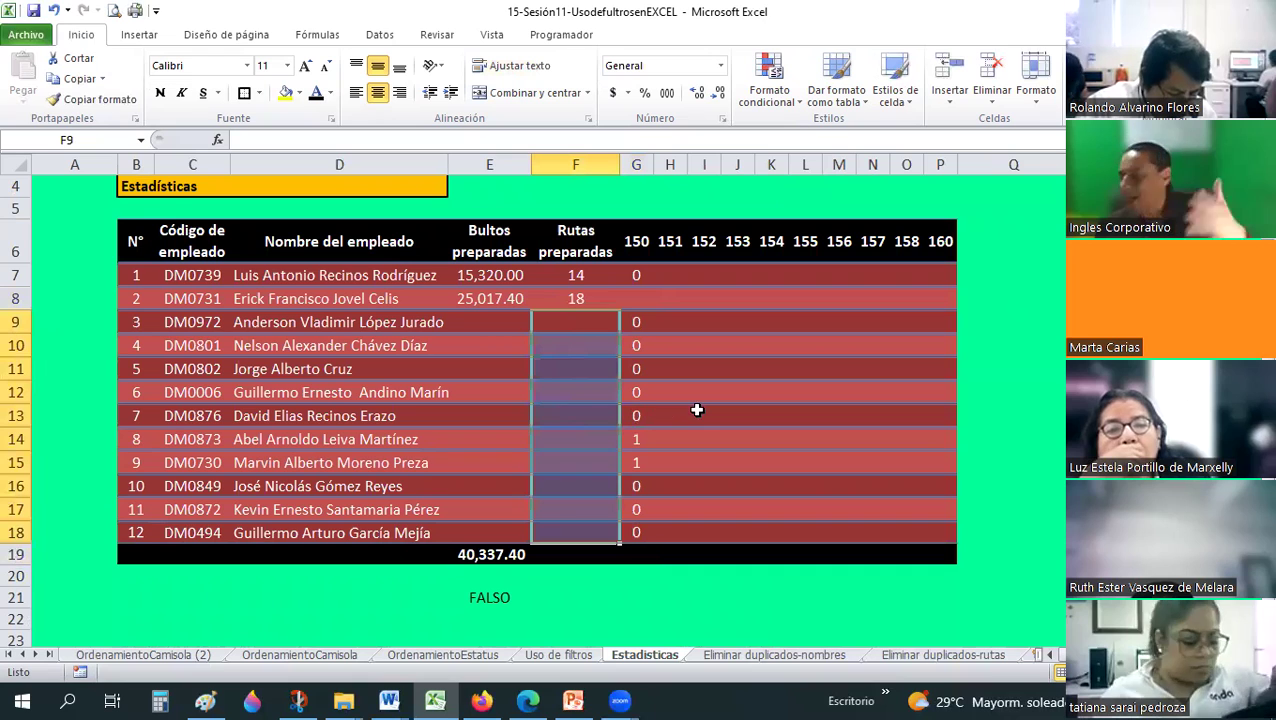
{"action": "left_click", "coordinate": [697, 410]}
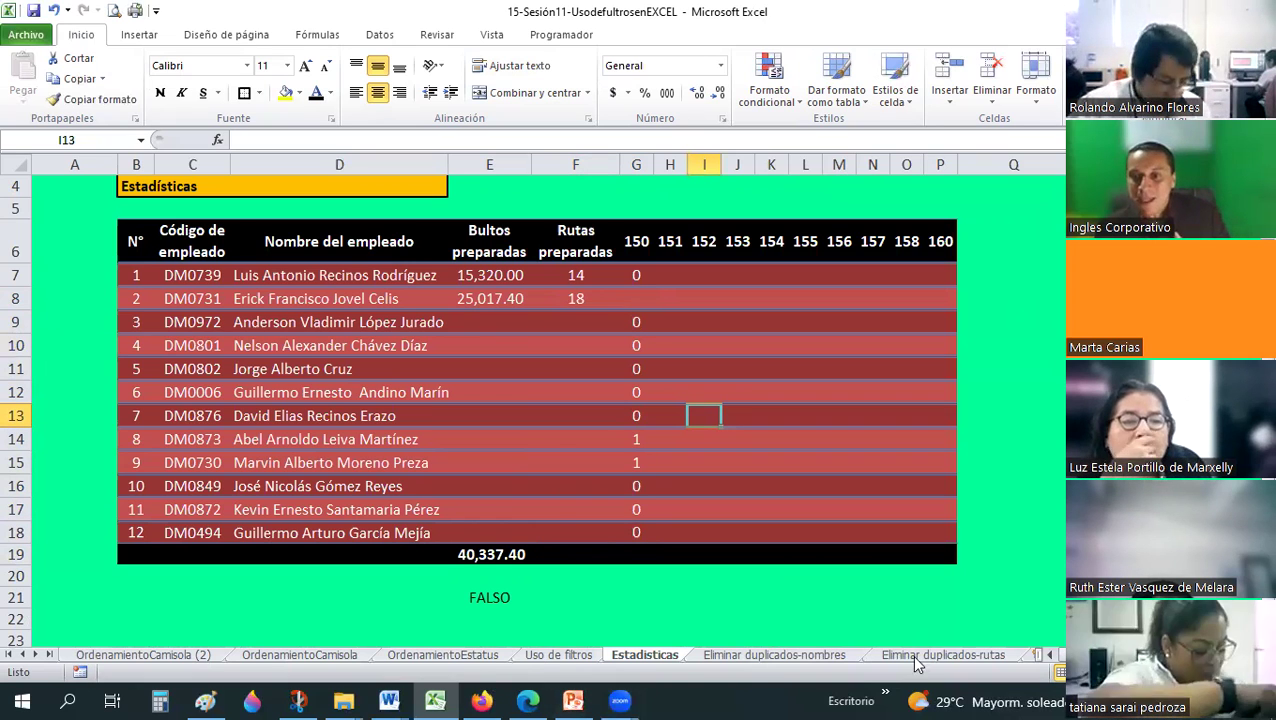
Clear the RUTA N° filter on Uso de filtros so every row shows.
{"action": "key", "text": "ctrl+Page_Down"}
{"action": "key", "text": "ctrl+Page_Down"}
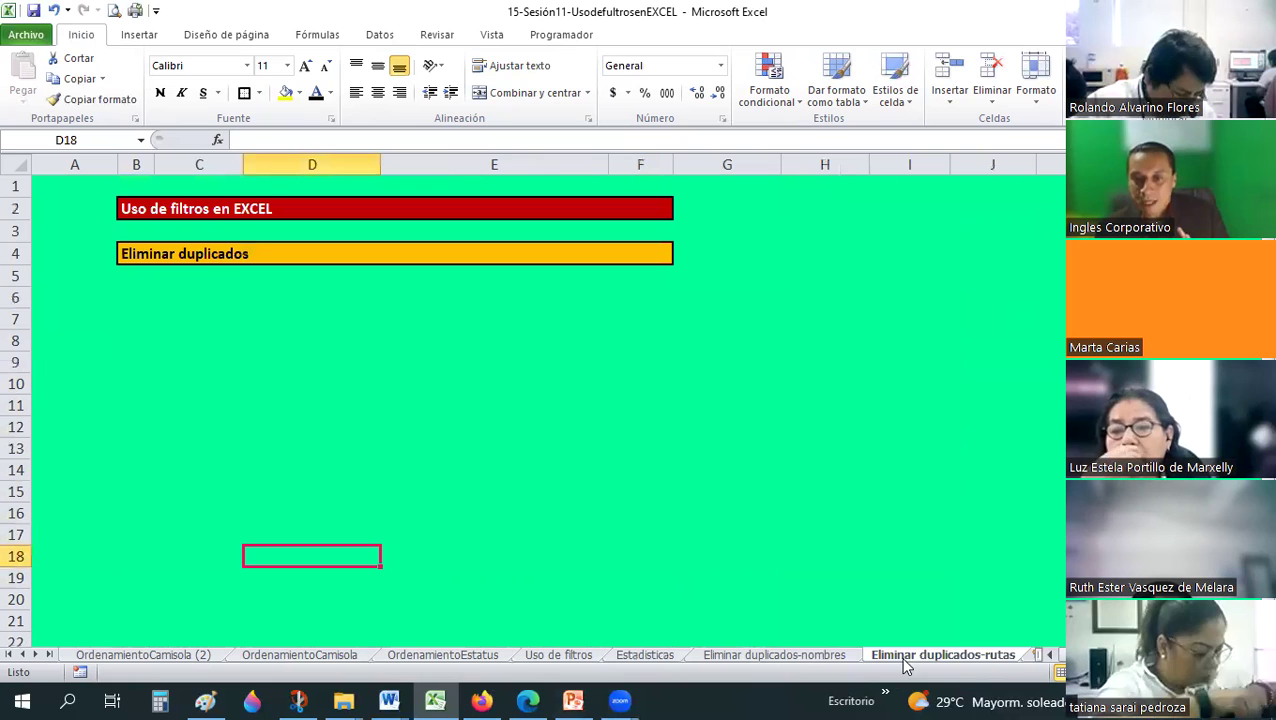
{"action": "left_click", "coordinate": [560, 657]}
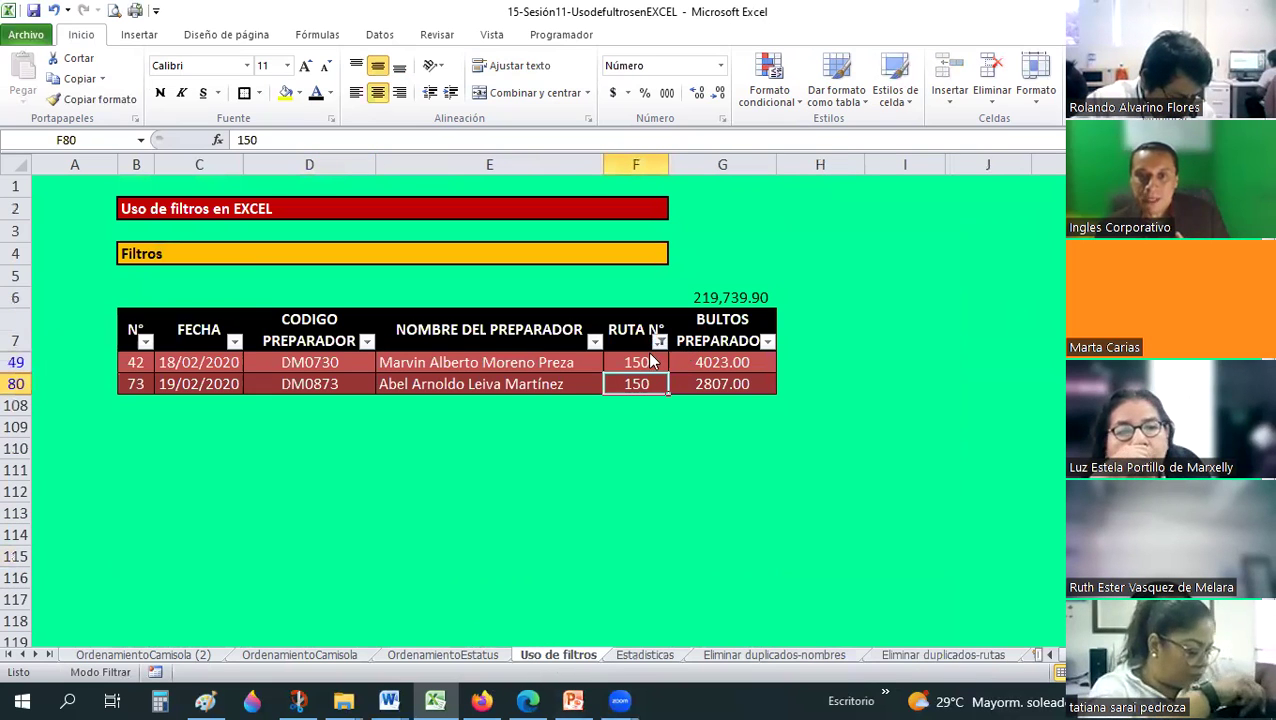
{"action": "key", "text": "alt+Down"}
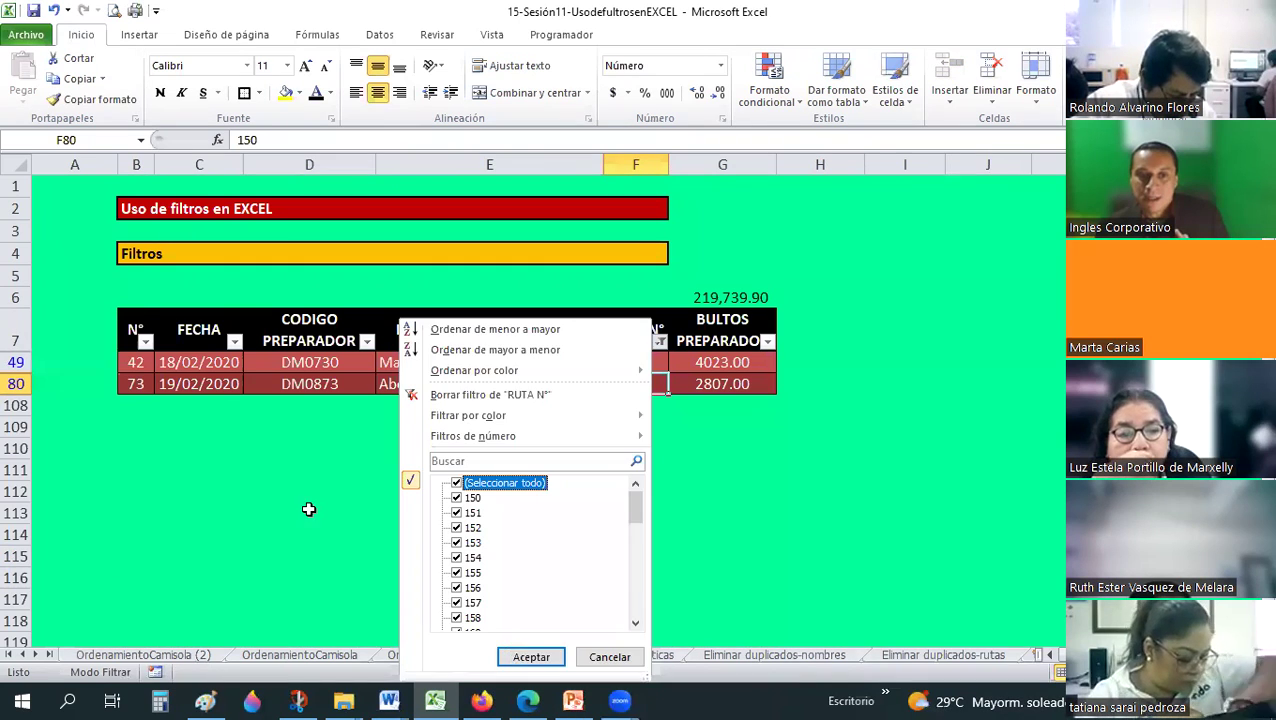
{"action": "key", "text": "Return"}
Copy the whole table from B7, including the total row, and go to Eliminar duplicados-rutas.
{"action": "left_click", "coordinate": [135, 321]}
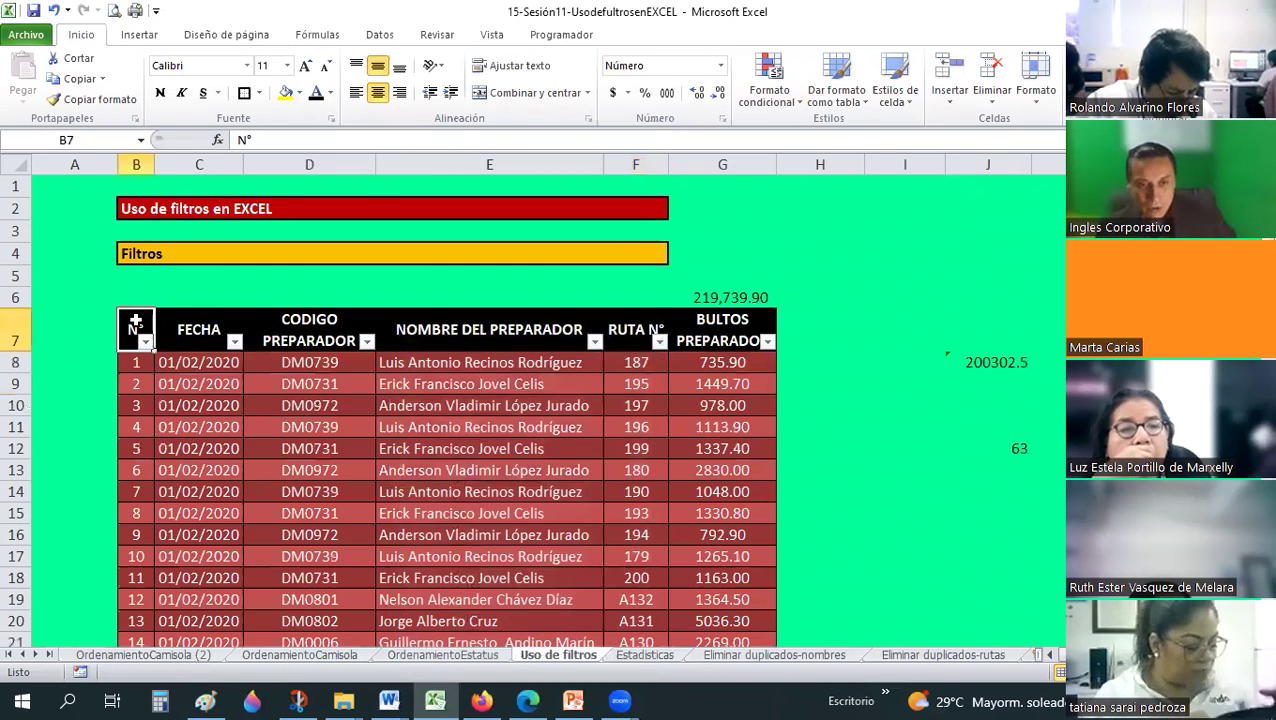
{"action": "key", "text": "ctrl+a"}
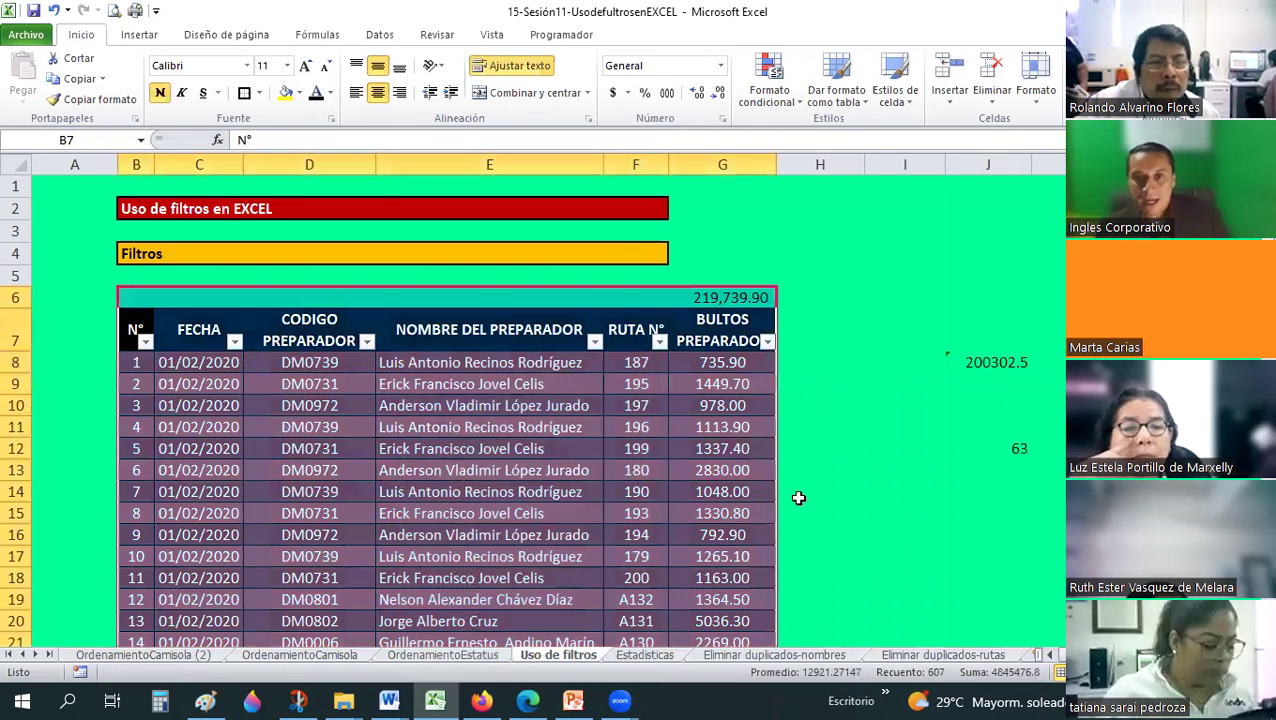
{"action": "left_click", "coordinate": [803, 382]}
{"action": "left_click", "coordinate": [725, 297]}
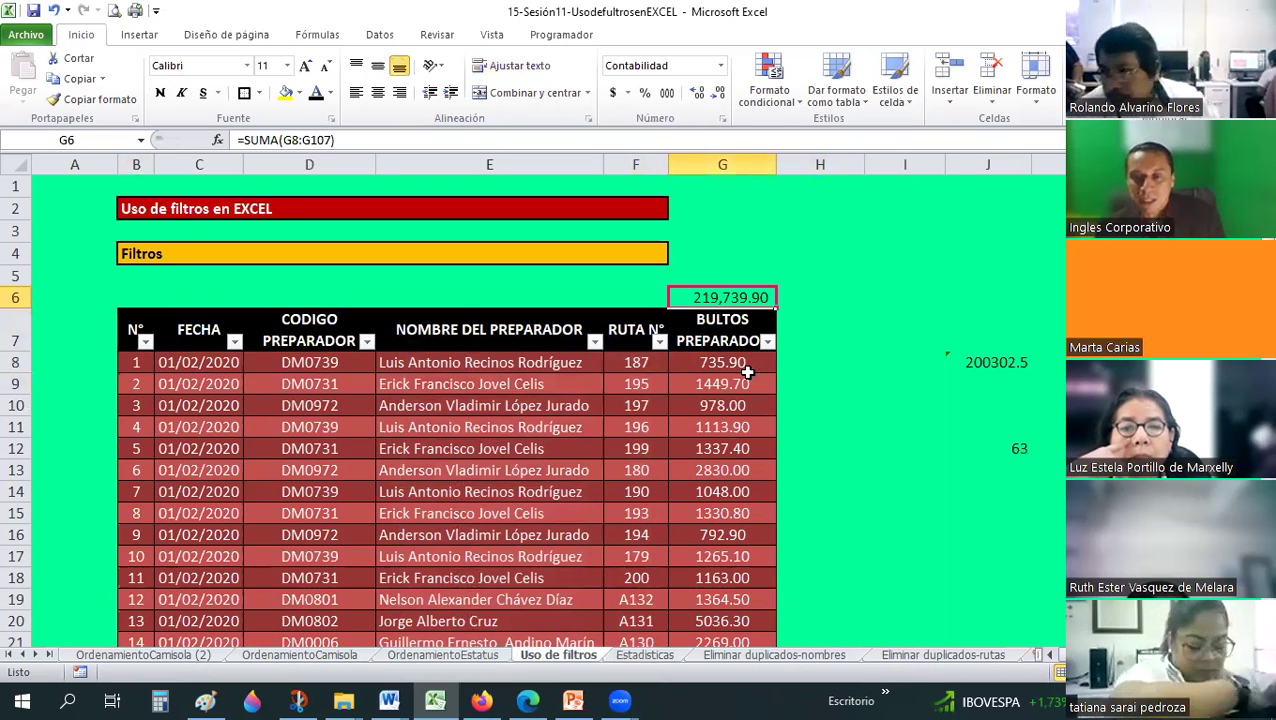
{"action": "left_click", "coordinate": [134, 328]}
{"action": "key", "text": "ctrl+a"}
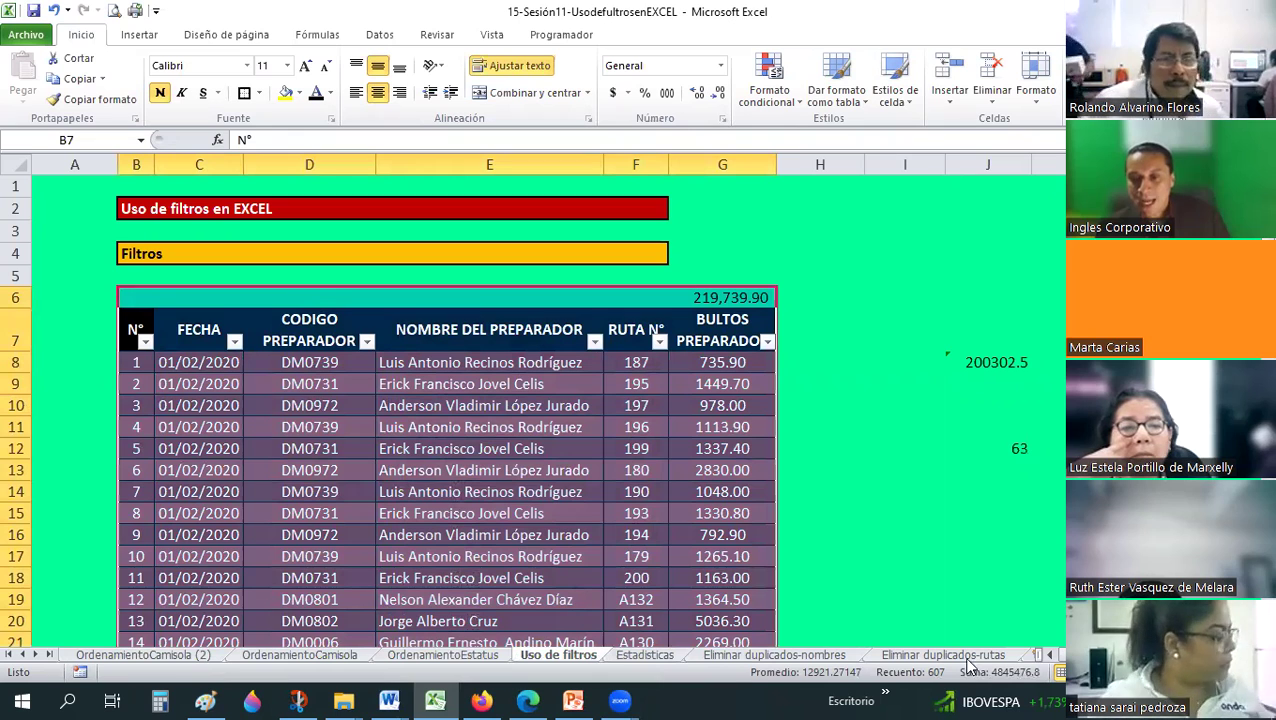
{"action": "left_click", "coordinate": [966, 657]}
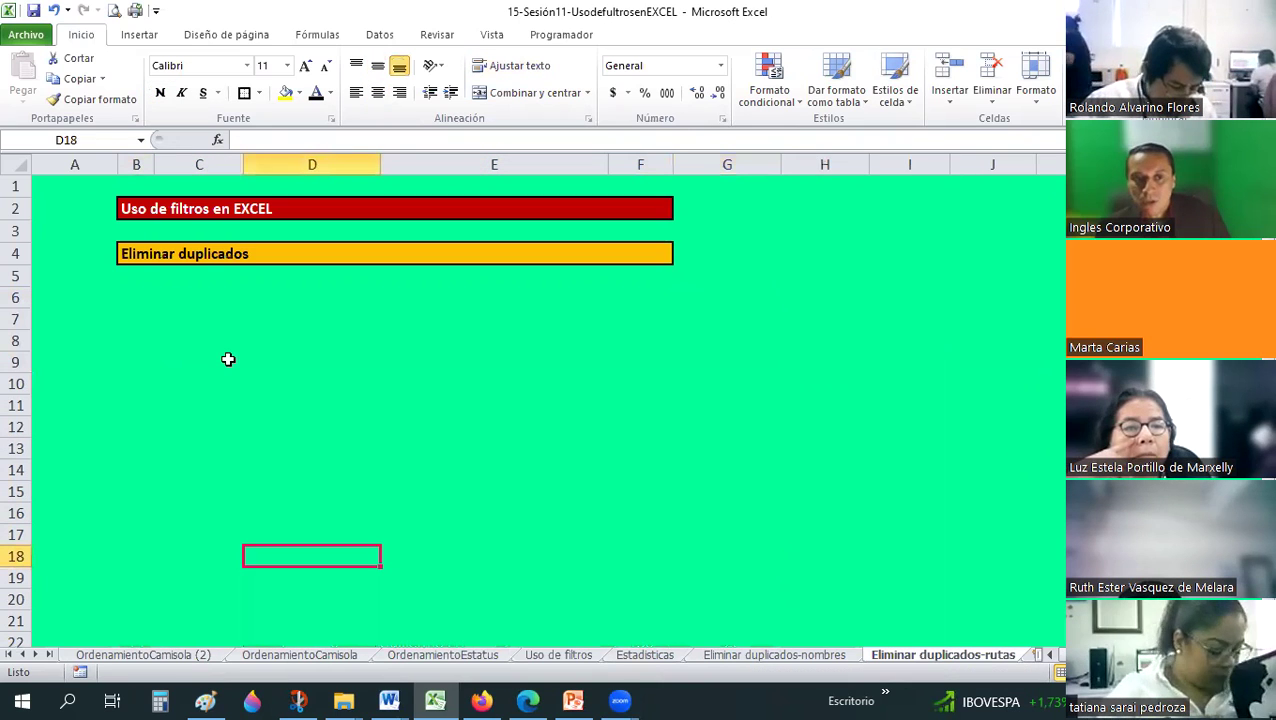
{"action": "left_click", "coordinate": [138, 318]}
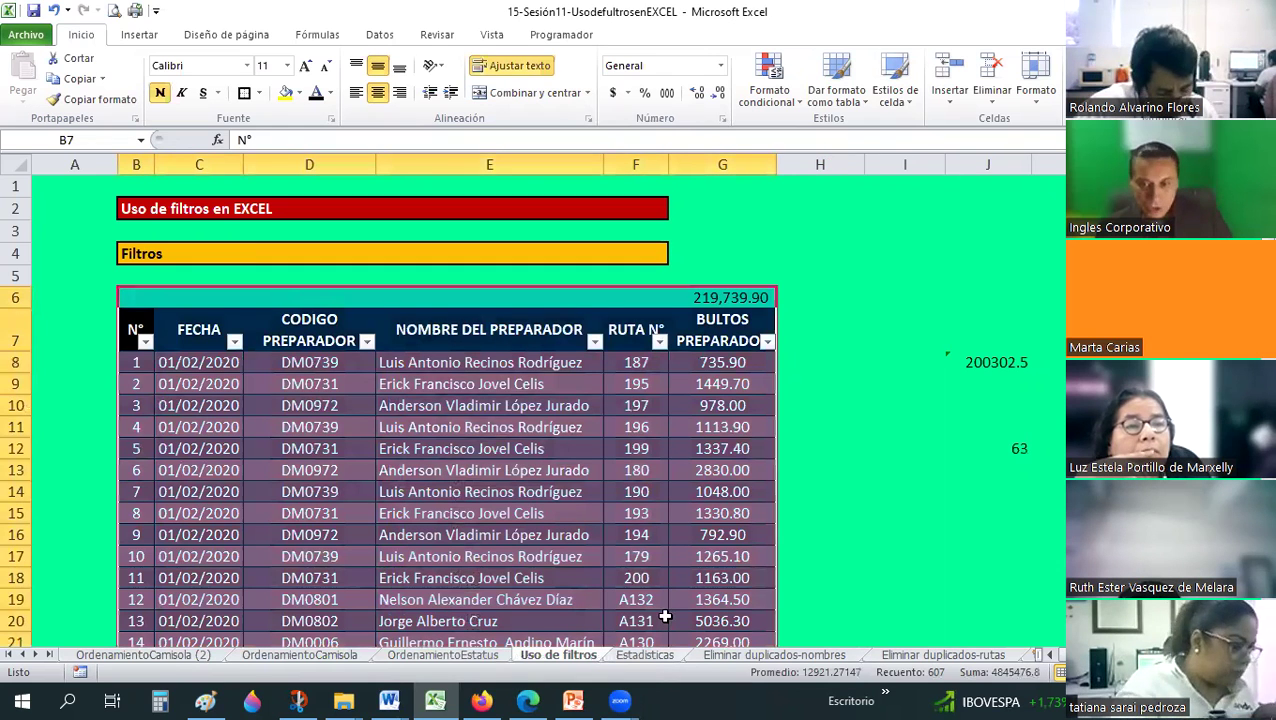
{"action": "key", "text": "ctrl+c"}
{"action": "key", "text": "ctrl+Page_Down"}
{"action": "key", "text": "ctrl+Page_Down"}
{"action": "key", "text": "ctrl+Page_Down"}
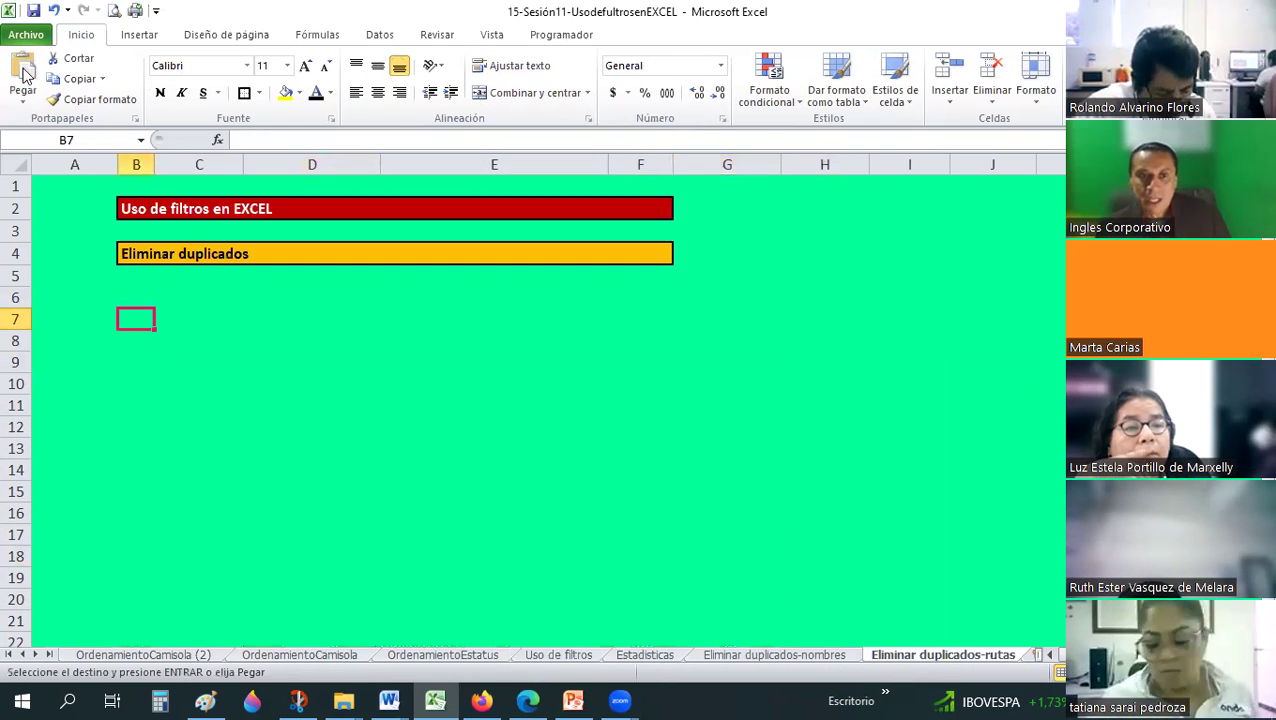
Paste the table at B7 and remove duplicates on column F (RUTA N°) only, removing 62 rows.
{"action": "left_click", "coordinate": [25, 73]}
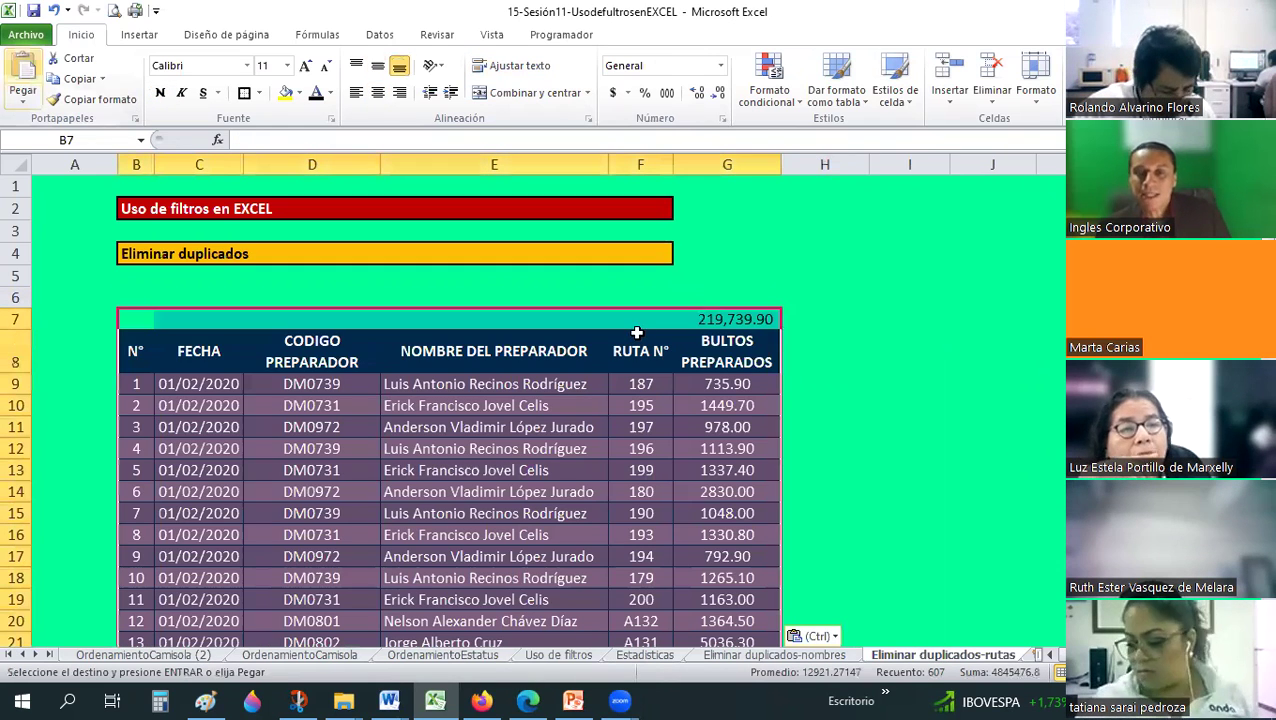
{"action": "left_click", "coordinate": [380, 34]}
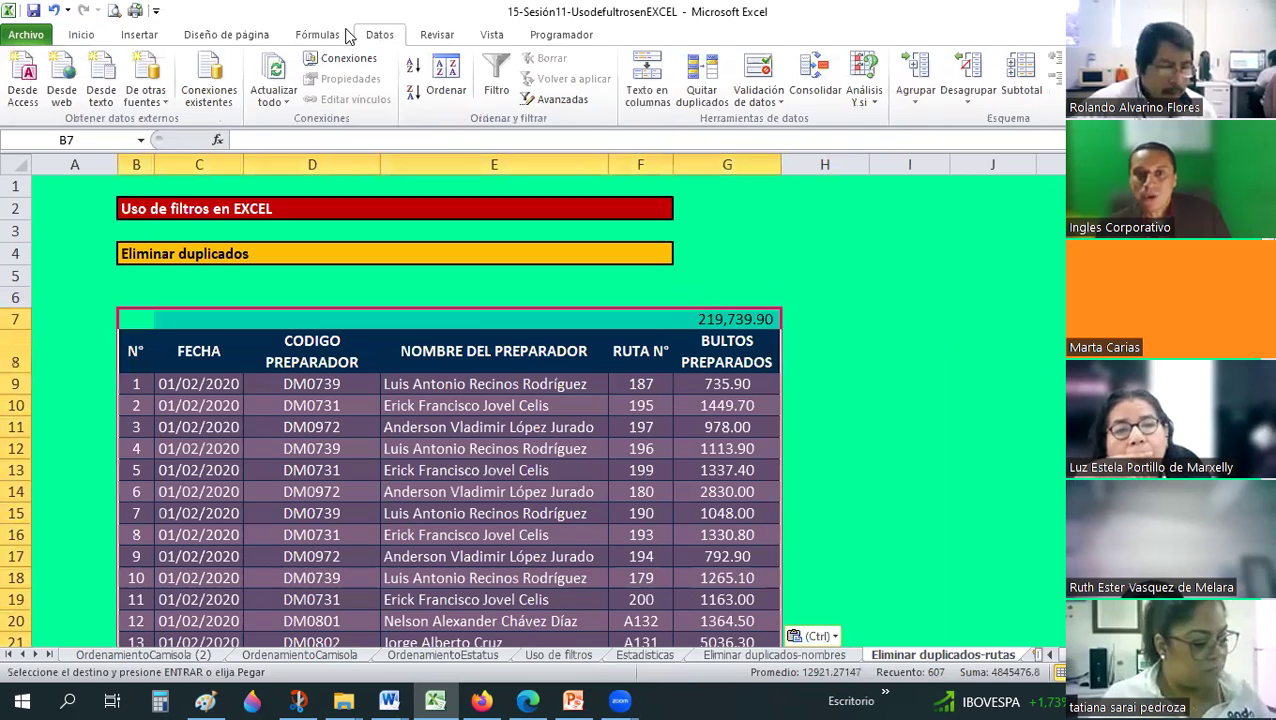
{"action": "left_click", "coordinate": [702, 80]}
{"action": "left_click", "coordinate": [668, 106]}
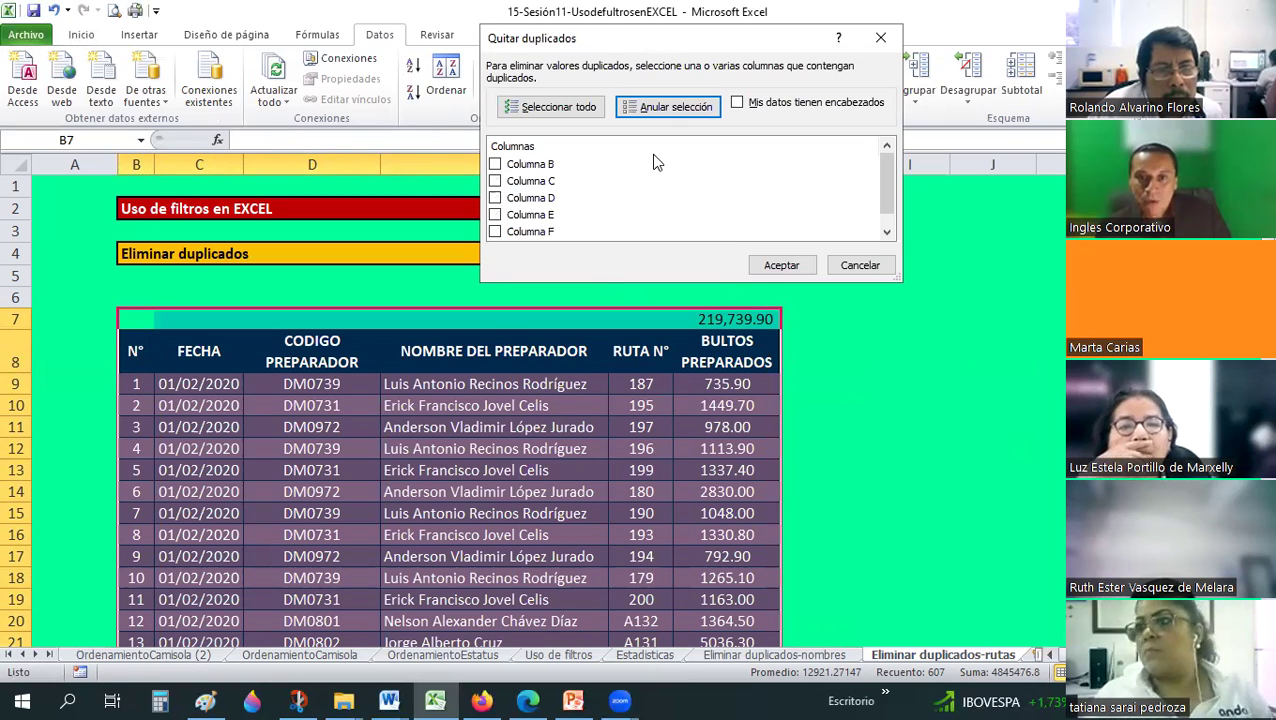
{"action": "left_click_drag", "start_coordinate": [657, 38], "coordinate": [965, 117]}
{"action": "left_click", "coordinate": [803, 311]}
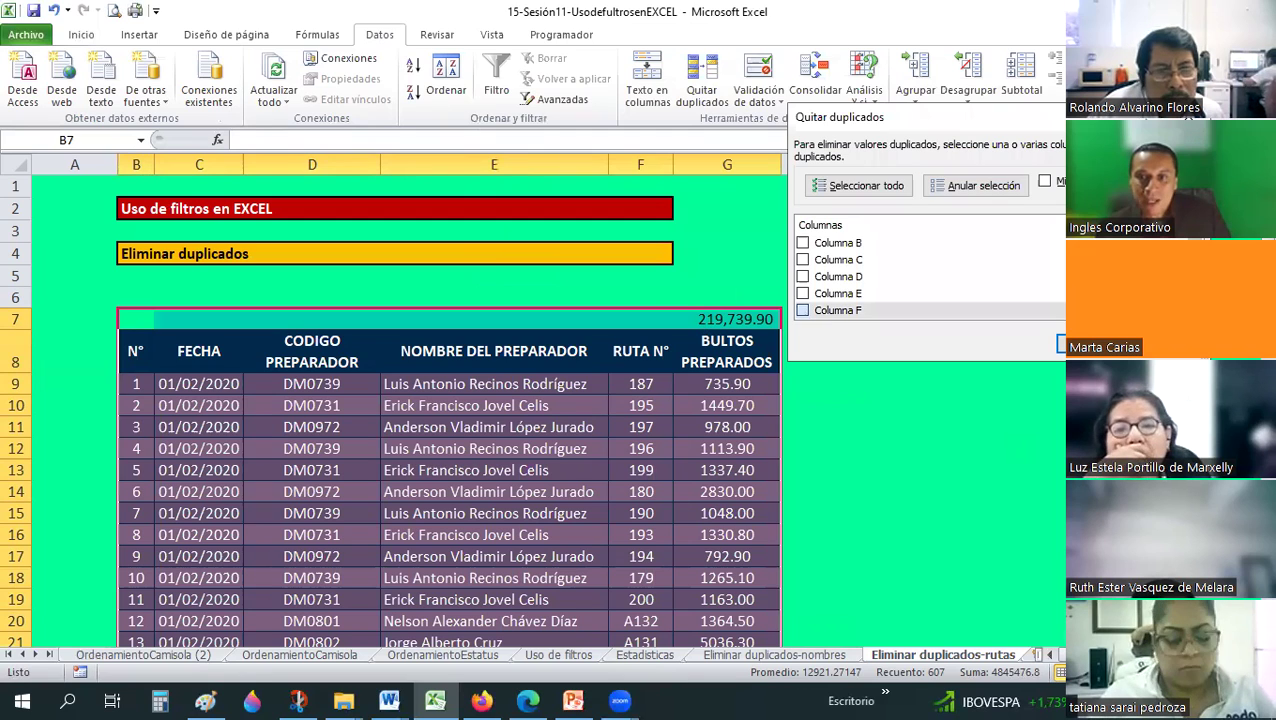
{"action": "key", "text": "Return"}
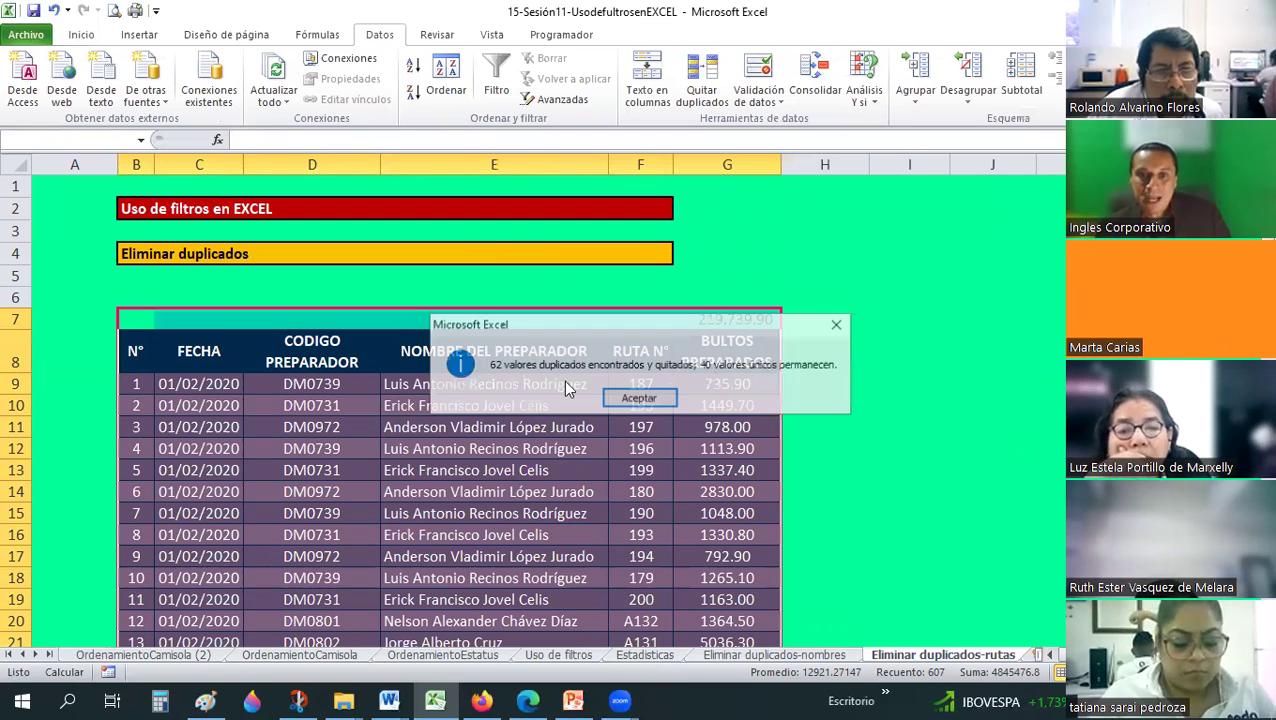
{"action": "left_click", "coordinate": [640, 398]}
{"action": "scroll", "coordinate": [637, 378], "scroll_direction": "down", "scroll_amount": 1}
{"action": "mouse_move", "coordinate": [640, 316]}
{"action": "left_mouse_down"}
{"action": "mouse_move", "coordinate": [660, 600]}
{"action": "mouse_move", "coordinate": [637, 596]}
{"action": "left_mouse_up"}
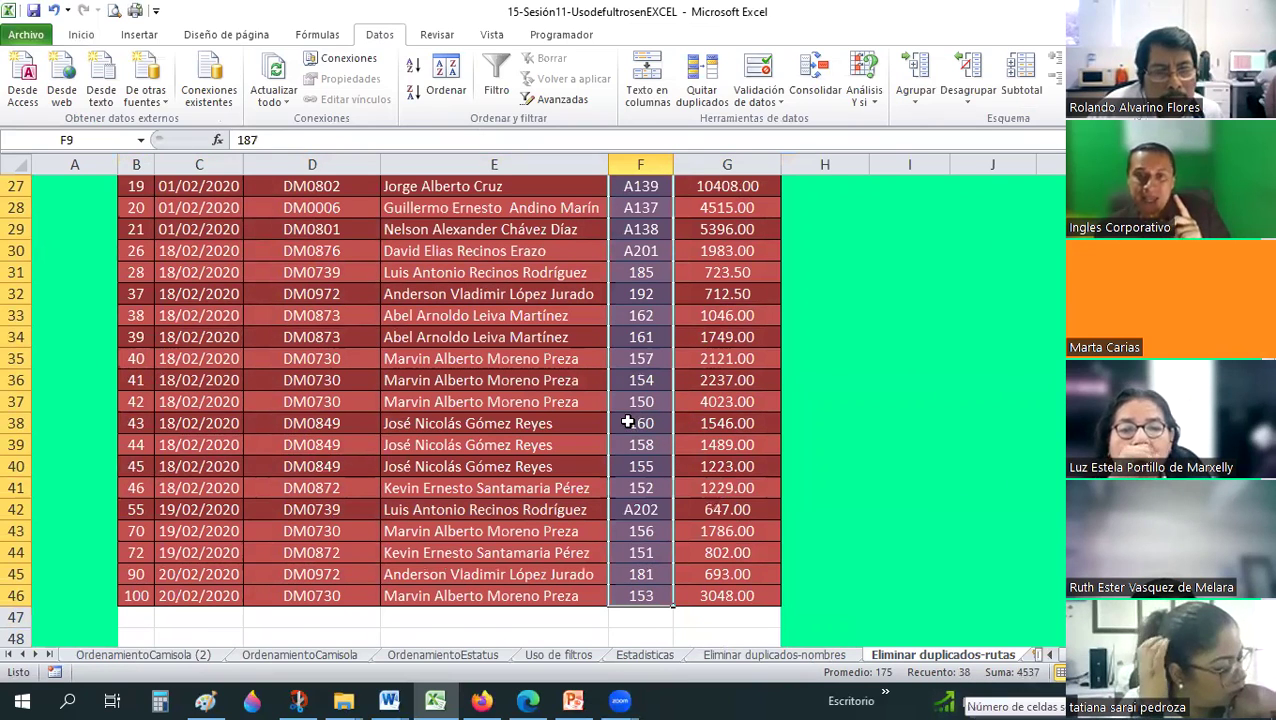
Scroll through the deduplicated route table and return to the top of the sheet.
{"action": "scroll", "coordinate": [627, 421], "scroll_direction": "up", "scroll_amount": 9}
{"action": "scroll", "coordinate": [627, 421], "scroll_direction": "down", "scroll_amount": 2}
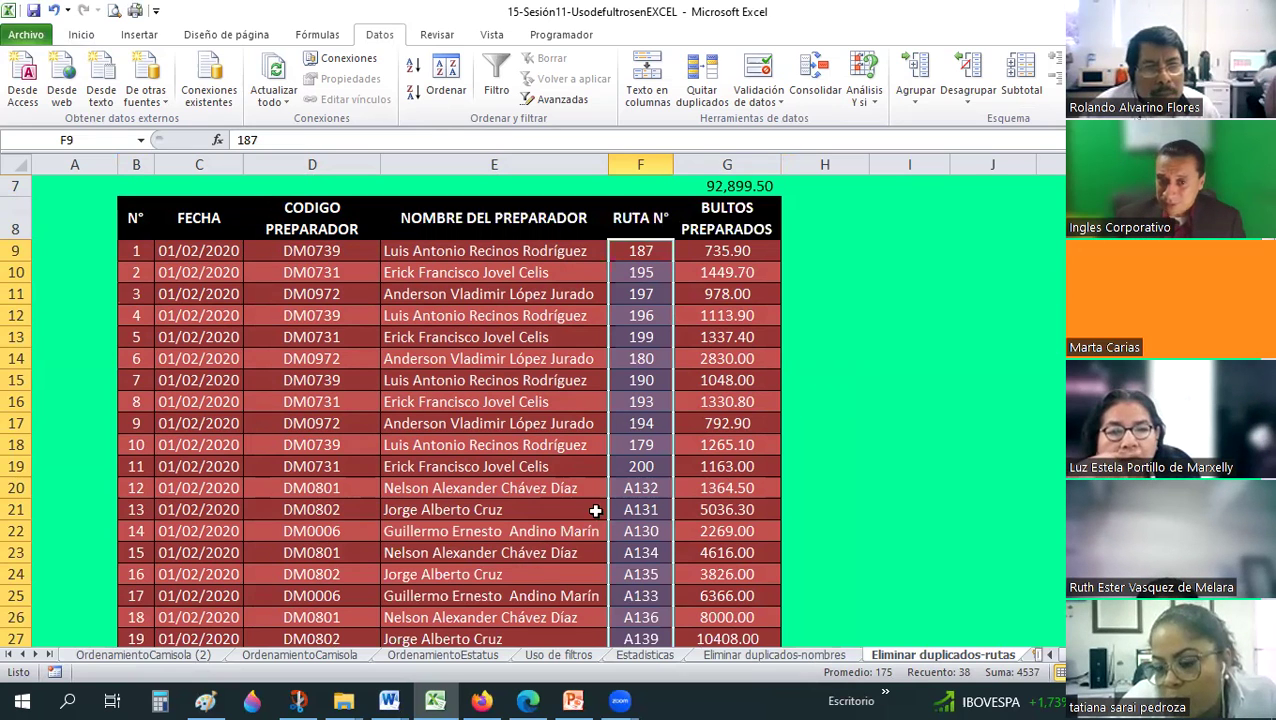
{"action": "scroll", "coordinate": [450, 420], "scroll_direction": "up", "scroll_amount": 2}
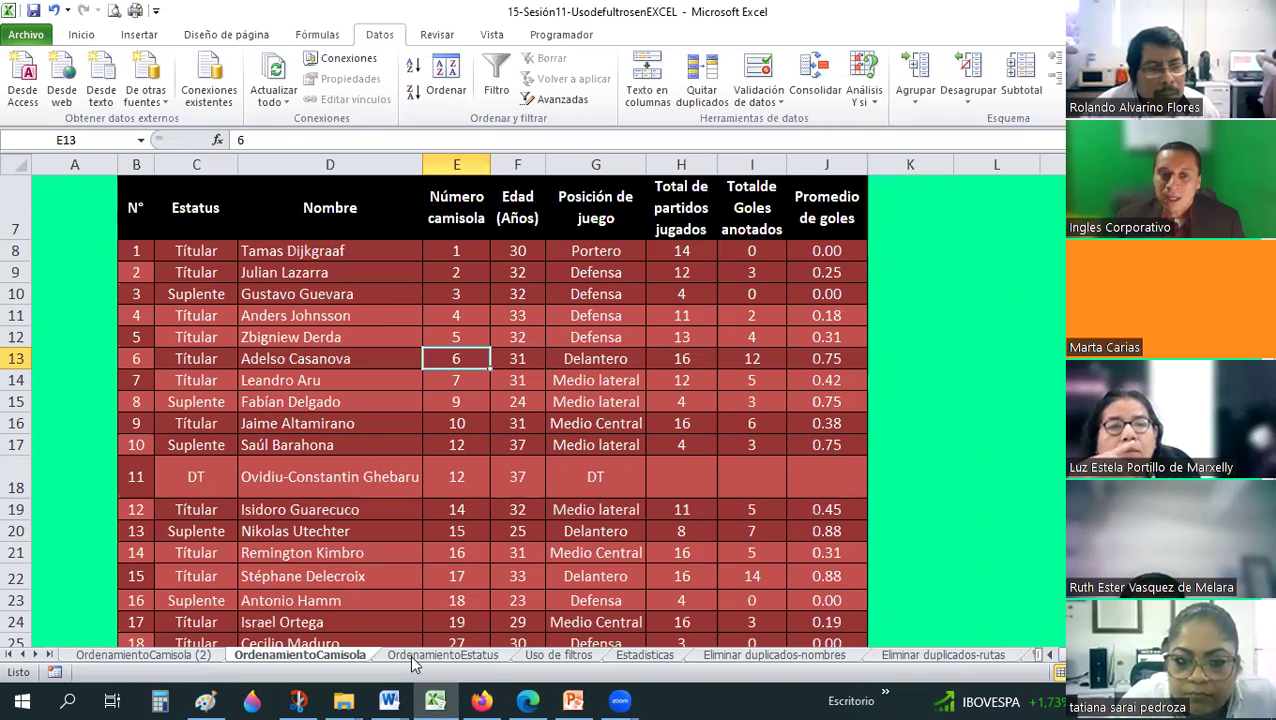
Custom-sort C7:J35 on OrdenamientoEstatus by Estatus, Z to A, so Titular rows come first.
{"action": "key", "text": "ctrl+Page_Down"}
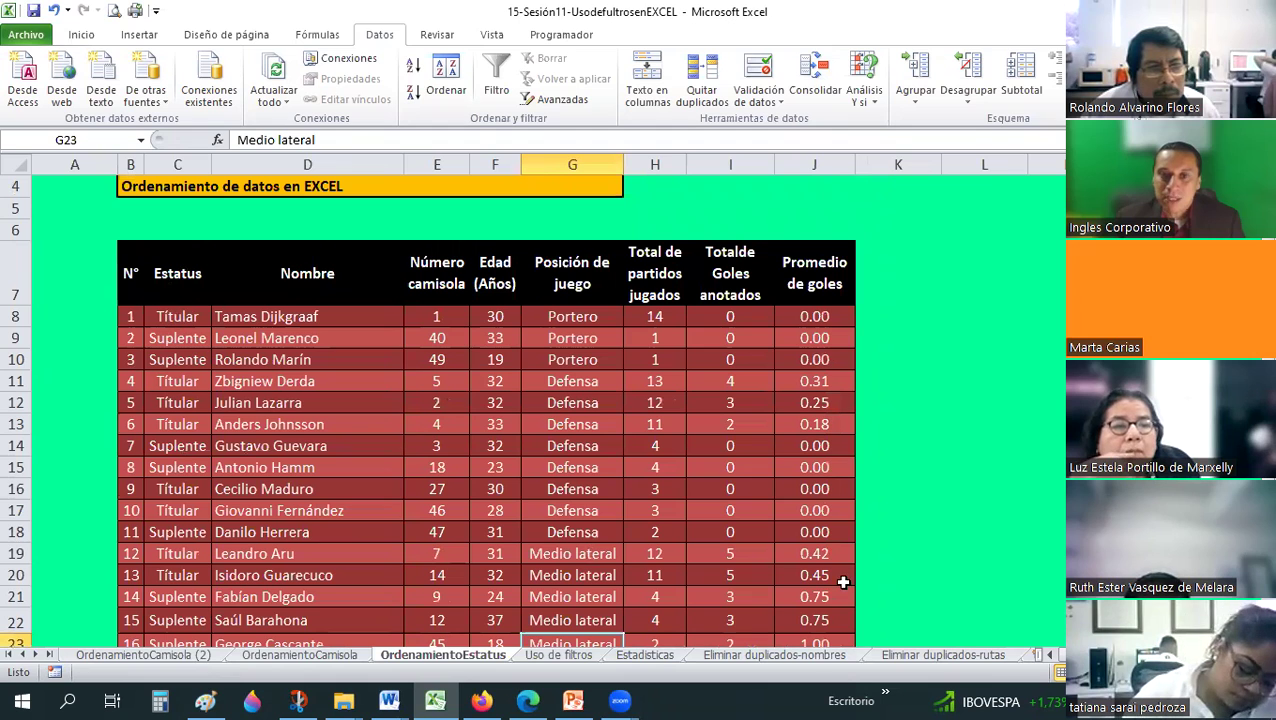
{"action": "left_click_drag", "start_coordinate": [177, 280], "coordinate": [840, 562]}
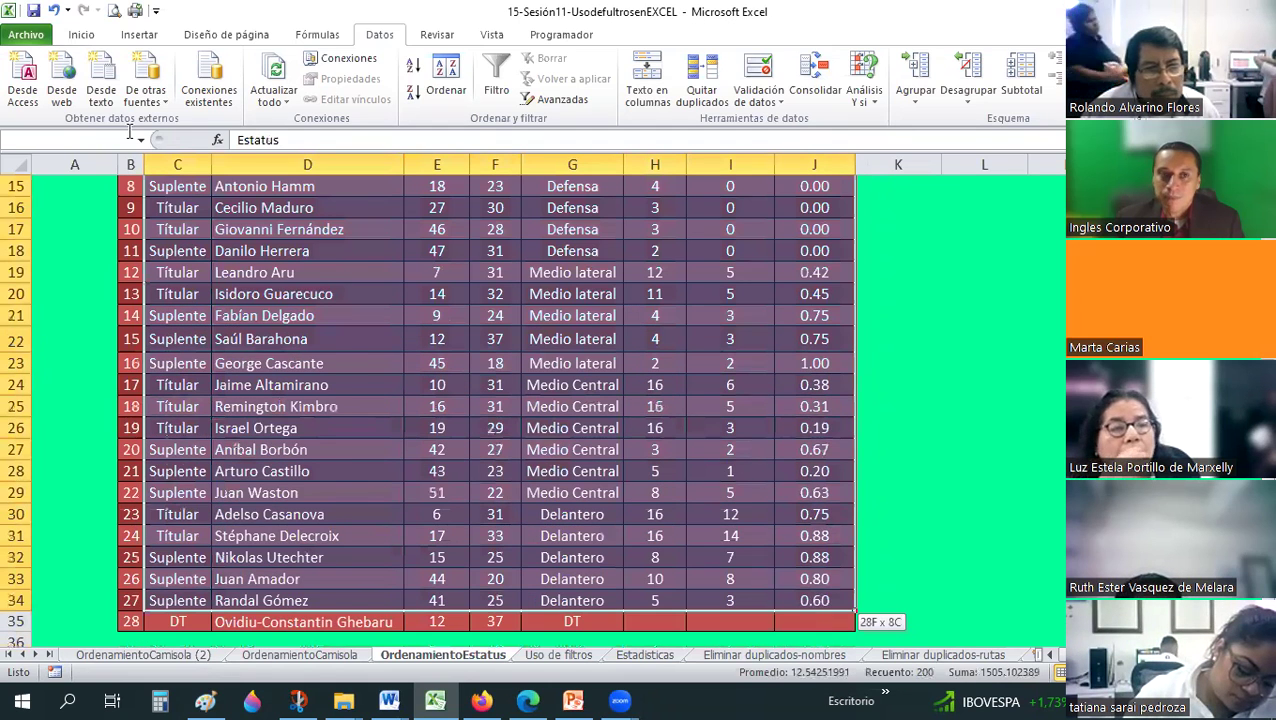
{"action": "left_click_drag", "start_coordinate": [835, 672], "coordinate": [815, 600]}
{"action": "left_click", "coordinate": [80, 35]}
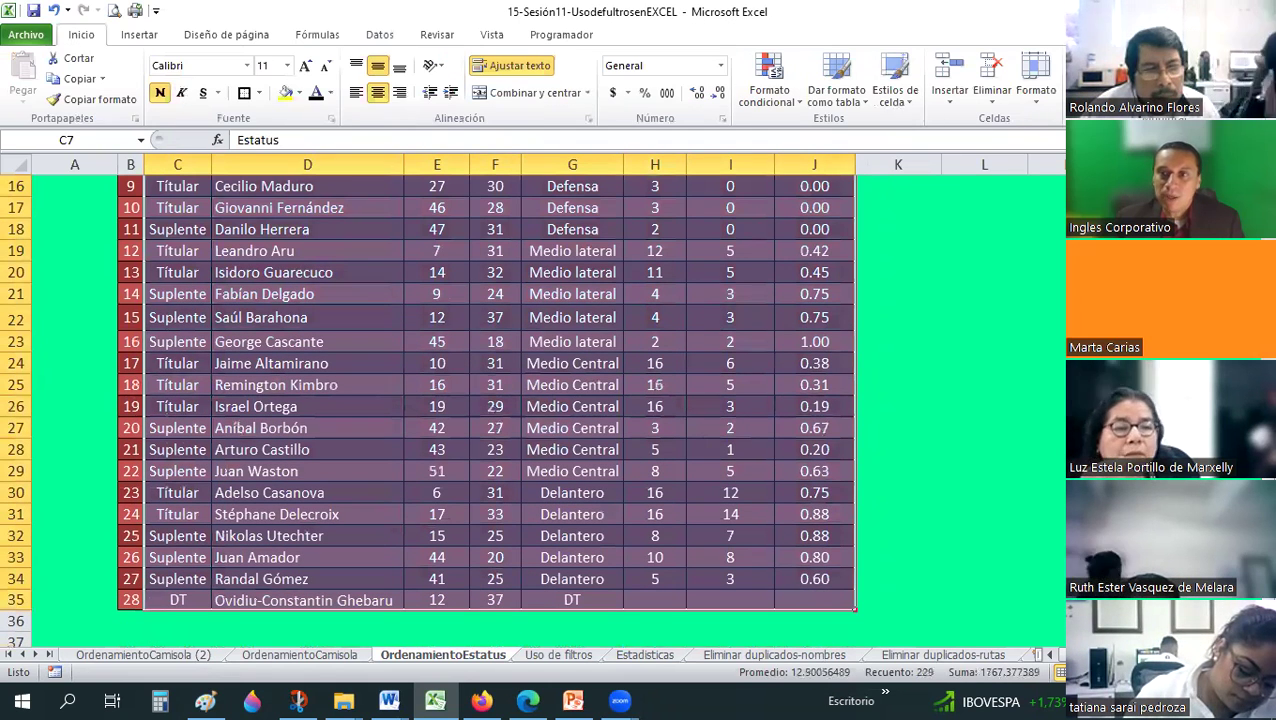
{"action": "left_click", "coordinate": [1120, 200]}
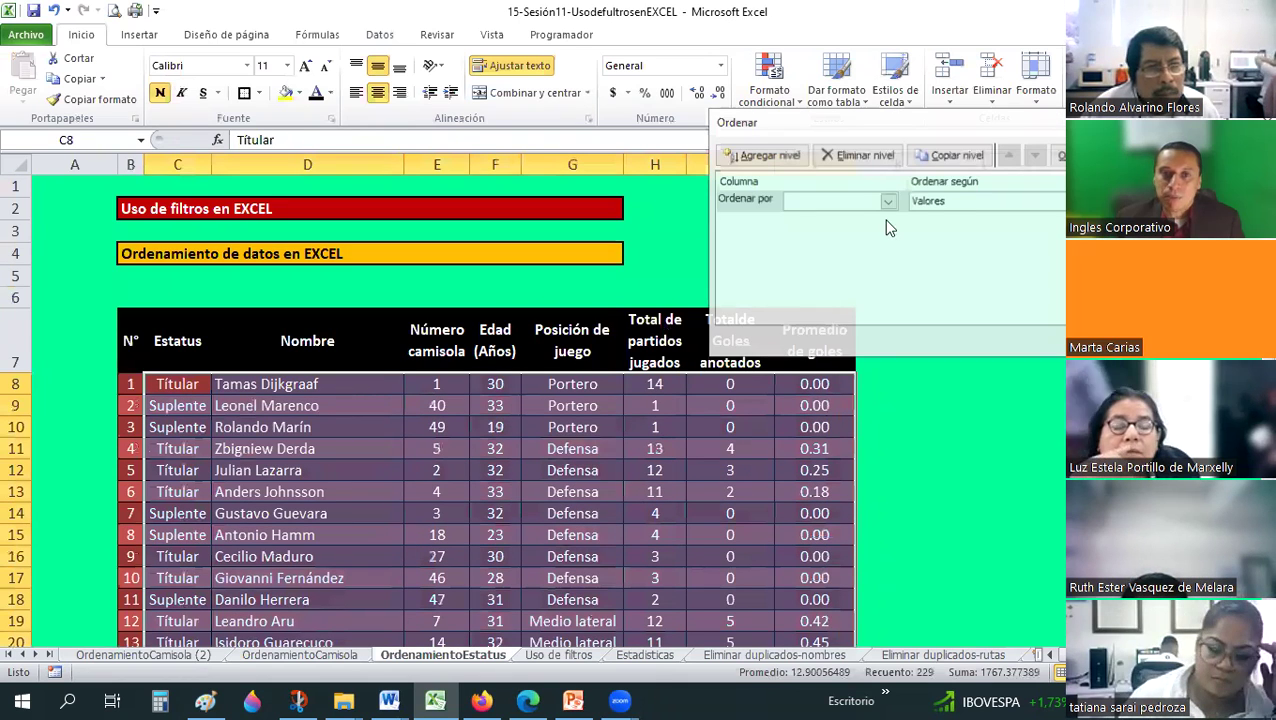
{"action": "left_click", "coordinate": [887, 200]}
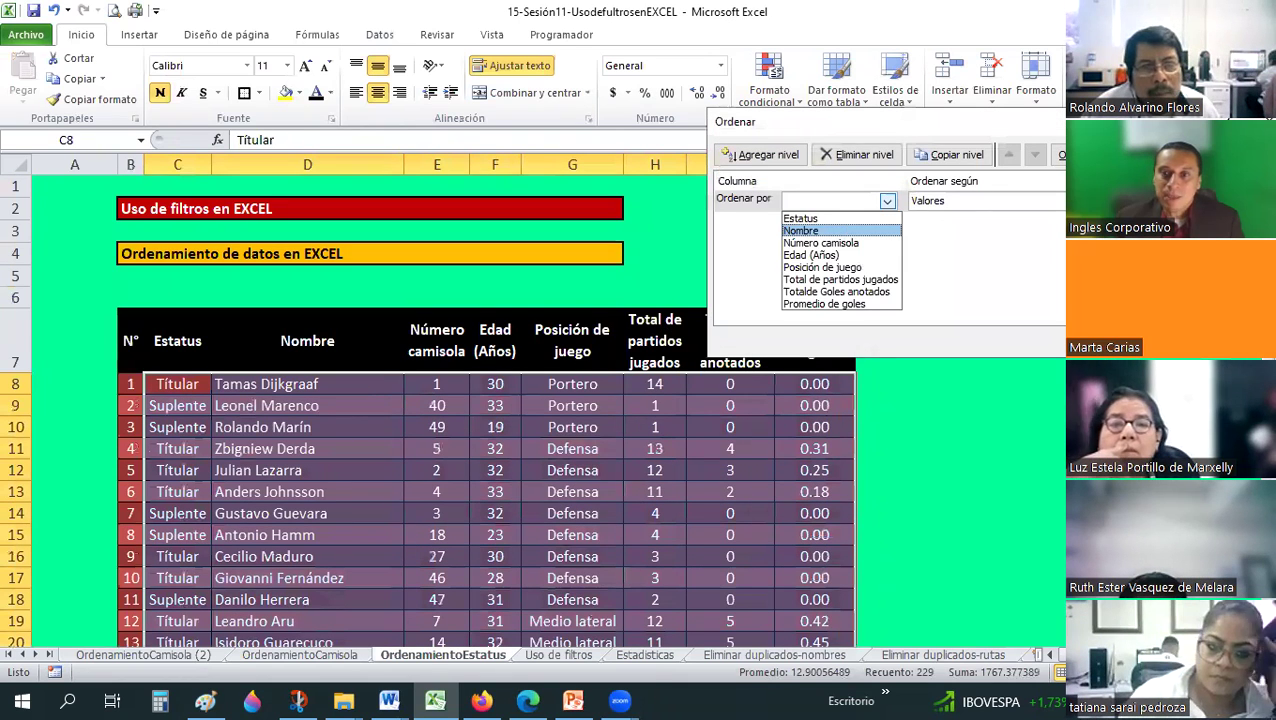
{"action": "left_click", "coordinate": [800, 215]}
{"action": "key", "text": "Return"}
{"action": "scroll", "coordinate": [339, 452], "scroll_direction": "down", "scroll_amount": 1}
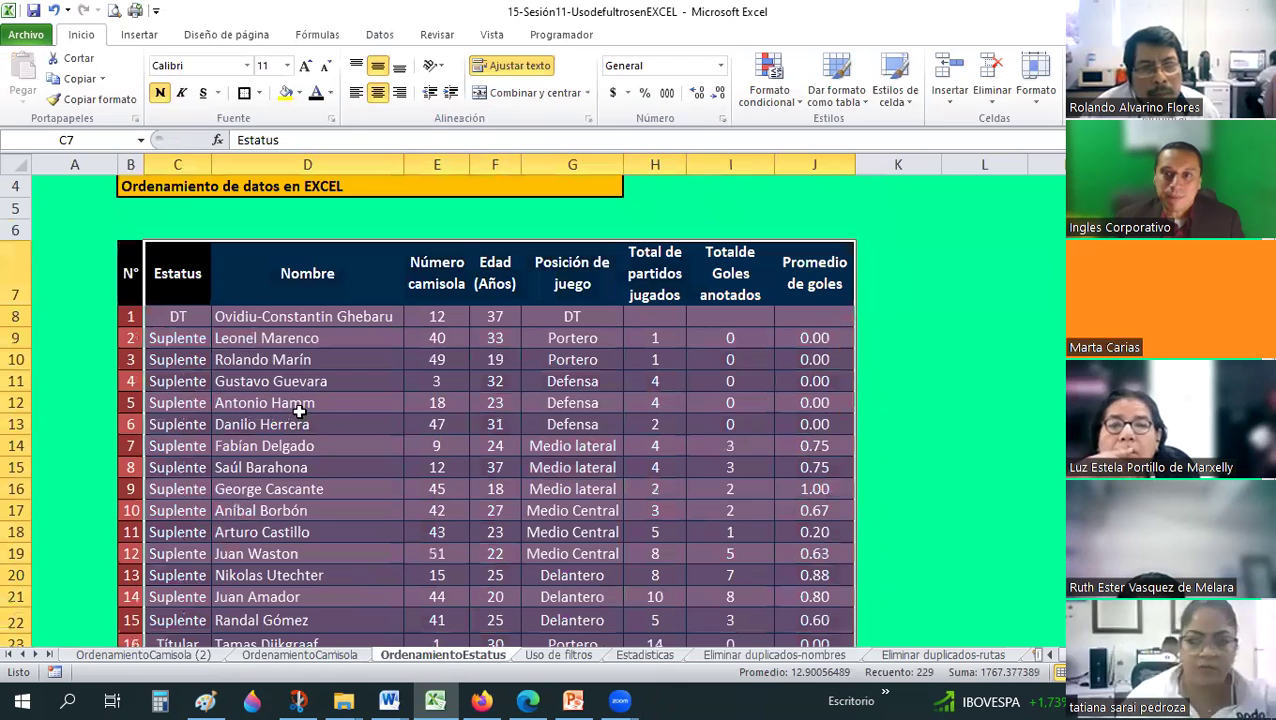
{"action": "scroll", "coordinate": [299, 404], "scroll_direction": "down", "scroll_amount": 1}
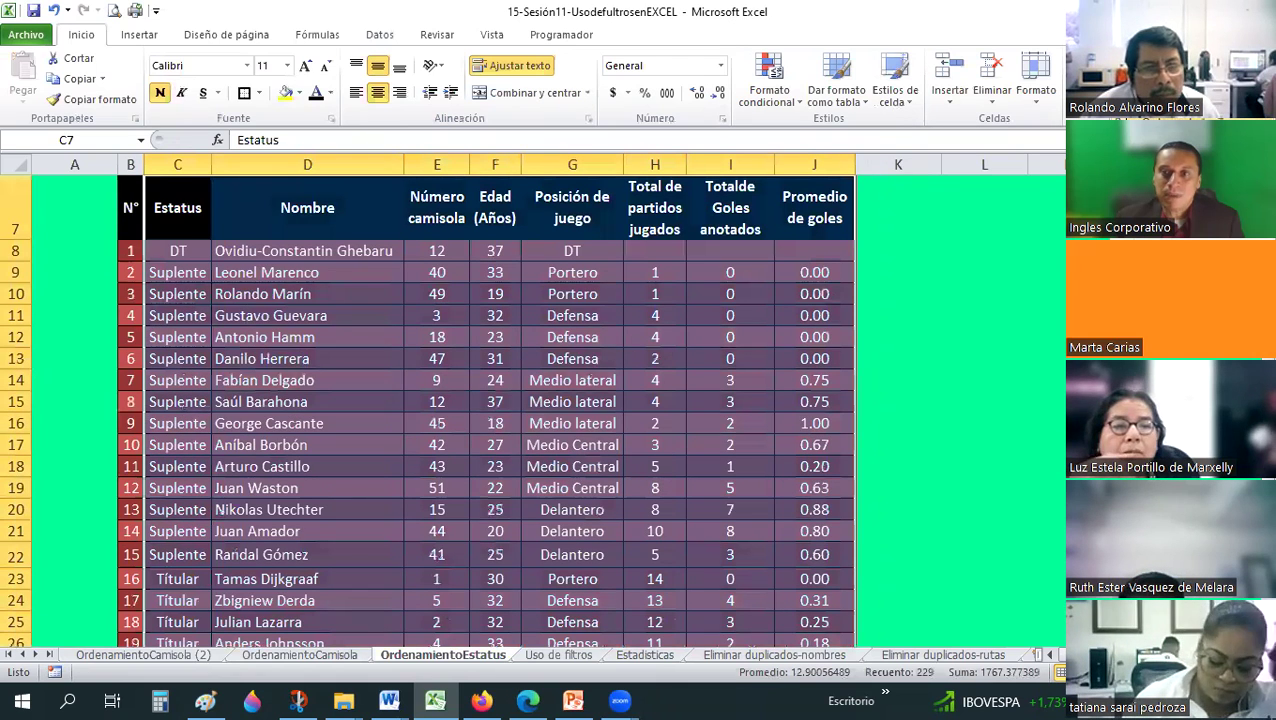
{"action": "left_click", "coordinate": [177, 250]}
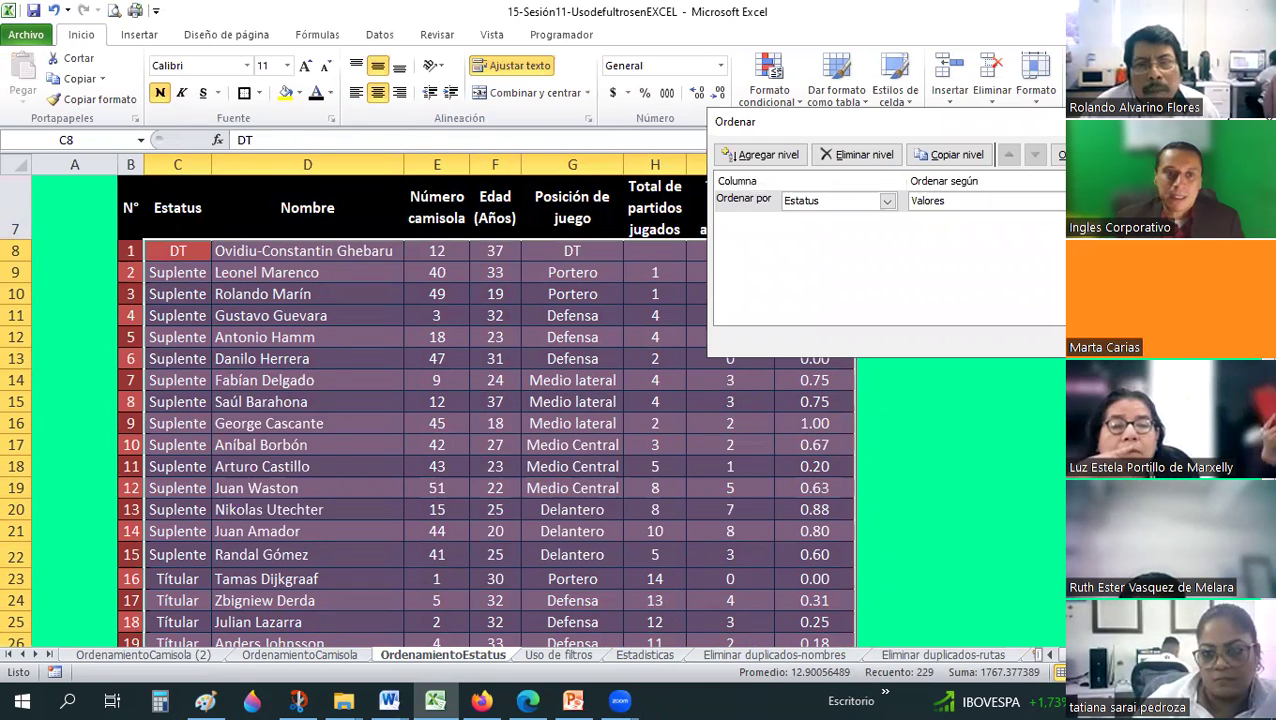
{"action": "key", "text": "Return"}
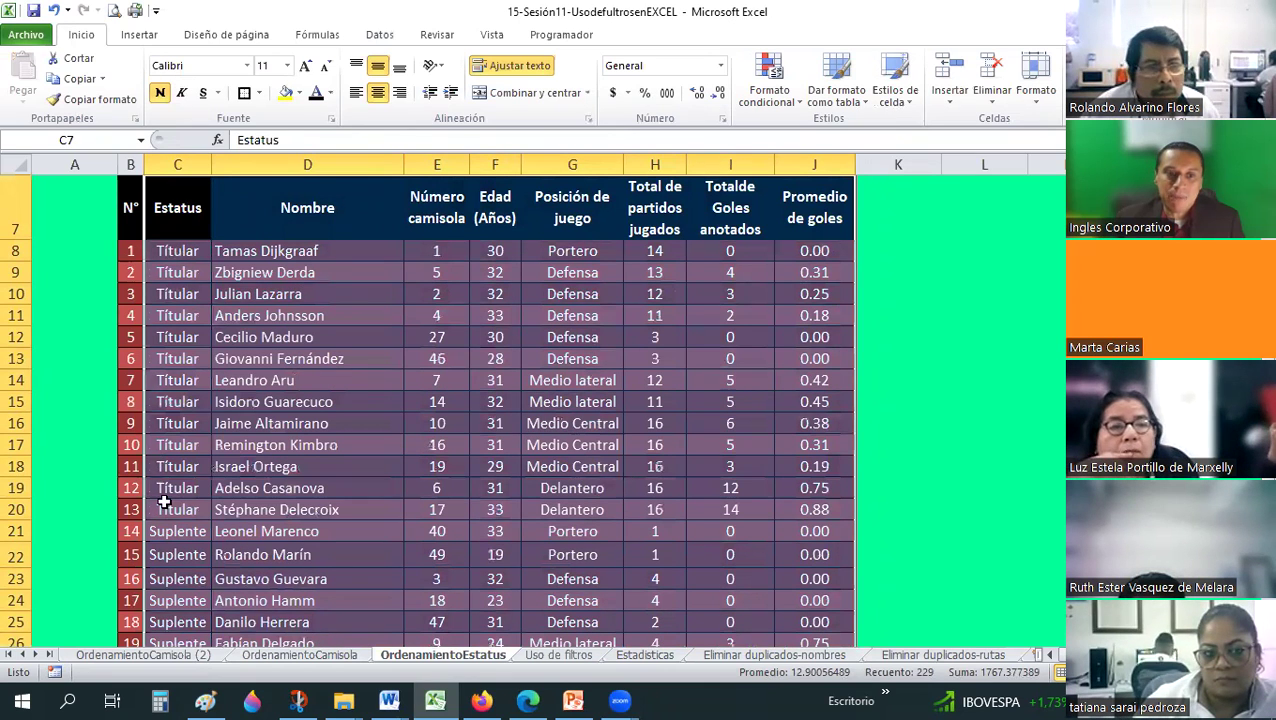
Check the grouping by selecting the 13 Titular rows and the DT row in row 35.
{"action": "left_click_drag", "start_coordinate": [177, 250], "coordinate": [166, 509]}
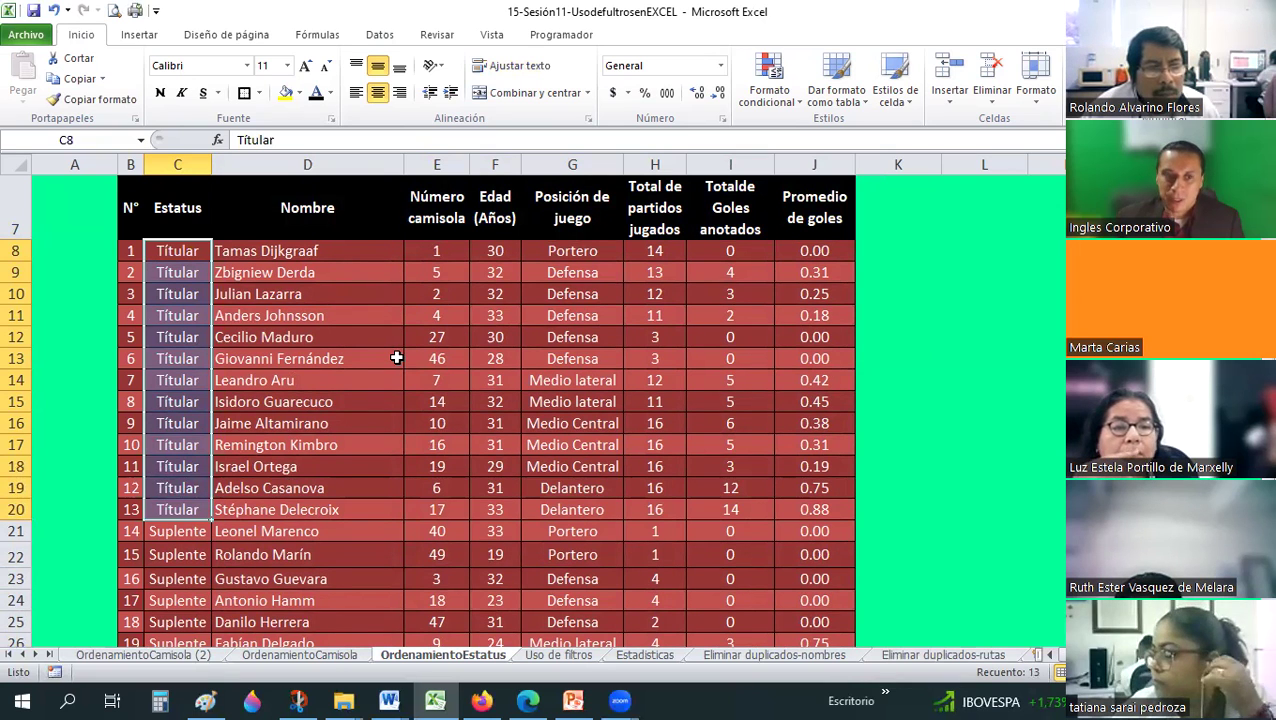
{"action": "scroll", "coordinate": [397, 358], "scroll_direction": "down", "scroll_amount": 2}
{"action": "scroll", "coordinate": [205, 475], "scroll_direction": "down", "scroll_amount": 2}
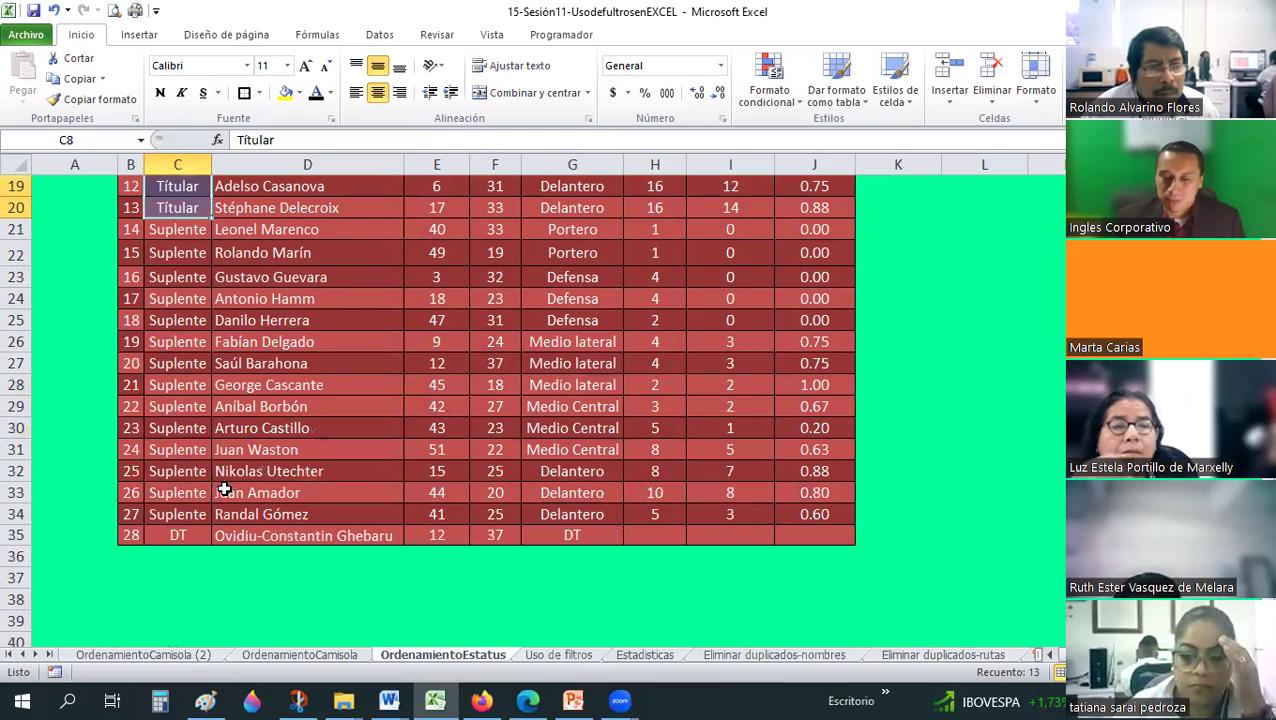
{"action": "left_click", "coordinate": [178, 538]}
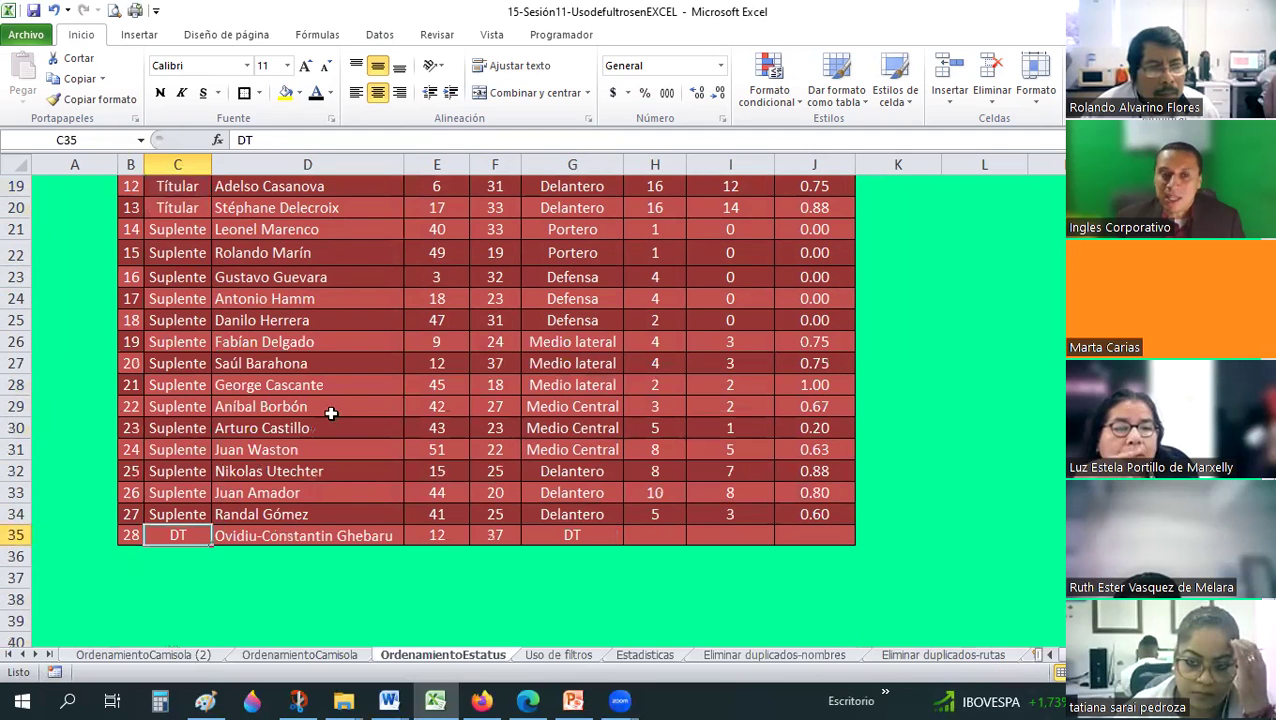
{"action": "scroll", "coordinate": [188, 325], "scroll_direction": "up", "scroll_amount": 5}
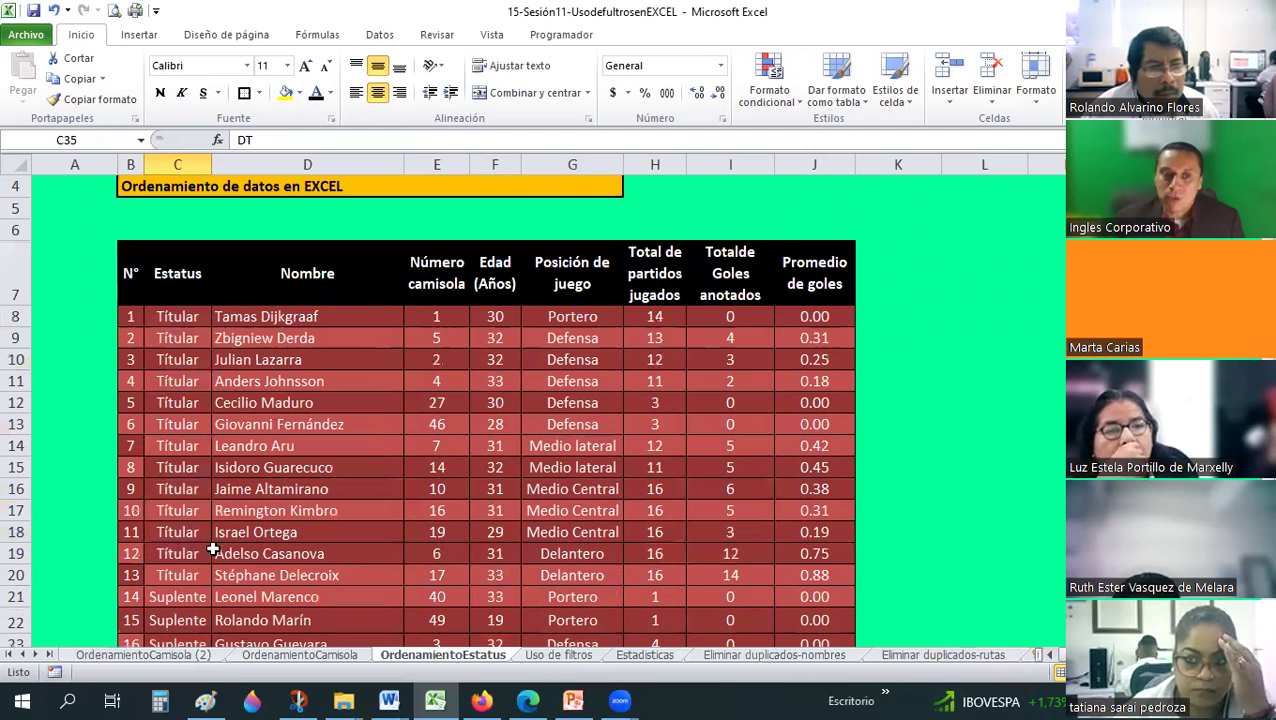
{"action": "left_click_drag", "start_coordinate": [177, 316], "coordinate": [215, 553]}
{"action": "left_click", "coordinate": [290, 467]}
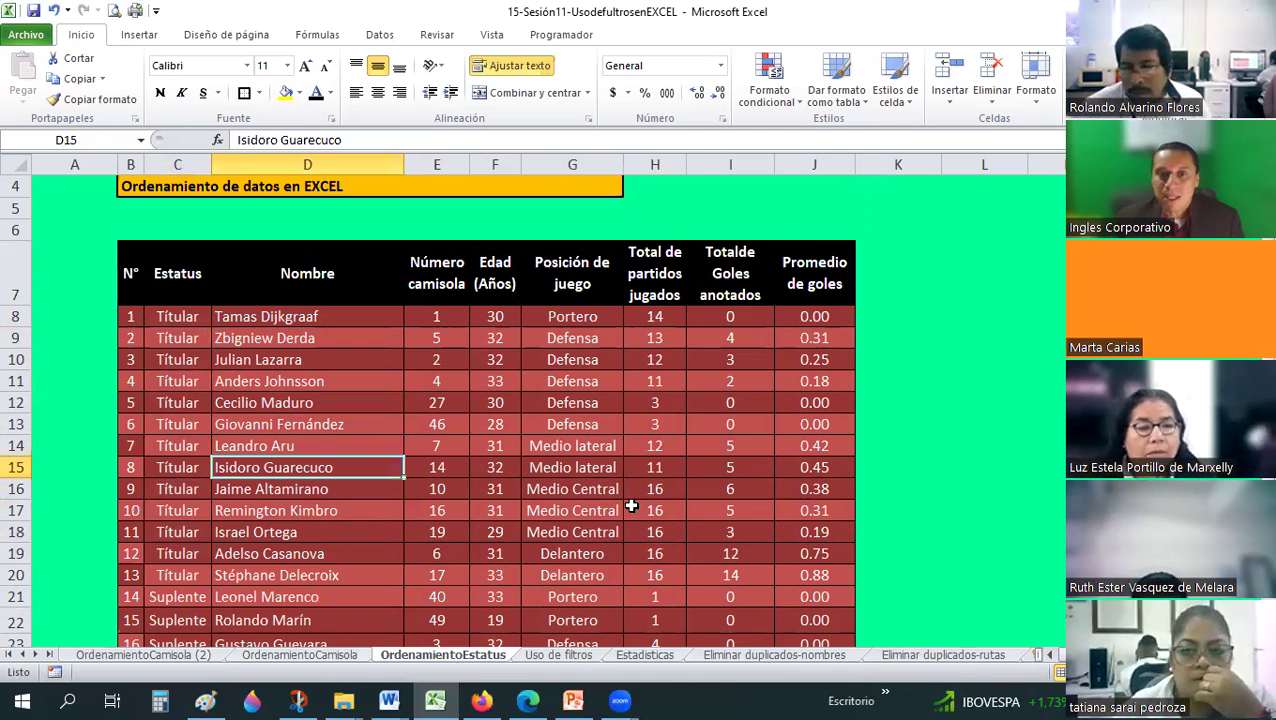
{"action": "left_click_drag", "start_coordinate": [128, 273], "coordinate": [655, 489]}
{"action": "left_click_drag", "start_coordinate": [762, 633], "coordinate": [763, 632]}
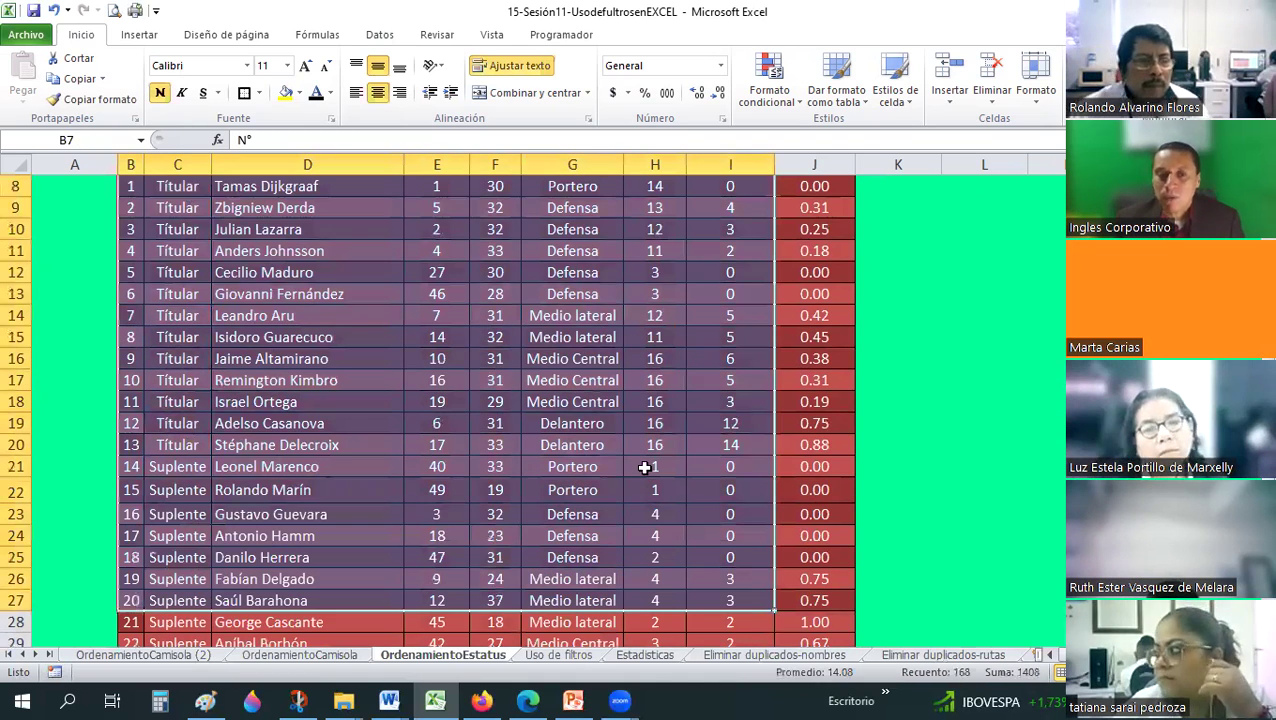
{"action": "left_click", "coordinate": [562, 600]}
{"action": "scroll", "coordinate": [560, 580], "scroll_direction": "up", "scroll_amount": 3}
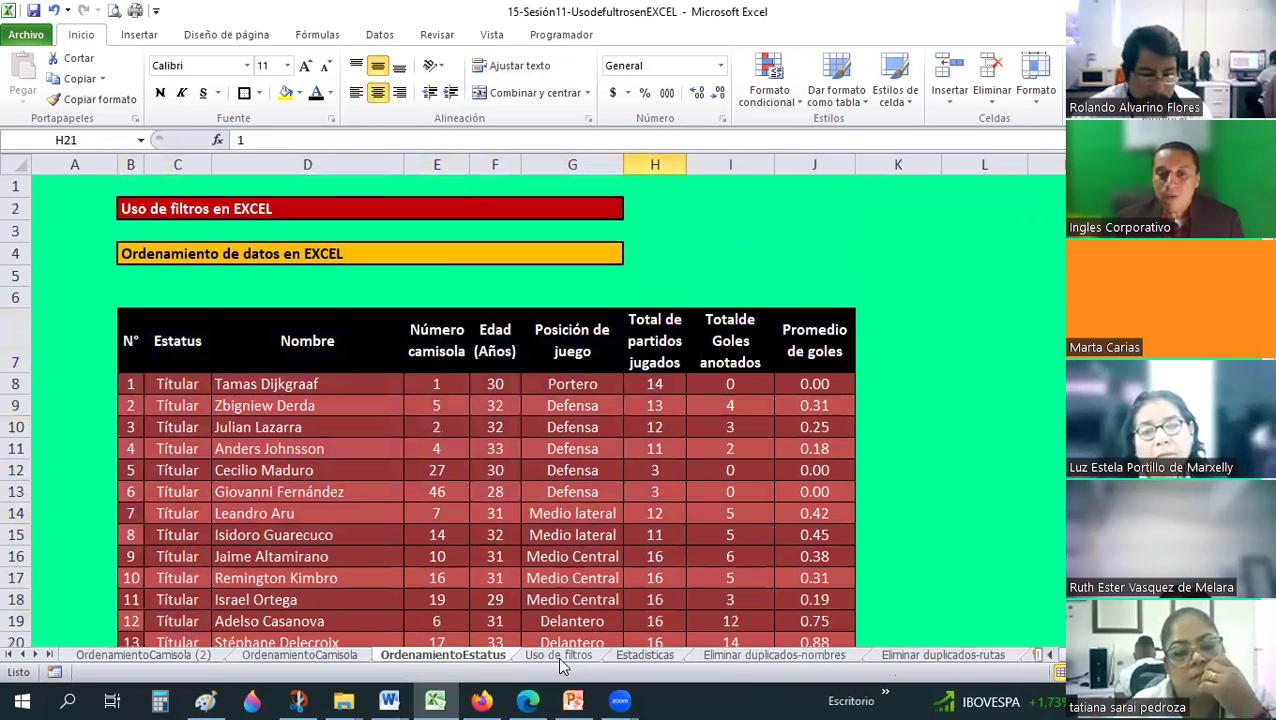
Review the Uso de filtros, Eliminar duplicados-nombres and Eliminar duplicados-rutas tables, ending on Estadisticas.
{"action": "key", "text": "ctrl+Page_Down"}
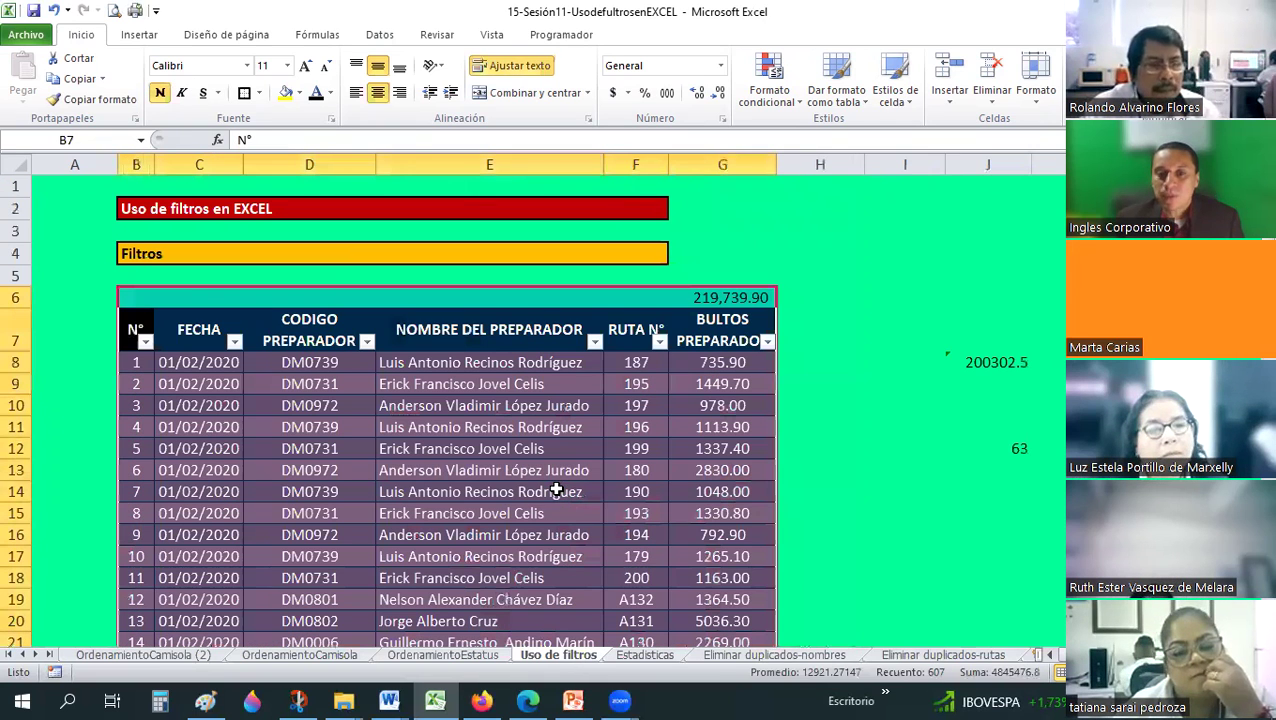
{"action": "left_click", "coordinate": [556, 490]}
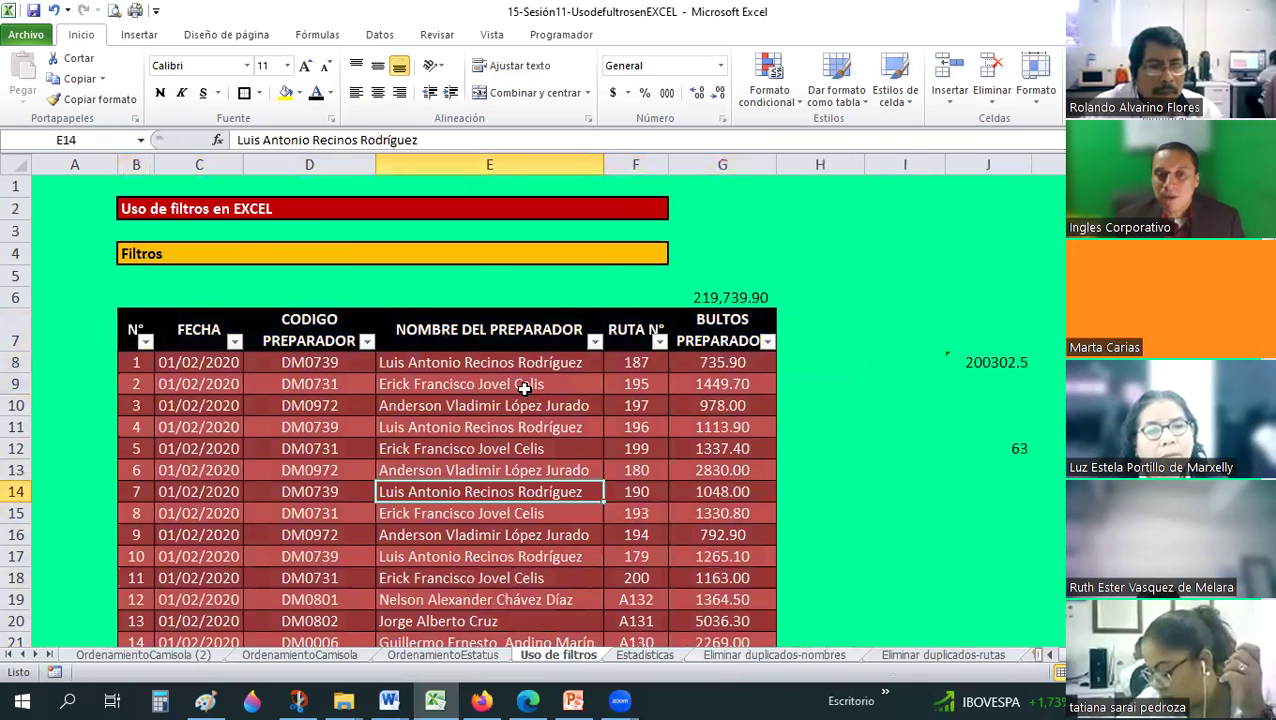
{"action": "key", "text": "ctrl+Page_Down"}
{"action": "key", "text": "ctrl+Page_Down"}
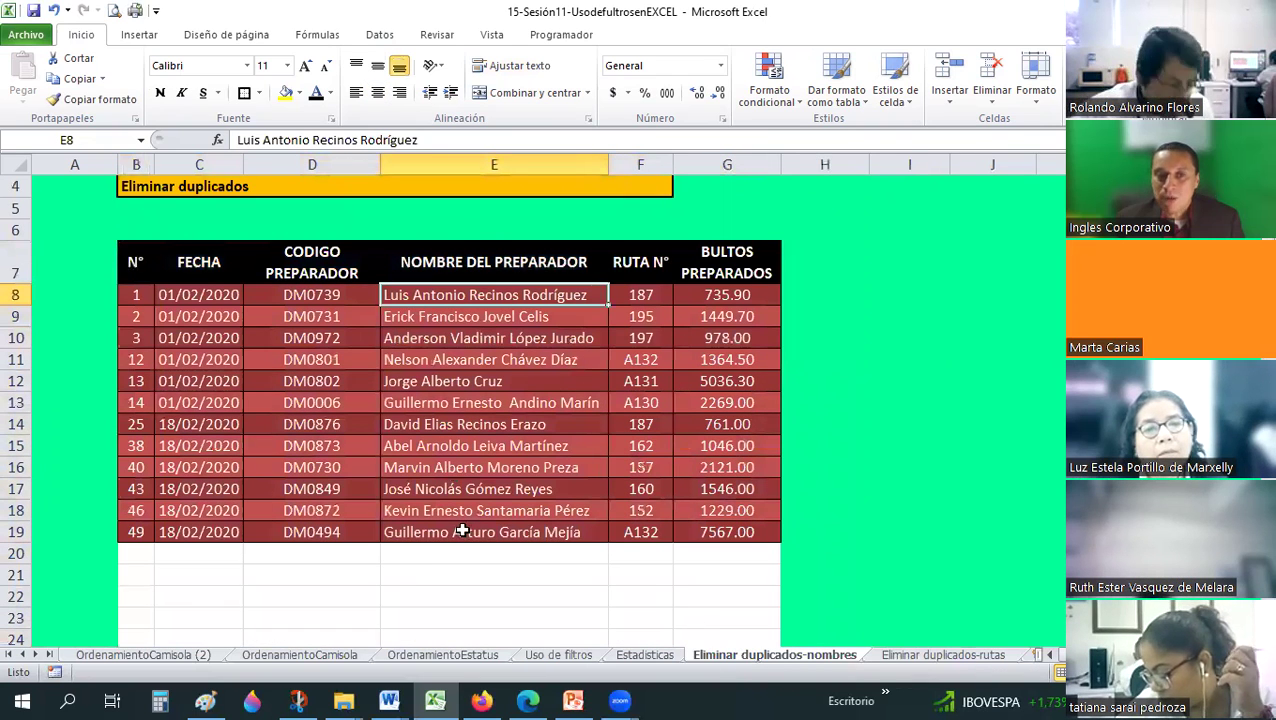
{"action": "left_click_drag", "start_coordinate": [438, 262], "coordinate": [440, 532]}
{"action": "left_click_drag", "start_coordinate": [135, 262], "coordinate": [745, 446]}
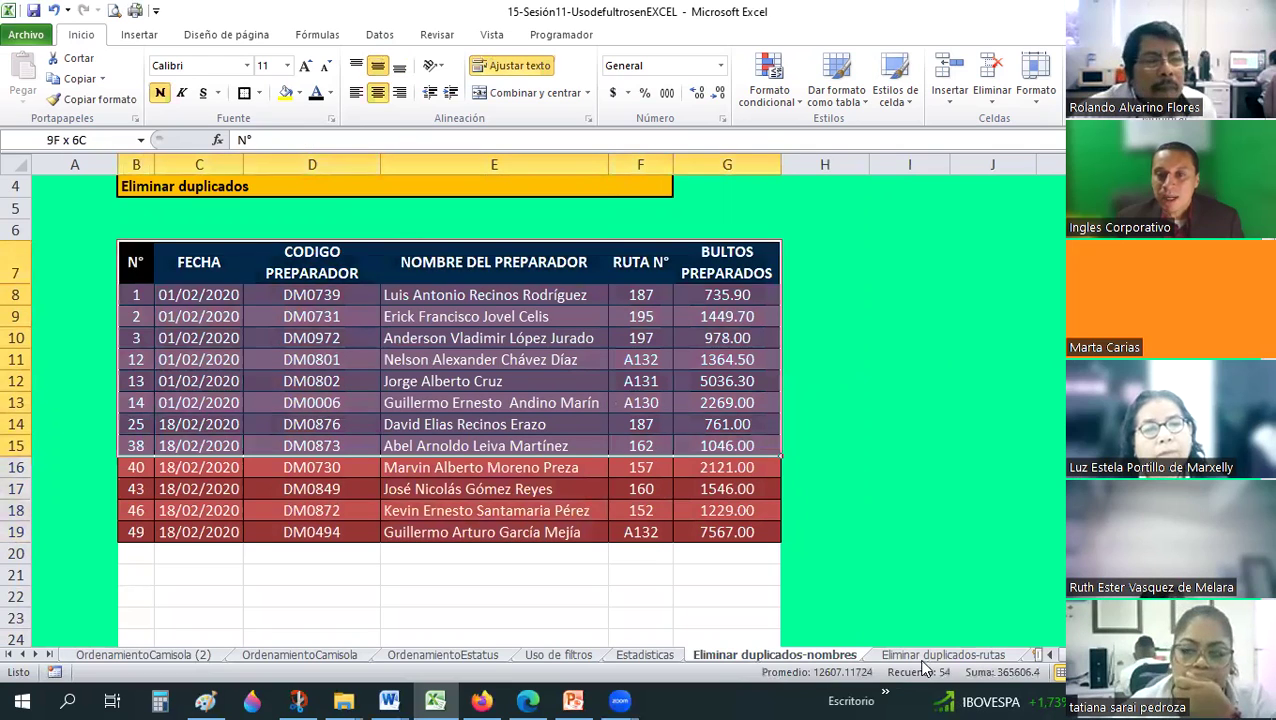
{"action": "key", "text": "ctrl+Page_Down"}
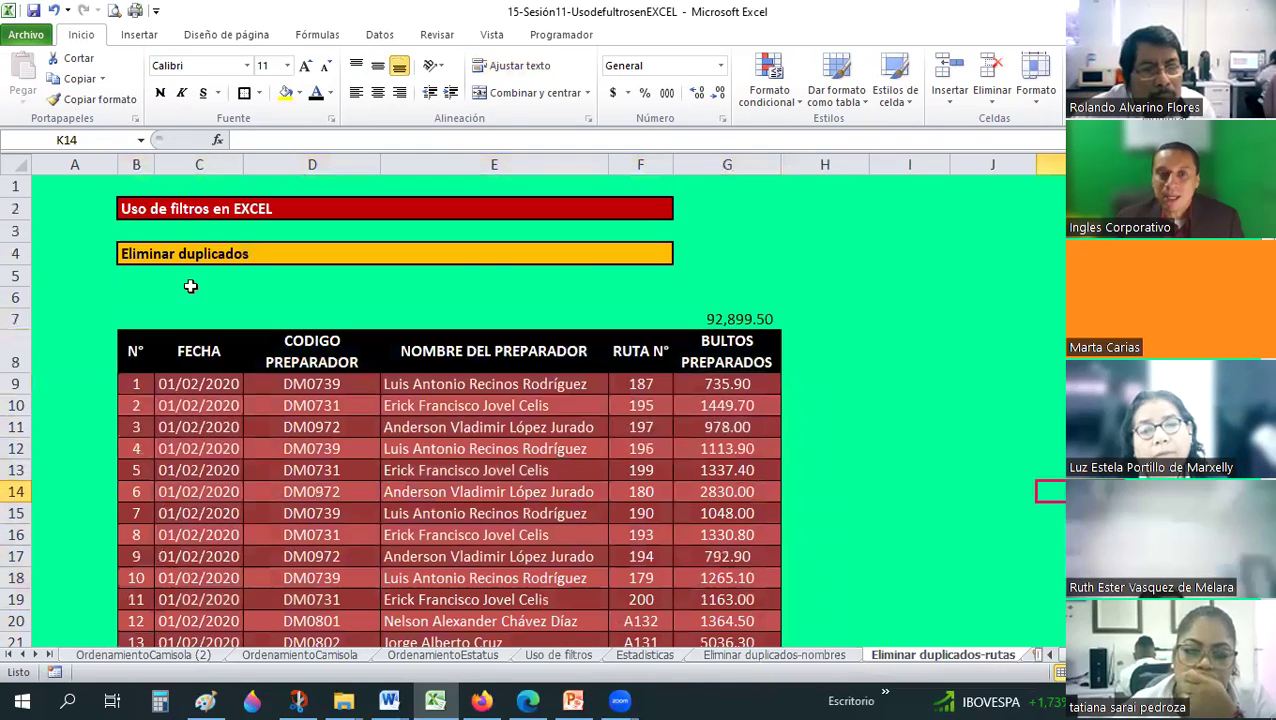
{"action": "left_click_drag", "start_coordinate": [135, 351], "coordinate": [727, 556]}
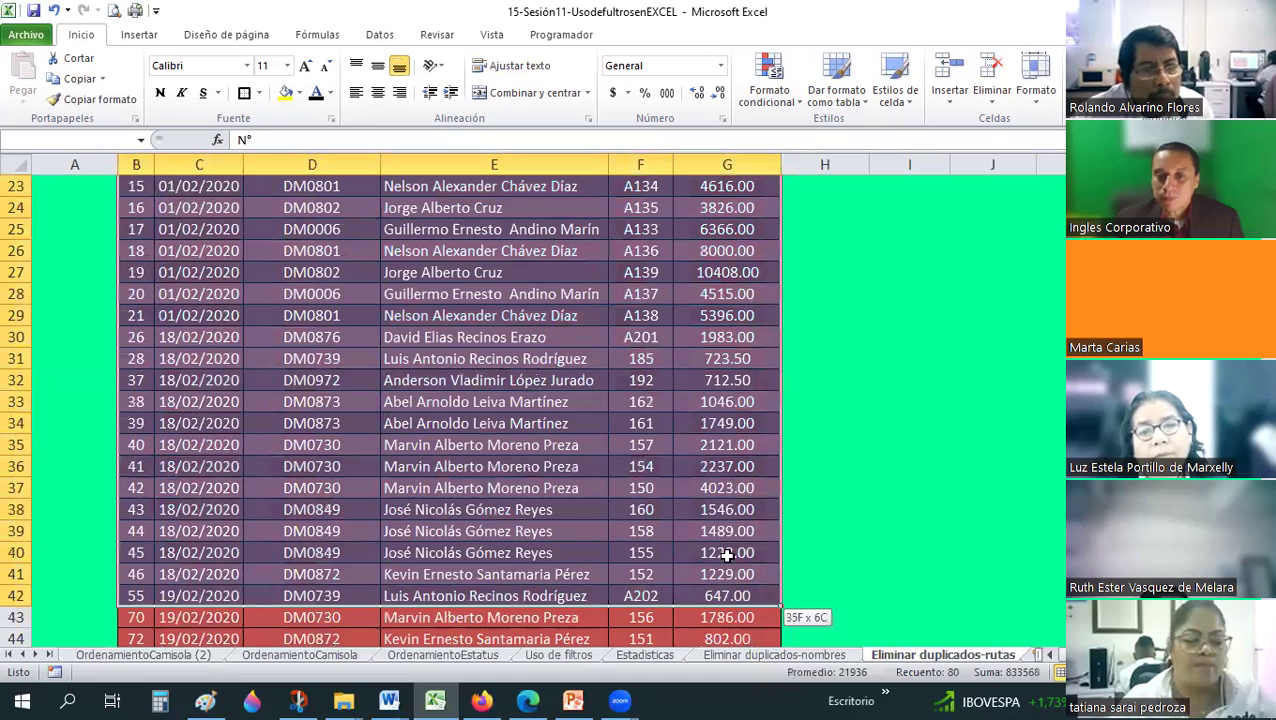
{"action": "scroll", "coordinate": [727, 556], "scroll_direction": "down", "scroll_amount": 1}
{"action": "left_click", "coordinate": [727, 556]}
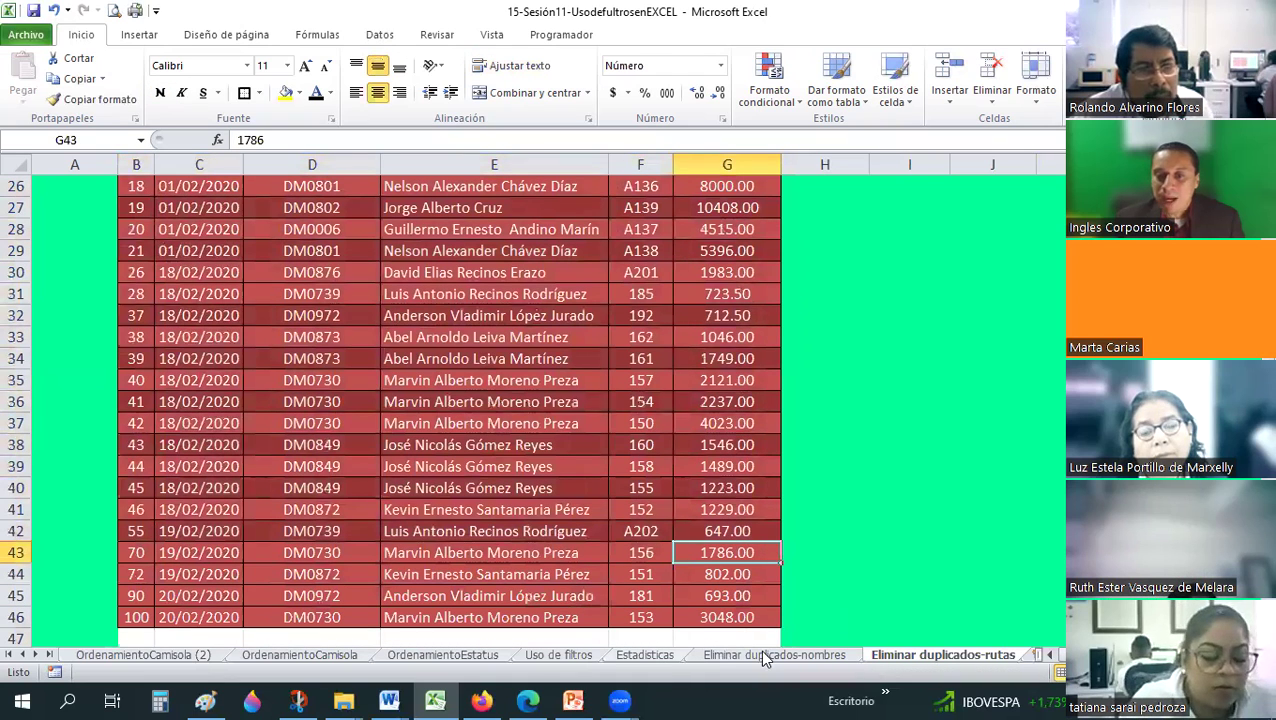
{"action": "left_click", "coordinate": [660, 660]}
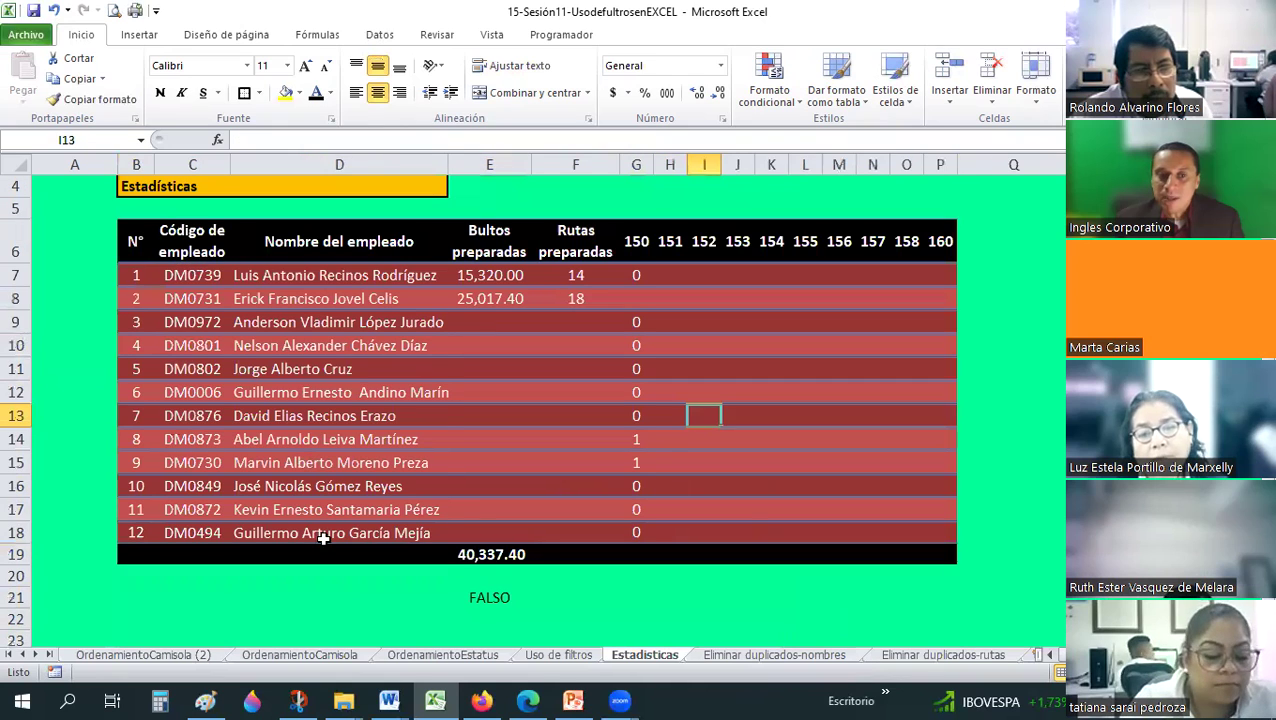
Highlight the employee codes, names and statistics grid, then return to Eliminar duplicados-rutas.
{"action": "left_click_drag", "start_coordinate": [192, 275], "coordinate": [342, 527]}
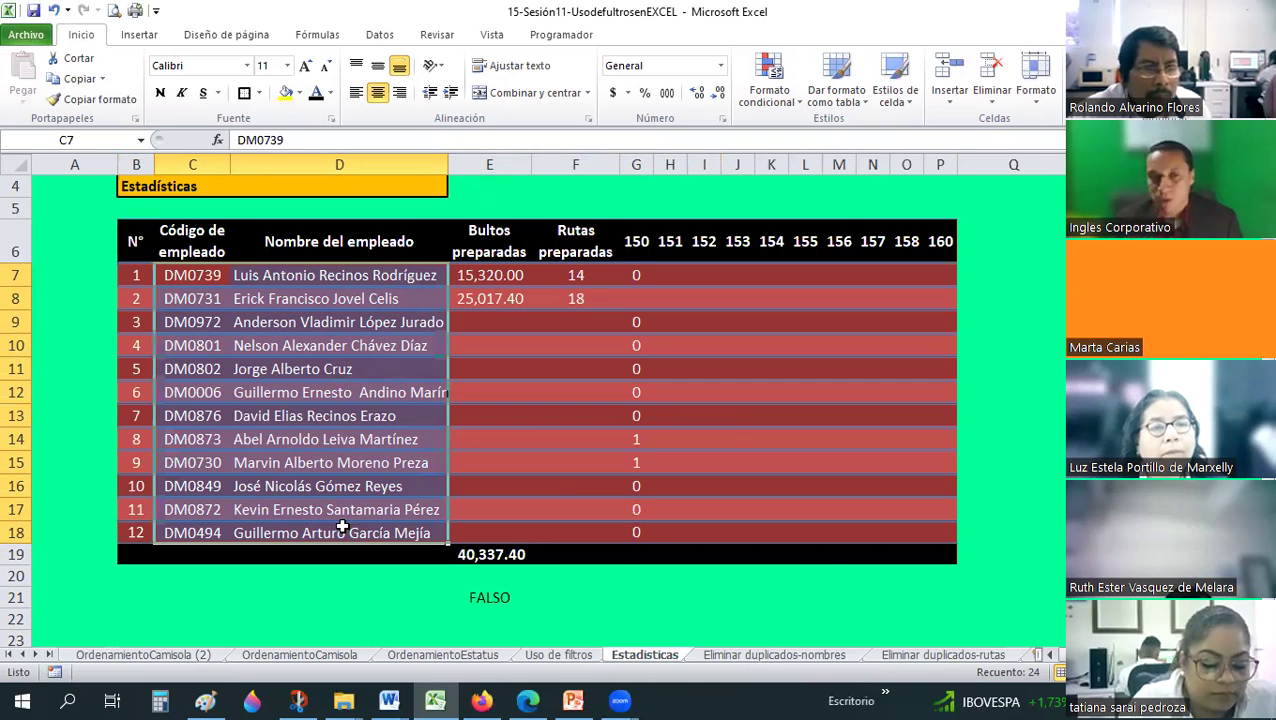
{"action": "left_click", "coordinate": [575, 345]}
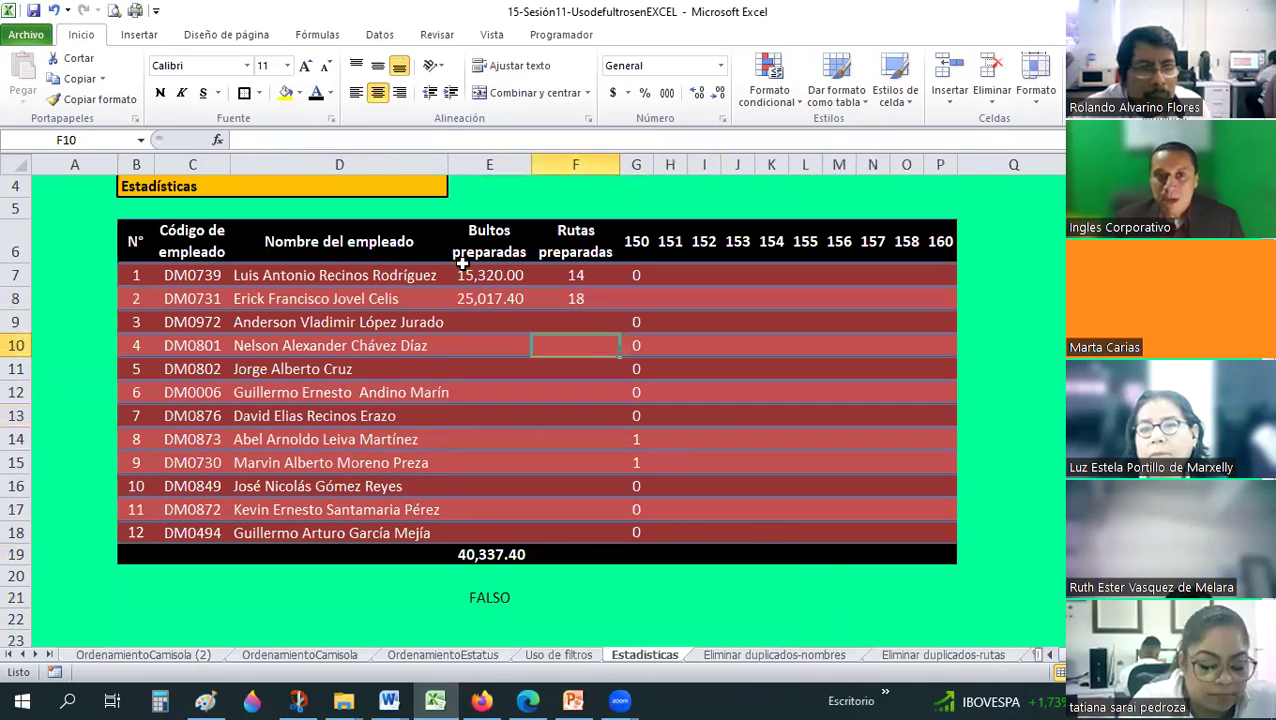
{"action": "left_click_drag", "start_coordinate": [490, 275], "coordinate": [890, 497]}
{"action": "left_click_drag", "start_coordinate": [933, 542], "coordinate": [933, 540]}
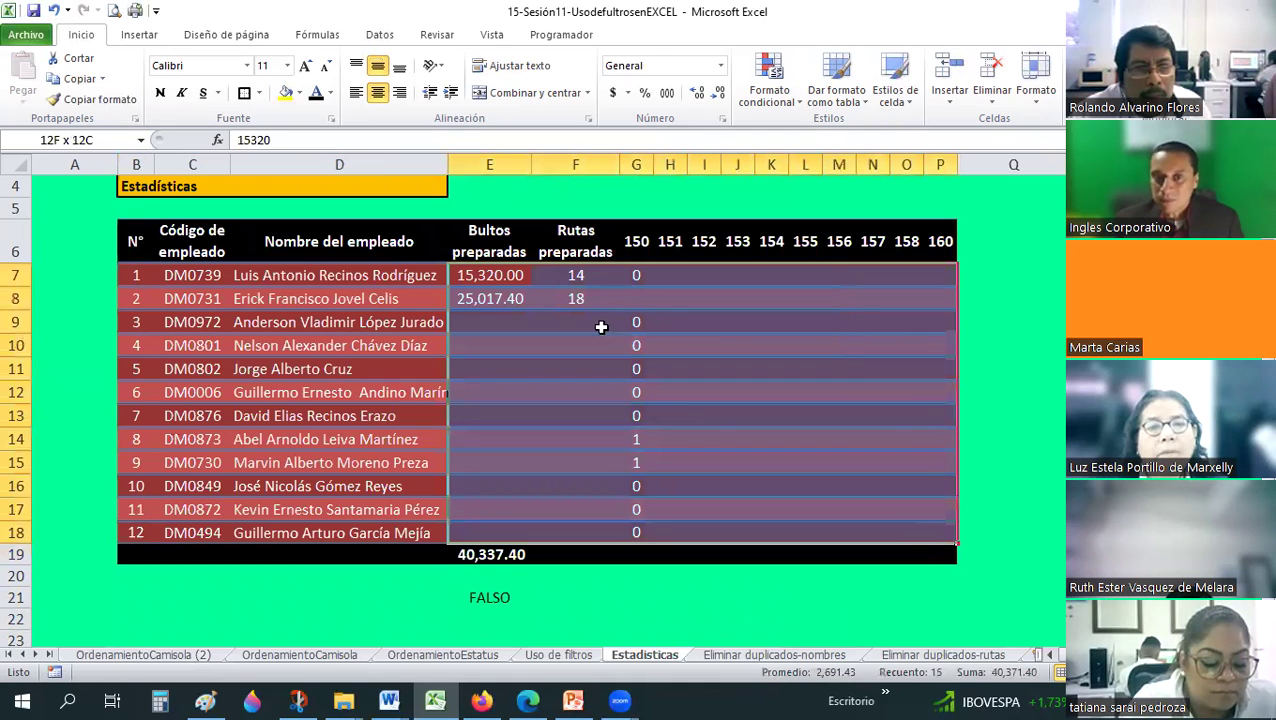
{"action": "left_click", "coordinate": [673, 297]}
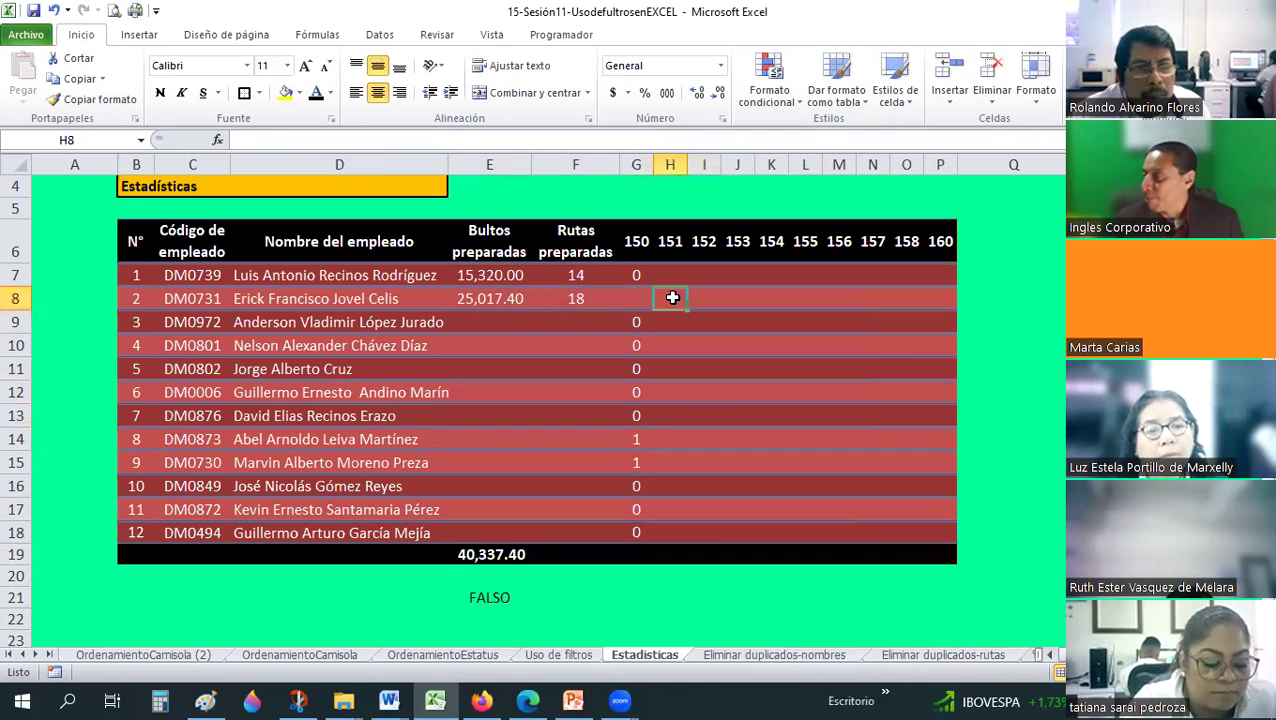
{"action": "left_click", "coordinate": [973, 656]}
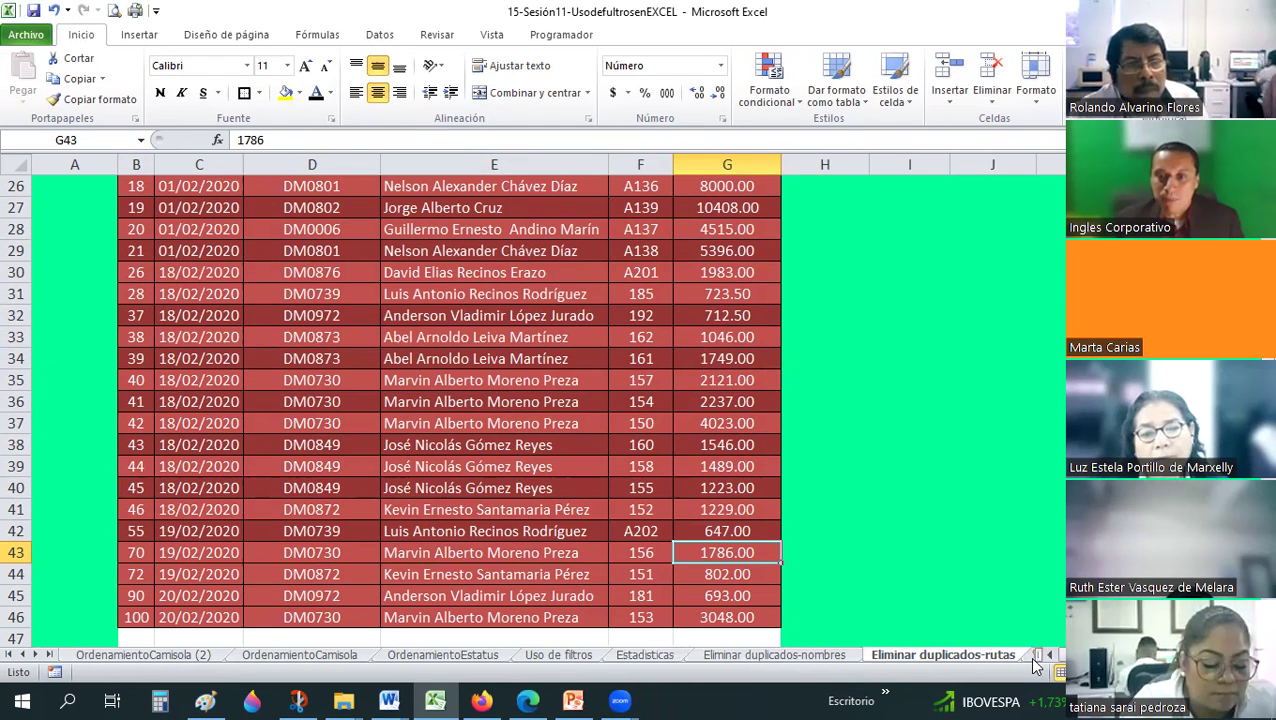
Add new sheet Hoja7 and copy the whole Uso de filtros table with its total.
{"action": "left_click", "coordinate": [1036, 656]}
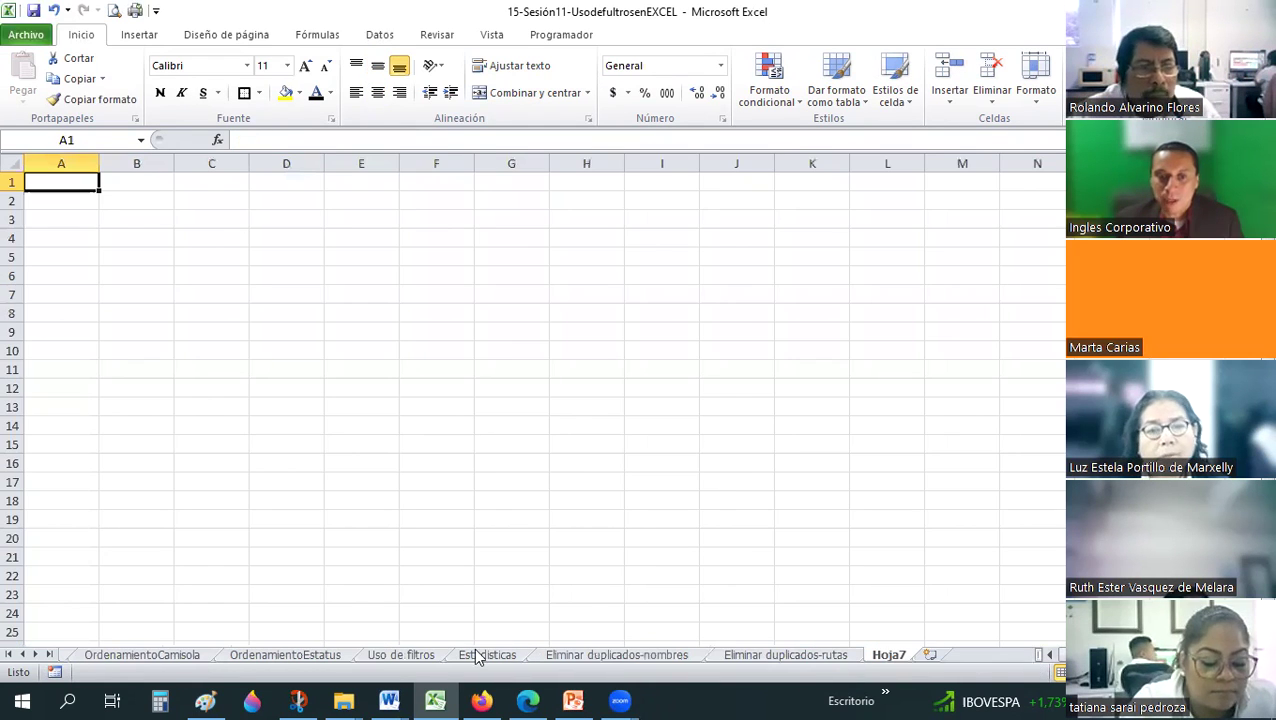
{"action": "left_click", "coordinate": [413, 656]}
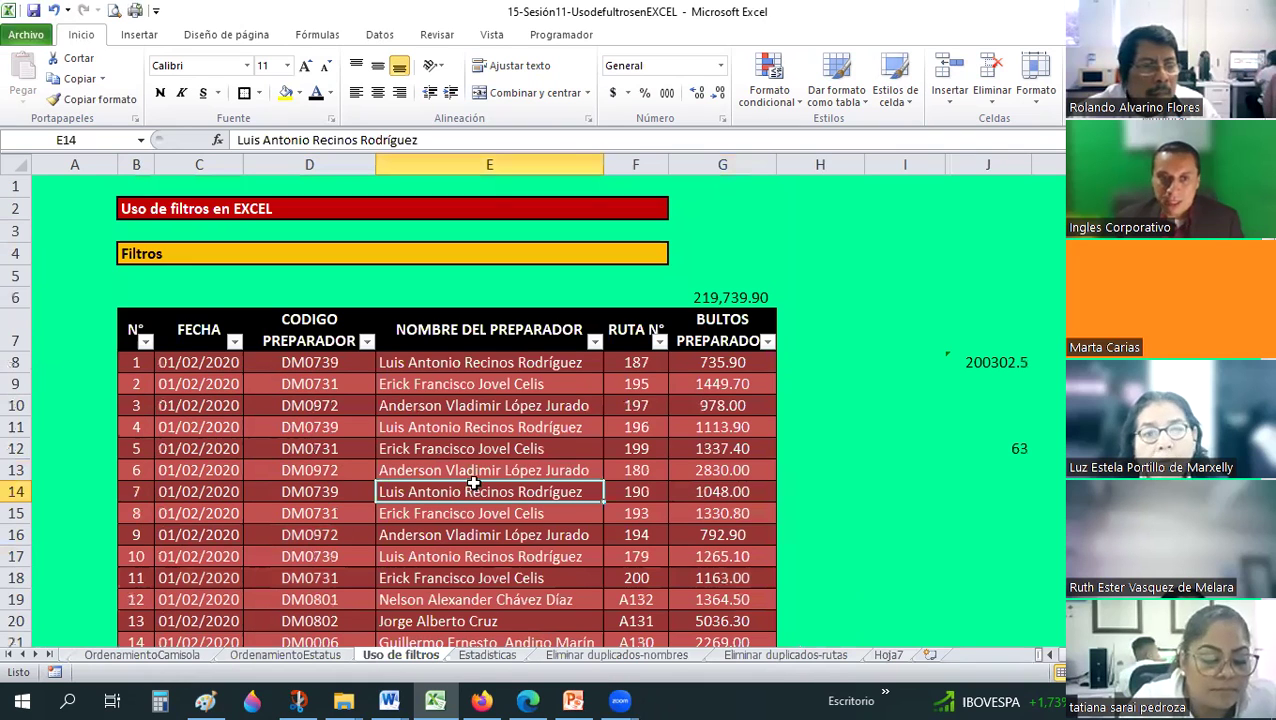
{"action": "scroll", "coordinate": [473, 484], "scroll_direction": "down", "scroll_amount": 6}
{"action": "scroll", "coordinate": [445, 470], "scroll_direction": "down", "scroll_amount": 3}
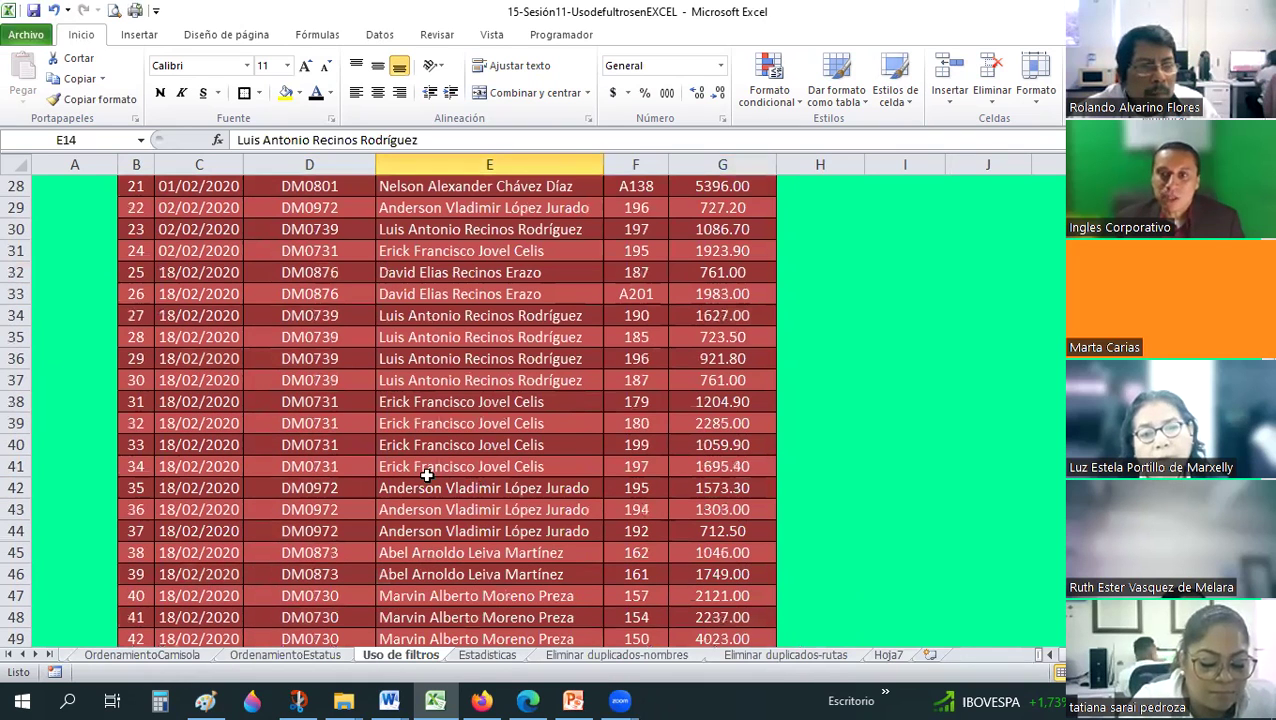
{"action": "scroll", "coordinate": [427, 475], "scroll_direction": "down", "scroll_amount": 6}
{"action": "scroll", "coordinate": [428, 476], "scroll_direction": "down", "scroll_amount": 14}
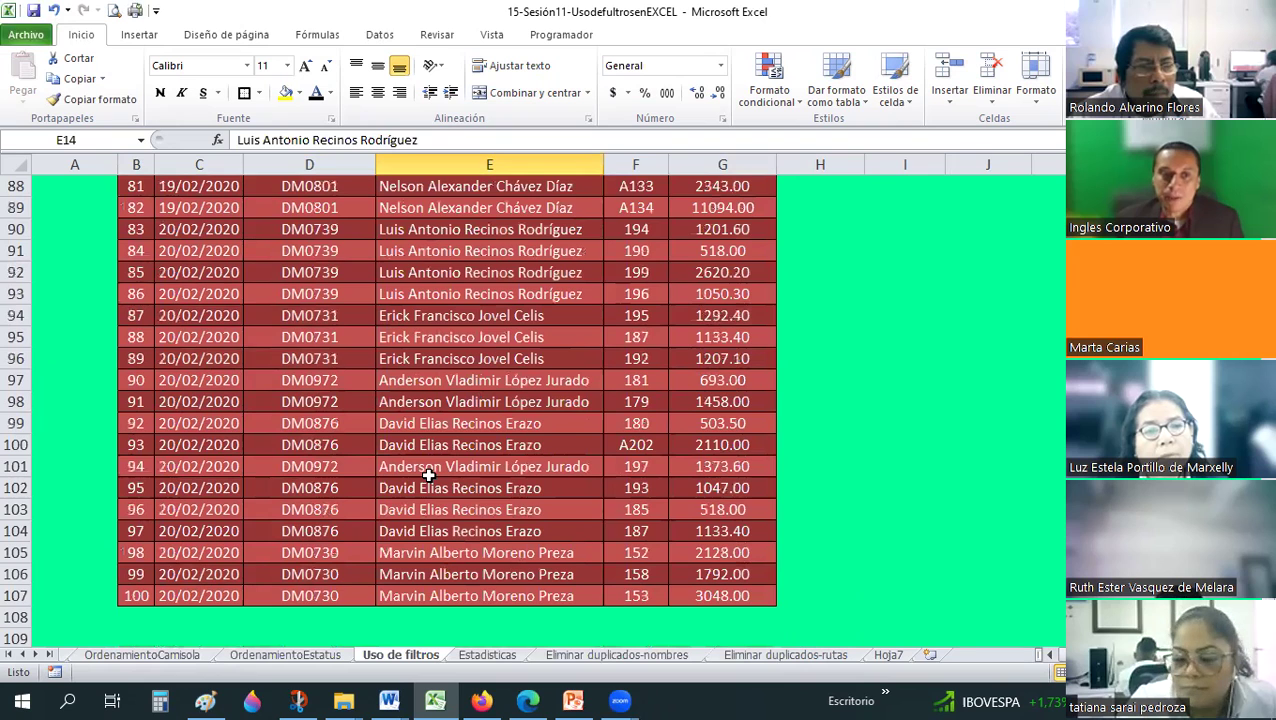
{"action": "scroll", "coordinate": [116, 320], "scroll_direction": "up", "scroll_amount": 20}
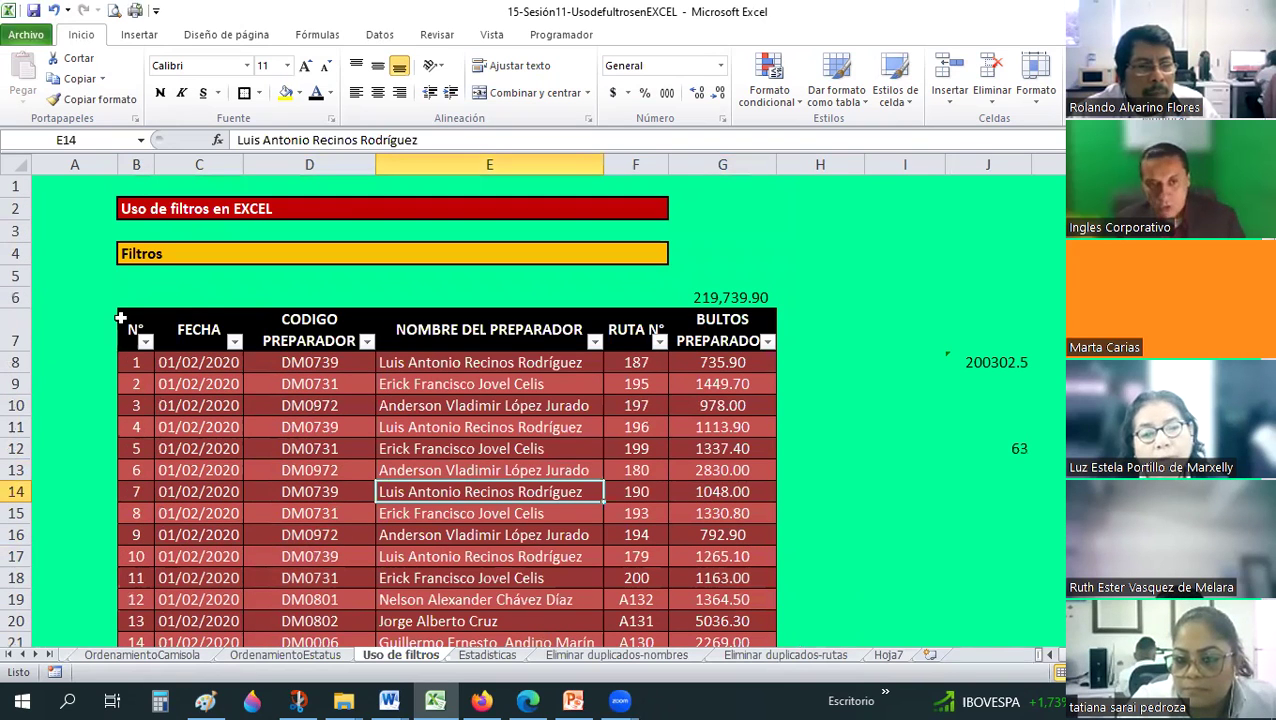
{"action": "left_click", "coordinate": [120, 318]}
{"action": "key", "text": "ctrl+a"}
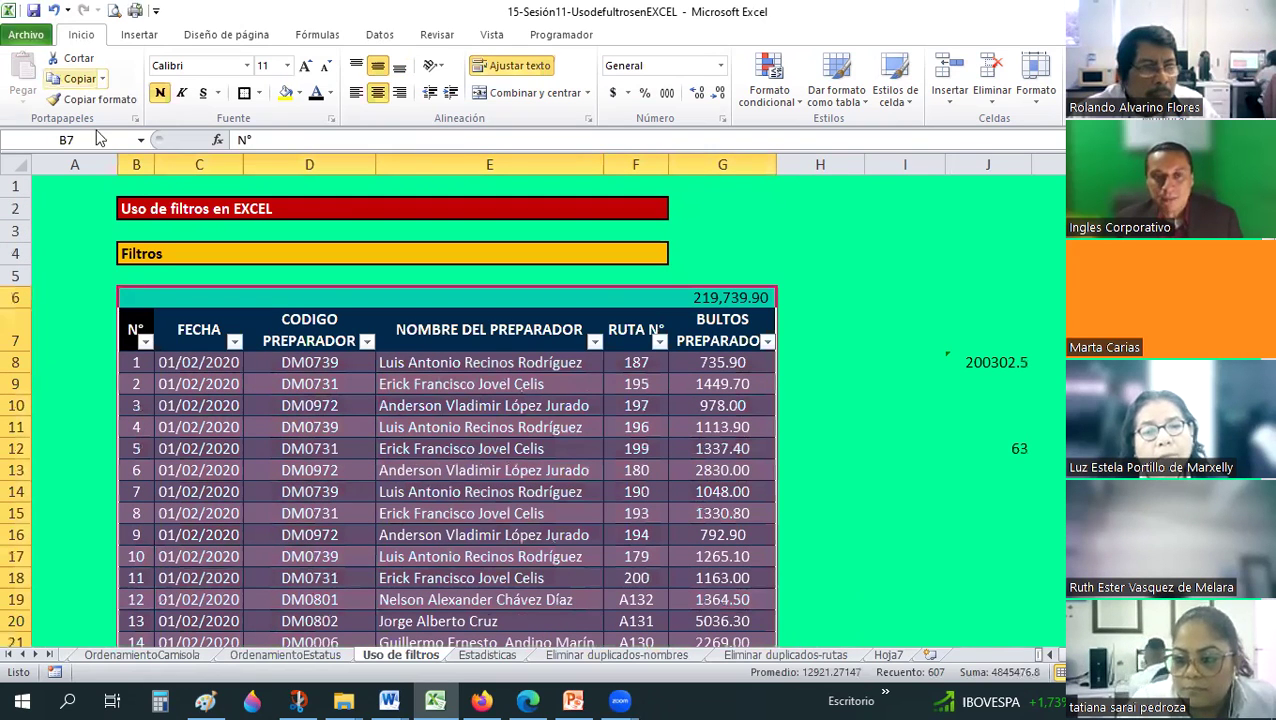
{"action": "key", "text": "ctrl+c"}
Paste the table at B4 on Hoja7 and autofit columns B and E.
{"action": "left_click", "coordinate": [888, 654]}
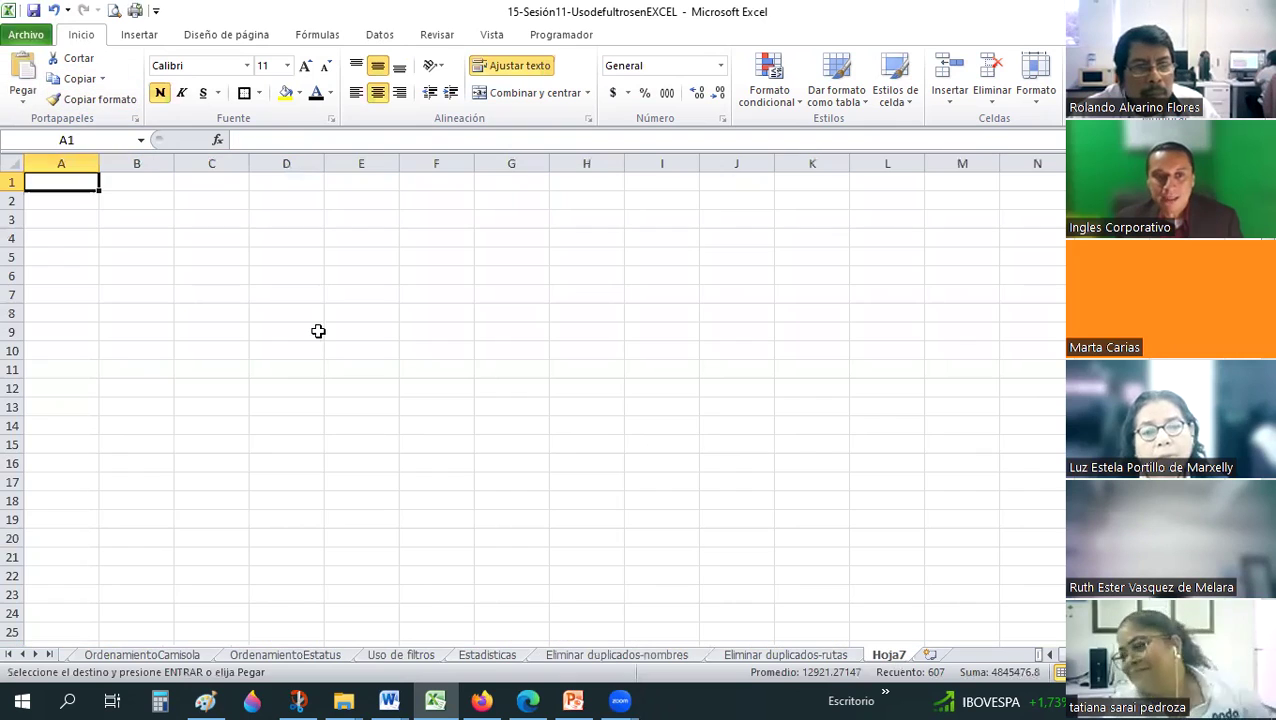
{"action": "left_click", "coordinate": [132, 239]}
{"action": "left_click", "coordinate": [22, 72]}
{"action": "double_click", "coordinate": [173, 161]}
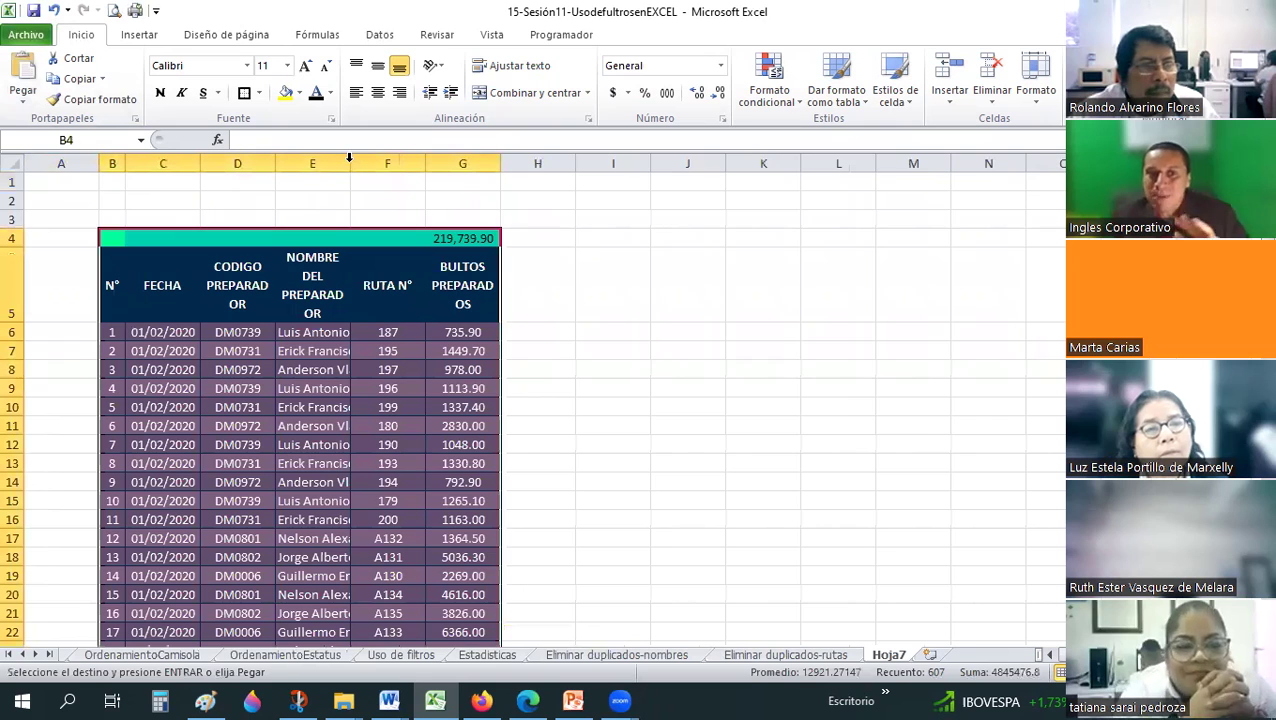
{"action": "double_click", "coordinate": [350, 162]}
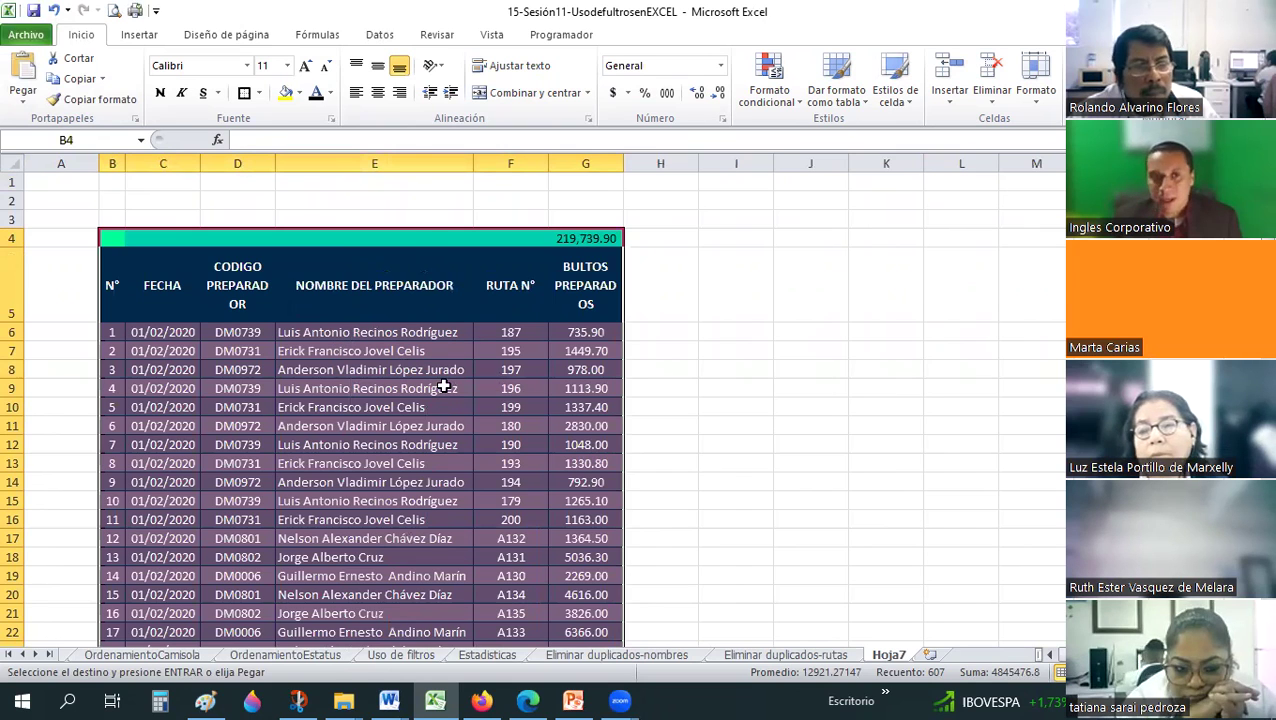
{"action": "scroll", "coordinate": [443, 387], "scroll_direction": "down", "scroll_amount": 2}
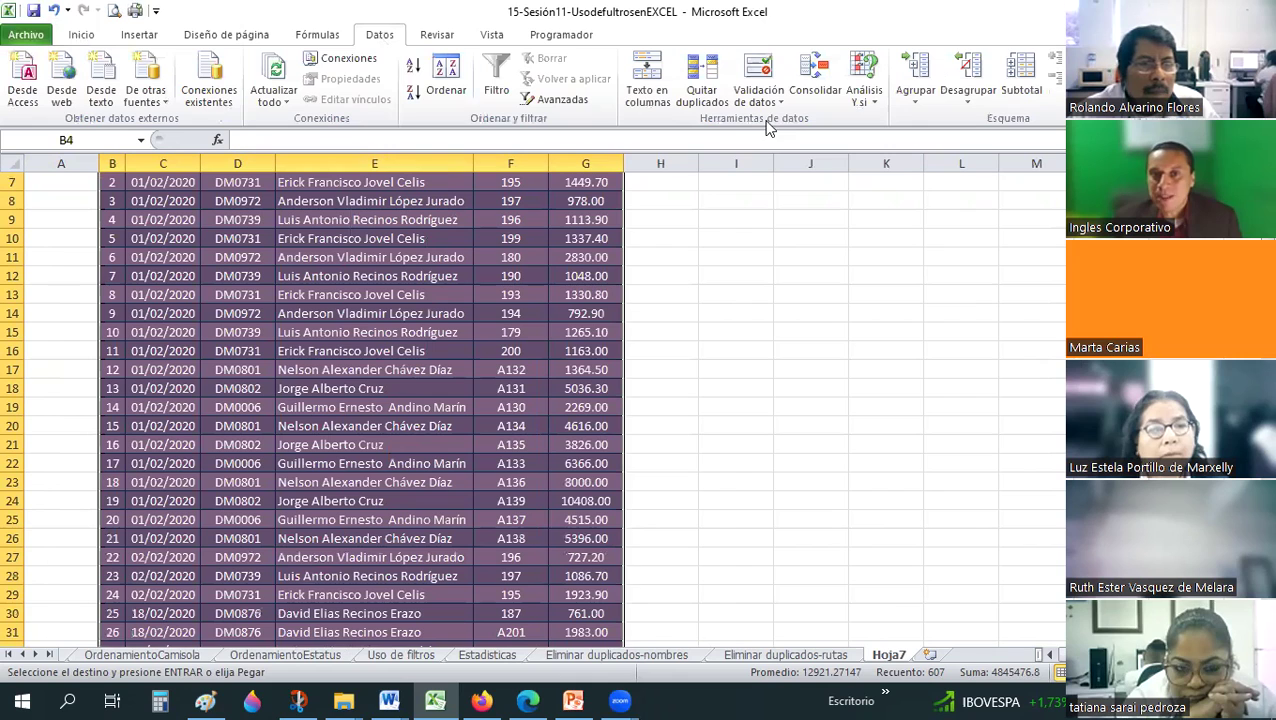
Remove duplicates on Hoja7 by column F only, leaving 40 rows and a 92,899.50 total.
{"action": "left_click", "coordinate": [708, 97]}
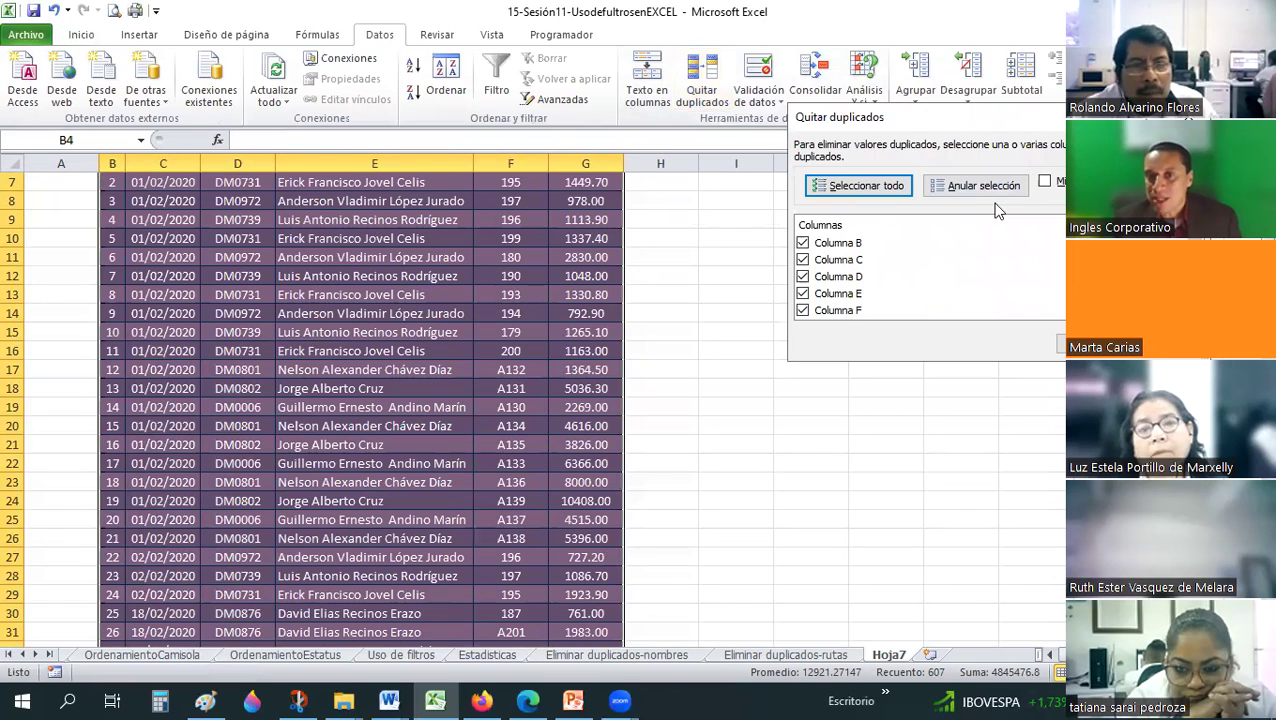
{"action": "left_click", "coordinate": [984, 186]}
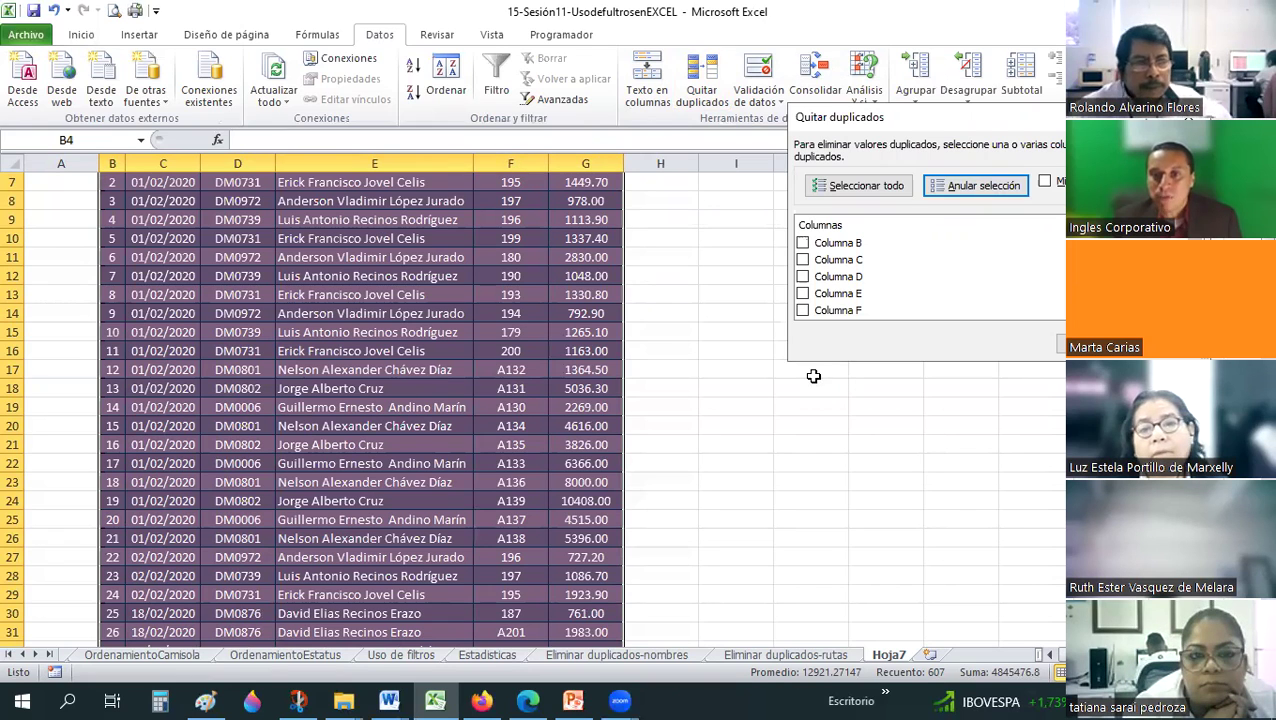
{"action": "key", "text": "Escape"}
{"action": "left_click", "coordinate": [729, 80]}
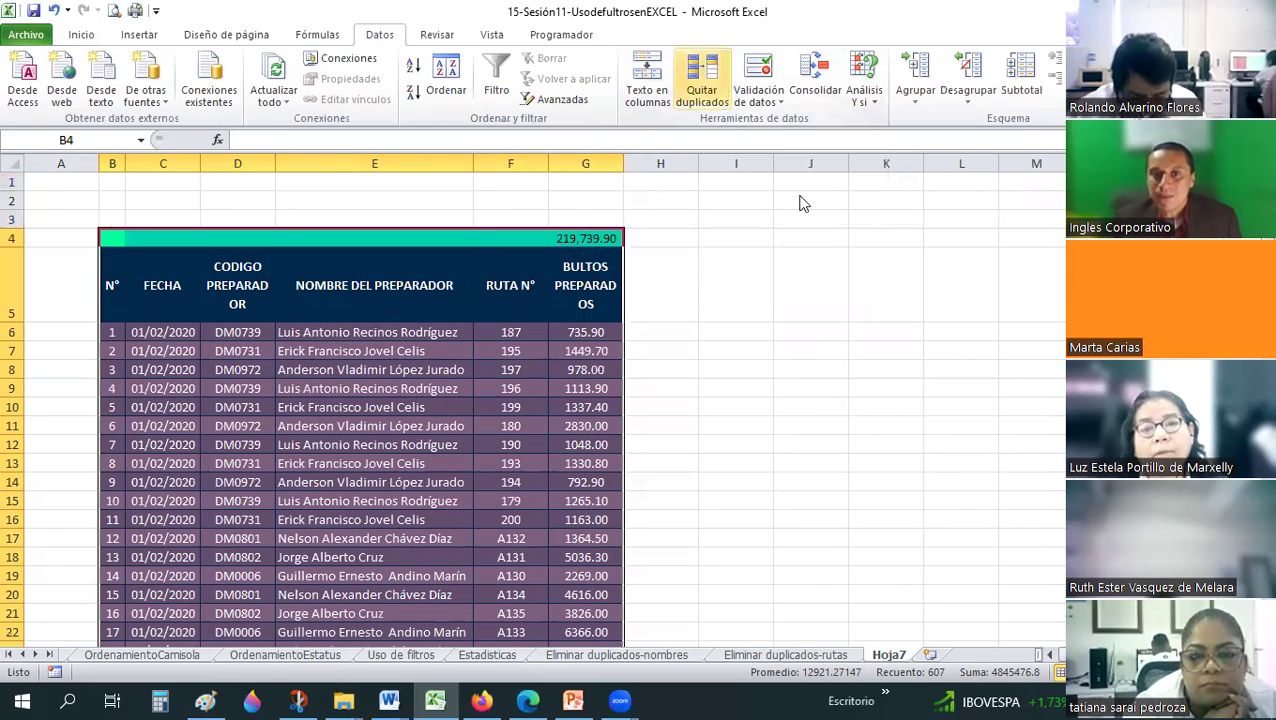
{"action": "left_click", "coordinate": [975, 185]}
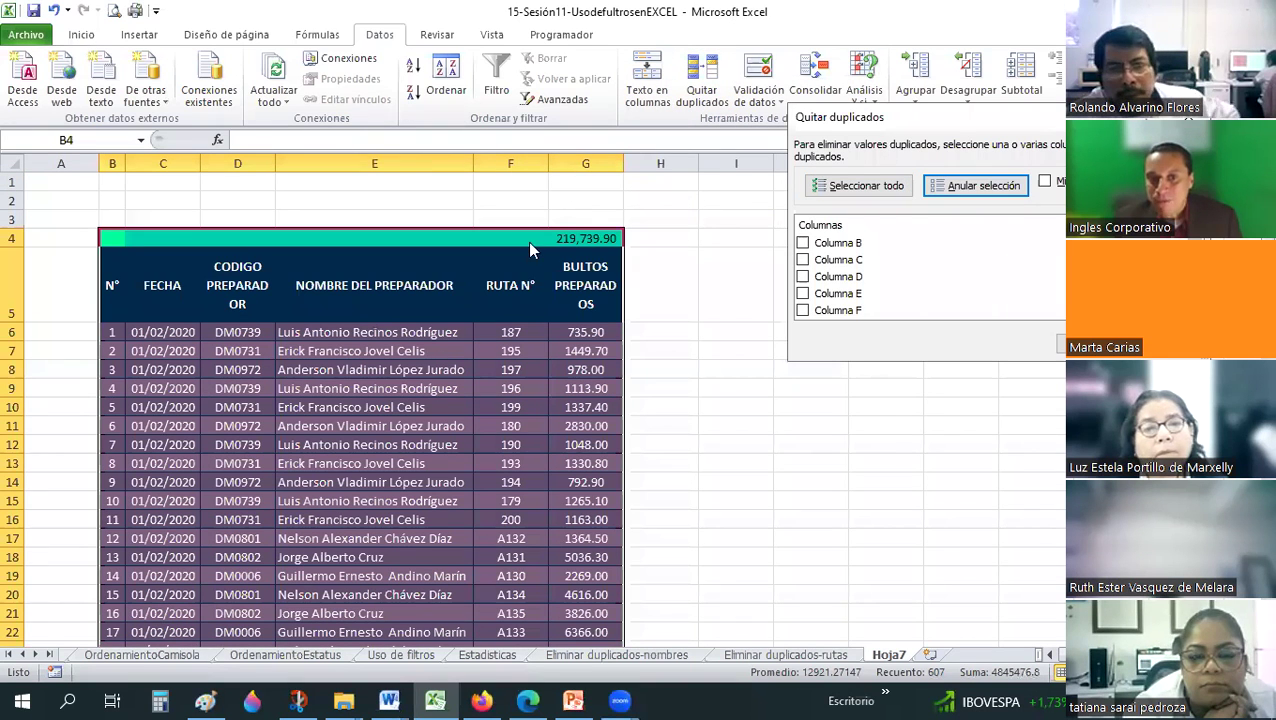
{"action": "left_click", "coordinate": [802, 310]}
{"action": "left_click", "coordinate": [1085, 343]}
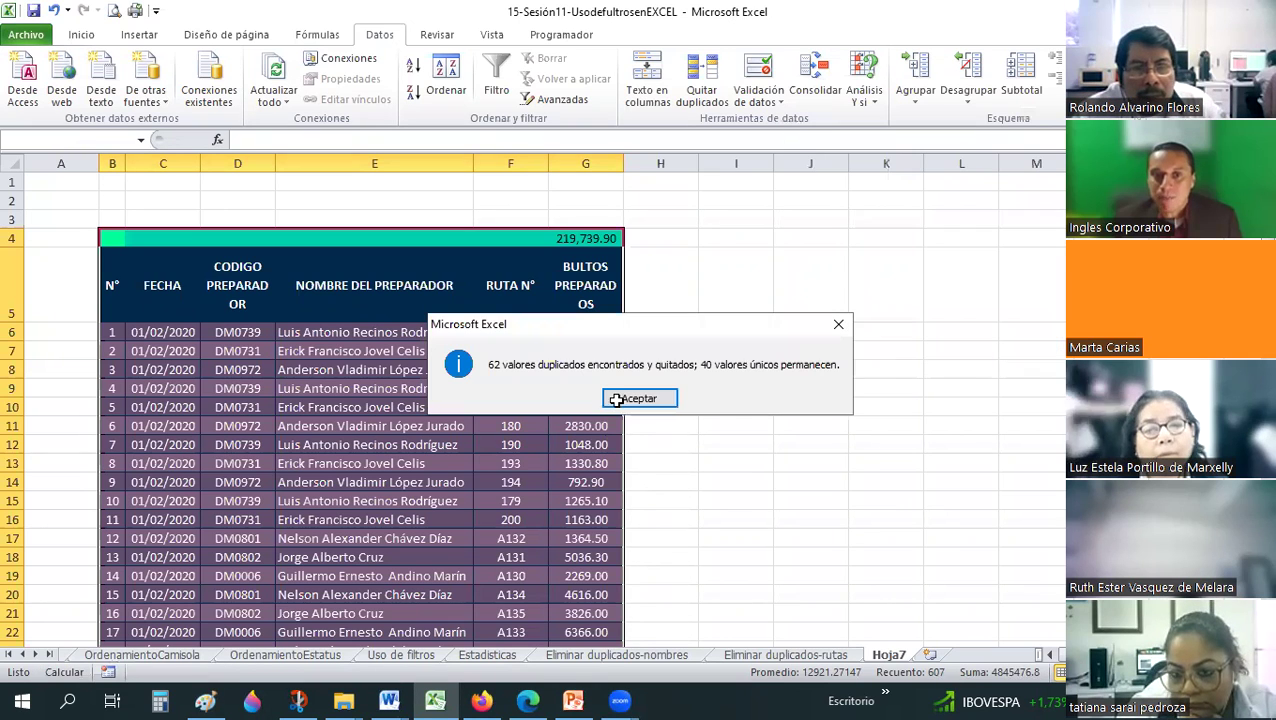
{"action": "left_click", "coordinate": [617, 399]}
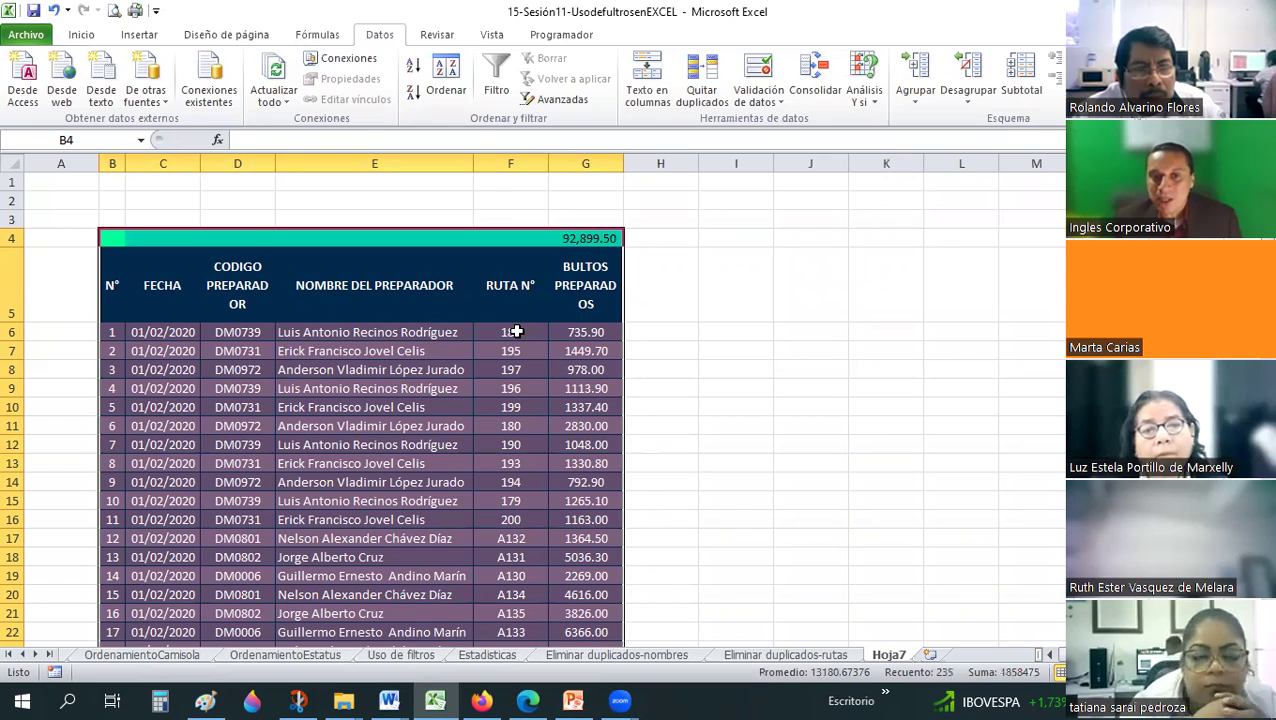
{"action": "scroll", "coordinate": [516, 332], "scroll_direction": "down", "scroll_amount": 8}
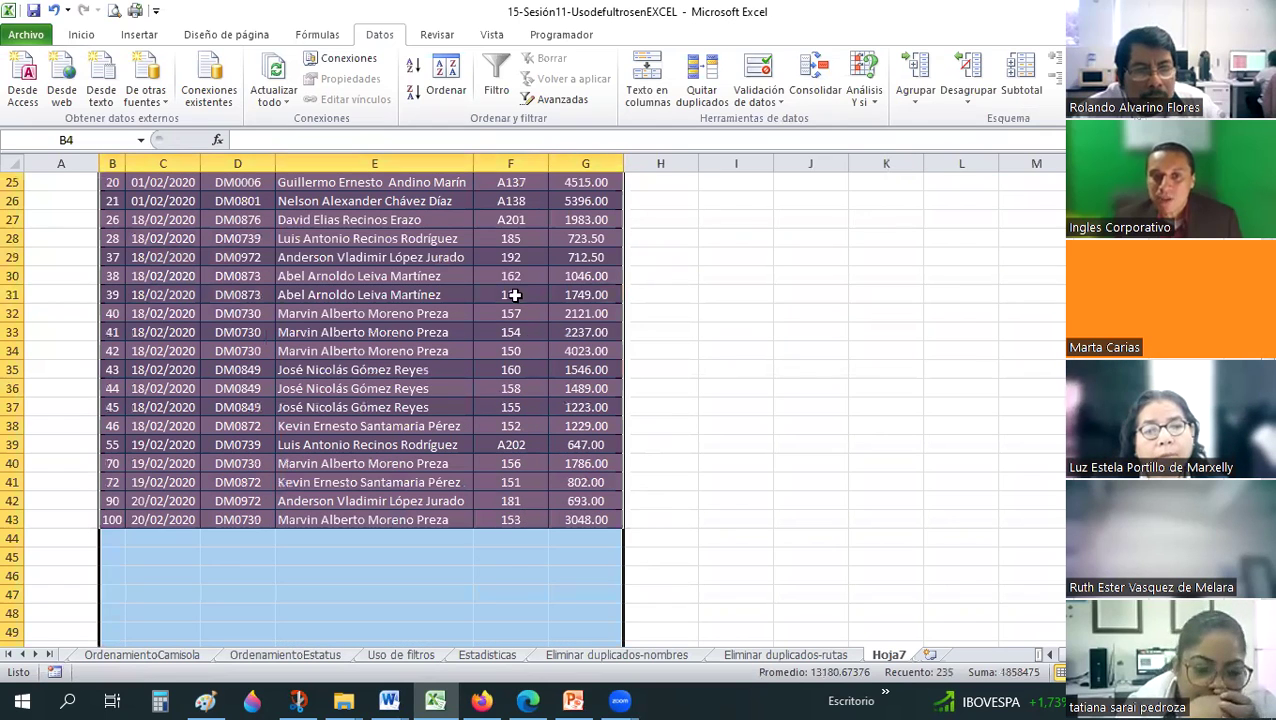
{"action": "scroll", "coordinate": [516, 340], "scroll_direction": "up", "scroll_amount": 8}
{"action": "scroll", "coordinate": [518, 350], "scroll_direction": "down", "scroll_amount": 1}
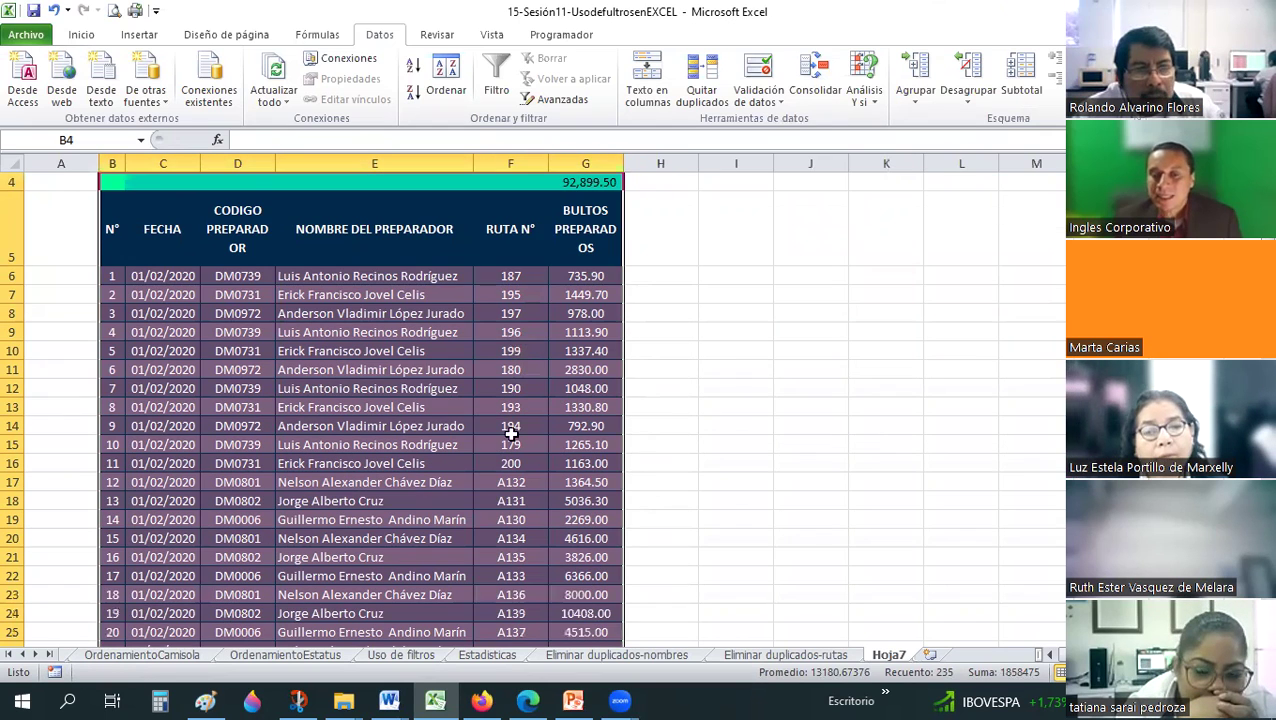
{"action": "scroll", "coordinate": [511, 433], "scroll_direction": "up", "scroll_amount": 1}
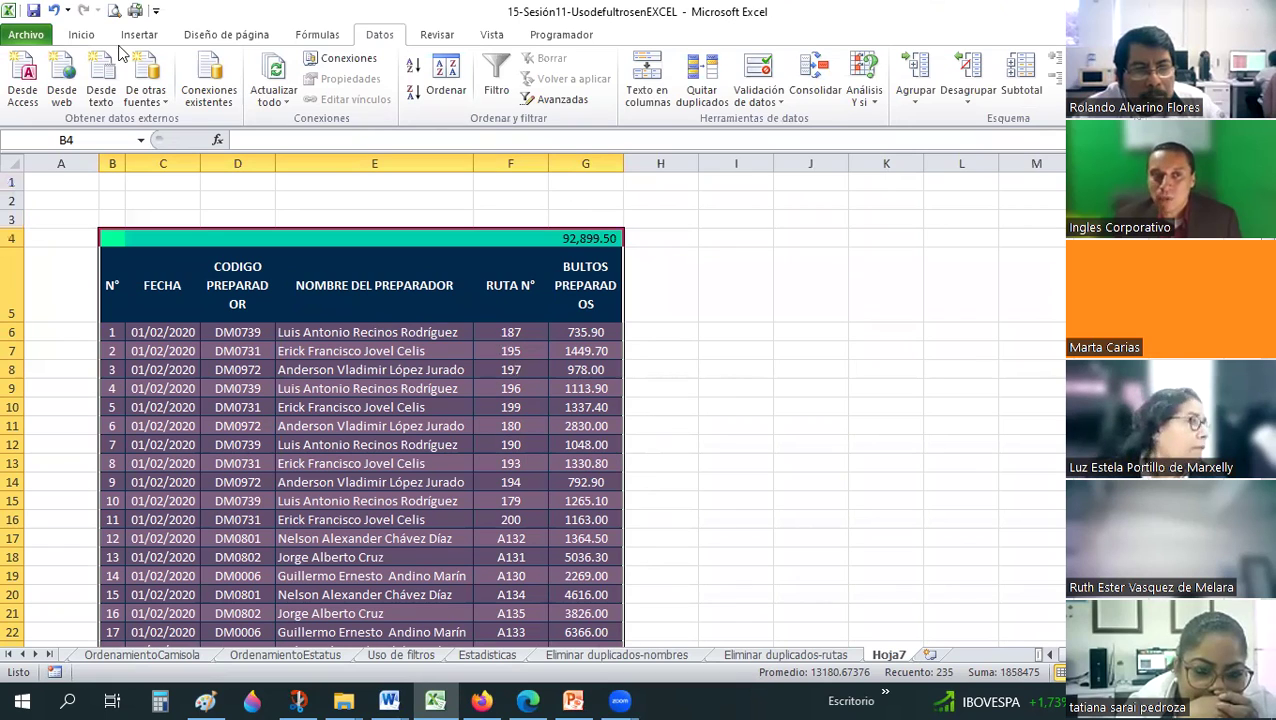
Custom-sort the Hoja7 table C6:G43 by column F, the route numbers.
{"action": "left_click", "coordinate": [81, 34]}
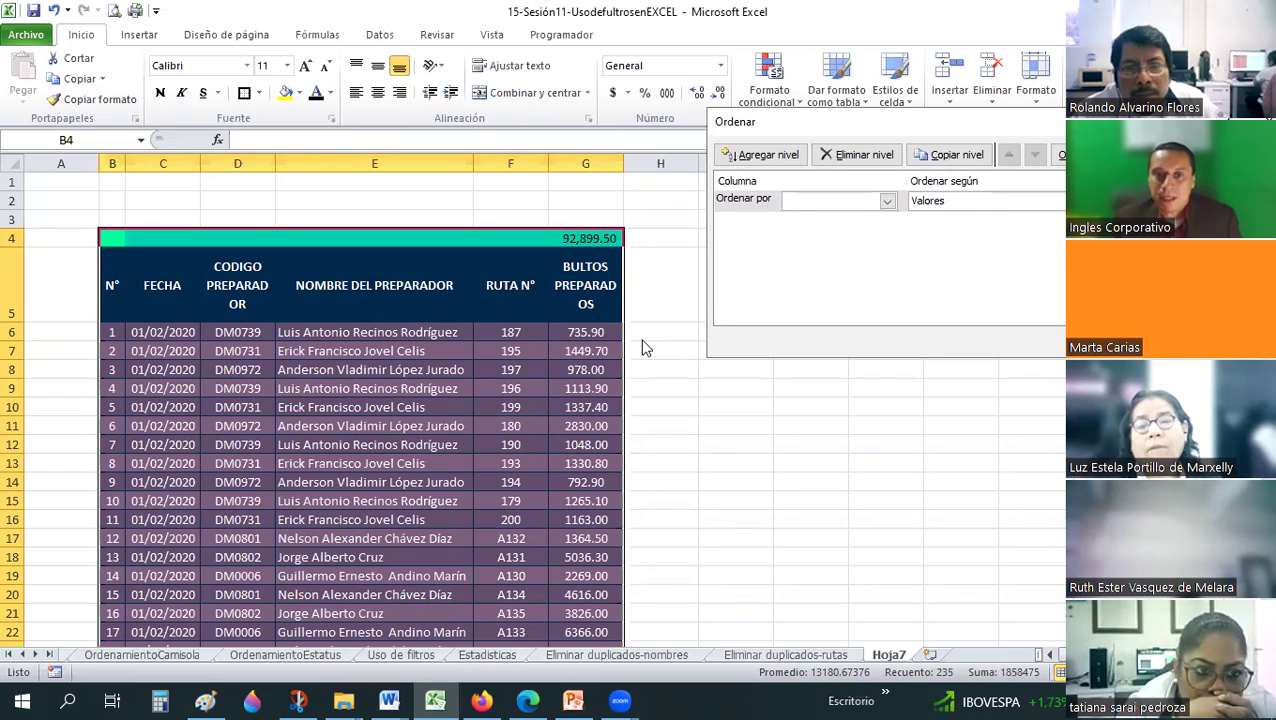
{"action": "left_click_drag", "start_coordinate": [162, 351], "coordinate": [622, 636]}
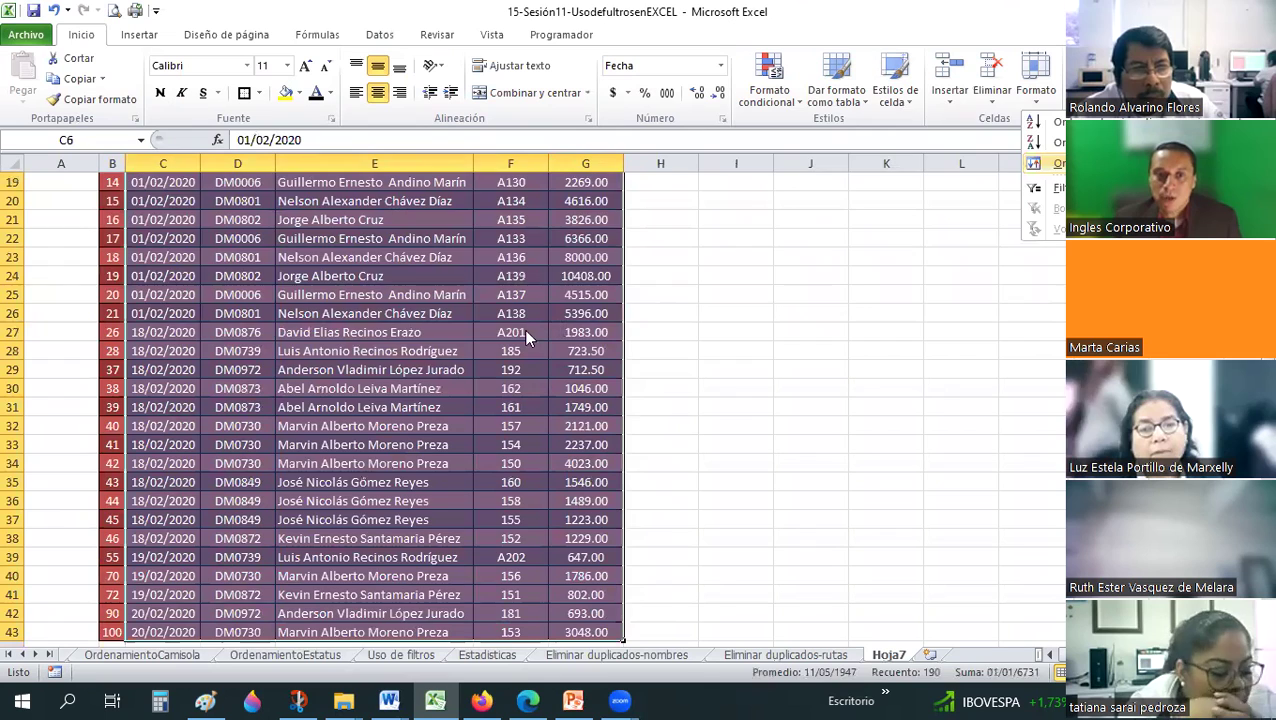
{"action": "key", "text": "Return"}
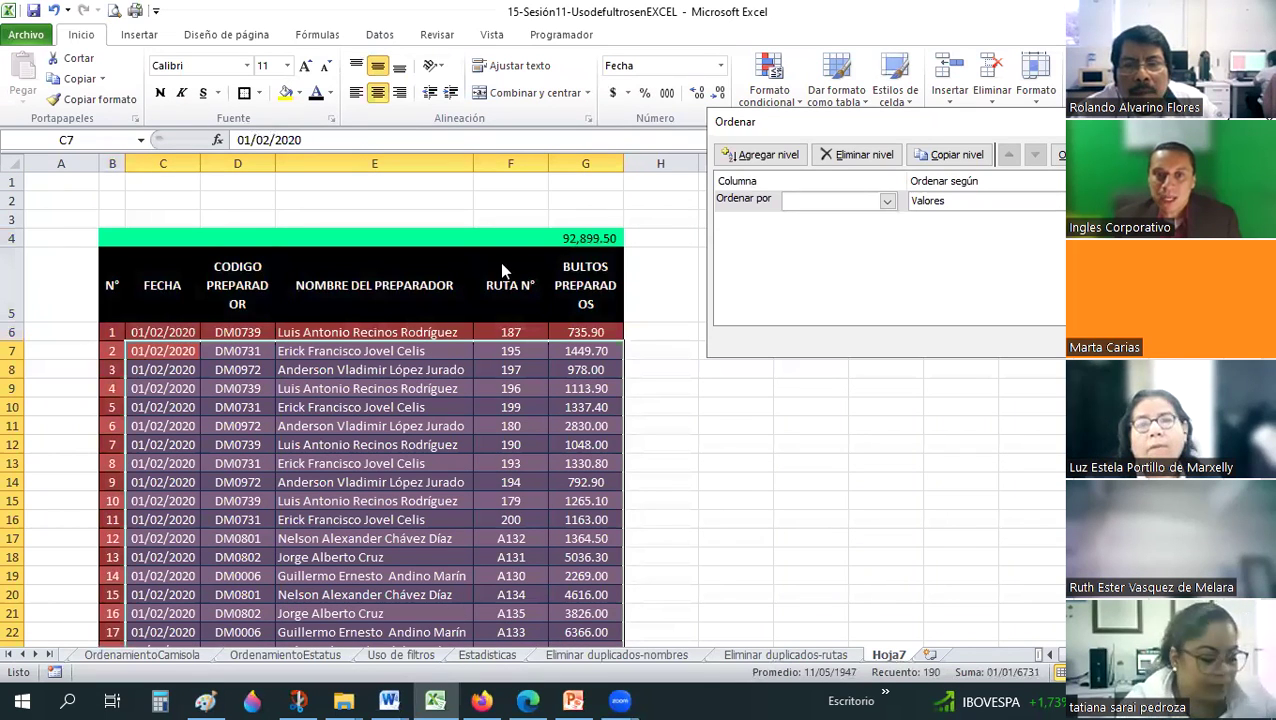
{"action": "left_click", "coordinate": [886, 201]}
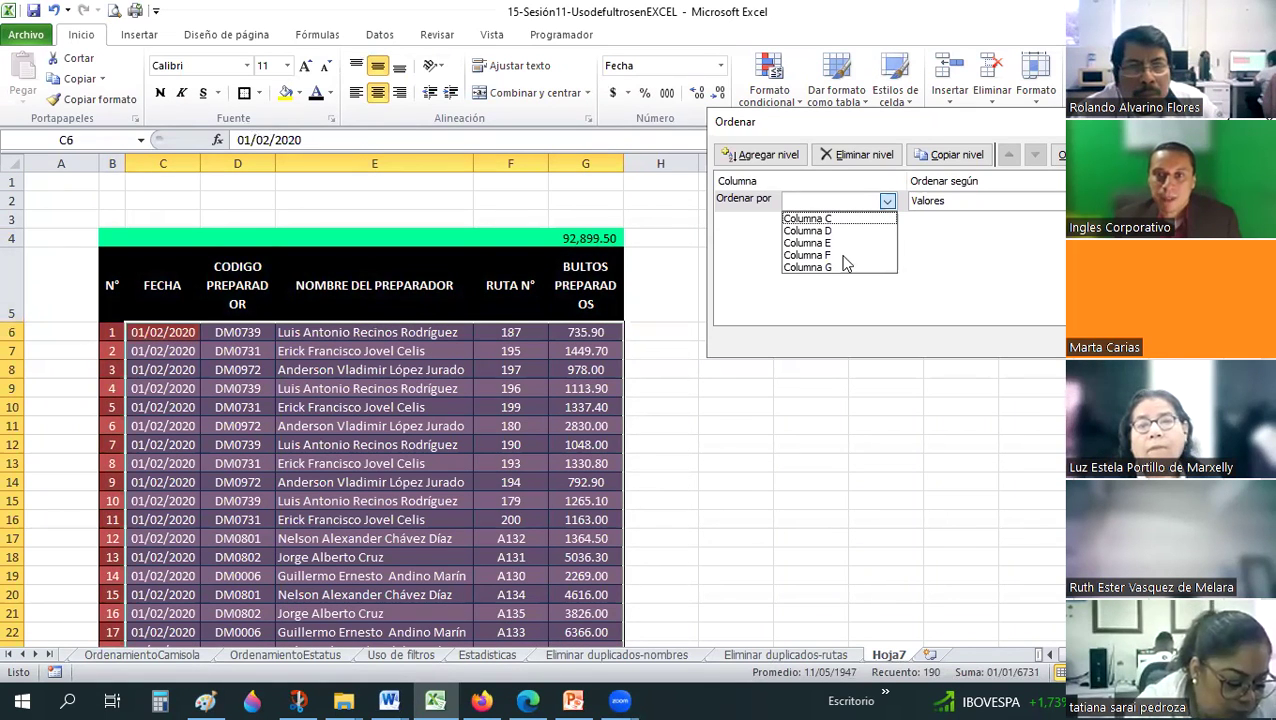
{"action": "left_click", "coordinate": [843, 256]}
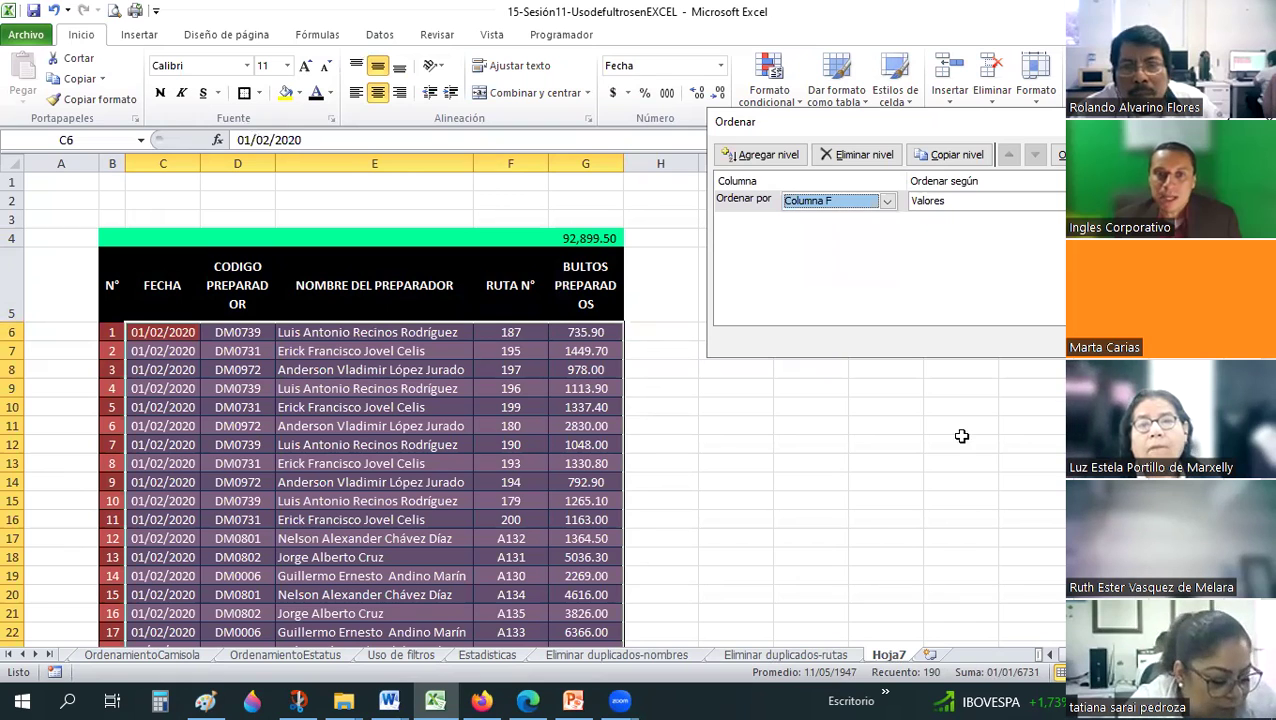
{"action": "key", "text": "Return"}
{"action": "left_click", "coordinate": [961, 440]}
Check the sorted route numbers in column F, starting from 150.
{"action": "scroll", "coordinate": [540, 275], "scroll_direction": "down", "scroll_amount": 2}
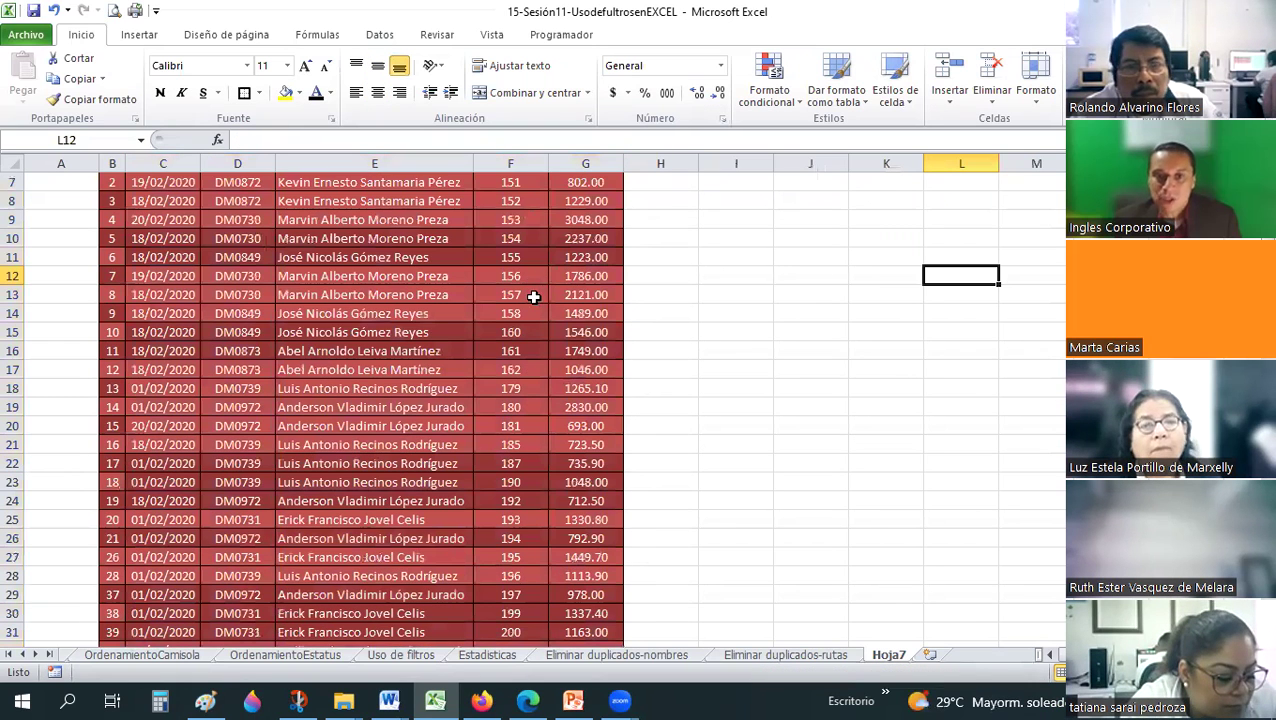
{"action": "scroll", "coordinate": [534, 297], "scroll_direction": "up", "scroll_amount": 1}
{"action": "left_click", "coordinate": [520, 314]}
{"action": "key", "text": "Down"}
{"action": "left_click", "coordinate": [532, 276]}
{"action": "left_click", "coordinate": [491, 372]}
{"action": "key", "text": "Left"}
{"action": "key", "text": "Up"}
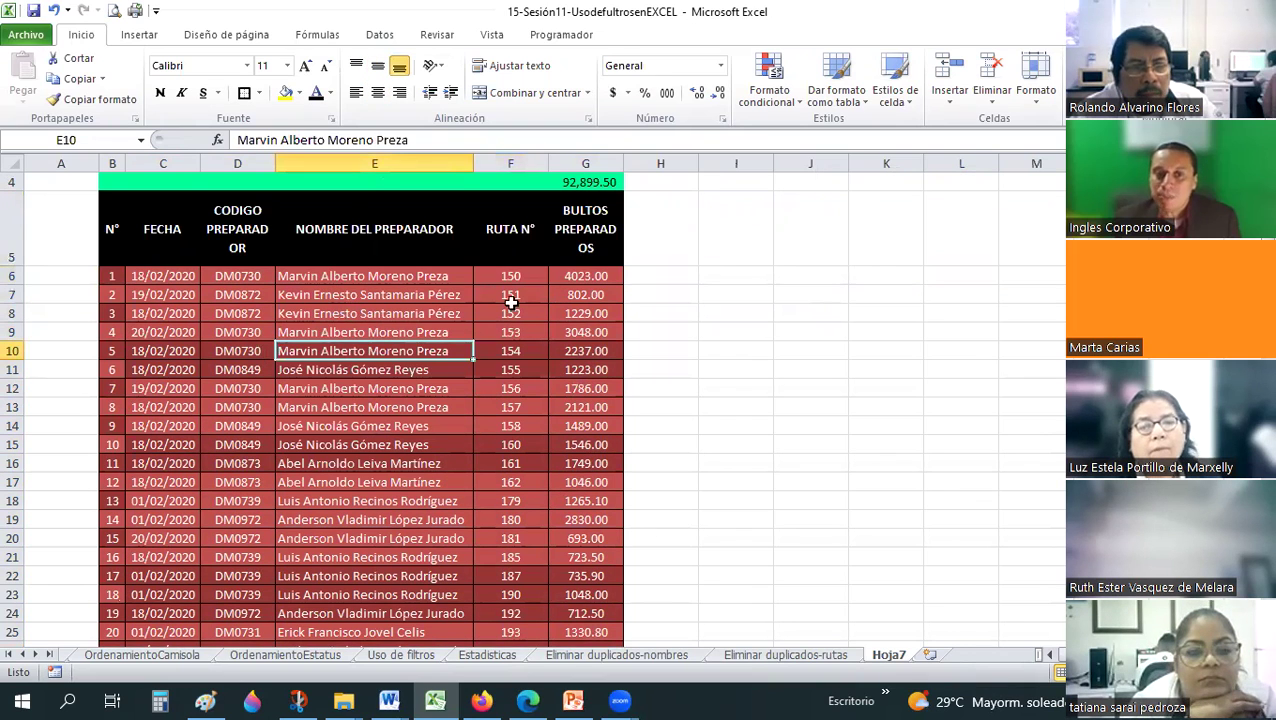
{"action": "key", "text": "Up"}
{"action": "key", "text": "Up"}
Select the 38 route cells F6:F43 and pick cell I7 for the route count.
{"action": "left_click_drag", "start_coordinate": [510, 276], "coordinate": [518, 369]}
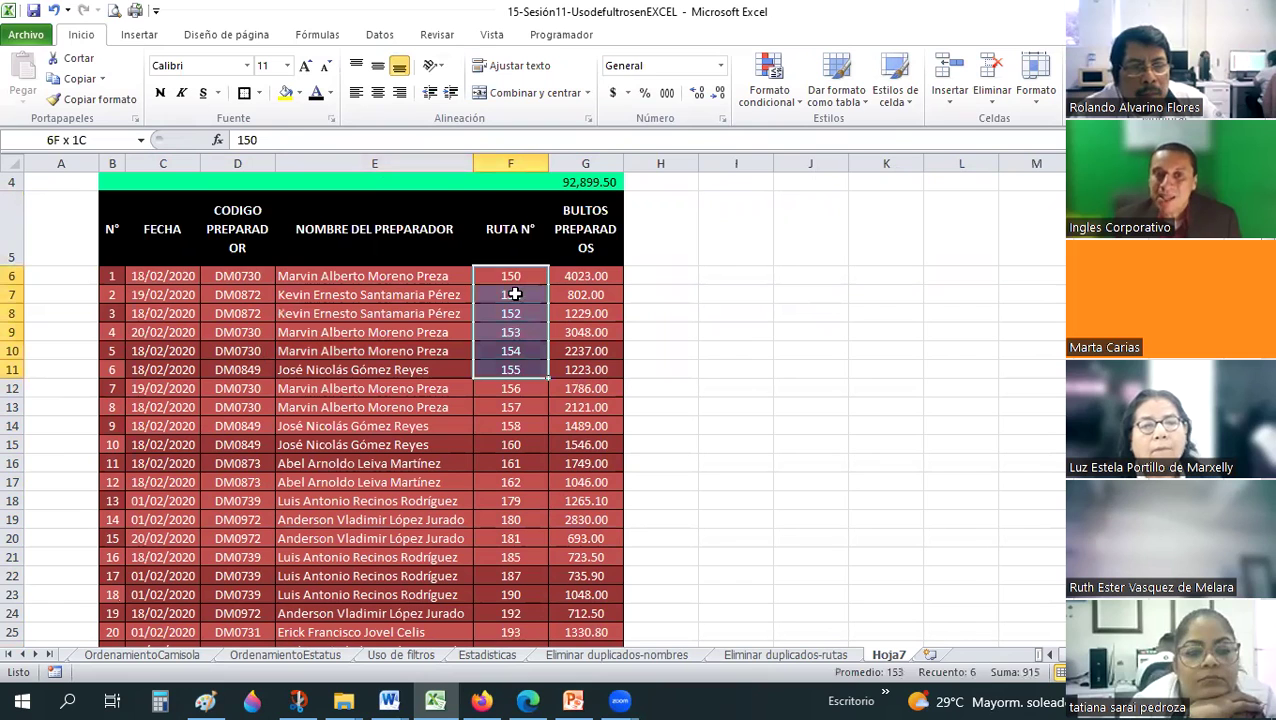
{"action": "left_click", "coordinate": [515, 294]}
{"action": "mouse_move", "coordinate": [510, 276]}
{"action": "left_mouse_down"}
{"action": "mouse_move", "coordinate": [515, 592]}
{"action": "mouse_move", "coordinate": [510, 520]}
{"action": "left_mouse_up"}
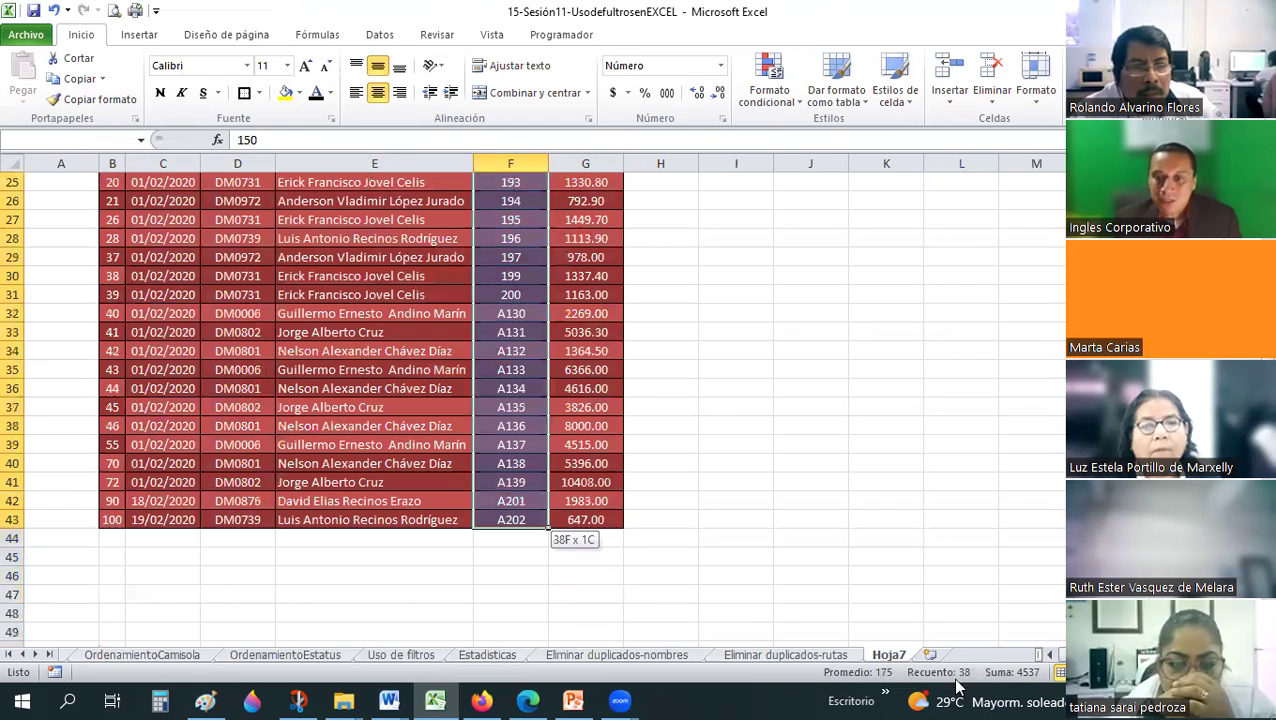
{"action": "left_click_drag", "start_coordinate": [958, 686], "coordinate": [947, 683]}
{"action": "scroll", "coordinate": [766, 370], "scroll_direction": "up", "scroll_amount": 7}
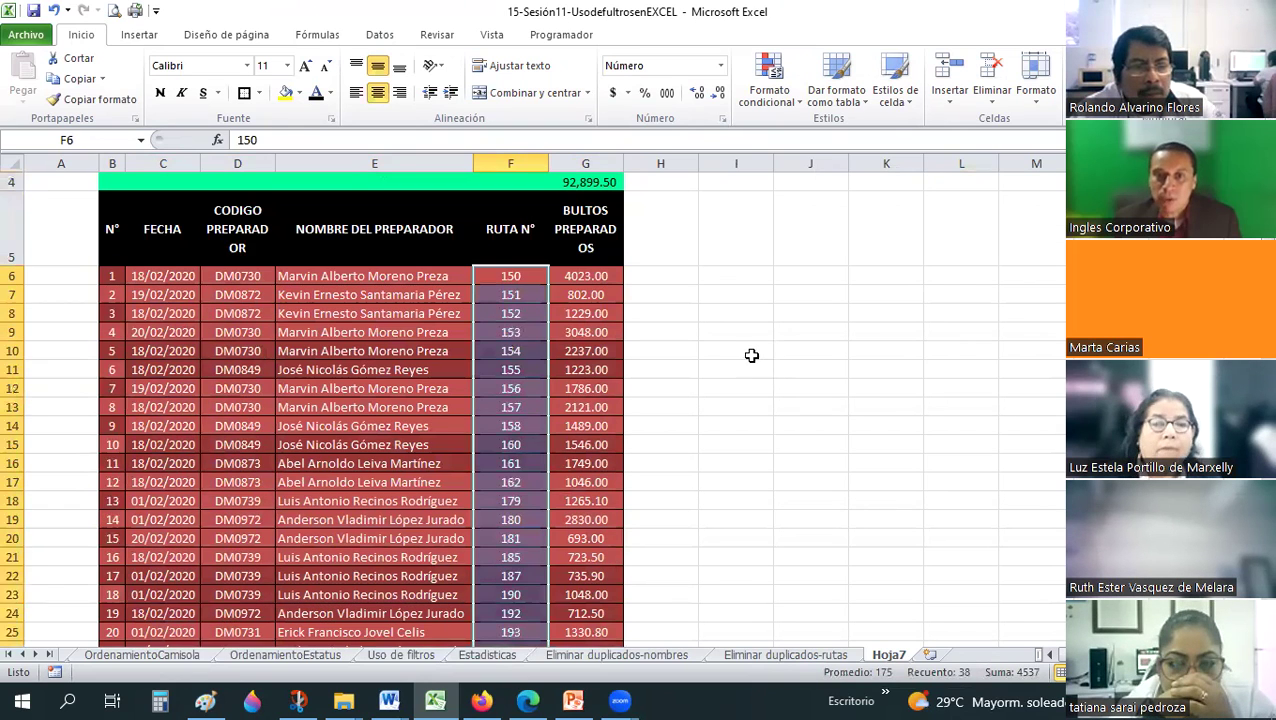
{"action": "scroll", "coordinate": [751, 355], "scroll_direction": "up", "scroll_amount": 1}
{"action": "left_click", "coordinate": [751, 355]}
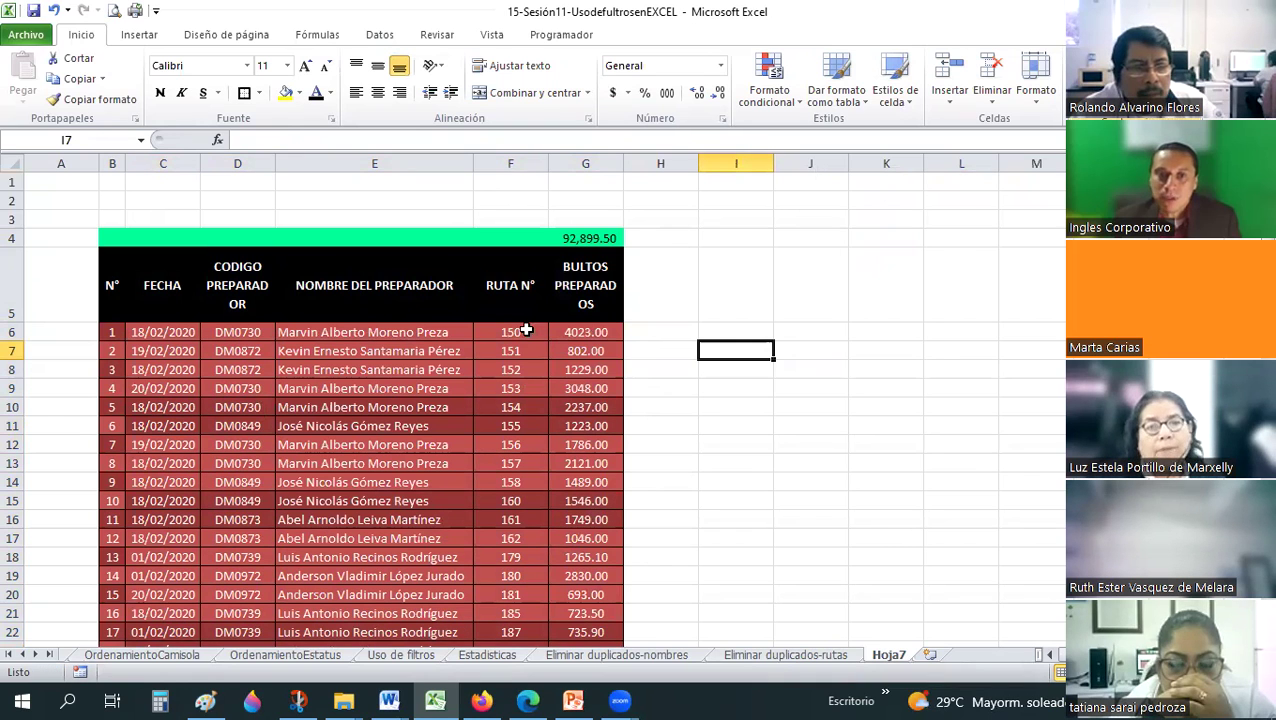
{"action": "type", "text": "=CONTAR(F7:H7)"}
{"action": "left_click_drag", "start_coordinate": [510, 332], "coordinate": [490, 700]}
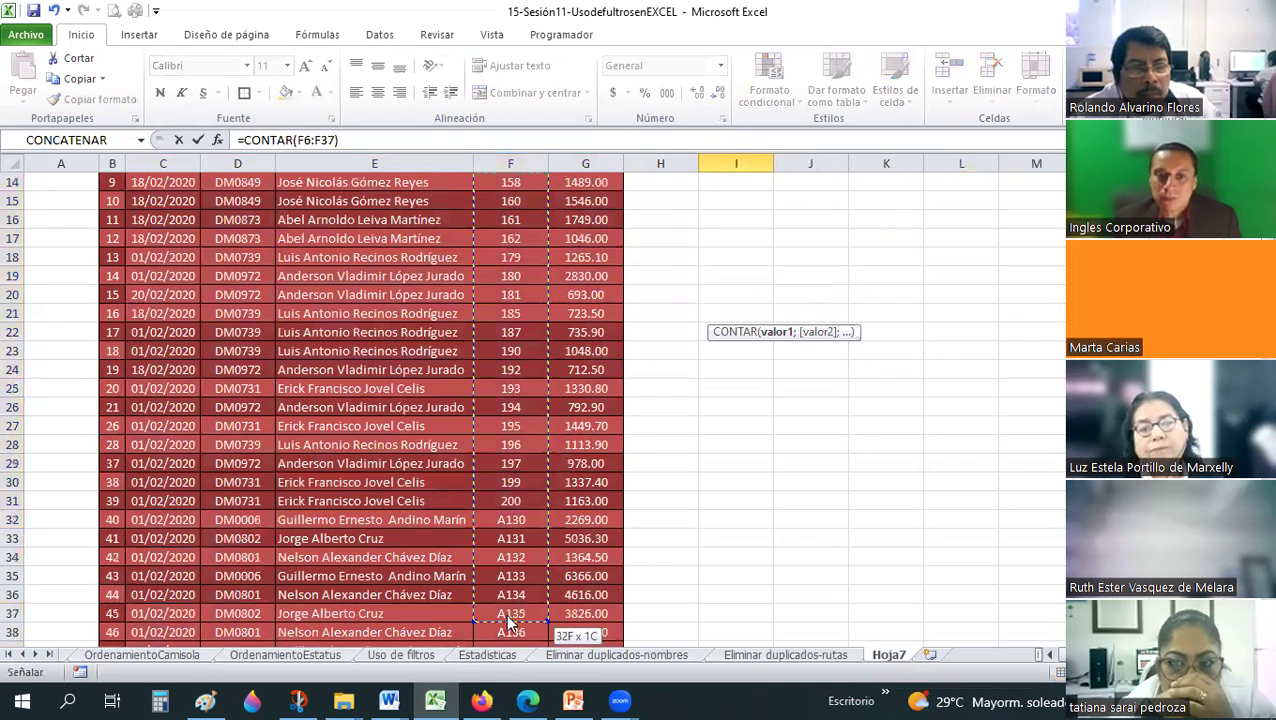
{"action": "left_click_drag", "start_coordinate": [510, 622], "coordinate": [507, 615]}
{"action": "key", "text": "Return"}
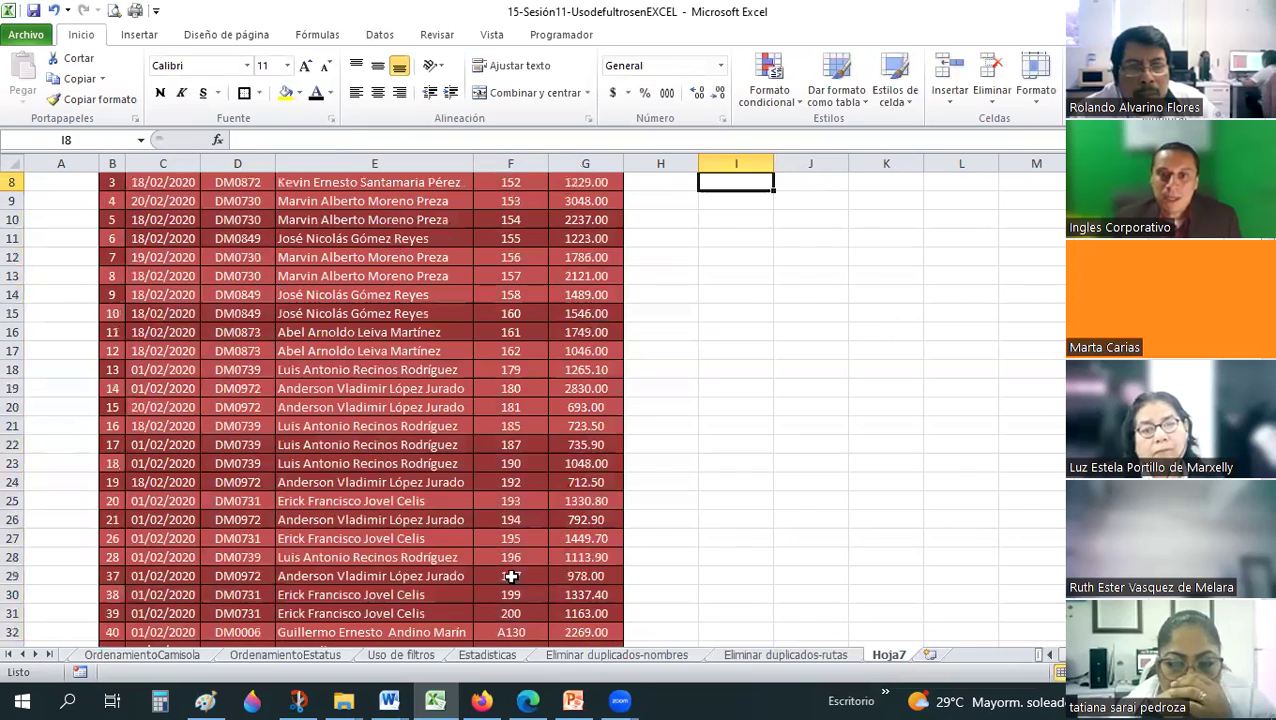
{"action": "scroll", "coordinate": [750, 345], "scroll_direction": "up", "scroll_amount": 3}
{"action": "left_click", "coordinate": [761, 350]}
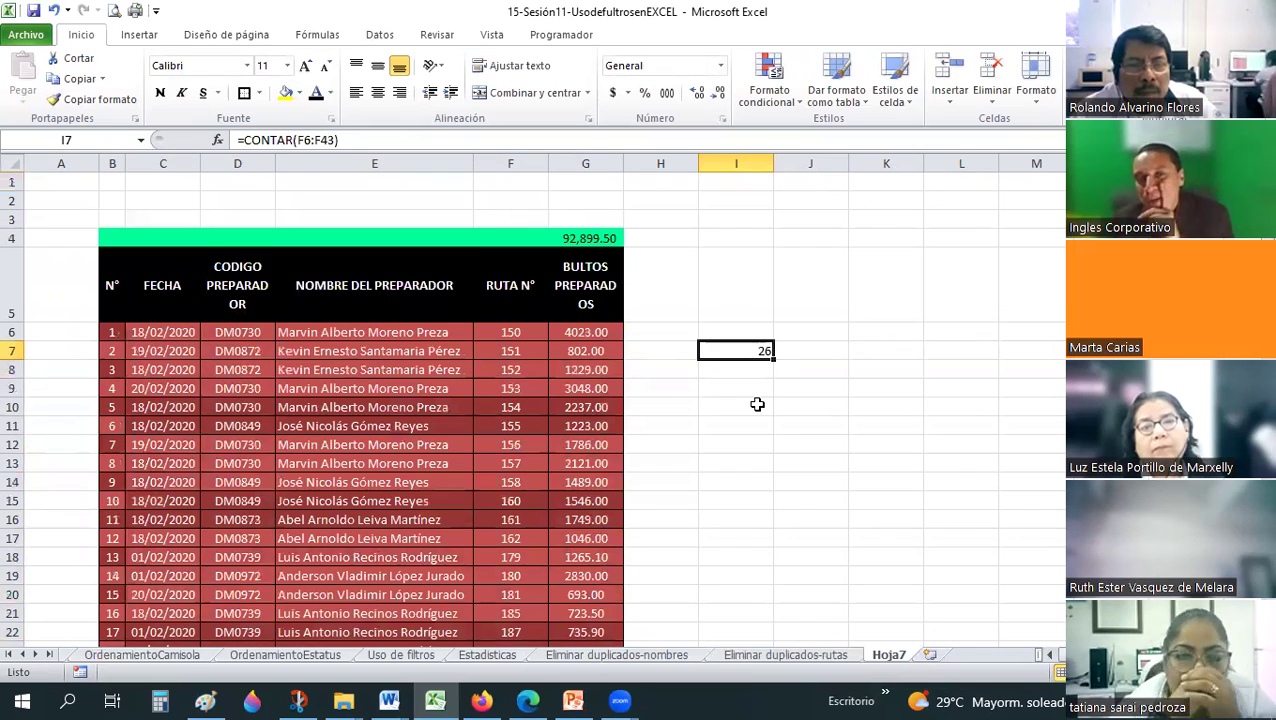
{"action": "scroll", "coordinate": [757, 400], "scroll_direction": "down", "scroll_amount": 2}
{"action": "scroll", "coordinate": [753, 393], "scroll_direction": "down", "scroll_amount": 1}
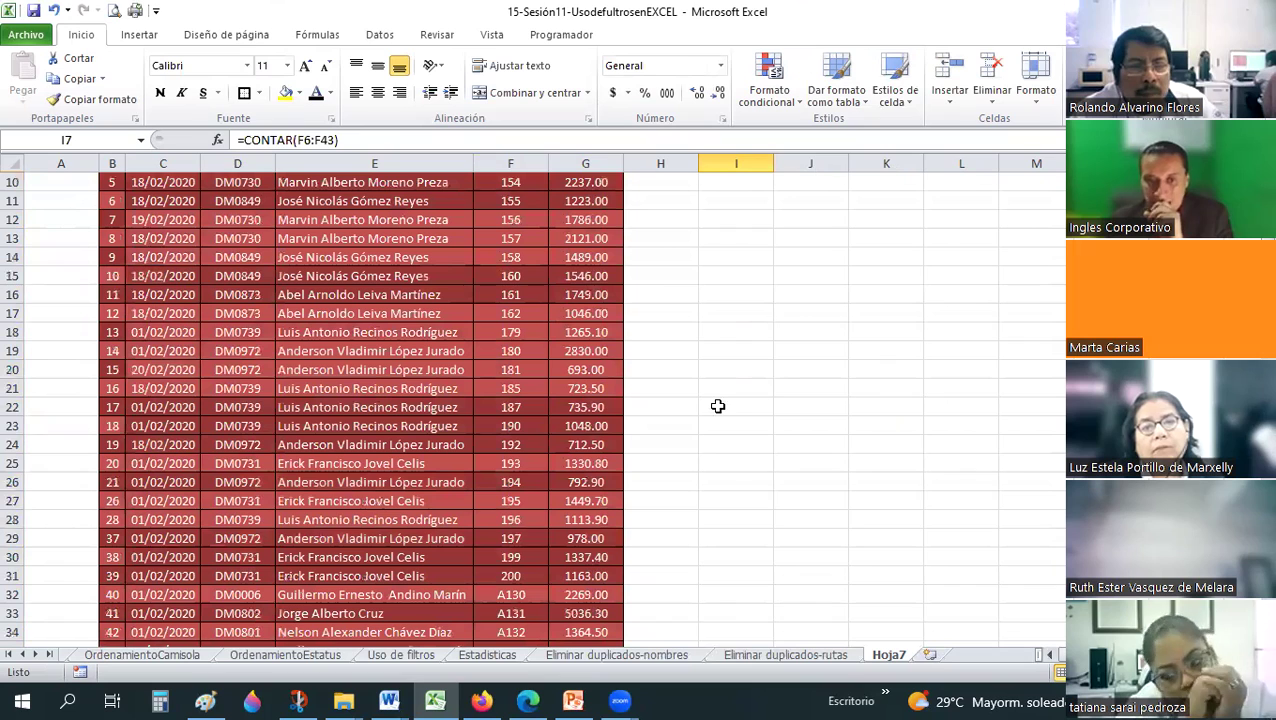
{"action": "scroll", "coordinate": [530, 320], "scroll_direction": "down", "scroll_amount": 2}
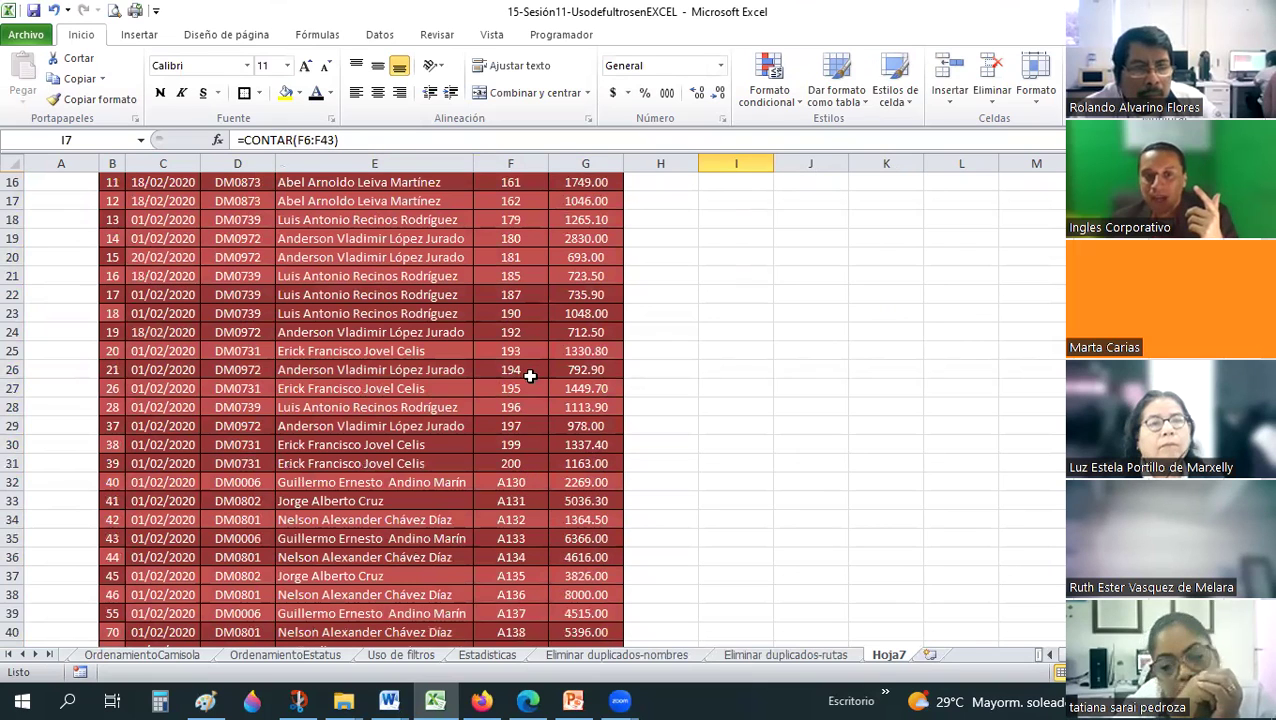
{"action": "scroll", "coordinate": [530, 375], "scroll_direction": "down", "scroll_amount": 2}
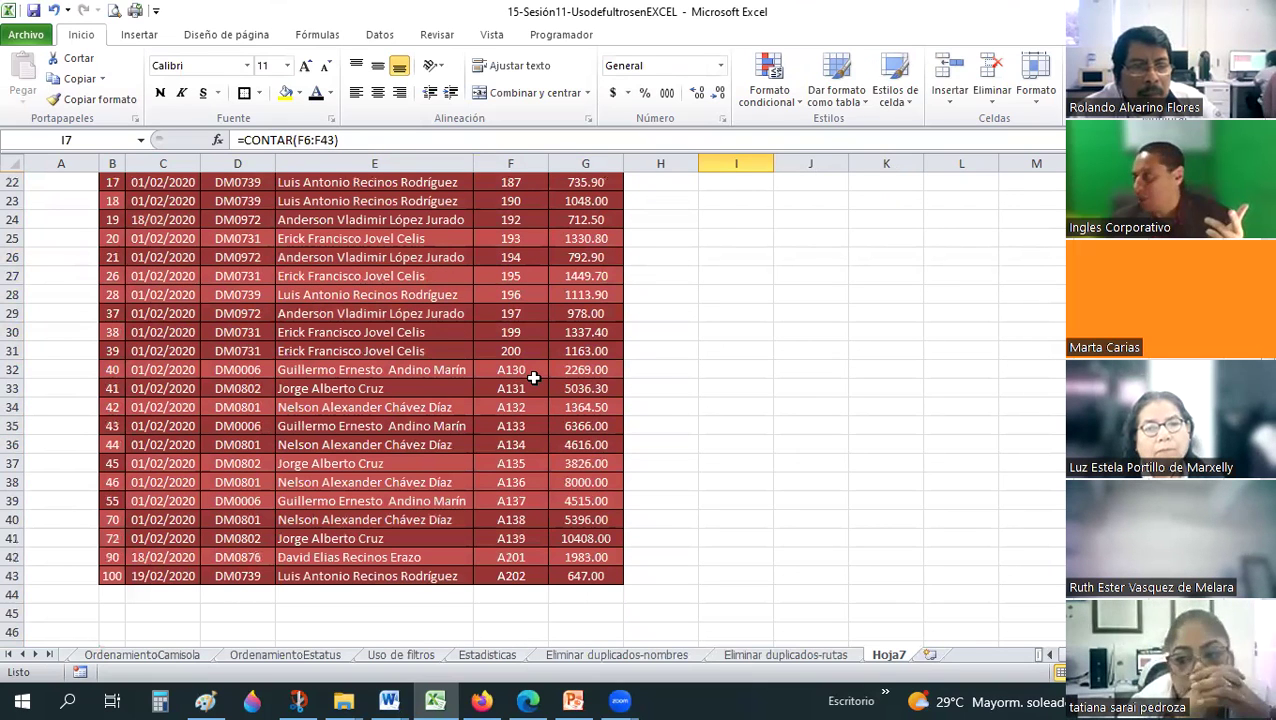
{"action": "scroll", "coordinate": [700, 380], "scroll_direction": "up", "scroll_amount": 7}
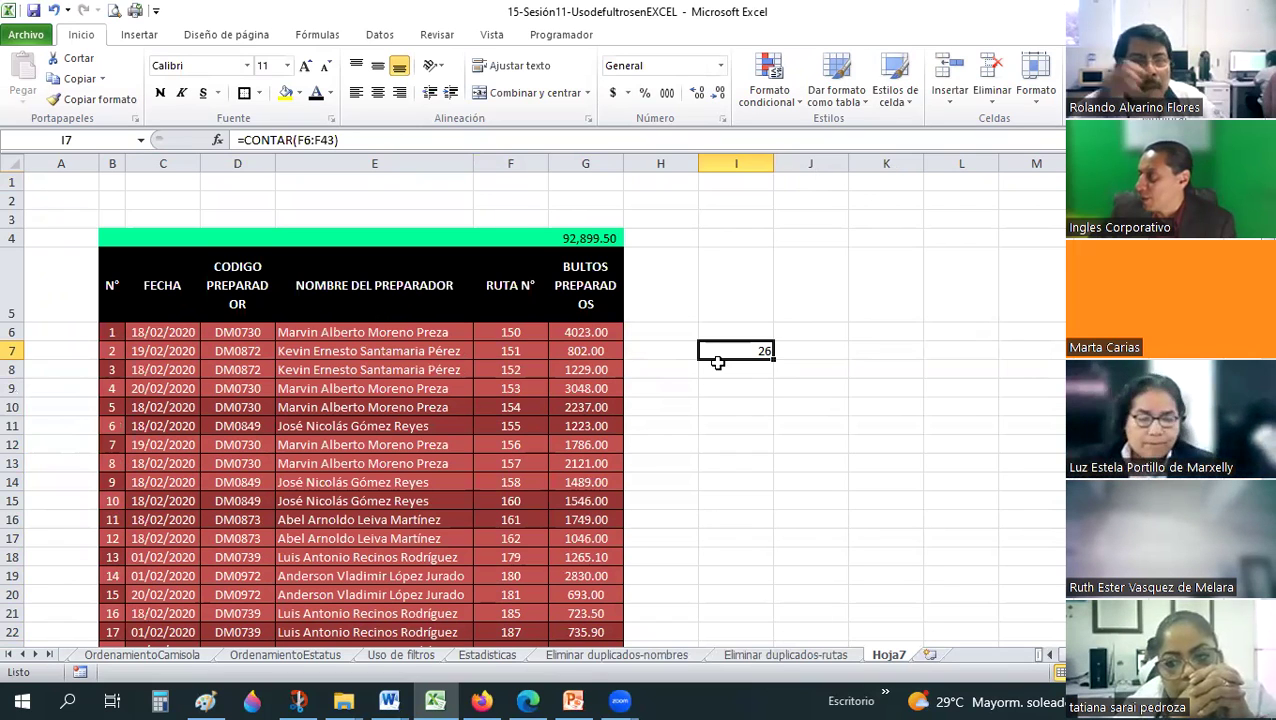
{"action": "key", "text": "Delete"}
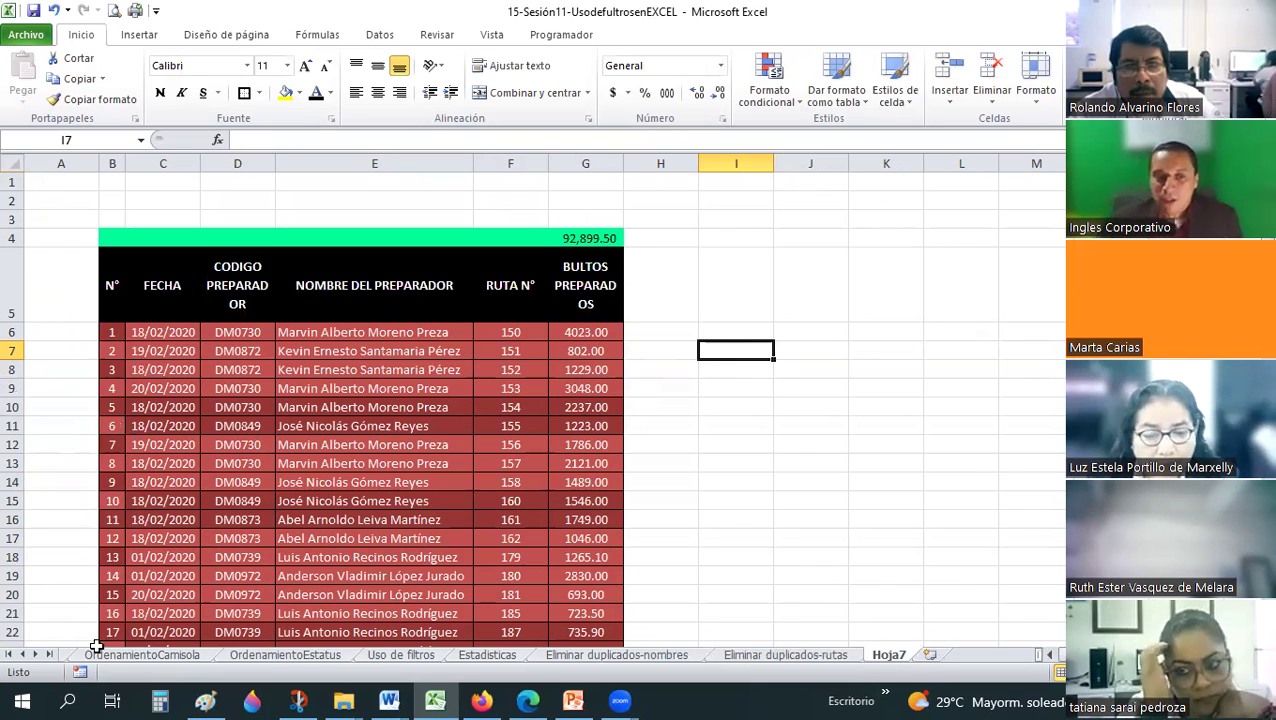
Look over the OrdenamientoCamisola sheet, selecting the DT position cell G18.
{"action": "left_click", "coordinate": [21, 655]}
{"action": "left_click", "coordinate": [300, 655]}
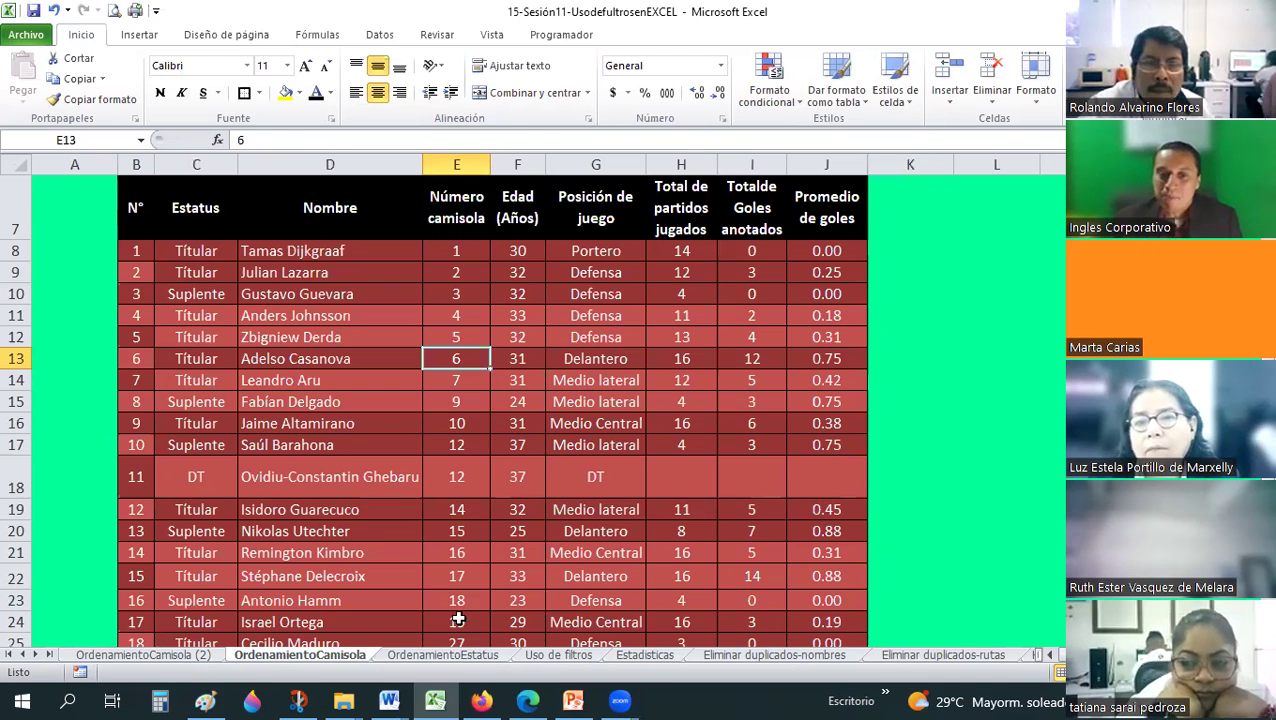
{"action": "left_click", "coordinate": [591, 477]}
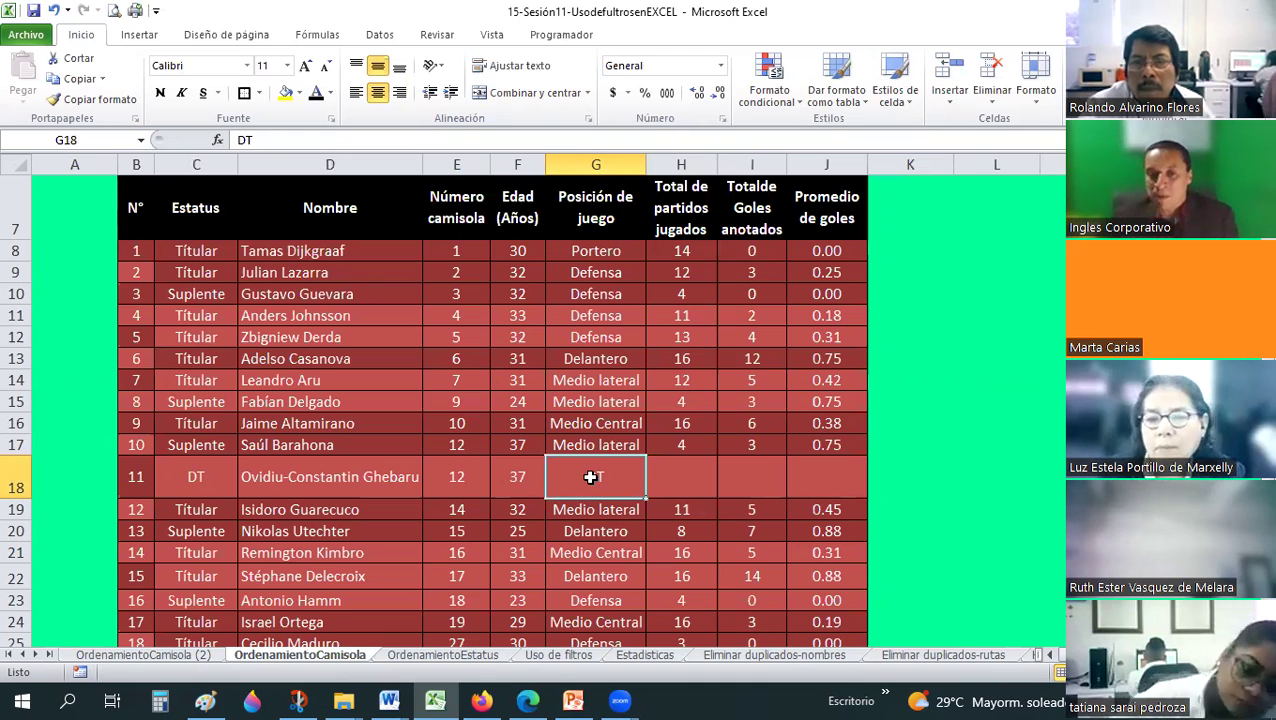
Check the preparer-name filter on Uso de filtros, then return to the Estadisticas sheet.
{"action": "left_click", "coordinate": [553, 655]}
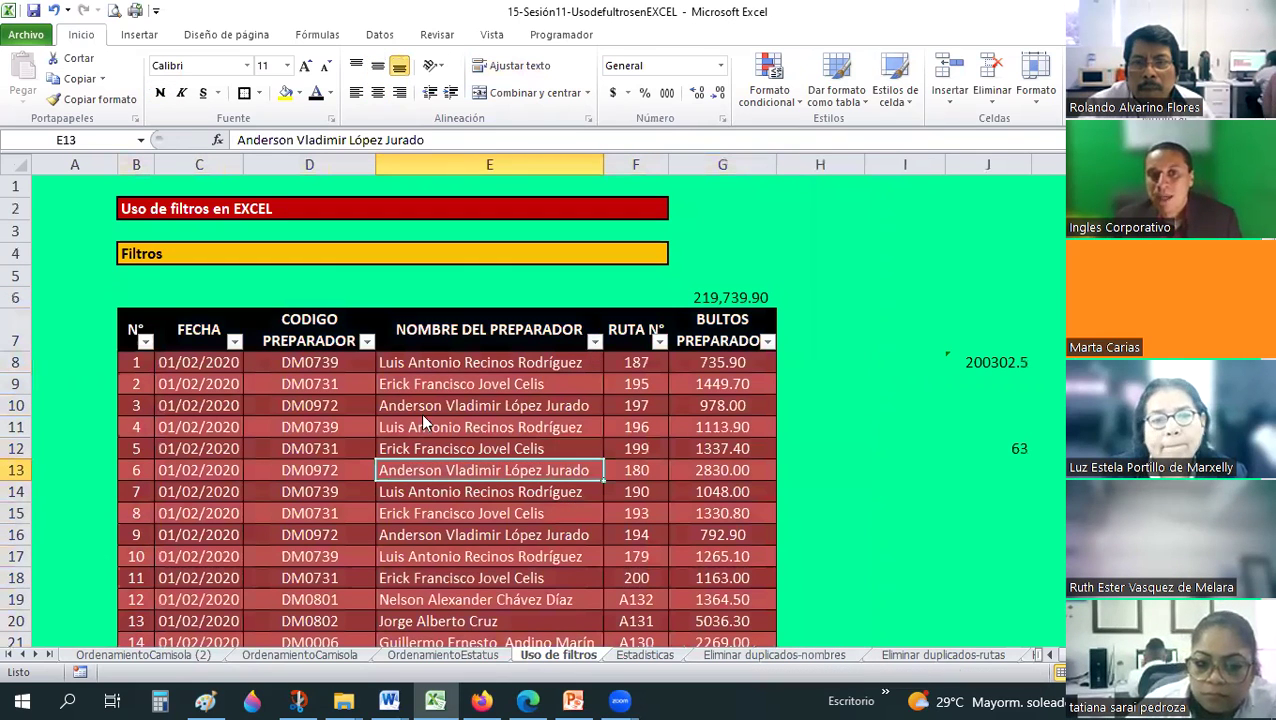
{"action": "key", "text": "alt+Down"}
{"action": "mouse_move", "coordinate": [470, 373]}
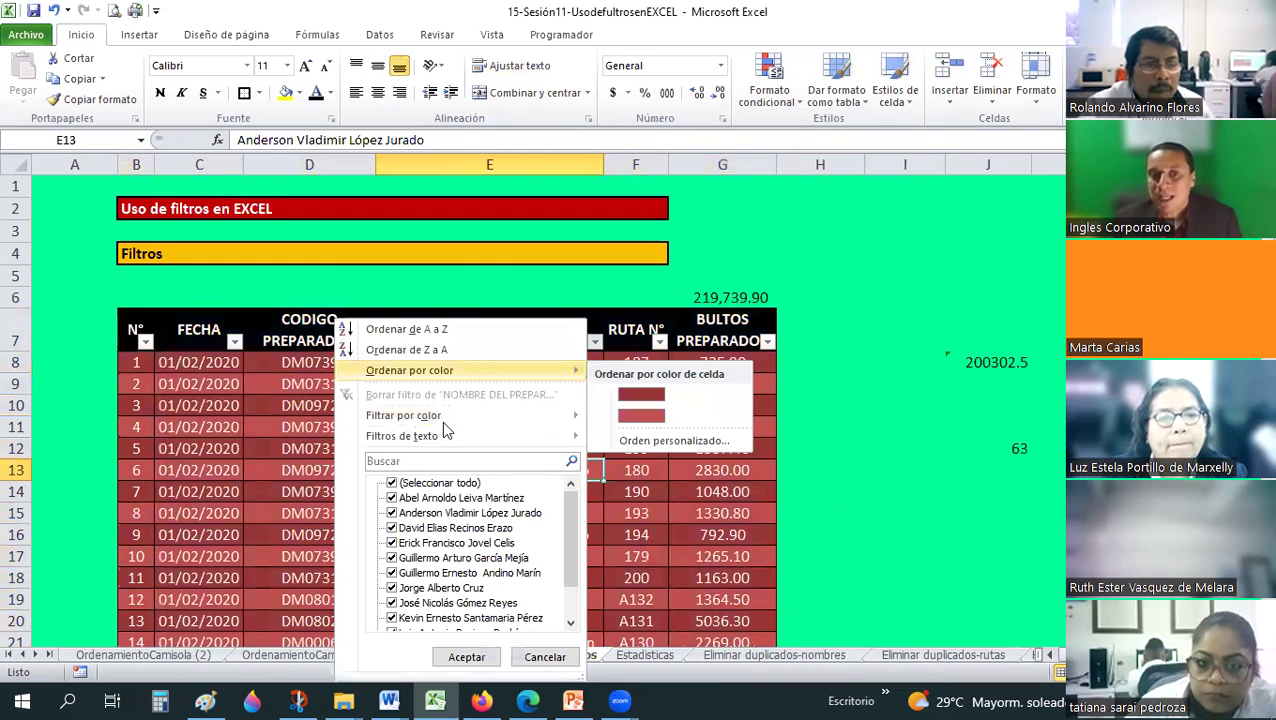
{"action": "mouse_move", "coordinate": [446, 435]}
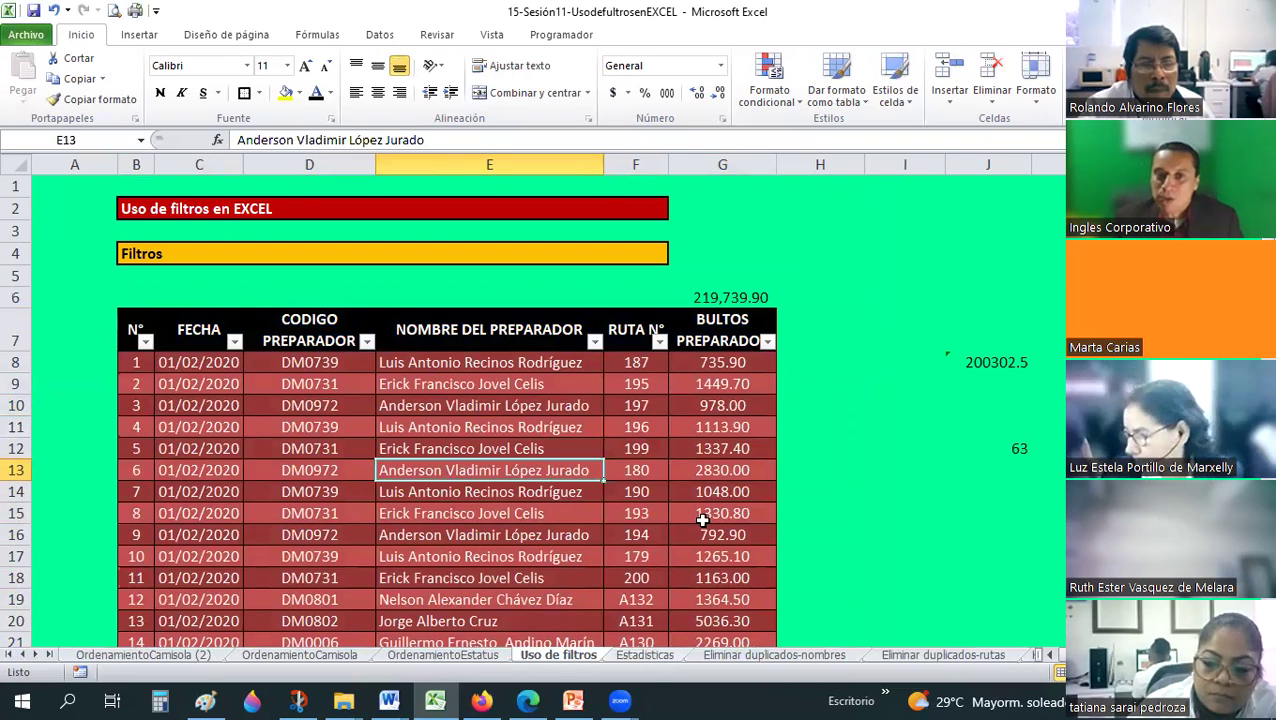
{"action": "left_click", "coordinate": [650, 656]}
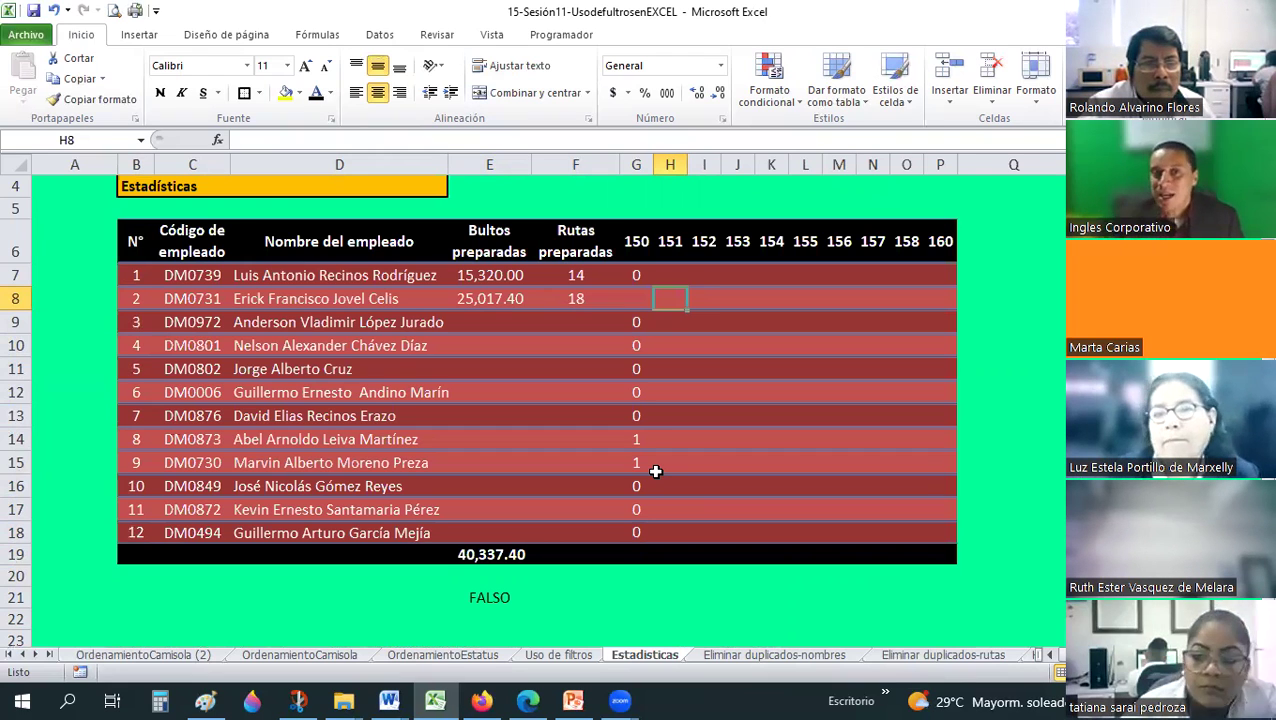
{"action": "left_click", "coordinate": [521, 361]}
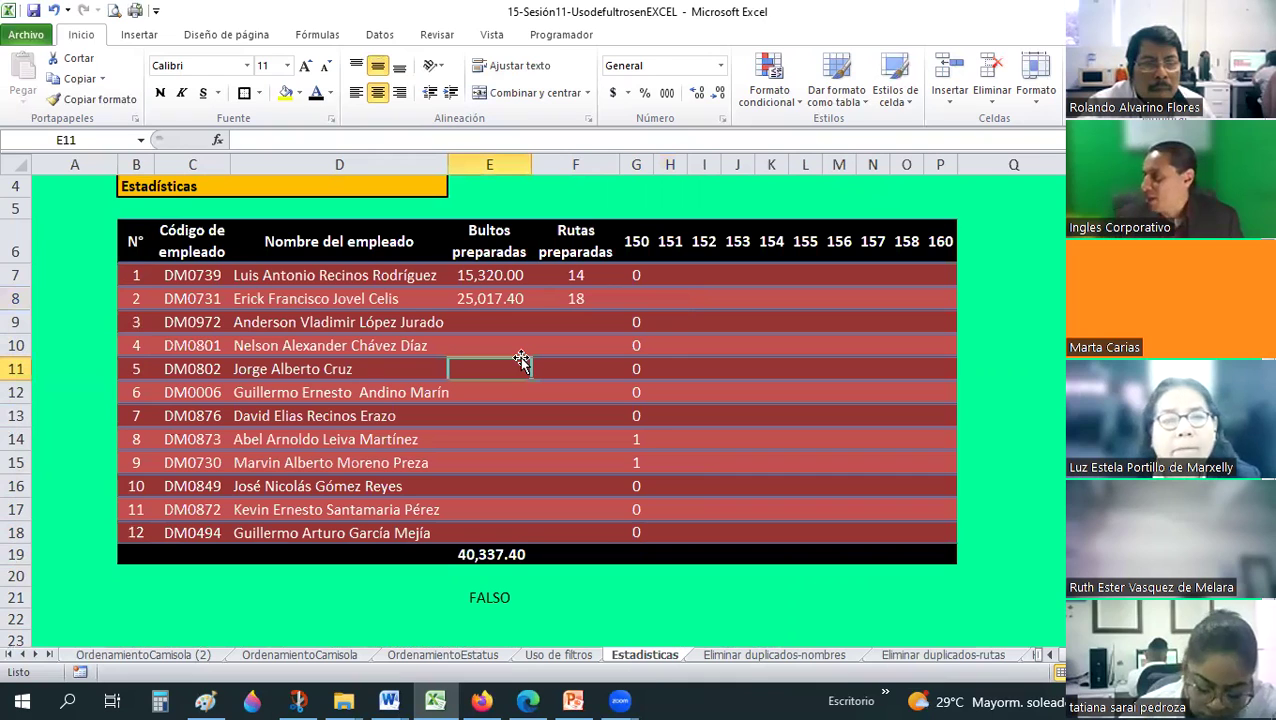